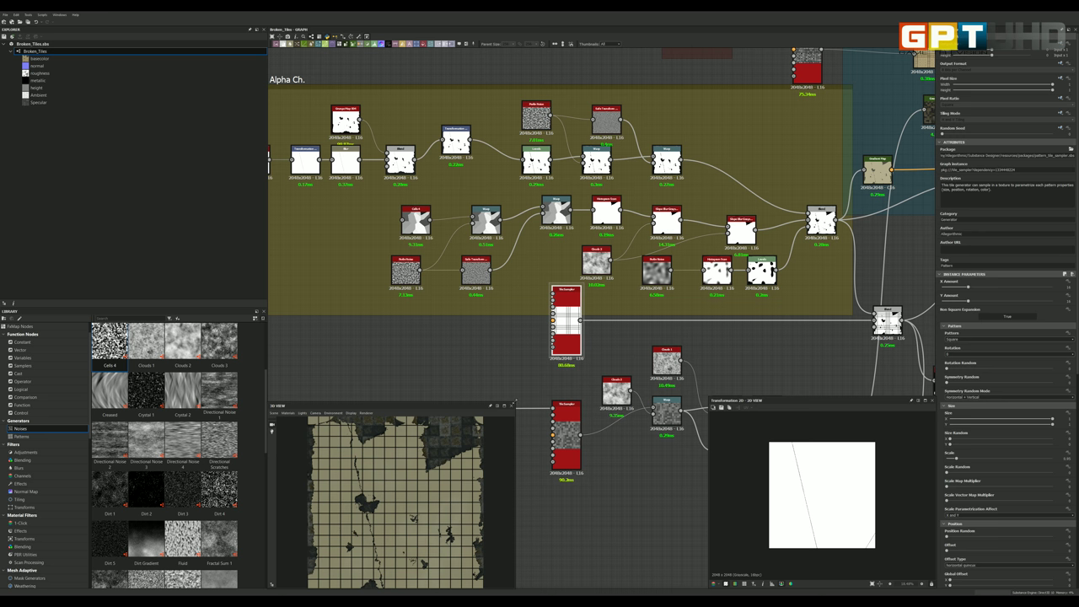
Step: Drag the 3D View panel's corner outward so the broken-tile plane spreads over the node graph
{"action": "mouse_move", "coordinate": [515, 406]}
{"action": "left_mouse_down"}
{"action": "mouse_move", "coordinate": [771, 182]}
{"action": "mouse_move", "coordinate": [808, 115]}
{"action": "mouse_move", "coordinate": [812, 76]}
{"action": "left_mouse_up"}
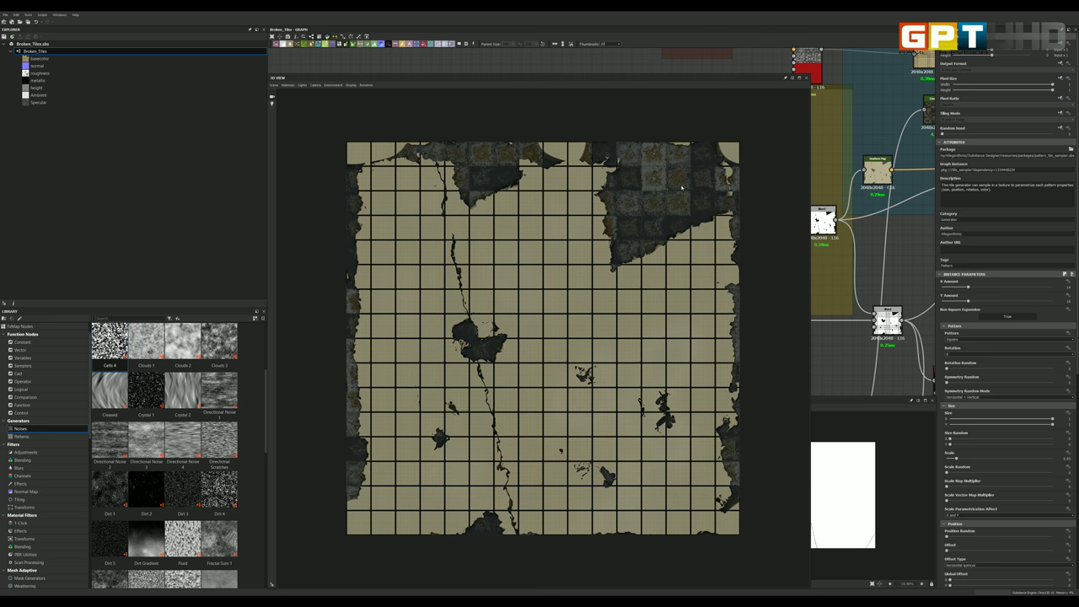
Step: Tilt the plane preview and switch the 3D View mesh to Rounded Cylinder
{"action": "scroll", "coordinate": [636, 182], "scroll_direction": "up", "scroll_amount": 2}
{"action": "scroll", "coordinate": [641, 184], "scroll_direction": "up", "scroll_amount": 2}
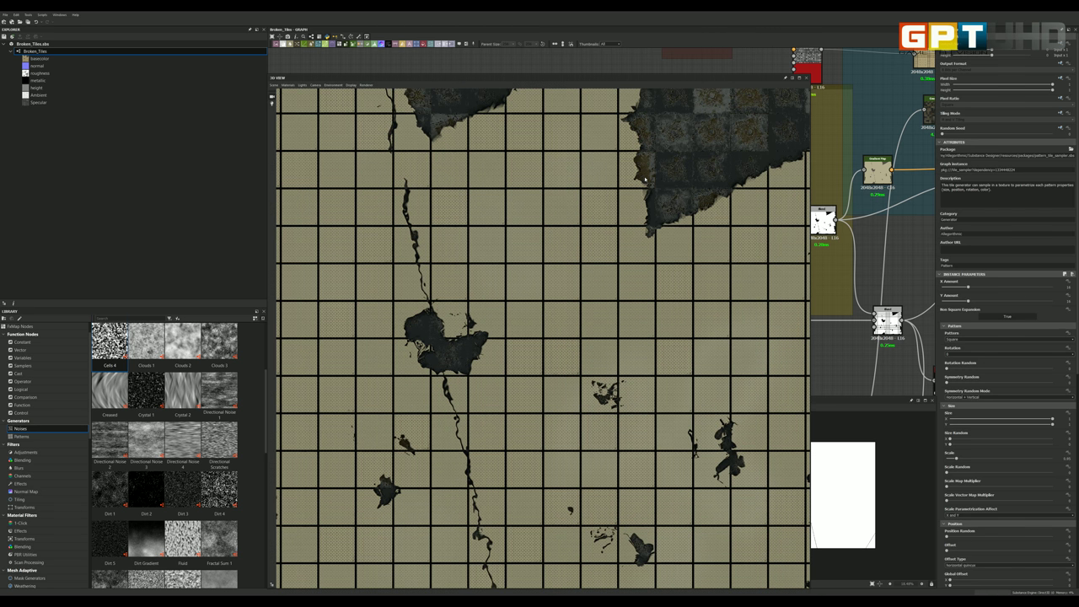
{"action": "mouse_move", "coordinate": [641, 184]}
{"action": "left_mouse_down", "text": "alt"}
{"action": "mouse_move", "coordinate": [578, 227]}
{"action": "mouse_move", "coordinate": [590, 203]}
{"action": "left_mouse_up", "text": "alt"}
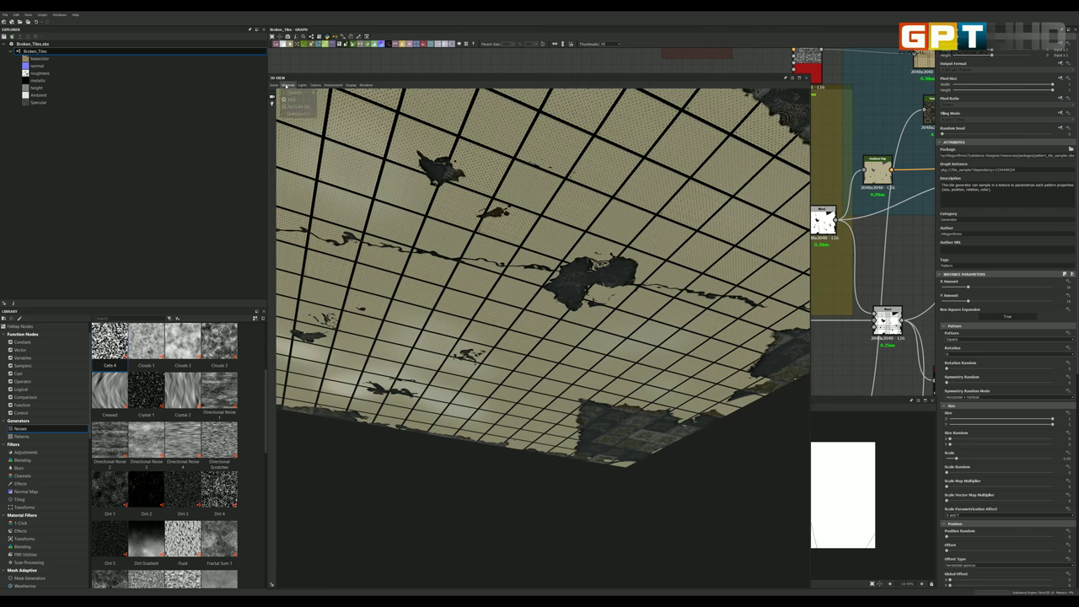
{"action": "left_click", "coordinate": [275, 84]}
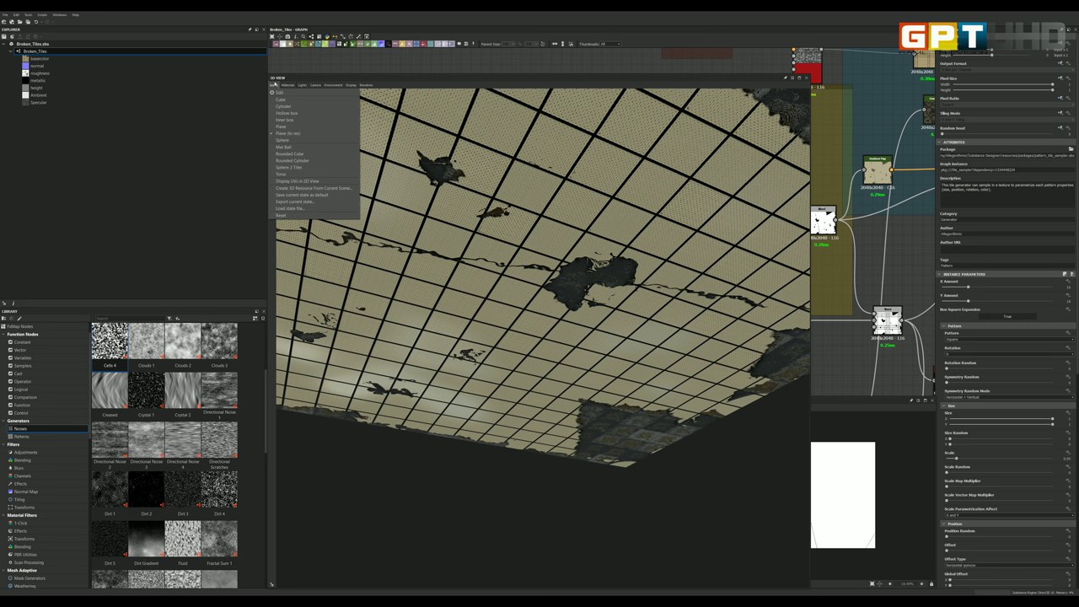
{"action": "left_click", "coordinate": [286, 162]}
Step: Zoom and orbit around the rounded cylinder to inspect the broken tiles
{"action": "left_click_drag", "start_coordinate": [309, 174], "coordinate": [639, 348], "text": "alt"}
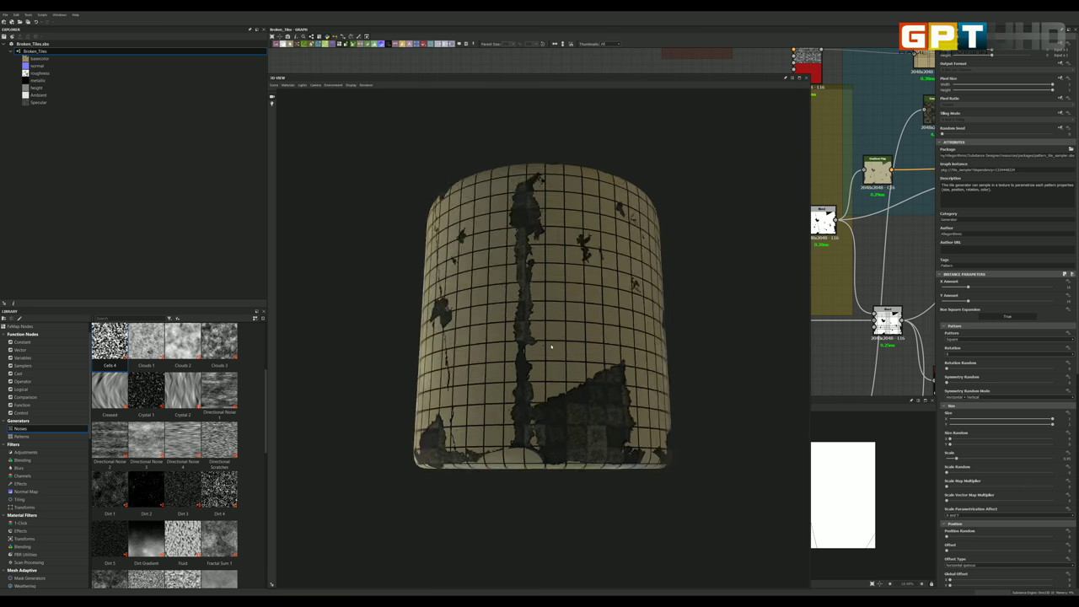
{"action": "scroll", "coordinate": [624, 346], "scroll_direction": "up", "scroll_amount": 2}
{"action": "scroll", "coordinate": [599, 341], "scroll_direction": "up", "scroll_amount": 2}
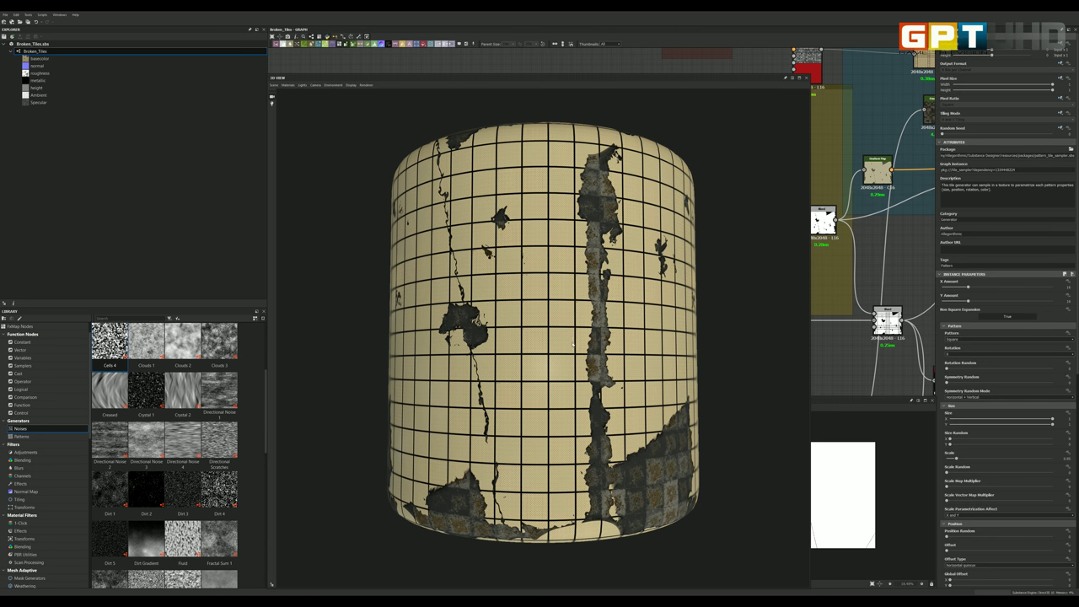
{"action": "scroll", "coordinate": [573, 335], "scroll_direction": "up", "scroll_amount": 3}
{"action": "scroll", "coordinate": [548, 330], "scroll_direction": "up", "scroll_amount": 2}
{"action": "mouse_move", "coordinate": [503, 301]}
{"action": "left_mouse_down", "text": "alt"}
{"action": "mouse_move", "coordinate": [464, 200]}
{"action": "mouse_move", "coordinate": [524, 162]}
{"action": "mouse_move", "coordinate": [509, 249]}
{"action": "mouse_move", "coordinate": [569, 183]}
{"action": "left_mouse_up", "text": "alt"}
{"action": "scroll", "coordinate": [514, 249], "scroll_direction": "up", "scroll_amount": 2}
{"action": "scroll", "coordinate": [527, 232], "scroll_direction": "up", "scroll_amount": 2}
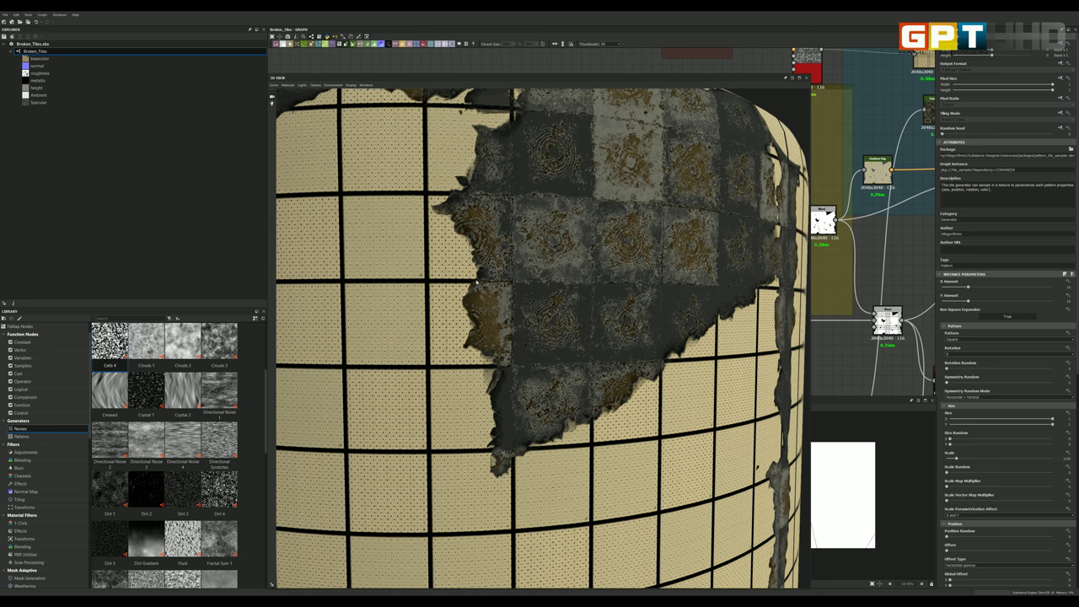
Step: Examine the exposed old-tile patch and top rim, then shrink the 3D View to reveal the graph
{"action": "left_click_drag", "start_coordinate": [547, 335], "coordinate": [539, 333], "text": "alt"}
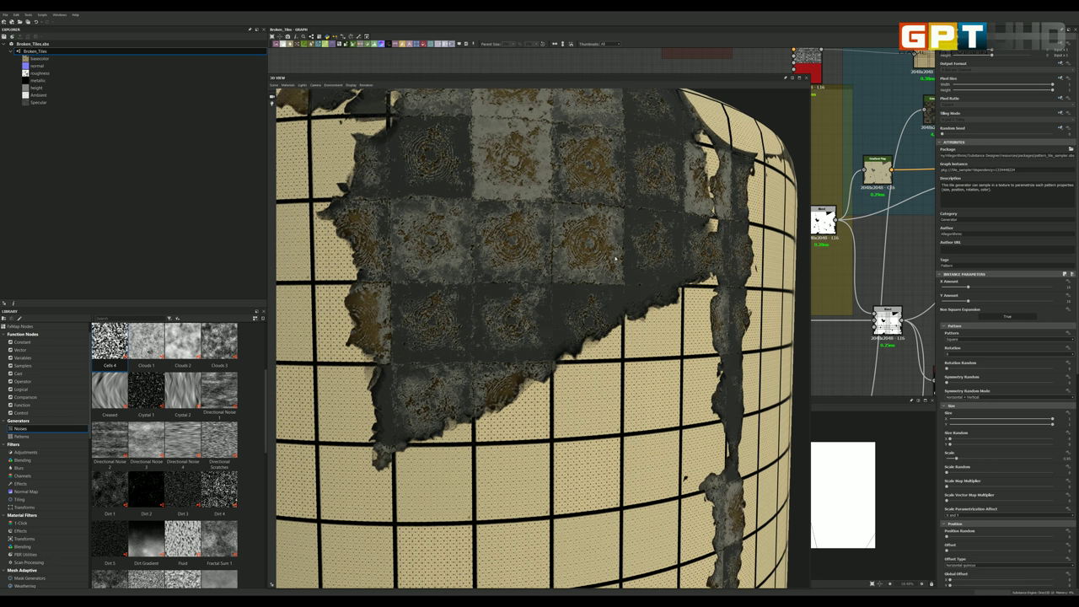
{"action": "scroll", "coordinate": [616, 258], "scroll_direction": "down", "scroll_amount": 2}
{"action": "mouse_move", "coordinate": [617, 258]}
{"action": "left_mouse_down", "text": "alt"}
{"action": "mouse_move", "coordinate": [506, 246]}
{"action": "mouse_move", "coordinate": [520, 249]}
{"action": "mouse_move", "coordinate": [528, 279]}
{"action": "mouse_move", "coordinate": [566, 277]}
{"action": "mouse_move", "coordinate": [492, 280]}
{"action": "mouse_move", "coordinate": [496, 272]}
{"action": "mouse_move", "coordinate": [504, 293]}
{"action": "mouse_move", "coordinate": [461, 290]}
{"action": "mouse_move", "coordinate": [450, 270]}
{"action": "mouse_move", "coordinate": [474, 274]}
{"action": "left_mouse_up", "text": "alt"}
{"action": "scroll", "coordinate": [487, 275], "scroll_direction": "up", "scroll_amount": 3}
{"action": "scroll", "coordinate": [487, 275], "scroll_direction": "up", "scroll_amount": 2}
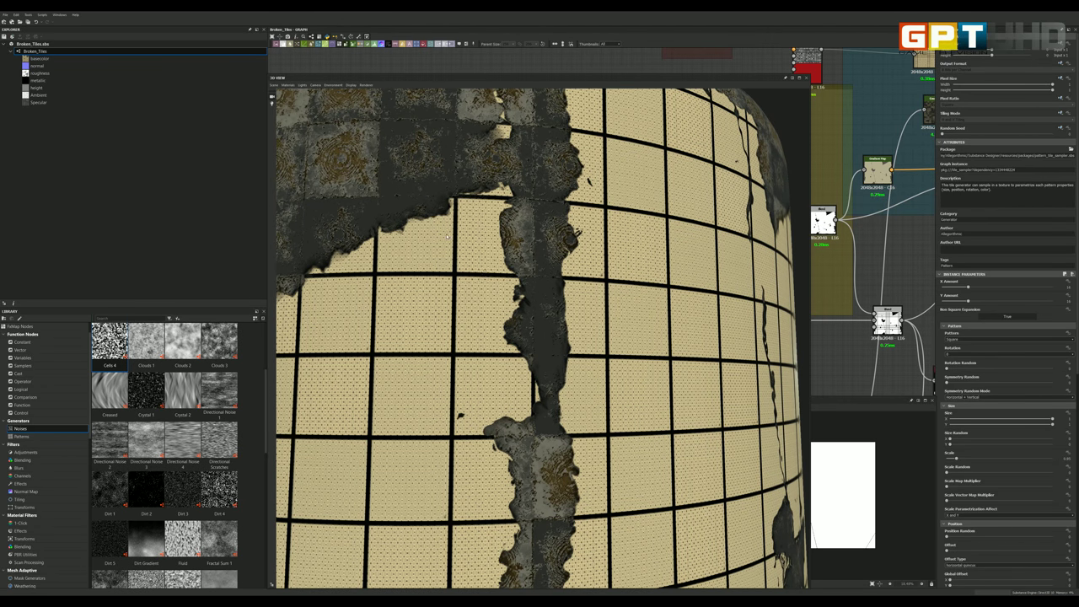
{"action": "left_click_drag", "start_coordinate": [448, 237], "coordinate": [464, 270], "text": "alt"}
{"action": "scroll", "coordinate": [464, 270], "scroll_direction": "up", "scroll_amount": 2}
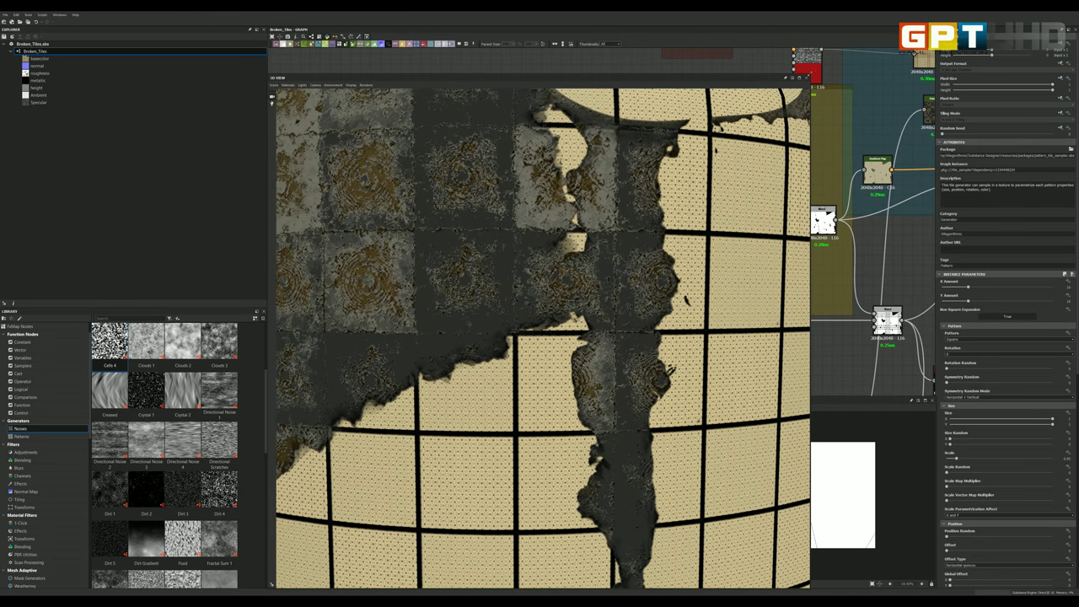
{"action": "mouse_move", "coordinate": [808, 77]}
{"action": "left_mouse_down"}
{"action": "mouse_move", "coordinate": [510, 386]}
{"action": "mouse_move", "coordinate": [473, 400]}
{"action": "left_mouse_up"}
Step: Display the upper Tile Sampler's square grid in the 2D View and search the Library for 'tile'
{"action": "scroll", "coordinate": [569, 291], "scroll_direction": "down", "scroll_amount": 1}
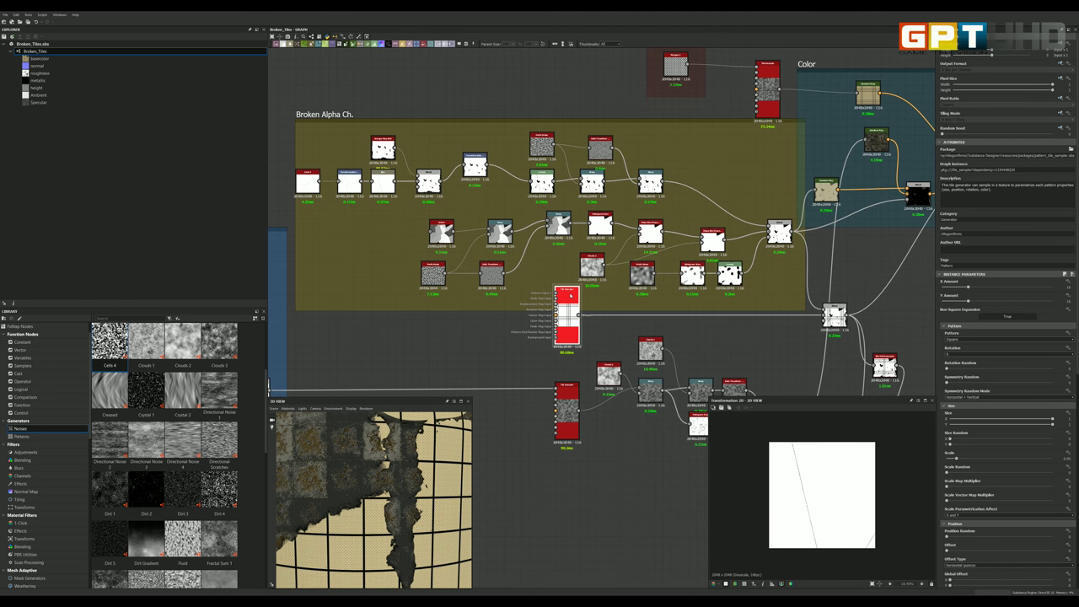
{"action": "scroll", "coordinate": [569, 296], "scroll_direction": "down", "scroll_amount": 1}
{"action": "scroll", "coordinate": [388, 345], "scroll_direction": "down", "scroll_amount": 1}
{"action": "scroll", "coordinate": [525, 337], "scroll_direction": "up", "scroll_amount": 3}
{"action": "scroll", "coordinate": [525, 338], "scroll_direction": "up", "scroll_amount": 2}
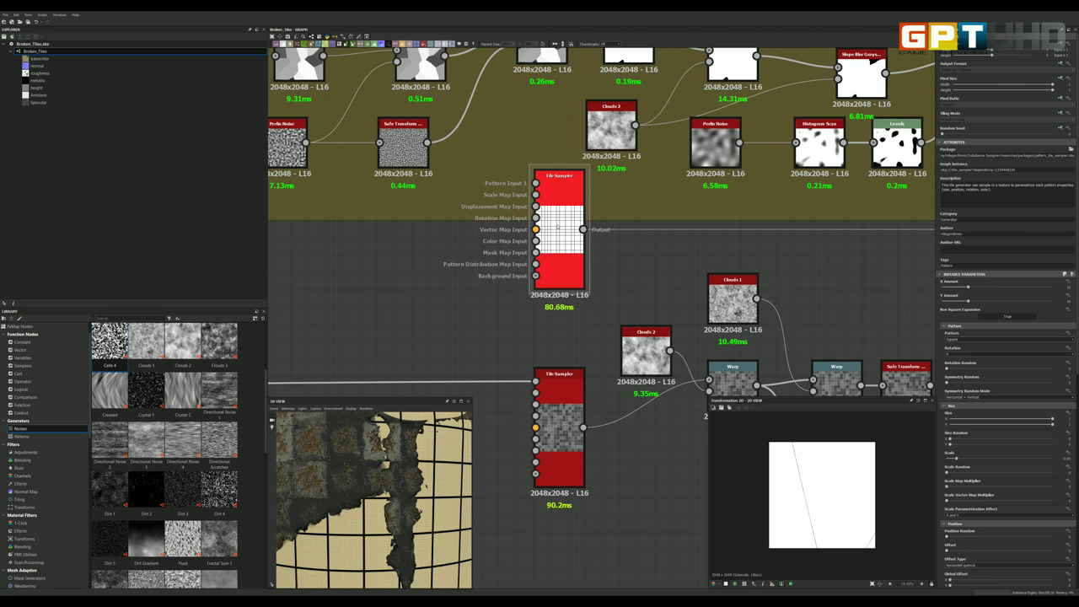
{"action": "double_click", "coordinate": [557, 226]}
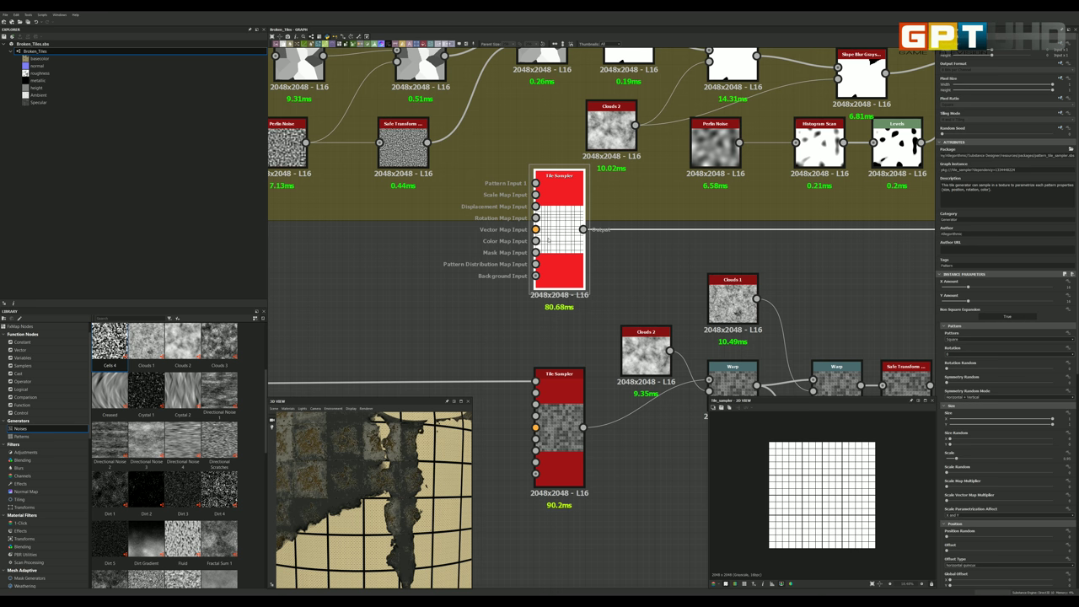
{"action": "scroll", "coordinate": [118, 371], "scroll_direction": "up", "scroll_amount": 3}
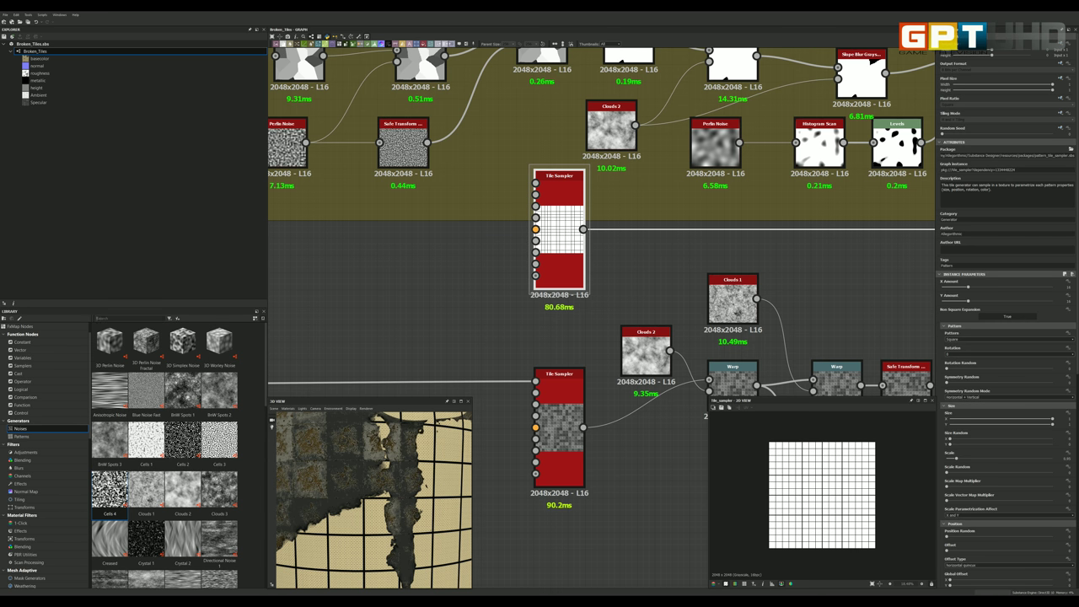
{"action": "type", "text": "tile"}
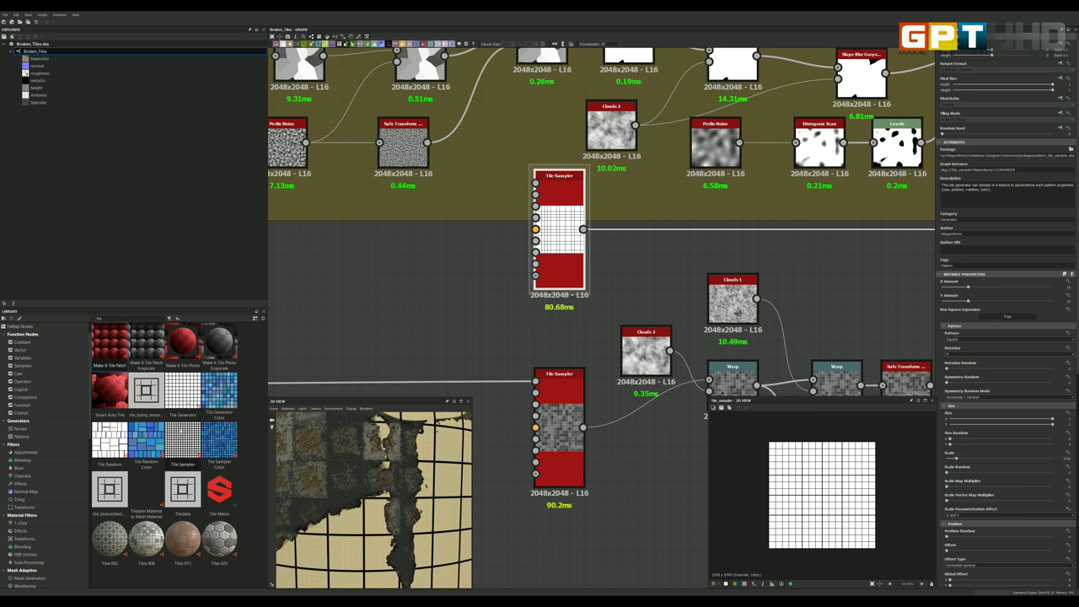
{"action": "left_click_drag", "start_coordinate": [563, 211], "coordinate": [565, 209]}
{"action": "left_click", "coordinate": [964, 341]}
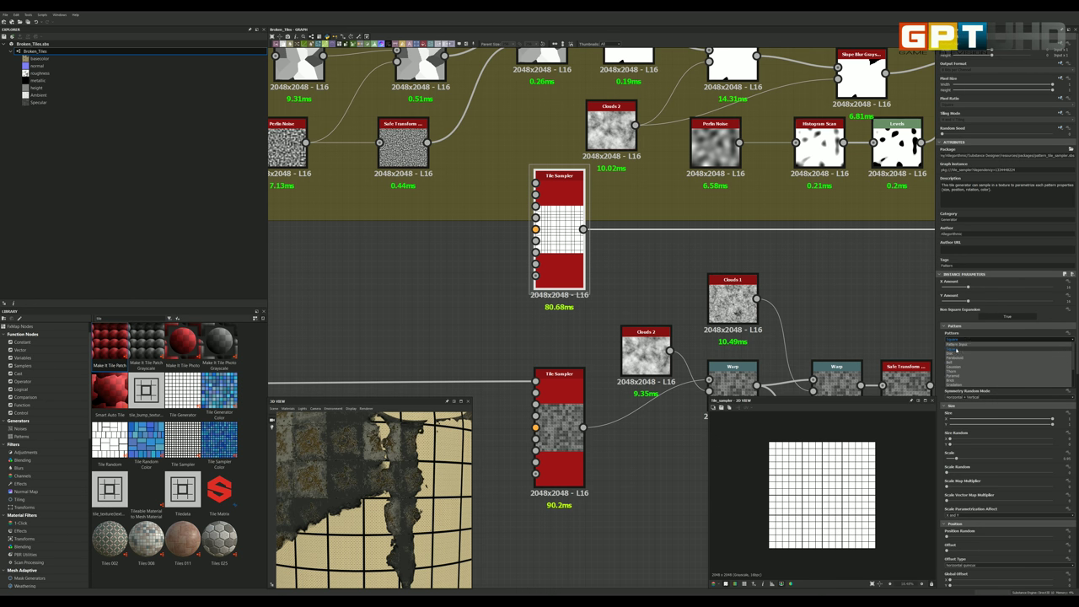
{"action": "left_click", "coordinate": [956, 350]}
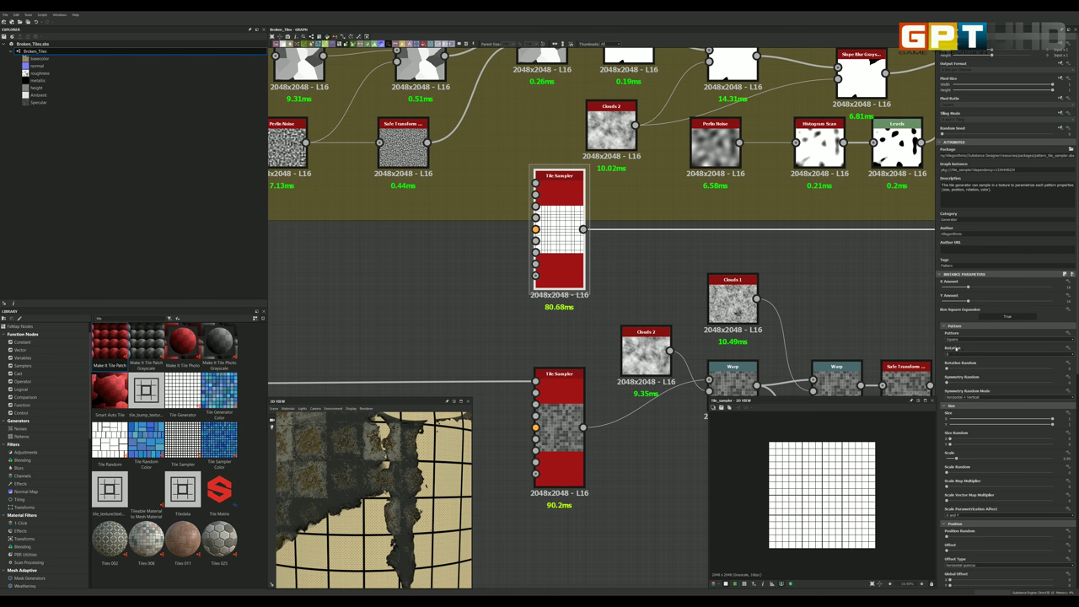
{"action": "scroll", "coordinate": [956, 350], "scroll_direction": "down", "scroll_amount": 2}
{"action": "scroll", "coordinate": [958, 385], "scroll_direction": "down", "scroll_amount": 1}
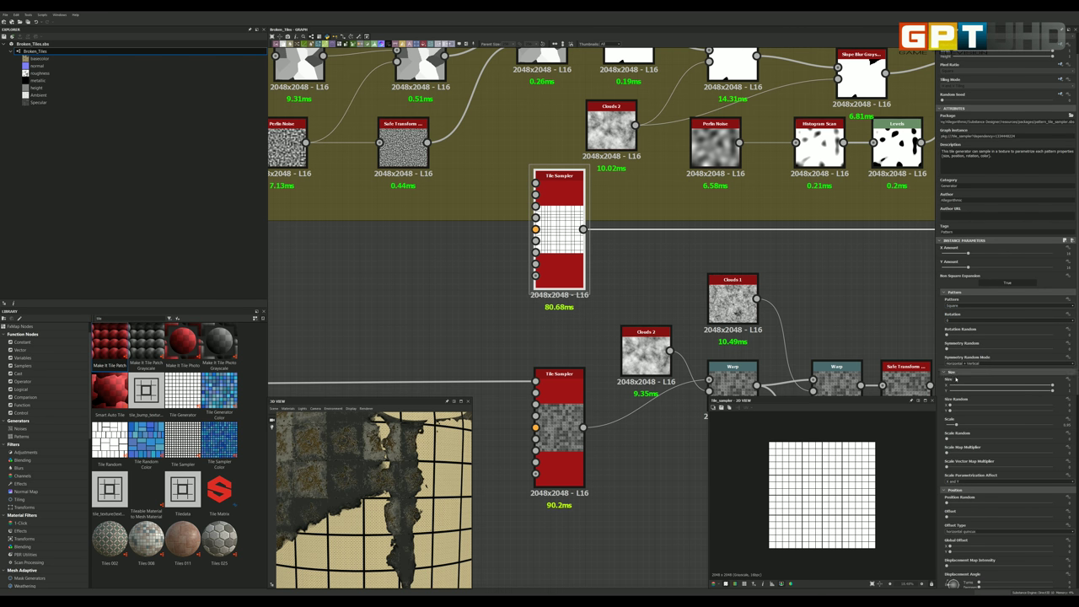
{"action": "scroll", "coordinate": [958, 386], "scroll_direction": "down", "scroll_amount": 1}
{"action": "scroll", "coordinate": [958, 386], "scroll_direction": "down", "scroll_amount": 1}
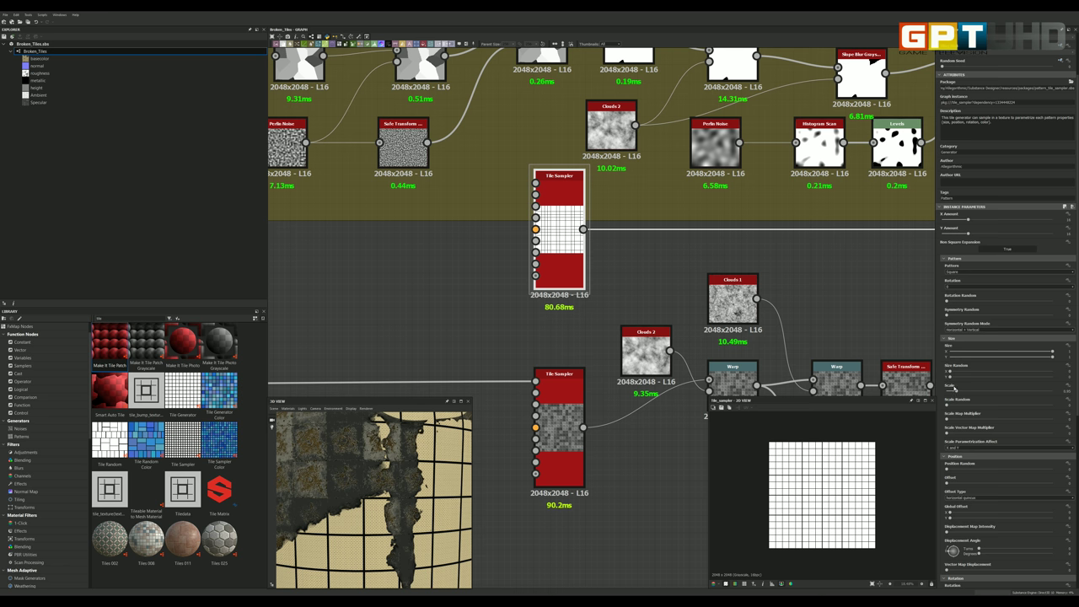
{"action": "scroll", "coordinate": [784, 458], "scroll_direction": "up", "scroll_amount": 2}
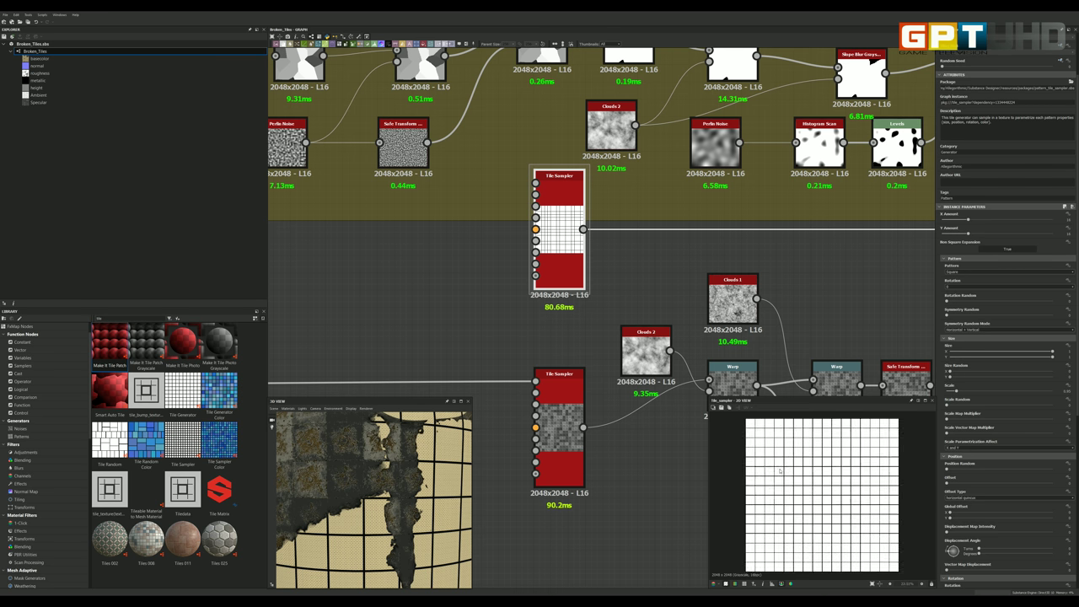
{"action": "scroll", "coordinate": [784, 458], "scroll_direction": "up", "scroll_amount": 2}
{"action": "scroll", "coordinate": [783, 457], "scroll_direction": "up", "scroll_amount": 2}
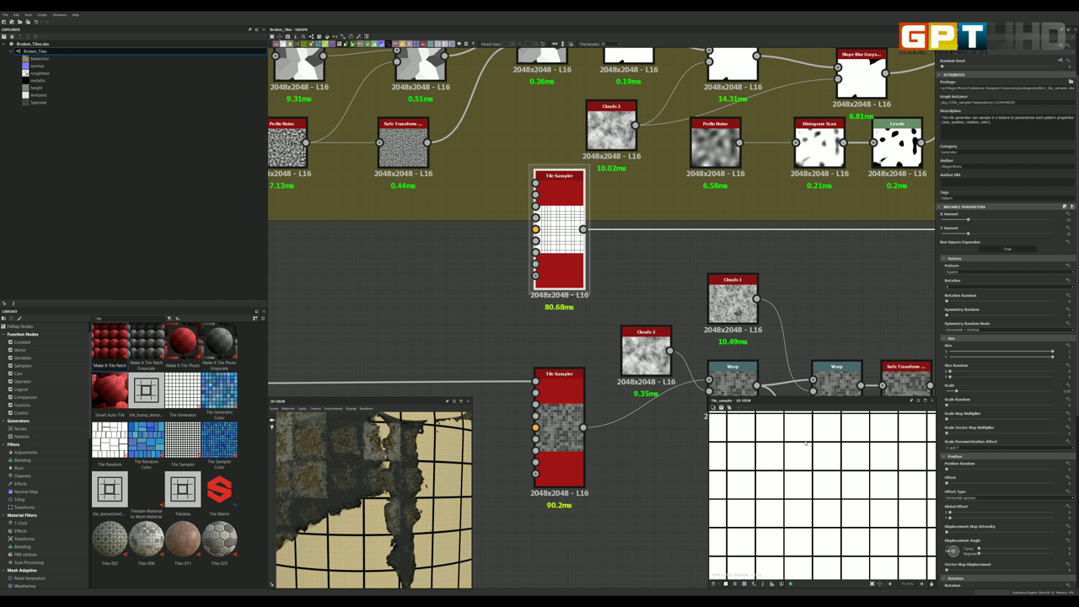
{"action": "type", "text": "0.15"}
{"action": "scroll", "coordinate": [980, 576], "scroll_direction": "down", "scroll_amount": 1}
{"action": "scroll", "coordinate": [970, 506], "scroll_direction": "down", "scroll_amount": 1}
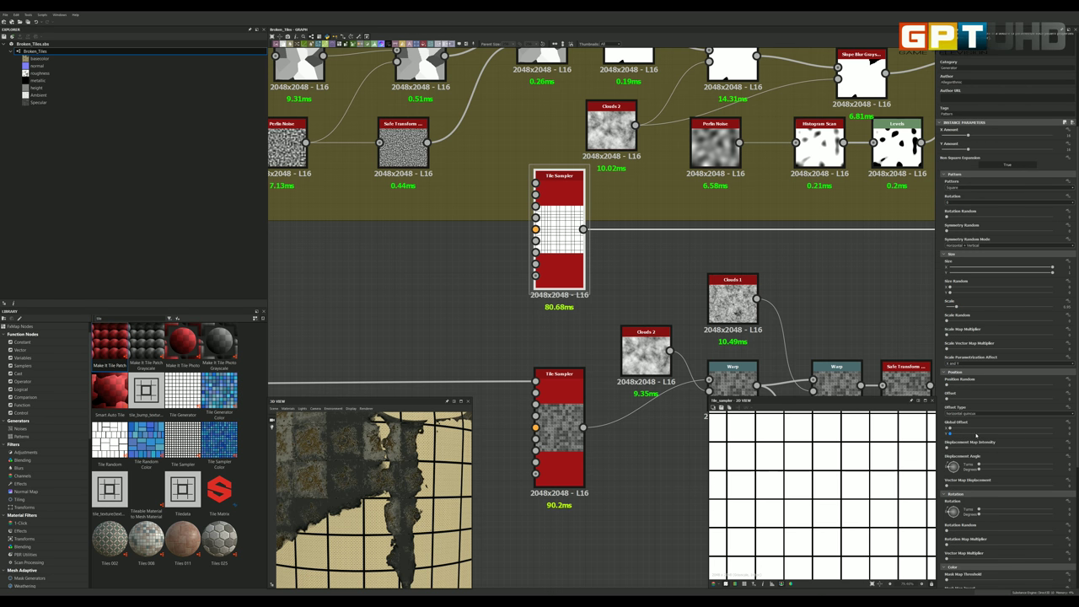
{"action": "scroll", "coordinate": [963, 427], "scroll_direction": "down", "scroll_amount": 1}
{"action": "scroll", "coordinate": [961, 428], "scroll_direction": "down", "scroll_amount": 1}
{"action": "scroll", "coordinate": [963, 430], "scroll_direction": "down", "scroll_amount": 2}
{"action": "scroll", "coordinate": [965, 433], "scroll_direction": "down", "scroll_amount": 1}
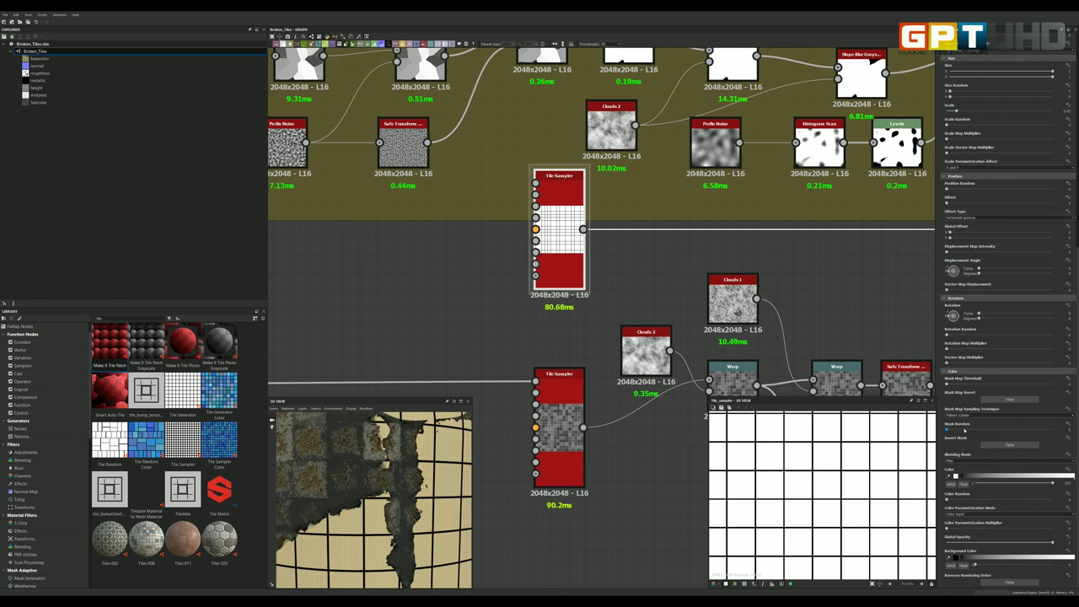
{"action": "scroll", "coordinate": [967, 434], "scroll_direction": "up", "scroll_amount": 2}
{"action": "scroll", "coordinate": [968, 432], "scroll_direction": "up", "scroll_amount": 2}
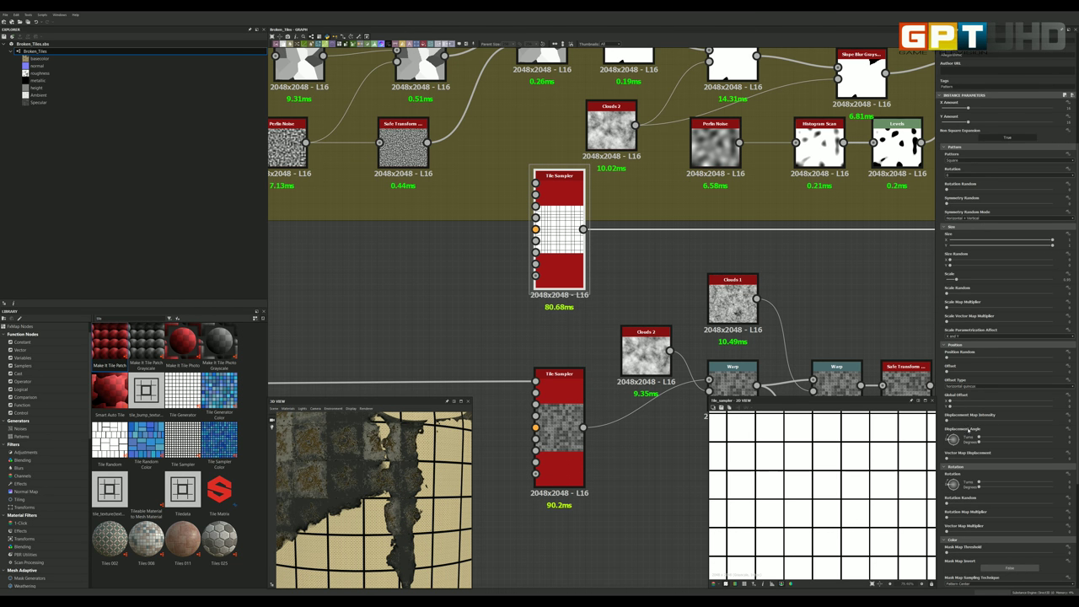
{"action": "scroll", "coordinate": [981, 329], "scroll_direction": "up", "scroll_amount": 2}
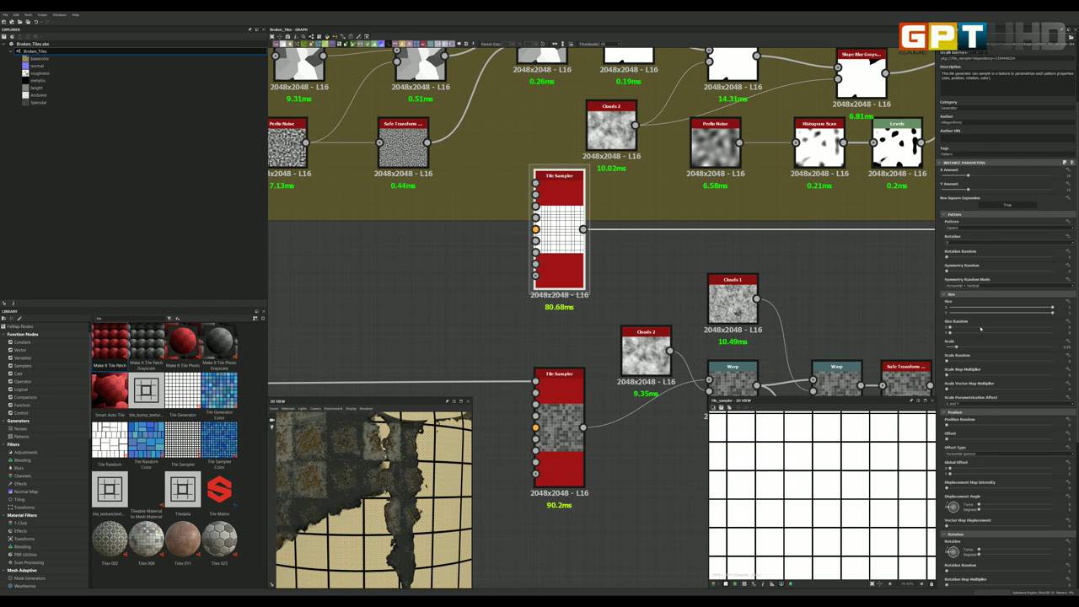
{"action": "scroll", "coordinate": [979, 327], "scroll_direction": "up", "scroll_amount": 3}
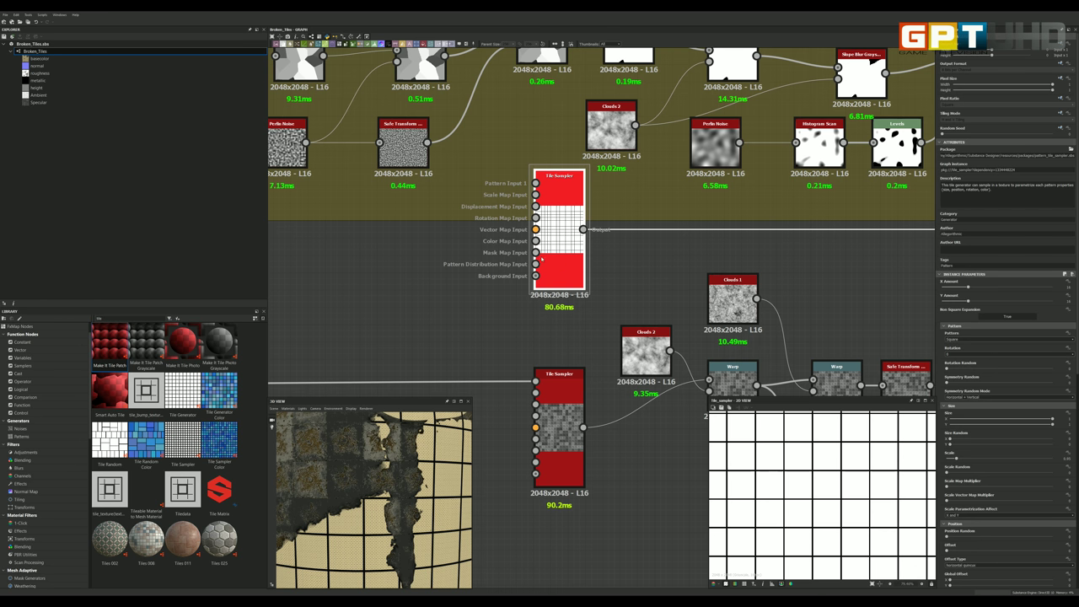
{"action": "scroll", "coordinate": [539, 254], "scroll_direction": "down", "scroll_amount": 2}
{"action": "scroll", "coordinate": [540, 254], "scroll_direction": "down", "scroll_amount": 2}
{"action": "scroll", "coordinate": [637, 273], "scroll_direction": "up", "scroll_amount": 1}
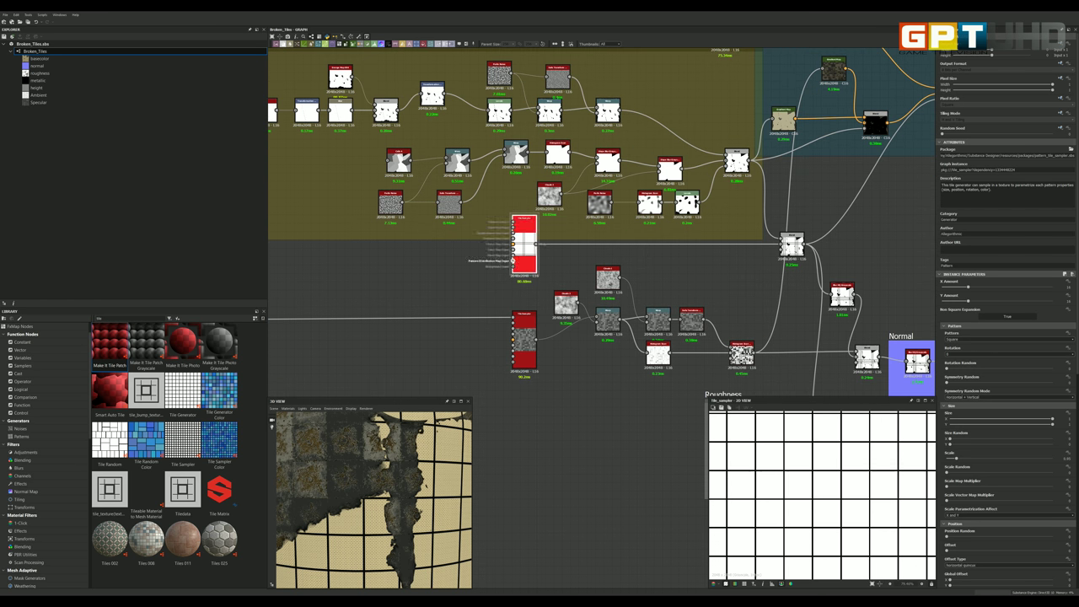
{"action": "scroll", "coordinate": [699, 246], "scroll_direction": "up", "scroll_amount": 2}
{"action": "scroll", "coordinate": [699, 246], "scroll_direction": "up", "scroll_amount": 2}
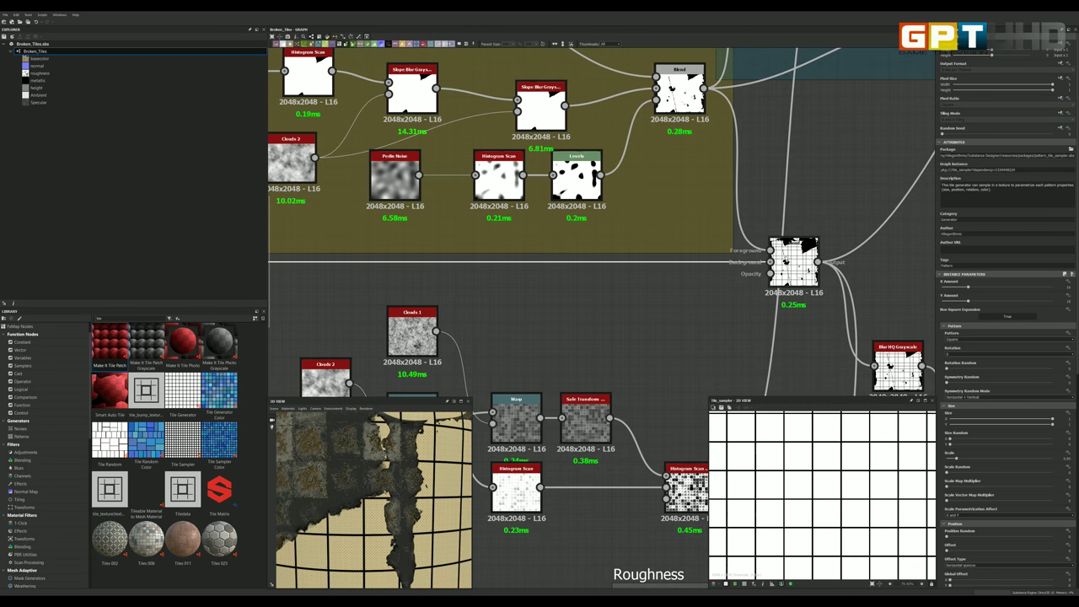
{"action": "scroll", "coordinate": [591, 252], "scroll_direction": "down", "scroll_amount": 1}
{"action": "scroll", "coordinate": [525, 255], "scroll_direction": "down", "scroll_amount": 1}
{"action": "scroll", "coordinate": [525, 254], "scroll_direction": "down", "scroll_amount": 1}
{"action": "scroll", "coordinate": [519, 256], "scroll_direction": "down", "scroll_amount": 1}
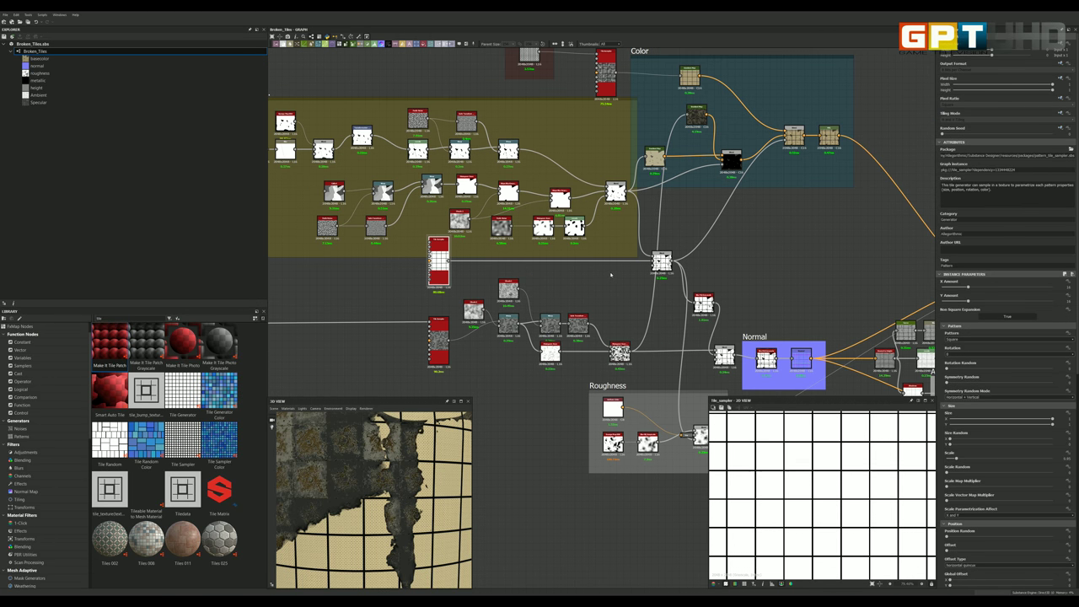
{"action": "scroll", "coordinate": [498, 259], "scroll_direction": "down", "scroll_amount": 1}
{"action": "scroll", "coordinate": [474, 265], "scroll_direction": "up", "scroll_amount": 3}
{"action": "scroll", "coordinate": [476, 265], "scroll_direction": "down", "scroll_amount": 1}
{"action": "scroll", "coordinate": [497, 265], "scroll_direction": "up", "scroll_amount": 1}
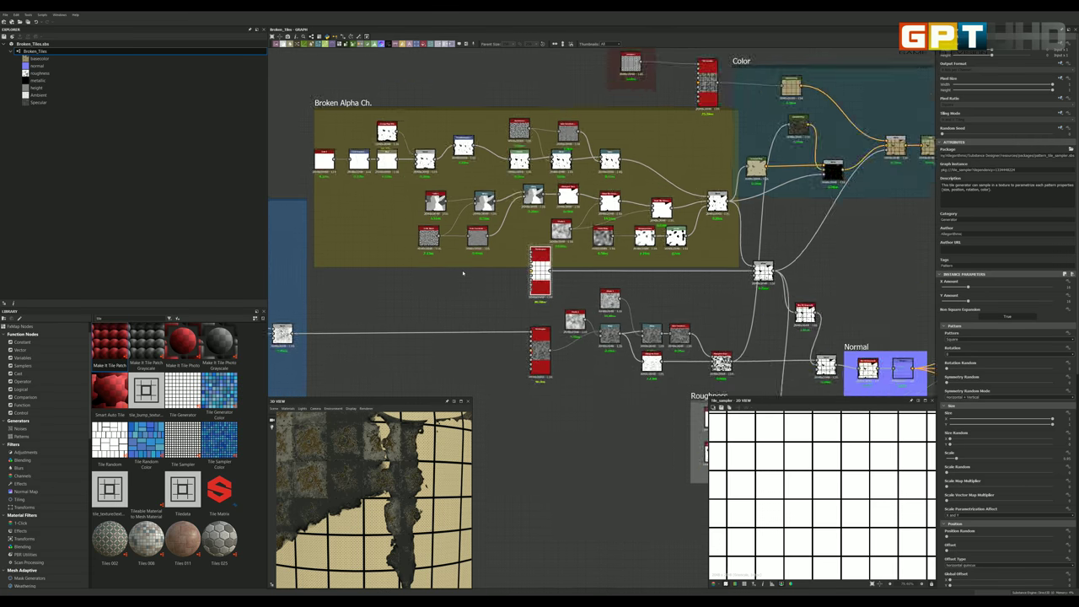
{"action": "scroll", "coordinate": [523, 266], "scroll_direction": "up", "scroll_amount": 1}
{"action": "scroll", "coordinate": [546, 267], "scroll_direction": "up", "scroll_amount": 2}
{"action": "scroll", "coordinate": [549, 267], "scroll_direction": "down", "scroll_amount": 2}
{"action": "scroll", "coordinate": [546, 270], "scroll_direction": "up", "scroll_amount": 1}
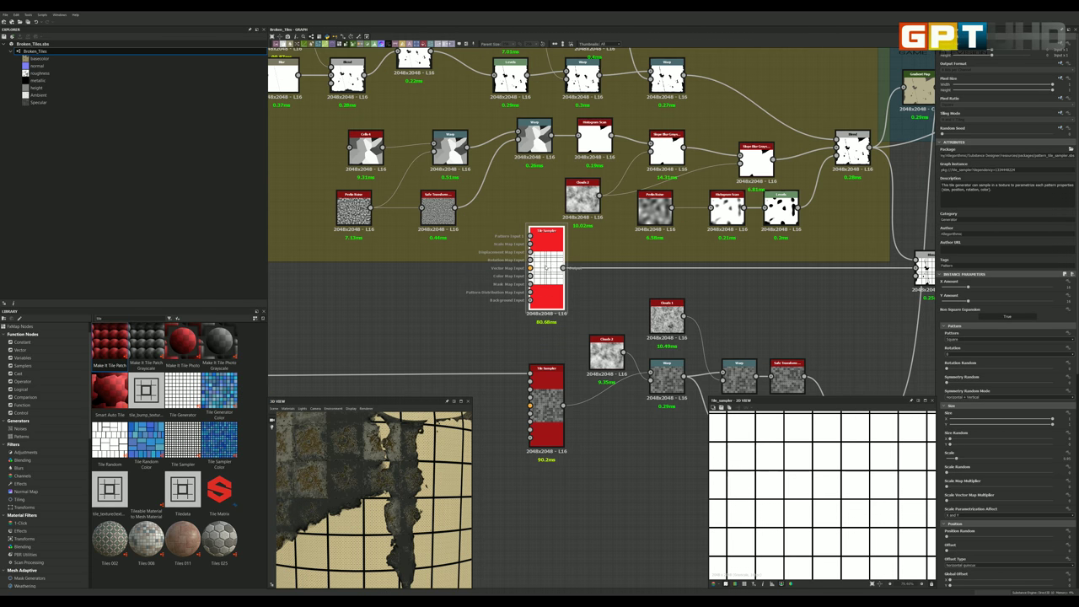
{"action": "scroll", "coordinate": [544, 274], "scroll_direction": "up", "scroll_amount": 1}
{"action": "scroll", "coordinate": [540, 280], "scroll_direction": "up", "scroll_amount": 1}
{"action": "scroll", "coordinate": [536, 278], "scroll_direction": "down", "scroll_amount": 1}
{"action": "scroll", "coordinate": [455, 354], "scroll_direction": "down", "scroll_amount": 1}
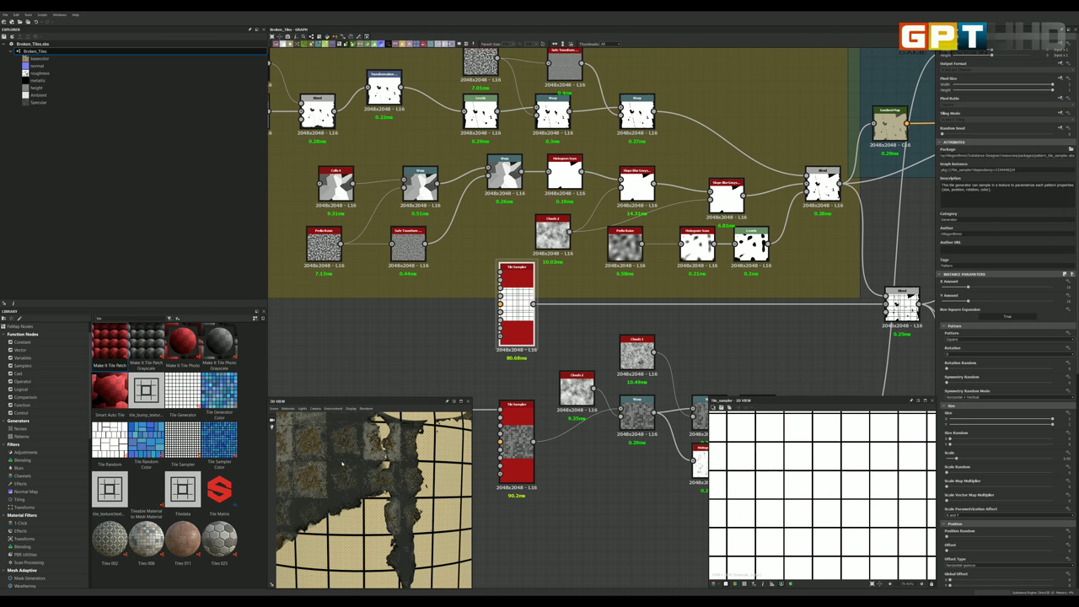
{"action": "mouse_move", "coordinate": [352, 474]}
{"action": "left_mouse_down"}
{"action": "mouse_move", "coordinate": [328, 468]}
{"action": "mouse_move", "coordinate": [354, 460]}
{"action": "left_mouse_up"}
{"action": "scroll", "coordinate": [359, 457], "scroll_direction": "up", "scroll_amount": 2}
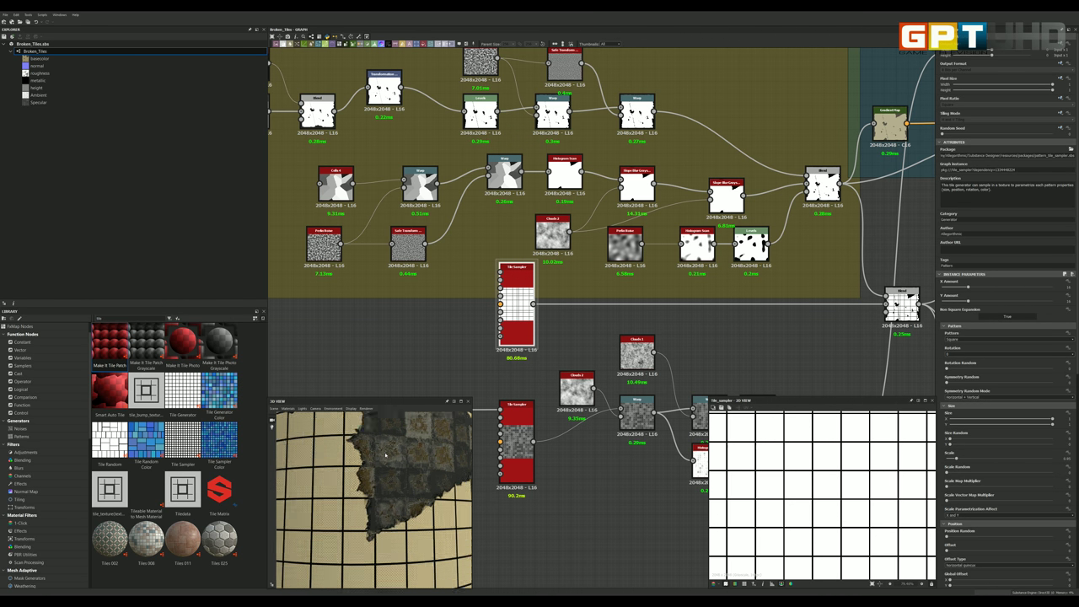
{"action": "scroll", "coordinate": [366, 454], "scroll_direction": "up", "scroll_amount": 2}
{"action": "scroll", "coordinate": [312, 465], "scroll_direction": "down", "scroll_amount": 3}
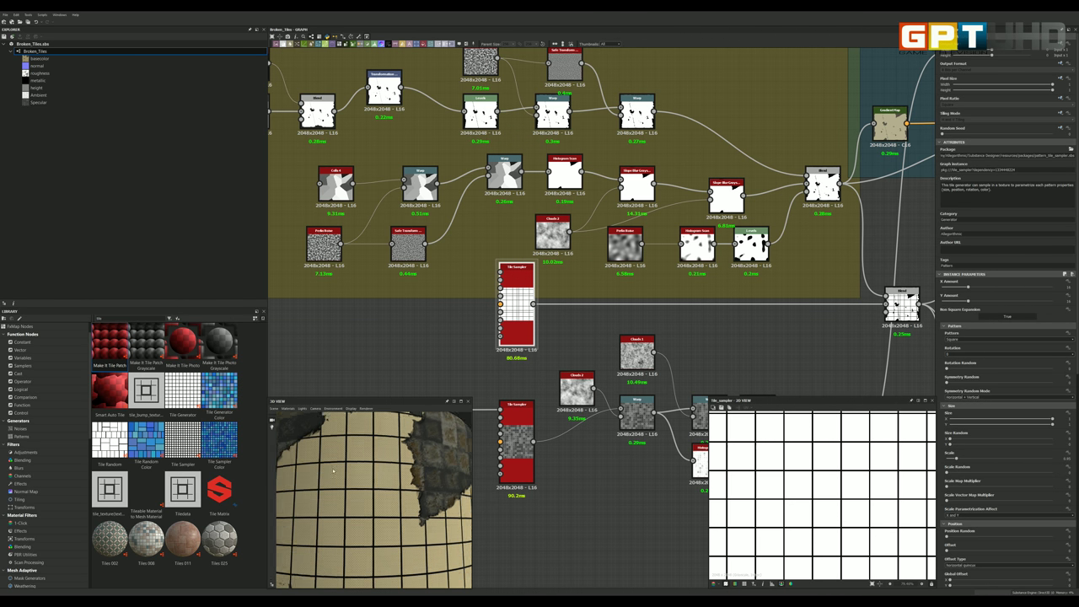
{"action": "left_click_drag", "start_coordinate": [314, 465], "coordinate": [364, 474]}
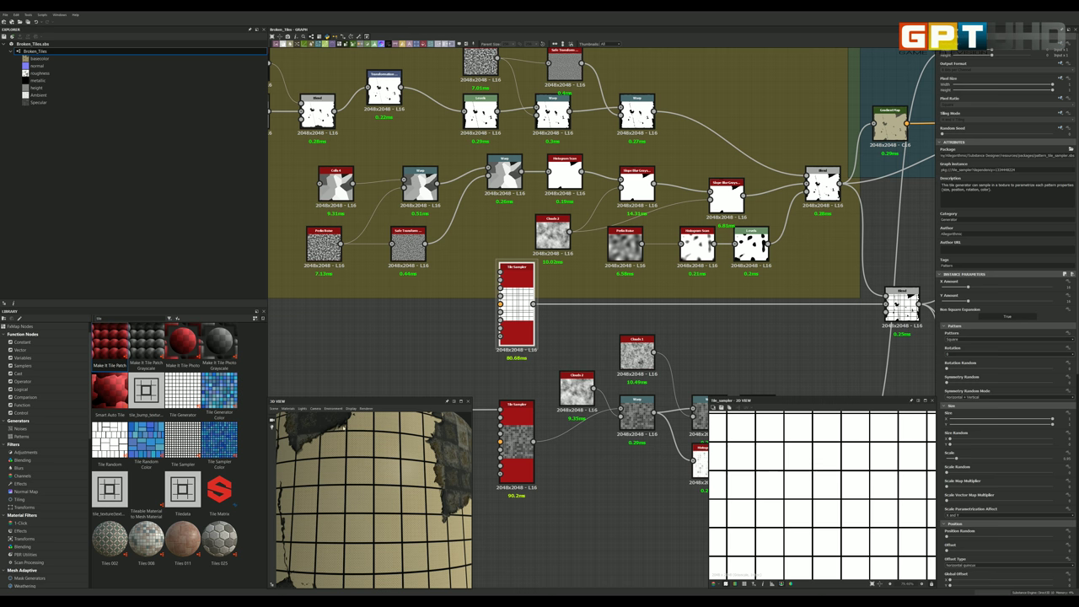
{"action": "scroll", "coordinate": [412, 344], "scroll_direction": "down", "scroll_amount": 2}
{"action": "scroll", "coordinate": [396, 320], "scroll_direction": "down", "scroll_amount": 1}
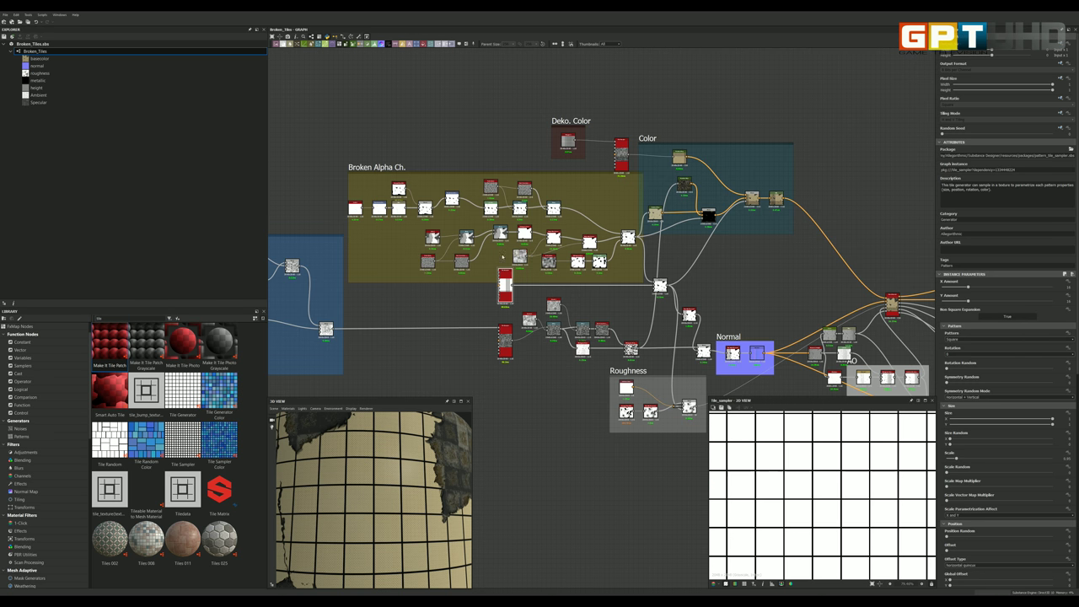
{"action": "scroll", "coordinate": [356, 231], "scroll_direction": "up", "scroll_amount": 1}
{"action": "scroll", "coordinate": [363, 229], "scroll_direction": "down", "scroll_amount": 1}
{"action": "scroll", "coordinate": [393, 224], "scroll_direction": "up", "scroll_amount": 2}
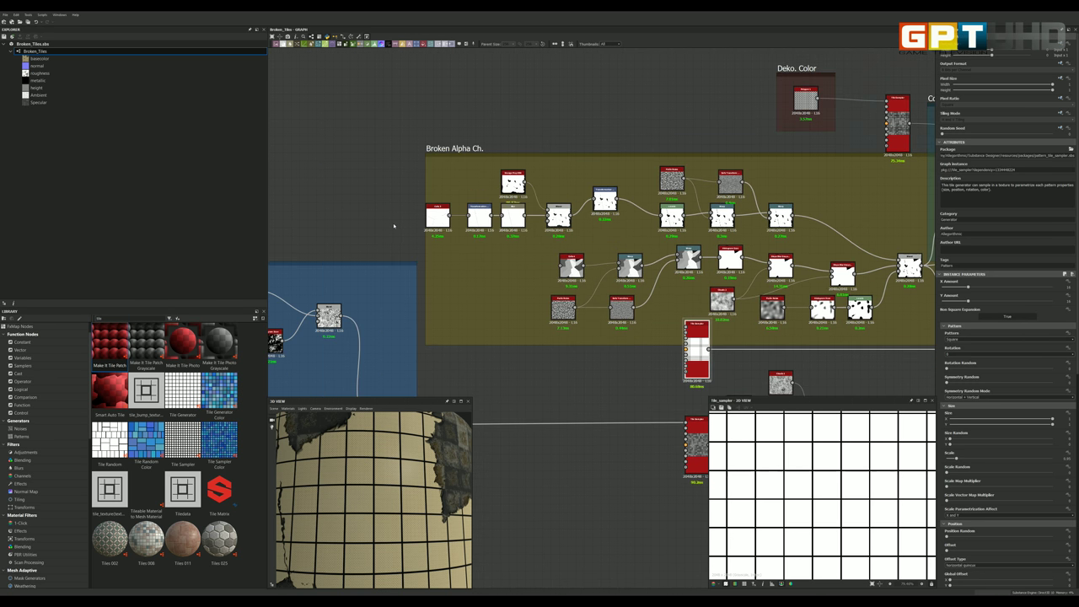
{"action": "scroll", "coordinate": [459, 234], "scroll_direction": "down", "scroll_amount": 1}
{"action": "scroll", "coordinate": [460, 232], "scroll_direction": "up", "scroll_amount": 1}
Step: Preview Cells 3's output and place a Cells 3 generator found via a 'cells' Library search
{"action": "scroll", "coordinate": [456, 238], "scroll_direction": "up", "scroll_amount": 2}
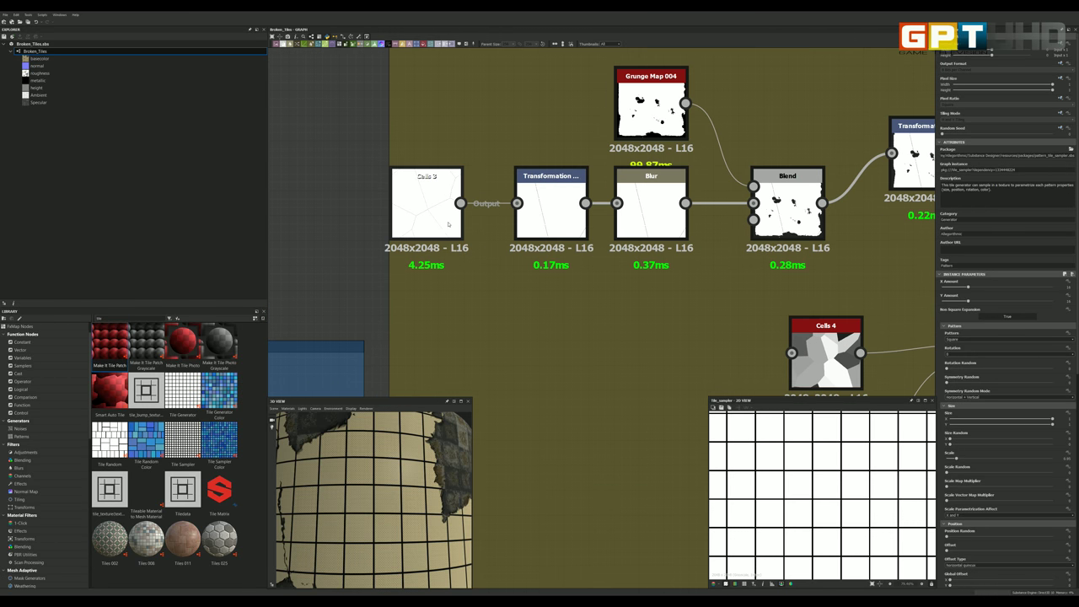
{"action": "scroll", "coordinate": [451, 243], "scroll_direction": "up", "scroll_amount": 1}
{"action": "scroll", "coordinate": [449, 244], "scroll_direction": "down", "scroll_amount": 2}
{"action": "scroll", "coordinate": [455, 232], "scroll_direction": "up", "scroll_amount": 2}
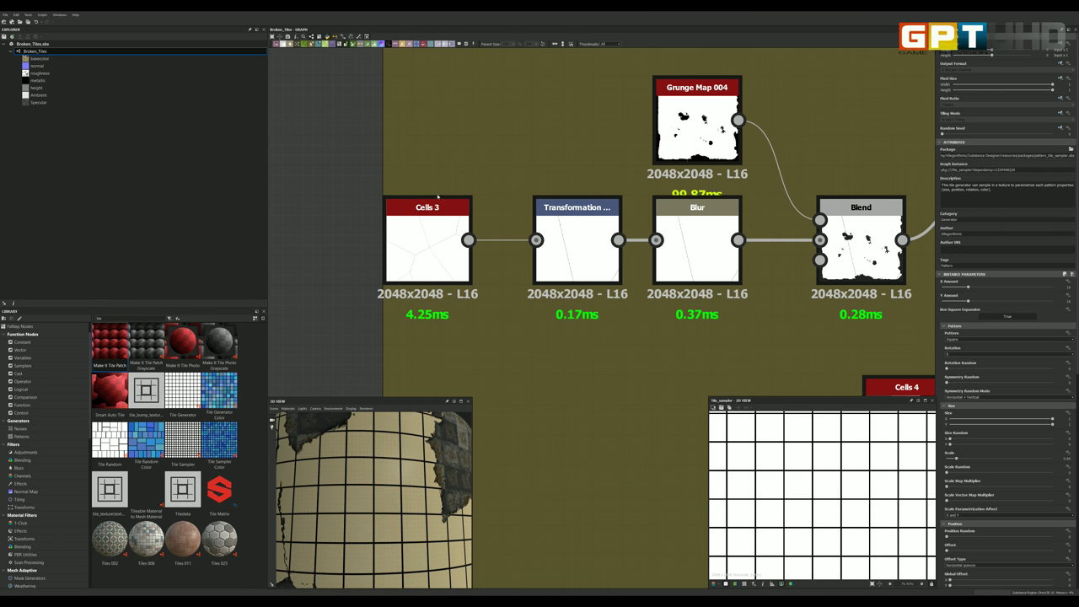
{"action": "scroll", "coordinate": [468, 215], "scroll_direction": "down", "scroll_amount": 2}
{"action": "scroll", "coordinate": [478, 200], "scroll_direction": "down", "scroll_amount": 1}
{"action": "scroll", "coordinate": [473, 219], "scroll_direction": "up", "scroll_amount": 2}
{"action": "scroll", "coordinate": [459, 263], "scroll_direction": "up", "scroll_amount": 2}
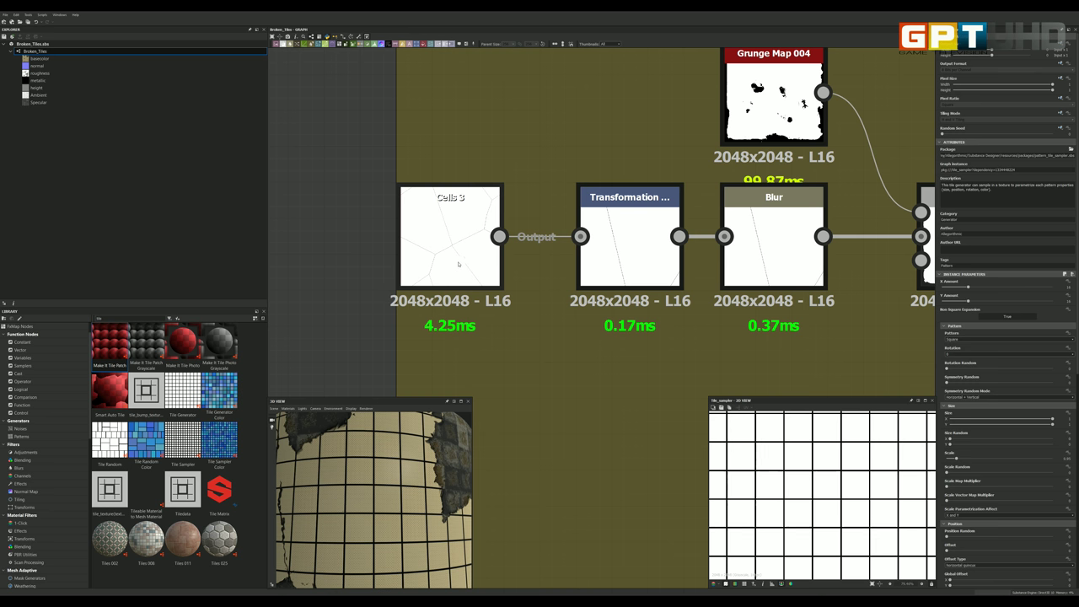
{"action": "double_click", "coordinate": [439, 238]}
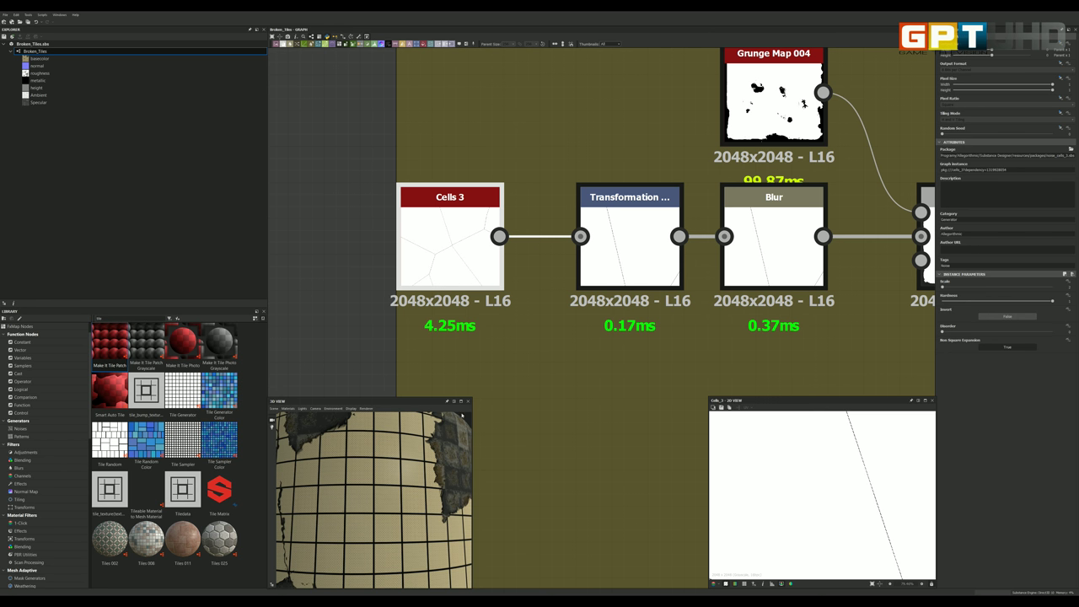
{"action": "type", "text": "c"}
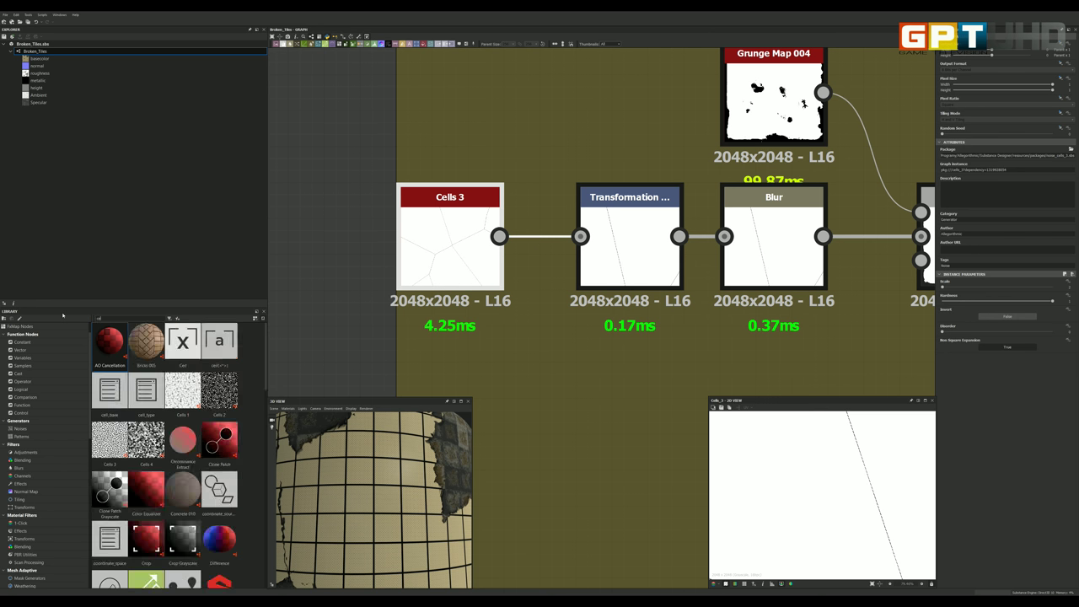
{"action": "type", "text": "ells"}
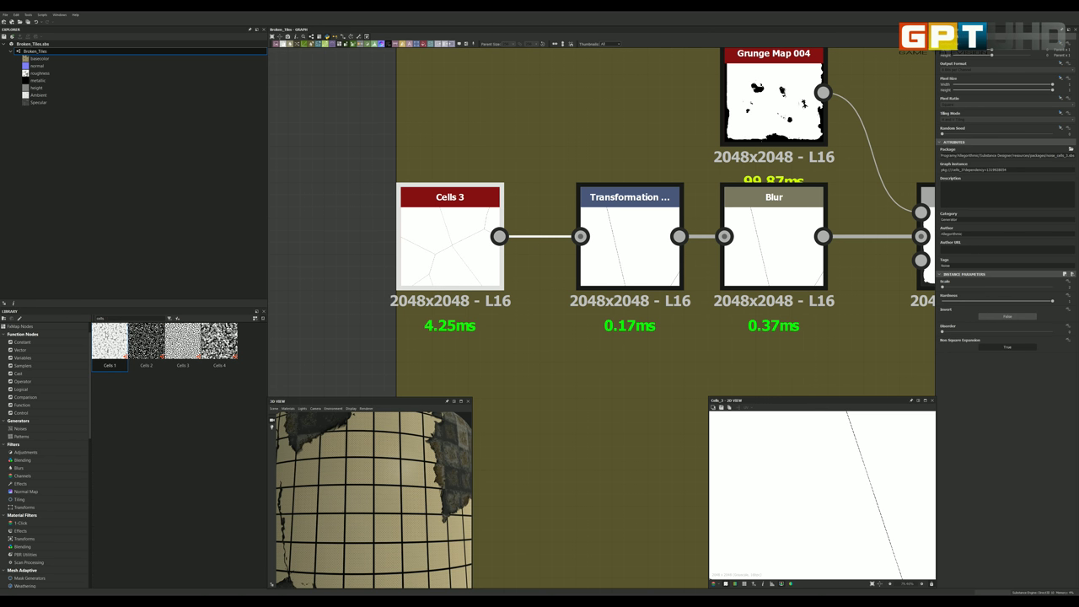
{"action": "left_click", "coordinate": [183, 340]}
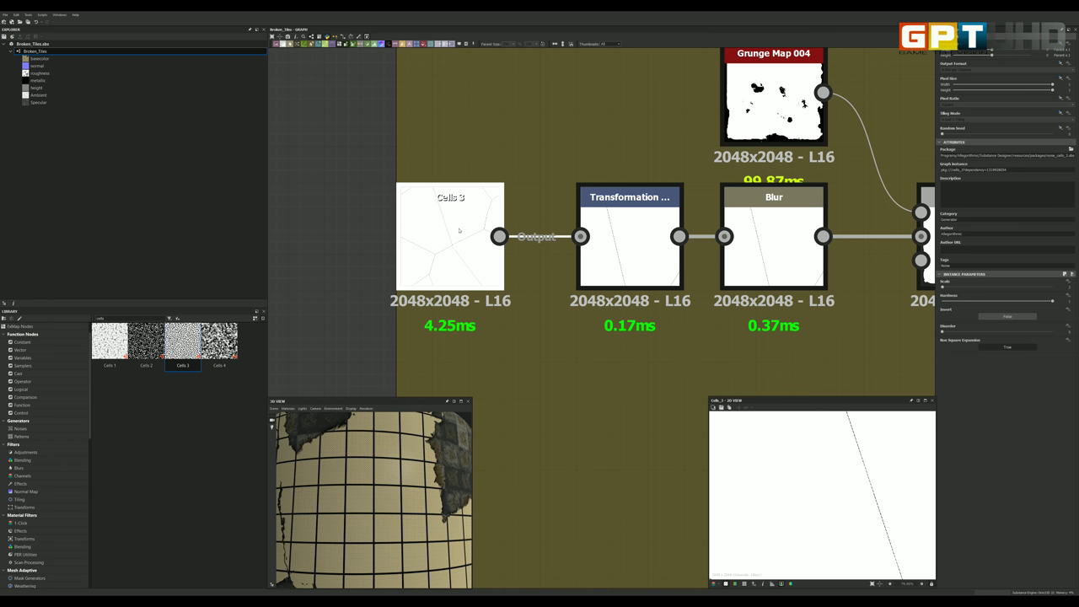
{"action": "left_click_drag", "start_coordinate": [443, 232], "coordinate": [443, 233]}
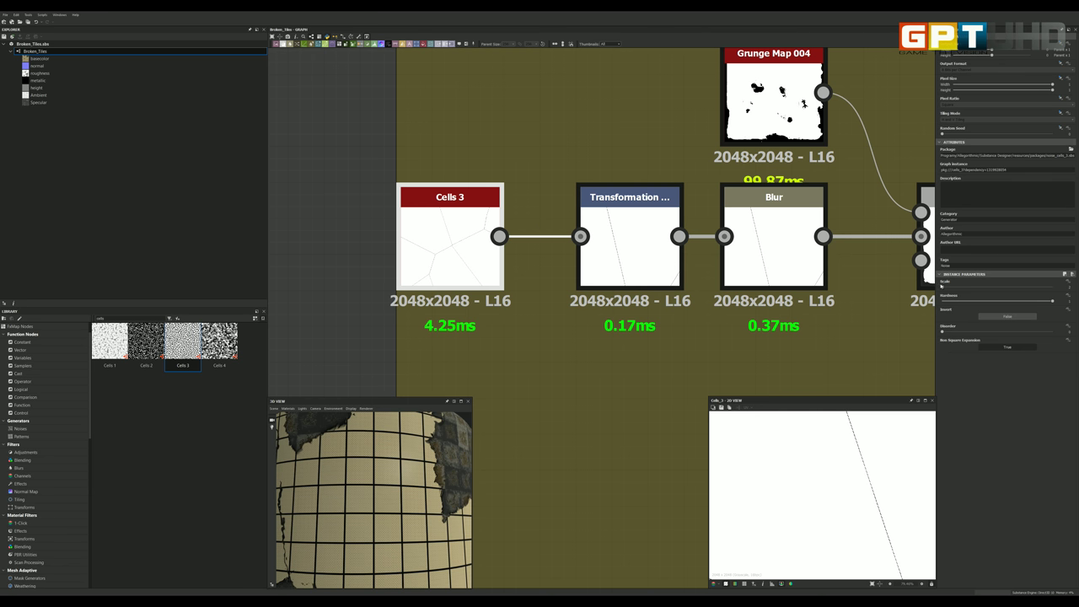
Step: Push the Cells 3 Scale slider up, then back down to leave a few large cracks
{"action": "left_click_drag", "start_coordinate": [943, 288], "coordinate": [955, 289]}
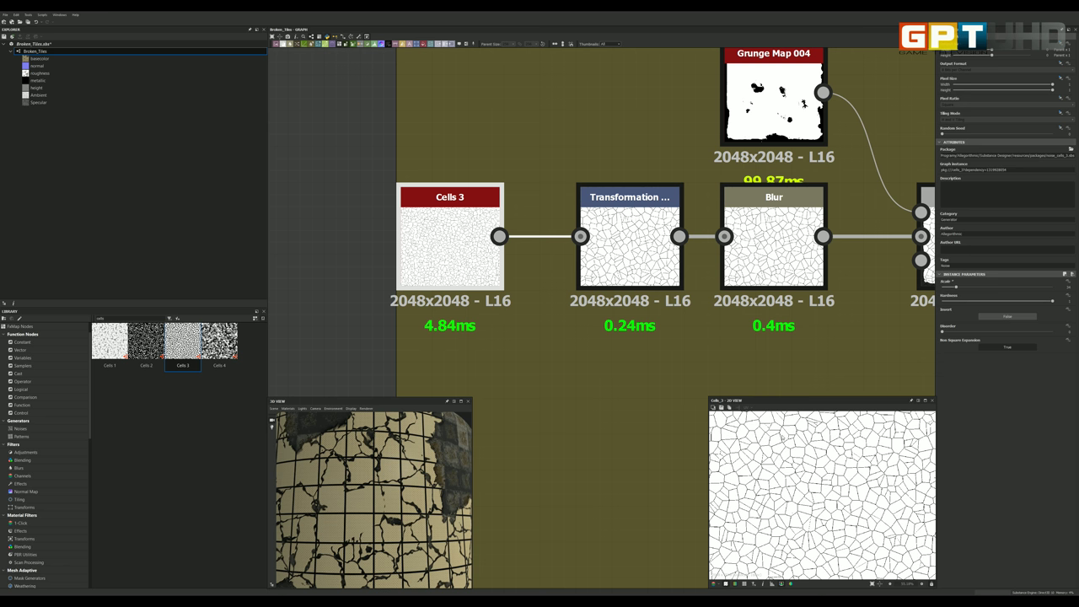
{"action": "scroll", "coordinate": [333, 496], "scroll_direction": "up", "scroll_amount": 3}
{"action": "scroll", "coordinate": [355, 501], "scroll_direction": "down", "scroll_amount": 4}
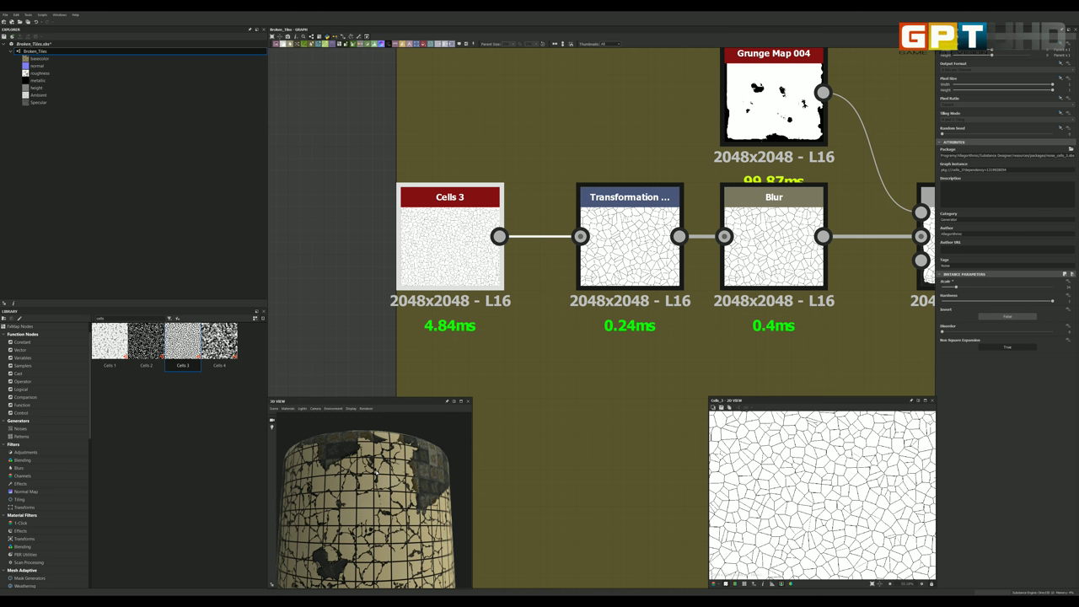
{"action": "scroll", "coordinate": [372, 511], "scroll_direction": "up", "scroll_amount": 5}
{"action": "scroll", "coordinate": [372, 511], "scroll_direction": "down", "scroll_amount": 3}
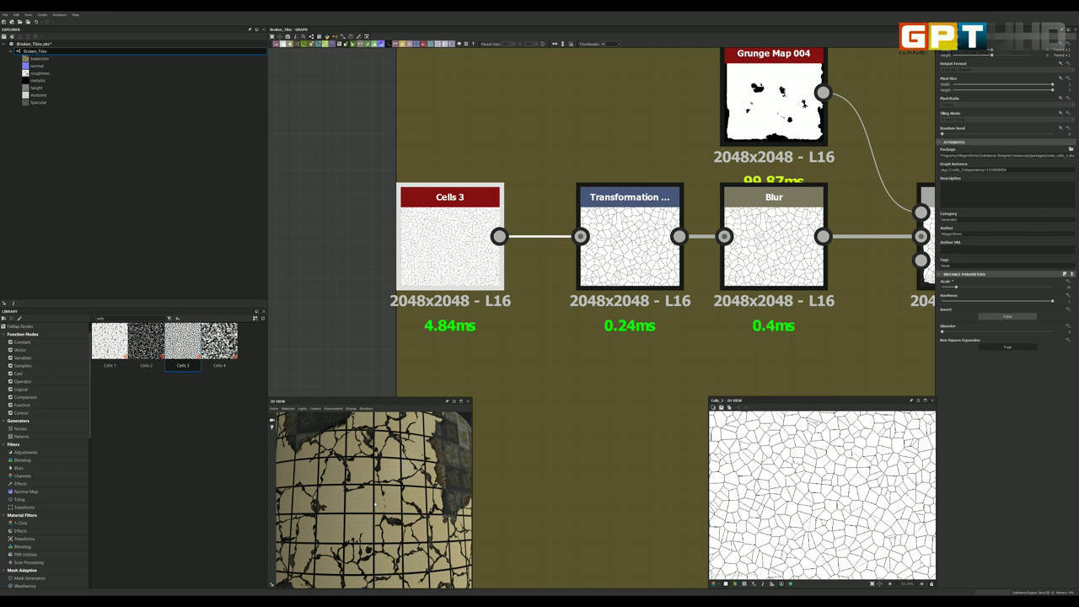
{"action": "left_click_drag", "start_coordinate": [975, 290], "coordinate": [1012, 288]}
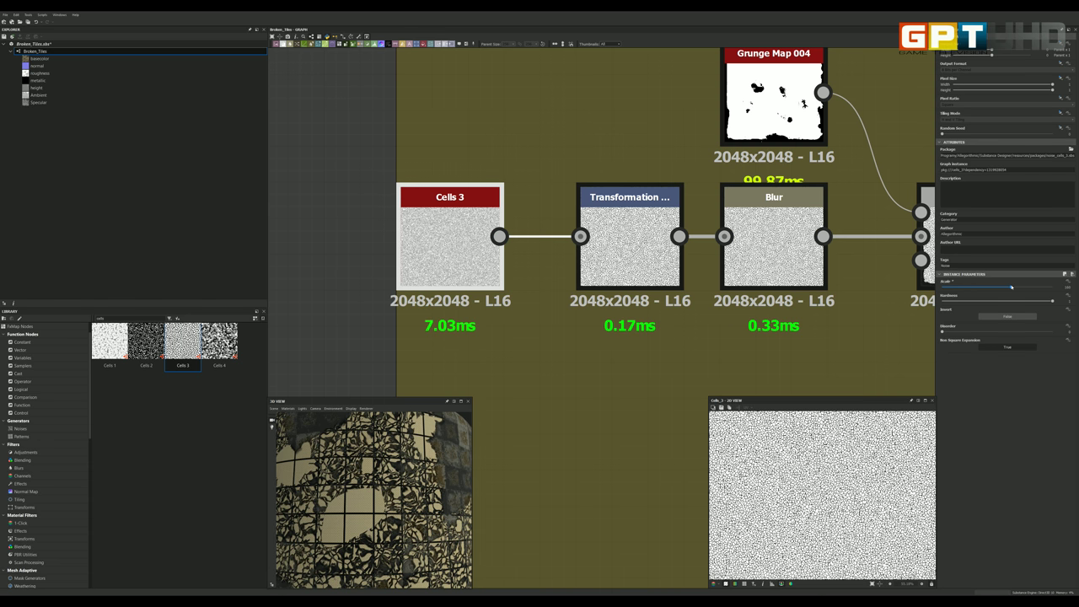
{"action": "left_click_drag", "start_coordinate": [1011, 288], "coordinate": [949, 288]}
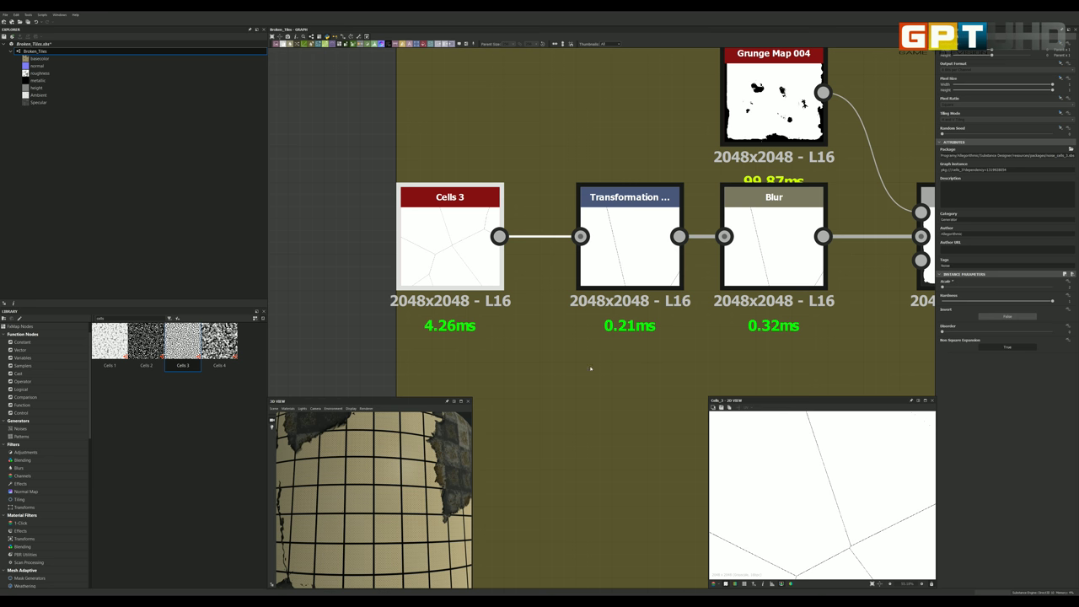
{"action": "scroll", "coordinate": [324, 487], "scroll_direction": "down", "scroll_amount": 2}
{"action": "scroll", "coordinate": [325, 486], "scroll_direction": "down", "scroll_amount": 2}
Step: Orbit the cylinder and enlarge the 3D preview panel
{"action": "left_click_drag", "start_coordinate": [357, 487], "coordinate": [372, 478]}
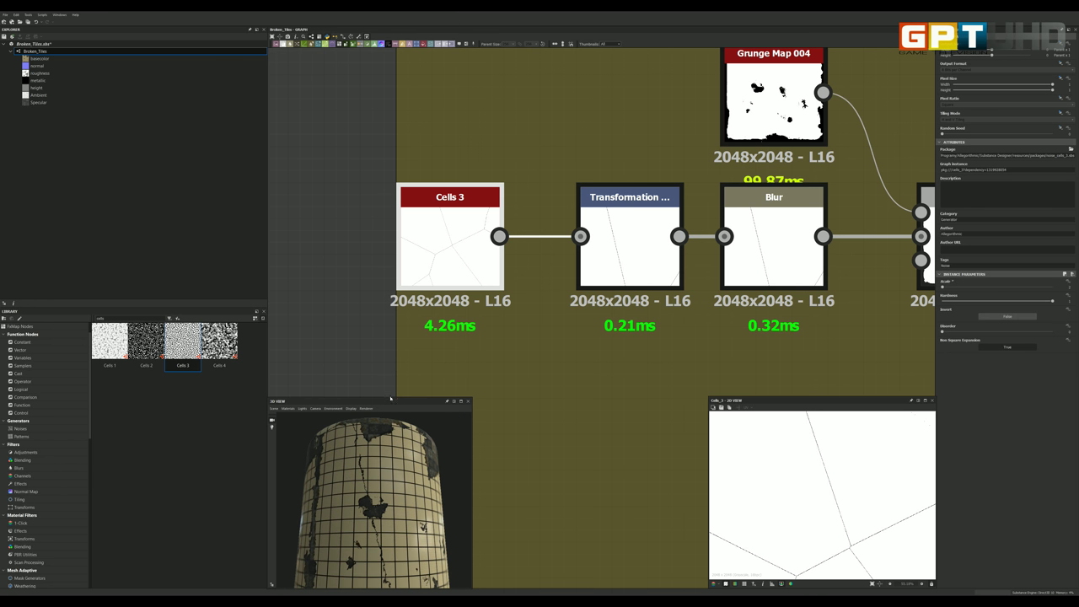
{"action": "left_click_drag", "start_coordinate": [390, 399], "coordinate": [390, 355]}
{"action": "scroll", "coordinate": [380, 463], "scroll_direction": "up", "scroll_amount": 3}
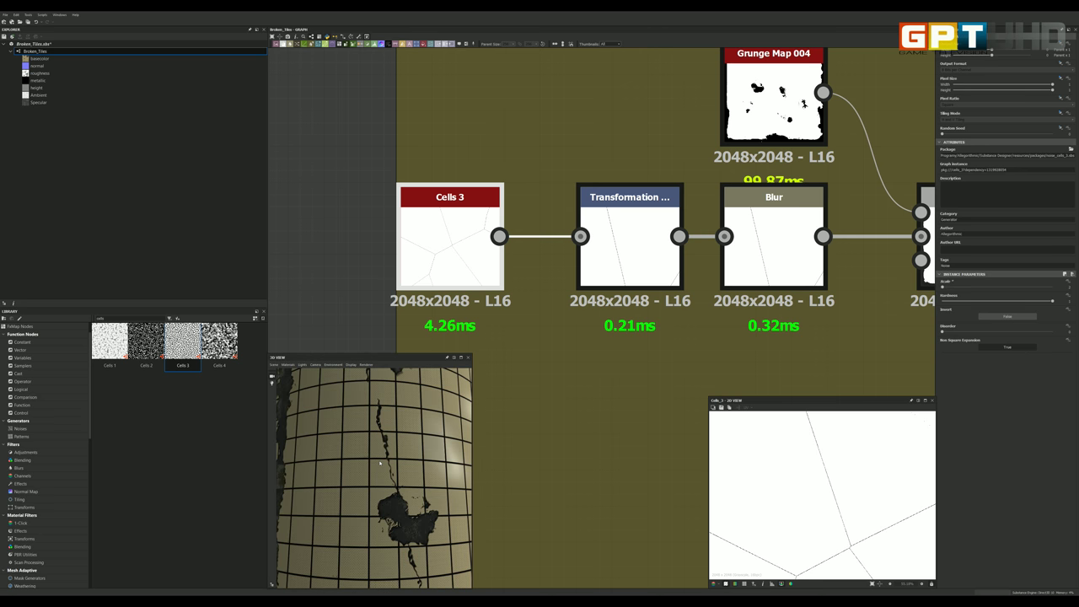
{"action": "scroll", "coordinate": [636, 237], "scroll_direction": "down", "scroll_amount": 3}
{"action": "scroll", "coordinate": [599, 241], "scroll_direction": "up", "scroll_amount": 3}
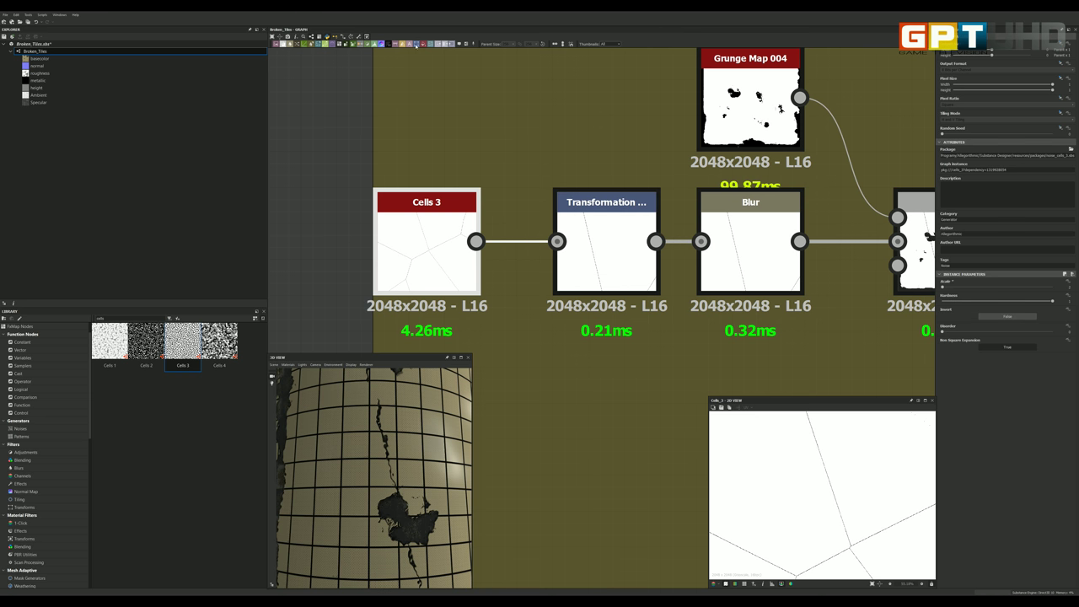
Step: Rotate the Transformation node after Cells 3 by 30, undoing a trial value of 60
{"action": "left_click", "coordinate": [616, 247]}
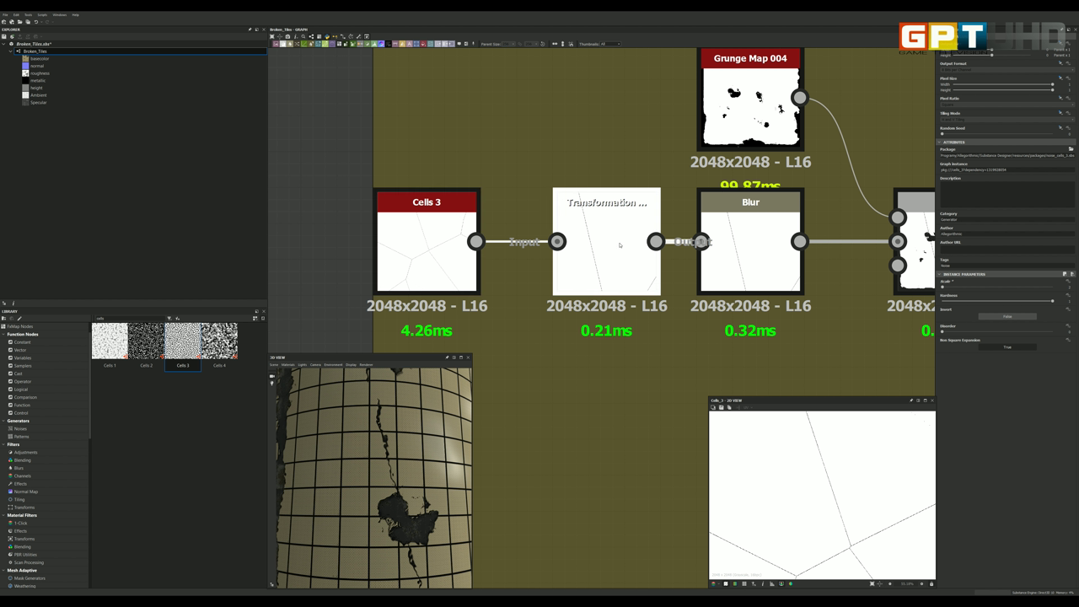
{"action": "scroll", "coordinate": [578, 256], "scroll_direction": "down", "scroll_amount": 3}
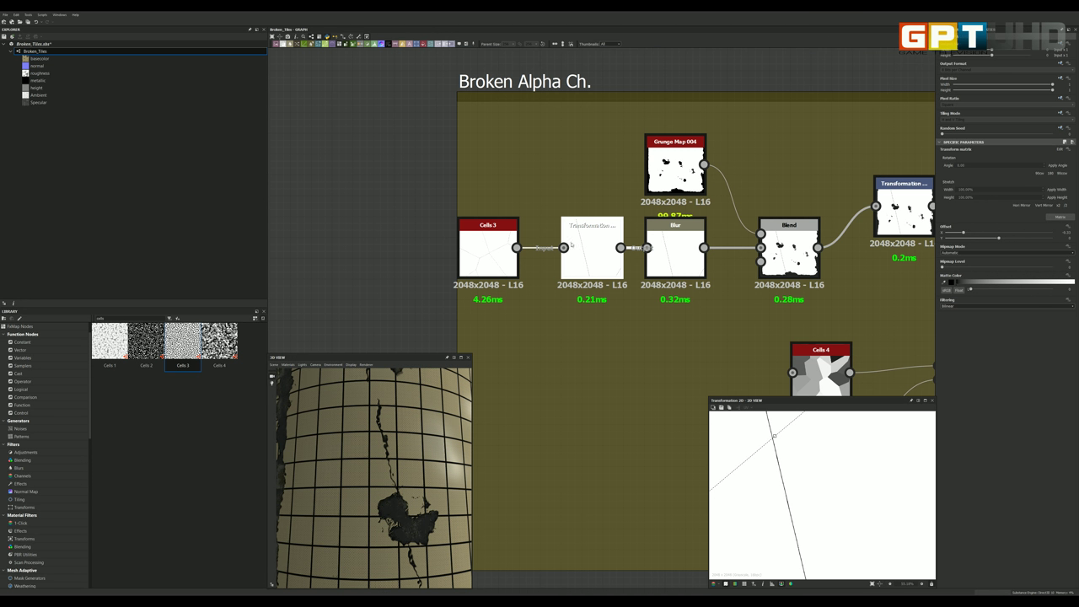
{"action": "scroll", "coordinate": [602, 267], "scroll_direction": "up", "scroll_amount": 2}
{"action": "scroll", "coordinate": [602, 267], "scroll_direction": "down", "scroll_amount": 3}
{"action": "scroll", "coordinate": [675, 267], "scroll_direction": "up", "scroll_amount": 2}
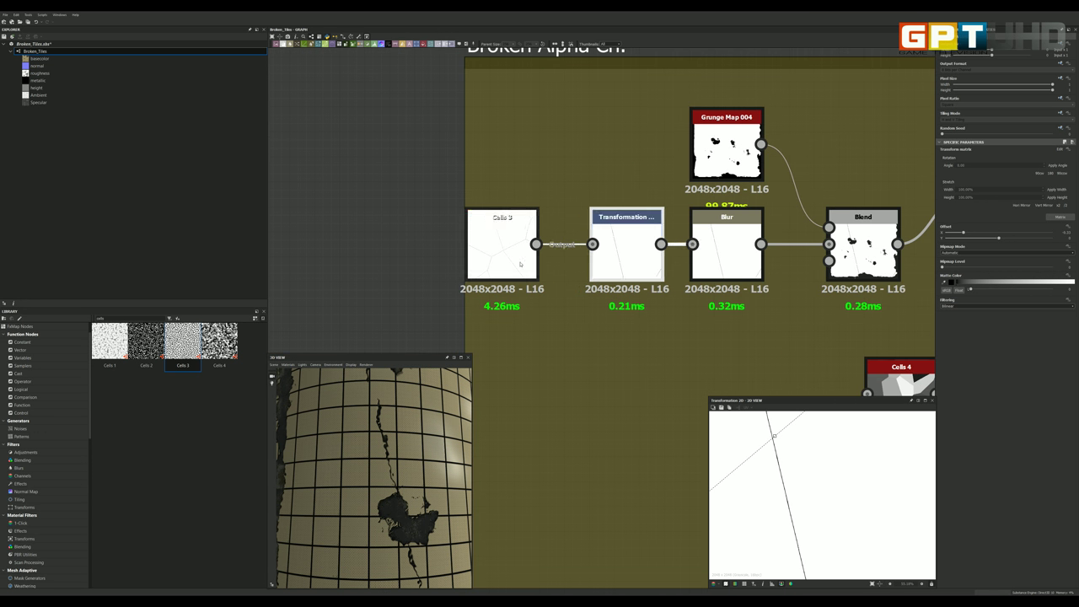
{"action": "scroll", "coordinate": [594, 270], "scroll_direction": "up", "scroll_amount": 2}
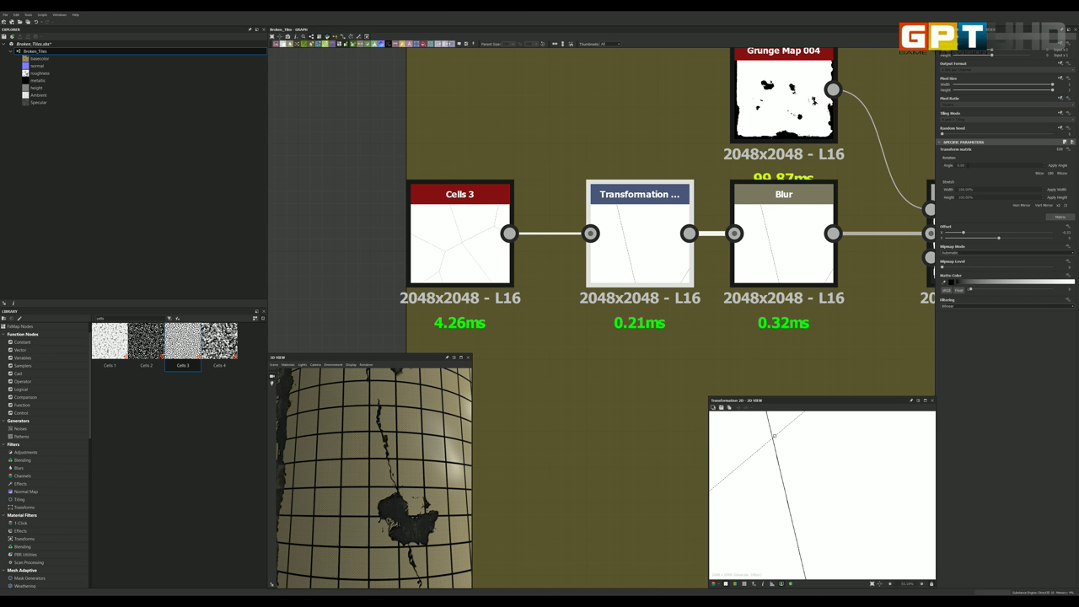
{"action": "left_click", "coordinate": [962, 165]}
{"action": "key", "text": "Return"}
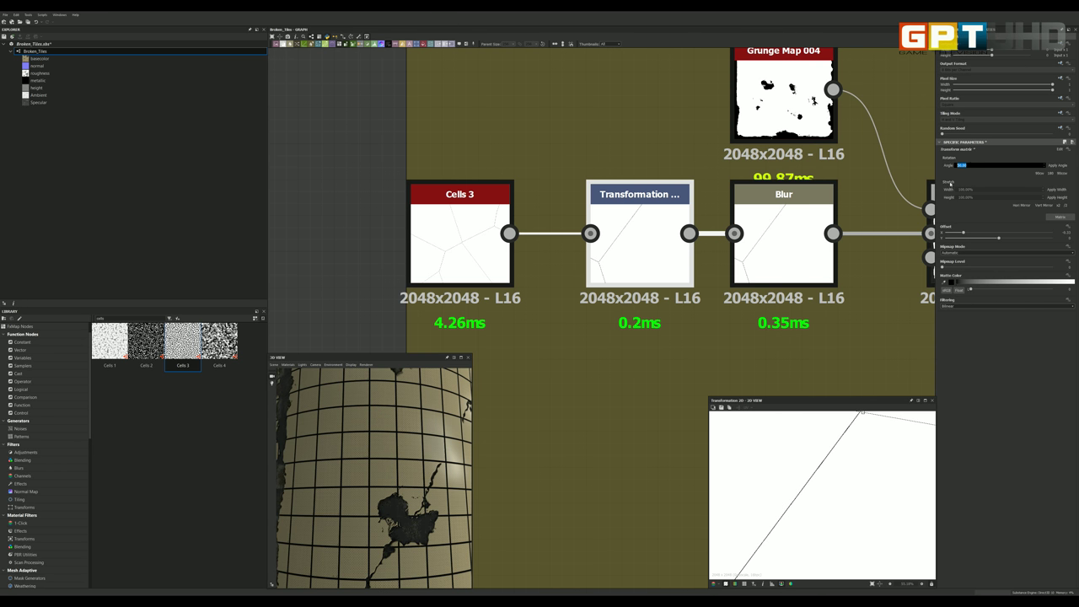
{"action": "scroll", "coordinate": [368, 472], "scroll_direction": "down", "scroll_amount": 2}
{"action": "scroll", "coordinate": [367, 473], "scroll_direction": "down", "scroll_amount": 2}
{"action": "scroll", "coordinate": [367, 472], "scroll_direction": "down", "scroll_amount": 2}
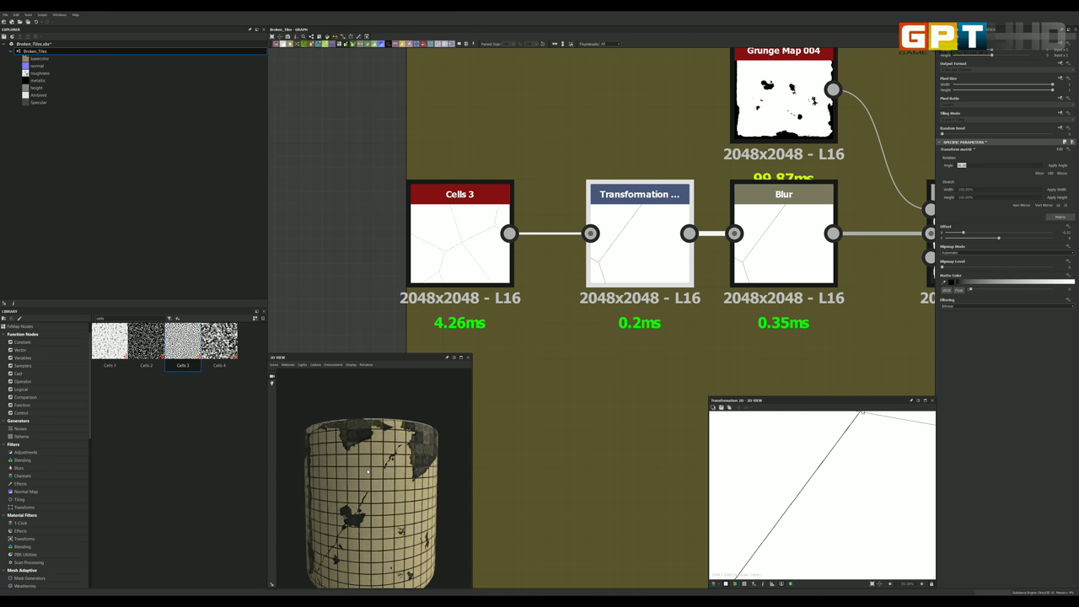
{"action": "scroll", "coordinate": [368, 473], "scroll_direction": "up", "scroll_amount": 1}
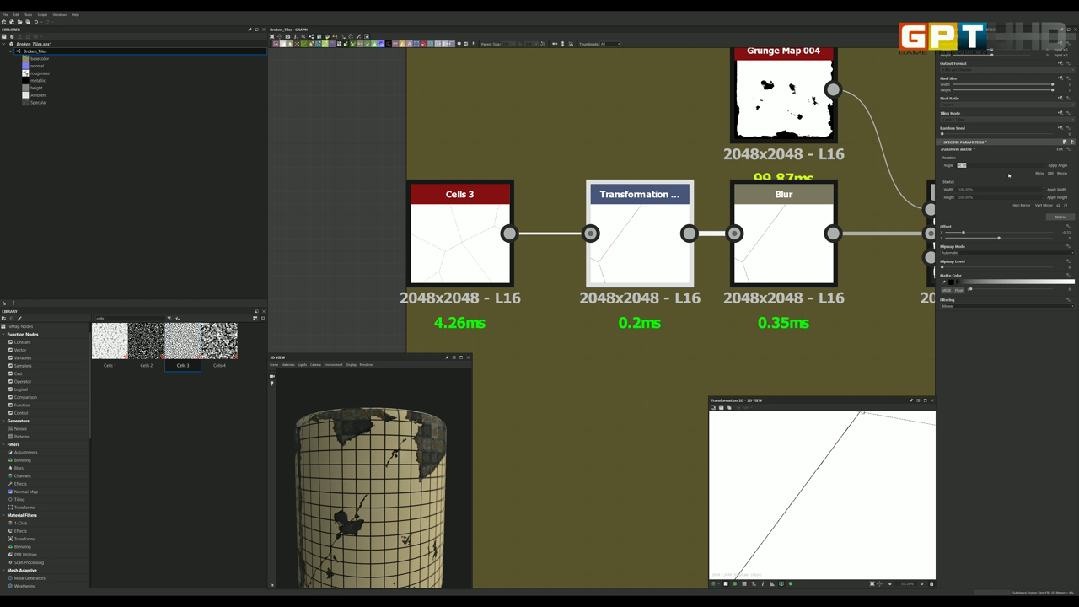
{"action": "left_click", "coordinate": [957, 166]}
{"action": "type", "text": "60"}
{"action": "double_click", "coordinate": [953, 168]}
{"action": "left_click", "coordinate": [35, 22]}
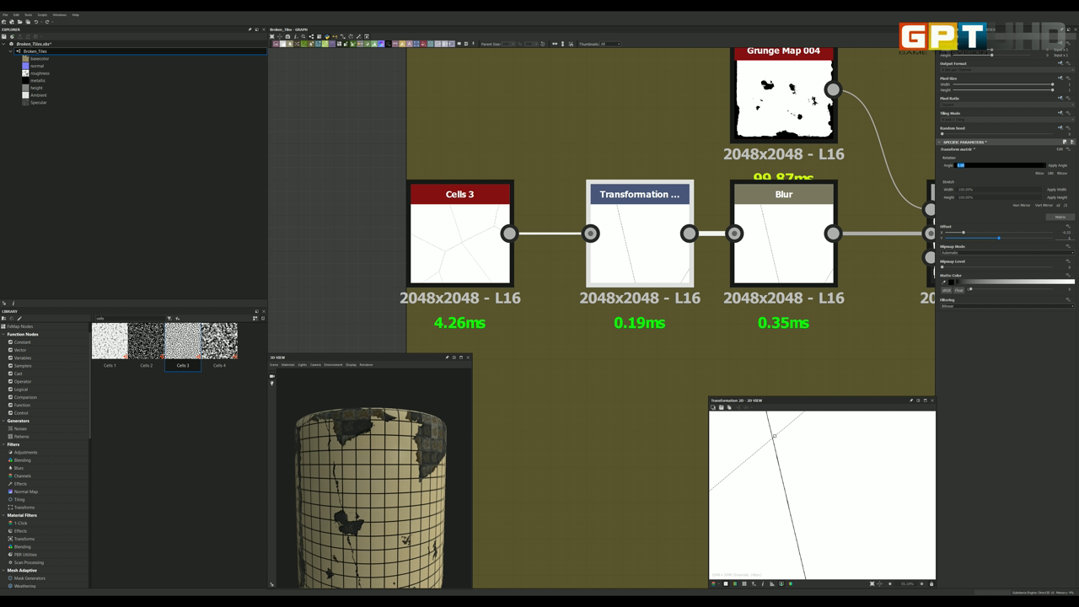
Step: Shift the crack pattern's offset and turn the cylinder to check the result
{"action": "scroll", "coordinate": [804, 463], "scroll_direction": "down", "scroll_amount": 3}
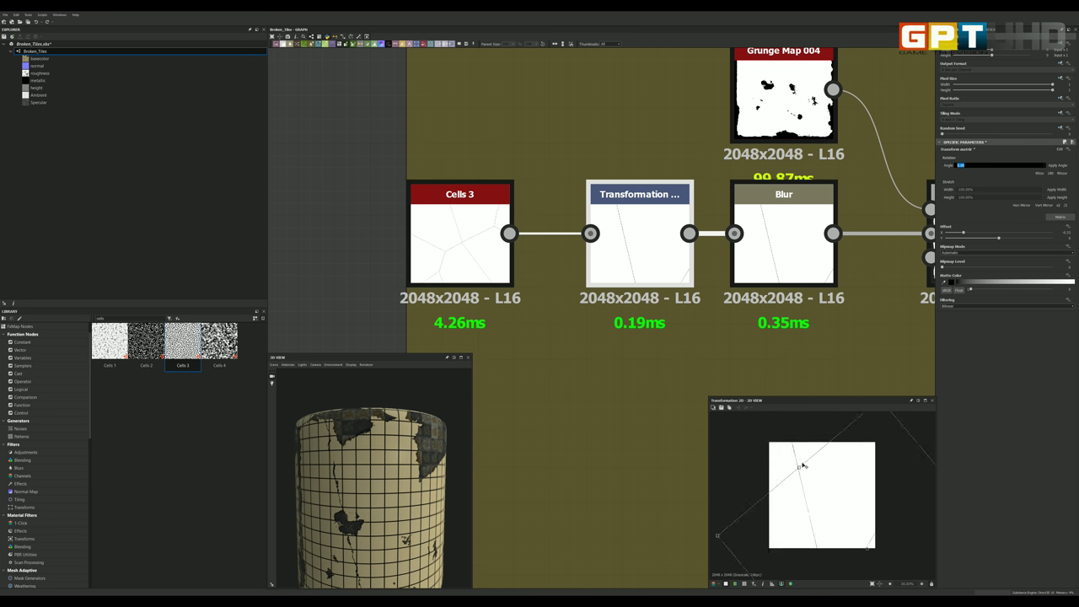
{"action": "scroll", "coordinate": [806, 472], "scroll_direction": "down", "scroll_amount": 3}
{"action": "left_click_drag", "start_coordinate": [810, 485], "coordinate": [833, 494]}
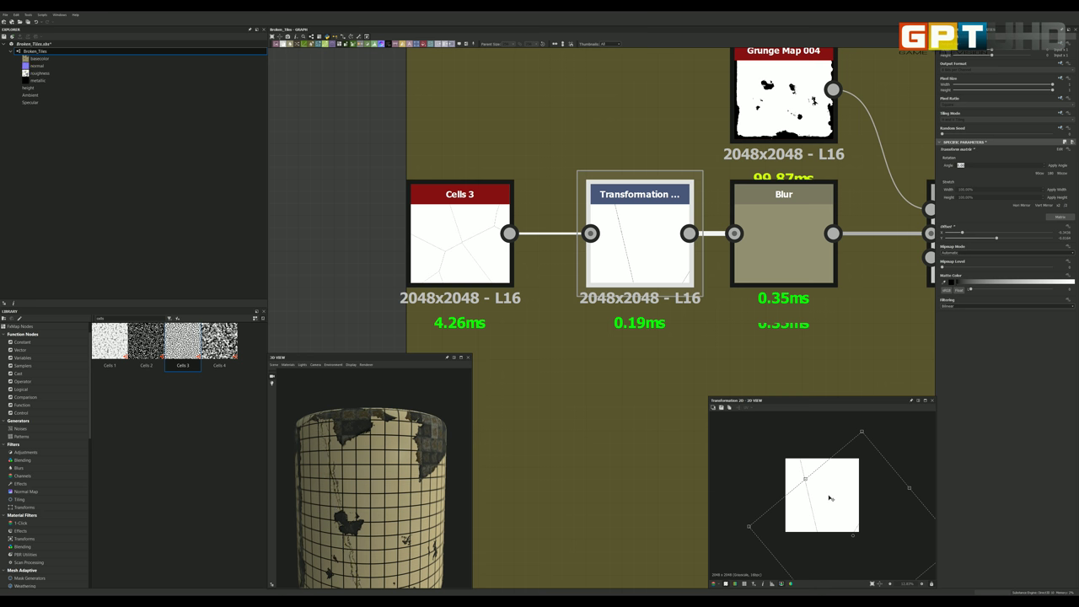
{"action": "left_click_drag", "start_coordinate": [339, 459], "coordinate": [357, 444]}
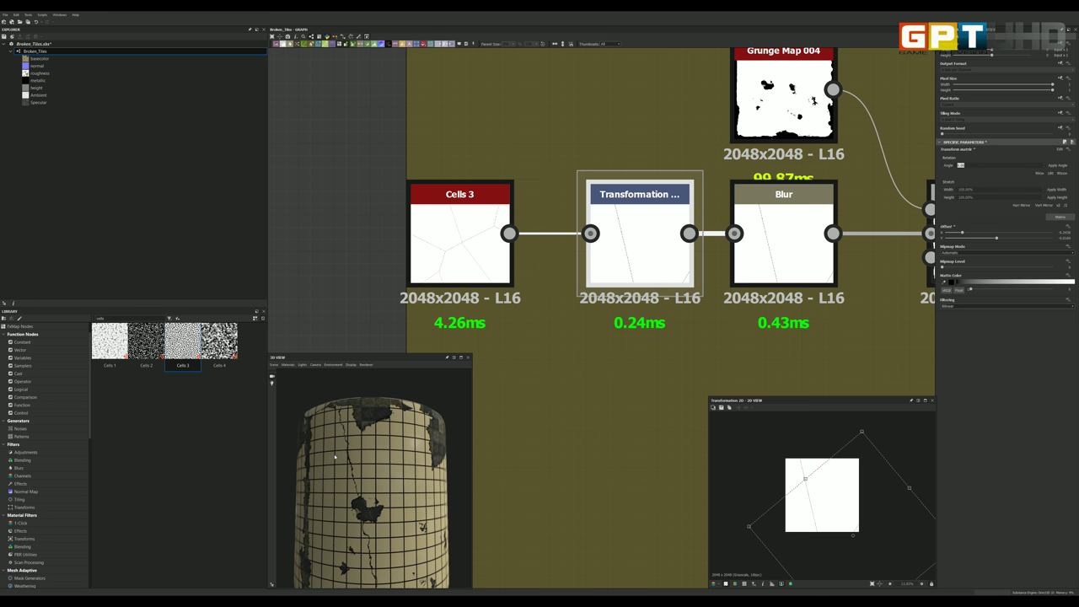
{"action": "scroll", "coordinate": [596, 243], "scroll_direction": "down", "scroll_amount": 3}
{"action": "scroll", "coordinate": [686, 227], "scroll_direction": "up", "scroll_amount": 2}
{"action": "scroll", "coordinate": [686, 228], "scroll_direction": "up", "scroll_amount": 1}
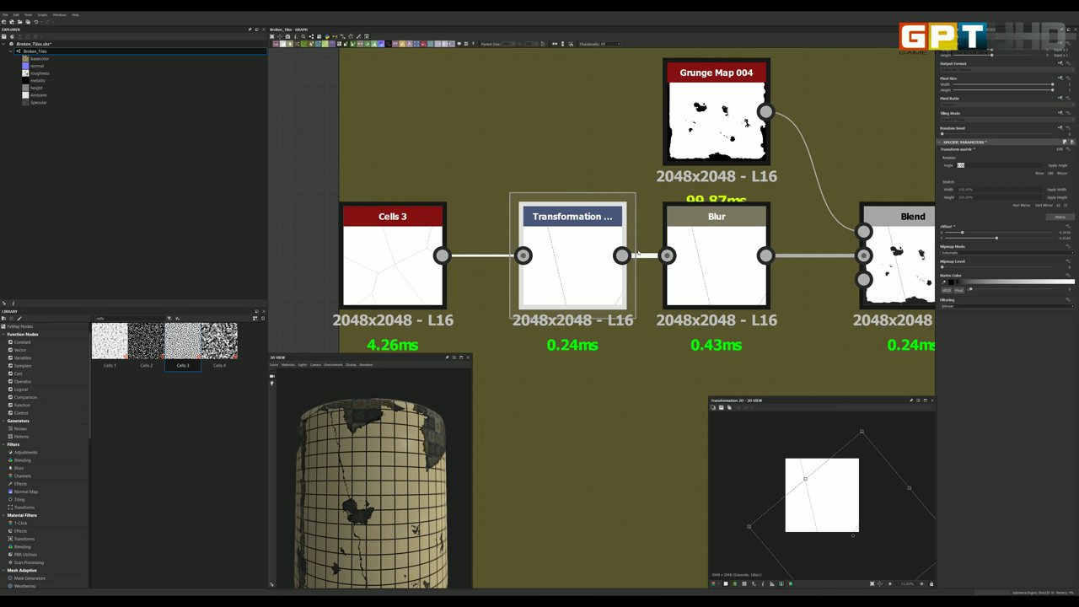
{"action": "scroll", "coordinate": [633, 251], "scroll_direction": "down", "scroll_amount": 1}
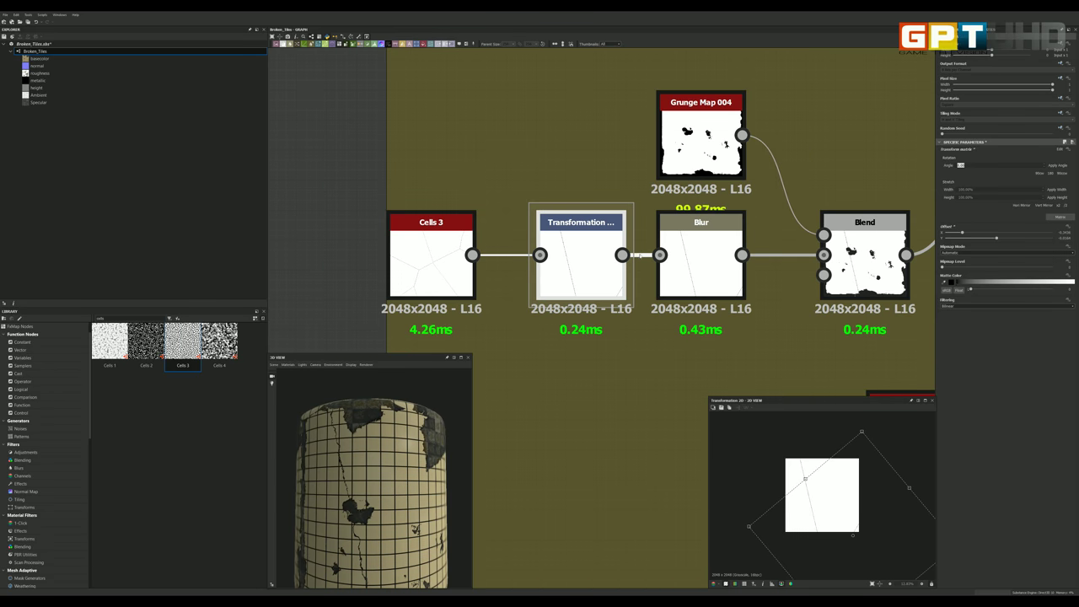
{"action": "left_click", "coordinate": [706, 250]}
{"action": "scroll", "coordinate": [700, 255], "scroll_direction": "down", "scroll_amount": 3}
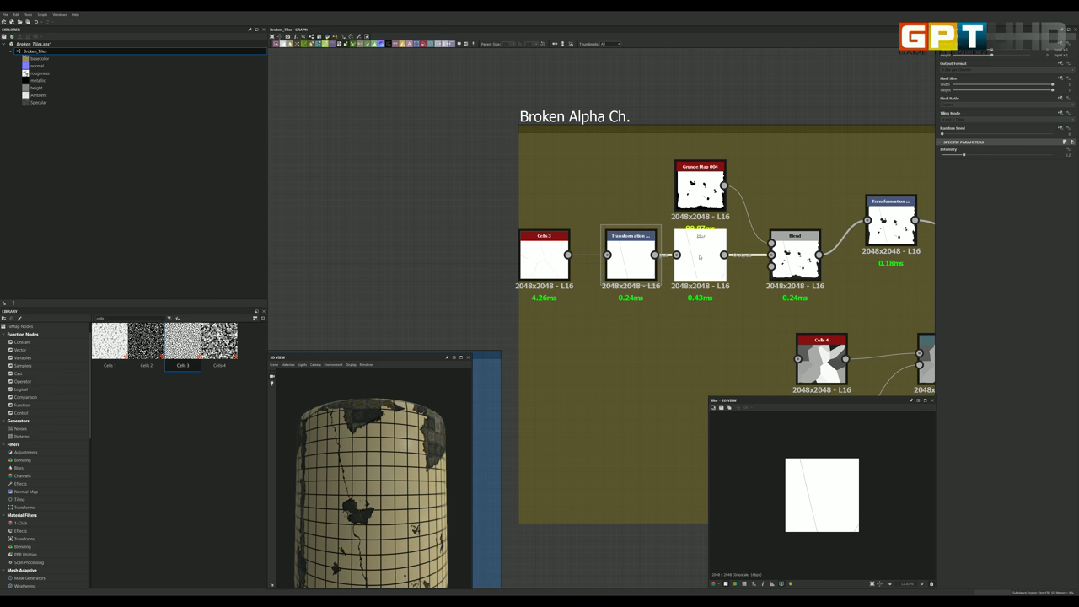
{"action": "scroll", "coordinate": [701, 254], "scroll_direction": "up", "scroll_amount": 2}
{"action": "scroll", "coordinate": [700, 254], "scroll_direction": "up", "scroll_amount": 2}
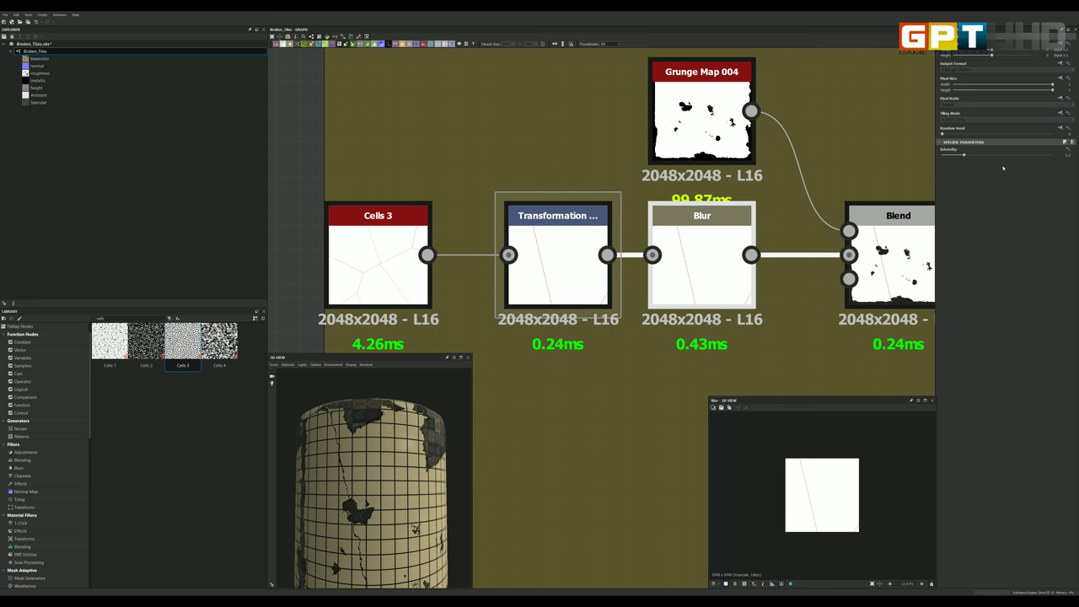
{"action": "left_click", "coordinate": [1064, 155]}
{"action": "scroll", "coordinate": [711, 244], "scroll_direction": "down", "scroll_amount": 2}
{"action": "scroll", "coordinate": [710, 245], "scroll_direction": "down", "scroll_amount": 1}
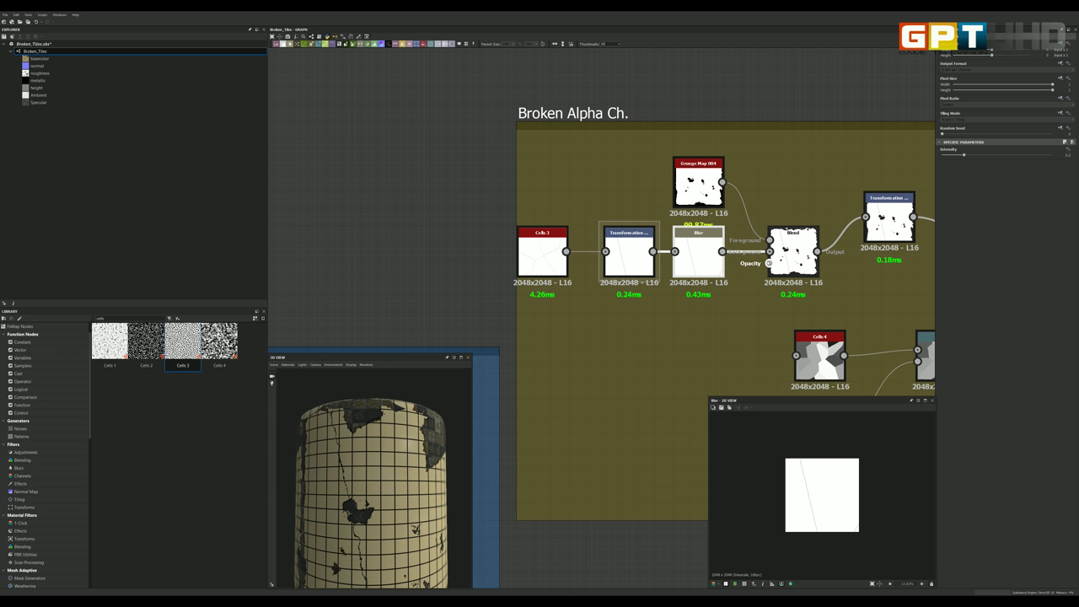
{"action": "scroll", "coordinate": [806, 251], "scroll_direction": "up", "scroll_amount": 2}
{"action": "left_click", "coordinate": [805, 251]}
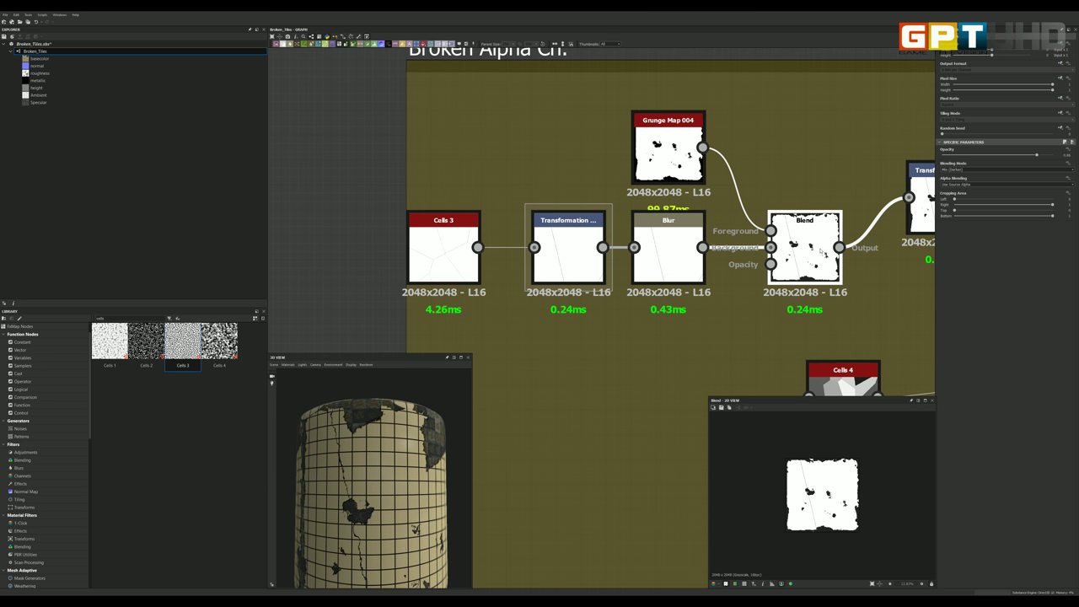
{"action": "scroll", "coordinate": [809, 251], "scroll_direction": "up", "scroll_amount": 1}
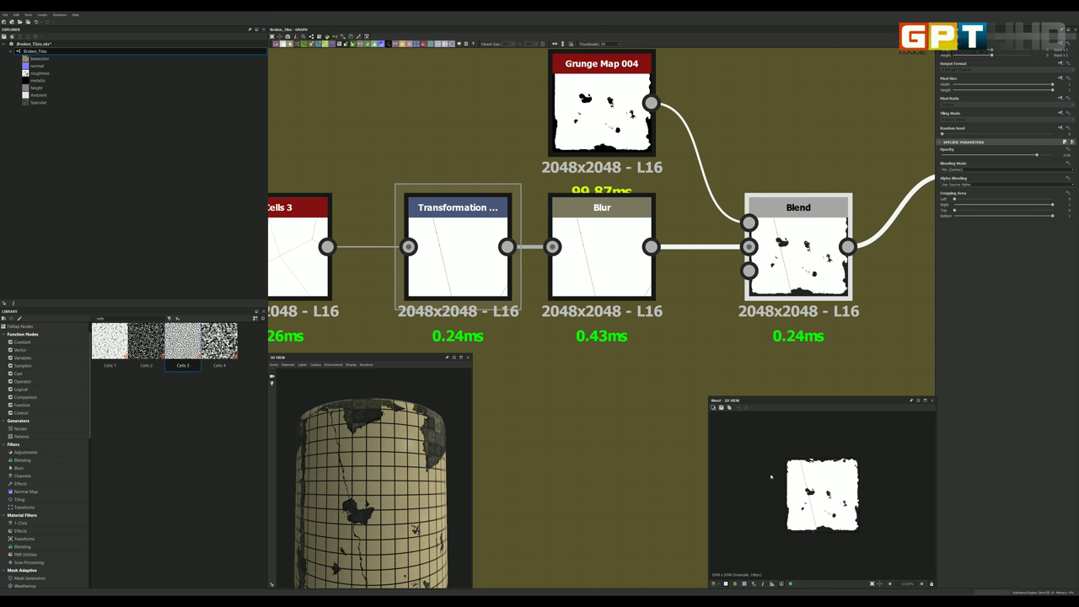
{"action": "mouse_move", "coordinate": [349, 397]}
{"action": "left_mouse_down"}
{"action": "mouse_move", "coordinate": [406, 445]}
{"action": "mouse_move", "coordinate": [386, 436]}
{"action": "mouse_move", "coordinate": [439, 403]}
{"action": "left_mouse_up"}
{"action": "scroll", "coordinate": [406, 444], "scroll_direction": "up", "scroll_amount": 2}
{"action": "scroll", "coordinate": [386, 435], "scroll_direction": "up", "scroll_amount": 3}
{"action": "scroll", "coordinate": [386, 435], "scroll_direction": "down", "scroll_amount": 3}
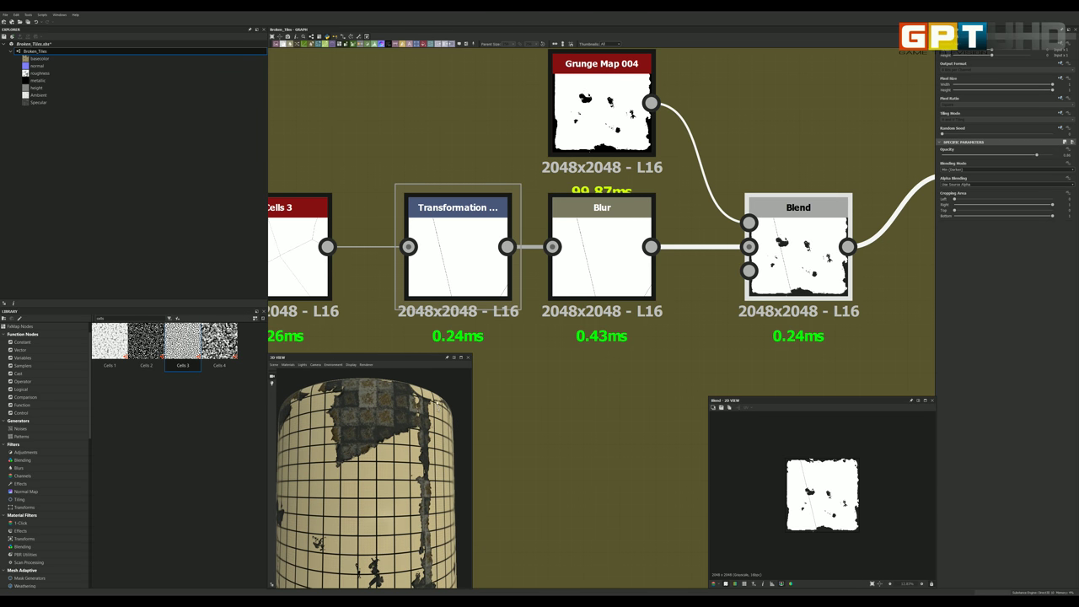
{"action": "left_click_drag", "start_coordinate": [388, 463], "coordinate": [388, 449]}
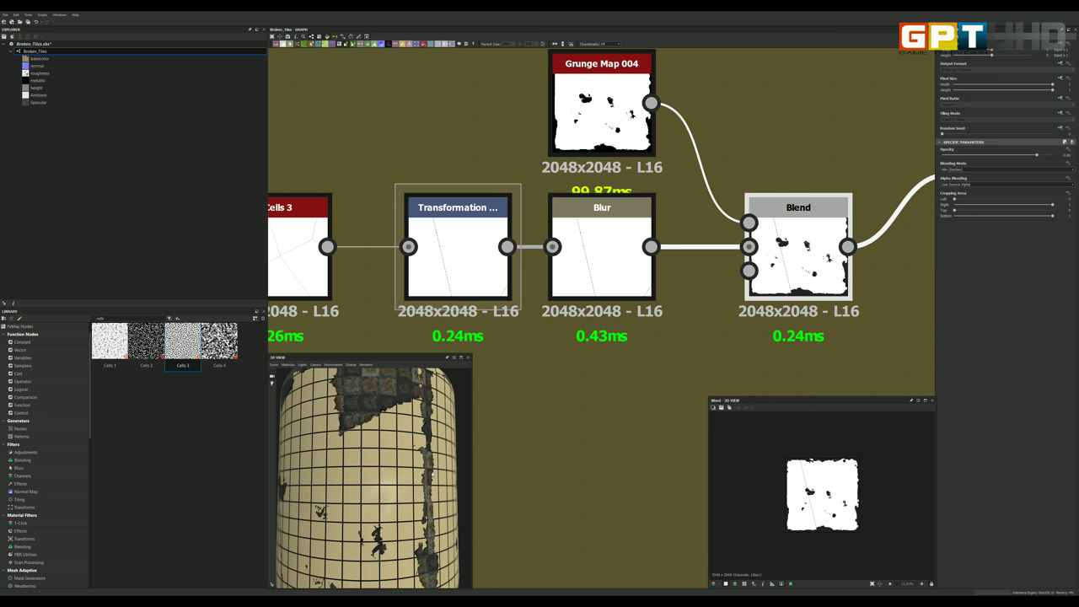
{"action": "left_click_drag", "start_coordinate": [388, 449], "coordinate": [396, 445]}
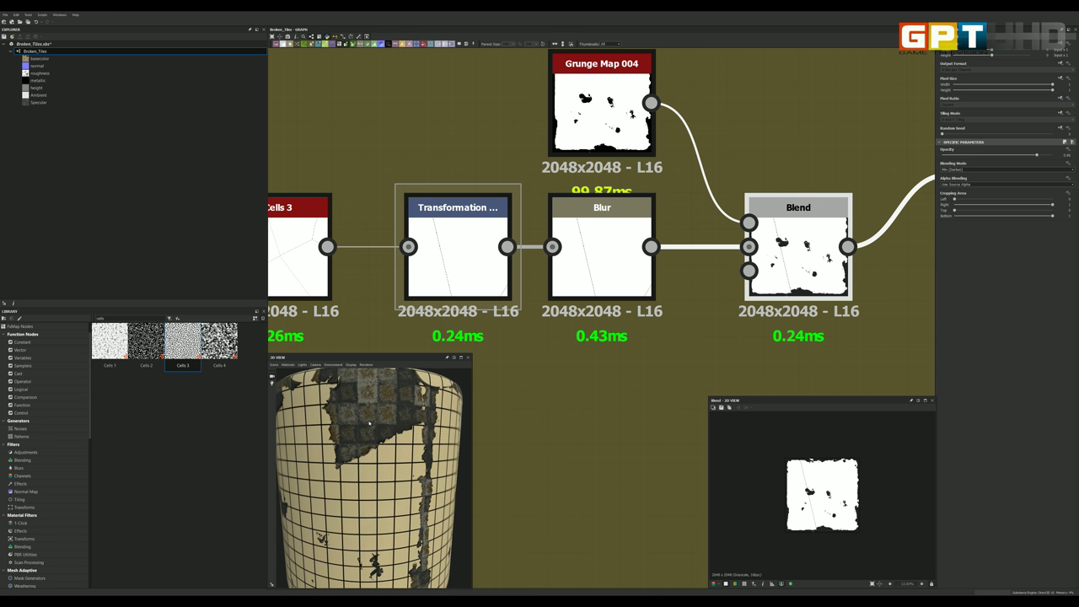
{"action": "scroll", "coordinate": [626, 149], "scroll_direction": "down", "scroll_amount": 3}
{"action": "scroll", "coordinate": [626, 149], "scroll_direction": "up", "scroll_amount": 3}
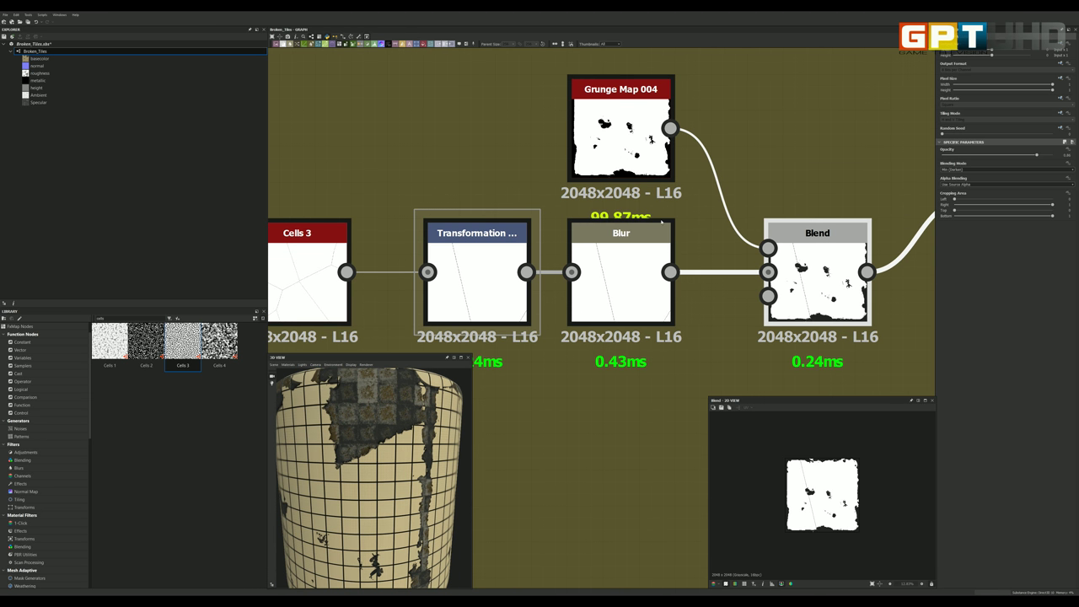
Step: Select Grunge Map 004 and filter the Library to 'grunge' generators
{"action": "left_click", "coordinate": [637, 127]}
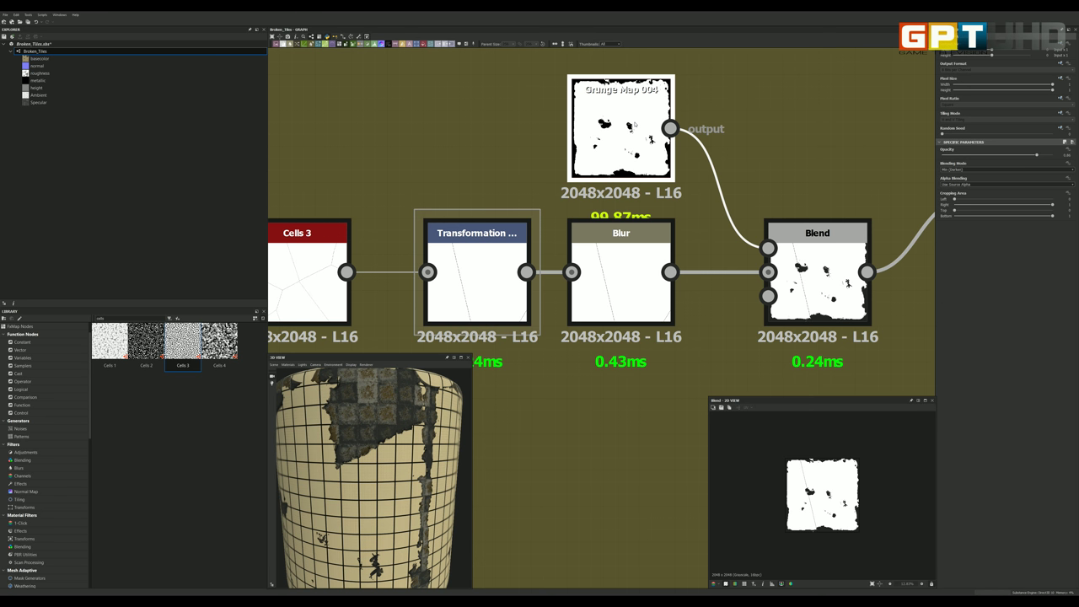
{"action": "left_click_drag", "start_coordinate": [110, 318], "coordinate": [57, 317]}
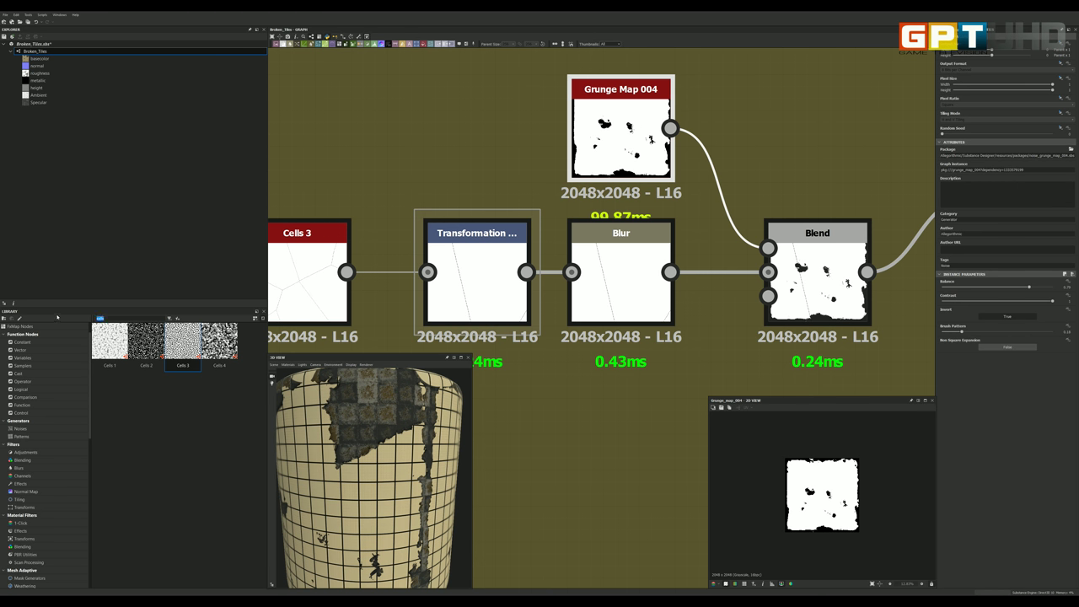
{"action": "type", "text": "grunge"}
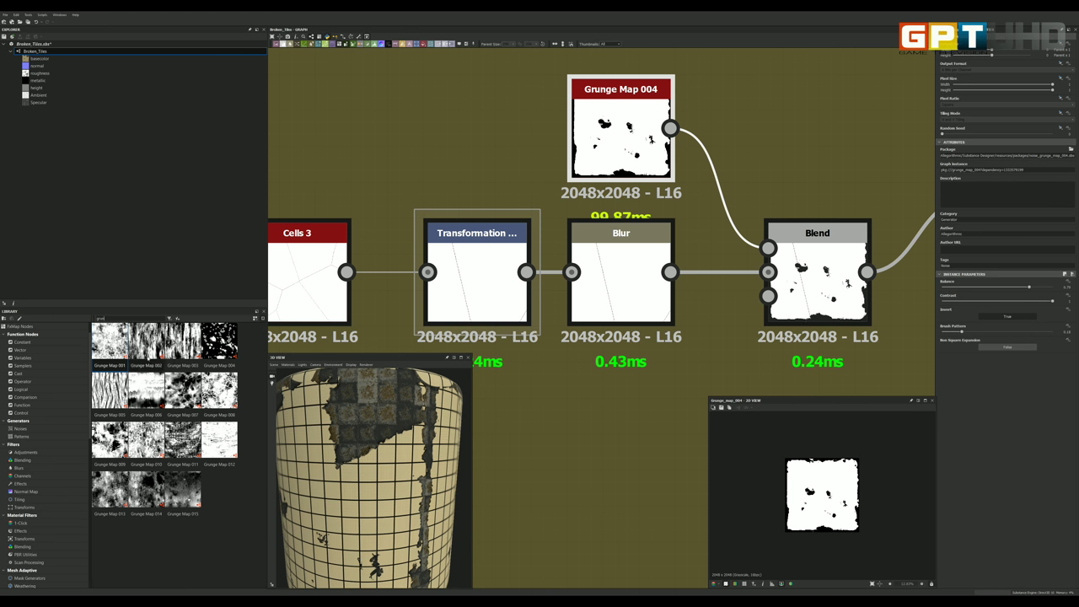
{"action": "left_click", "coordinate": [210, 339]}
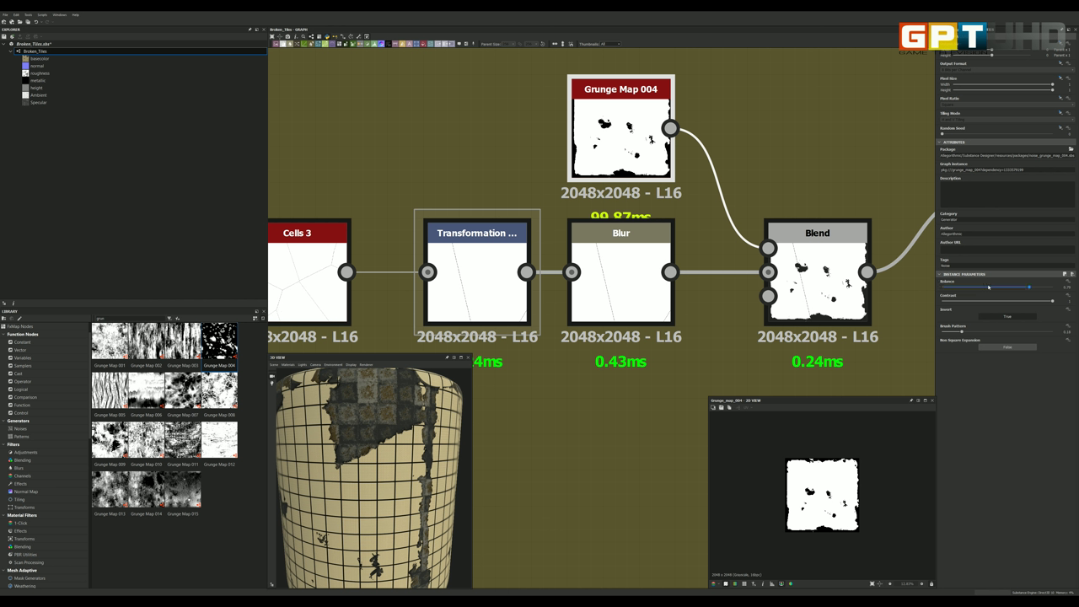
Step: Try new Balance, Contrast and Brush Pattern values on Grunge Map 004, then revert Brush Pattern
{"action": "left_click", "coordinate": [1067, 287]}
{"action": "left_click", "coordinate": [1065, 301]}
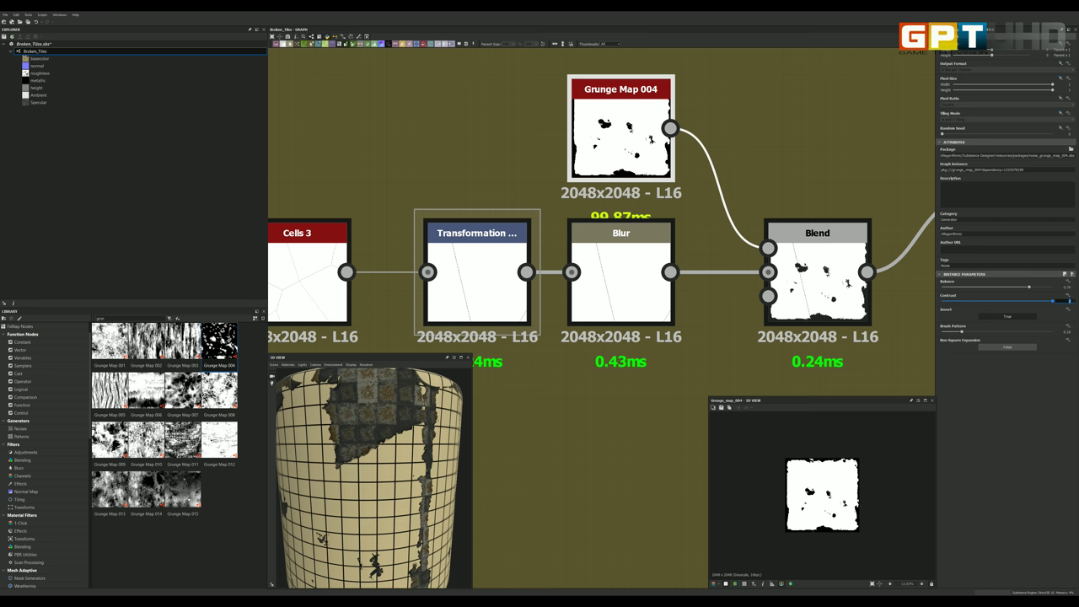
{"action": "left_click", "coordinate": [1014, 370]}
{"action": "scroll", "coordinate": [823, 495], "scroll_direction": "up", "scroll_amount": 3}
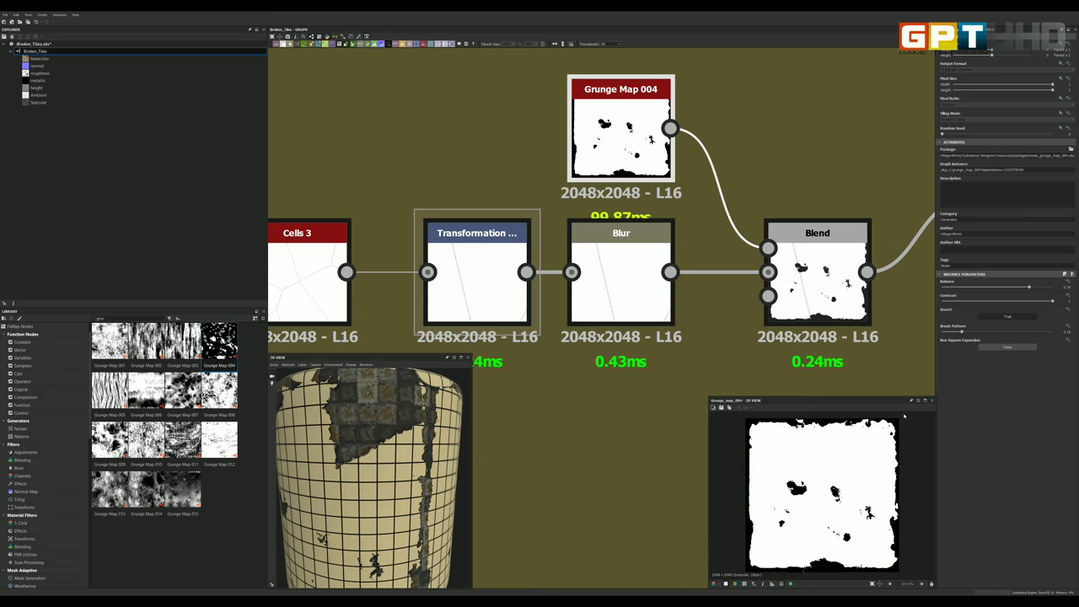
{"action": "left_click", "coordinate": [1066, 333]}
{"action": "left_click", "coordinate": [992, 333]}
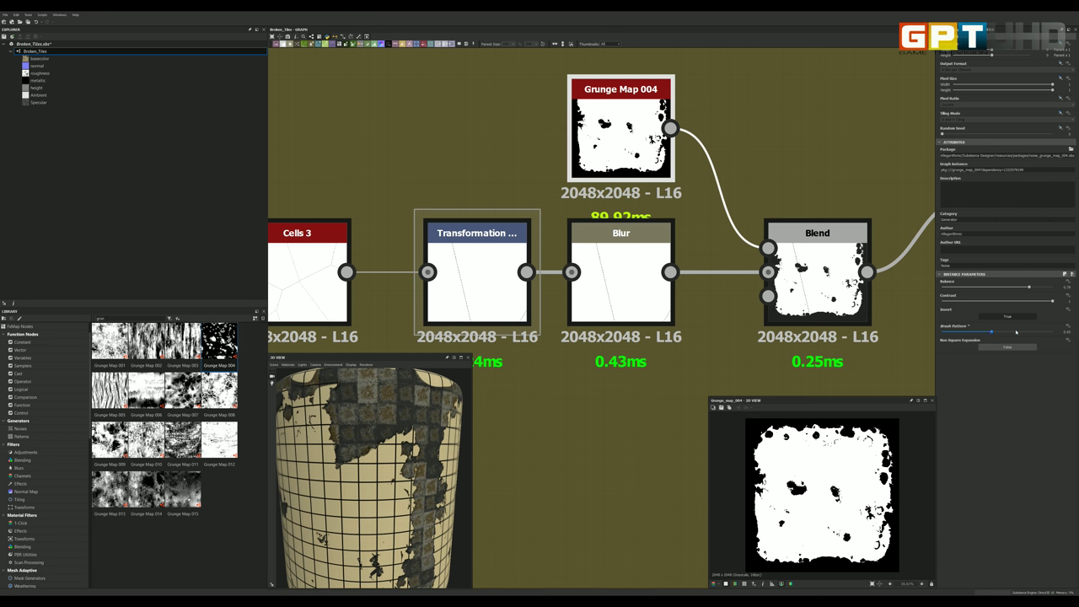
{"action": "left_click", "coordinate": [1016, 333]}
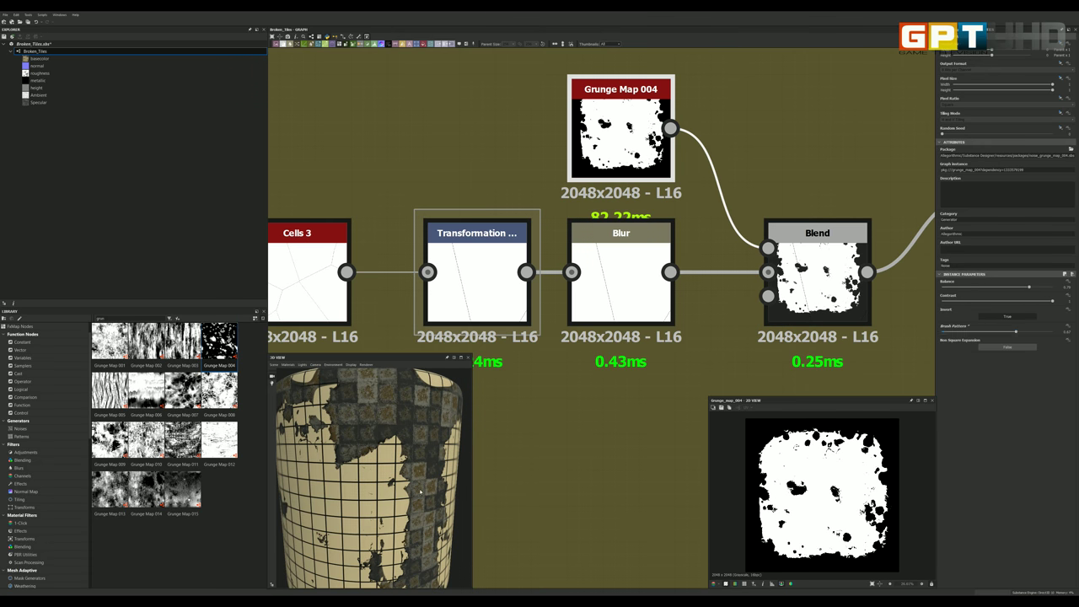
{"action": "mouse_move", "coordinate": [420, 490]}
{"action": "left_mouse_down"}
{"action": "mouse_move", "coordinate": [425, 465]}
{"action": "mouse_move", "coordinate": [372, 468]}
{"action": "mouse_move", "coordinate": [368, 420]}
{"action": "left_mouse_up"}
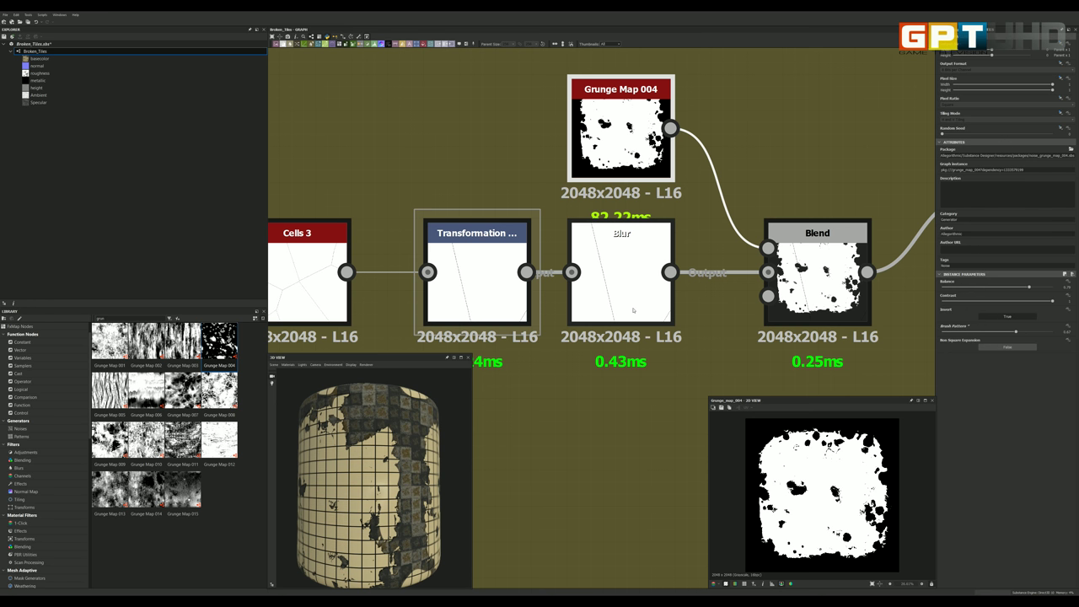
{"action": "left_click", "coordinate": [35, 23]}
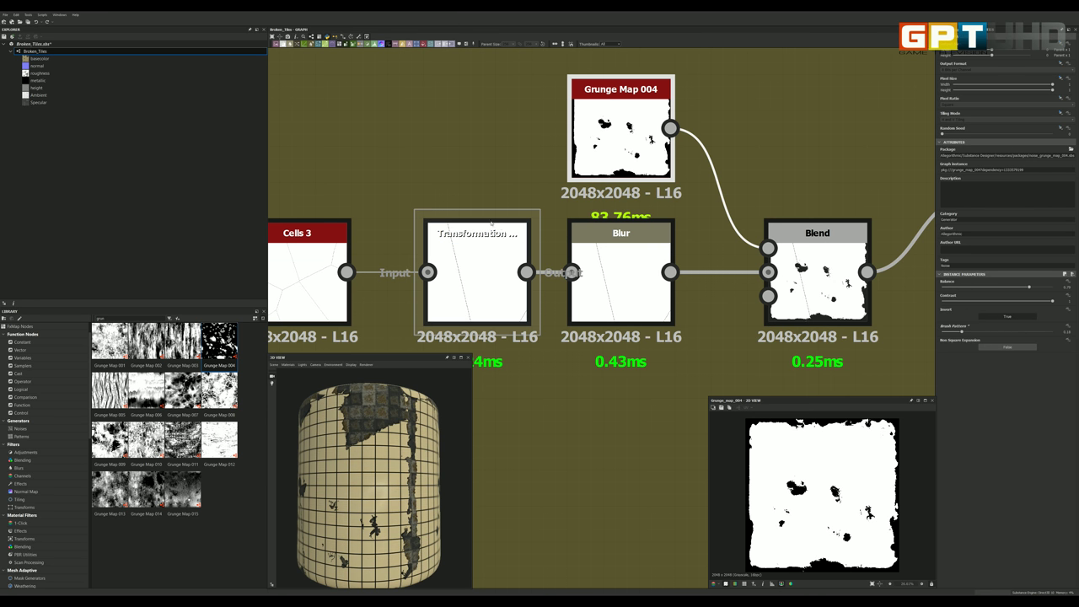
{"action": "scroll", "coordinate": [465, 253], "scroll_direction": "down", "scroll_amount": 3}
{"action": "scroll", "coordinate": [637, 245], "scroll_direction": "up", "scroll_amount": 3}
Step: Set the Blend node's Blending Mode to Min (Darken)
{"action": "middle_click_drag", "start_coordinate": [506, 150], "coordinate": [428, 144]}
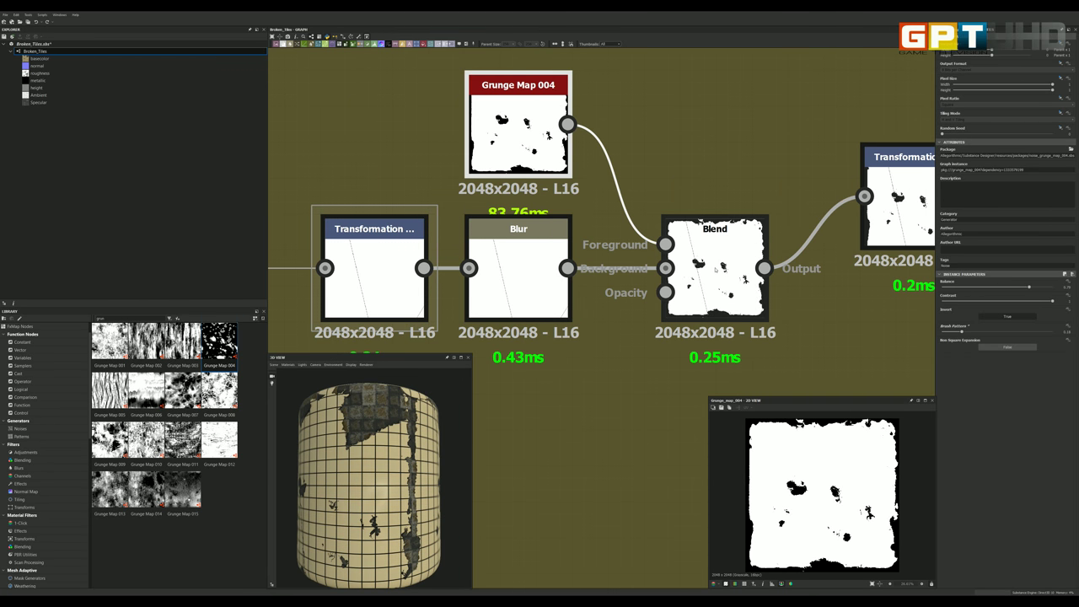
{"action": "left_click", "coordinate": [665, 264]}
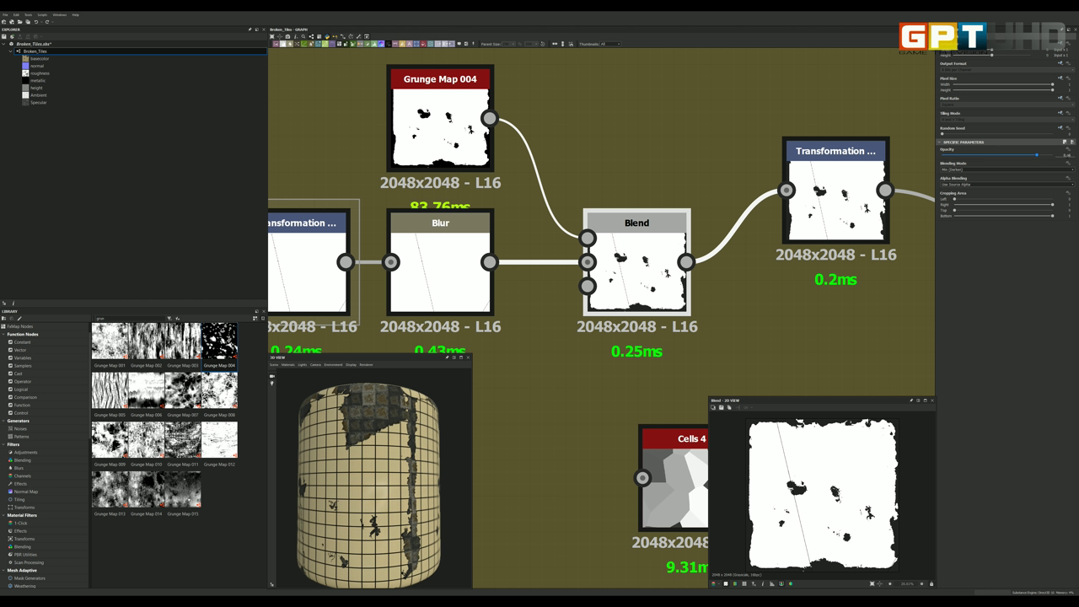
{"action": "left_click", "coordinate": [968, 170]}
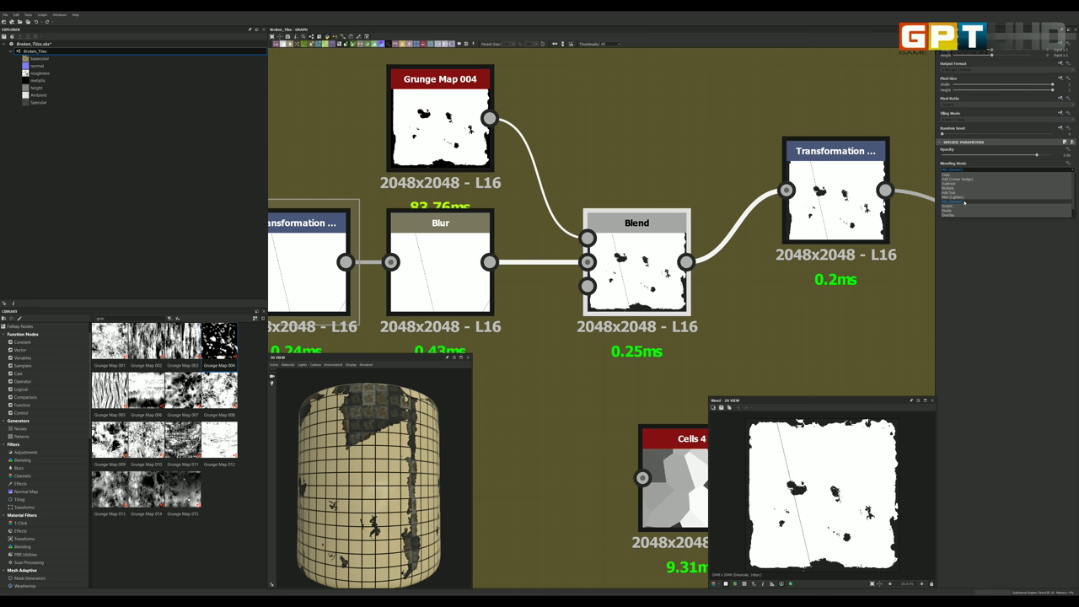
{"action": "left_click", "coordinate": [963, 201]}
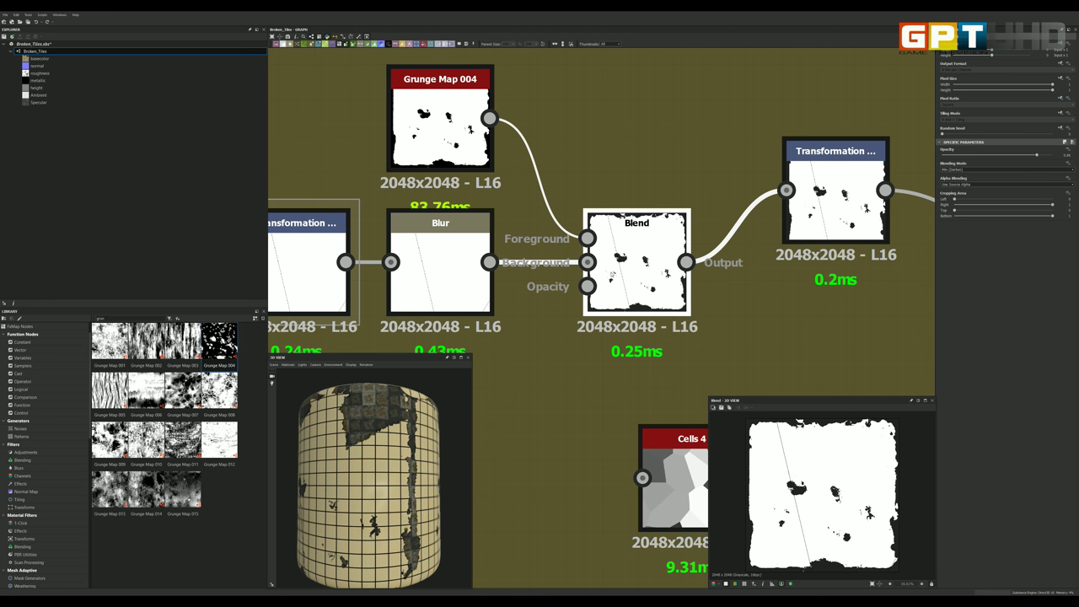
{"action": "scroll", "coordinate": [661, 225], "scroll_direction": "down", "scroll_amount": 3}
{"action": "scroll", "coordinate": [731, 192], "scroll_direction": "up", "scroll_amount": 3}
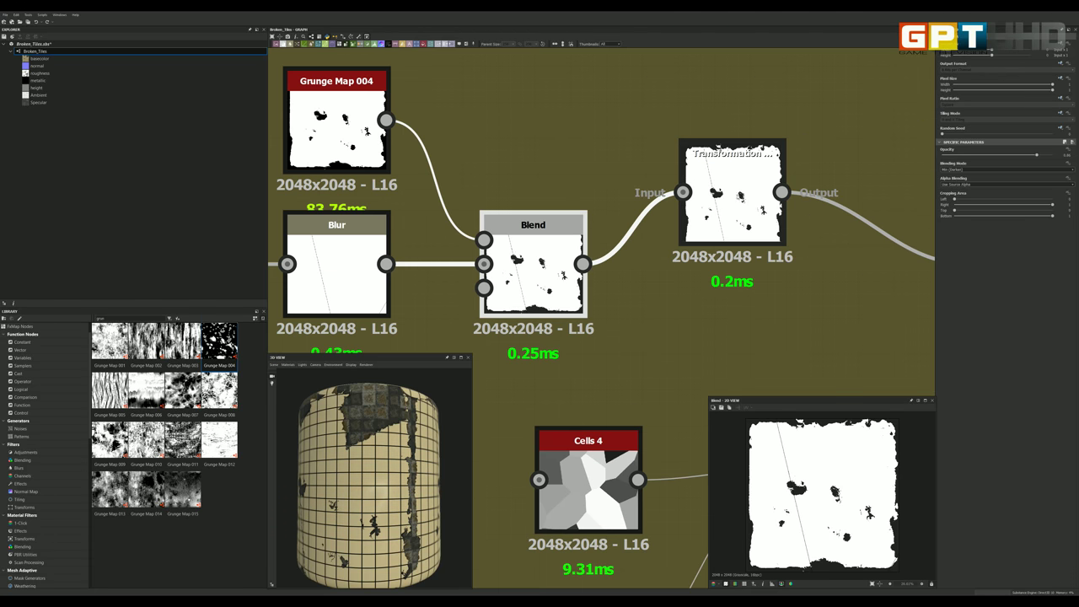
Step: Show the post-Blend Transformation node's mask in the 2D View
{"action": "double_click", "coordinate": [730, 192]}
{"action": "scroll", "coordinate": [730, 192], "scroll_direction": "down", "scroll_amount": 3}
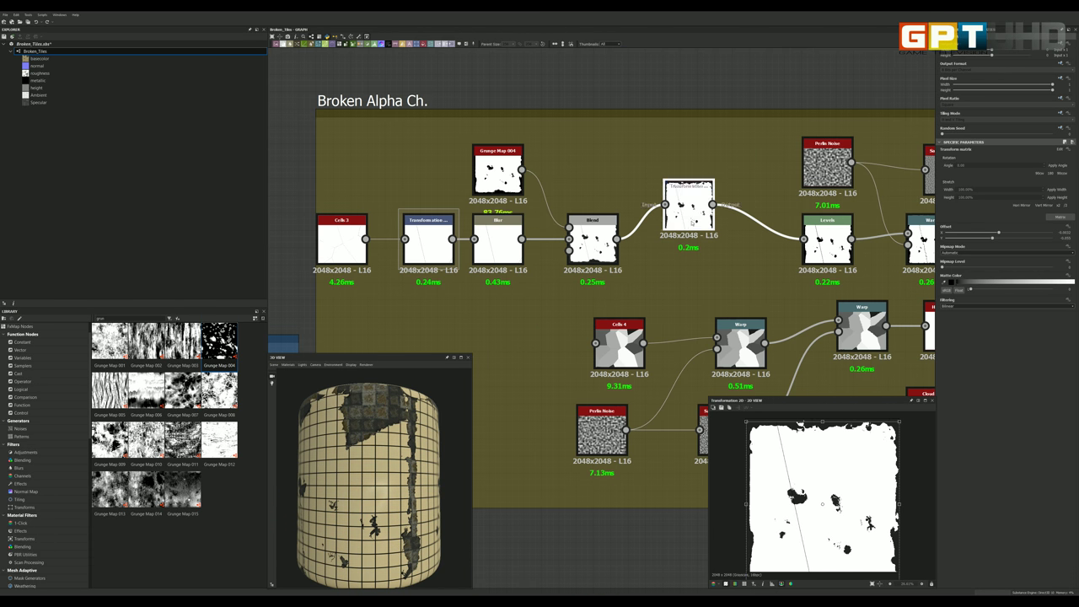
{"action": "scroll", "coordinate": [696, 216], "scroll_direction": "up", "scroll_amount": 3}
{"action": "scroll", "coordinate": [698, 216], "scroll_direction": "up", "scroll_amount": 3}
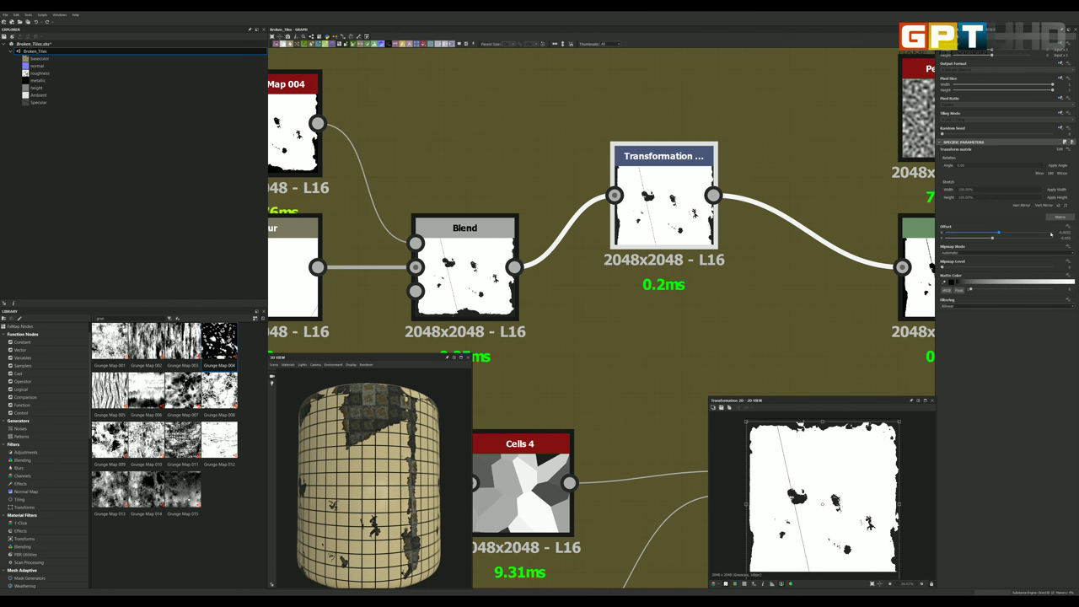
{"action": "scroll", "coordinate": [779, 430], "scroll_direction": "down", "scroll_amount": 1}
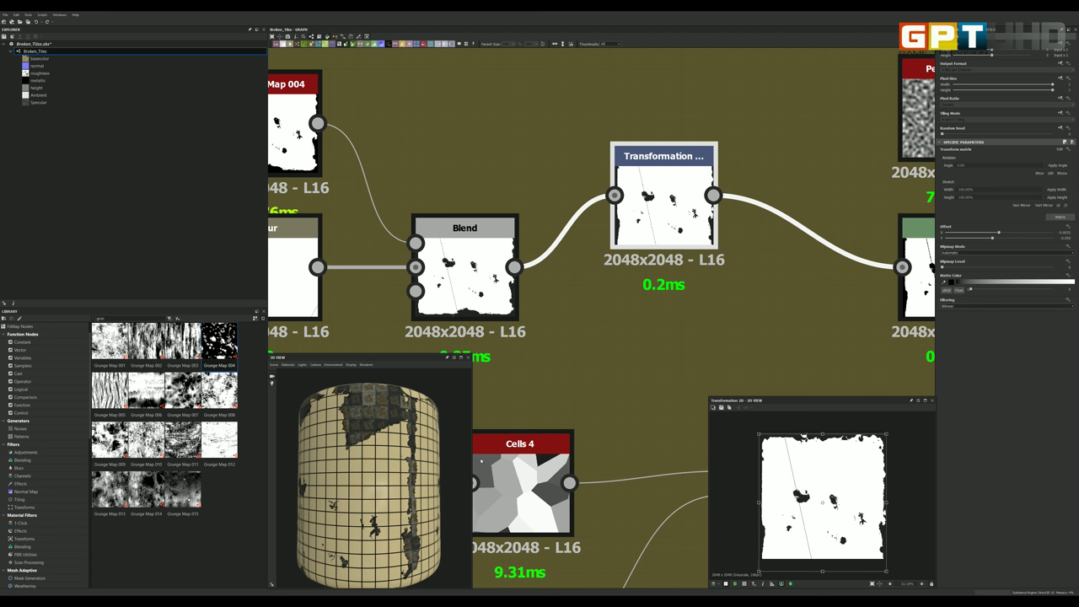
Step: Swap the 3D preview mesh from the cylinder to a cube and rotate it face-on
{"action": "scroll", "coordinate": [417, 456], "scroll_direction": "down", "scroll_amount": 2}
{"action": "mouse_move", "coordinate": [418, 455]}
{"action": "left_mouse_down"}
{"action": "mouse_move", "coordinate": [391, 449]}
{"action": "mouse_move", "coordinate": [376, 540]}
{"action": "left_mouse_up"}
{"action": "scroll", "coordinate": [377, 540], "scroll_direction": "up", "scroll_amount": 2}
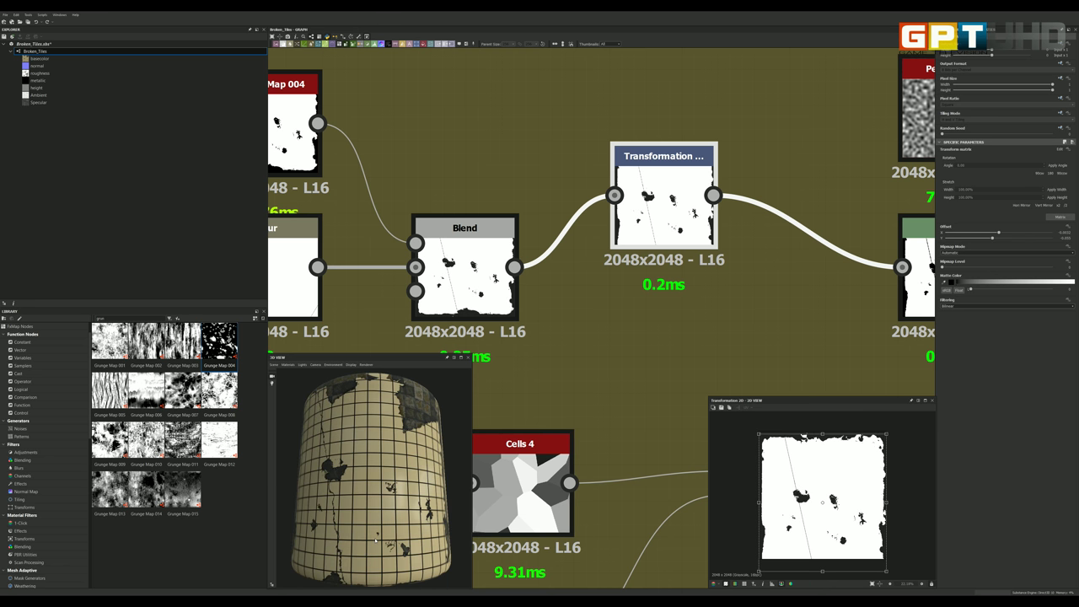
{"action": "left_click", "coordinate": [274, 364]}
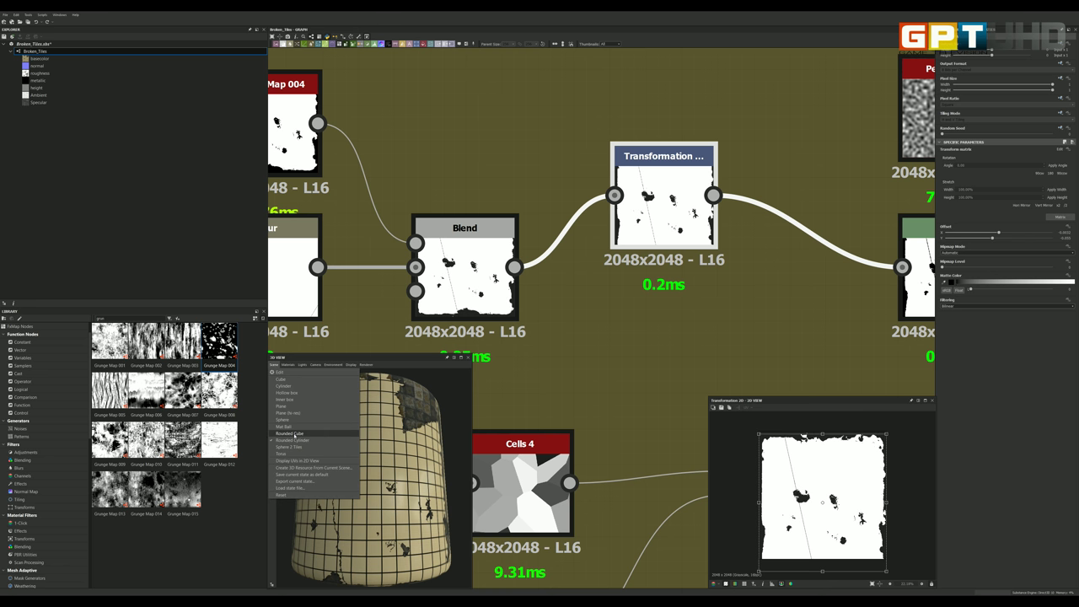
{"action": "left_click", "coordinate": [307, 436]}
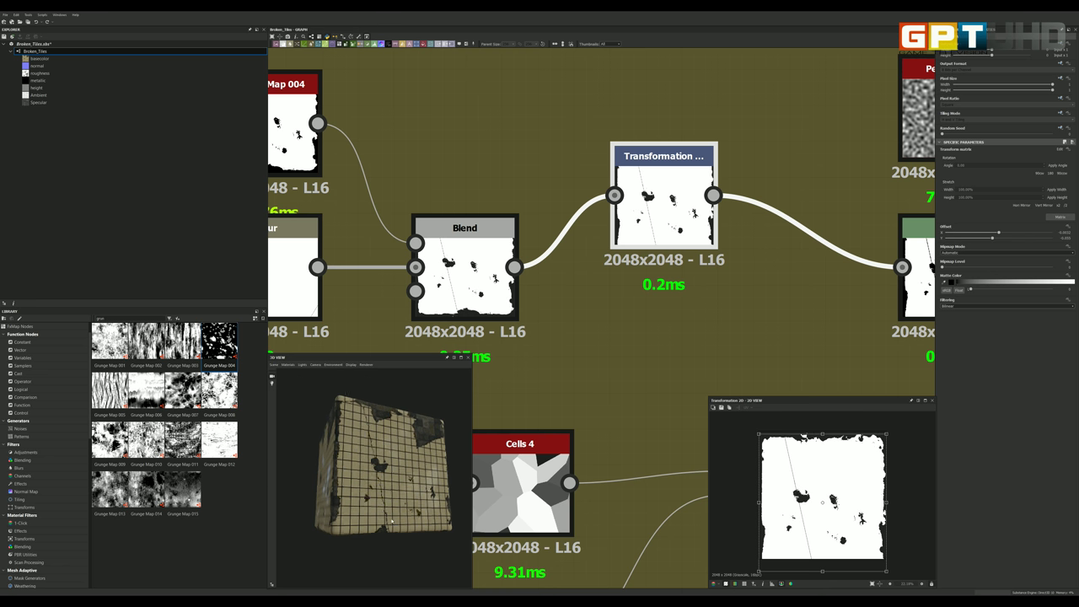
{"action": "left_click_drag", "start_coordinate": [370, 507], "coordinate": [342, 517]}
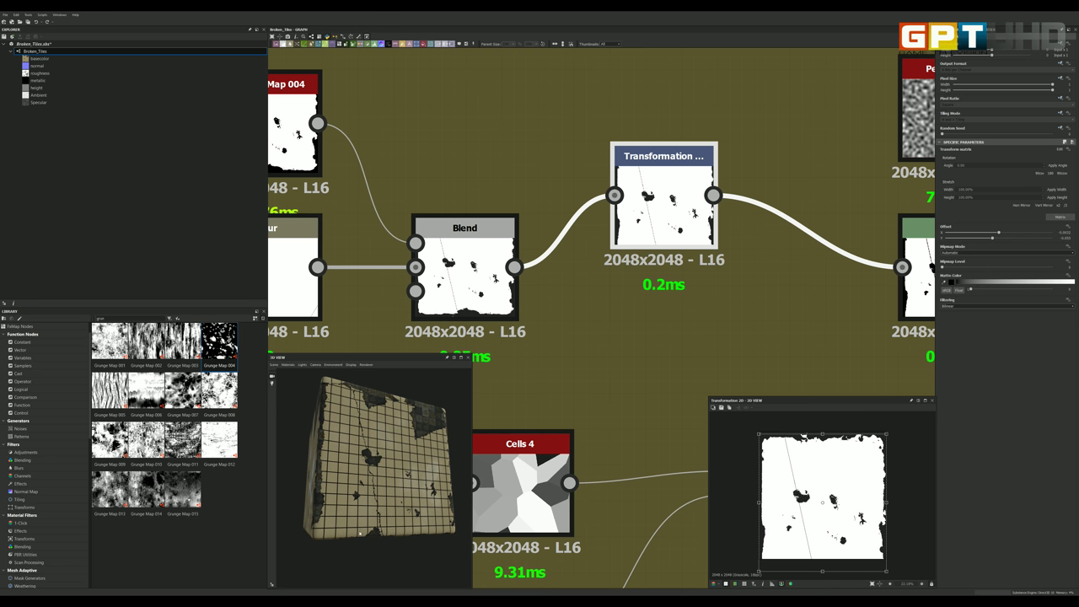
{"action": "left_click_drag", "start_coordinate": [409, 519], "coordinate": [384, 498]}
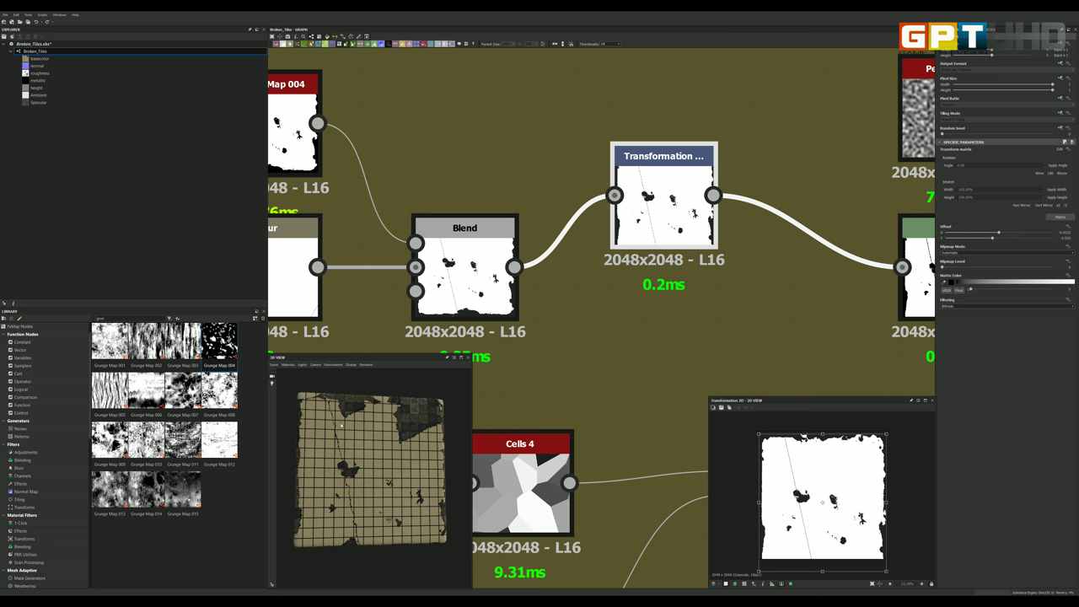
Step: Pan and zoom the graph to the Levels node before the Warp and select it
{"action": "scroll", "coordinate": [613, 252], "scroll_direction": "down", "scroll_amount": 3}
{"action": "scroll", "coordinate": [613, 252], "scroll_direction": "down", "scroll_amount": 1}
{"action": "scroll", "coordinate": [613, 252], "scroll_direction": "up", "scroll_amount": 2}
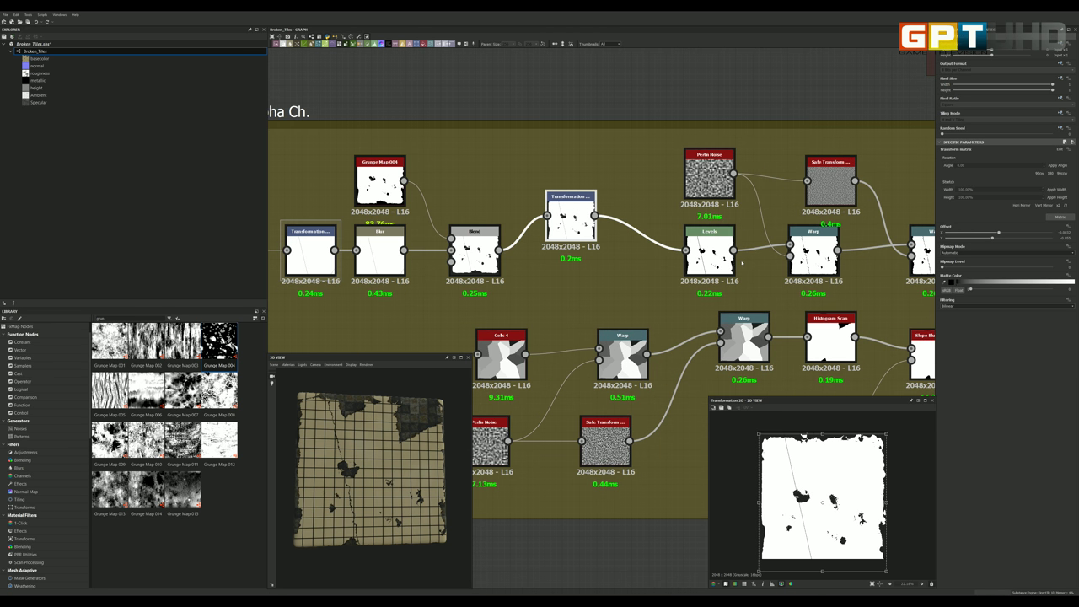
{"action": "middle_click_drag", "start_coordinate": [613, 252], "coordinate": [556, 249]}
{"action": "scroll", "coordinate": [561, 250], "scroll_direction": "up", "scroll_amount": 2}
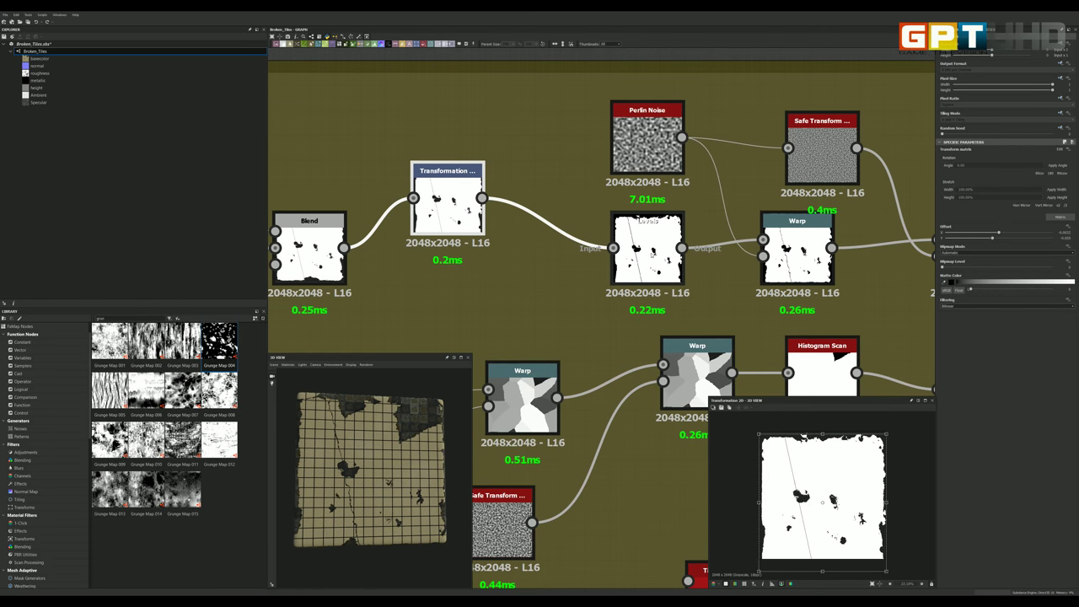
{"action": "scroll", "coordinate": [563, 250], "scroll_direction": "down", "scroll_amount": 2}
{"action": "scroll", "coordinate": [639, 252], "scroll_direction": "up", "scroll_amount": 3}
{"action": "scroll", "coordinate": [624, 249], "scroll_direction": "up", "scroll_amount": 1}
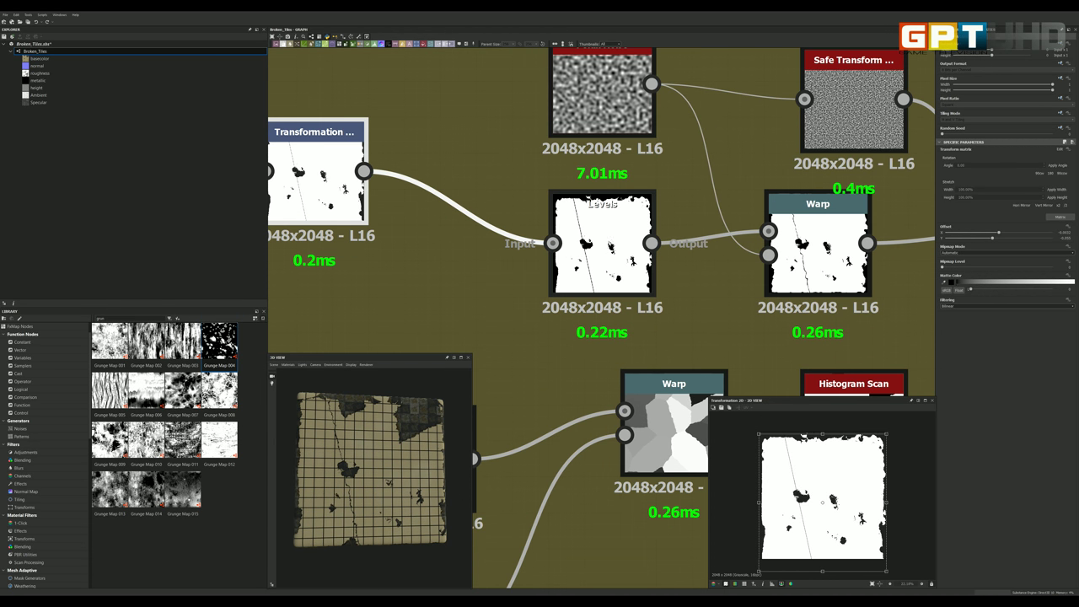
{"action": "left_click", "coordinate": [609, 245]}
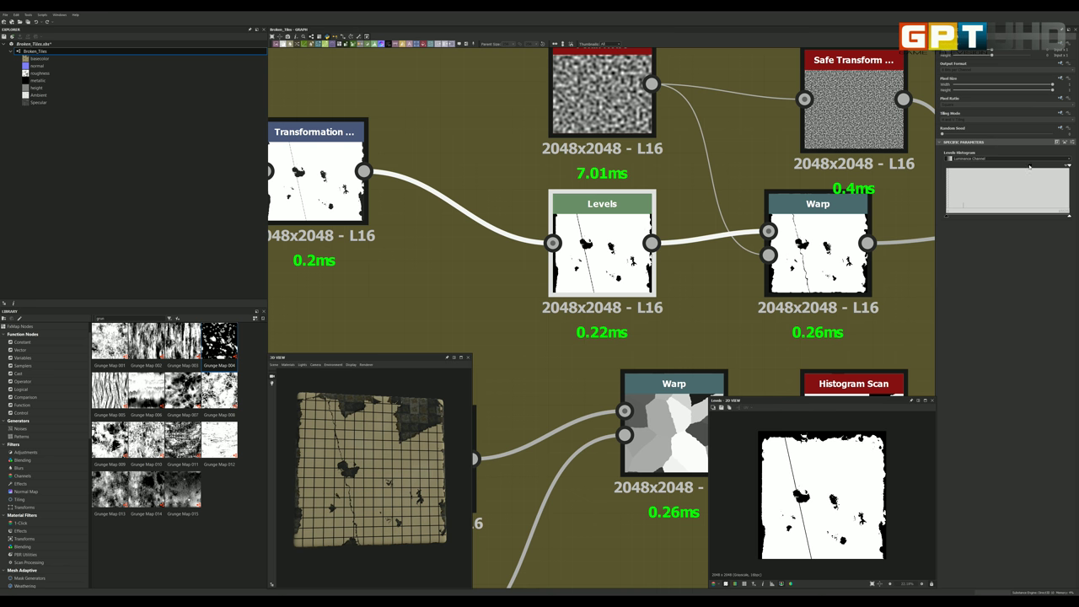
Step: Drag the Levels histogram handles to tighten the broken-alpha mask's contrast
{"action": "left_click_drag", "start_coordinate": [1030, 166], "coordinate": [964, 165]}
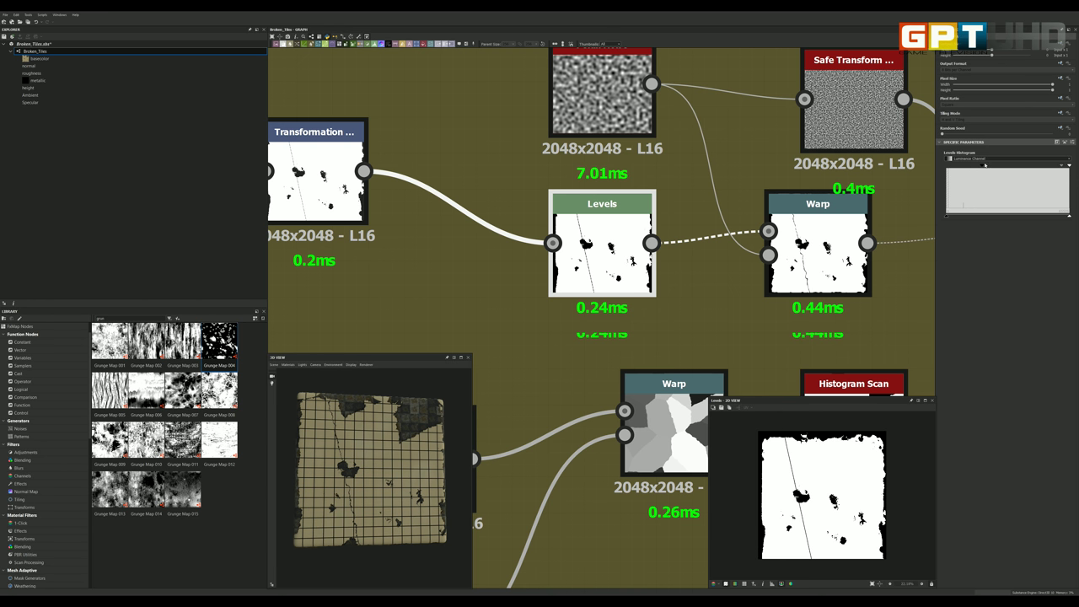
{"action": "left_click_drag", "start_coordinate": [1022, 165], "coordinate": [1034, 166]}
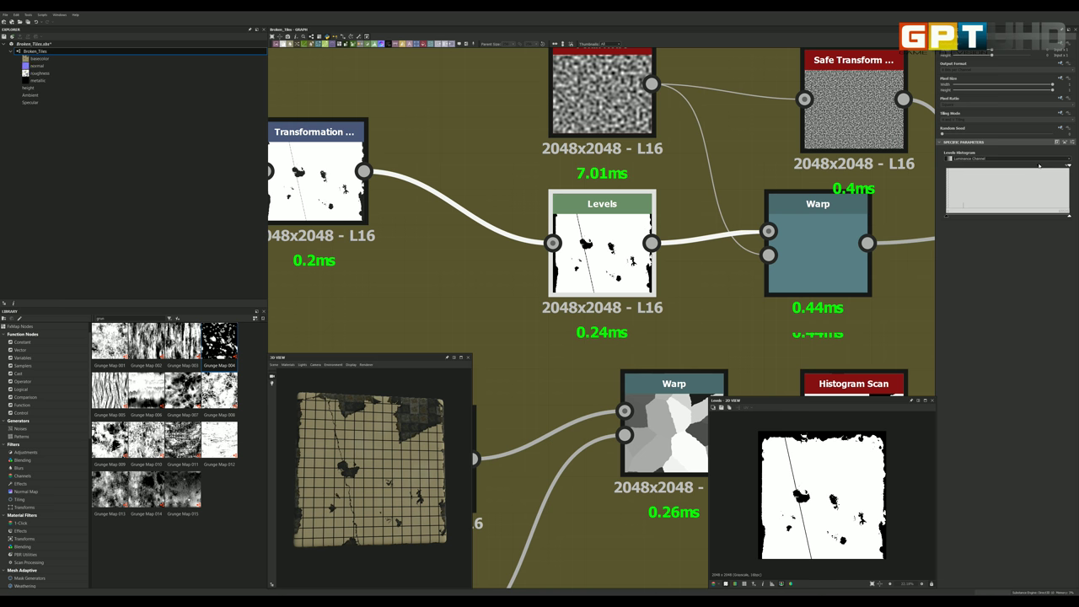
{"action": "scroll", "coordinate": [769, 480], "scroll_direction": "up", "scroll_amount": 3}
{"action": "scroll", "coordinate": [769, 479], "scroll_direction": "up", "scroll_amount": 3}
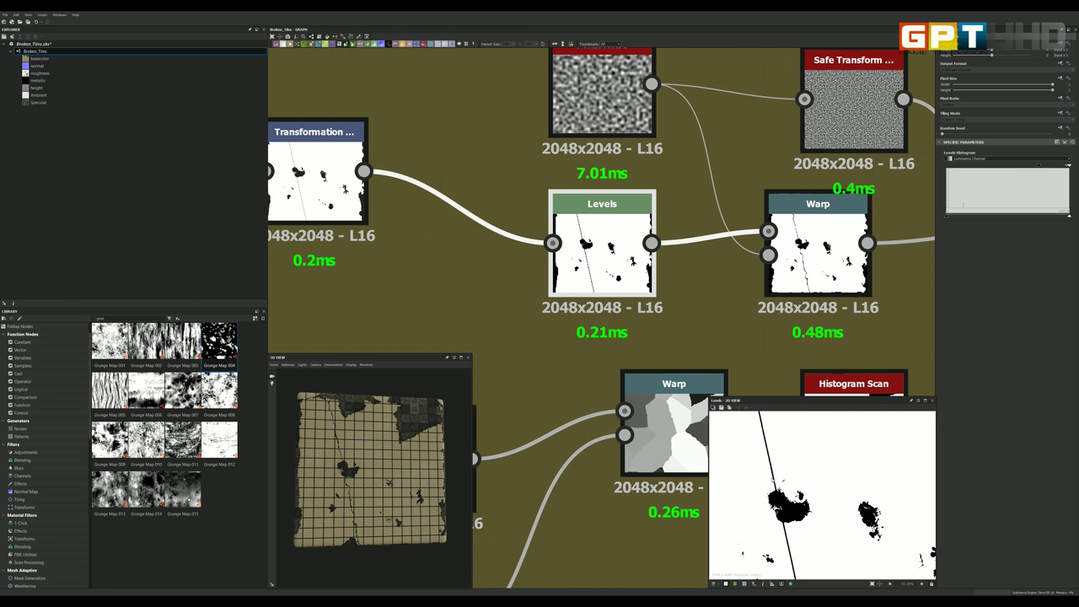
{"action": "scroll", "coordinate": [769, 480], "scroll_direction": "up", "scroll_amount": 3}
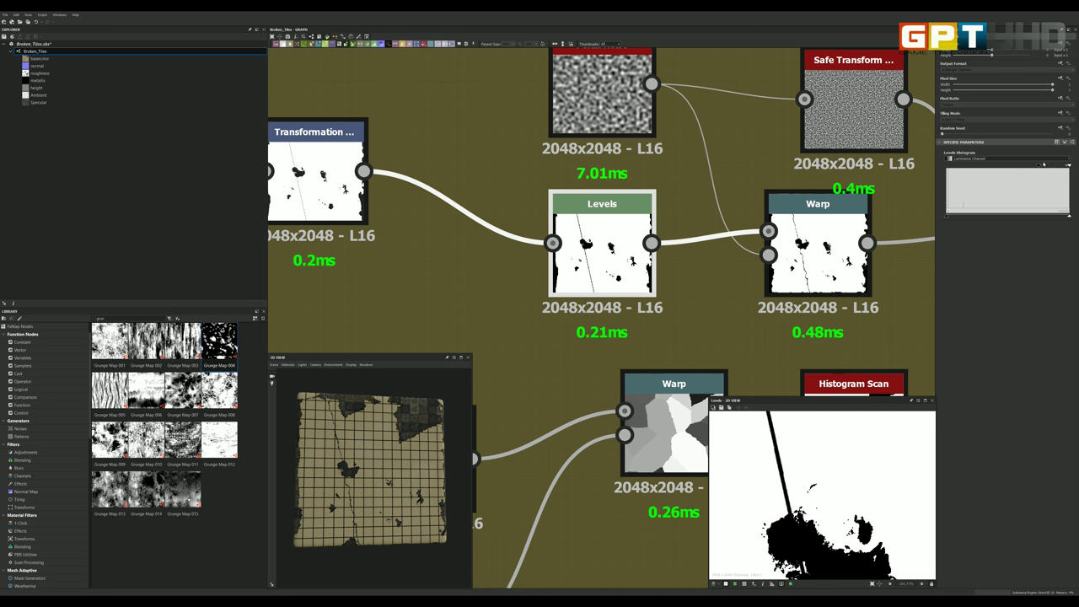
{"action": "left_click_drag", "start_coordinate": [1042, 165], "coordinate": [997, 165]}
Step: Select the first Warp node to inspect its output and intensity
{"action": "scroll", "coordinate": [631, 270], "scroll_direction": "down", "scroll_amount": 2}
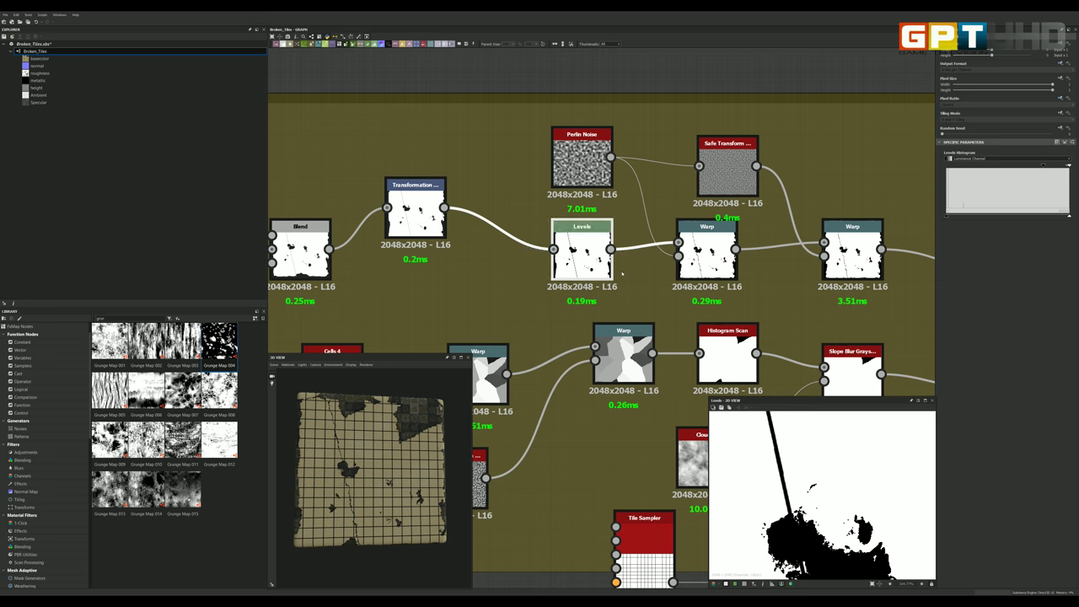
{"action": "scroll", "coordinate": [631, 270], "scroll_direction": "down", "scroll_amount": 1}
{"action": "scroll", "coordinate": [631, 270], "scroll_direction": "up", "scroll_amount": 2}
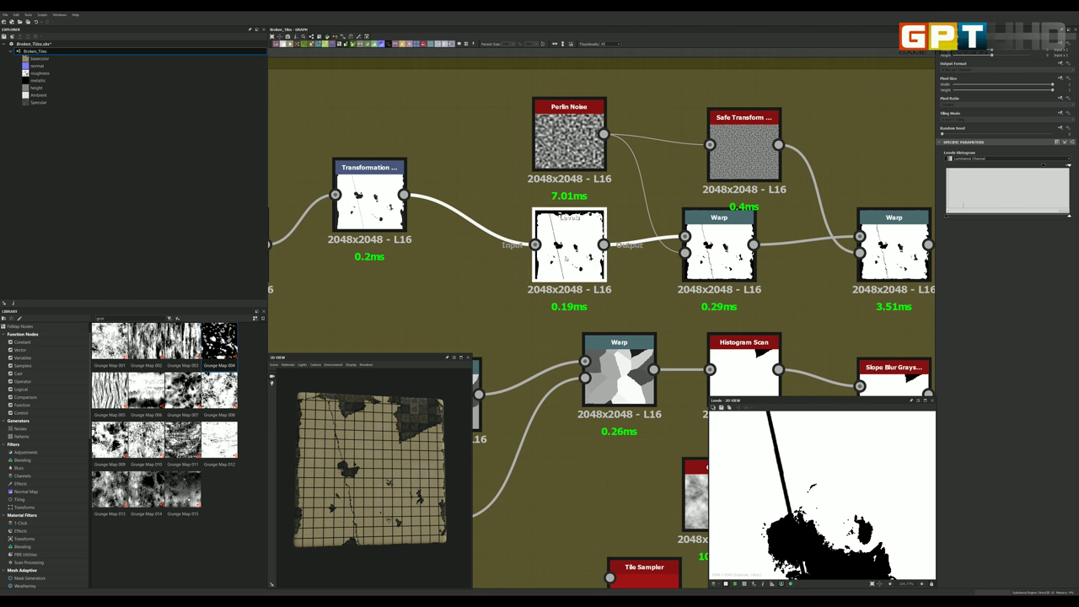
{"action": "scroll", "coordinate": [566, 257], "scroll_direction": "down", "scroll_amount": 1}
{"action": "scroll", "coordinate": [667, 254], "scroll_direction": "up", "scroll_amount": 2}
{"action": "left_click", "coordinate": [662, 242]}
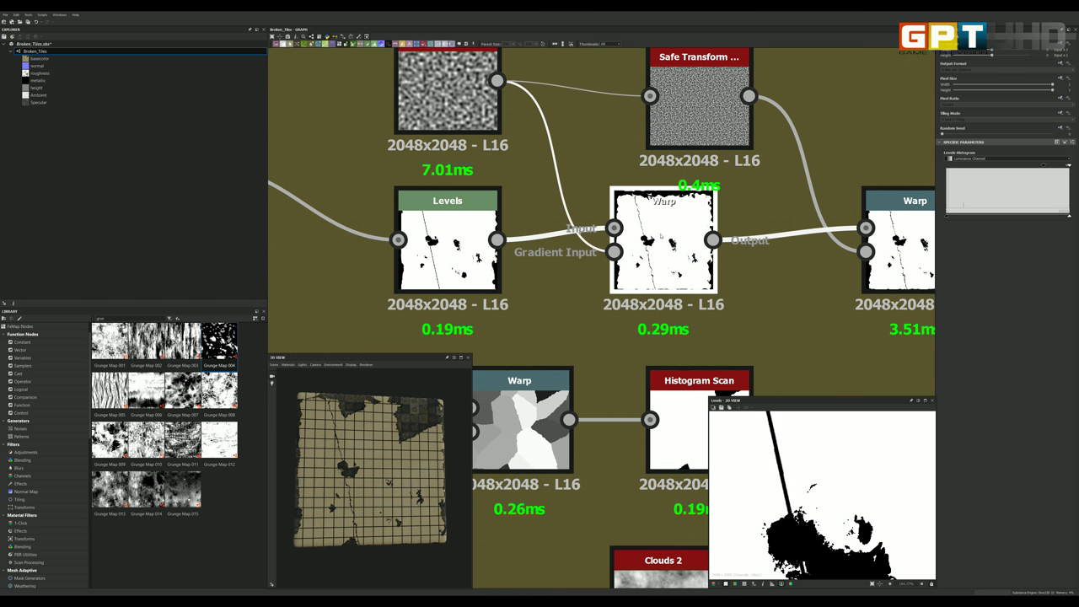
{"action": "scroll", "coordinate": [660, 246], "scroll_direction": "down", "scroll_amount": 3}
{"action": "scroll", "coordinate": [653, 250], "scroll_direction": "up", "scroll_amount": 2}
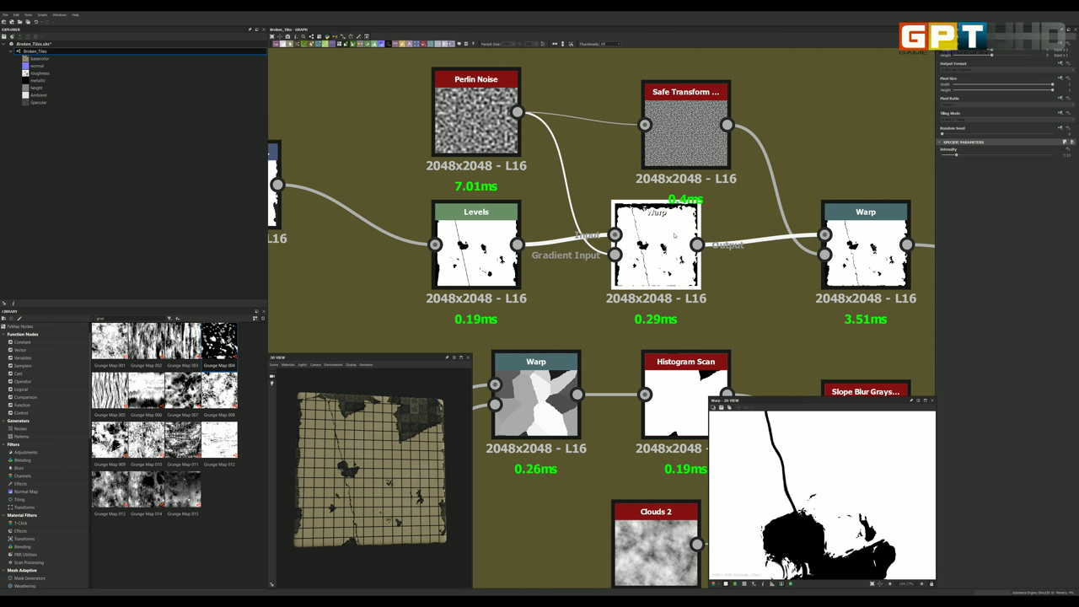
Step: Preview the Perlin Noise input, then return to the Warp's warped crack mask
{"action": "left_click", "coordinate": [506, 106]}
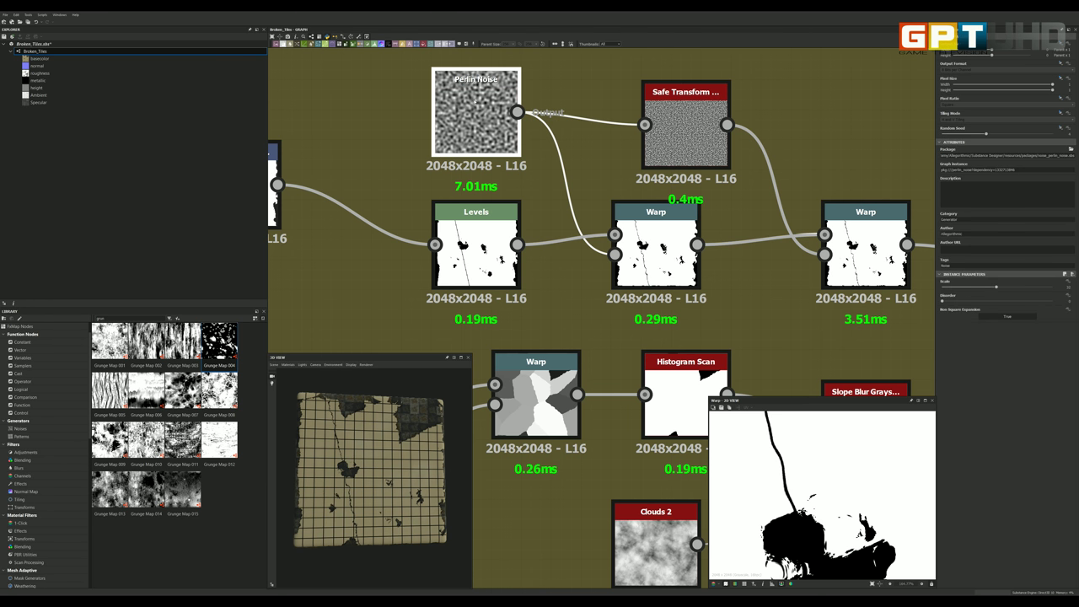
{"action": "double_click", "coordinate": [480, 99]}
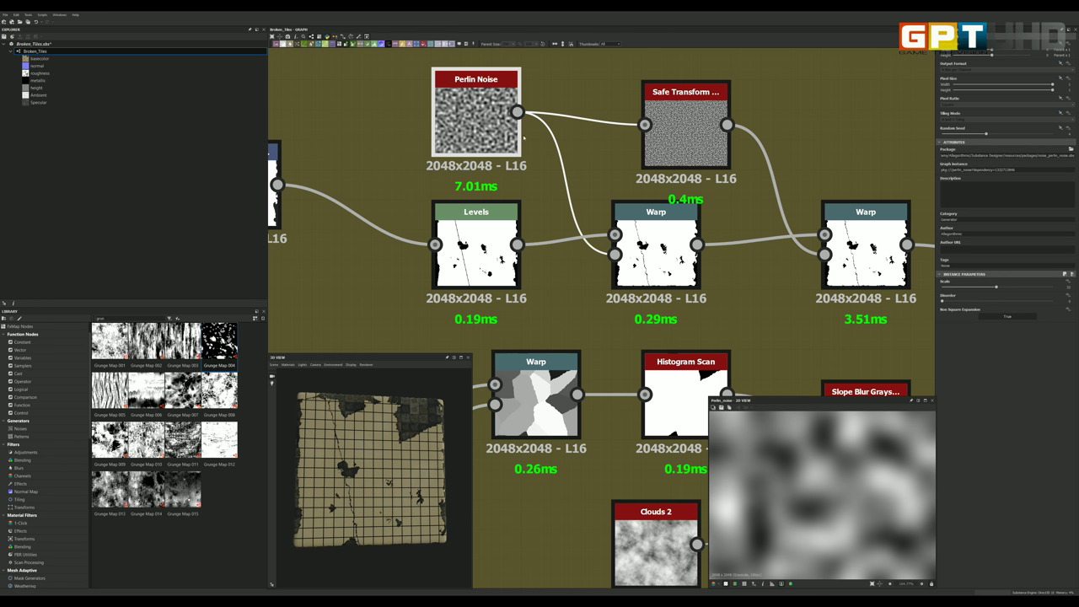
{"action": "left_click", "coordinate": [656, 249]}
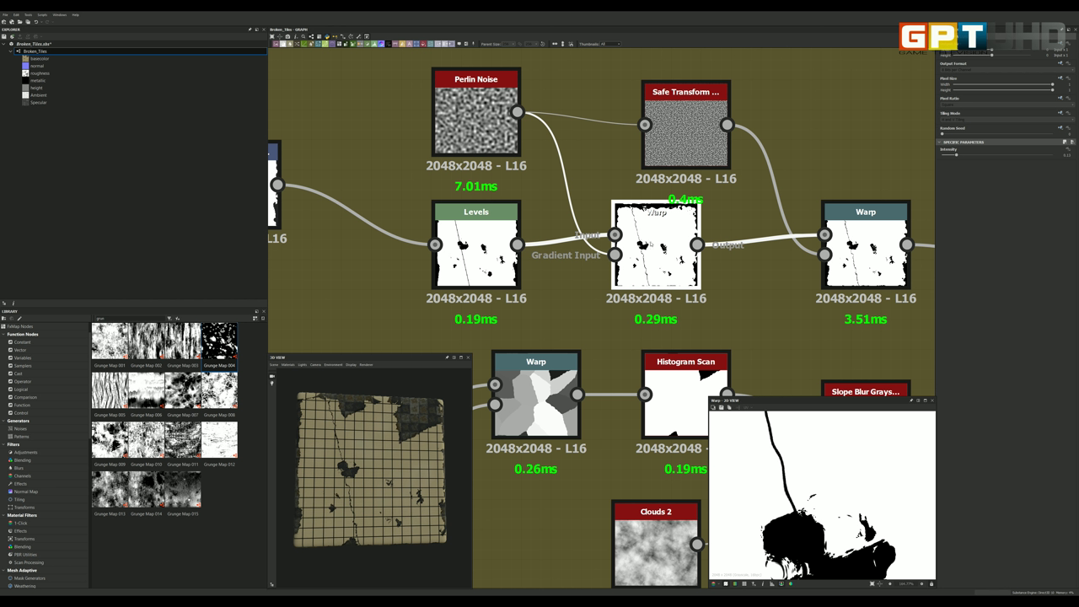
{"action": "scroll", "coordinate": [651, 243], "scroll_direction": "down", "scroll_amount": 2}
{"action": "scroll", "coordinate": [732, 236], "scroll_direction": "up", "scroll_amount": 2}
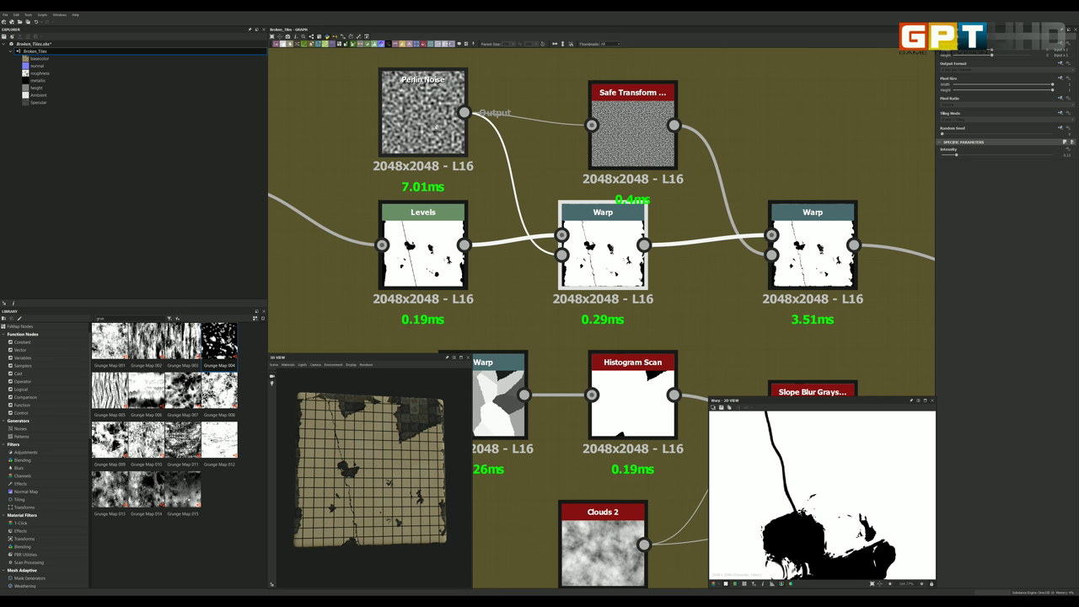
Step: Lower the Safe Transform's Tile value, then nudge it slightly back up for finer noise
{"action": "left_click", "coordinate": [438, 118]}
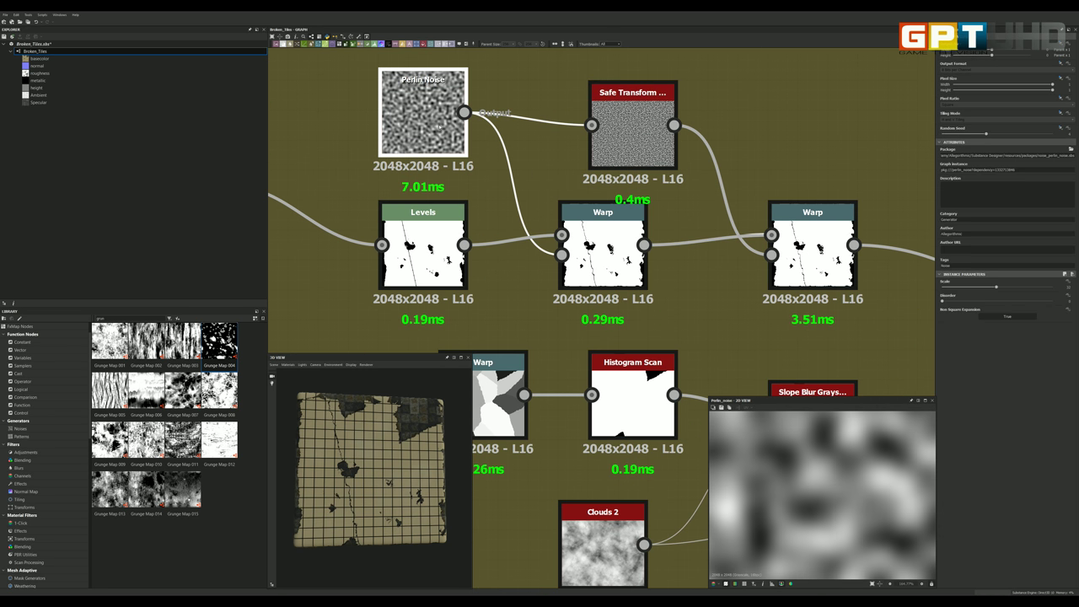
{"action": "left_click", "coordinate": [632, 119]}
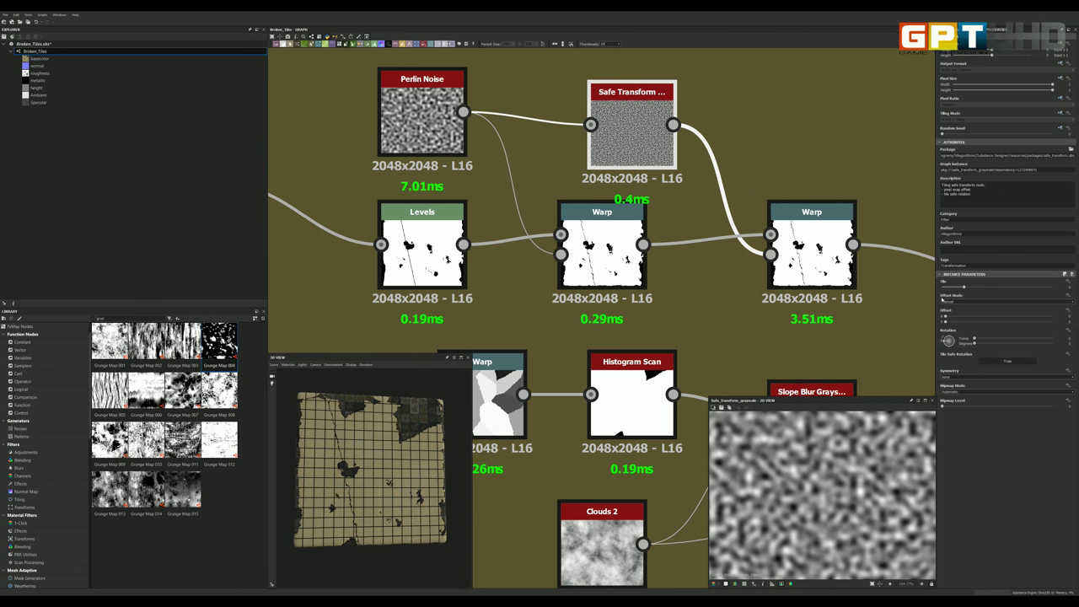
{"action": "left_click_drag", "start_coordinate": [949, 287], "coordinate": [944, 286]}
{"action": "left_click", "coordinate": [976, 290]}
{"action": "left_click_drag", "start_coordinate": [952, 290], "coordinate": [946, 290]}
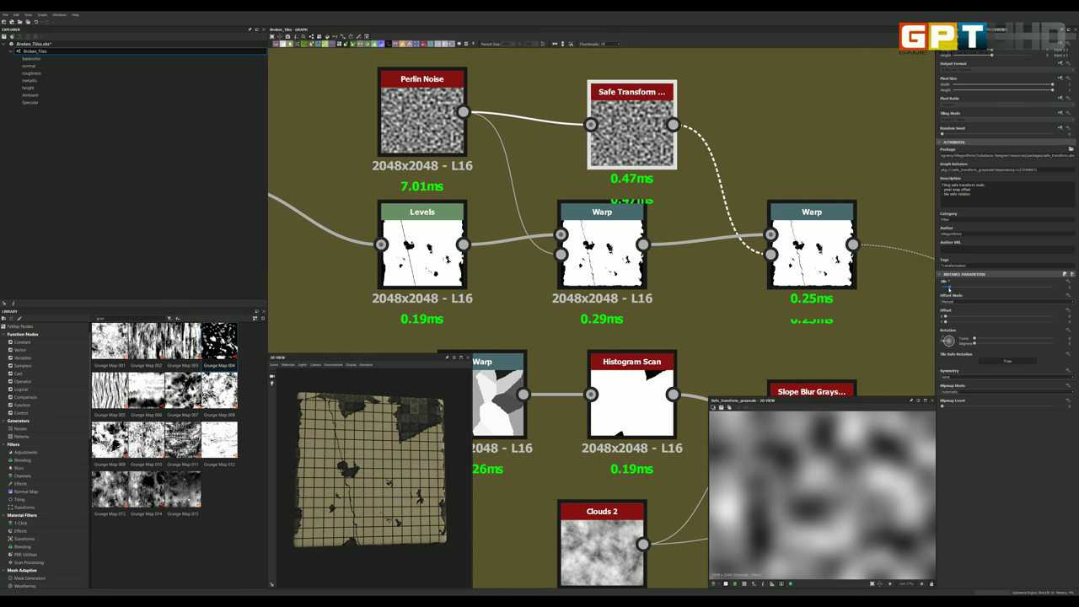
{"action": "left_click_drag", "start_coordinate": [945, 289], "coordinate": [963, 288]}
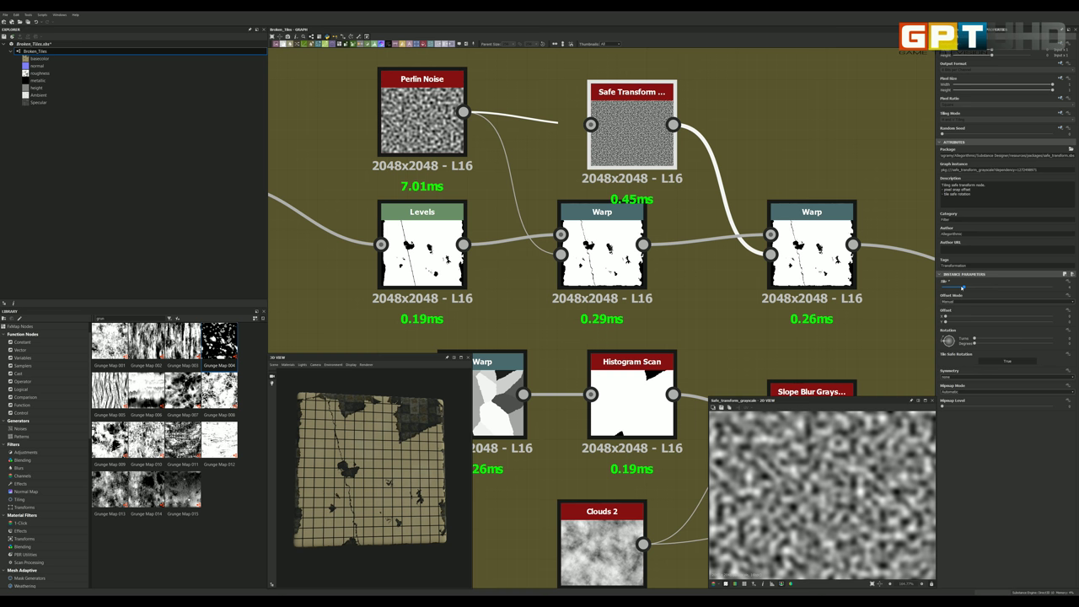
Step: Keep the Safe Transform's Mipmap Mode on Automatic and Symmetry on None
{"action": "scroll", "coordinate": [682, 198], "scroll_direction": "down", "scroll_amount": 2}
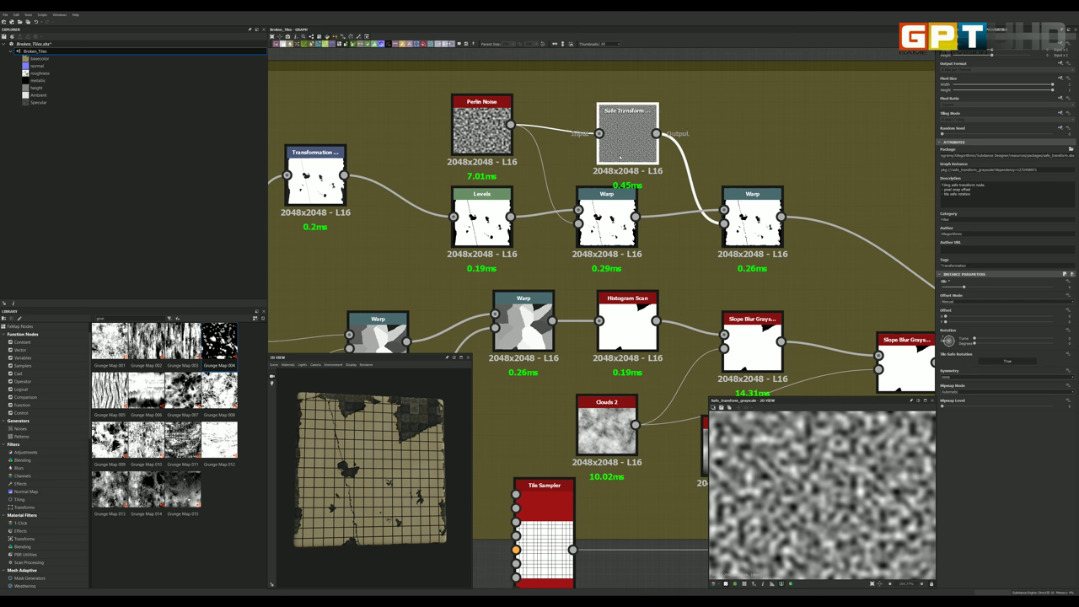
{"action": "scroll", "coordinate": [685, 198], "scroll_direction": "up", "scroll_amount": 2}
{"action": "scroll", "coordinate": [688, 198], "scroll_direction": "up", "scroll_amount": 1}
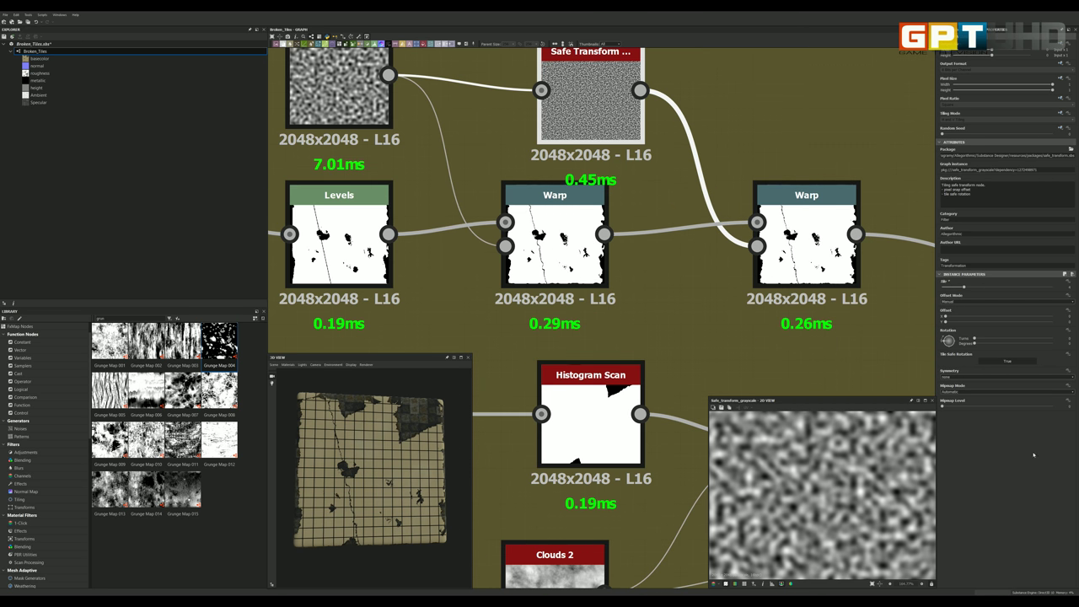
{"action": "left_click", "coordinate": [954, 393]}
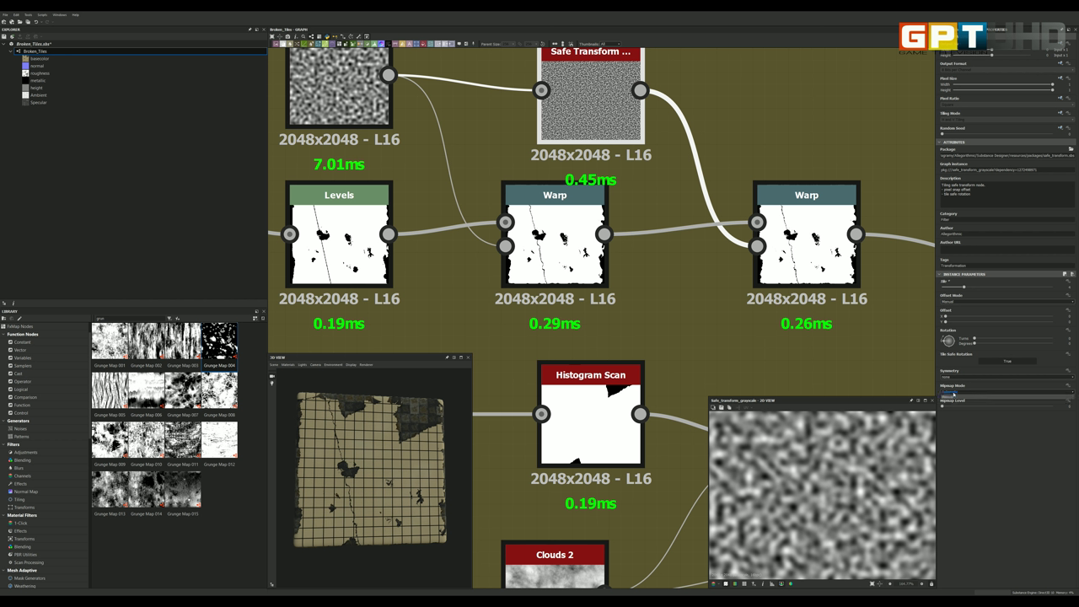
{"action": "left_click", "coordinate": [951, 378]}
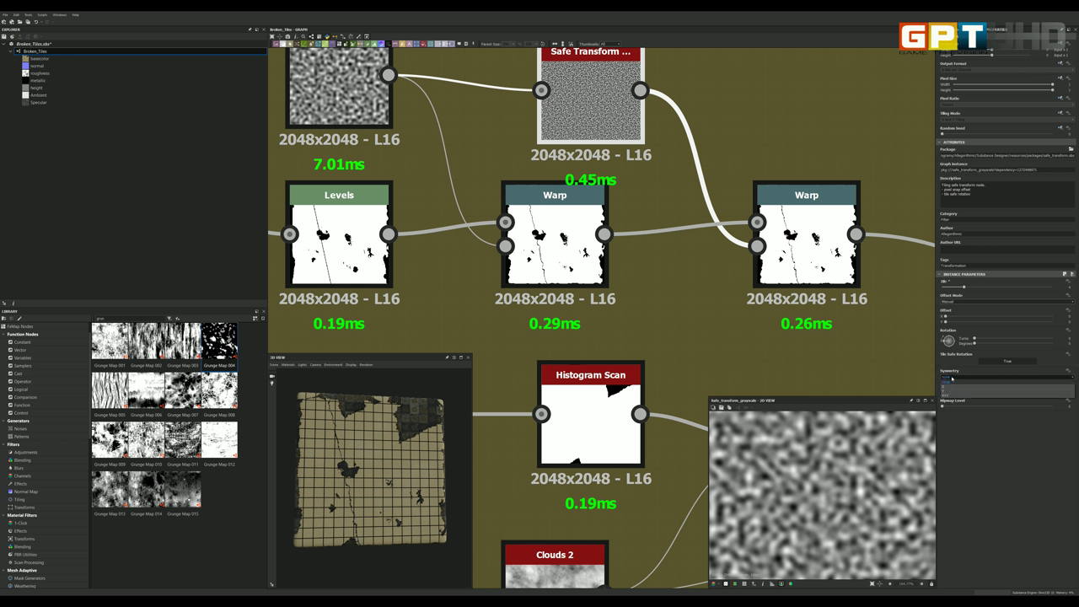
{"action": "left_click", "coordinate": [952, 379]}
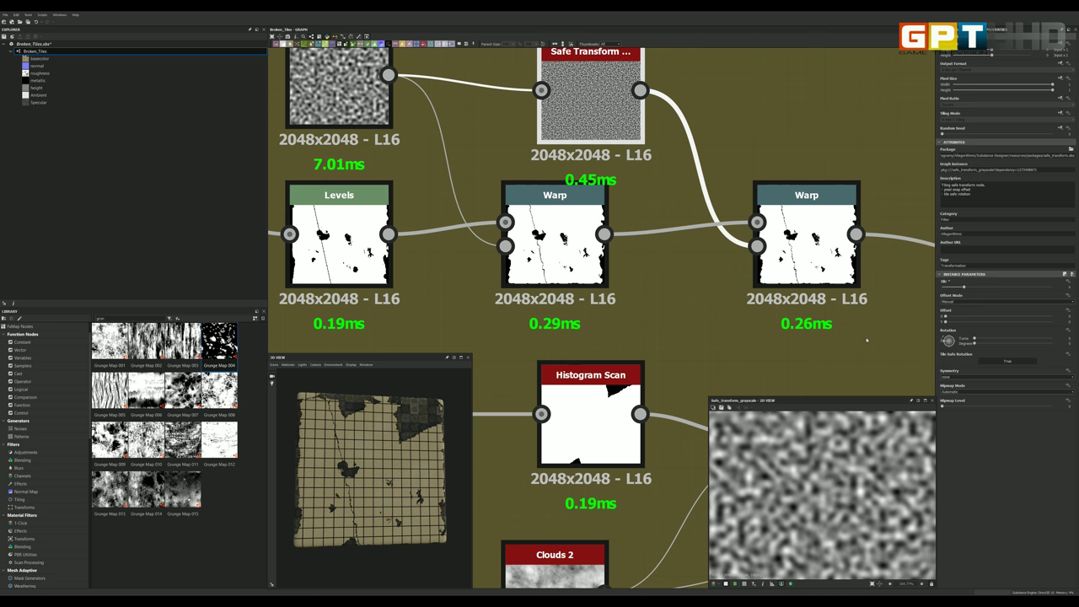
Step: Enter a new Intensity on the second Warp and zoom into its jagged mask edges
{"action": "double_click", "coordinate": [807, 244]}
{"action": "scroll", "coordinate": [784, 253], "scroll_direction": "down", "scroll_amount": 3}
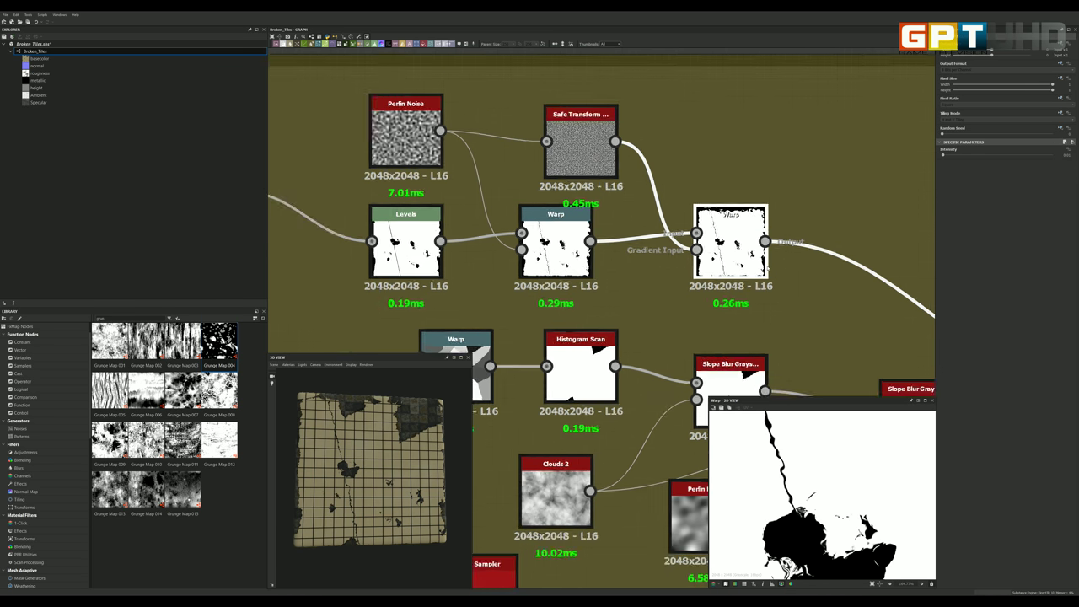
{"action": "scroll", "coordinate": [763, 265], "scroll_direction": "up", "scroll_amount": 1}
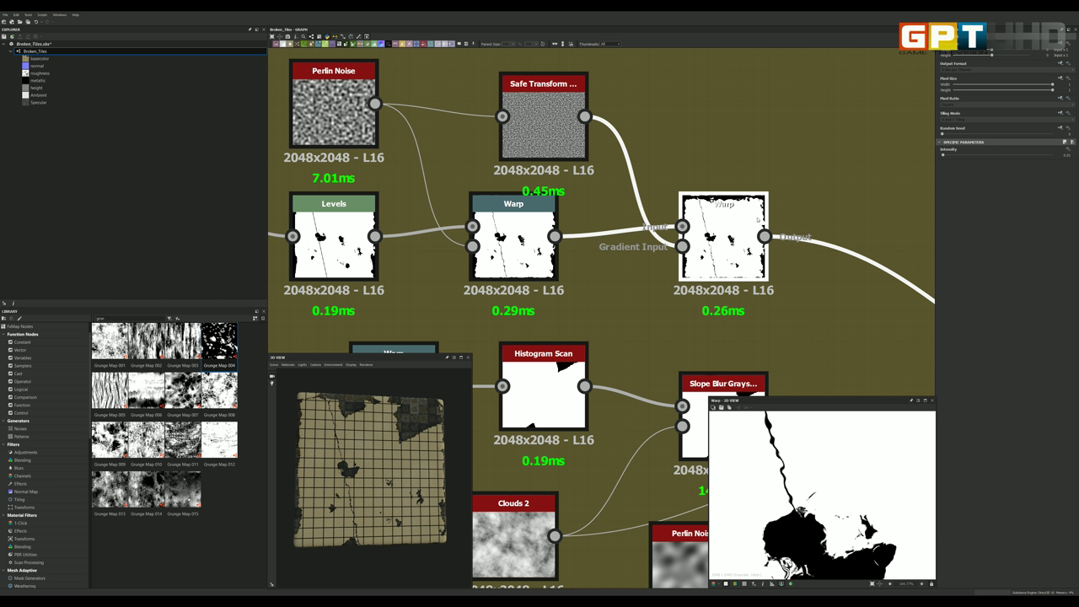
{"action": "left_click", "coordinate": [943, 155]}
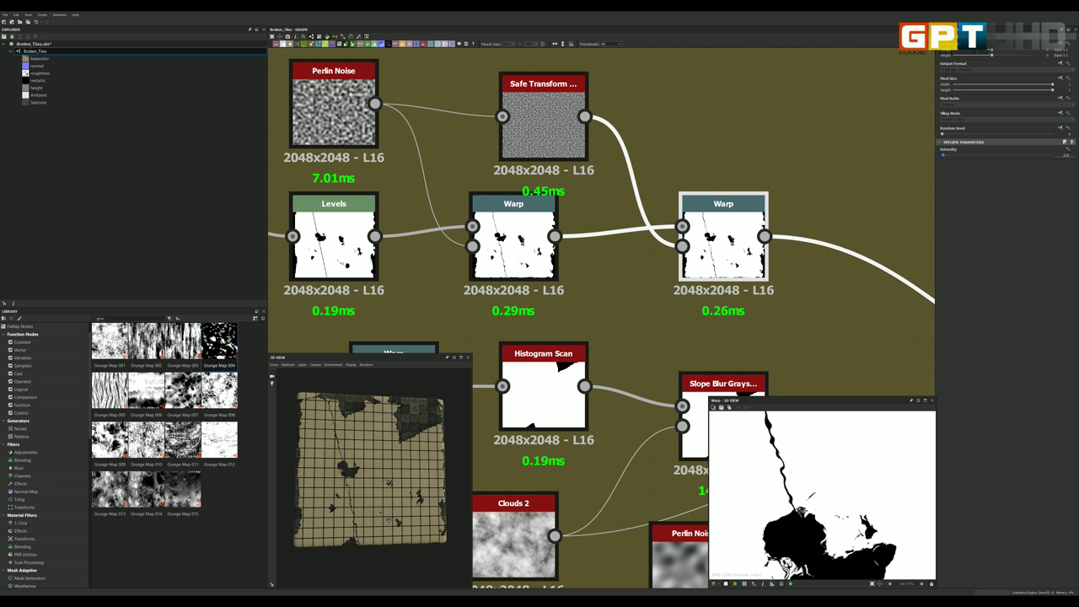
{"action": "double_click", "coordinate": [1067, 155]}
{"action": "key", "text": "Return"}
{"action": "scroll", "coordinate": [769, 533], "scroll_direction": "up", "scroll_amount": 3}
{"action": "scroll", "coordinate": [769, 533], "scroll_direction": "up", "scroll_amount": 1}
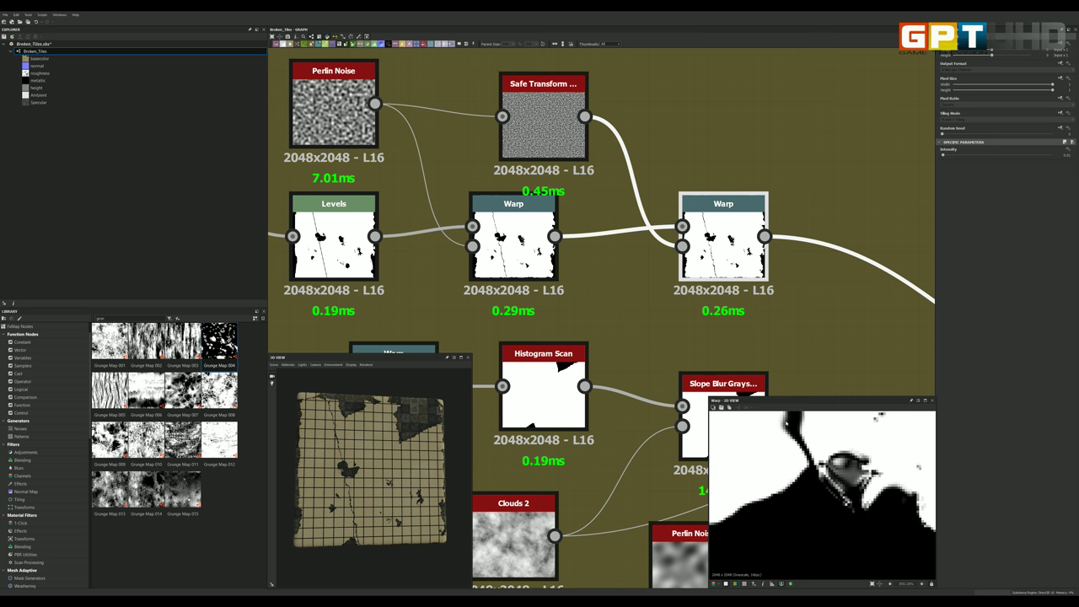
Step: Shift the Cells 4 node slightly left and preview it with its parameters
{"action": "scroll", "coordinate": [638, 218], "scroll_direction": "down", "scroll_amount": 3}
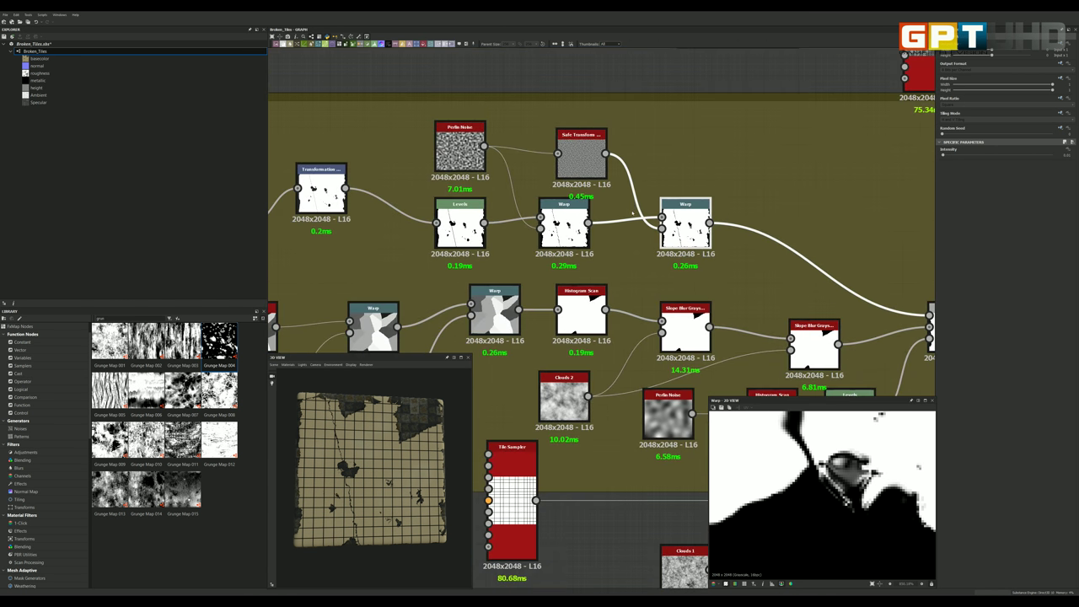
{"action": "scroll", "coordinate": [638, 218], "scroll_direction": "down", "scroll_amount": 3}
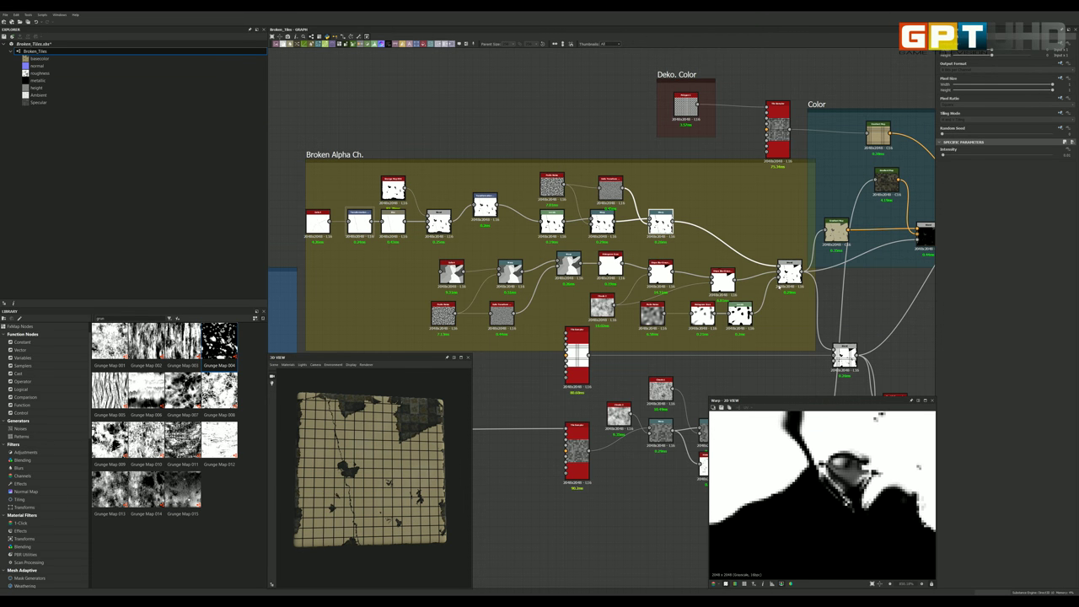
{"action": "scroll", "coordinate": [784, 282], "scroll_direction": "up", "scroll_amount": 2}
{"action": "scroll", "coordinate": [787, 267], "scroll_direction": "up", "scroll_amount": 1}
{"action": "scroll", "coordinate": [788, 267], "scroll_direction": "down", "scroll_amount": 2}
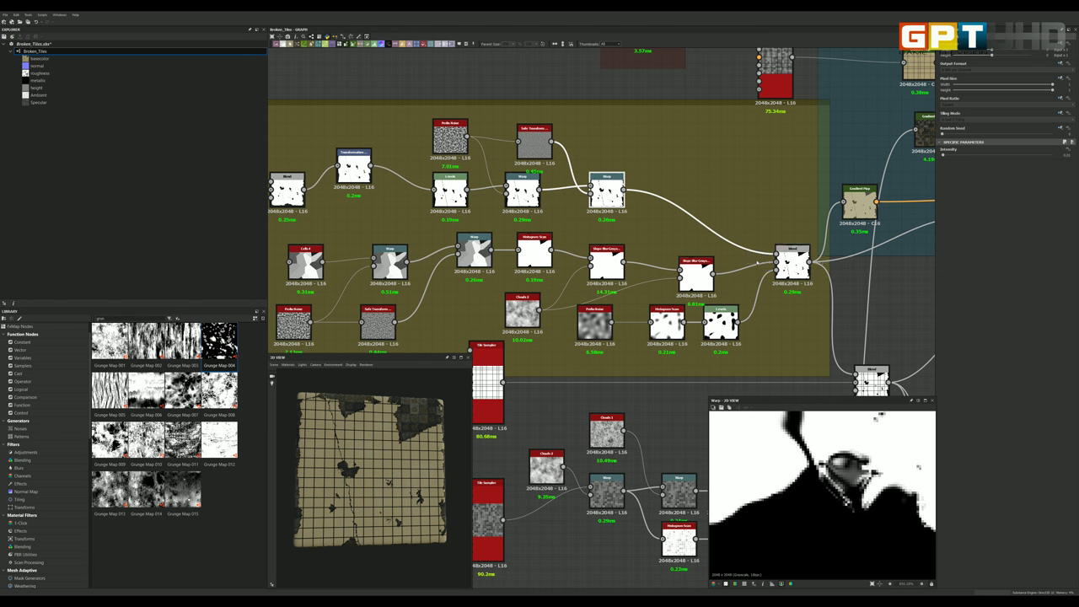
{"action": "scroll", "coordinate": [788, 266], "scroll_direction": "down", "scroll_amount": 1}
{"action": "scroll", "coordinate": [491, 217], "scroll_direction": "up", "scroll_amount": 1}
{"action": "scroll", "coordinate": [491, 217], "scroll_direction": "down", "scroll_amount": 1}
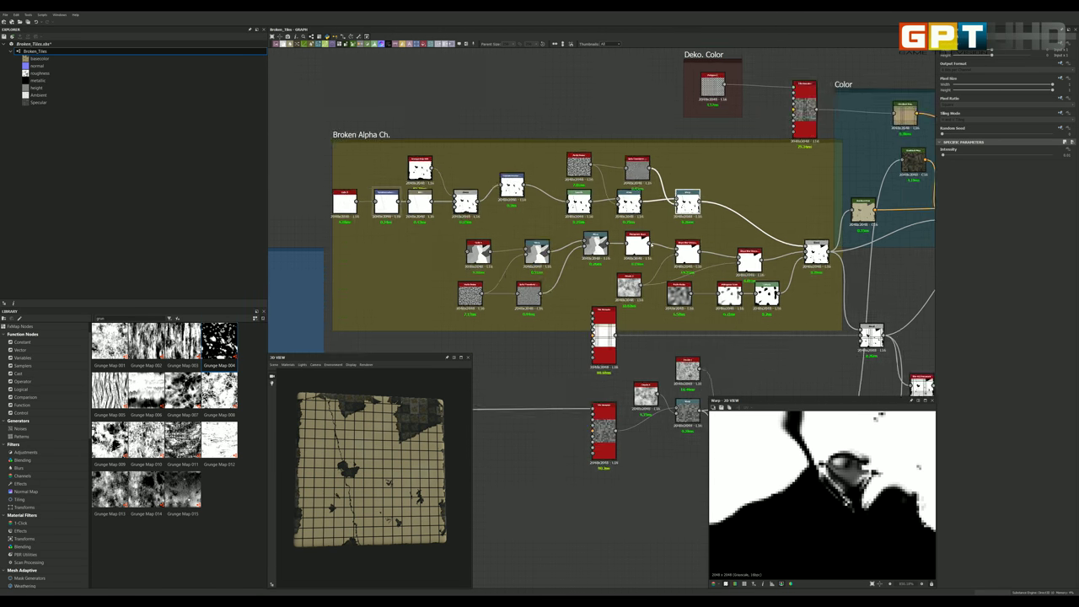
{"action": "scroll", "coordinate": [490, 217], "scroll_direction": "up", "scroll_amount": 2}
{"action": "scroll", "coordinate": [491, 217], "scroll_direction": "up", "scroll_amount": 1}
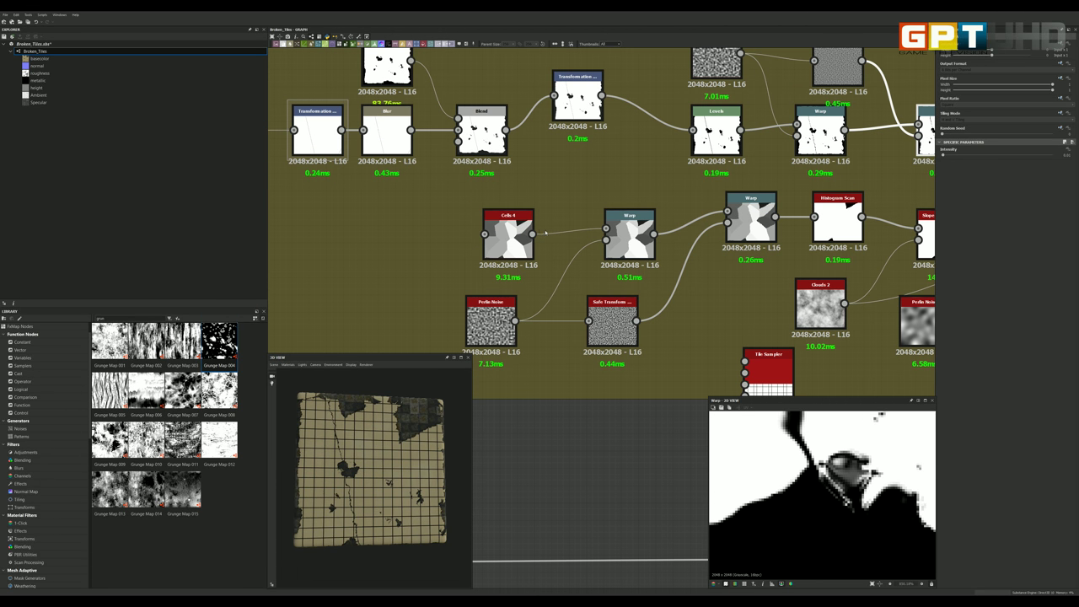
{"action": "scroll", "coordinate": [488, 232], "scroll_direction": "up", "scroll_amount": 1}
{"action": "left_click_drag", "start_coordinate": [491, 234], "coordinate": [466, 232]}
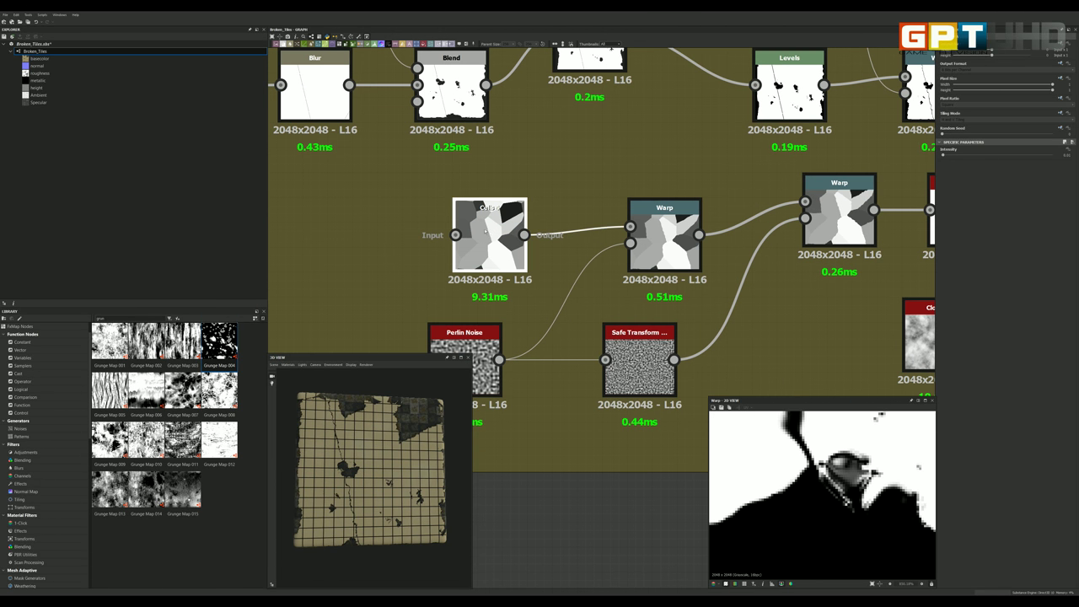
{"action": "double_click", "coordinate": [463, 223]}
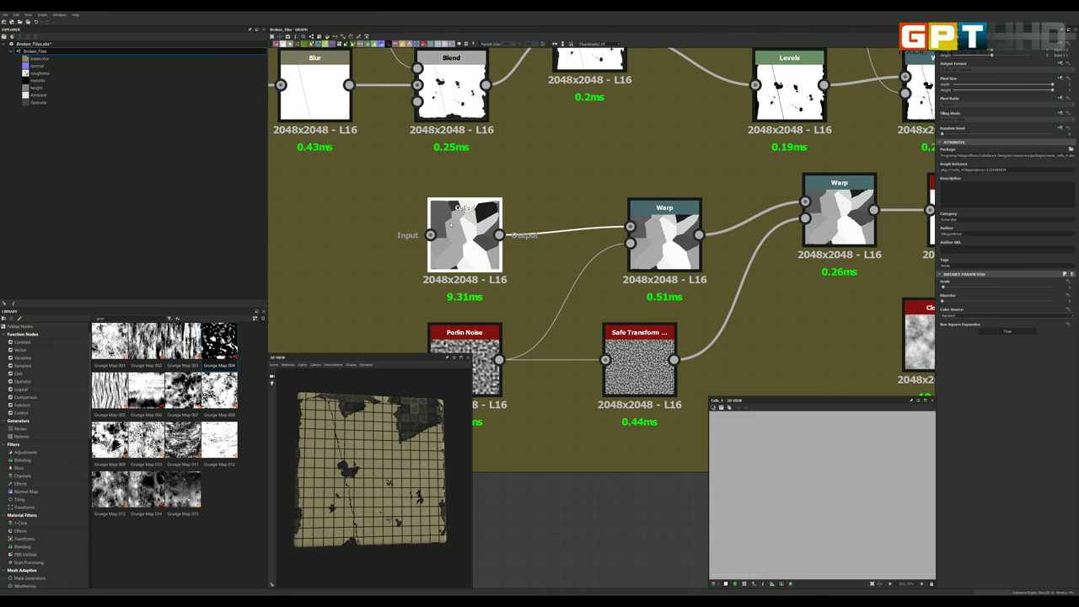
{"action": "scroll", "coordinate": [464, 234], "scroll_direction": "down", "scroll_amount": 1}
{"action": "scroll", "coordinate": [465, 234], "scroll_direction": "down", "scroll_amount": 1}
{"action": "scroll", "coordinate": [359, 239], "scroll_direction": "down", "scroll_amount": 1}
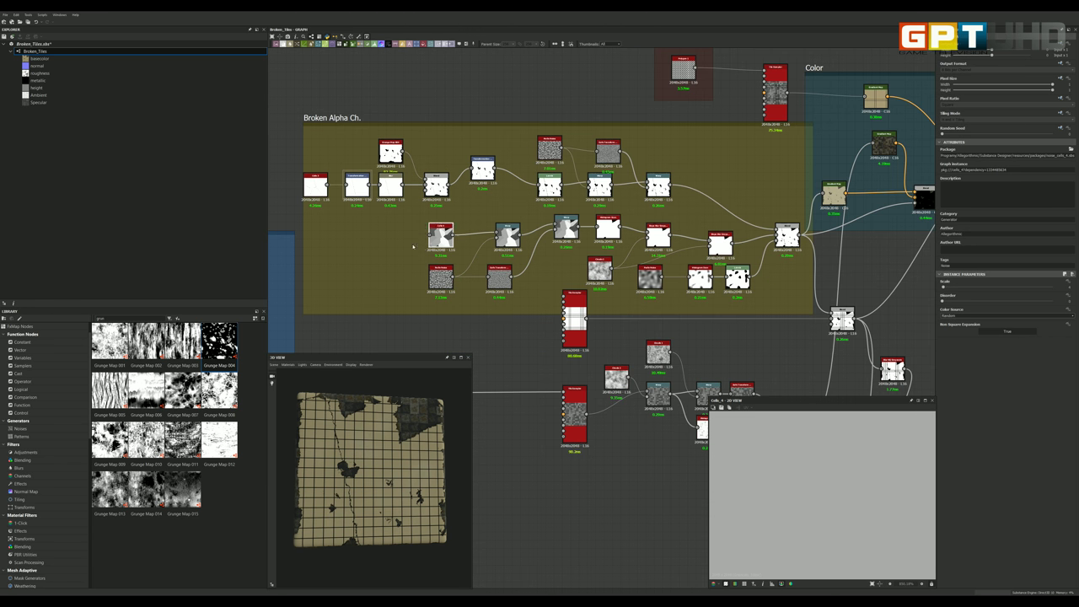
{"action": "scroll", "coordinate": [359, 239], "scroll_direction": "up", "scroll_amount": 1}
{"action": "scroll", "coordinate": [358, 230], "scroll_direction": "up", "scroll_amount": 2}
{"action": "scroll", "coordinate": [379, 223], "scroll_direction": "down", "scroll_amount": 2}
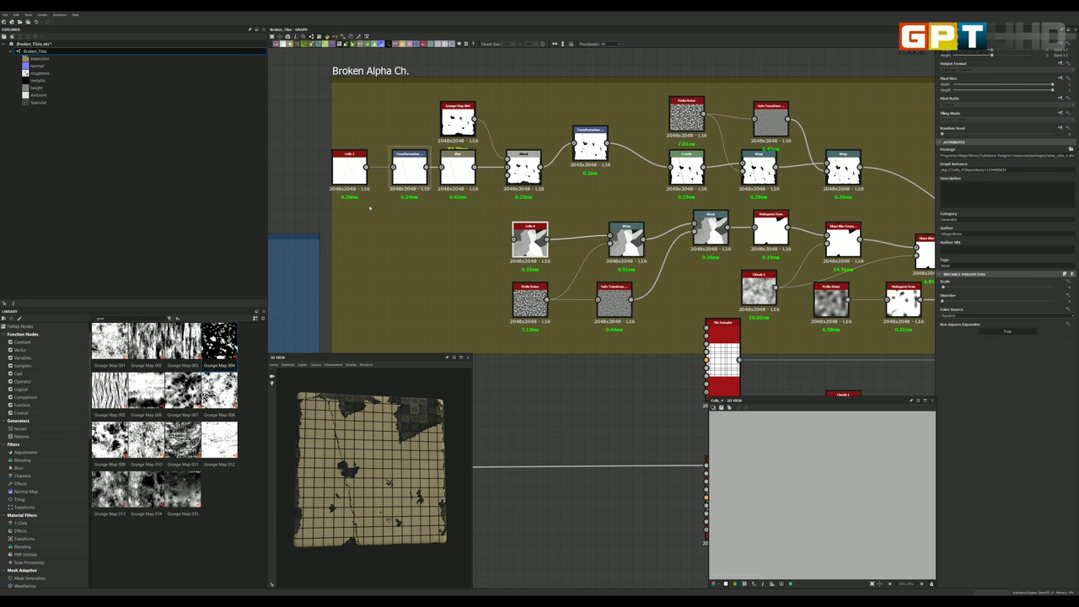
{"action": "scroll", "coordinate": [403, 215], "scroll_direction": "up", "scroll_amount": 1}
{"action": "scroll", "coordinate": [591, 268], "scroll_direction": "up", "scroll_amount": 1}
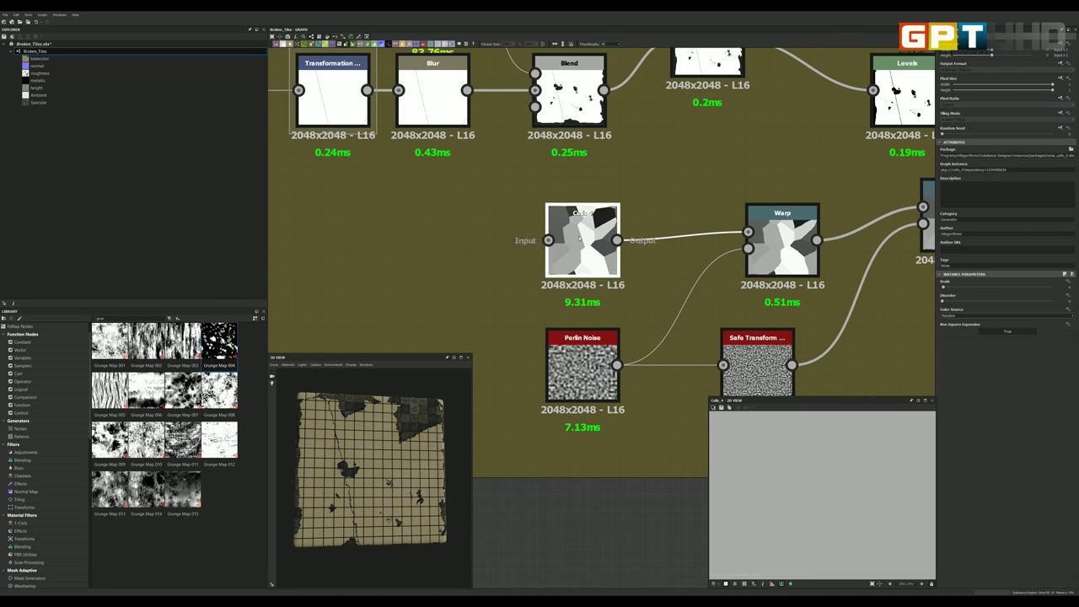
Step: Search the Library for 'cells' and pick the Cells 4 generator
{"action": "double_click", "coordinate": [101, 318]}
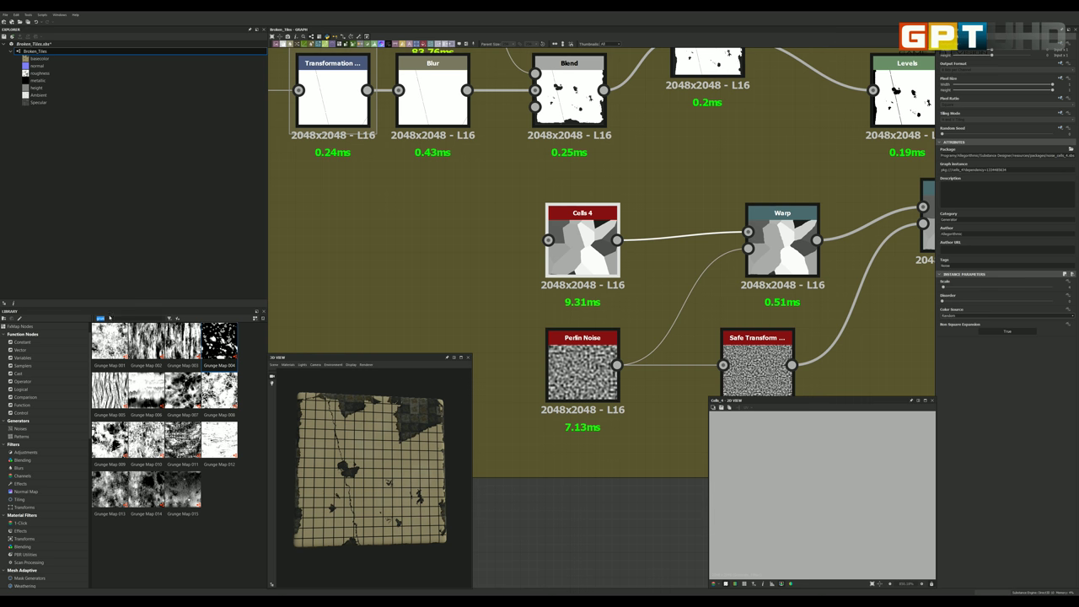
{"action": "type", "text": "cell"}
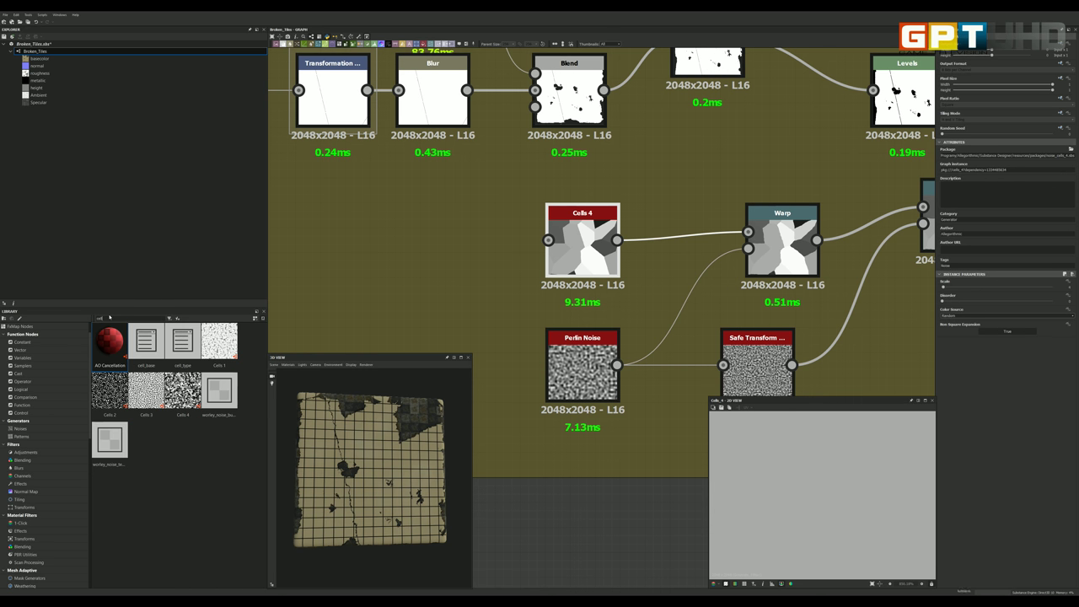
{"action": "type", "text": "s"}
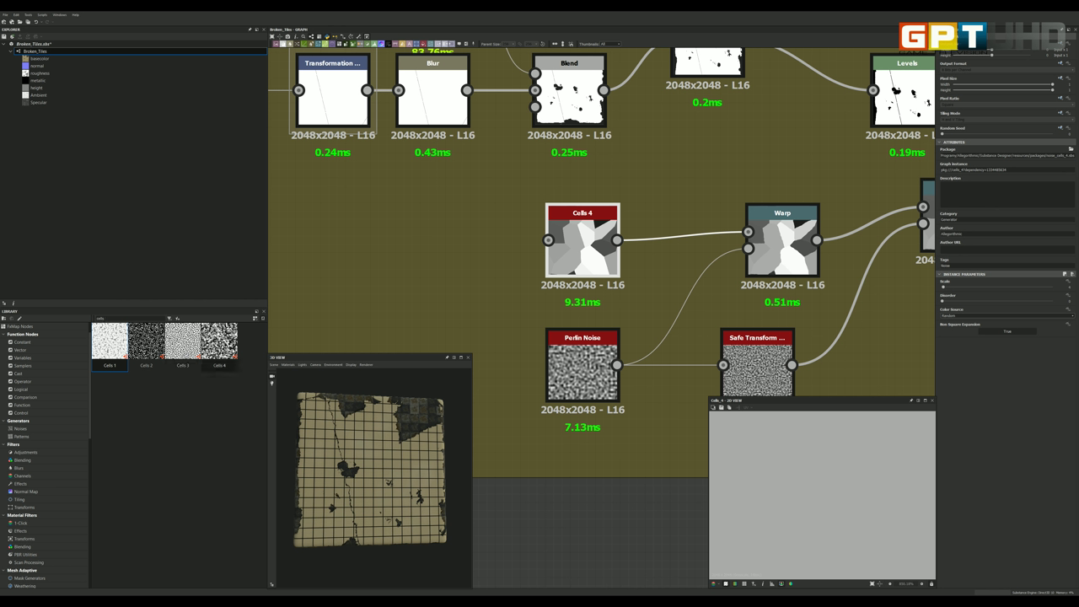
{"action": "left_click", "coordinate": [219, 344]}
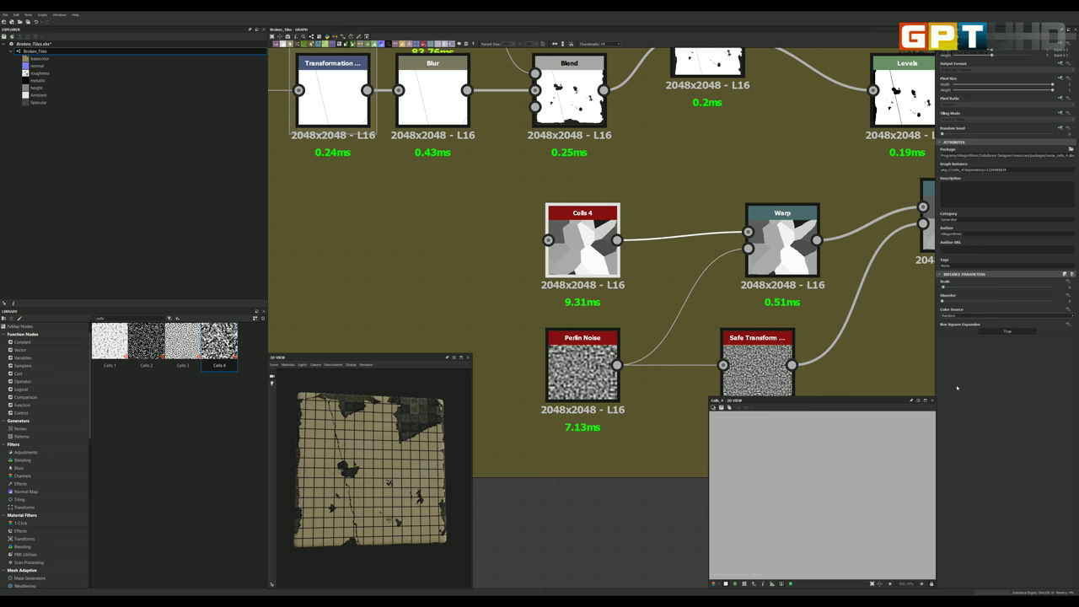
{"action": "scroll", "coordinate": [810, 500], "scroll_direction": "down", "scroll_amount": 2}
{"action": "scroll", "coordinate": [810, 499], "scroll_direction": "down", "scroll_amount": 4}
{"action": "scroll", "coordinate": [810, 498], "scroll_direction": "down", "scroll_amount": 4}
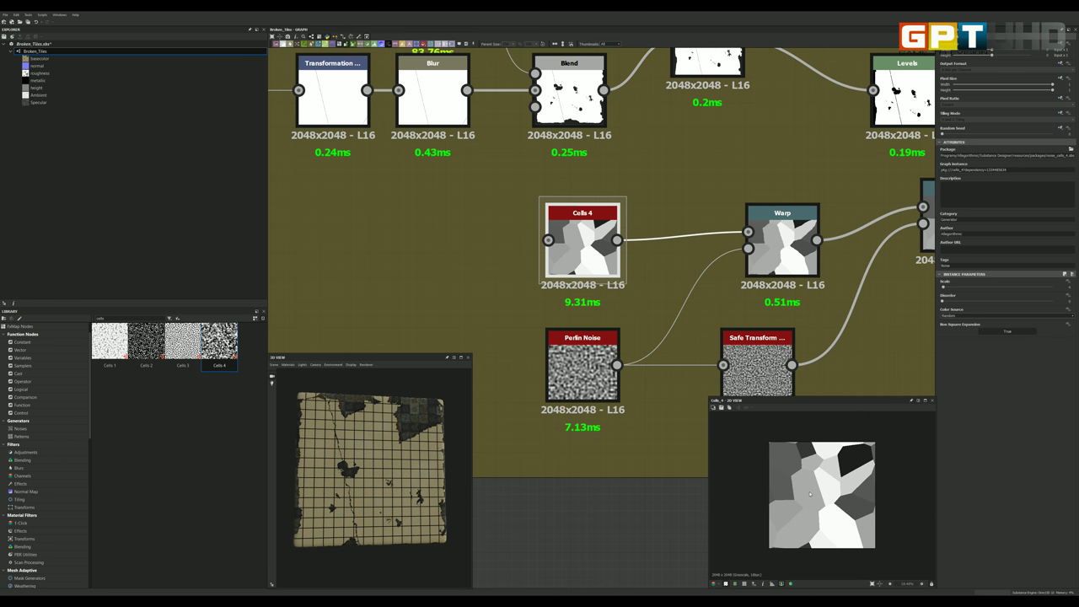
{"action": "scroll", "coordinate": [810, 494], "scroll_direction": "down", "scroll_amount": 3}
{"action": "scroll", "coordinate": [811, 494], "scroll_direction": "up", "scroll_amount": 1}
{"action": "scroll", "coordinate": [565, 171], "scroll_direction": "down", "scroll_amount": 1}
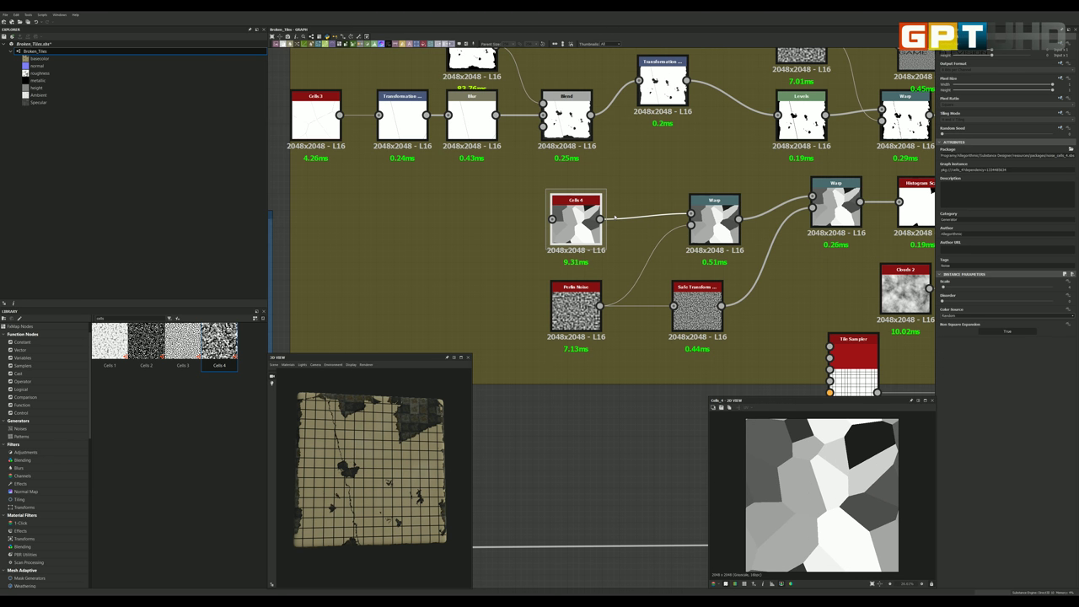
{"action": "scroll", "coordinate": [572, 216], "scroll_direction": "up", "scroll_amount": 1}
{"action": "scroll", "coordinate": [572, 217], "scroll_direction": "down", "scroll_amount": 1}
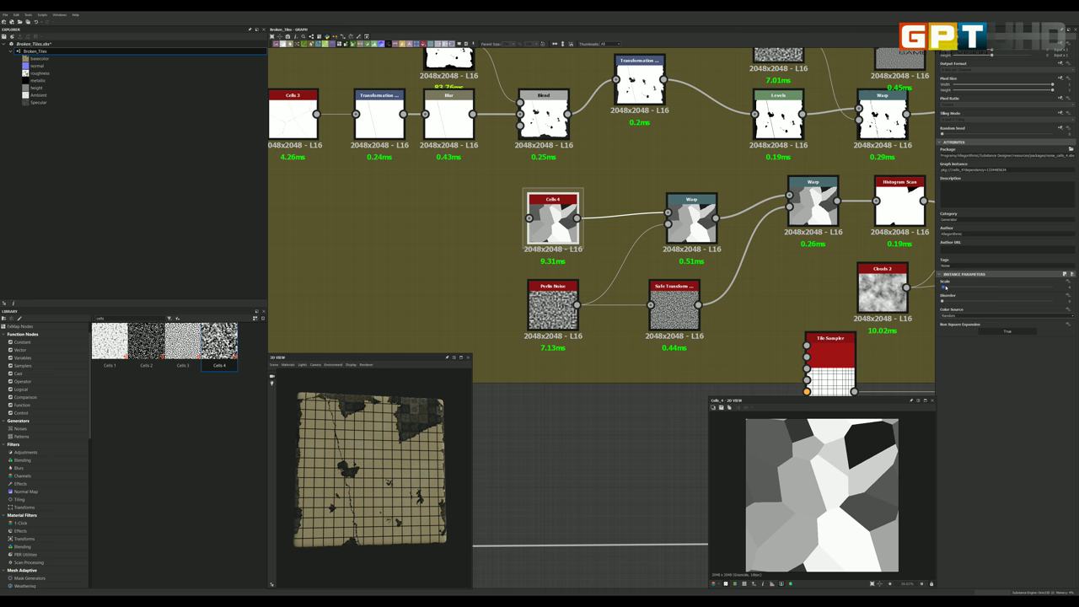
Step: Raise the Cells 4 Scale for smaller cells, then set it back to 4
{"action": "left_click_drag", "start_coordinate": [945, 287], "coordinate": [957, 288]}
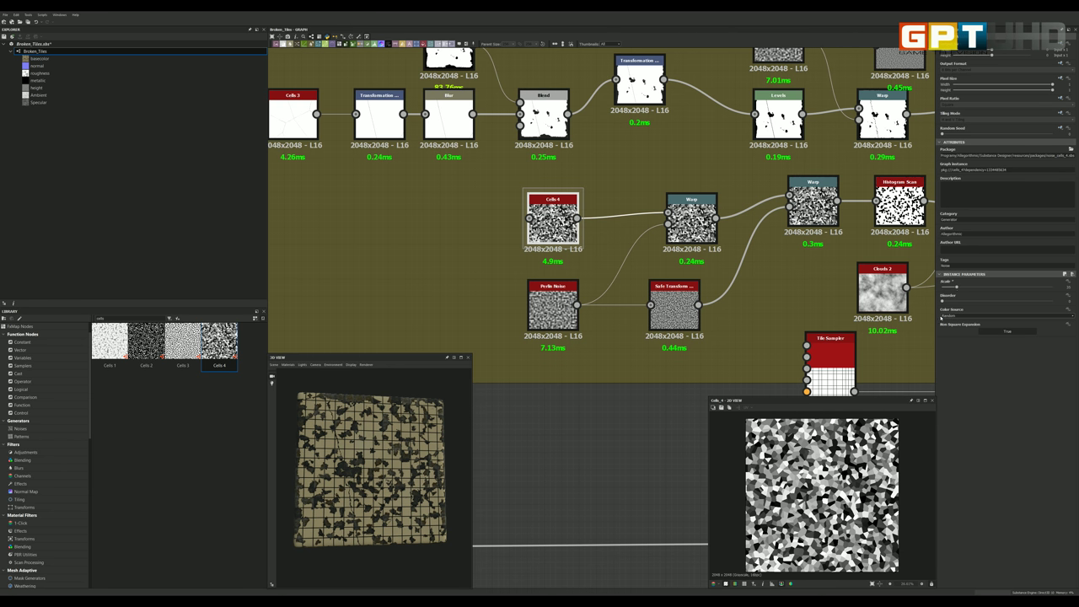
{"action": "scroll", "coordinate": [379, 408], "scroll_direction": "up", "scroll_amount": 3}
{"action": "scroll", "coordinate": [378, 408], "scroll_direction": "up", "scroll_amount": 2}
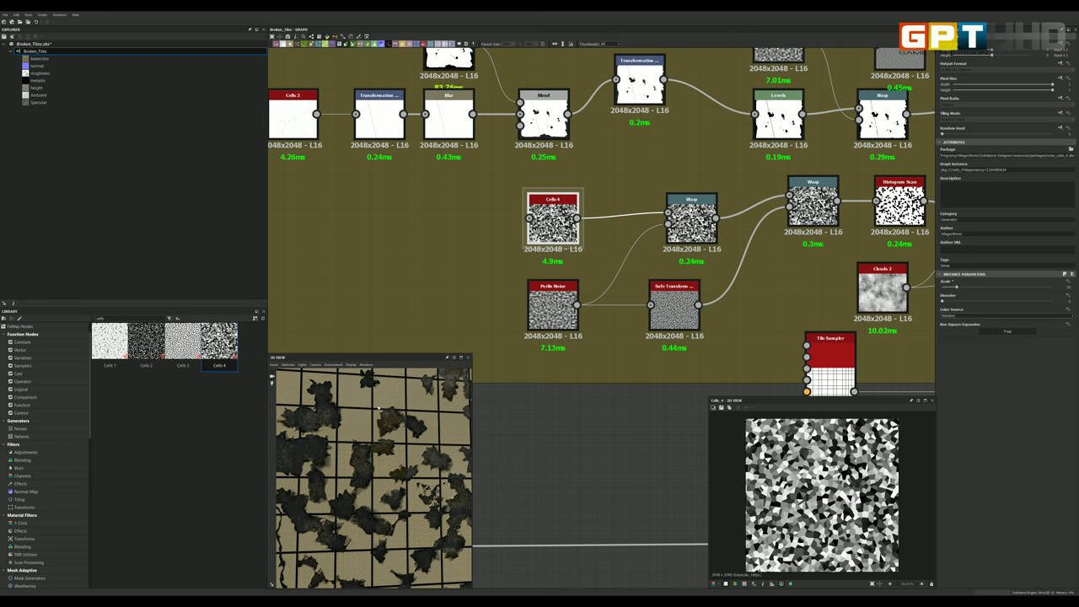
{"action": "scroll", "coordinate": [378, 408], "scroll_direction": "down", "scroll_amount": 3}
{"action": "scroll", "coordinate": [371, 413], "scroll_direction": "down", "scroll_amount": 2}
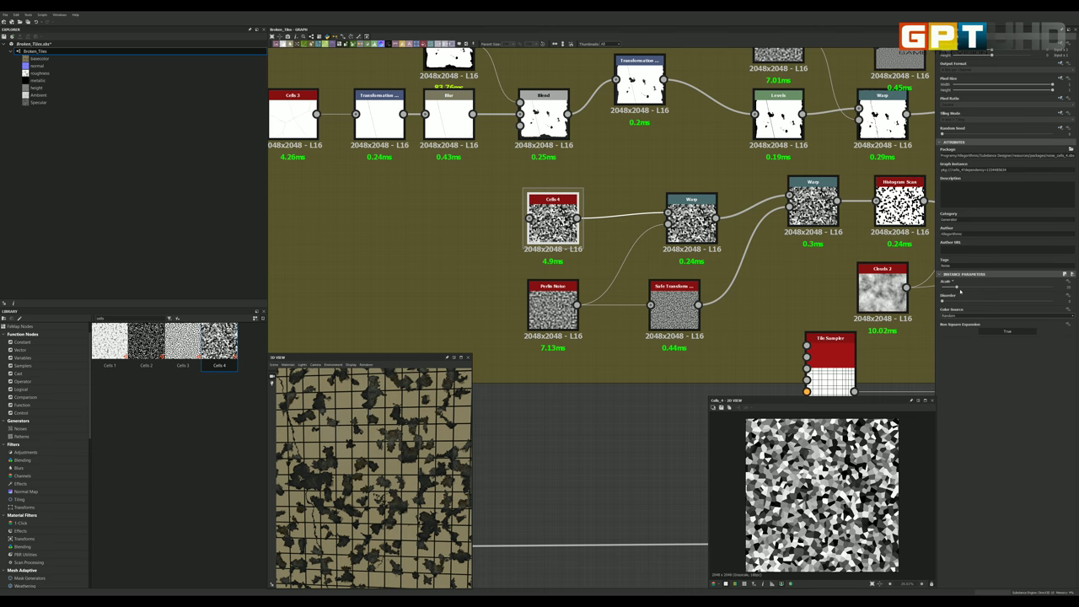
{"action": "double_click", "coordinate": [1069, 285]}
{"action": "type", "text": "4"}
{"action": "key", "text": "Return"}
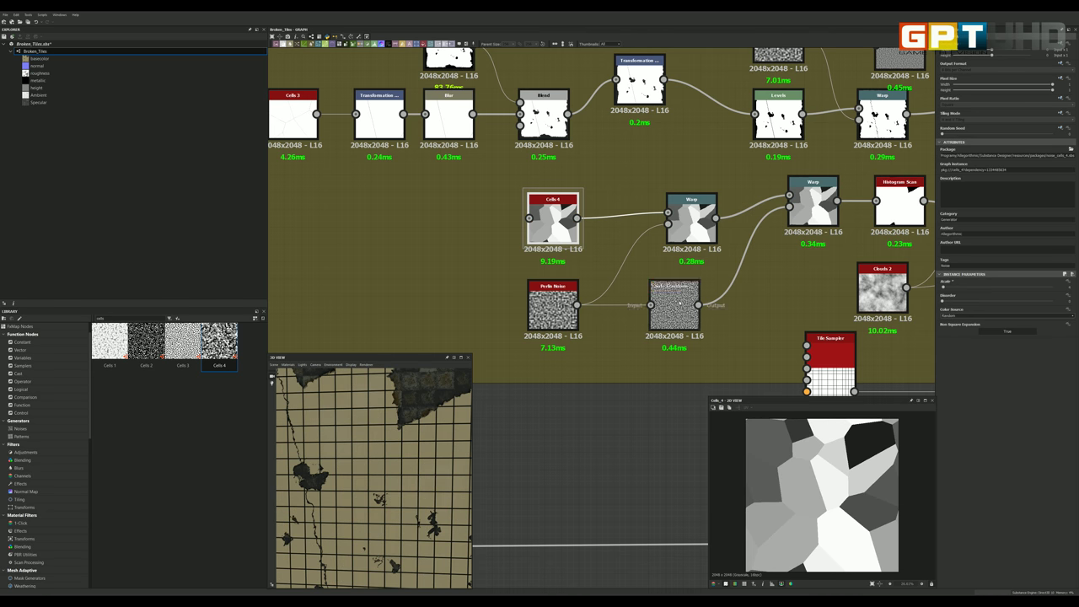
{"action": "scroll", "coordinate": [682, 304], "scroll_direction": "down", "scroll_amount": 2}
{"action": "scroll", "coordinate": [641, 287], "scroll_direction": "down", "scroll_amount": 1}
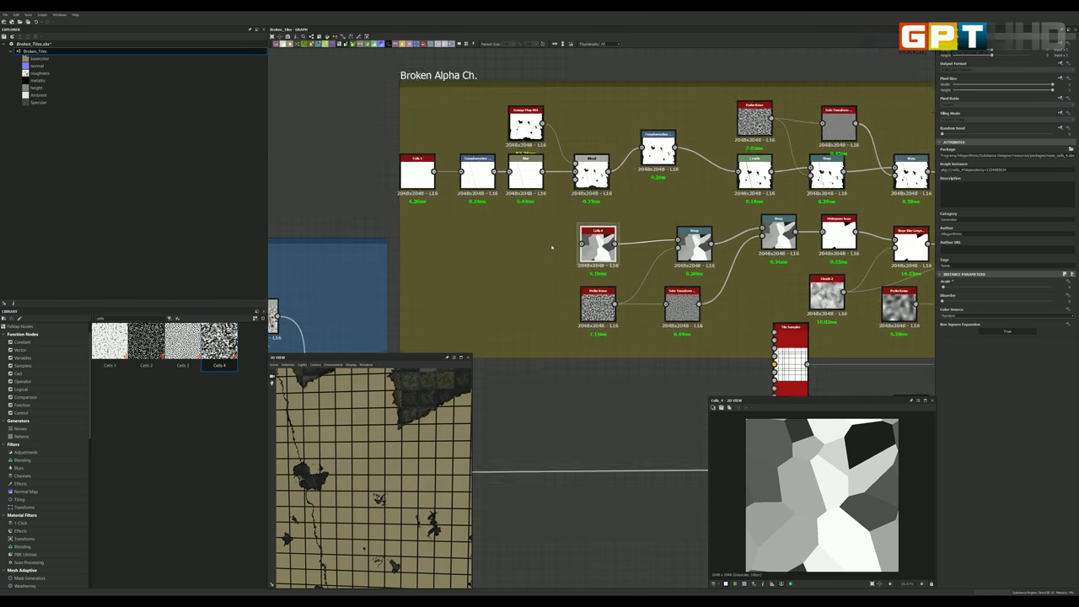
Step: Preview the Perlin Noise output and inspect the Safe Transform node
{"action": "scroll", "coordinate": [590, 245], "scroll_direction": "up", "scroll_amount": 1}
{"action": "scroll", "coordinate": [698, 238], "scroll_direction": "up", "scroll_amount": 2}
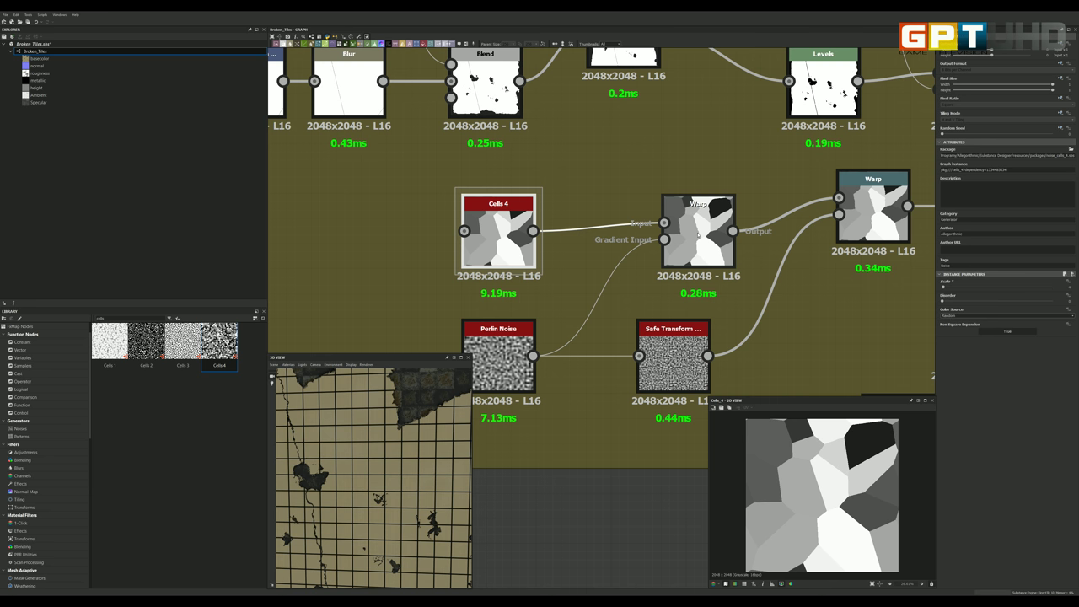
{"action": "double_click", "coordinate": [497, 345]}
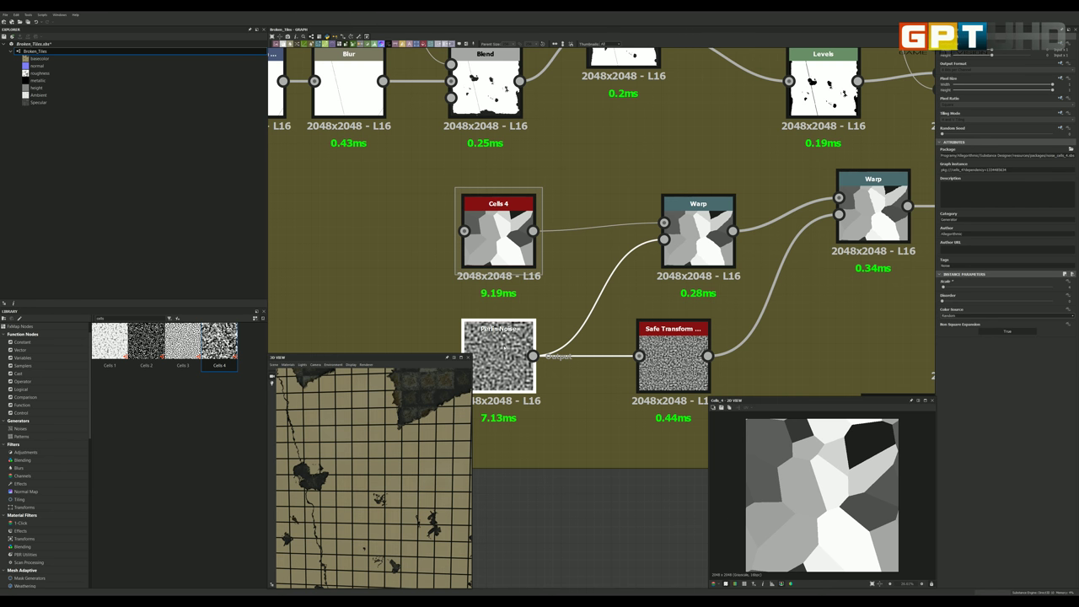
{"action": "middle_click_drag", "start_coordinate": [533, 356], "coordinate": [540, 339]}
{"action": "scroll", "coordinate": [511, 346], "scroll_direction": "up", "scroll_amount": 1}
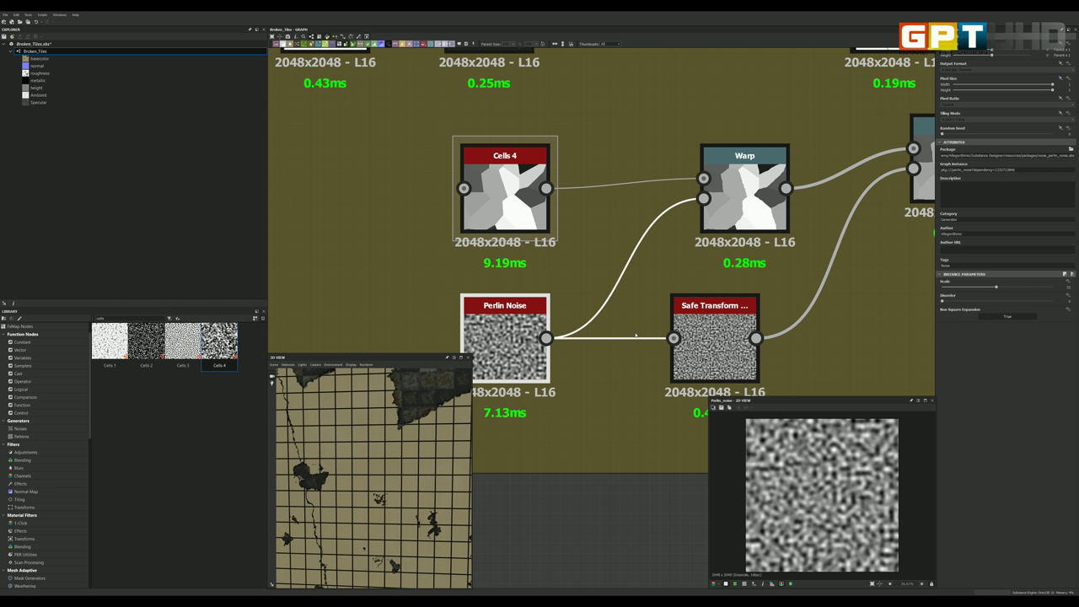
{"action": "scroll", "coordinate": [690, 339], "scroll_direction": "down", "scroll_amount": 3}
{"action": "scroll", "coordinate": [690, 339], "scroll_direction": "up", "scroll_amount": 3}
{"action": "left_click", "coordinate": [672, 338]}
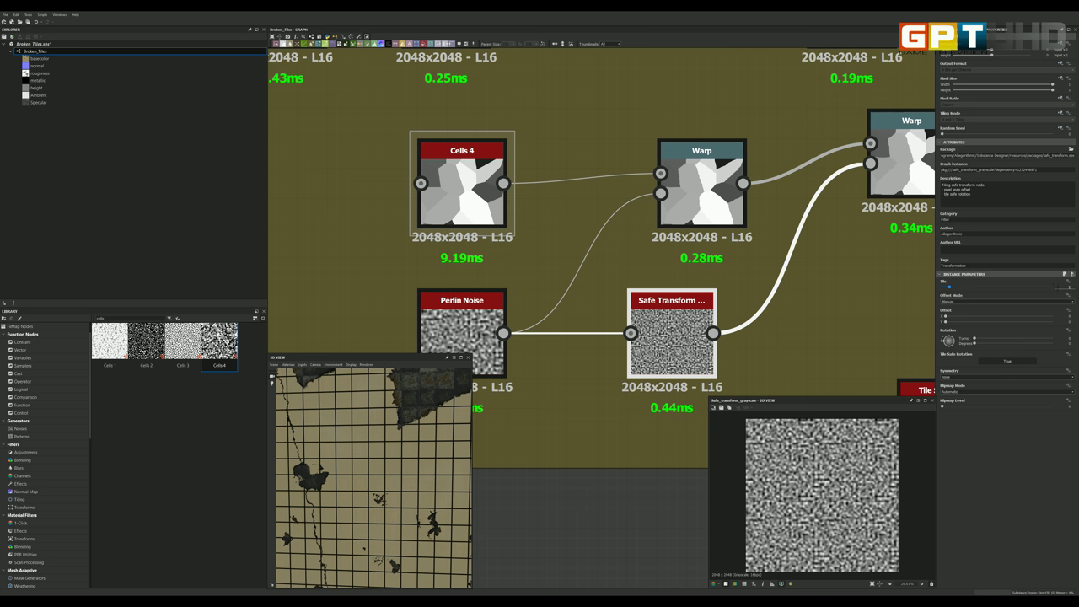
{"action": "scroll", "coordinate": [701, 337], "scroll_direction": "down", "scroll_amount": 3}
{"action": "scroll", "coordinate": [702, 338], "scroll_direction": "up", "scroll_amount": 2}
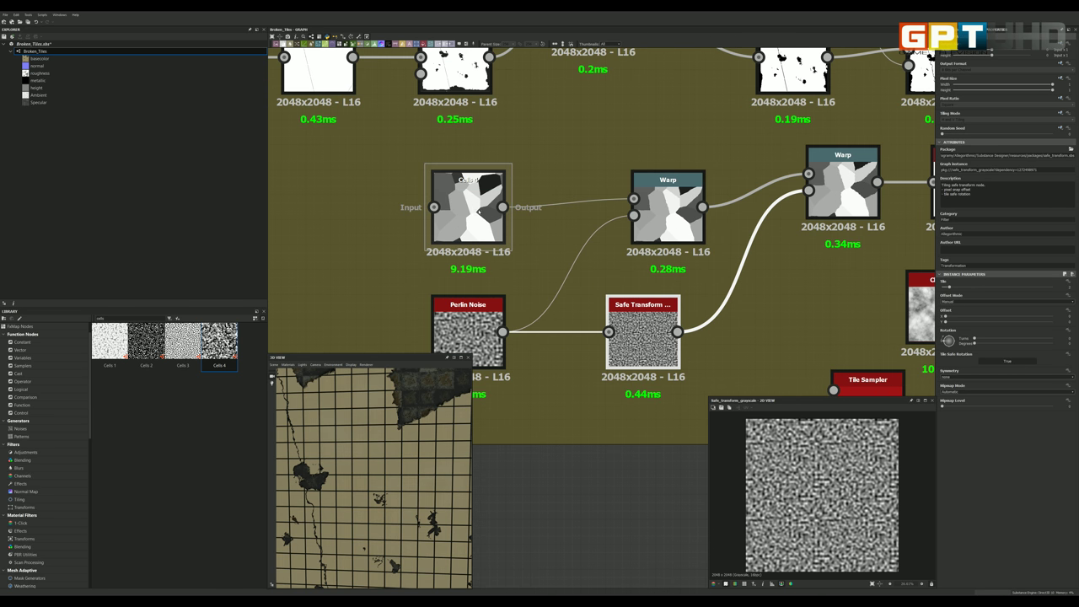
Step: Compare the Cells 4 and Perlin Noise previews, then load the Warp and select its Intensity
{"action": "double_click", "coordinate": [479, 212]}
{"action": "double_click", "coordinate": [468, 334]}
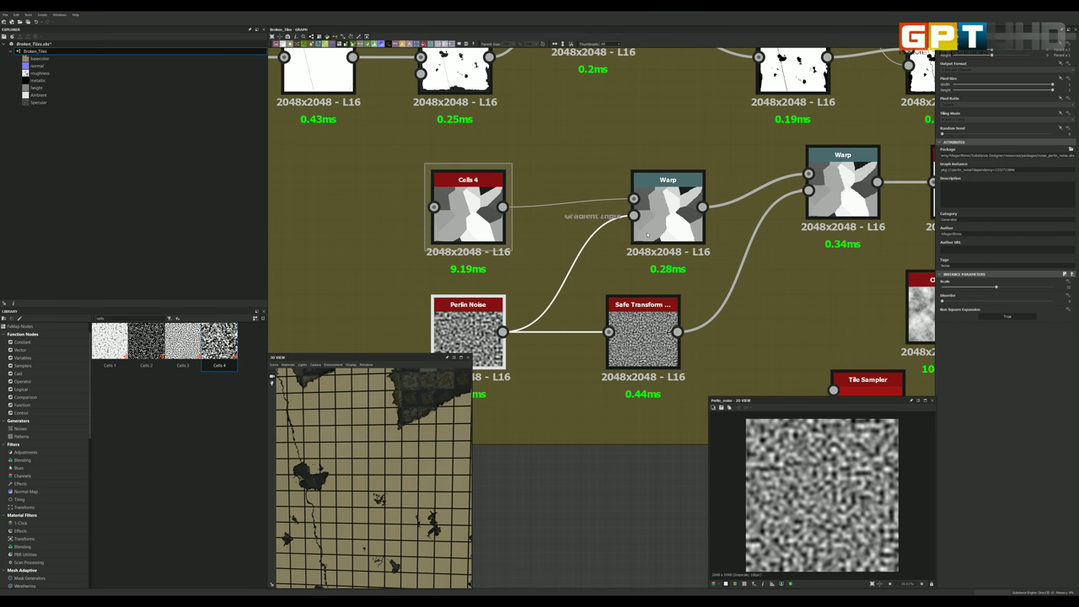
{"action": "double_click", "coordinate": [666, 214]}
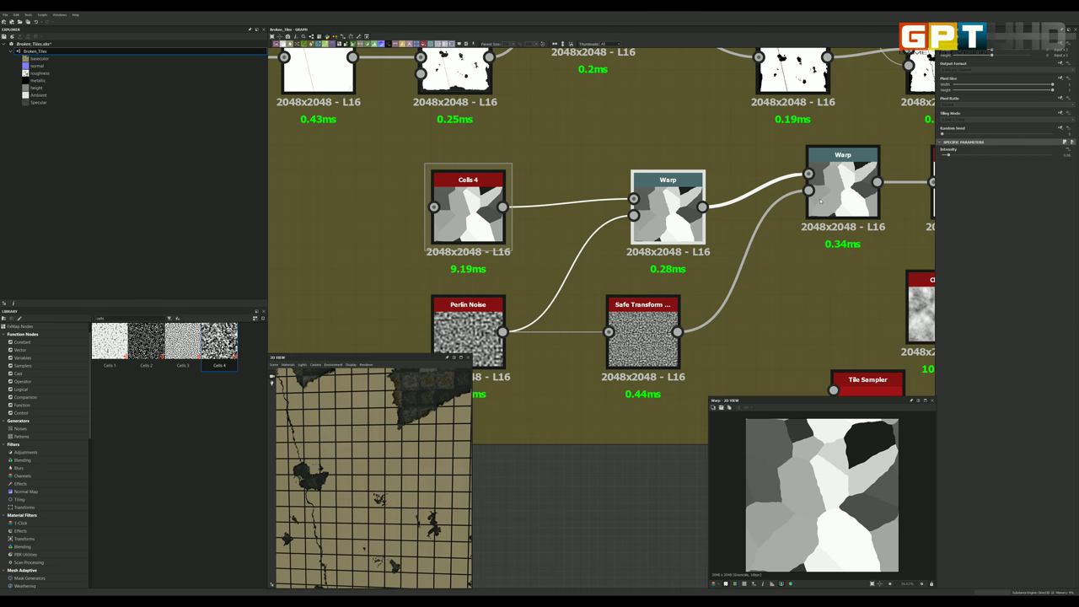
{"action": "left_click", "coordinate": [1054, 158]}
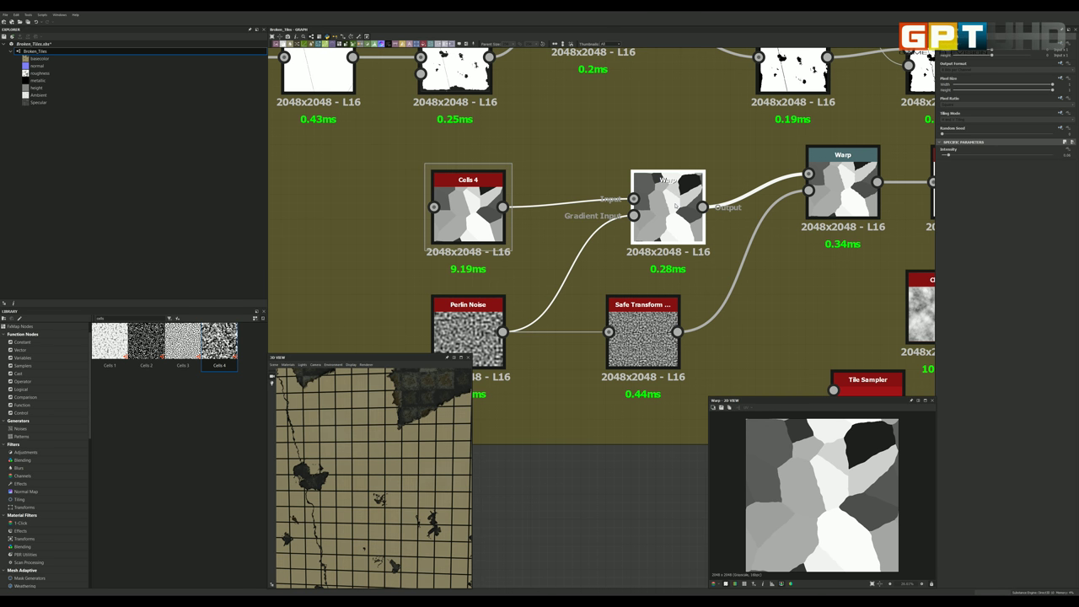
{"action": "scroll", "coordinate": [675, 205], "scroll_direction": "down", "scroll_amount": 2}
{"action": "scroll", "coordinate": [716, 214], "scroll_direction": "up", "scroll_amount": 1}
{"action": "scroll", "coordinate": [715, 213], "scroll_direction": "up", "scroll_amount": 1}
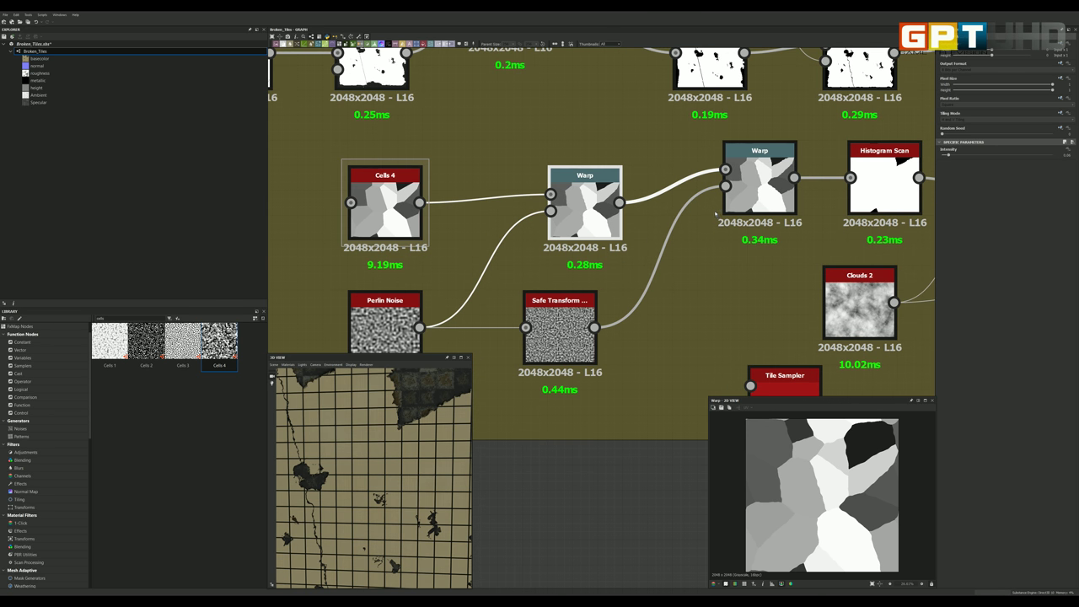
{"action": "scroll", "coordinate": [750, 462], "scroll_direction": "up", "scroll_amount": 3}
{"action": "scroll", "coordinate": [795, 448], "scroll_direction": "up", "scroll_amount": 2}
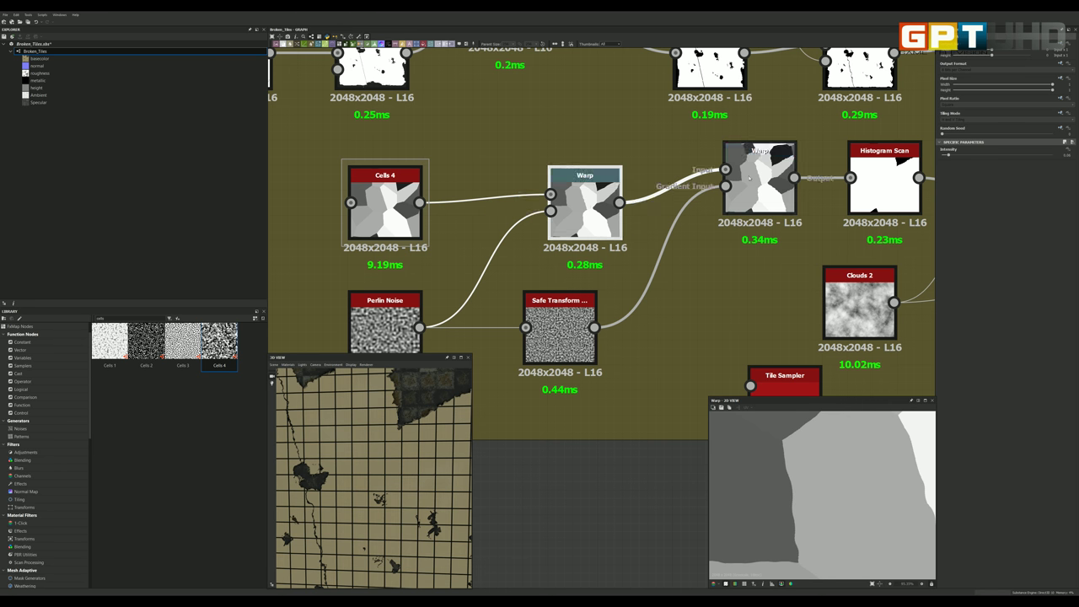
{"action": "scroll", "coordinate": [751, 230], "scroll_direction": "down", "scroll_amount": 3}
{"action": "scroll", "coordinate": [750, 229], "scroll_direction": "up", "scroll_amount": 3}
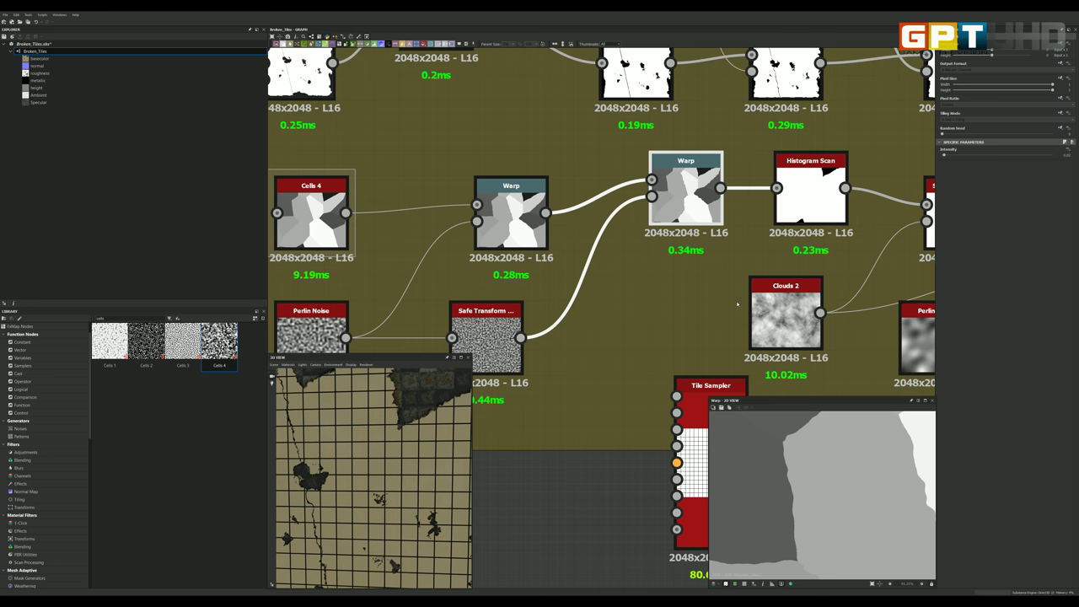
{"action": "scroll", "coordinate": [807, 503], "scroll_direction": "up", "scroll_amount": 2}
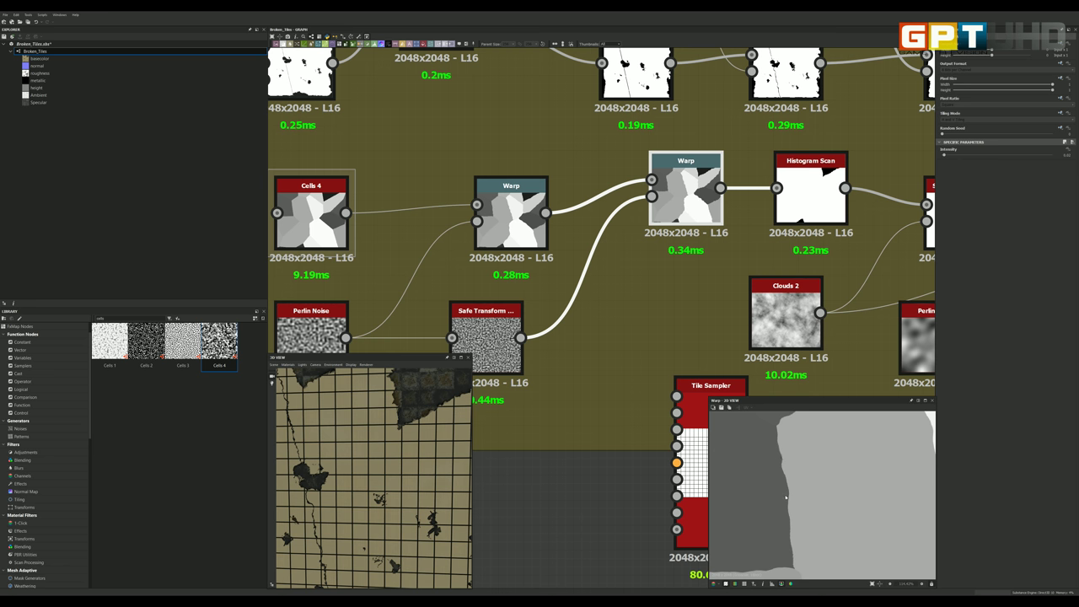
{"action": "scroll", "coordinate": [786, 497], "scroll_direction": "down", "scroll_amount": 2}
{"action": "scroll", "coordinate": [797, 474], "scroll_direction": "down", "scroll_amount": 2}
{"action": "scroll", "coordinate": [807, 452], "scroll_direction": "down", "scroll_amount": 2}
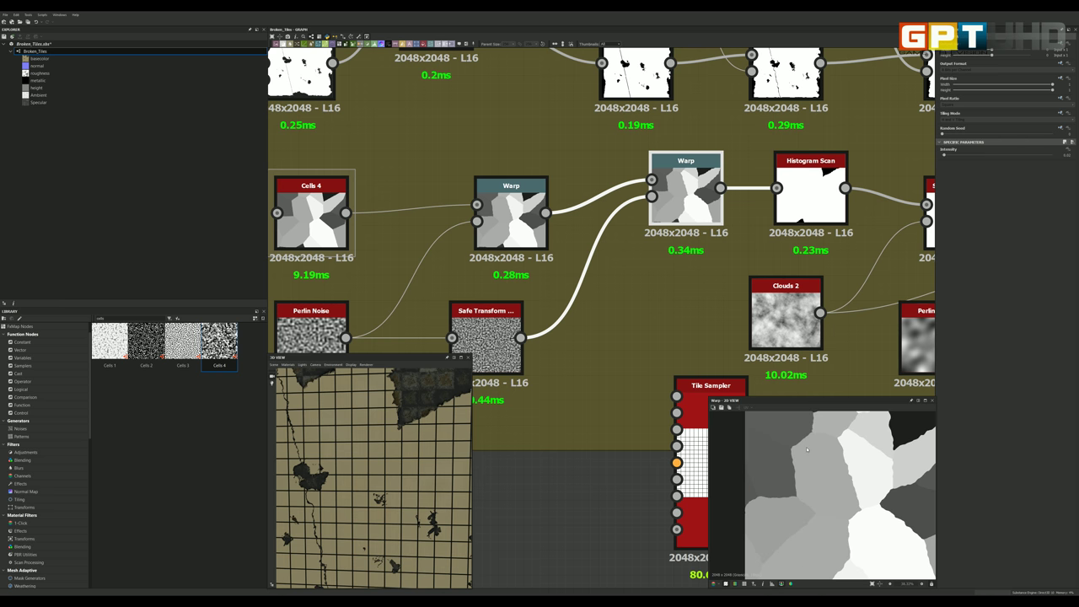
{"action": "scroll", "coordinate": [807, 451], "scroll_direction": "down", "scroll_amount": 2}
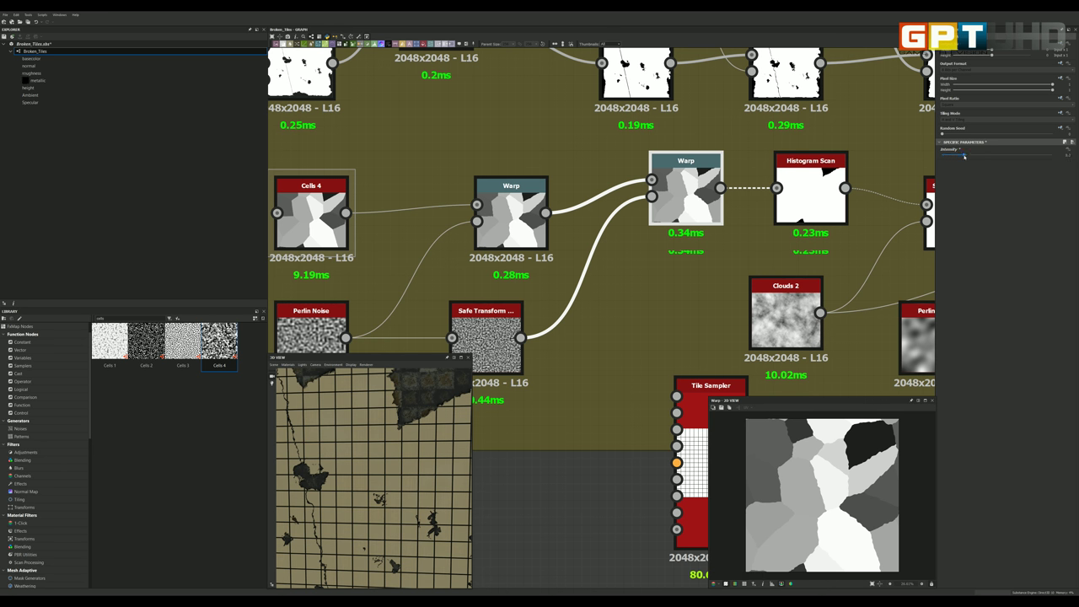
{"action": "left_click_drag", "start_coordinate": [944, 155], "coordinate": [970, 156]}
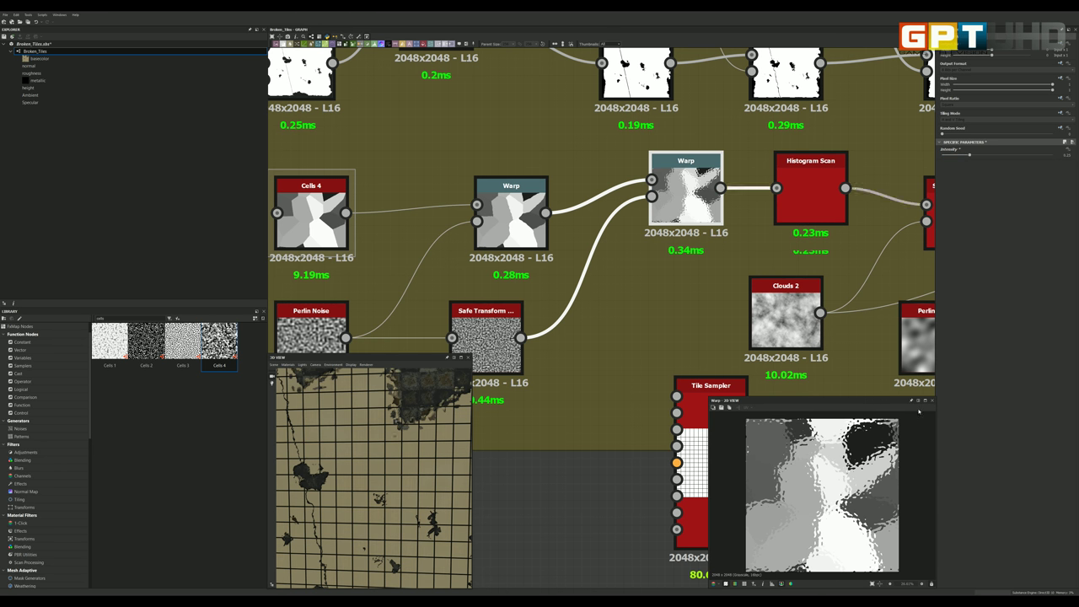
{"action": "scroll", "coordinate": [476, 401], "scroll_direction": "up", "scroll_amount": 2}
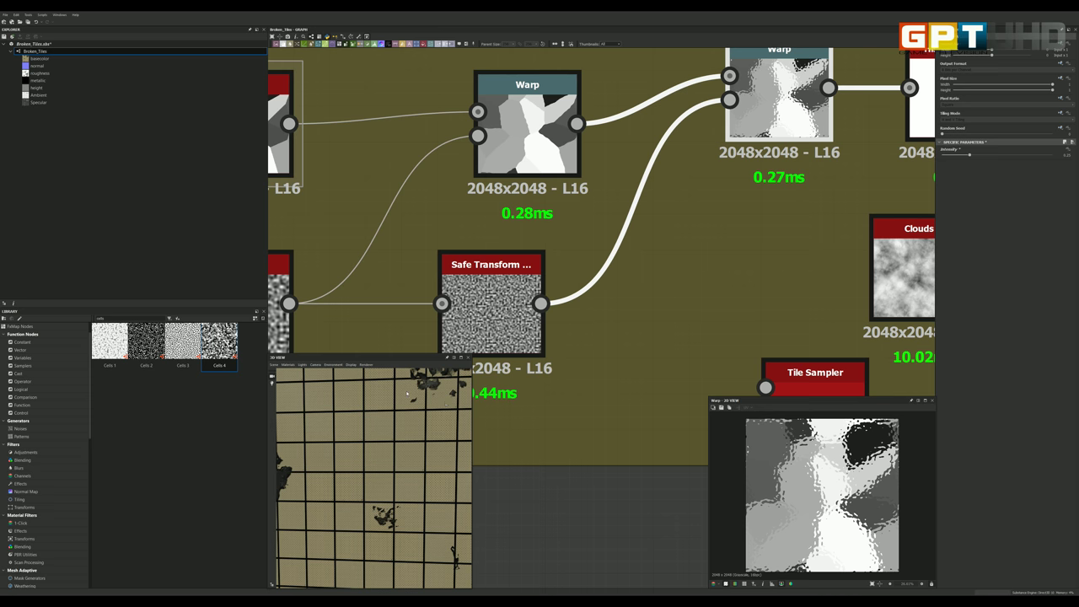
{"action": "left_click_drag", "start_coordinate": [413, 393], "coordinate": [422, 401]}
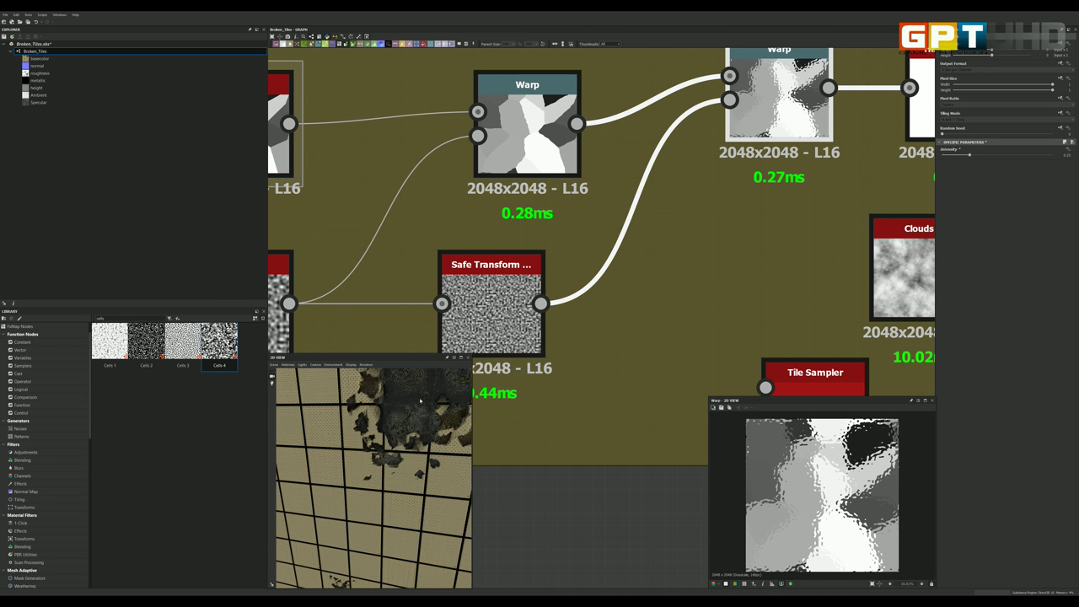
{"action": "left_click_drag", "start_coordinate": [431, 400], "coordinate": [446, 404]}
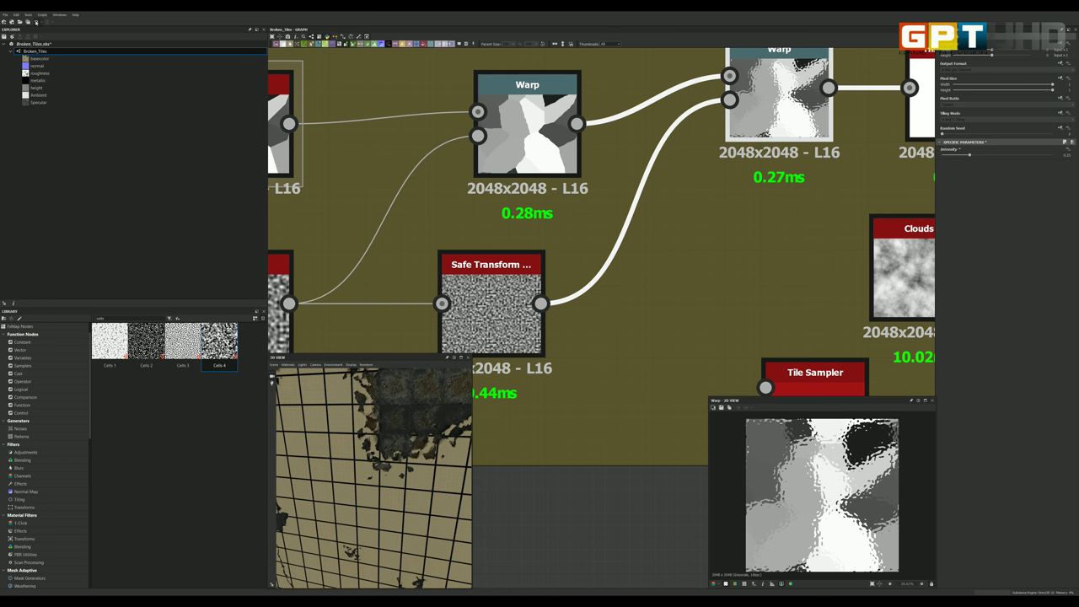
{"action": "left_click_drag", "start_coordinate": [970, 154], "coordinate": [944, 154]}
{"action": "scroll", "coordinate": [679, 188], "scroll_direction": "down", "scroll_amount": 3}
{"action": "scroll", "coordinate": [679, 188], "scroll_direction": "down", "scroll_amount": 2}
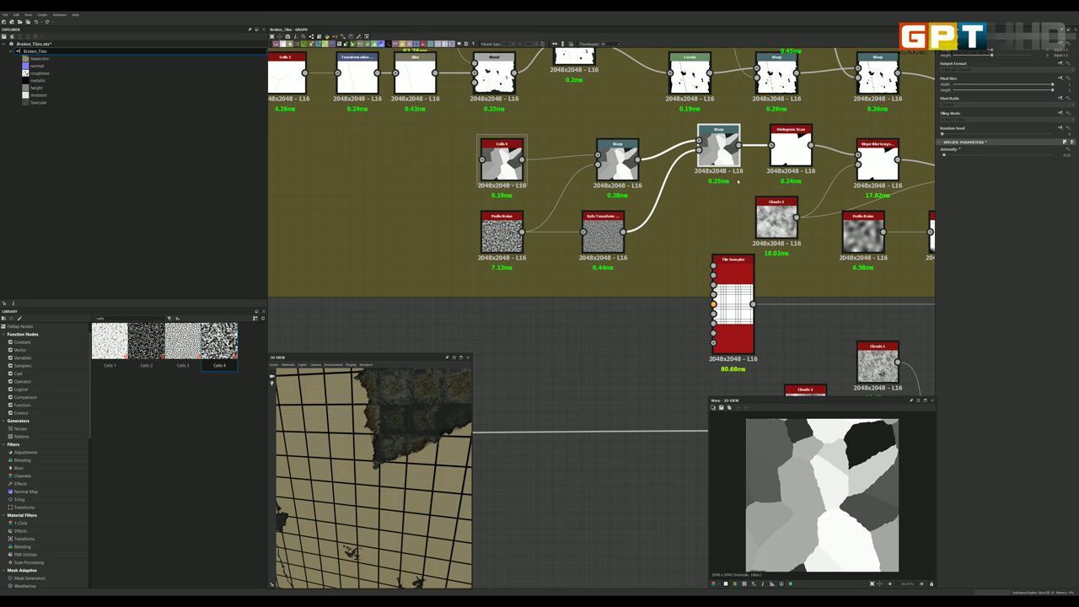
{"action": "scroll", "coordinate": [911, 144], "scroll_direction": "up", "scroll_amount": 2}
{"action": "scroll", "coordinate": [718, 136], "scroll_direction": "up", "scroll_amount": 3}
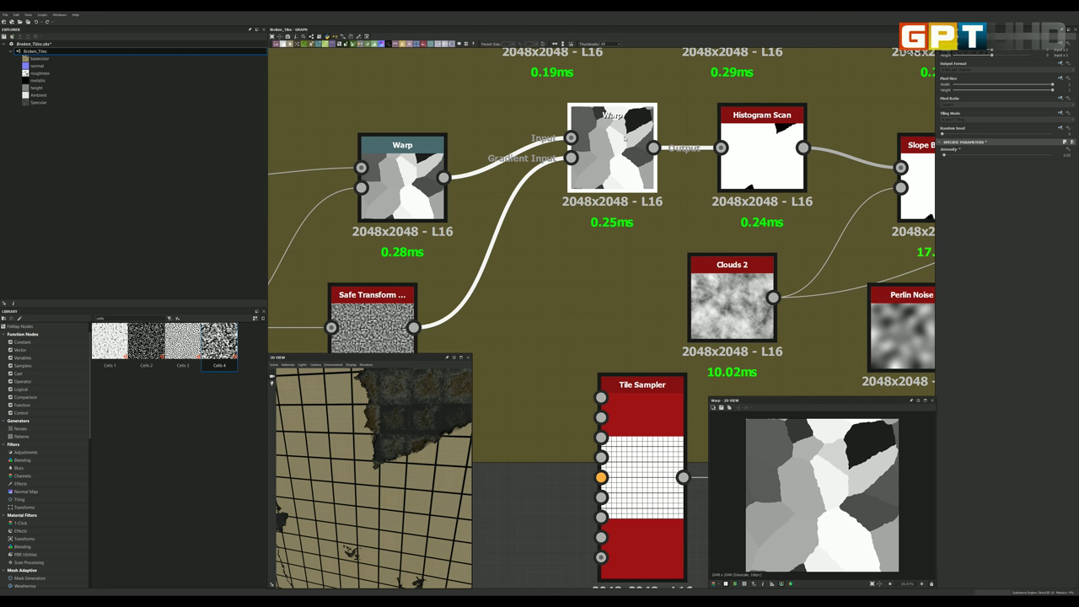
{"action": "scroll", "coordinate": [624, 139], "scroll_direction": "down", "scroll_amount": 4}
{"action": "scroll", "coordinate": [605, 144], "scroll_direction": "up", "scroll_amount": 3}
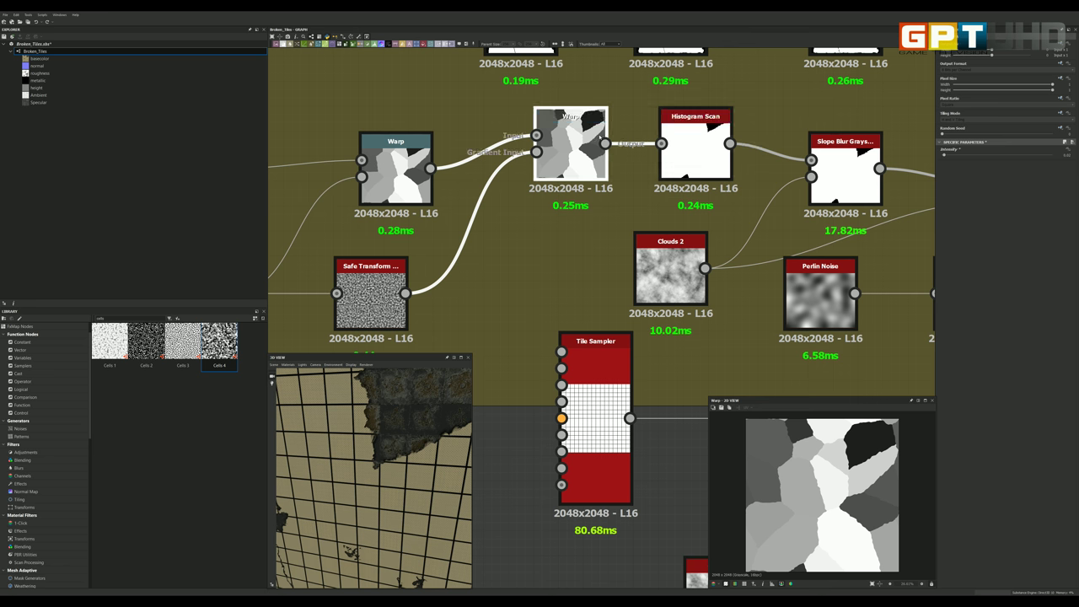
Step: Set the Histogram Scan's Contrast to its maximum
{"action": "left_click", "coordinate": [695, 142]}
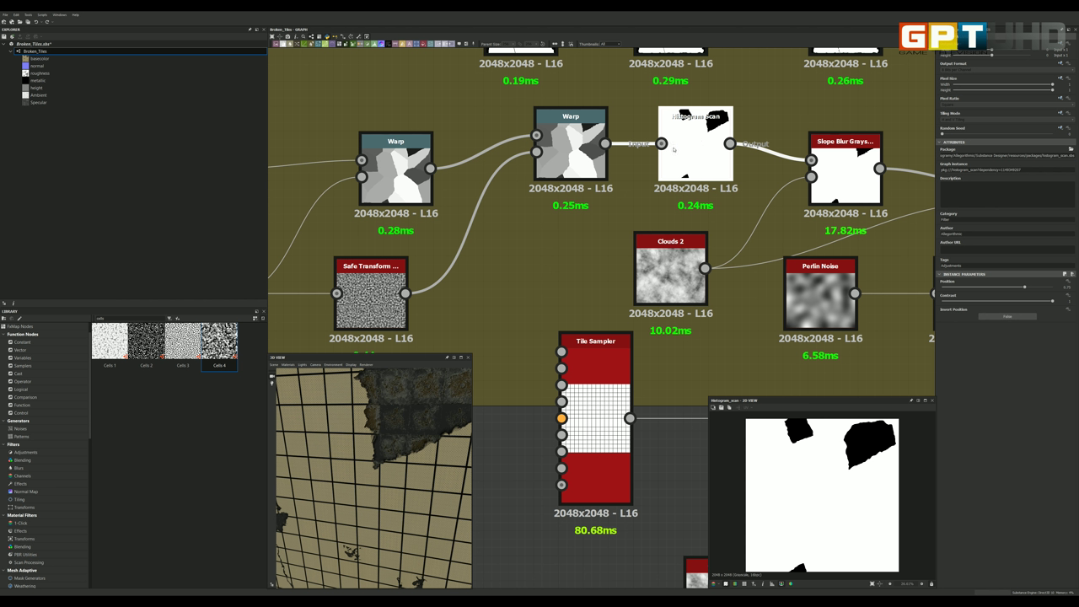
{"action": "scroll", "coordinate": [873, 440], "scroll_direction": "up", "scroll_amount": 2}
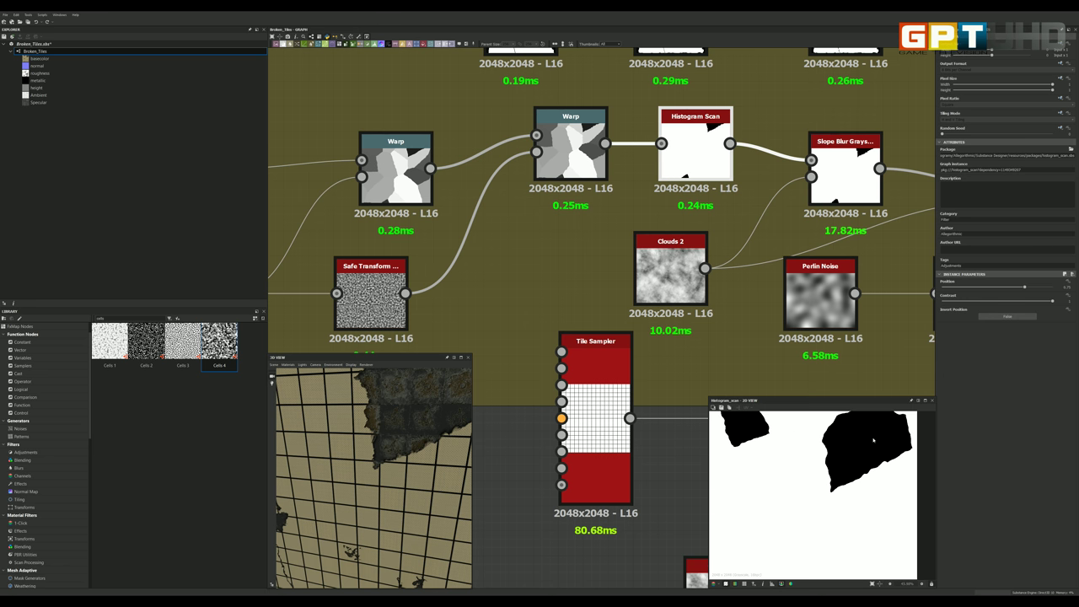
{"action": "scroll", "coordinate": [875, 435], "scroll_direction": "down", "scroll_amount": 2}
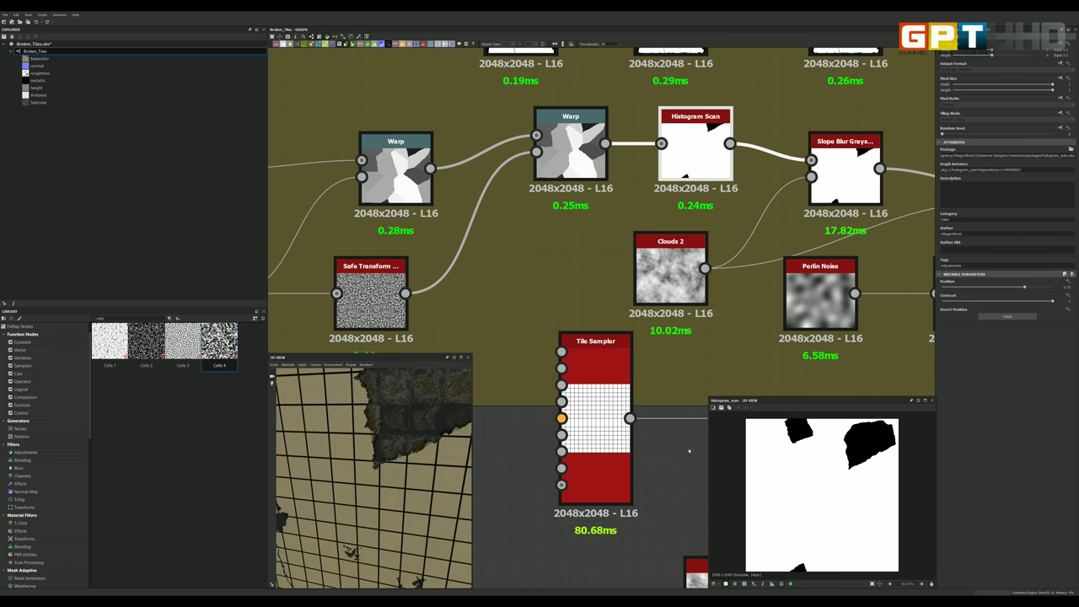
{"action": "scroll", "coordinate": [406, 409], "scroll_direction": "down", "scroll_amount": 5}
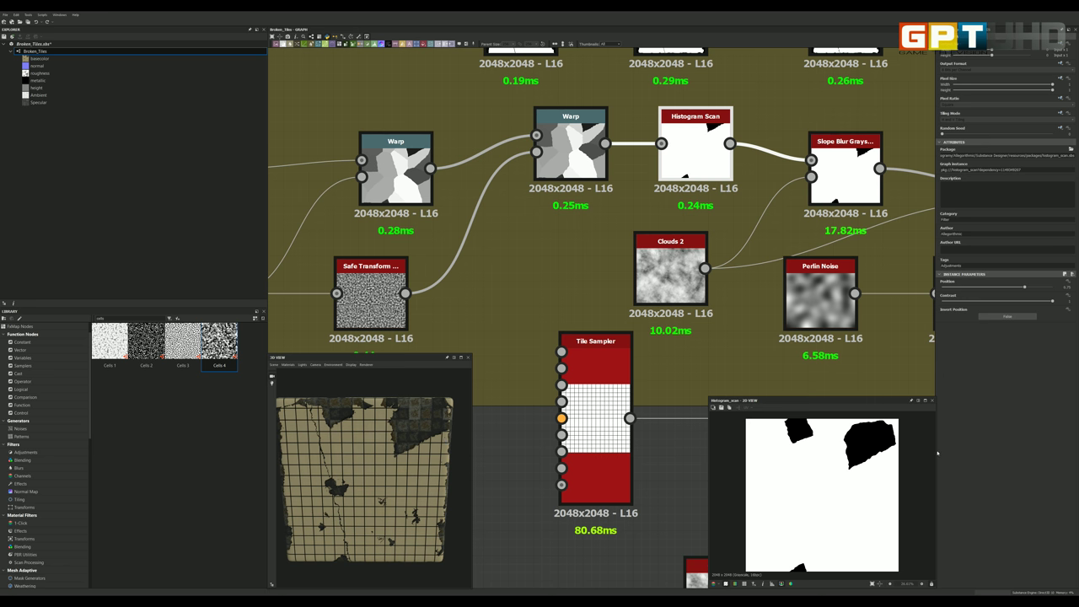
{"action": "scroll", "coordinate": [894, 445], "scroll_direction": "up", "scroll_amount": 2}
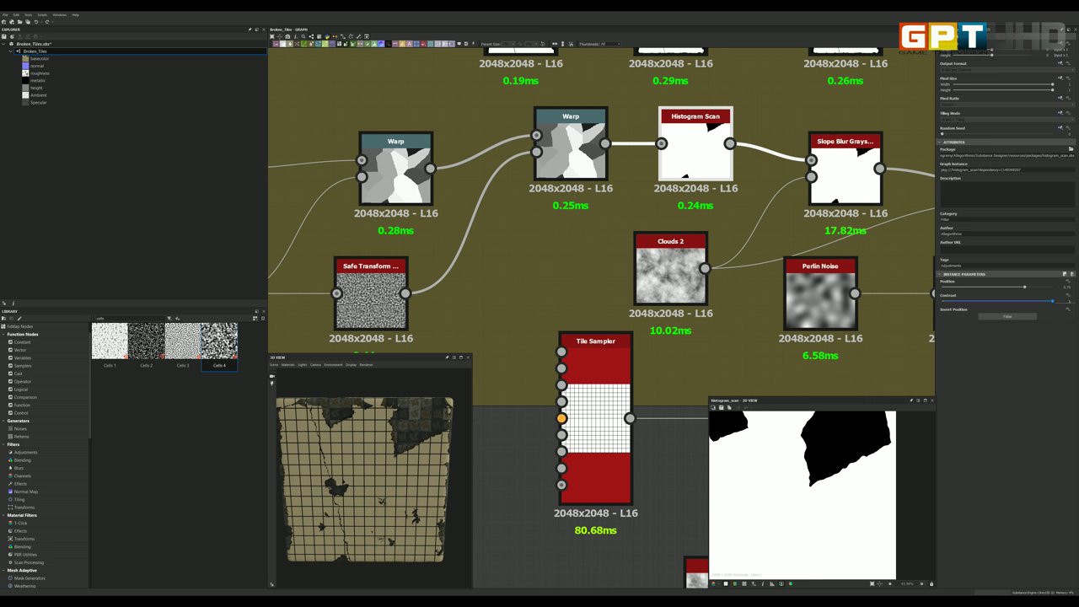
{"action": "left_click_drag", "start_coordinate": [952, 300], "coordinate": [1053, 301]}
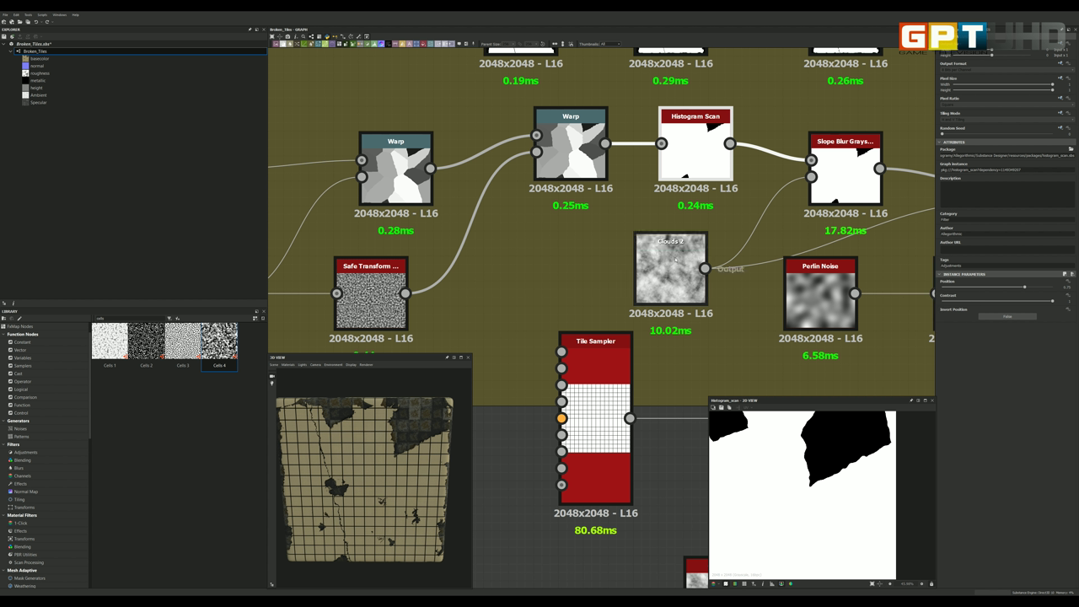
{"action": "scroll", "coordinate": [675, 262], "scroll_direction": "down", "scroll_amount": 3}
{"action": "scroll", "coordinate": [731, 250], "scroll_direction": "up", "scroll_amount": 2}
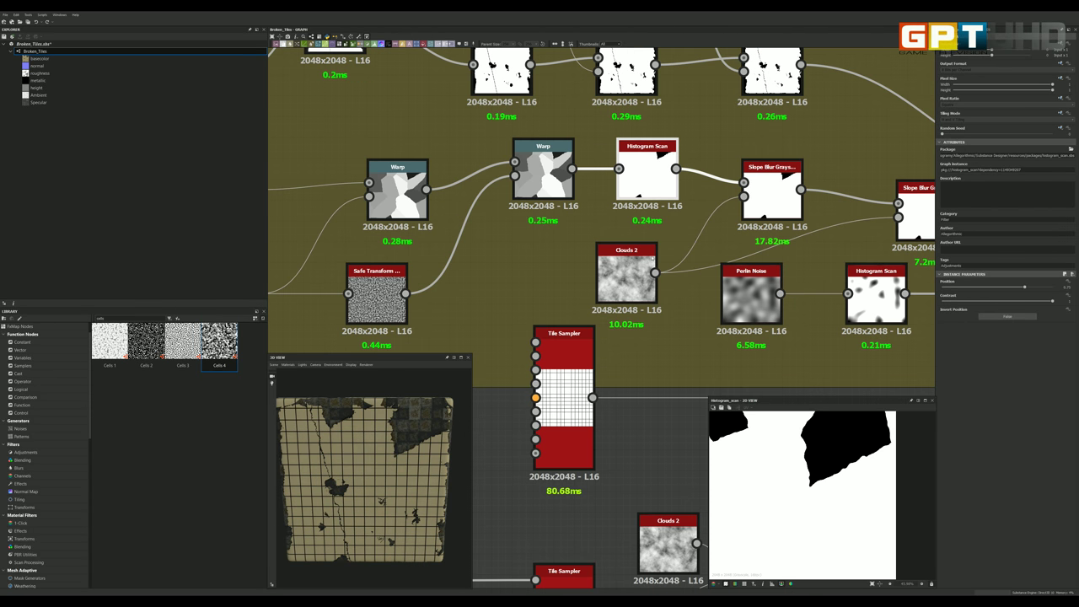
Step: Inspect the soft Clouds 2 noise that feeds the Slope Blur Grayscale nodes
{"action": "left_click", "coordinate": [625, 274]}
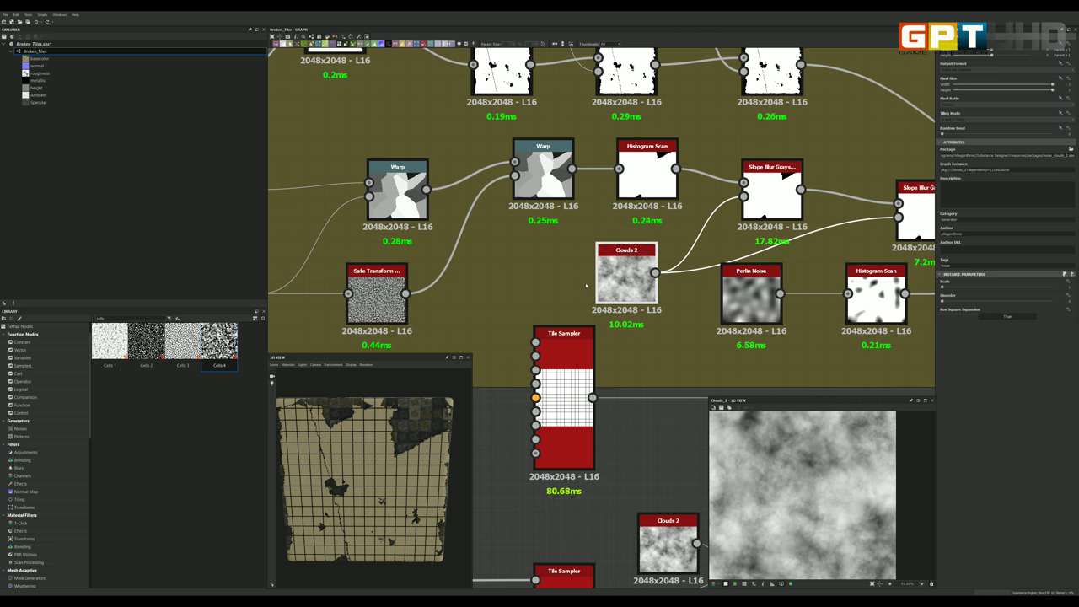
{"action": "scroll", "coordinate": [625, 274], "scroll_direction": "down", "scroll_amount": 2}
{"action": "scroll", "coordinate": [530, 279], "scroll_direction": "up", "scroll_amount": 3}
{"action": "scroll", "coordinate": [531, 279], "scroll_direction": "up", "scroll_amount": 2}
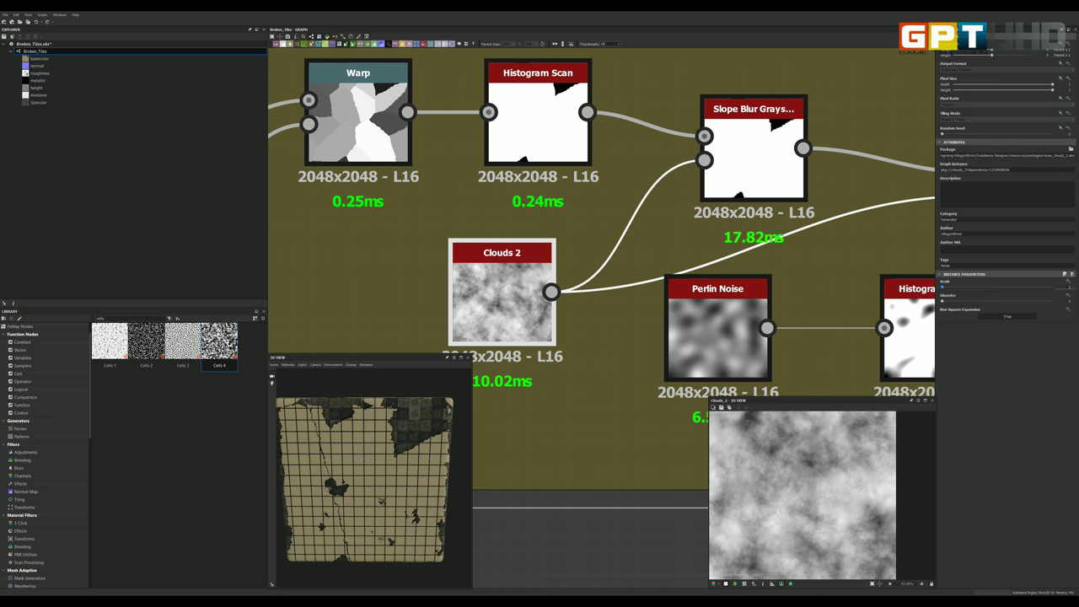
{"action": "scroll", "coordinate": [691, 285], "scroll_direction": "down", "scroll_amount": 5}
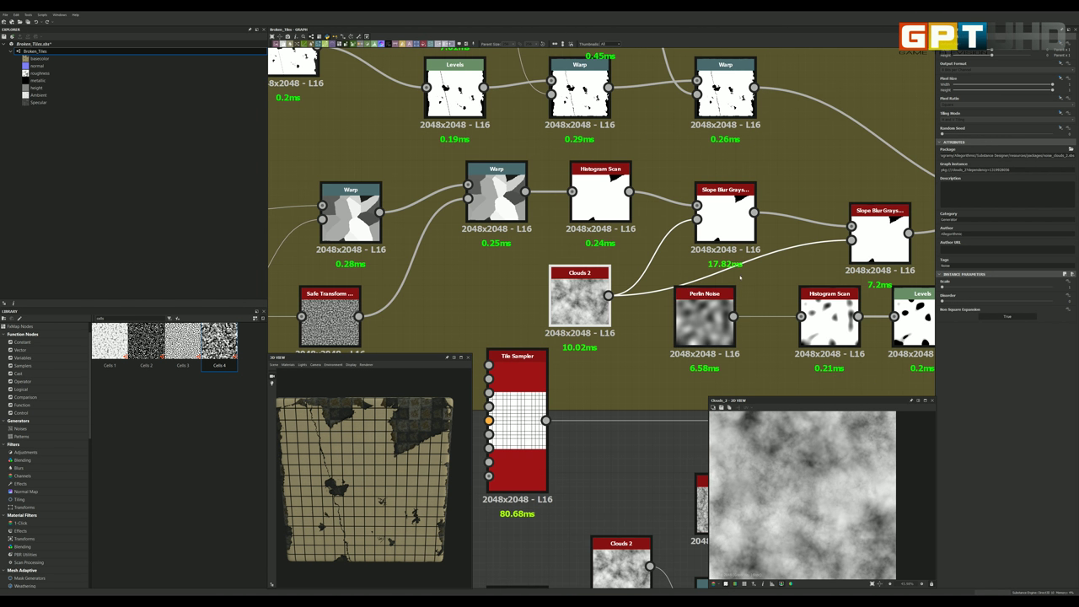
{"action": "scroll", "coordinate": [690, 285], "scroll_direction": "up", "scroll_amount": 4}
{"action": "scroll", "coordinate": [690, 285], "scroll_direction": "down", "scroll_amount": 5}
{"action": "scroll", "coordinate": [672, 237], "scroll_direction": "up", "scroll_amount": 4}
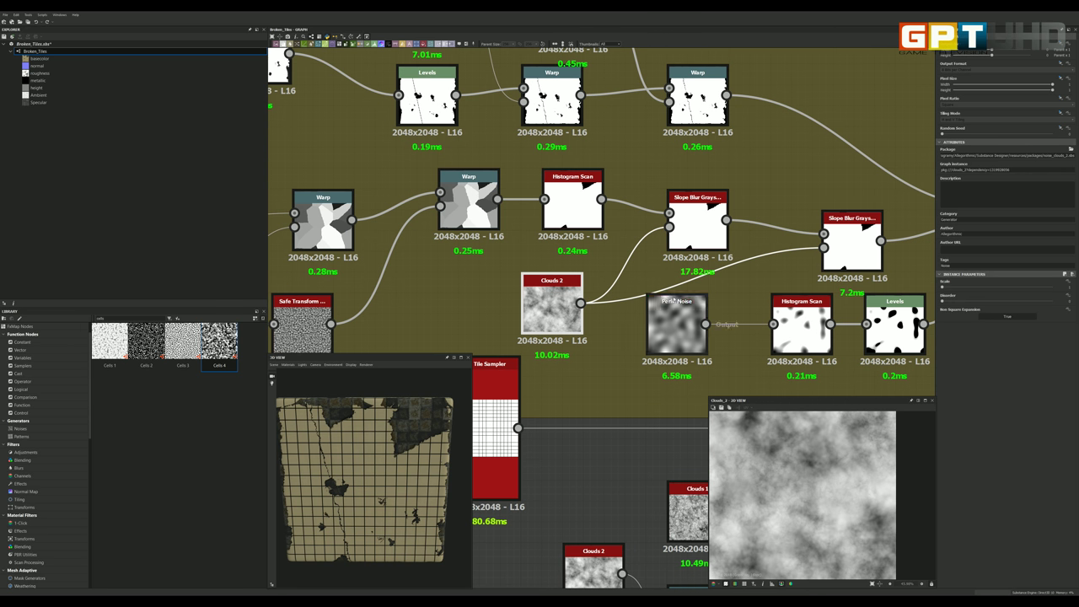
Step: Review the Slope Blur Grayscale's Samples, Intensity and available modes after checking the Histogram Scan
{"action": "double_click", "coordinate": [573, 197]}
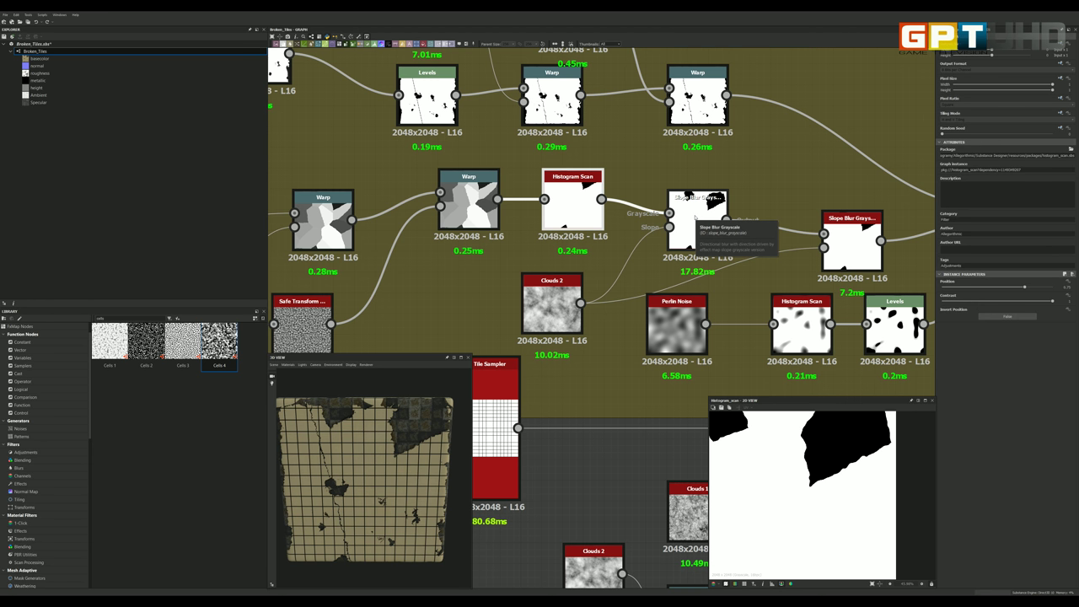
{"action": "double_click", "coordinate": [696, 217]}
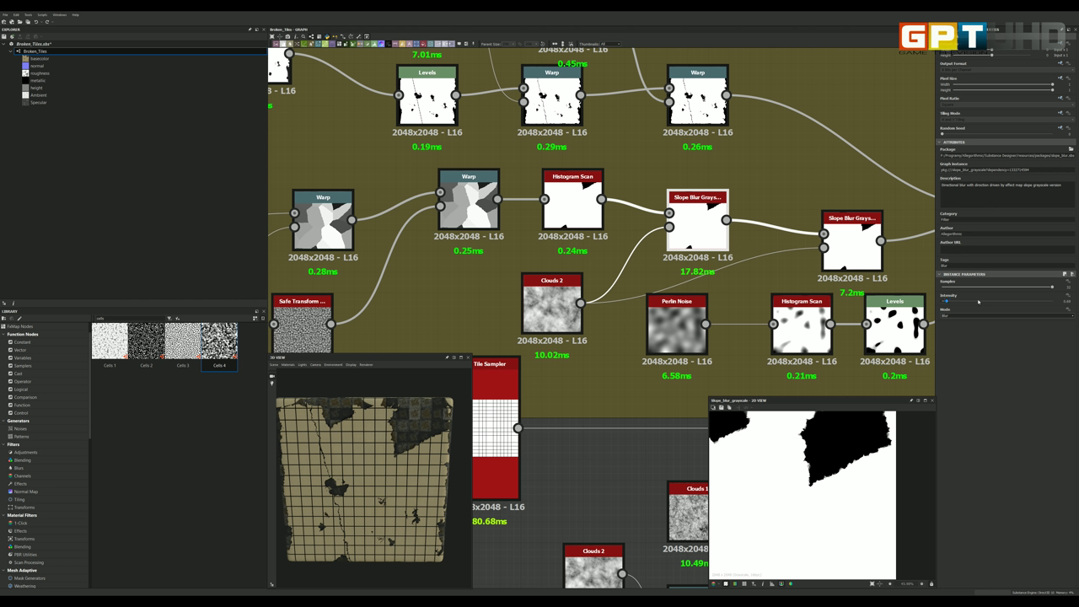
{"action": "left_click_drag", "start_coordinate": [1053, 287], "coordinate": [1052, 288]}
{"action": "left_click", "coordinate": [1053, 287]}
{"action": "left_click_drag", "start_coordinate": [1062, 305], "coordinate": [1067, 302]}
{"action": "key", "text": "Tab"}
{"action": "left_click", "coordinate": [959, 318]}
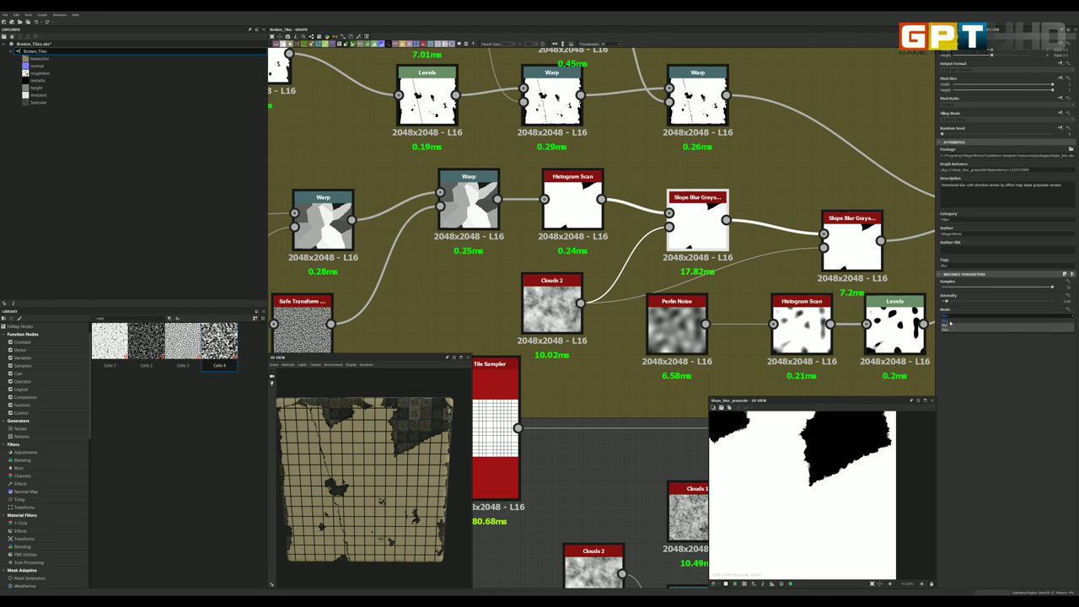
Step: Compare the Histogram Scan and Slope Blur results up close, then preview the Perlin Noise
{"action": "scroll", "coordinate": [885, 456], "scroll_direction": "up", "scroll_amount": 2}
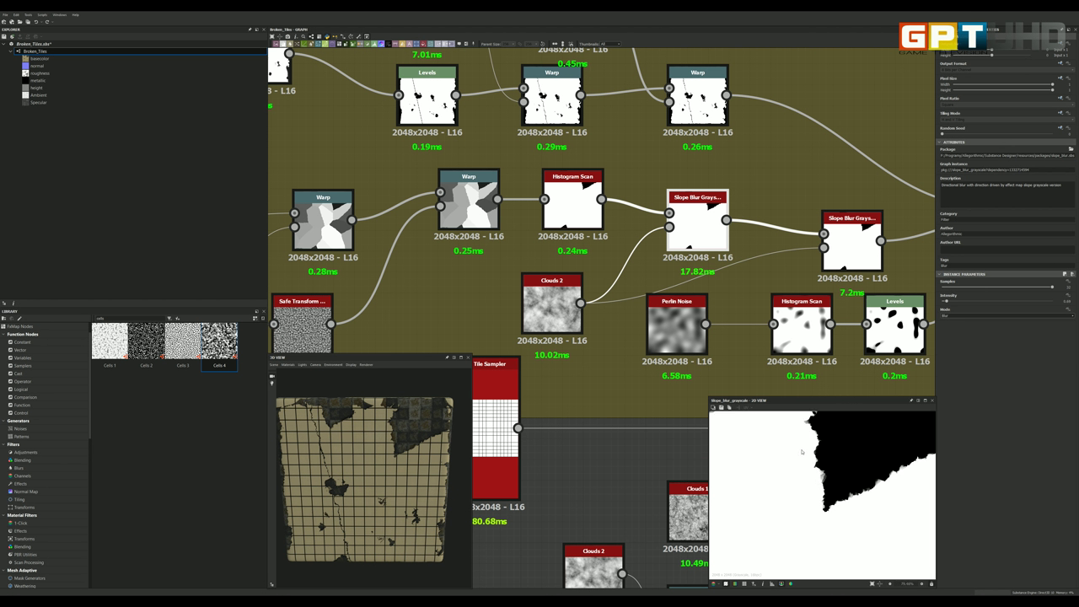
{"action": "scroll", "coordinate": [885, 456], "scroll_direction": "up", "scroll_amount": 1}
{"action": "double_click", "coordinate": [571, 205]}
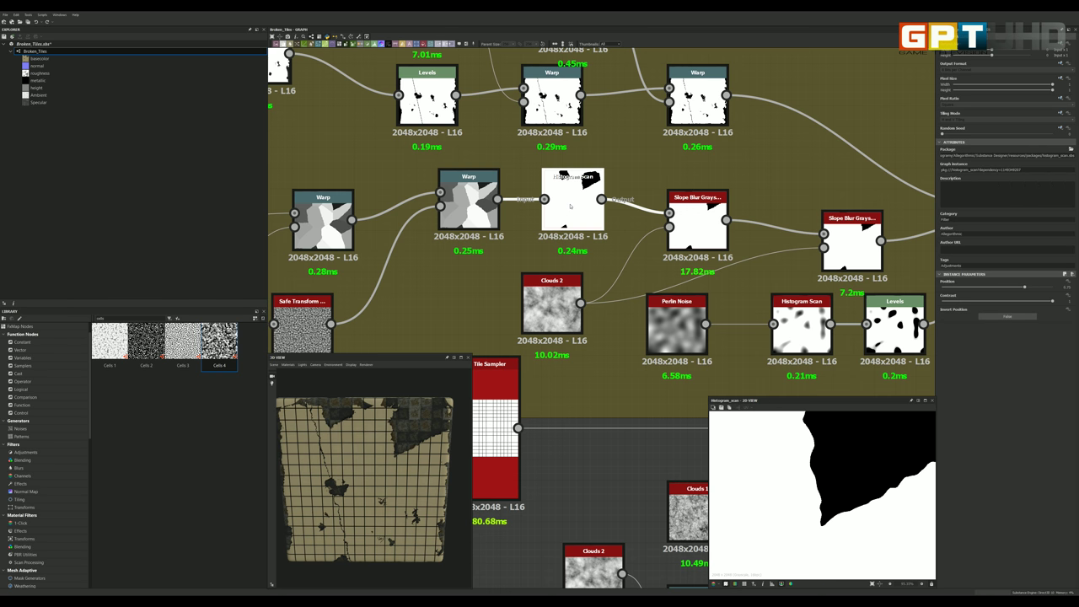
{"action": "scroll", "coordinate": [816, 458], "scroll_direction": "up", "scroll_amount": 2}
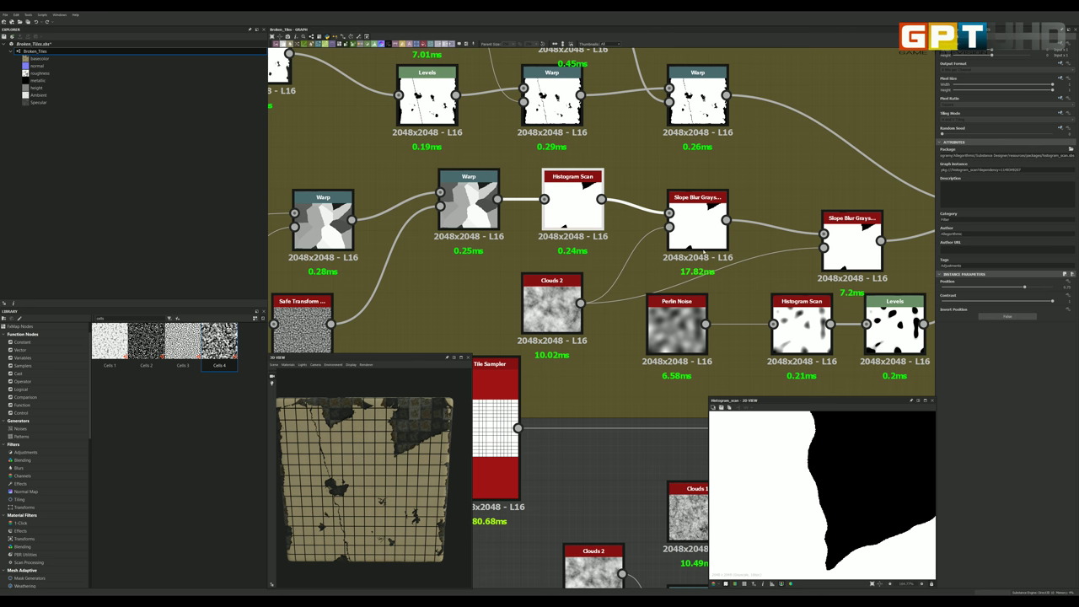
{"action": "double_click", "coordinate": [697, 226]}
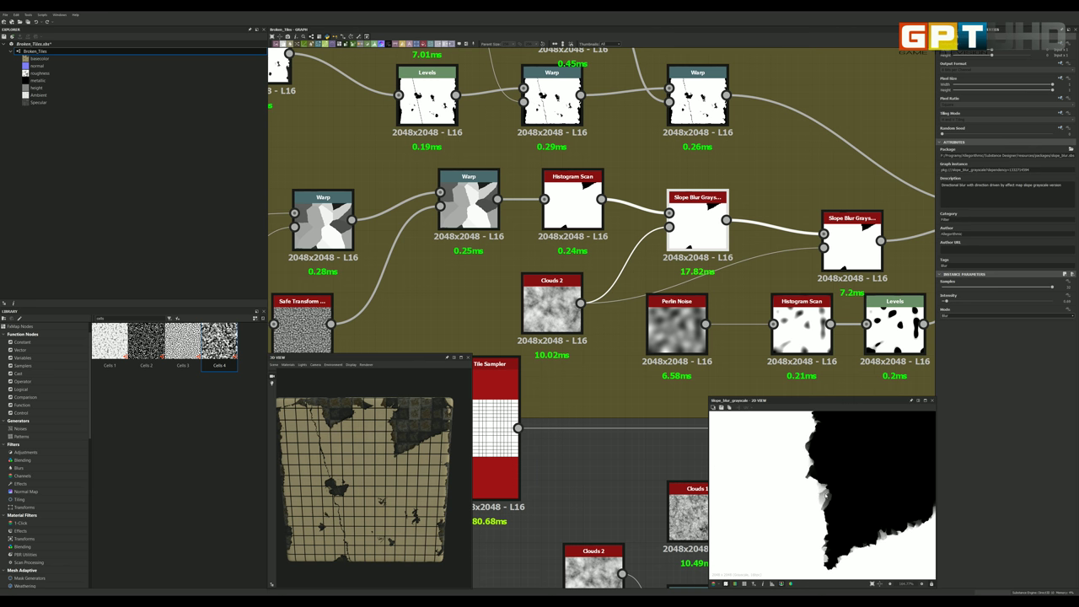
{"action": "scroll", "coordinate": [883, 495], "scroll_direction": "down", "scroll_amount": 3}
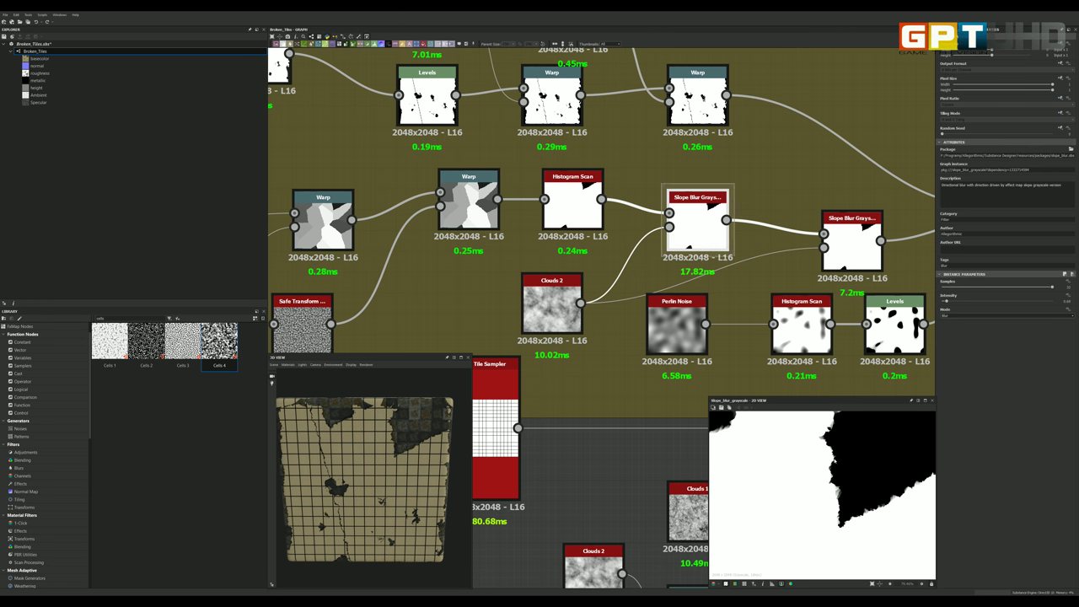
{"action": "middle_click_drag", "start_coordinate": [844, 452], "coordinate": [793, 452]}
{"action": "scroll", "coordinate": [908, 450], "scroll_direction": "up", "scroll_amount": 2}
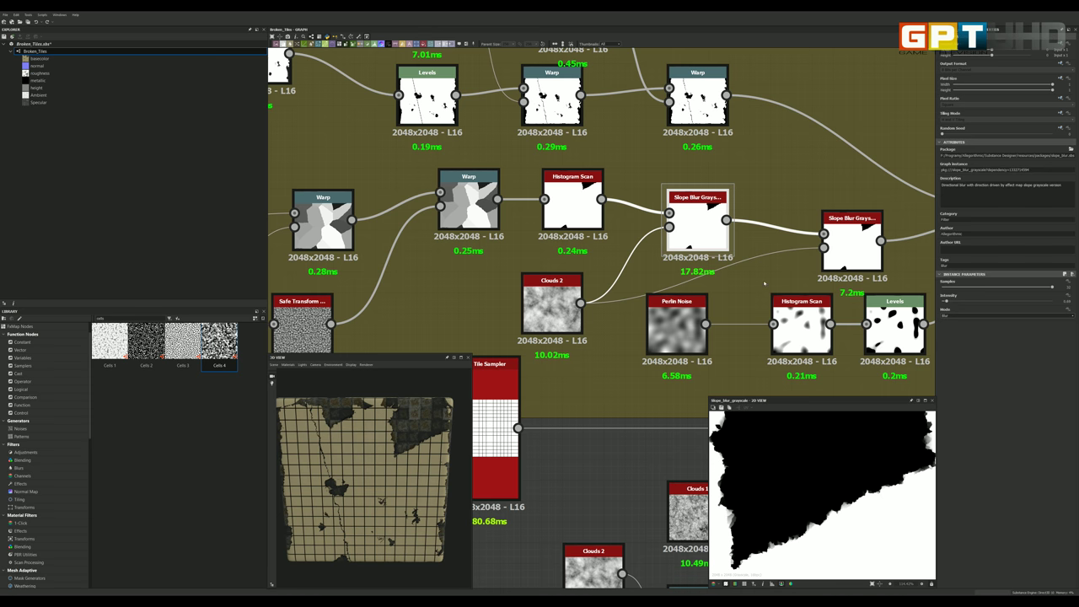
{"action": "scroll", "coordinate": [721, 282], "scroll_direction": "down", "scroll_amount": 3}
{"action": "scroll", "coordinate": [631, 304], "scroll_direction": "up", "scroll_amount": 2}
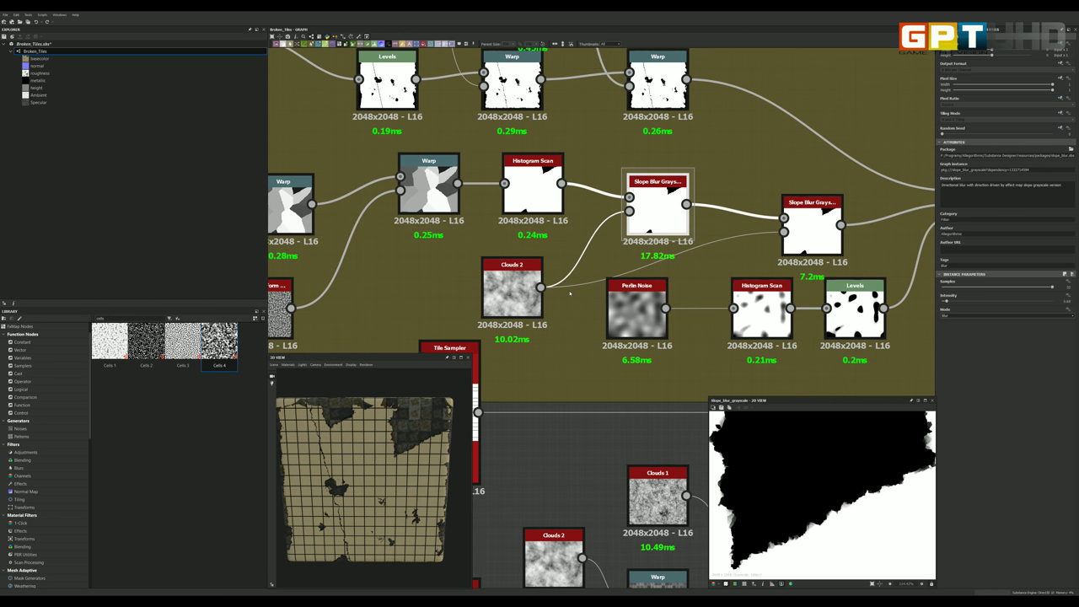
{"action": "scroll", "coordinate": [630, 306], "scroll_direction": "up", "scroll_amount": 1}
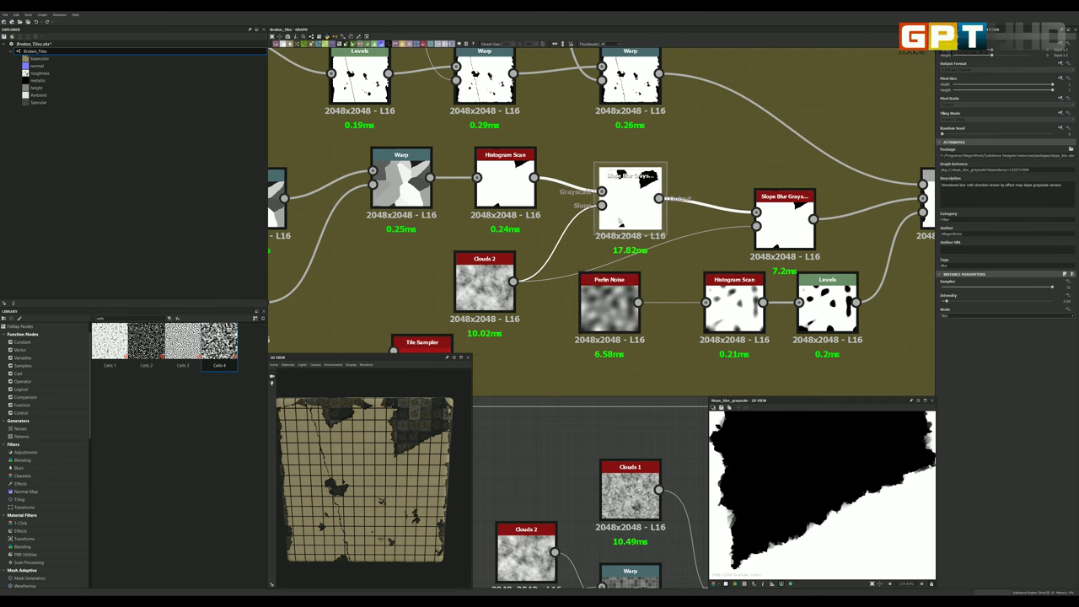
{"action": "left_click", "coordinate": [609, 304]}
Step: Compare the finer and blurrier Perlin Noise outputs in the 2D view
{"action": "scroll", "coordinate": [582, 329], "scroll_direction": "down", "scroll_amount": 2}
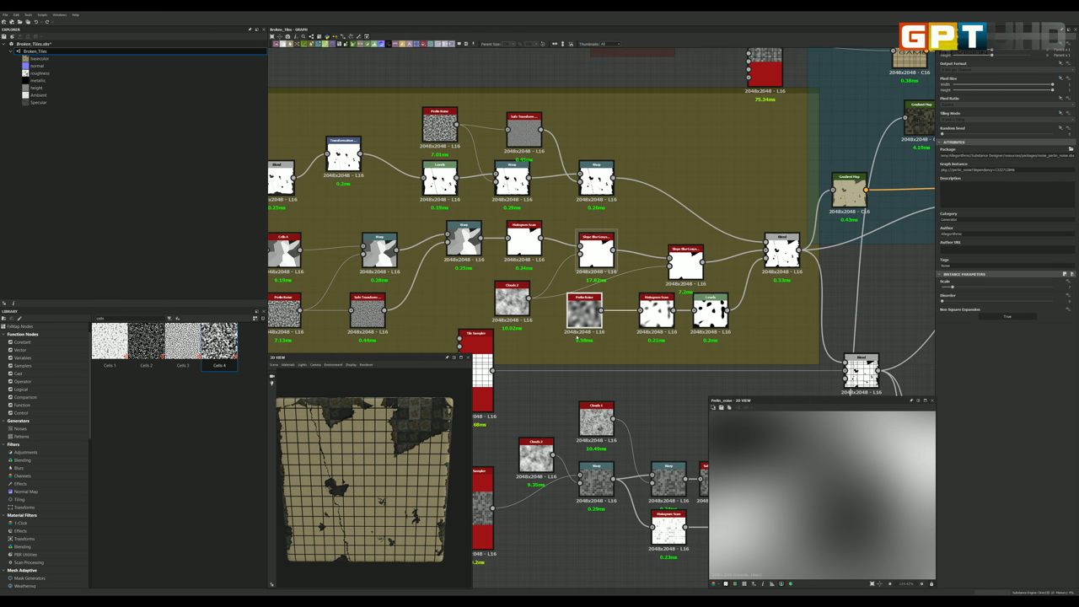
{"action": "scroll", "coordinate": [616, 327], "scroll_direction": "up", "scroll_amount": 3}
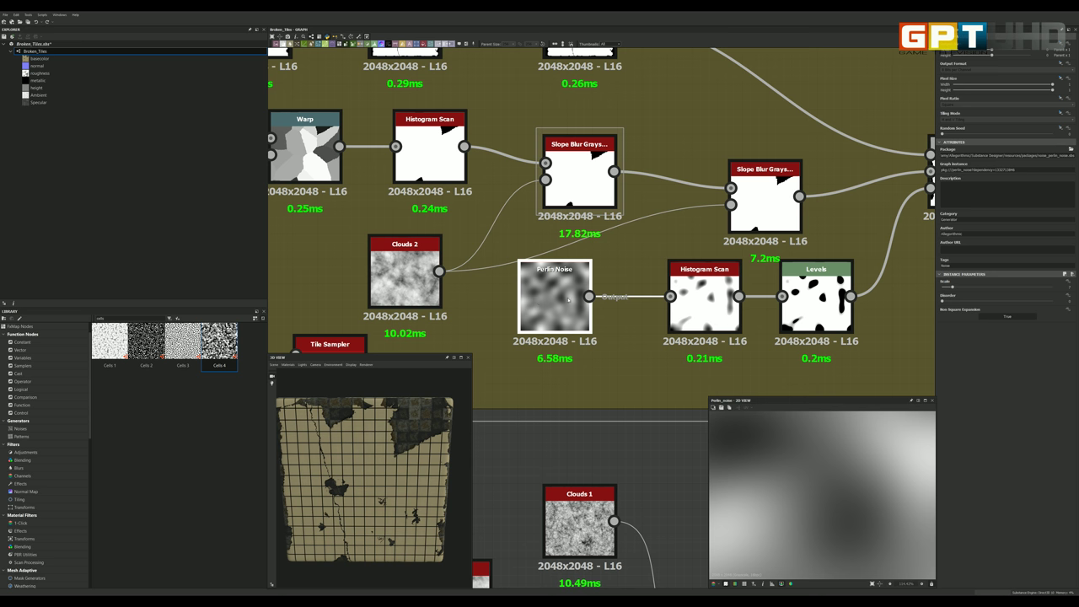
{"action": "scroll", "coordinate": [563, 296], "scroll_direction": "down", "scroll_amount": 2}
{"action": "scroll", "coordinate": [559, 297], "scroll_direction": "down", "scroll_amount": 1}
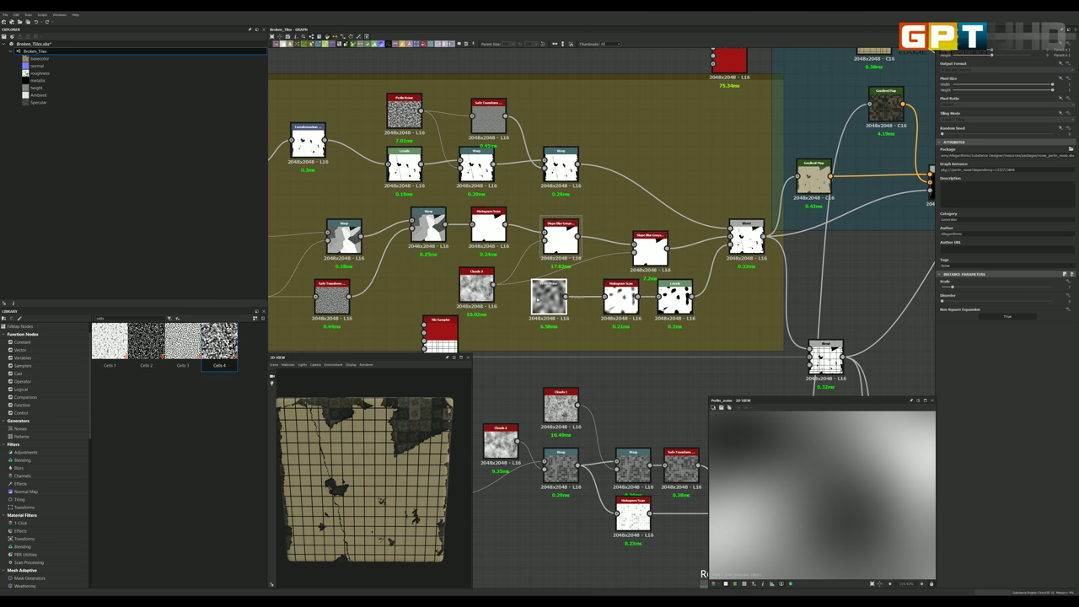
{"action": "scroll", "coordinate": [556, 298], "scroll_direction": "down", "scroll_amount": 1}
{"action": "scroll", "coordinate": [337, 296], "scroll_direction": "up", "scroll_amount": 1}
{"action": "scroll", "coordinate": [337, 296], "scroll_direction": "up", "scroll_amount": 2}
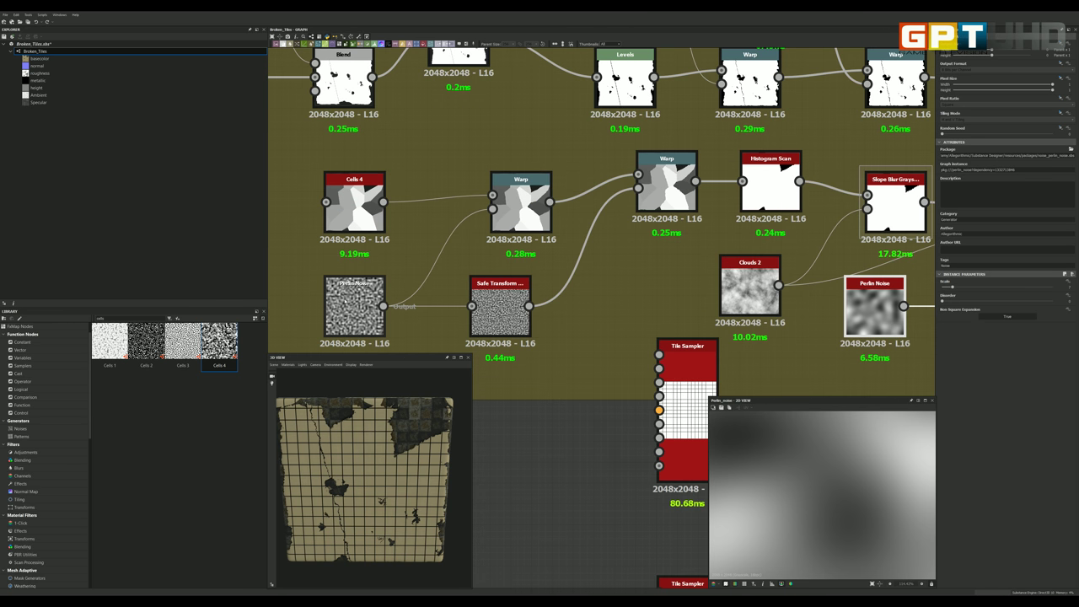
{"action": "left_click", "coordinate": [349, 304]}
{"action": "scroll", "coordinate": [350, 304], "scroll_direction": "down", "scroll_amount": 2}
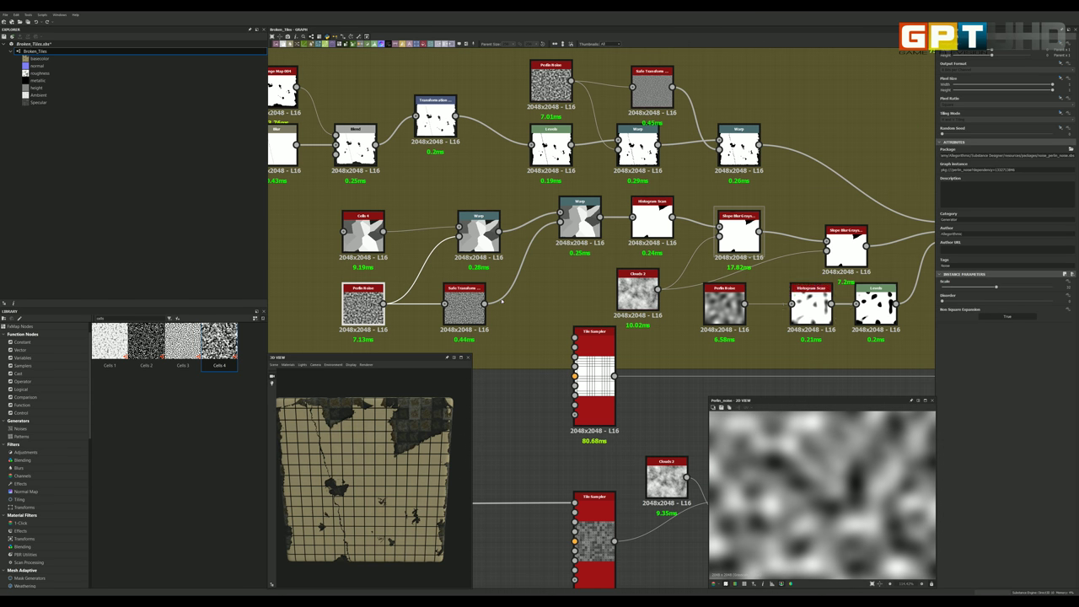
{"action": "scroll", "coordinate": [666, 305], "scroll_direction": "up", "scroll_amount": 1}
{"action": "scroll", "coordinate": [666, 305], "scroll_direction": "up", "scroll_amount": 2}
{"action": "scroll", "coordinate": [666, 305], "scroll_direction": "down", "scroll_amount": 2}
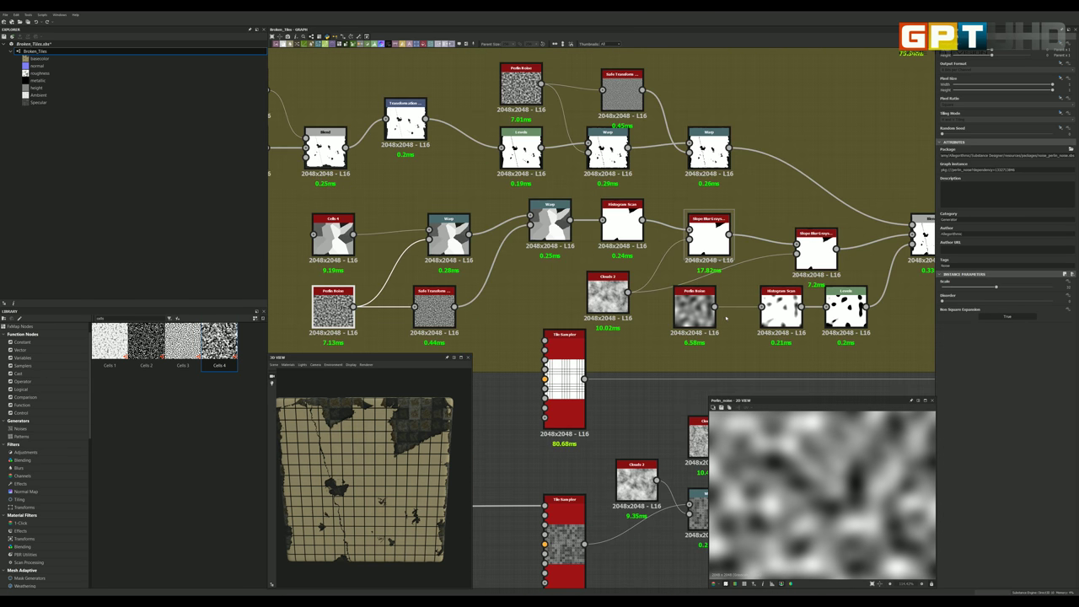
{"action": "scroll", "coordinate": [666, 306], "scroll_direction": "down", "scroll_amount": 1}
{"action": "scroll", "coordinate": [675, 309], "scroll_direction": "up", "scroll_amount": 2}
{"action": "scroll", "coordinate": [680, 312], "scroll_direction": "up", "scroll_amount": 1}
{"action": "left_click_drag", "start_coordinate": [997, 288], "coordinate": [949, 288]}
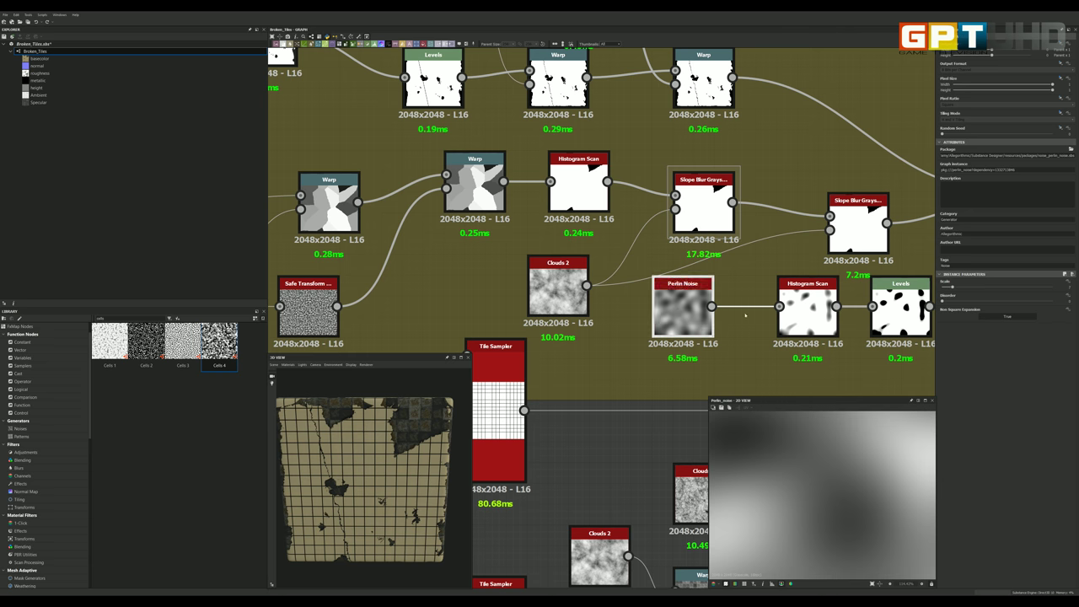
{"action": "scroll", "coordinate": [911, 328], "scroll_direction": "up", "scroll_amount": 2}
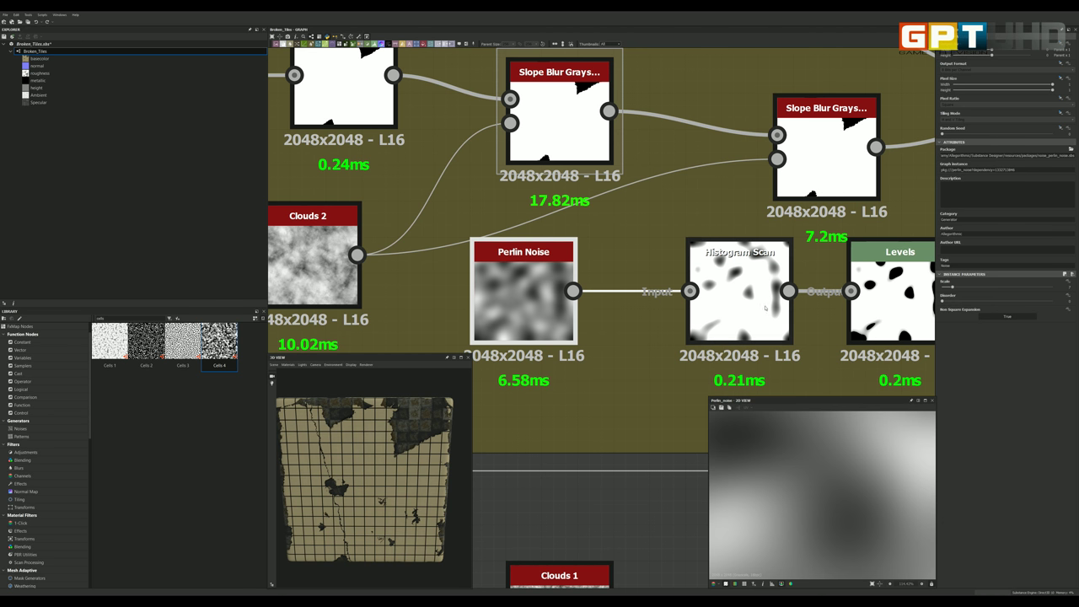
{"action": "scroll", "coordinate": [712, 301], "scroll_direction": "down", "scroll_amount": 3}
{"action": "scroll", "coordinate": [712, 300], "scroll_direction": "up", "scroll_amount": 3}
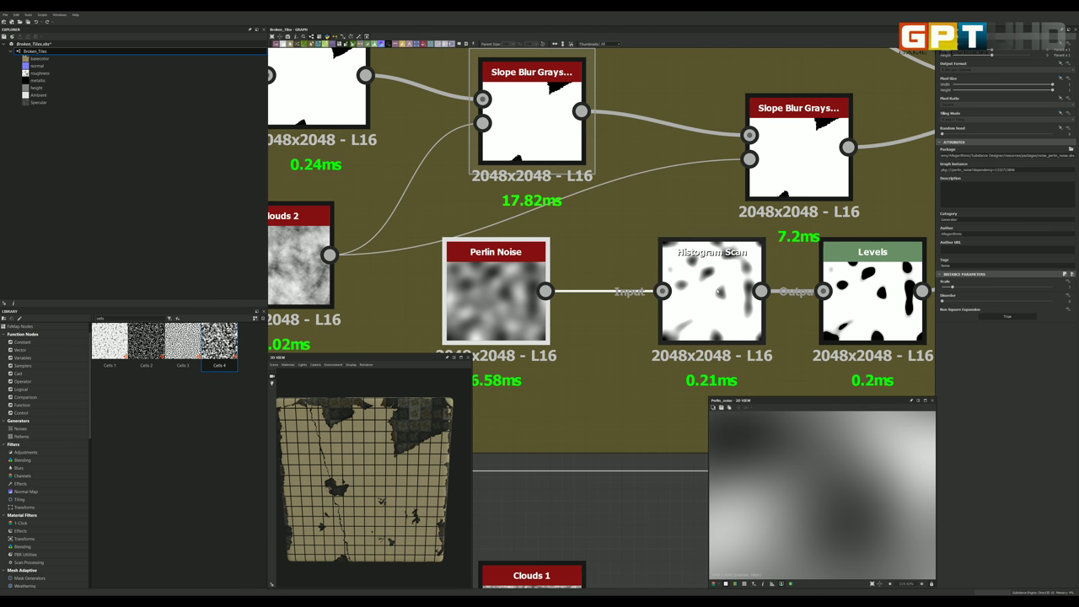
Step: Preview the Histogram Scan output fitted to the 2D view panel
{"action": "double_click", "coordinate": [709, 288]}
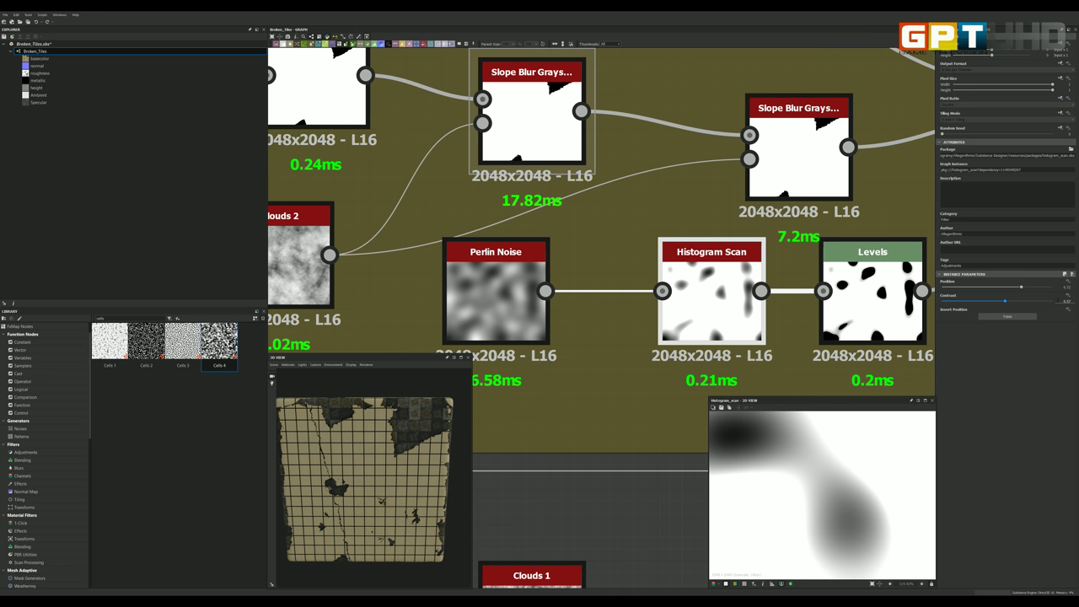
{"action": "scroll", "coordinate": [817, 511], "scroll_direction": "down", "scroll_amount": 3}
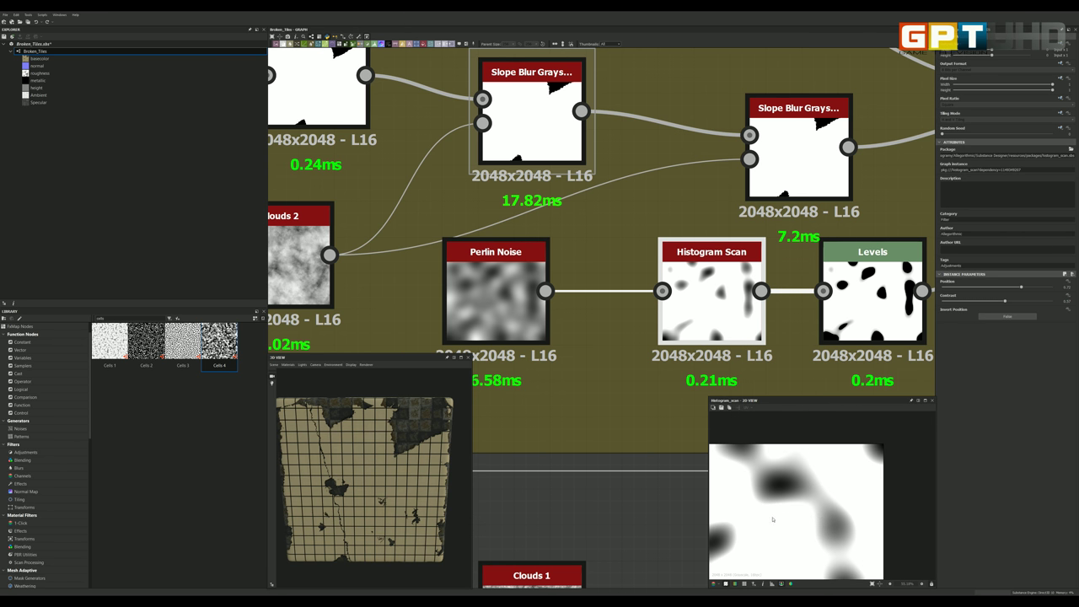
{"action": "scroll", "coordinate": [771, 506], "scroll_direction": "down", "scroll_amount": 1}
{"action": "key", "text": "f"}
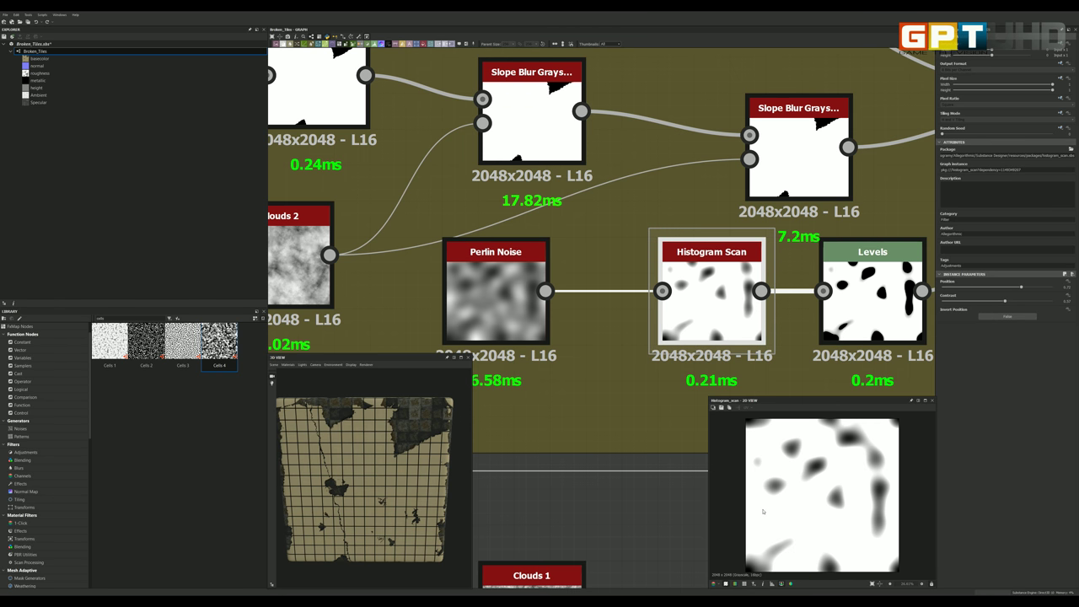
{"action": "scroll", "coordinate": [775, 496], "scroll_direction": "up", "scroll_amount": 3}
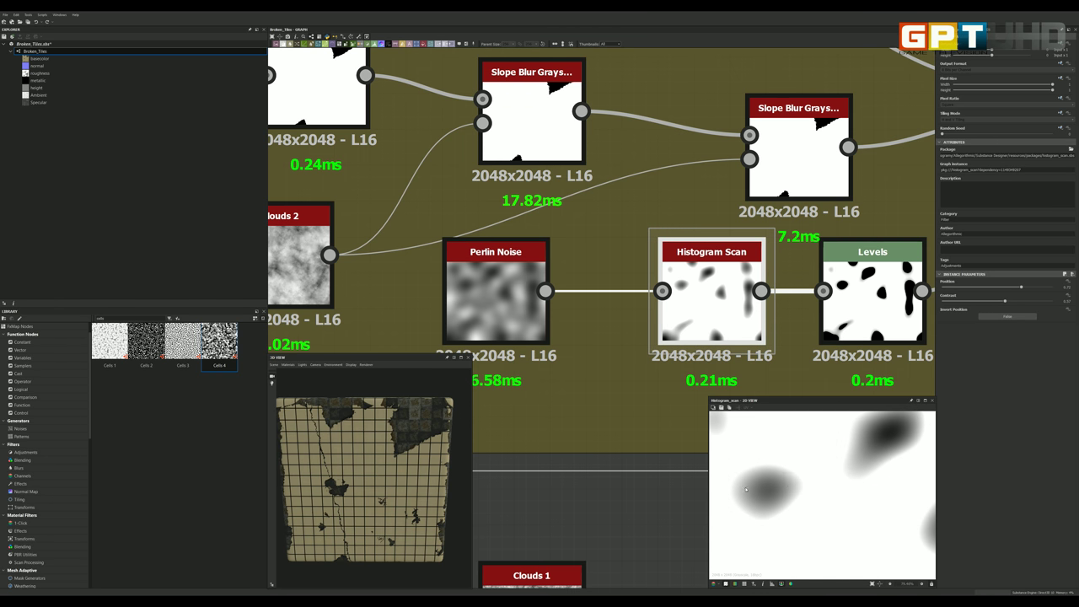
{"action": "scroll", "coordinate": [634, 310], "scroll_direction": "down", "scroll_amount": 2}
{"action": "scroll", "coordinate": [721, 323], "scroll_direction": "up", "scroll_amount": 2}
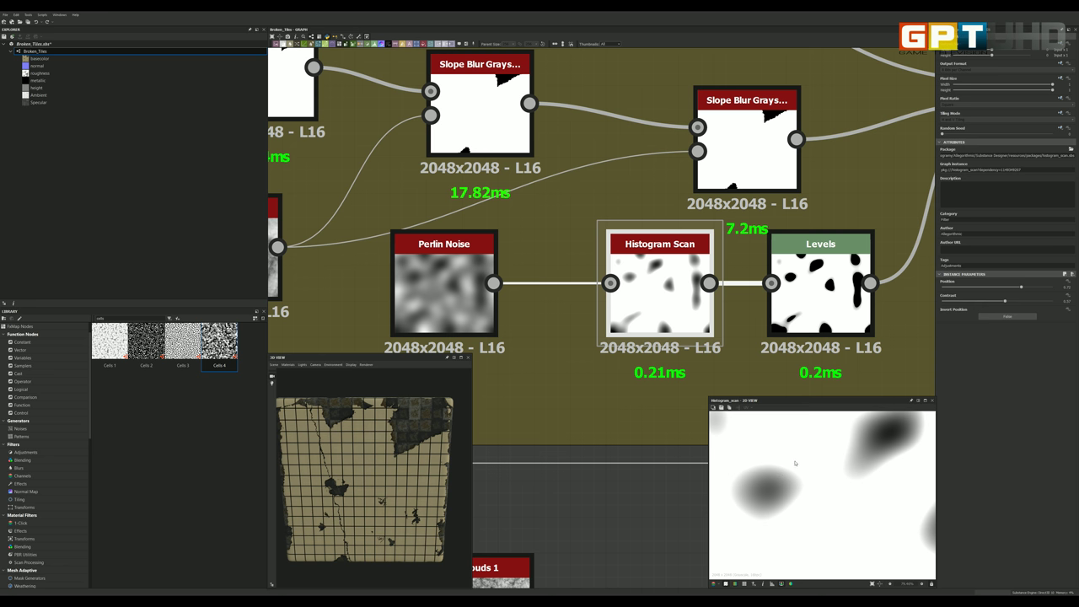
{"action": "scroll", "coordinate": [784, 466], "scroll_direction": "down", "scroll_amount": 2}
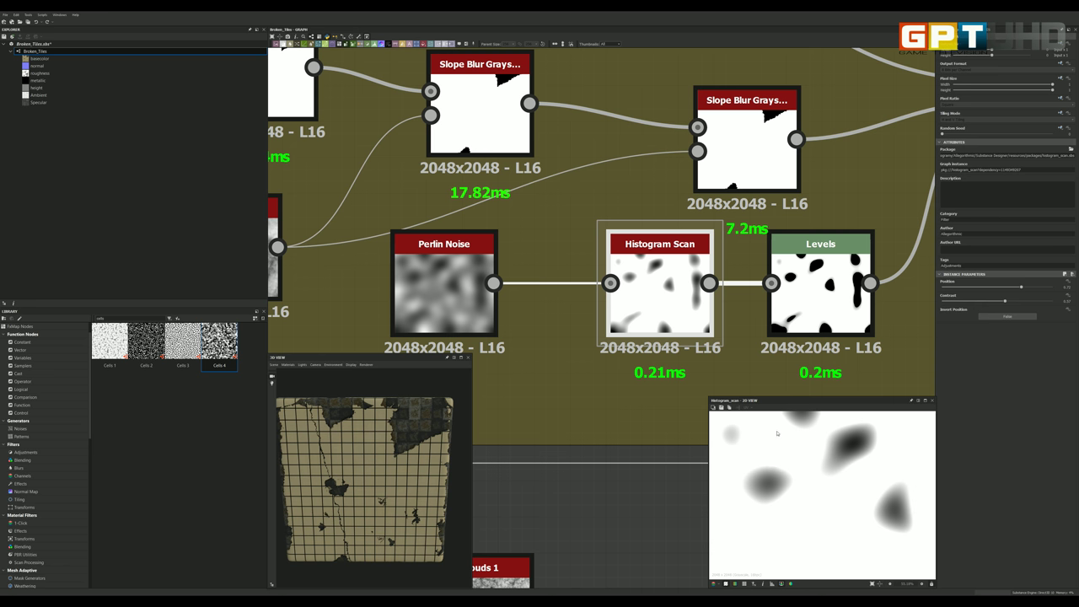
{"action": "scroll", "coordinate": [778, 434], "scroll_direction": "up", "scroll_amount": 2}
Step: Preview the Levels node and shift its histogram handle so the mask's black blobs grow bolder
{"action": "left_click", "coordinate": [819, 282]}
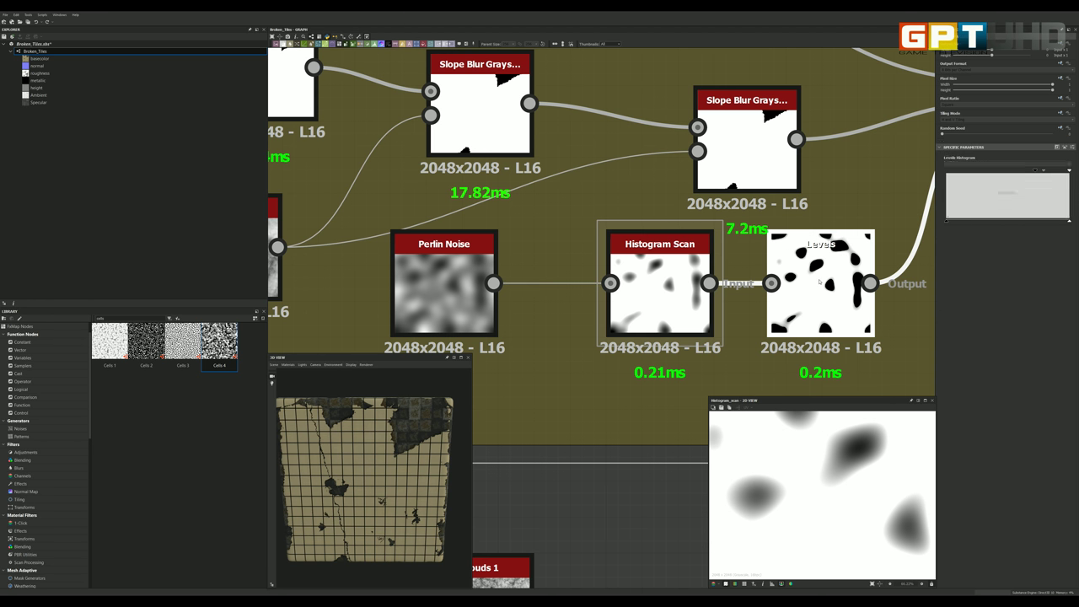
{"action": "double_click", "coordinate": [818, 282]}
{"action": "scroll", "coordinate": [793, 295], "scroll_direction": "down", "scroll_amount": 2}
{"action": "scroll", "coordinate": [770, 310], "scroll_direction": "up", "scroll_amount": 2}
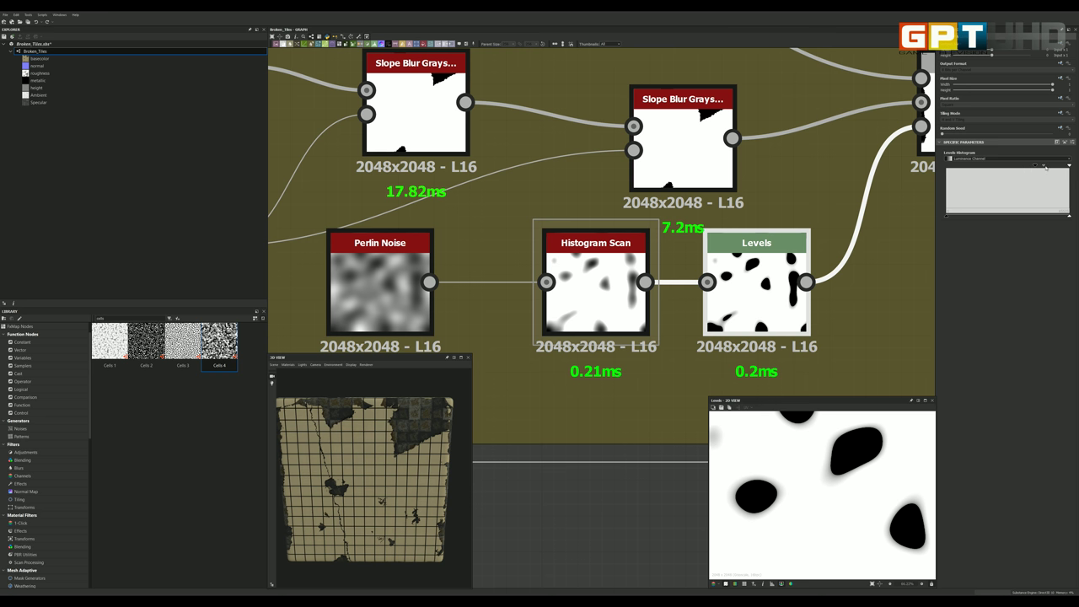
{"action": "left_click_drag", "start_coordinate": [1046, 166], "coordinate": [1044, 166]}
{"action": "scroll", "coordinate": [404, 438], "scroll_direction": "up", "scroll_amount": 5}
{"action": "scroll", "coordinate": [422, 429], "scroll_direction": "up", "scroll_amount": 3}
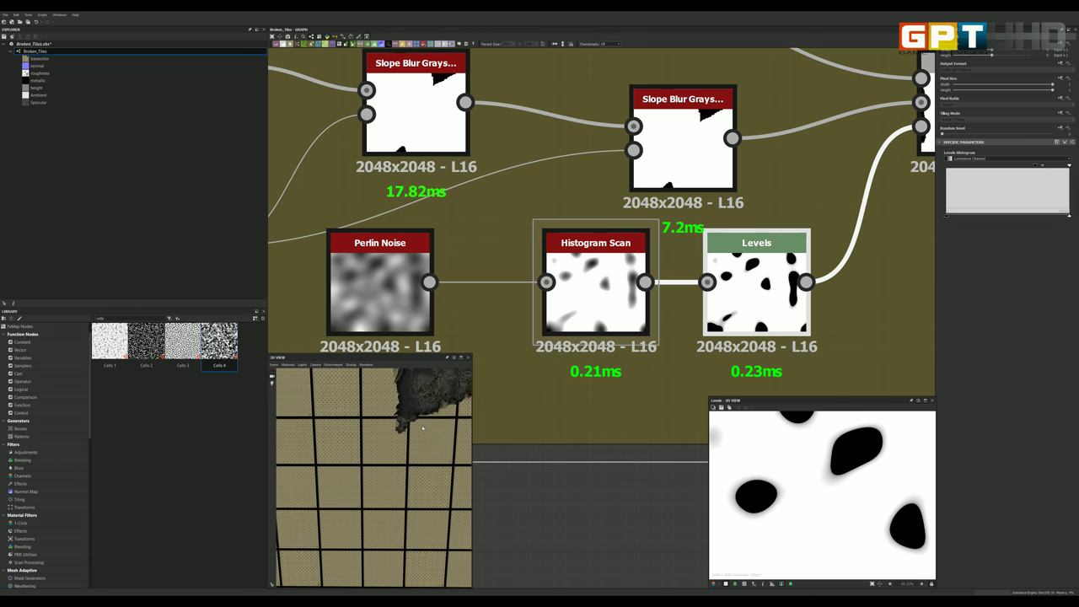
Step: Enlarge the 3D View panel and zoom in on the torn edge exposing dark ornate old tiles
{"action": "left_click_drag", "start_coordinate": [415, 399], "coordinate": [360, 397]}
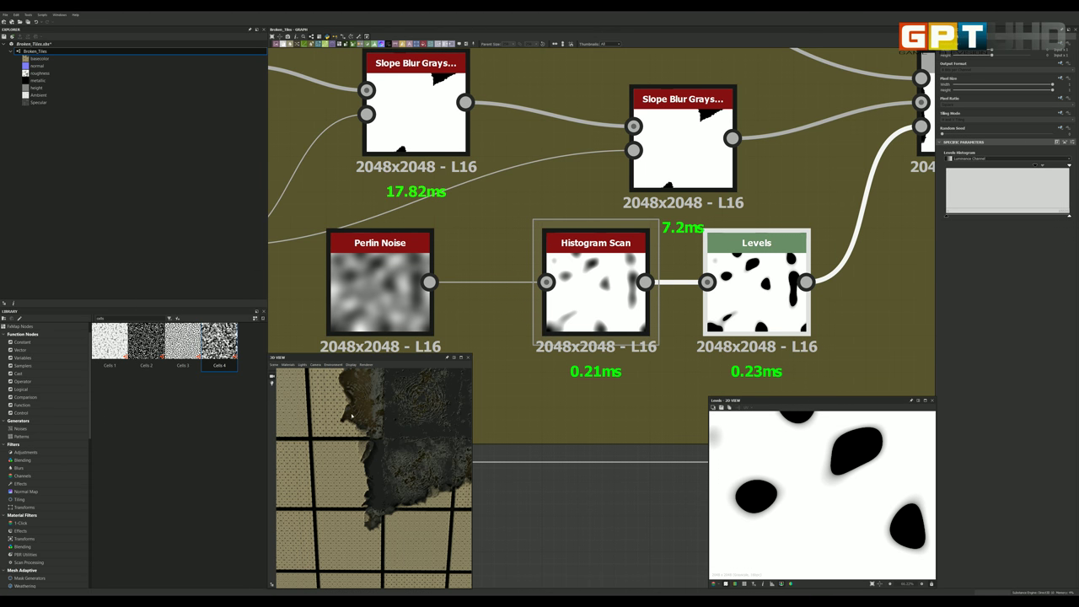
{"action": "left_click_drag", "start_coordinate": [473, 355], "coordinate": [609, 281]}
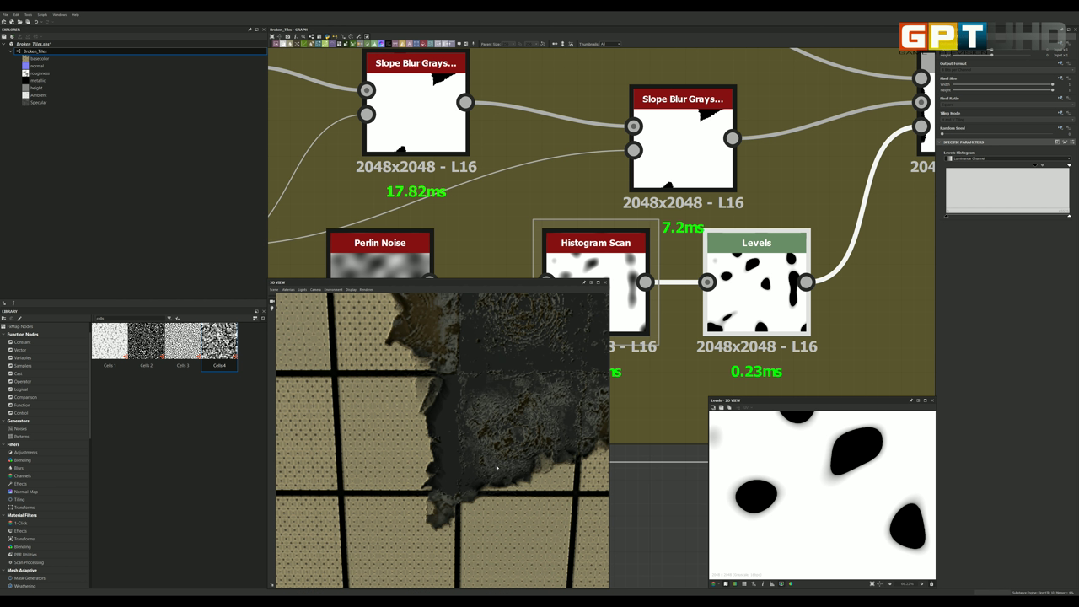
{"action": "scroll", "coordinate": [496, 466], "scroll_direction": "down", "scroll_amount": 3}
{"action": "scroll", "coordinate": [505, 439], "scroll_direction": "down", "scroll_amount": 2}
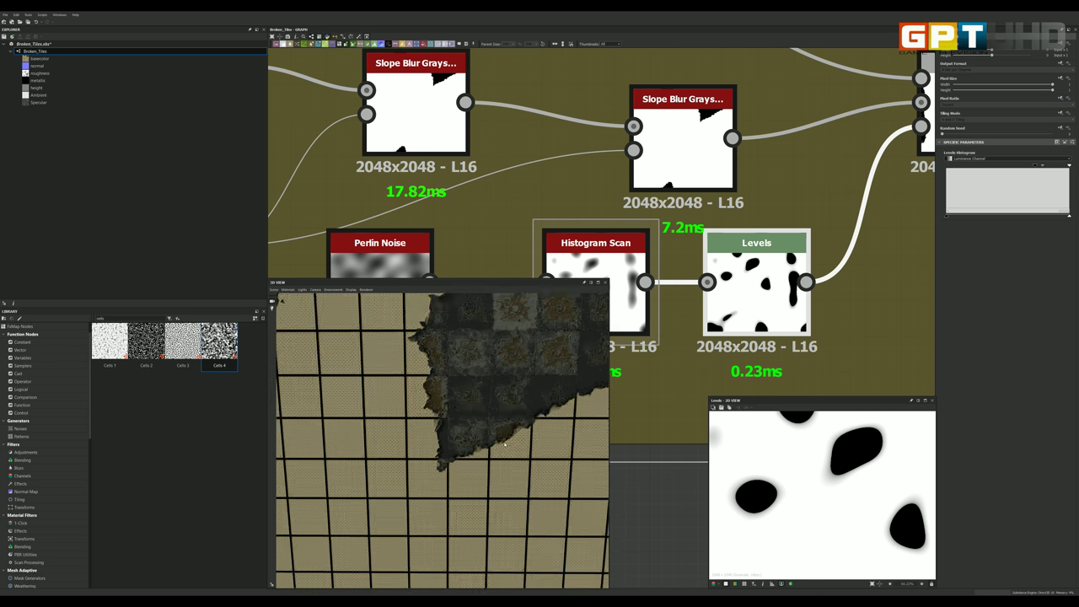
{"action": "scroll", "coordinate": [506, 403], "scroll_direction": "up", "scroll_amount": 2}
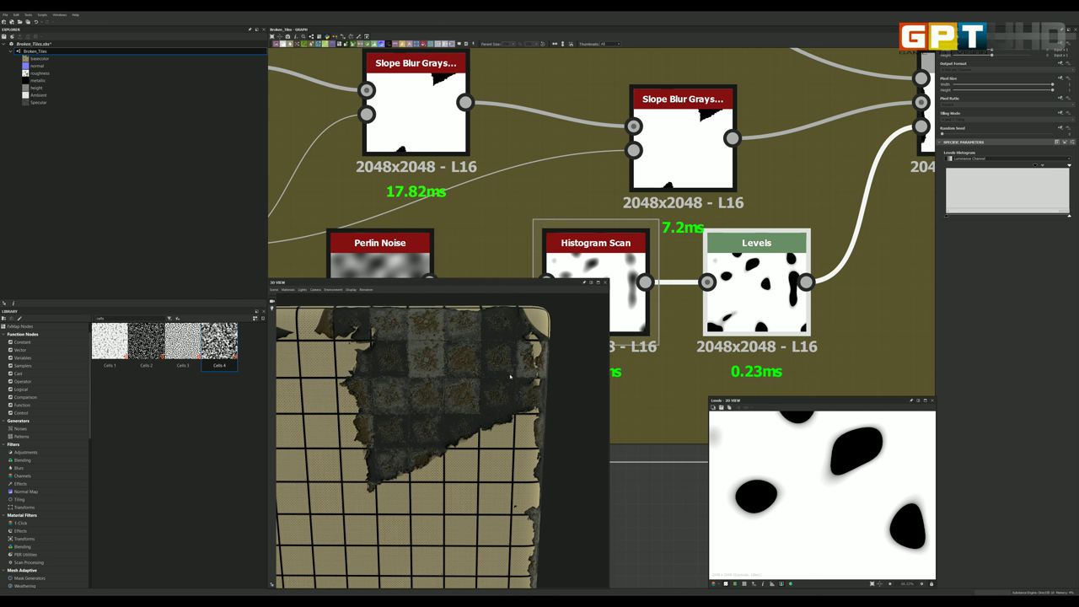
{"action": "scroll", "coordinate": [498, 406], "scroll_direction": "up", "scroll_amount": 2}
{"action": "scroll", "coordinate": [485, 410], "scroll_direction": "up", "scroll_amount": 2}
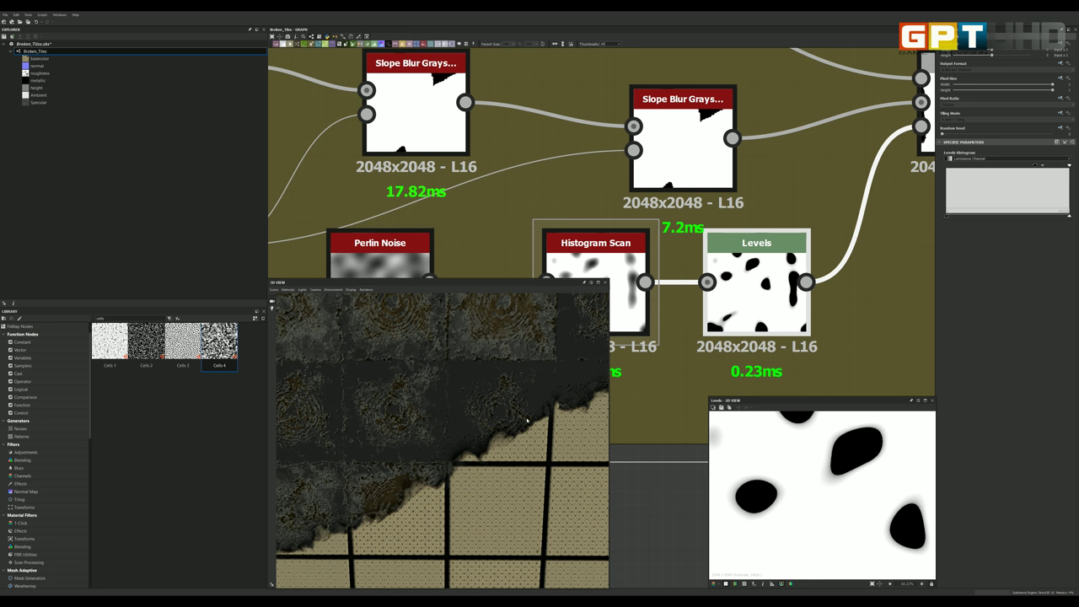
{"action": "left_click_drag", "start_coordinate": [549, 403], "coordinate": [510, 407]}
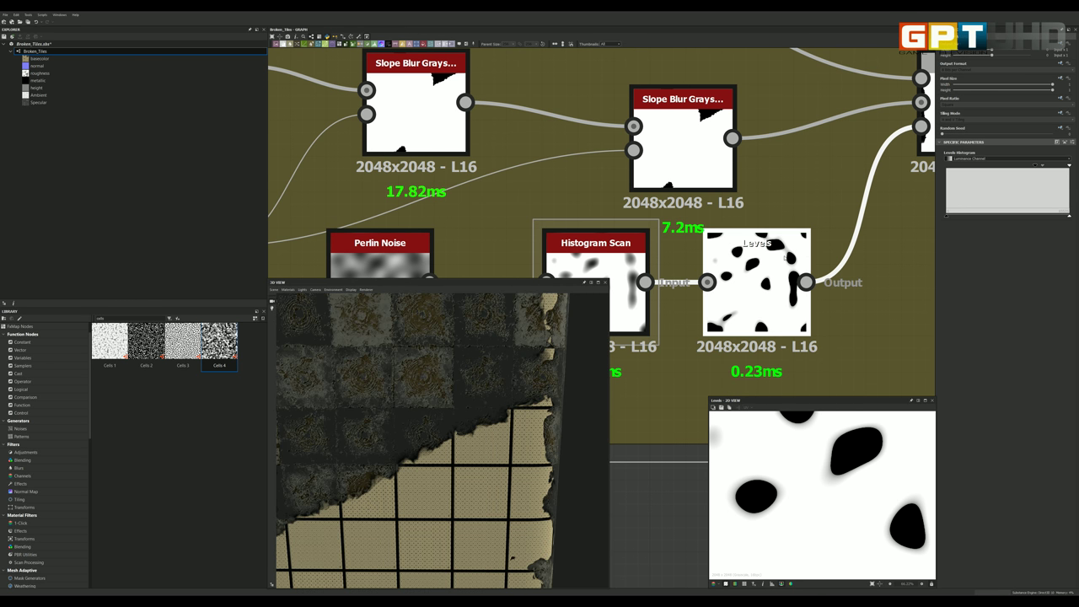
{"action": "scroll", "coordinate": [765, 264], "scroll_direction": "down", "scroll_amount": 3}
{"action": "scroll", "coordinate": [765, 263], "scroll_direction": "down", "scroll_amount": 2}
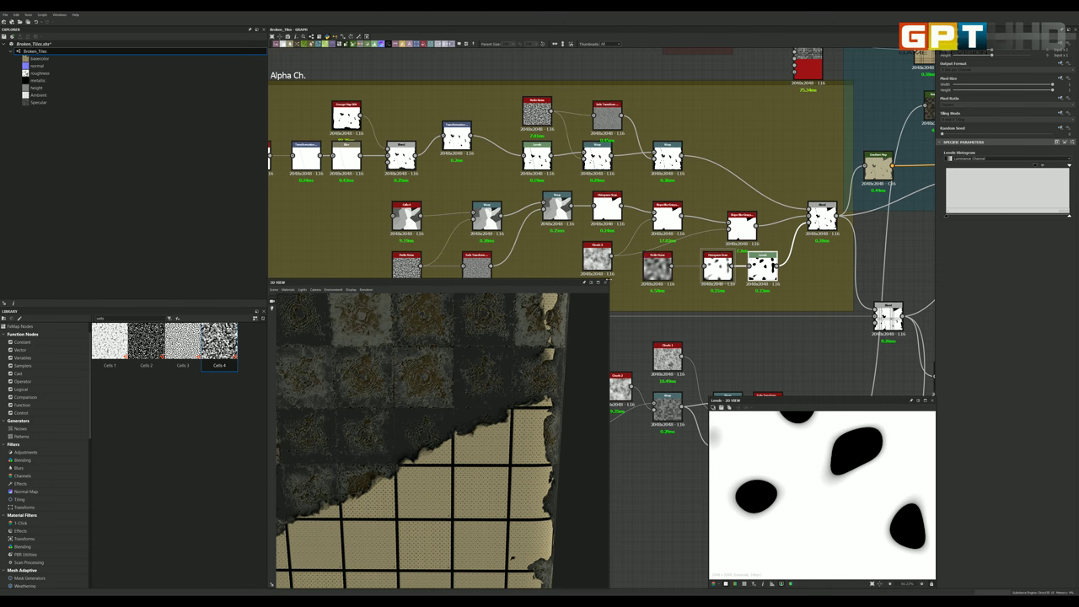
Step: Shrink the 3D preview panel back to its smaller size
{"action": "mouse_move", "coordinate": [608, 281]}
{"action": "left_mouse_down"}
{"action": "mouse_move", "coordinate": [506, 338]}
{"action": "mouse_move", "coordinate": [480, 372]}
{"action": "left_mouse_up"}
{"action": "scroll", "coordinate": [822, 218], "scroll_direction": "down", "scroll_amount": 3}
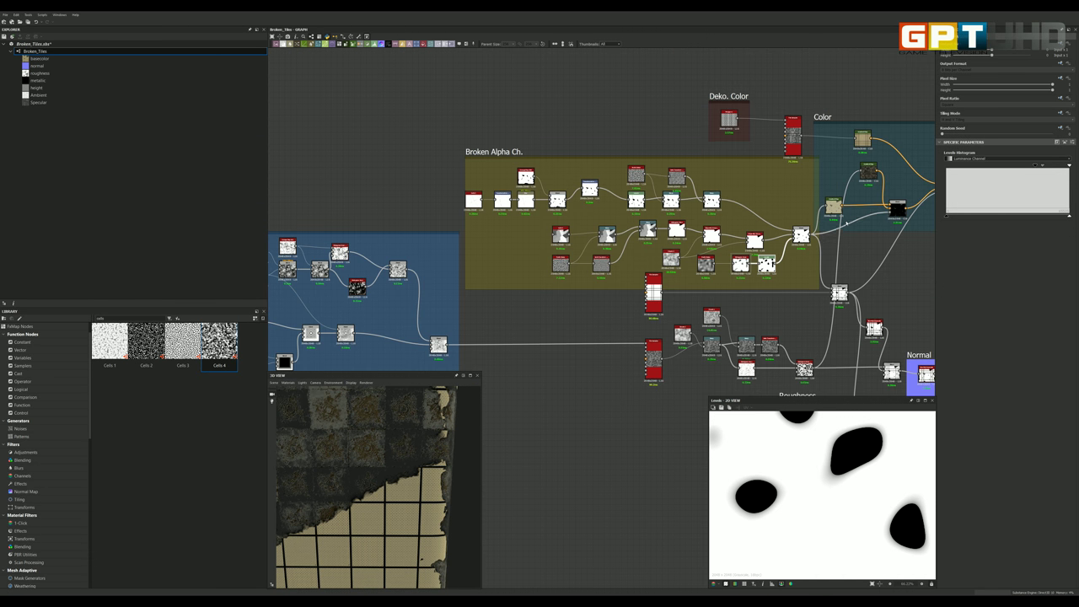
{"action": "scroll", "coordinate": [871, 187], "scroll_direction": "up", "scroll_amount": 3}
{"action": "scroll", "coordinate": [523, 166], "scroll_direction": "up", "scroll_amount": 3}
{"action": "scroll", "coordinate": [523, 166], "scroll_direction": "down", "scroll_amount": 4}
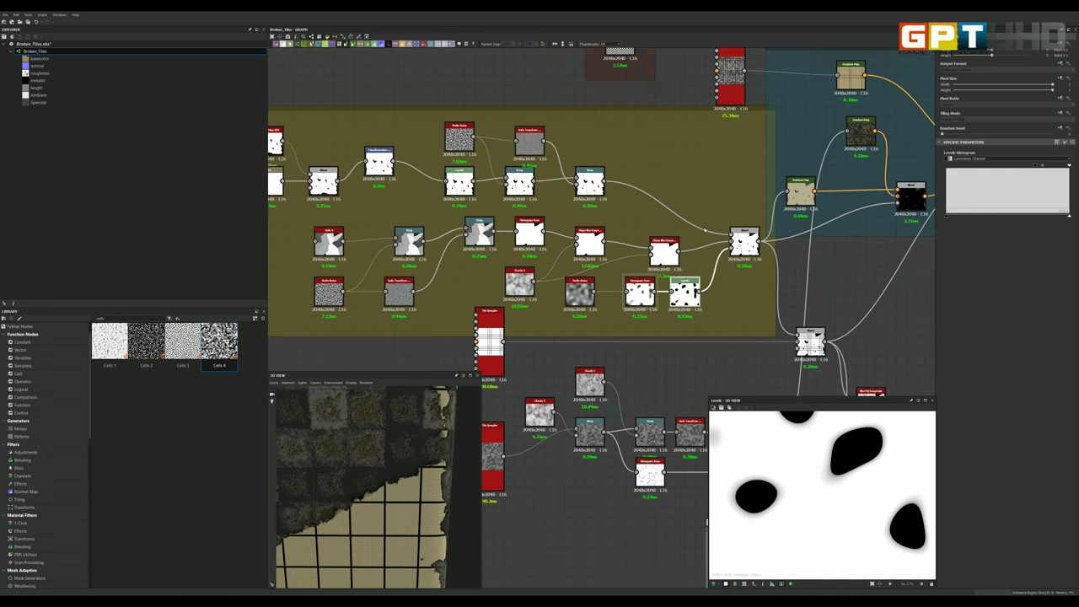
{"action": "scroll", "coordinate": [523, 166], "scroll_direction": "up", "scroll_amount": 1}
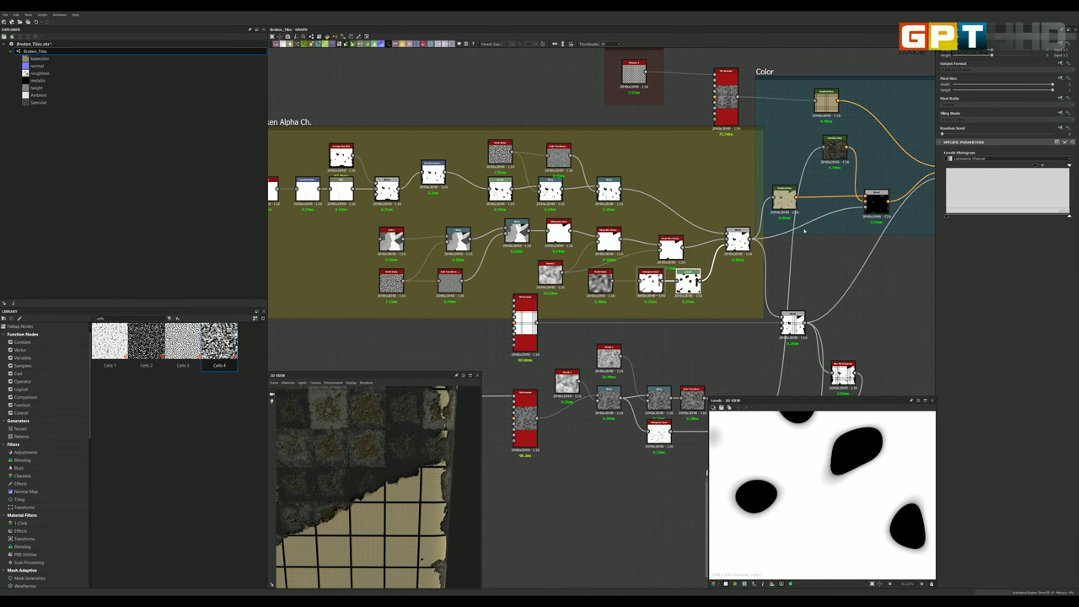
{"action": "scroll", "coordinate": [742, 238], "scroll_direction": "up", "scroll_amount": 3}
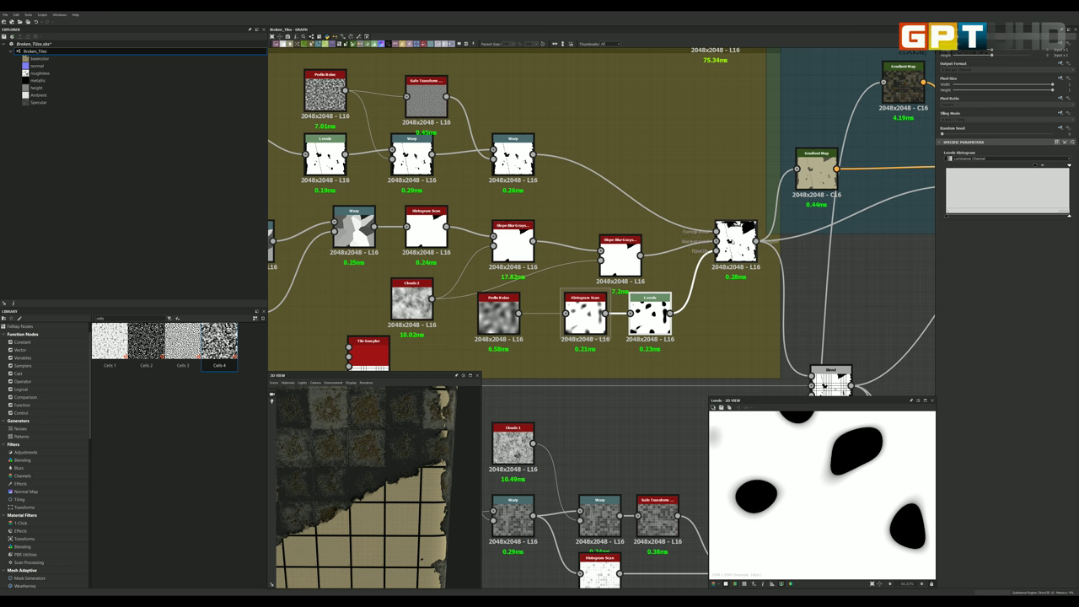
Step: Inspect the Blend node's output alongside its Slope Blur Grayscale and Levels inputs
{"action": "double_click", "coordinate": [738, 243]}
{"action": "scroll", "coordinate": [727, 243], "scroll_direction": "up", "scroll_amount": 2}
{"action": "scroll", "coordinate": [727, 243], "scroll_direction": "up", "scroll_amount": 2}
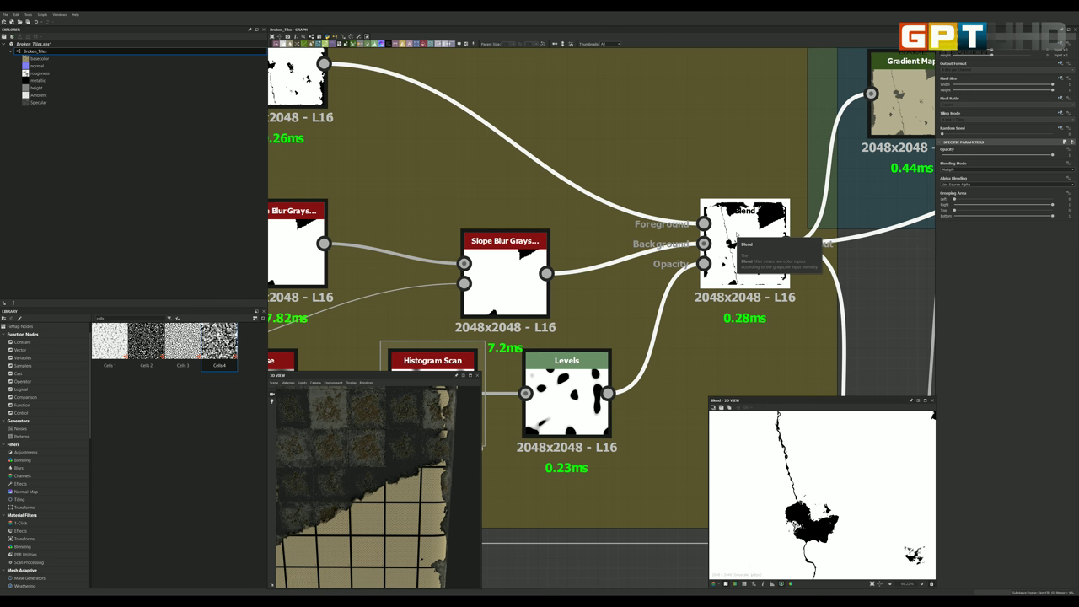
{"action": "scroll", "coordinate": [735, 236], "scroll_direction": "down", "scroll_amount": 4}
{"action": "scroll", "coordinate": [548, 165], "scroll_direction": "up", "scroll_amount": 1}
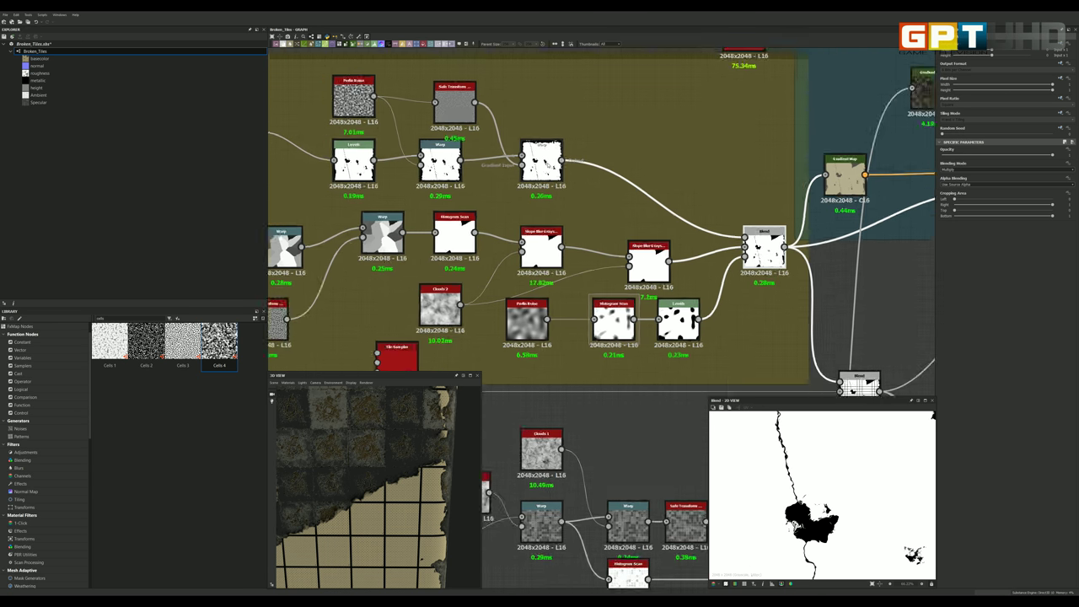
{"action": "scroll", "coordinate": [548, 165], "scroll_direction": "up", "scroll_amount": 1}
{"action": "scroll", "coordinate": [782, 246], "scroll_direction": "up", "scroll_amount": 2}
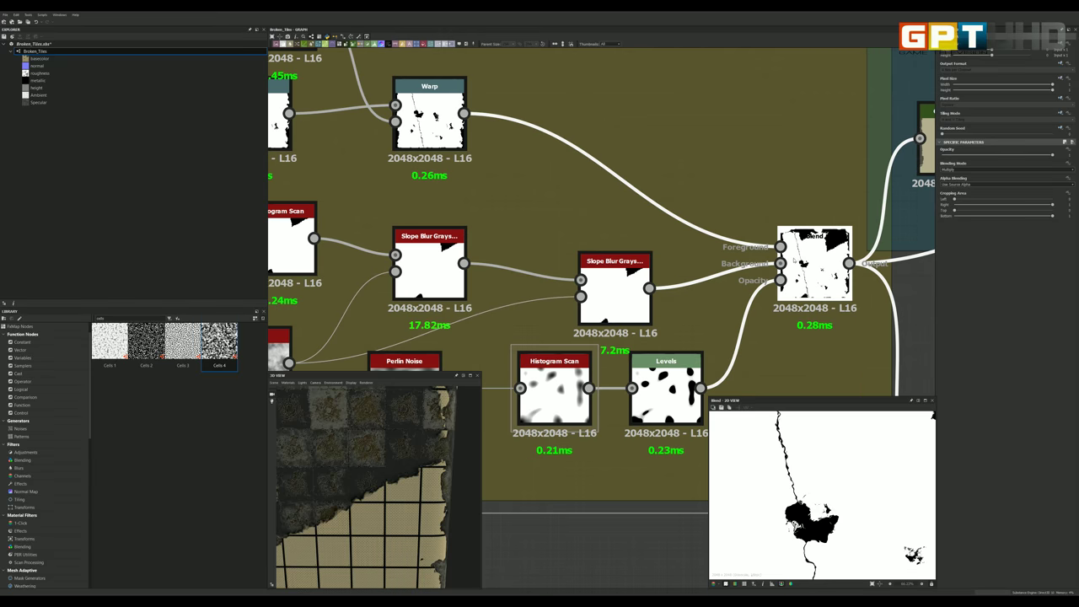
{"action": "scroll", "coordinate": [782, 246], "scroll_direction": "up", "scroll_amount": 1}
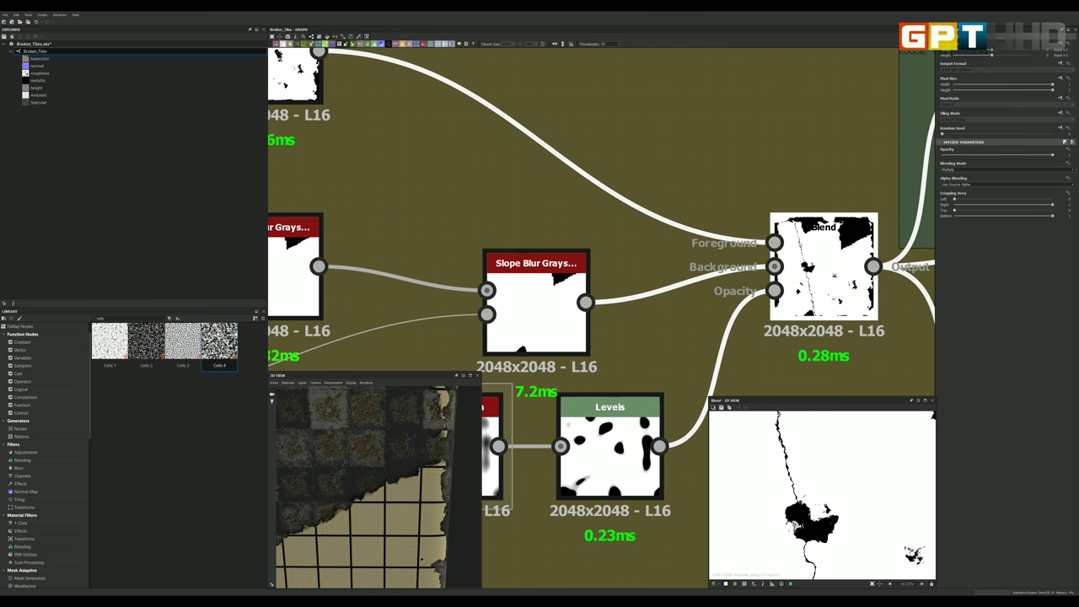
{"action": "scroll", "coordinate": [664, 299], "scroll_direction": "down", "scroll_amount": 1}
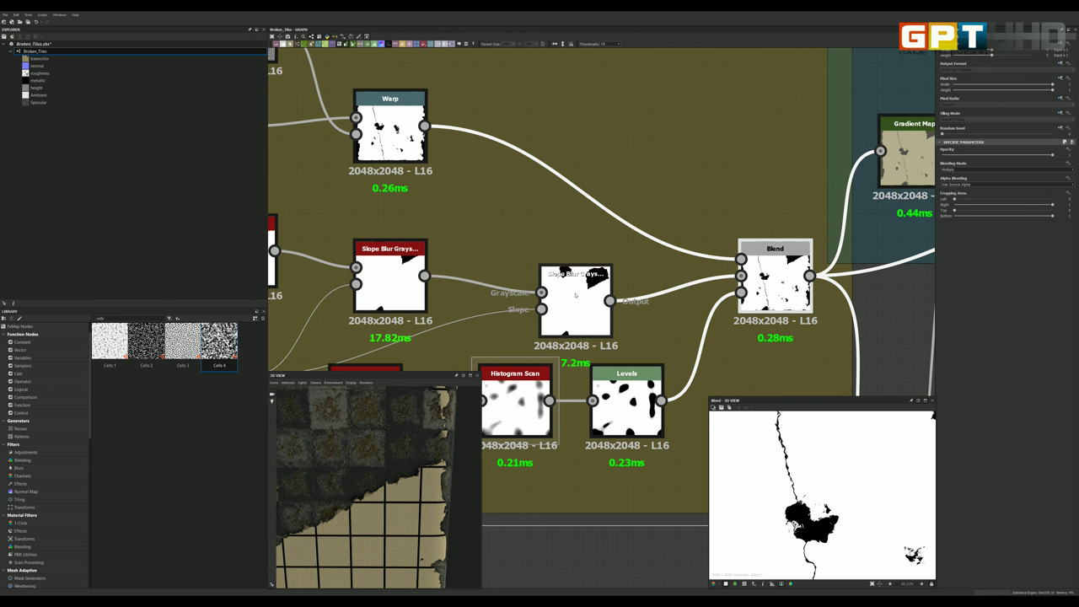
{"action": "left_click", "coordinate": [573, 303]}
{"action": "scroll", "coordinate": [738, 286], "scroll_direction": "up", "scroll_amount": 1}
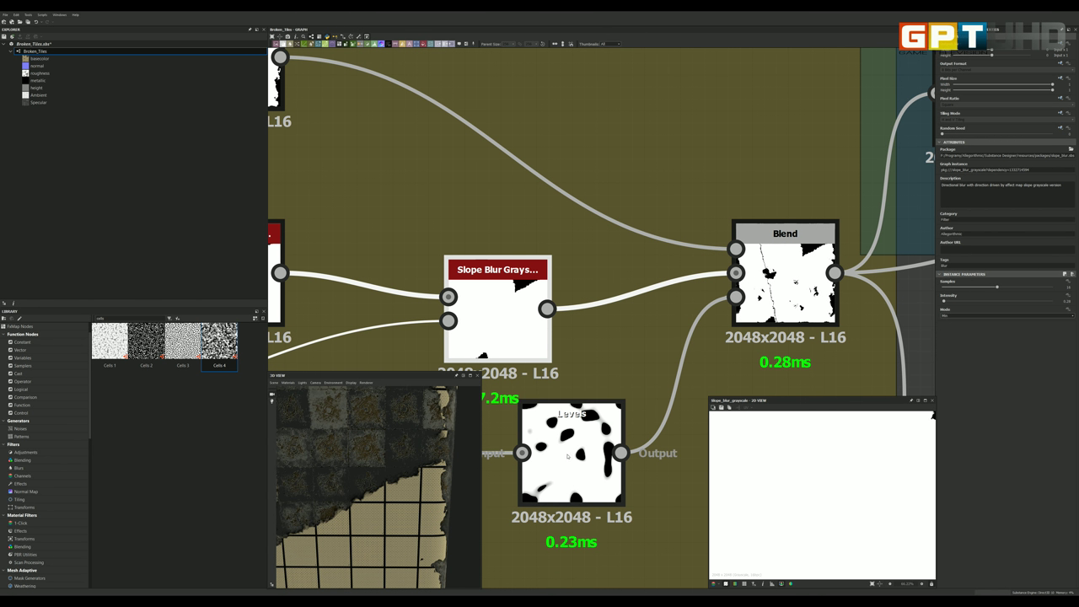
{"action": "left_click", "coordinate": [572, 459]}
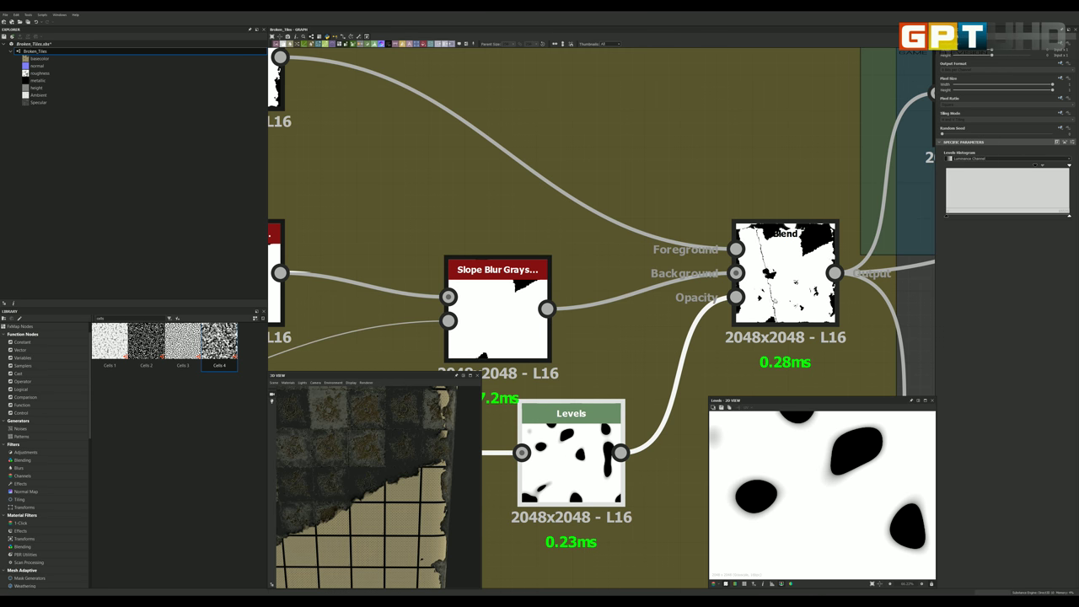
{"action": "left_click", "coordinate": [788, 287]}
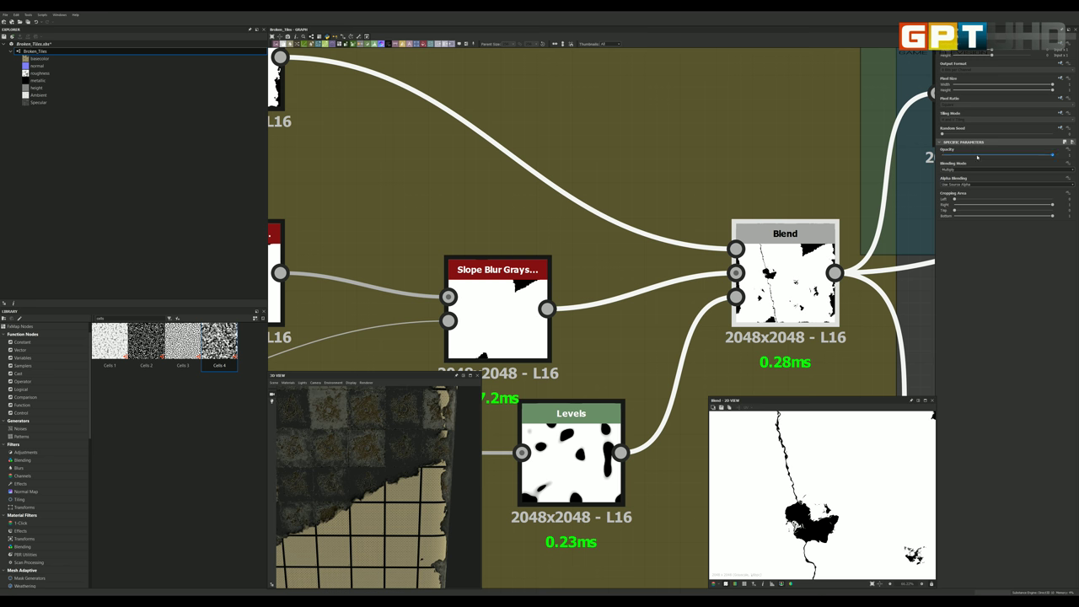
Step: Try Copy as the Blend's blending mode, then set it back to Multiply
{"action": "left_click", "coordinate": [959, 170]}
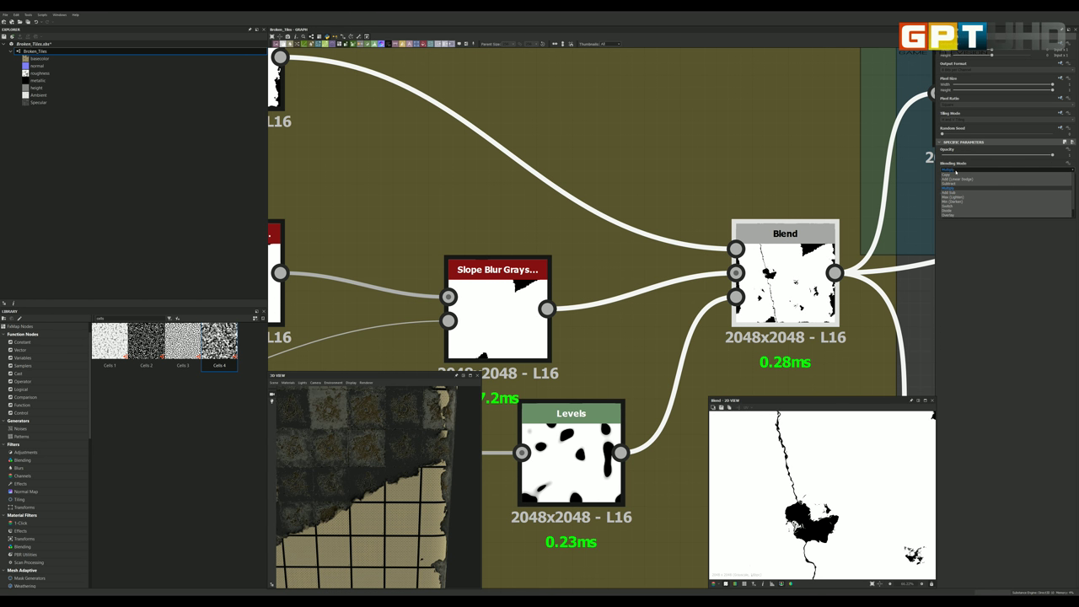
{"action": "left_click", "coordinate": [956, 174]}
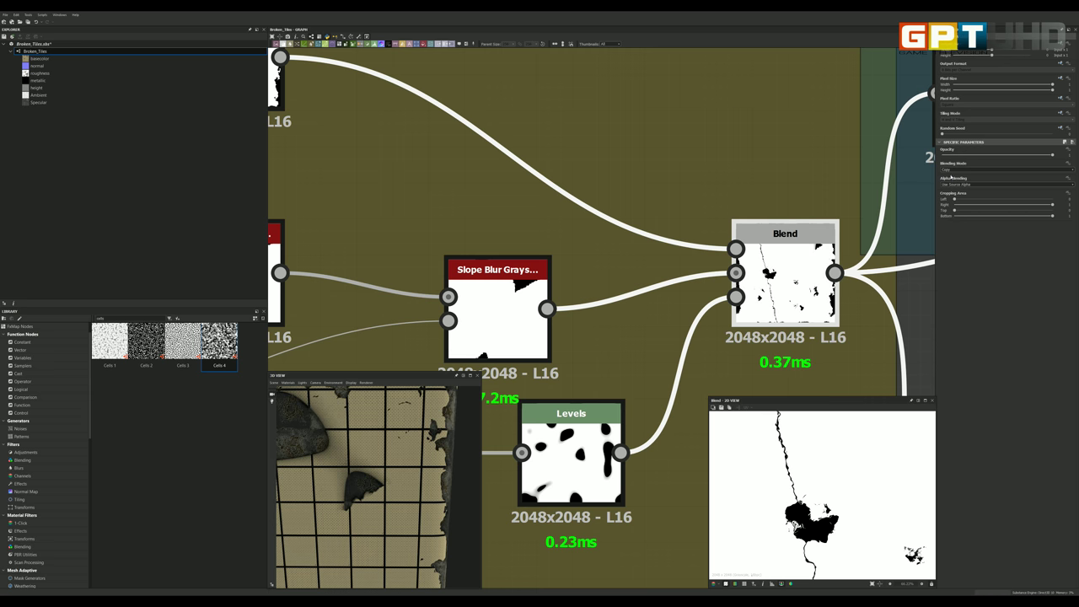
{"action": "left_click_drag", "start_coordinate": [467, 424], "coordinate": [365, 461]}
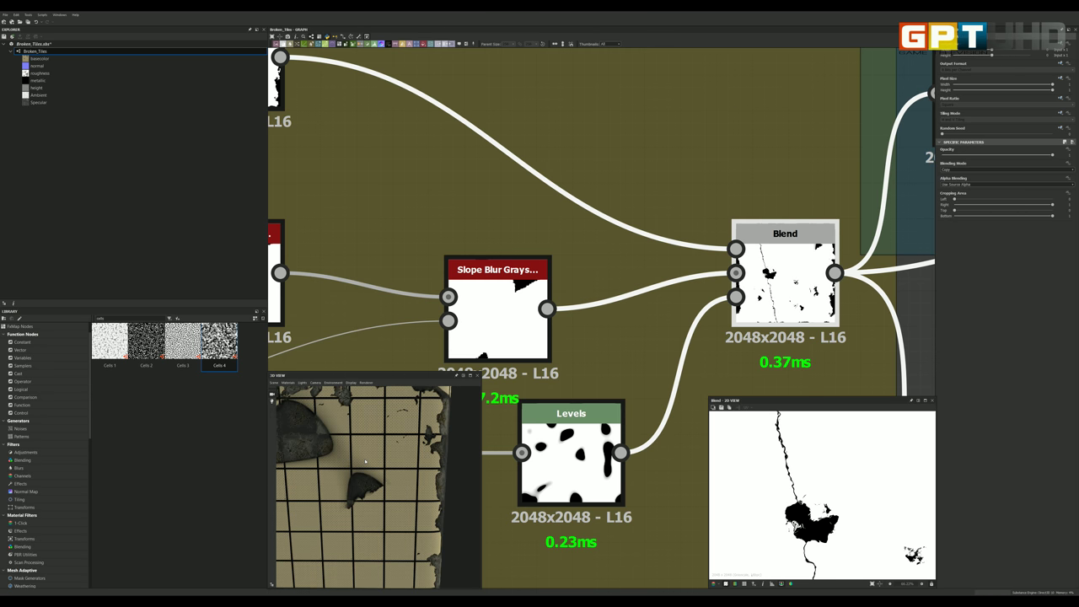
{"action": "left_click", "coordinate": [961, 172]}
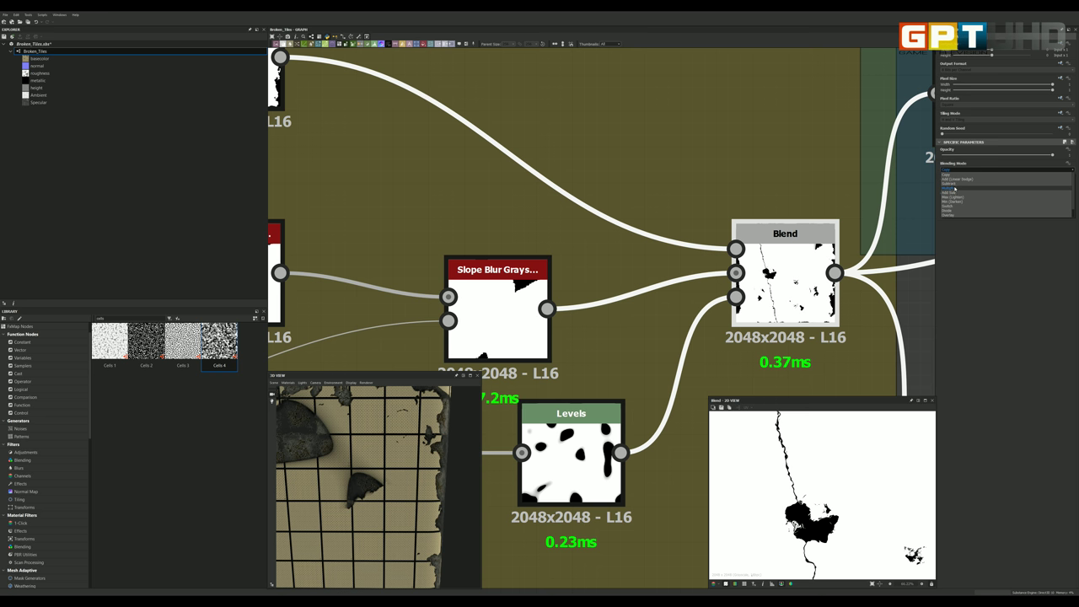
{"action": "left_click", "coordinate": [956, 188]}
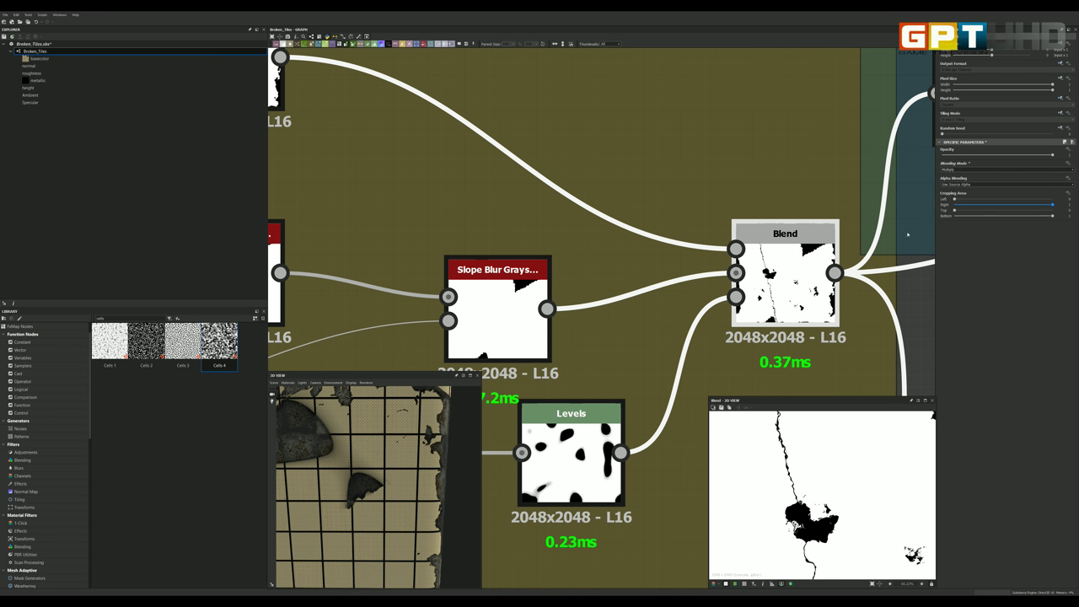
{"action": "mouse_move", "coordinate": [371, 472]}
{"action": "left_mouse_down"}
{"action": "mouse_move", "coordinate": [308, 465]}
{"action": "mouse_move", "coordinate": [327, 460]}
{"action": "left_mouse_up"}
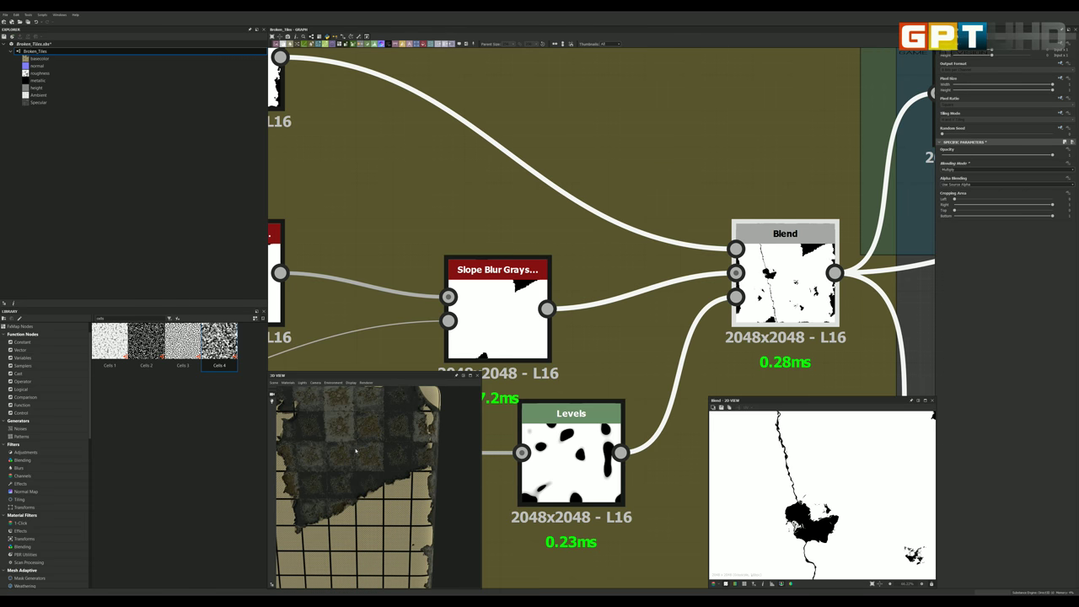
Step: Connect the Tile Sampler grid output into the lower Blend node's Background input
{"action": "scroll", "coordinate": [716, 169], "scroll_direction": "down", "scroll_amount": 2}
{"action": "scroll", "coordinate": [717, 168], "scroll_direction": "down", "scroll_amount": 3}
{"action": "scroll", "coordinate": [717, 169], "scroll_direction": "down", "scroll_amount": 2}
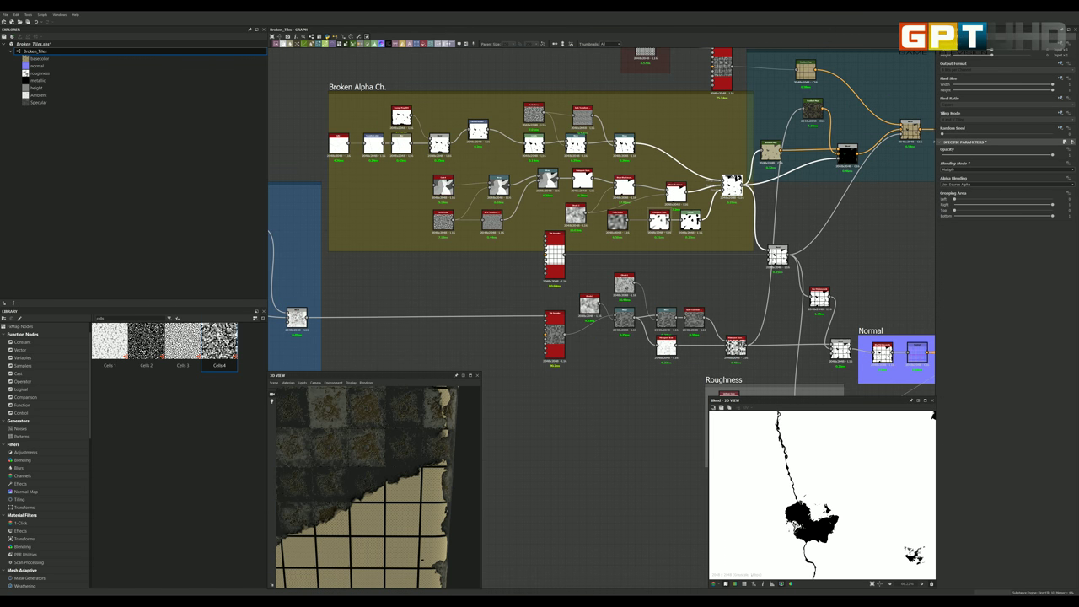
{"action": "scroll", "coordinate": [759, 245], "scroll_direction": "up", "scroll_amount": 1}
{"action": "scroll", "coordinate": [759, 245], "scroll_direction": "up", "scroll_amount": 1}
{"action": "scroll", "coordinate": [759, 245], "scroll_direction": "down", "scroll_amount": 2}
{"action": "scroll", "coordinate": [759, 244], "scroll_direction": "up", "scroll_amount": 2}
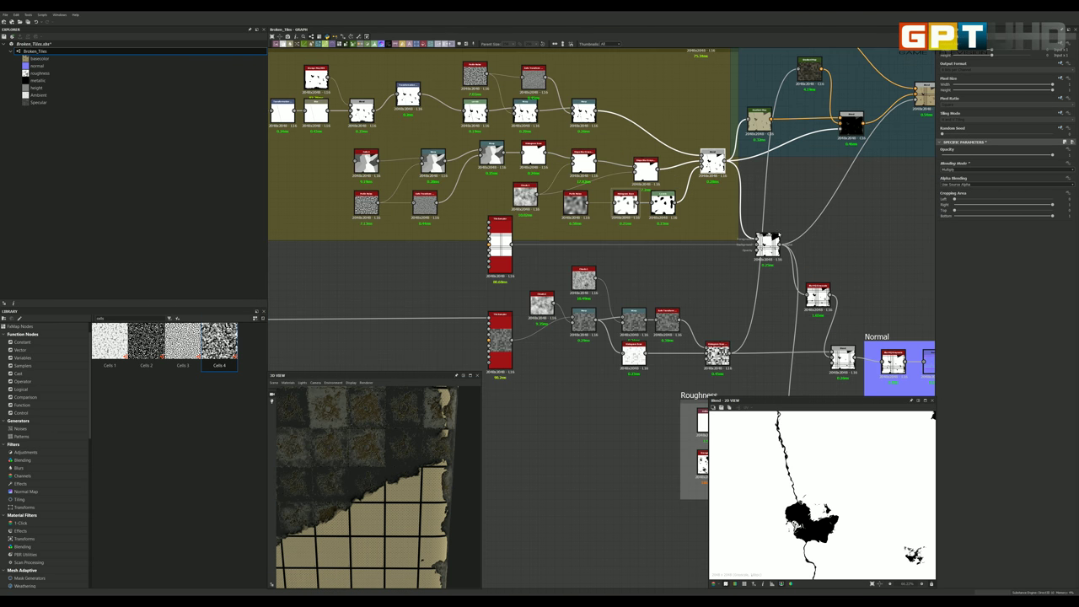
{"action": "scroll", "coordinate": [749, 220], "scroll_direction": "up", "scroll_amount": 1}
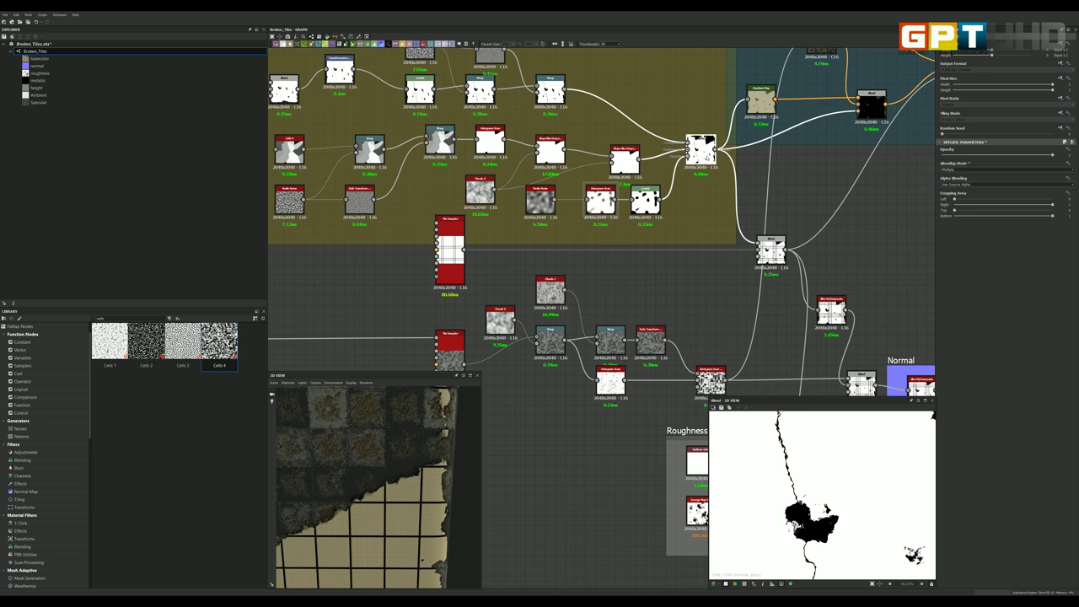
{"action": "scroll", "coordinate": [705, 150], "scroll_direction": "up", "scroll_amount": 2}
{"action": "scroll", "coordinate": [705, 150], "scroll_direction": "down", "scroll_amount": 3}
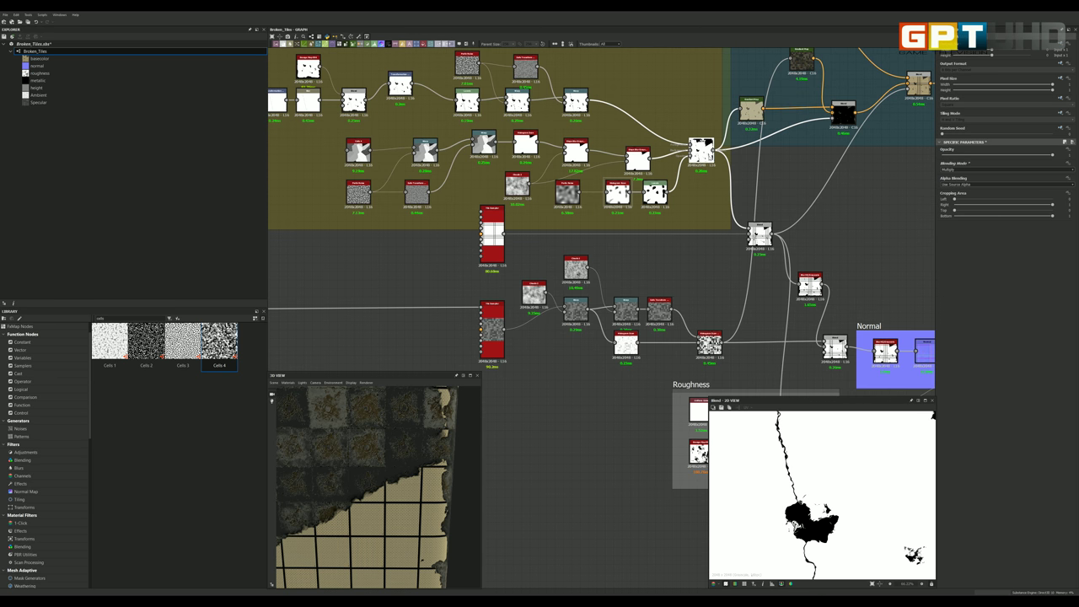
{"action": "scroll", "coordinate": [684, 173], "scroll_direction": "up", "scroll_amount": 2}
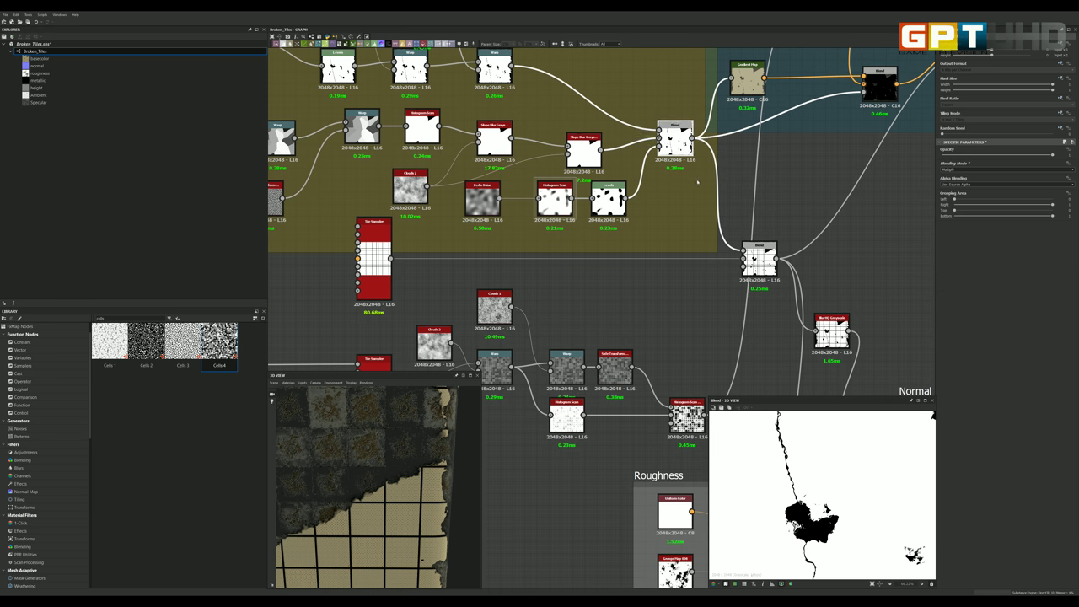
{"action": "scroll", "coordinate": [717, 185], "scroll_direction": "up", "scroll_amount": 1}
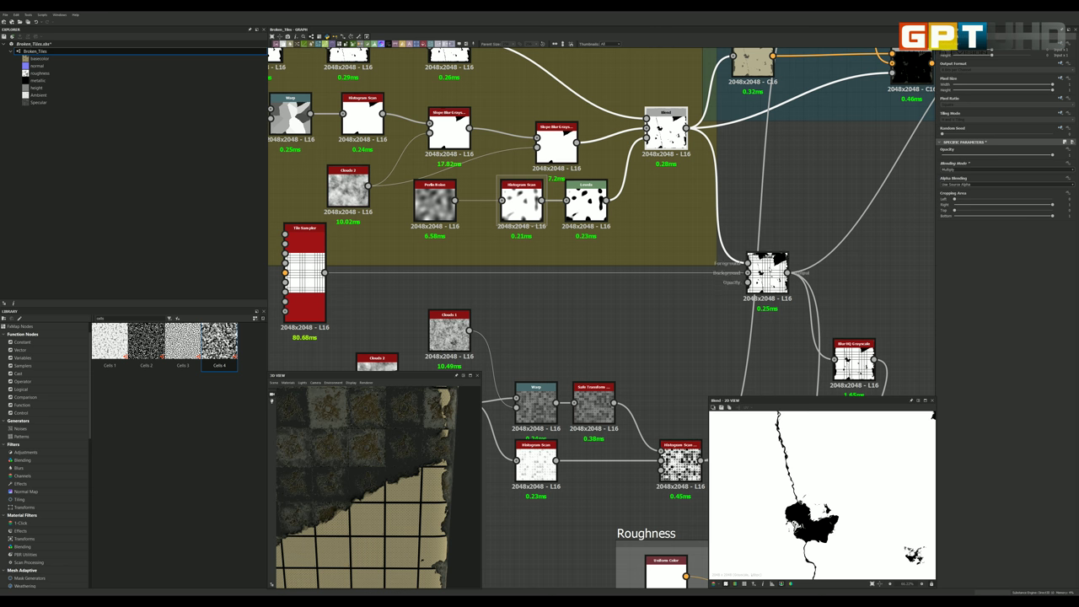
{"action": "left_click_drag", "start_coordinate": [715, 271], "coordinate": [748, 272]}
Step: Zoom out and pan the graph to show the whole blue frame with the Tile Sampler and Warp nodes
{"action": "scroll", "coordinate": [767, 270], "scroll_direction": "up", "scroll_amount": 2}
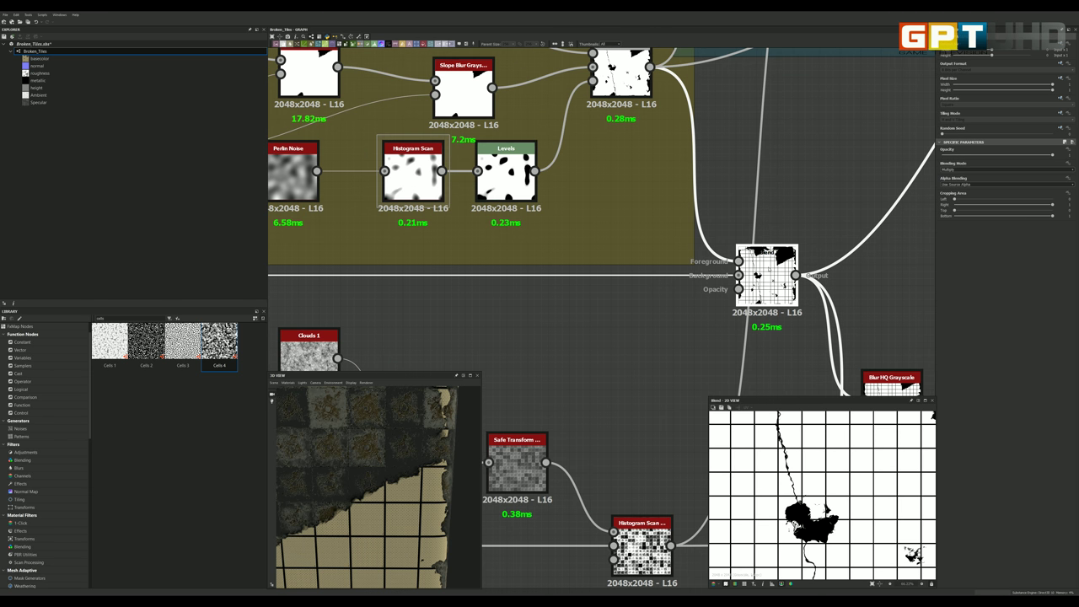
{"action": "scroll", "coordinate": [767, 270], "scroll_direction": "up", "scroll_amount": 2}
{"action": "scroll", "coordinate": [765, 266], "scroll_direction": "down", "scroll_amount": 2}
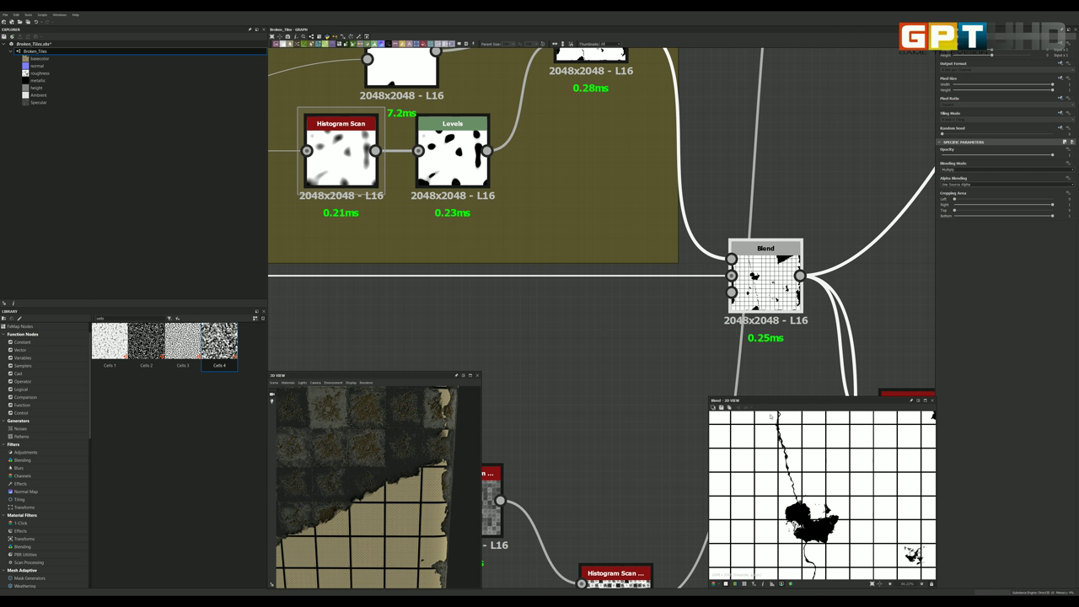
{"action": "scroll", "coordinate": [768, 462], "scroll_direction": "down", "scroll_amount": 3}
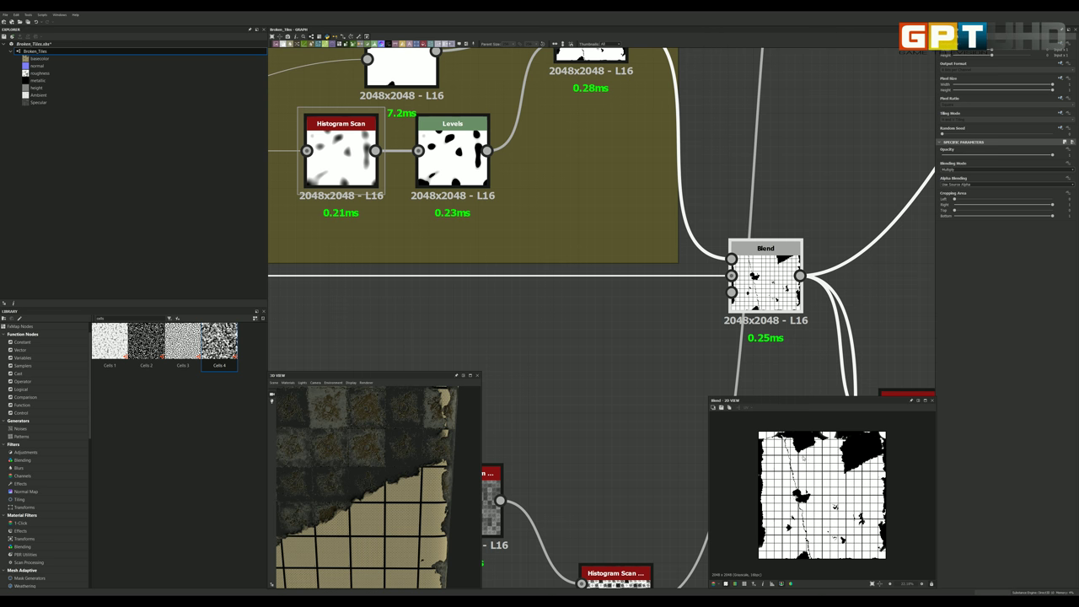
{"action": "scroll", "coordinate": [729, 268], "scroll_direction": "down", "scroll_amount": 2}
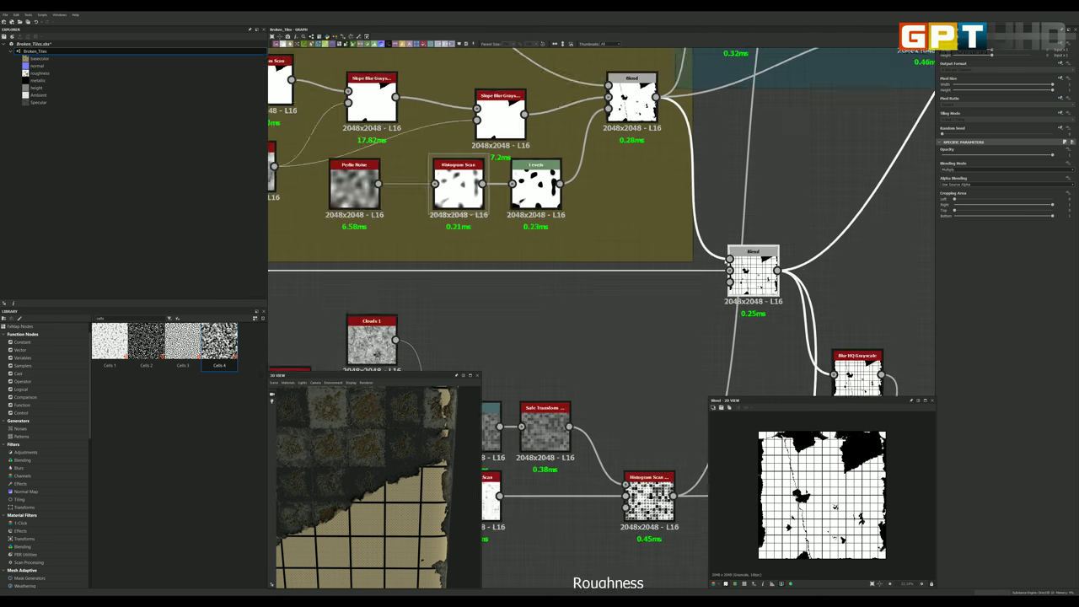
{"action": "scroll", "coordinate": [729, 268], "scroll_direction": "down", "scroll_amount": 3}
{"action": "scroll", "coordinate": [750, 251], "scroll_direction": "down", "scroll_amount": 2}
{"action": "scroll", "coordinate": [751, 250], "scroll_direction": "up", "scroll_amount": 2}
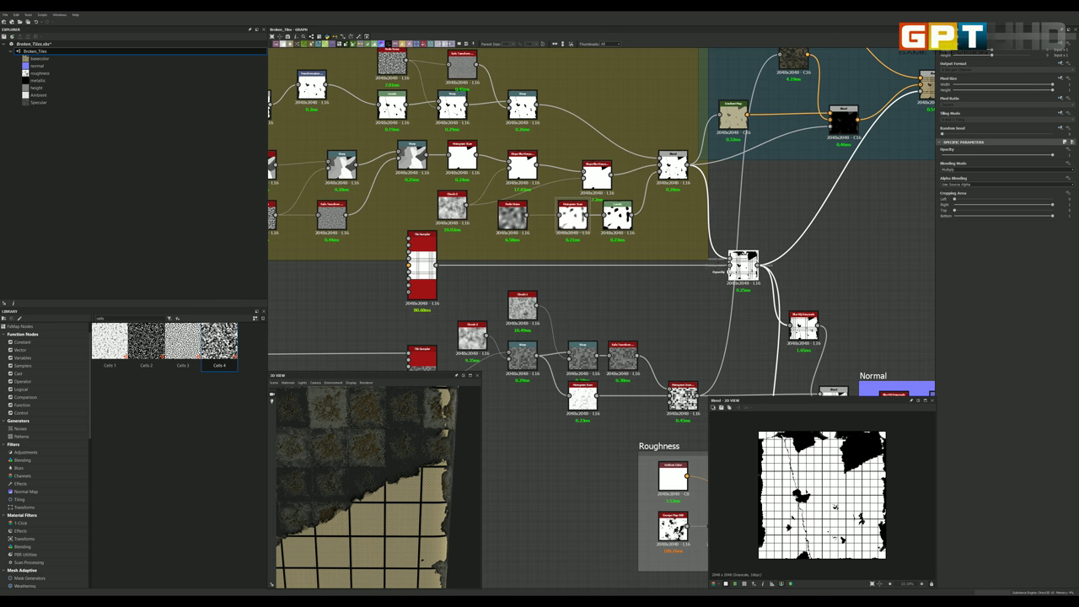
{"action": "scroll", "coordinate": [750, 251], "scroll_direction": "down", "scroll_amount": 2}
{"action": "scroll", "coordinate": [758, 228], "scroll_direction": "down", "scroll_amount": 1}
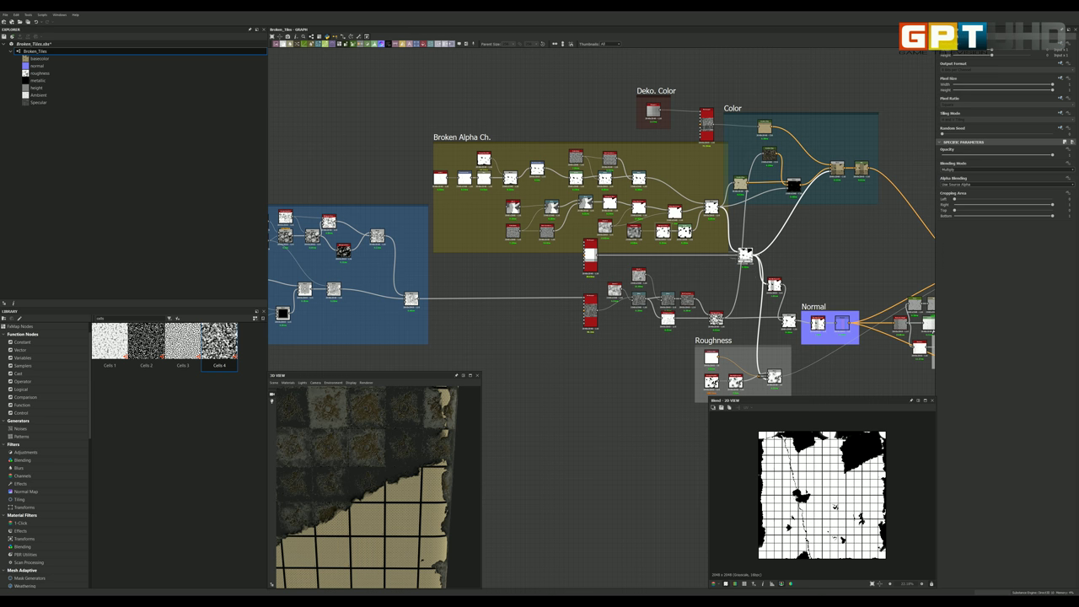
{"action": "scroll", "coordinate": [590, 295], "scroll_direction": "down", "scroll_amount": 2}
{"action": "middle_click_drag", "start_coordinate": [582, 291], "coordinate": [633, 312]}
{"action": "scroll", "coordinate": [632, 312], "scroll_direction": "up", "scroll_amount": 3}
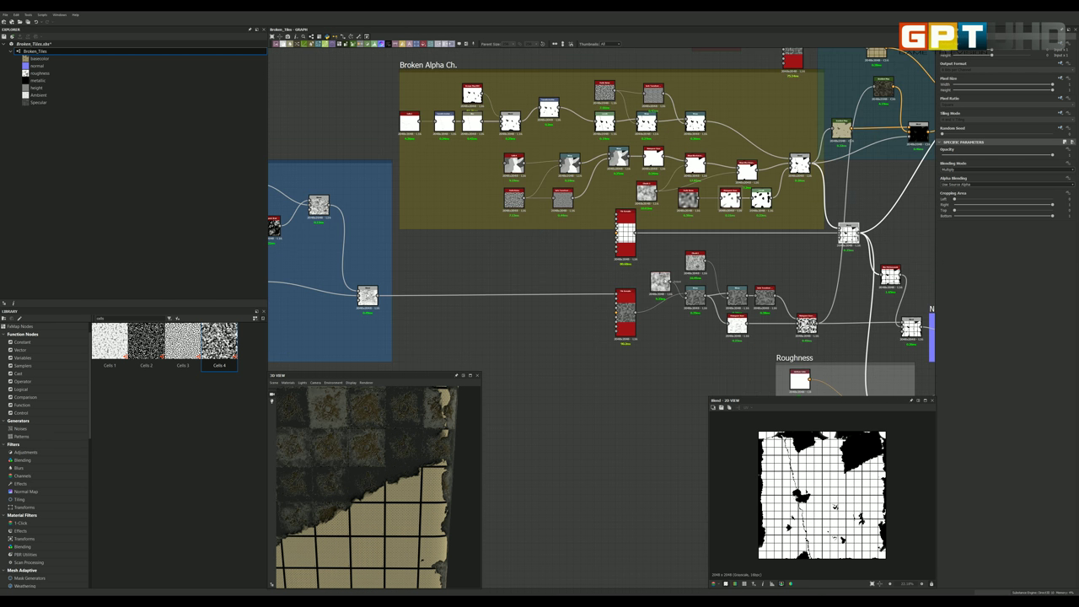
{"action": "scroll", "coordinate": [632, 303], "scroll_direction": "up", "scroll_amount": 2}
{"action": "scroll", "coordinate": [638, 266], "scroll_direction": "up", "scroll_amount": 2}
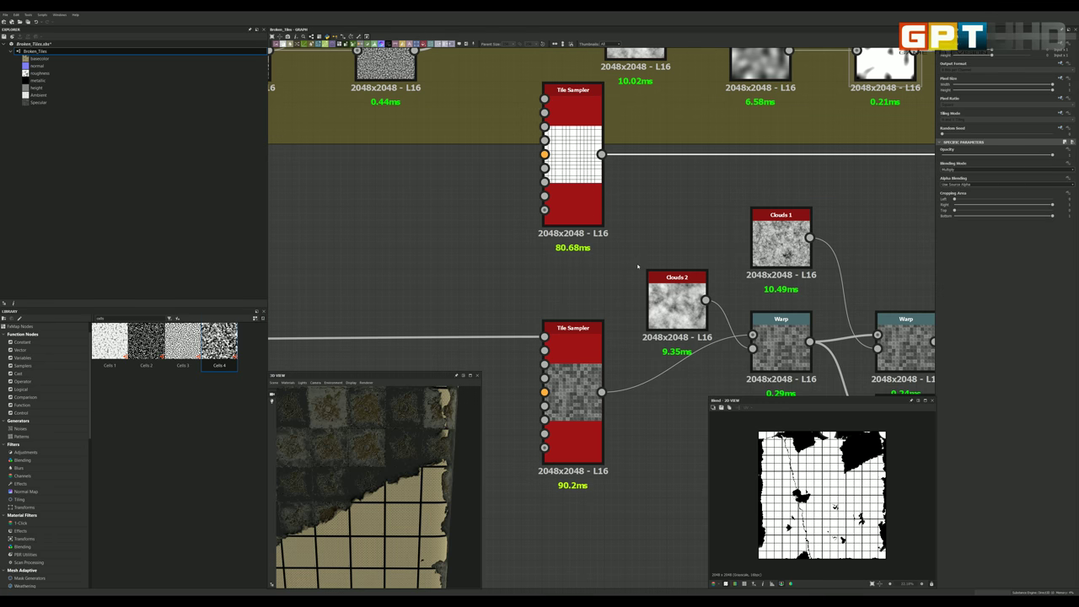
Step: Inspect the upper and lower Tile Sampler nodes' settings and outputs
{"action": "double_click", "coordinate": [573, 145]}
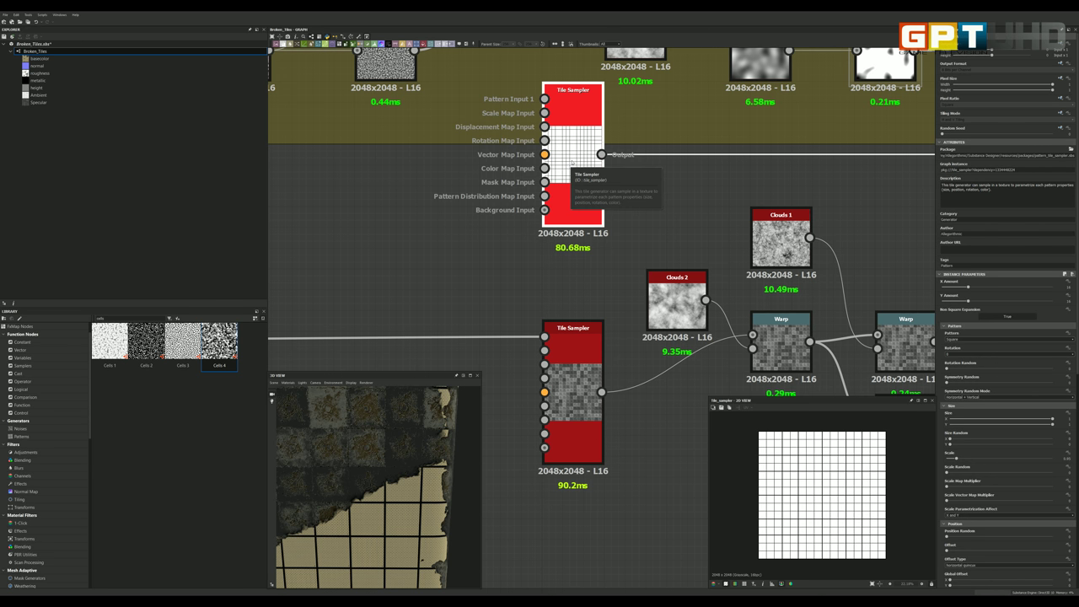
{"action": "scroll", "coordinate": [567, 199], "scroll_direction": "down", "scroll_amount": 2}
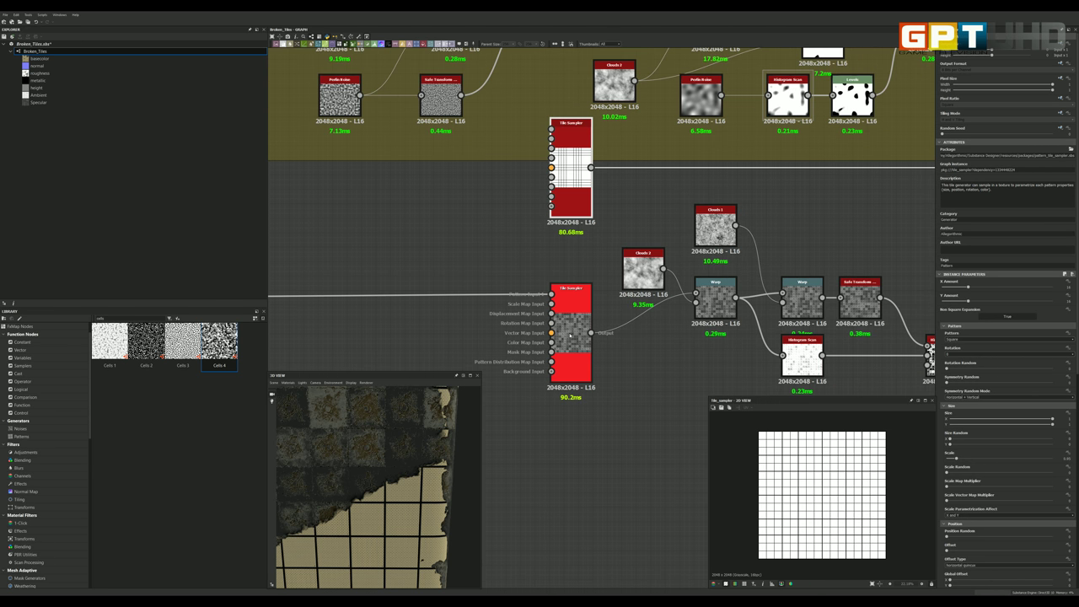
{"action": "scroll", "coordinate": [570, 327], "scroll_direction": "up", "scroll_amount": 3}
{"action": "left_click", "coordinate": [569, 310]}
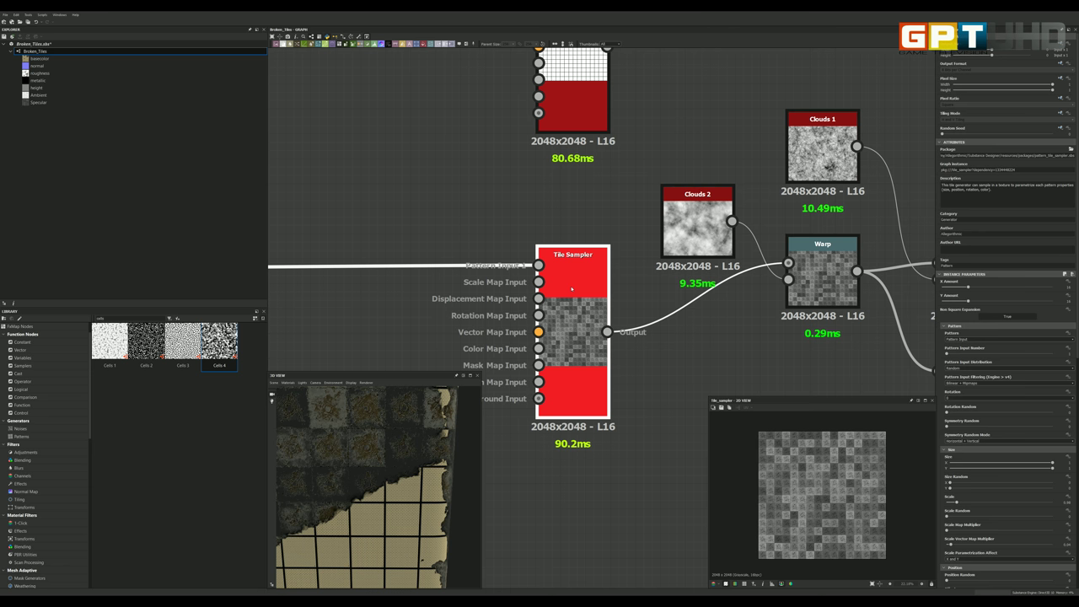
{"action": "scroll", "coordinate": [579, 308], "scroll_direction": "down", "scroll_amount": 2}
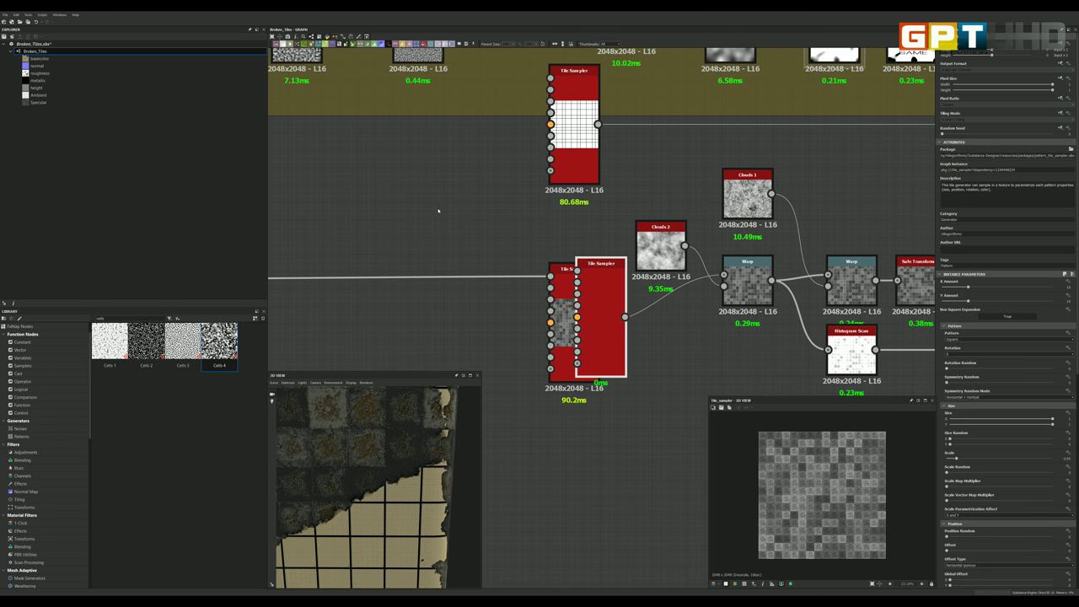
Step: Duplicate the lower Tile Sampler, delete the copy, and preview the original's output
{"action": "key", "text": "ctrl+d"}
{"action": "left_click_drag", "start_coordinate": [520, 230], "coordinate": [488, 199]}
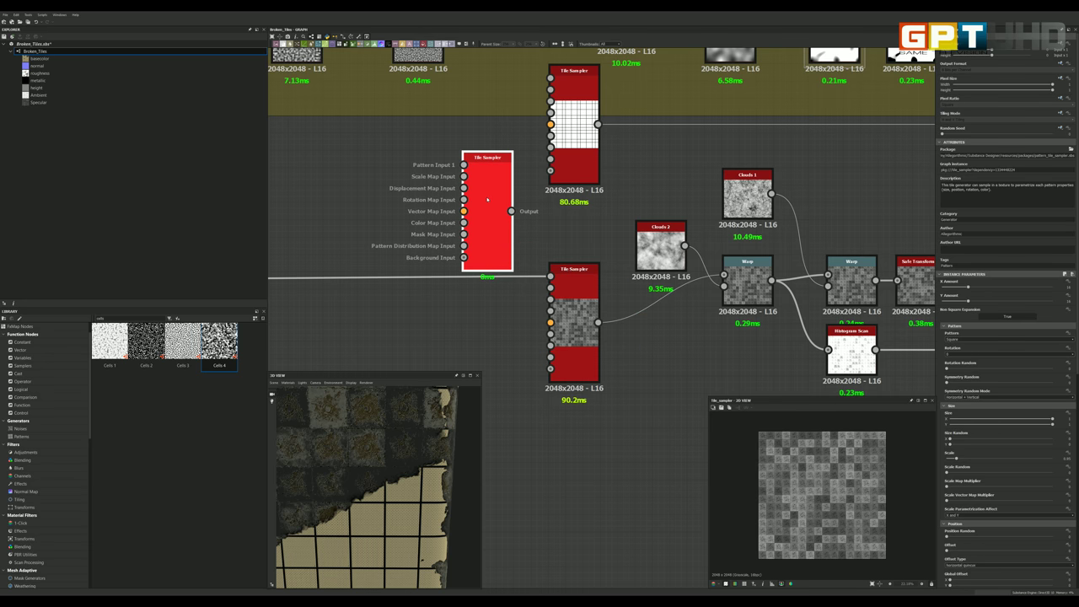
{"action": "key", "text": "Delete"}
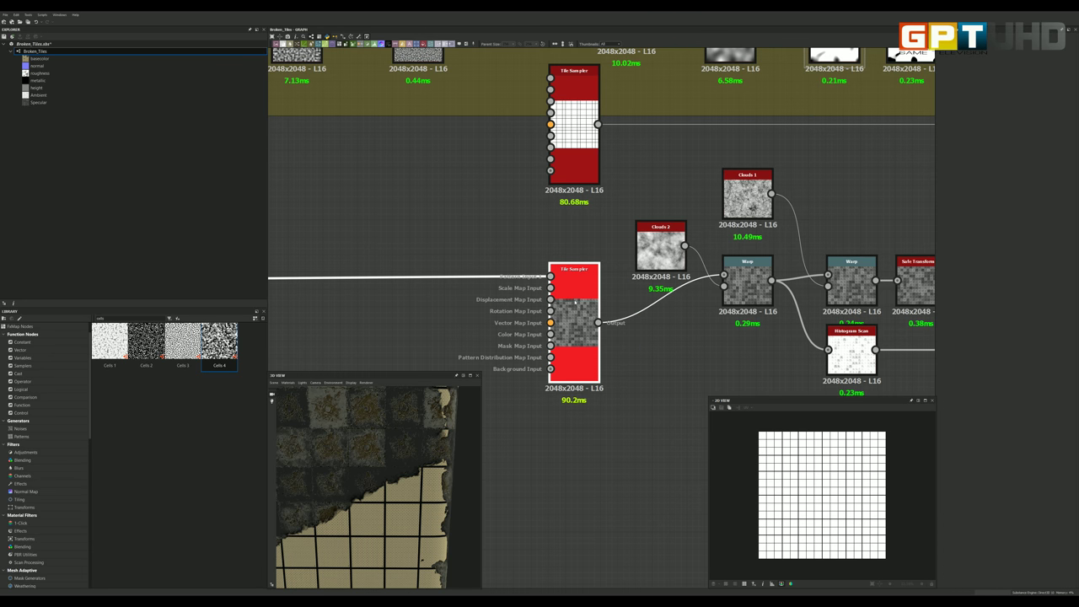
{"action": "double_click", "coordinate": [575, 302]}
{"action": "scroll", "coordinate": [578, 310], "scroll_direction": "up", "scroll_amount": 3}
{"action": "scroll", "coordinate": [578, 310], "scroll_direction": "up", "scroll_amount": 1}
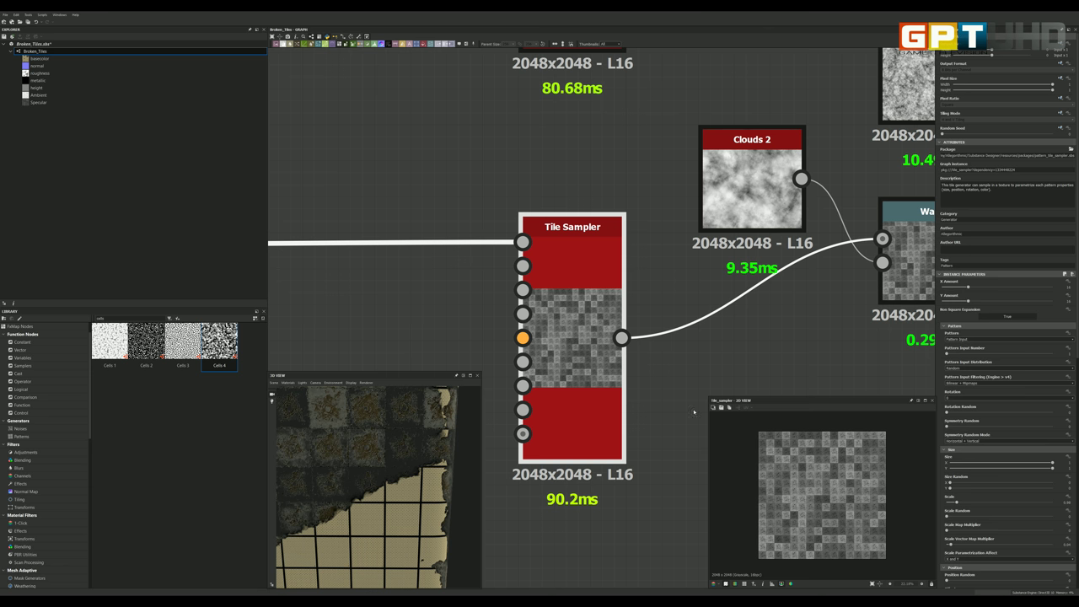
Step: Try the Square pattern on the lower Tile Sampler, then undo back to Pattern Input
{"action": "mouse_move", "coordinate": [423, 472]}
{"action": "left_mouse_down"}
{"action": "mouse_move", "coordinate": [366, 460]}
{"action": "mouse_move", "coordinate": [384, 460]}
{"action": "left_mouse_up"}
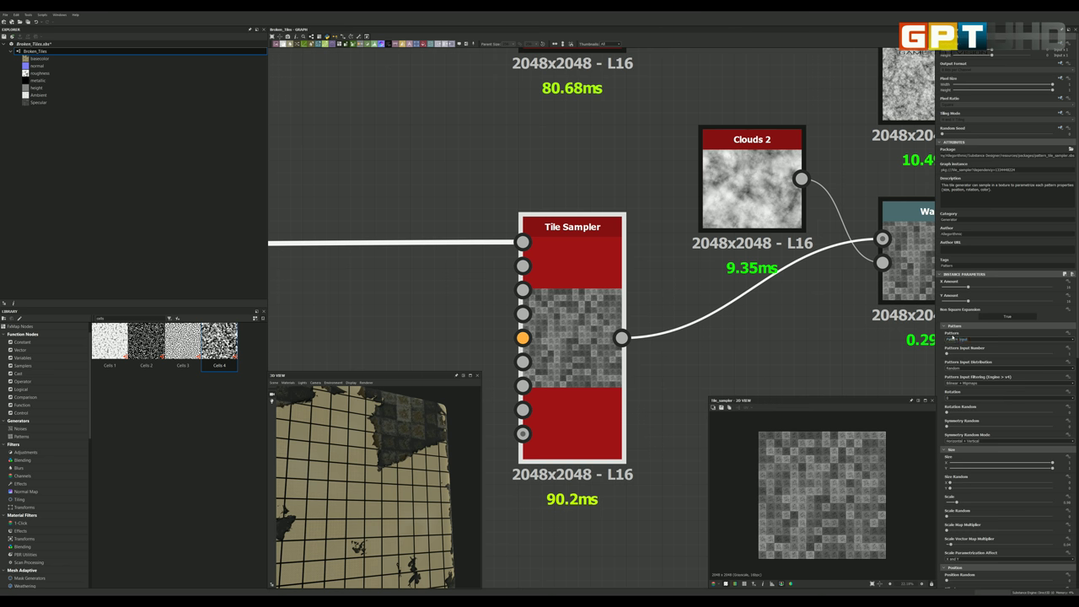
{"action": "scroll", "coordinate": [573, 337], "scroll_direction": "down", "scroll_amount": 3}
{"action": "scroll", "coordinate": [559, 102], "scroll_direction": "up", "scroll_amount": 1}
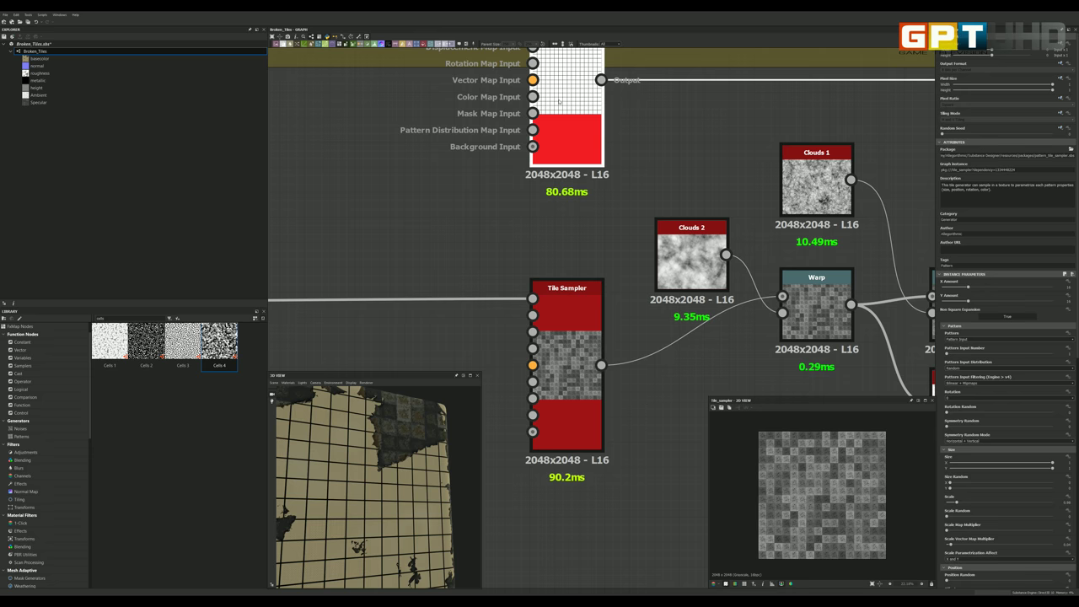
{"action": "left_click", "coordinate": [953, 339]}
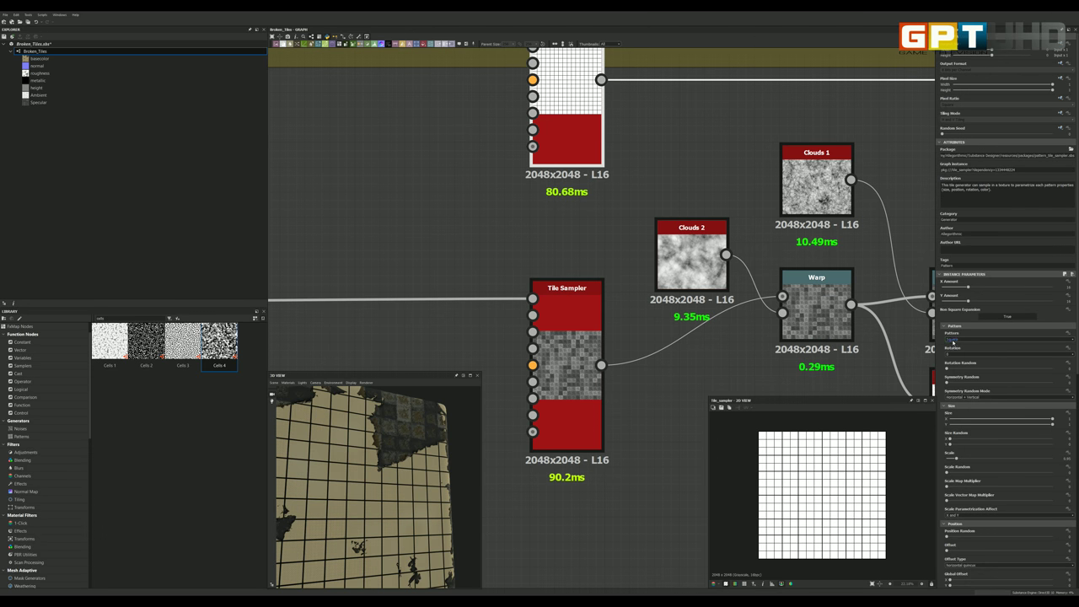
{"action": "left_click", "coordinate": [568, 345]}
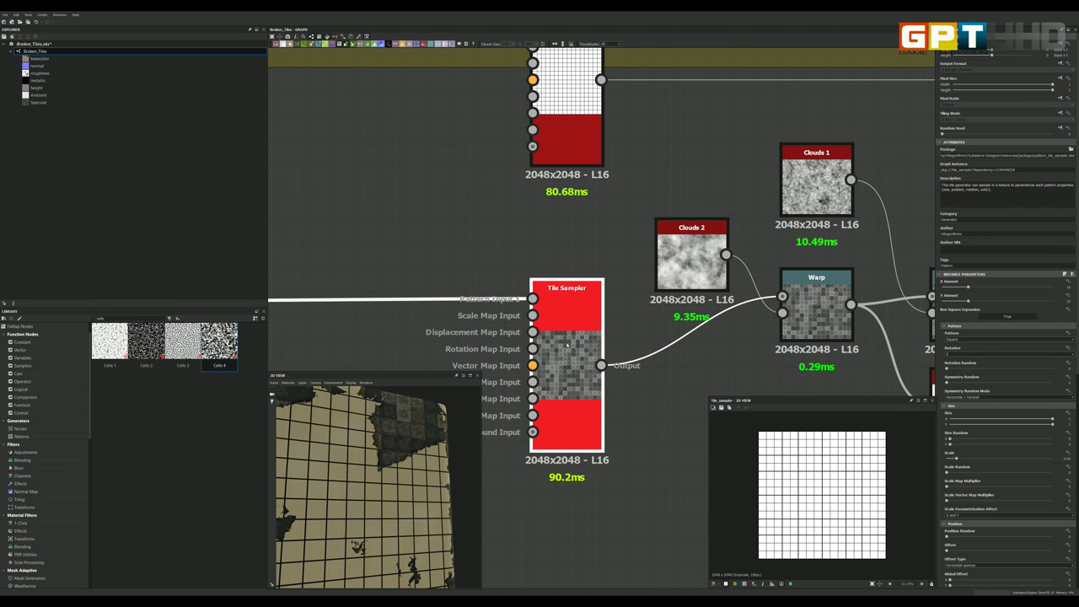
{"action": "key", "text": "ctrl+z"}
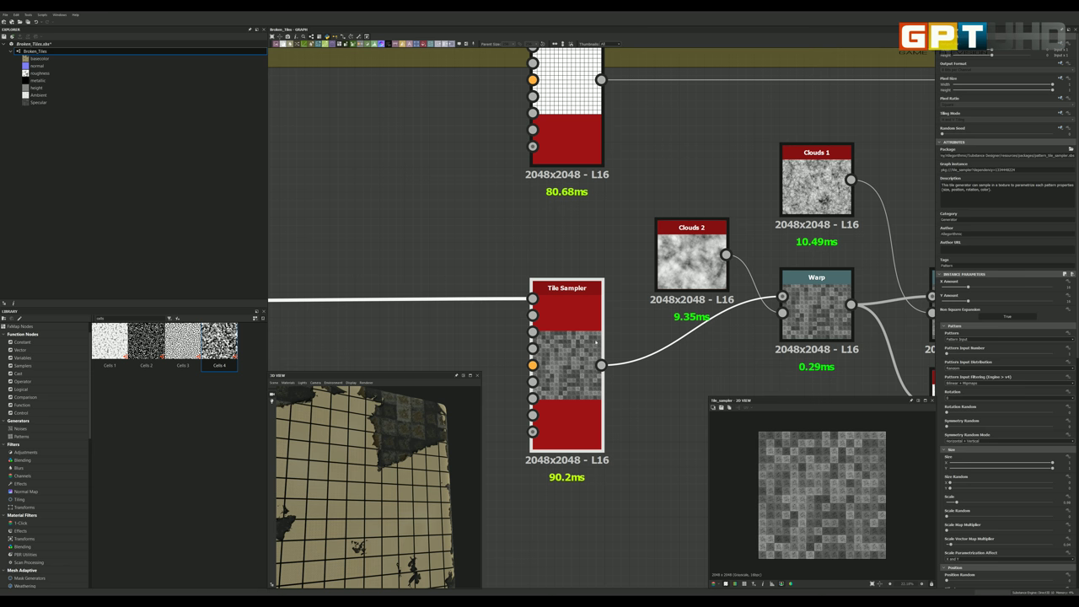
Step: Compare the upper Tile Sampler's Square pattern with the lower Tile Sampler's output
{"action": "scroll", "coordinate": [574, 342], "scroll_direction": "down", "scroll_amount": 2}
{"action": "scroll", "coordinate": [575, 342], "scroll_direction": "down", "scroll_amount": 2}
{"action": "scroll", "coordinate": [575, 341], "scroll_direction": "down", "scroll_amount": 1}
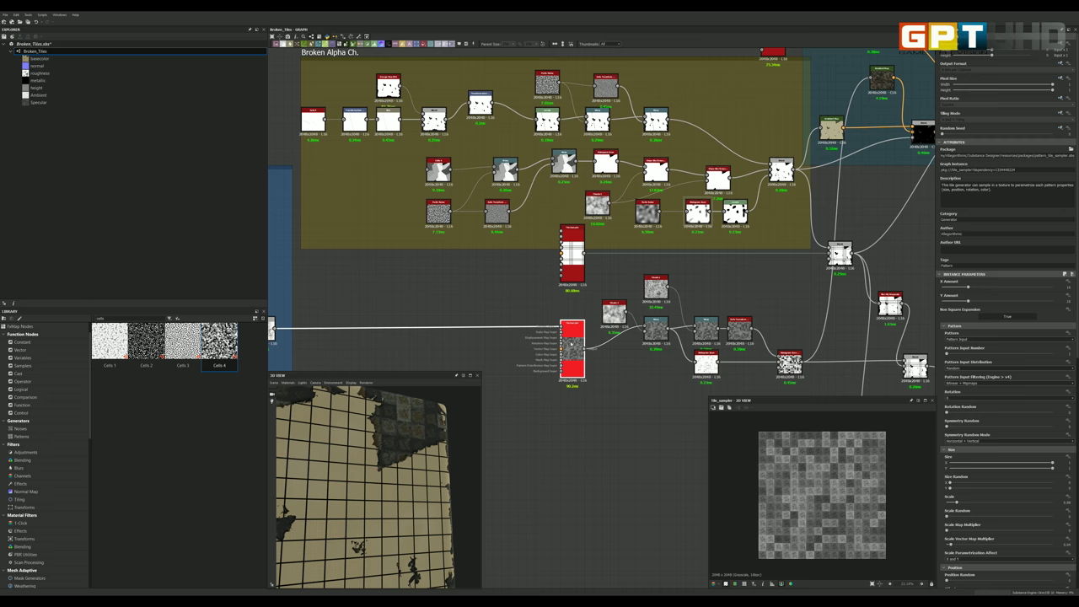
{"action": "scroll", "coordinate": [573, 342], "scroll_direction": "up", "scroll_amount": 2}
{"action": "scroll", "coordinate": [571, 343], "scroll_direction": "up", "scroll_amount": 1}
{"action": "scroll", "coordinate": [571, 341], "scroll_direction": "up", "scroll_amount": 2}
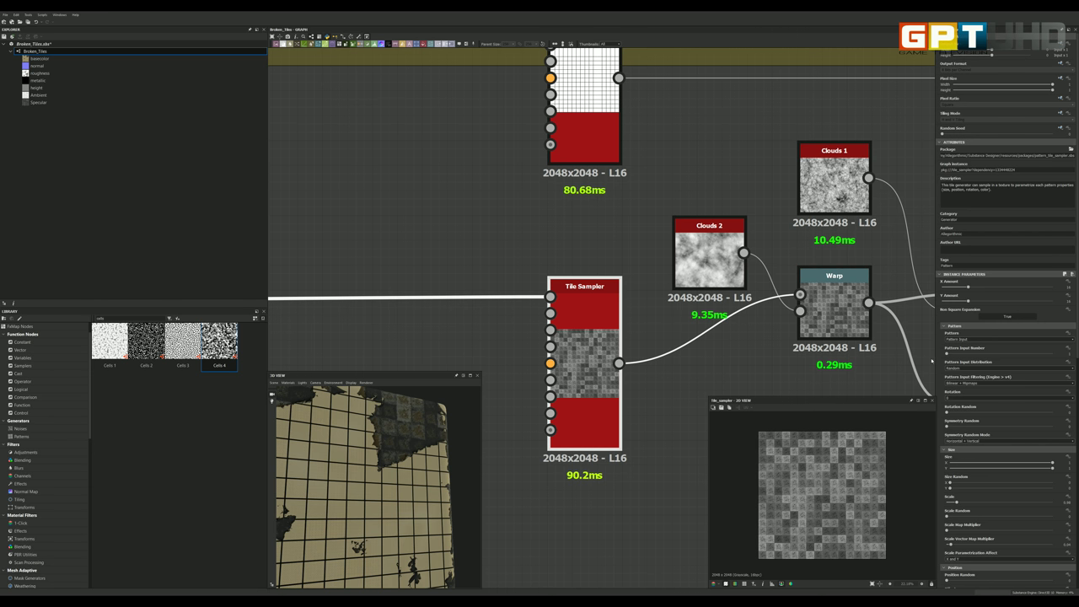
{"action": "scroll", "coordinate": [959, 401], "scroll_direction": "down", "scroll_amount": 2}
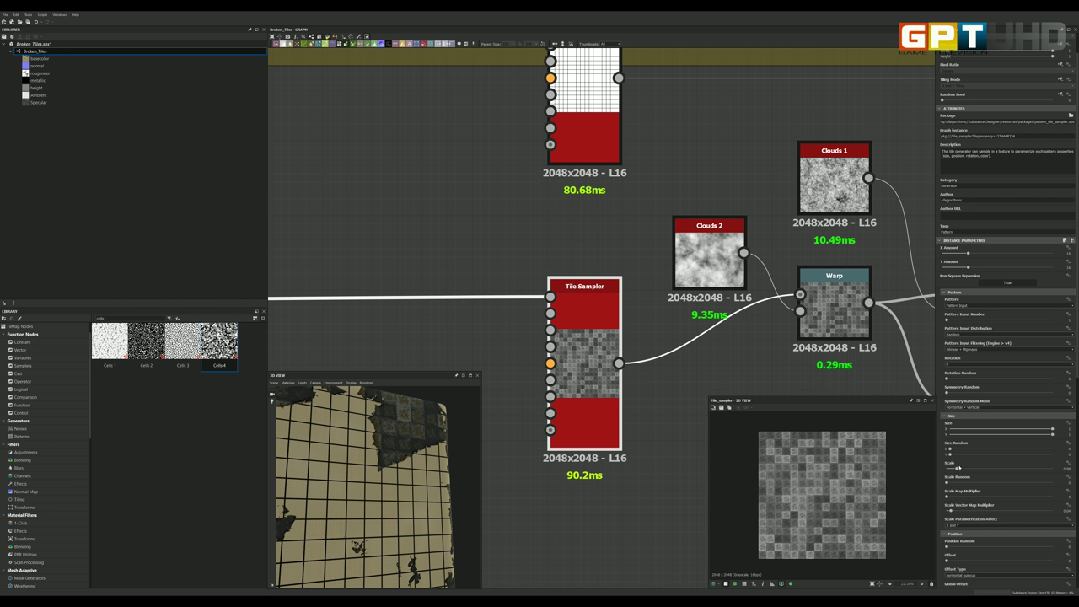
{"action": "scroll", "coordinate": [770, 471], "scroll_direction": "up", "scroll_amount": 2}
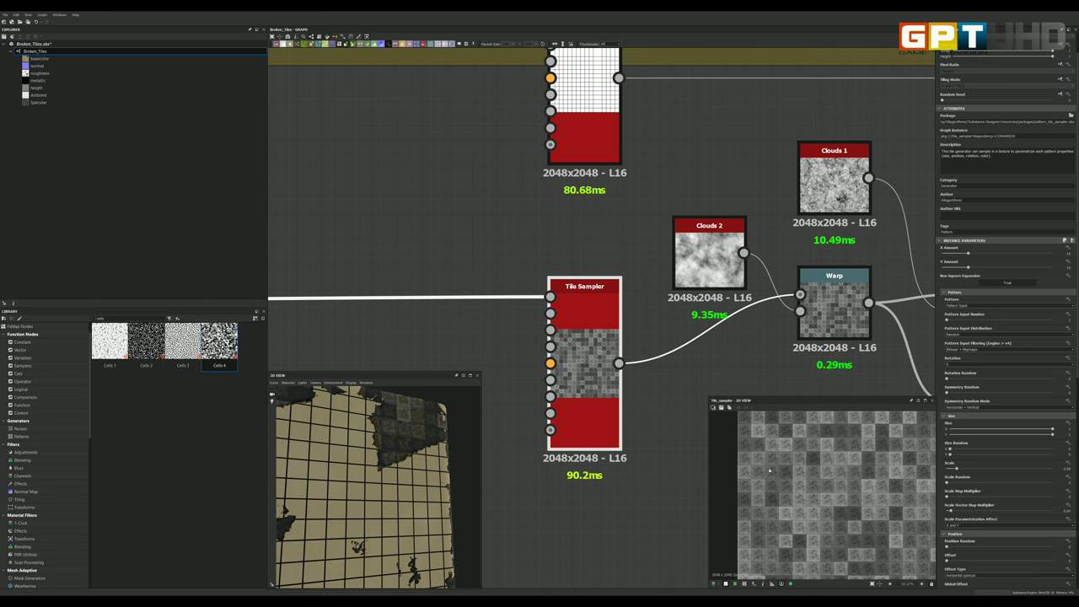
{"action": "scroll", "coordinate": [770, 470], "scroll_direction": "up", "scroll_amount": 3}
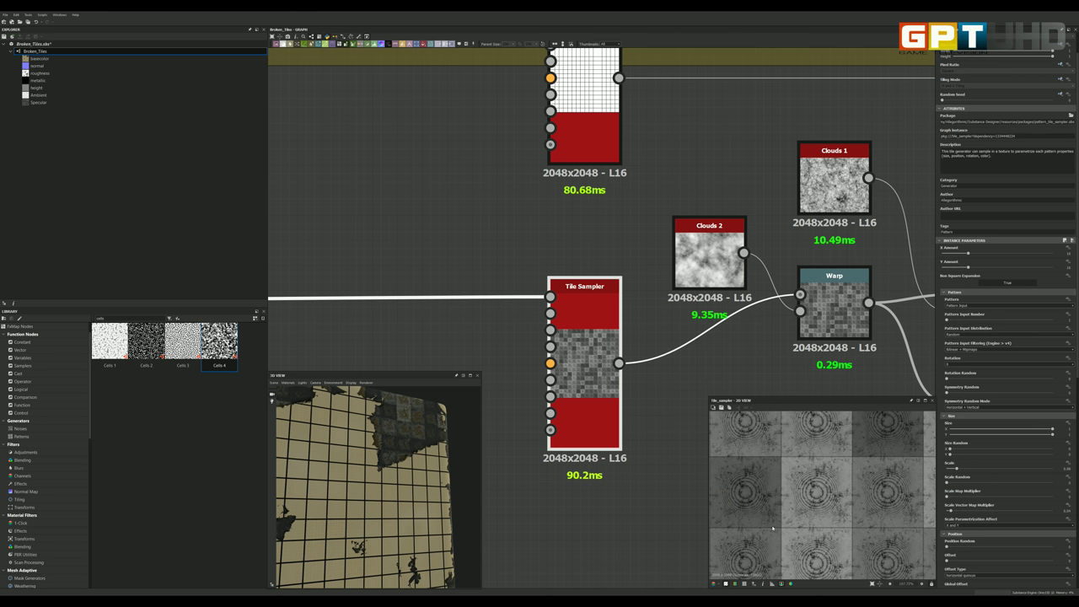
{"action": "double_click", "coordinate": [563, 88]}
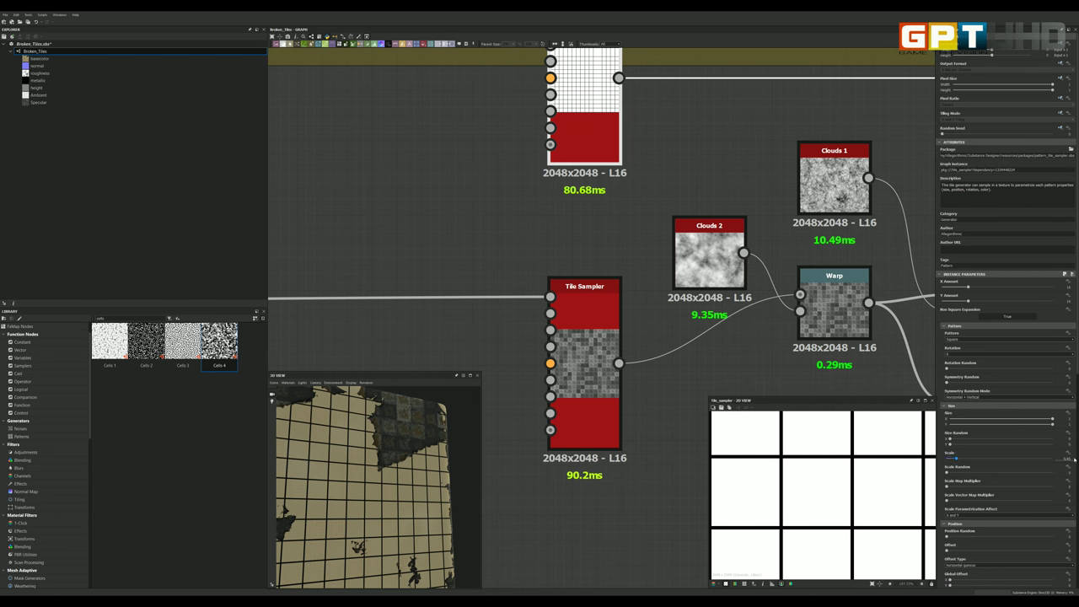
{"action": "double_click", "coordinate": [581, 336]}
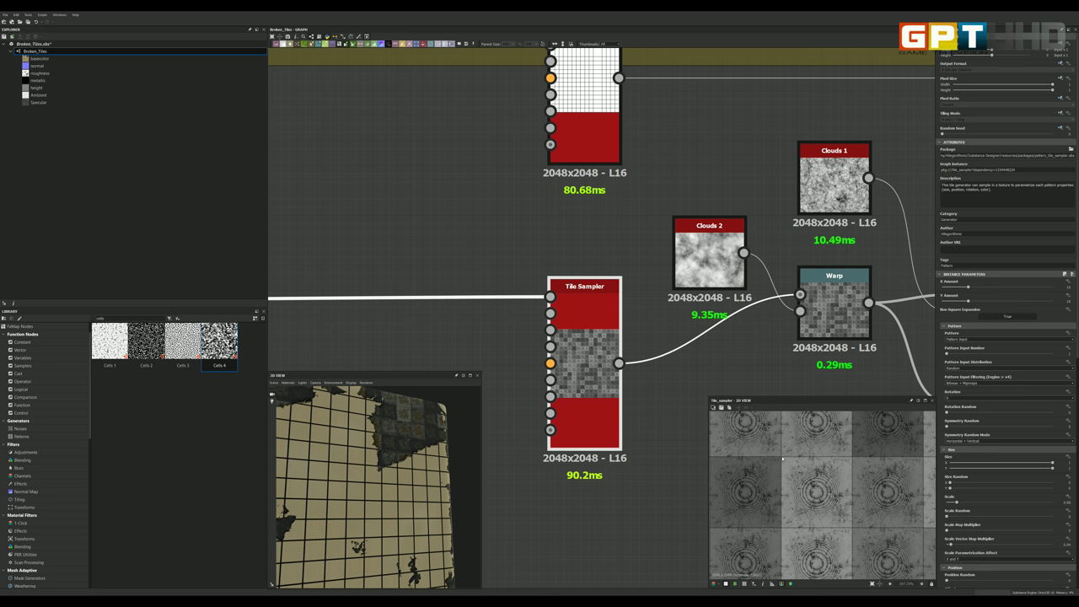
Step: Lower the Displacement Map Intensity on the lower Tile Sampler
{"action": "scroll", "coordinate": [976, 501], "scroll_direction": "down", "scroll_amount": 1}
{"action": "scroll", "coordinate": [976, 501], "scroll_direction": "down", "scroll_amount": 2}
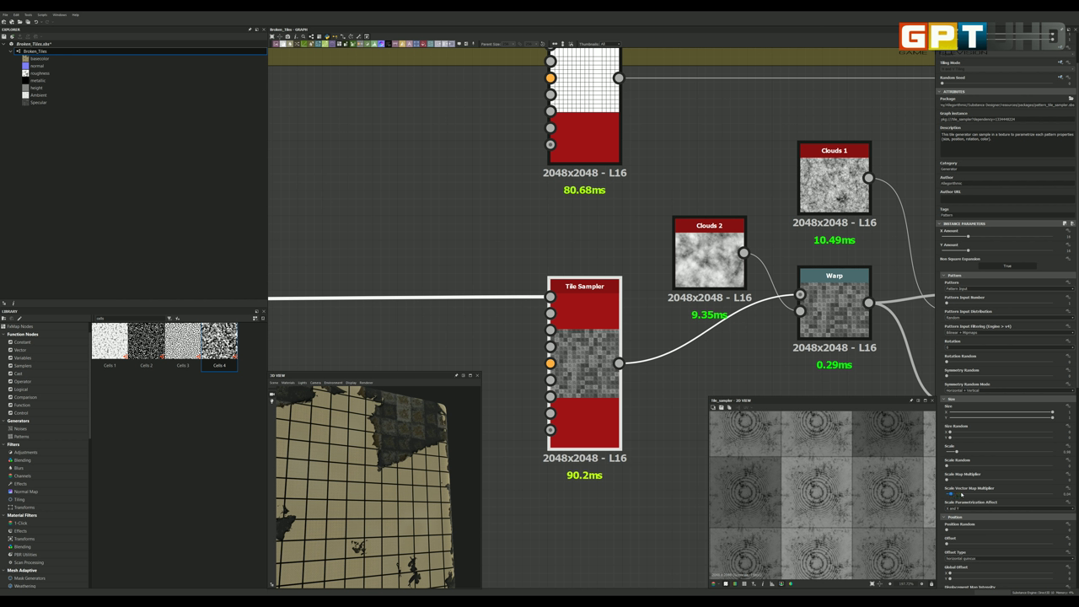
{"action": "double_click", "coordinate": [1067, 495]}
{"action": "scroll", "coordinate": [959, 527], "scroll_direction": "down", "scroll_amount": 2}
{"action": "scroll", "coordinate": [960, 526], "scroll_direction": "down", "scroll_amount": 1}
{"action": "scroll", "coordinate": [961, 524], "scroll_direction": "down", "scroll_amount": 1}
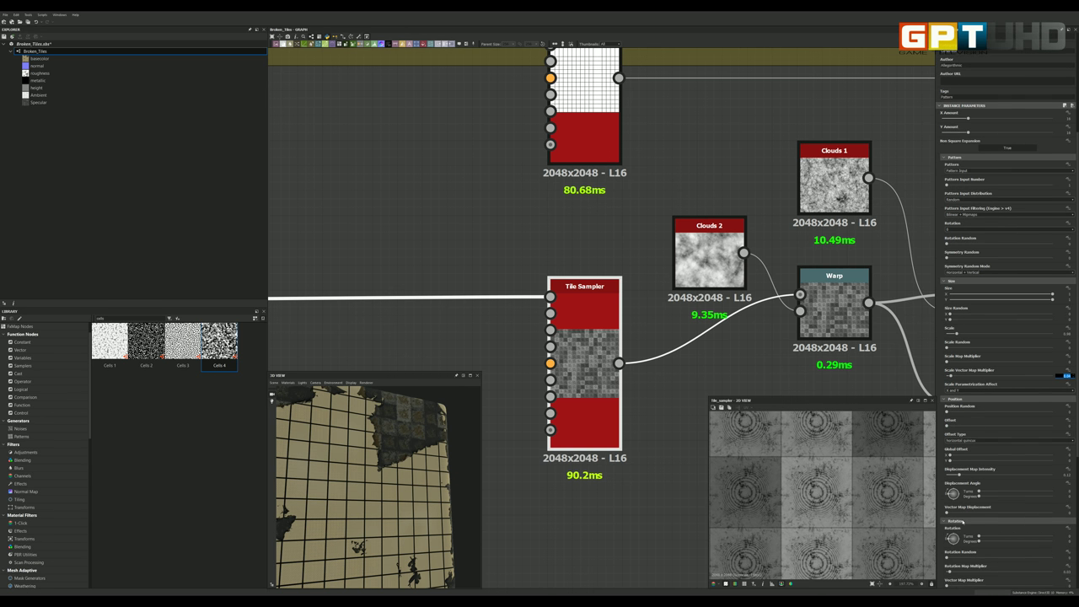
{"action": "scroll", "coordinate": [963, 522], "scroll_direction": "down", "scroll_amount": 2}
{"action": "scroll", "coordinate": [965, 518], "scroll_direction": "down", "scroll_amount": 1}
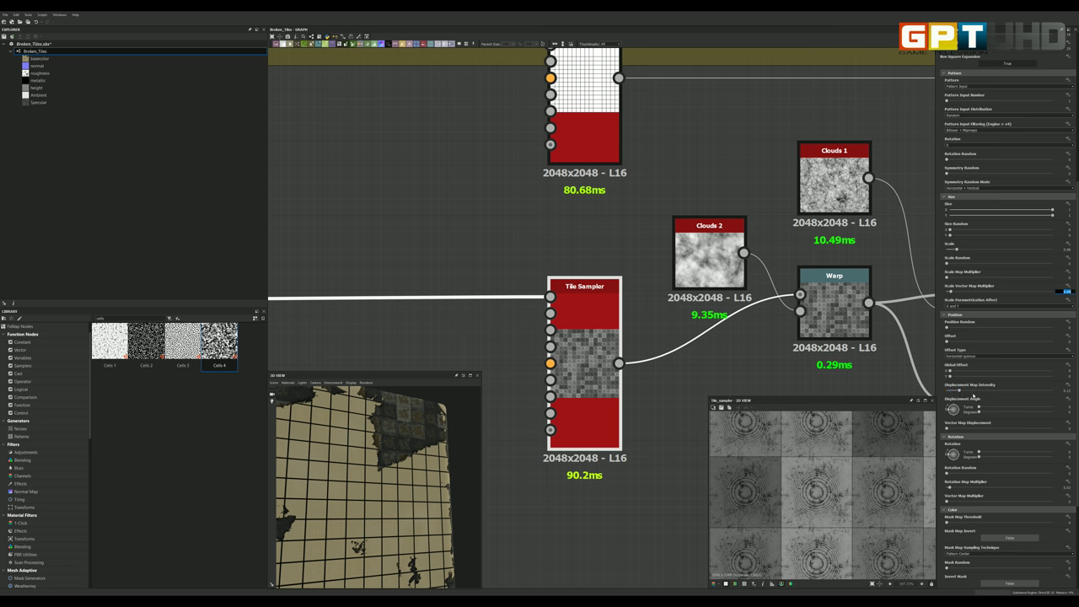
{"action": "left_click_drag", "start_coordinate": [959, 392], "coordinate": [947, 391]}
{"action": "scroll", "coordinate": [967, 489], "scroll_direction": "down", "scroll_amount": 3}
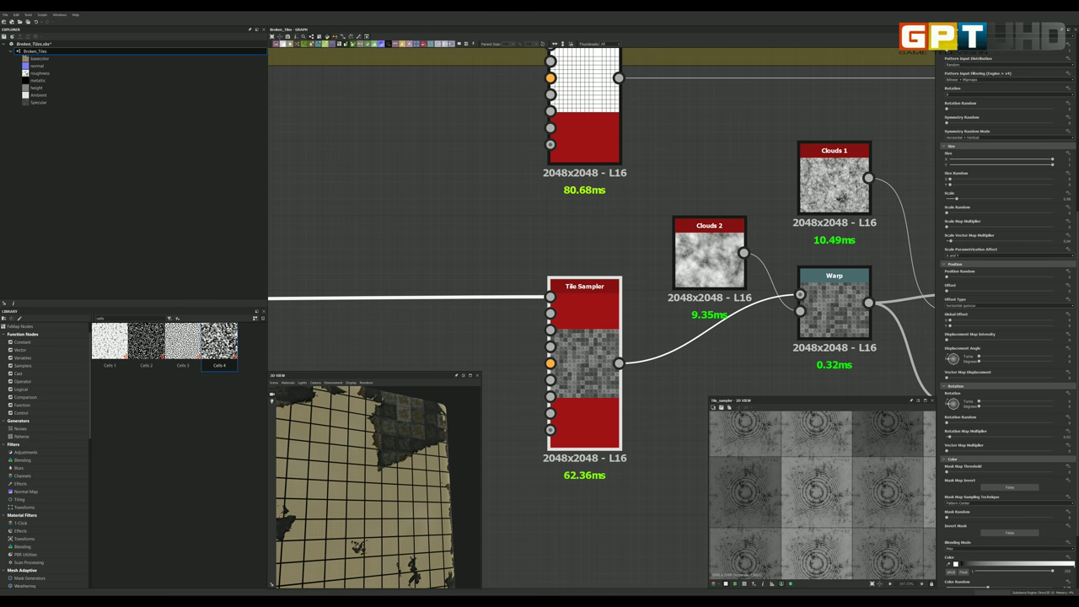
{"action": "key", "text": "ctrl+z"}
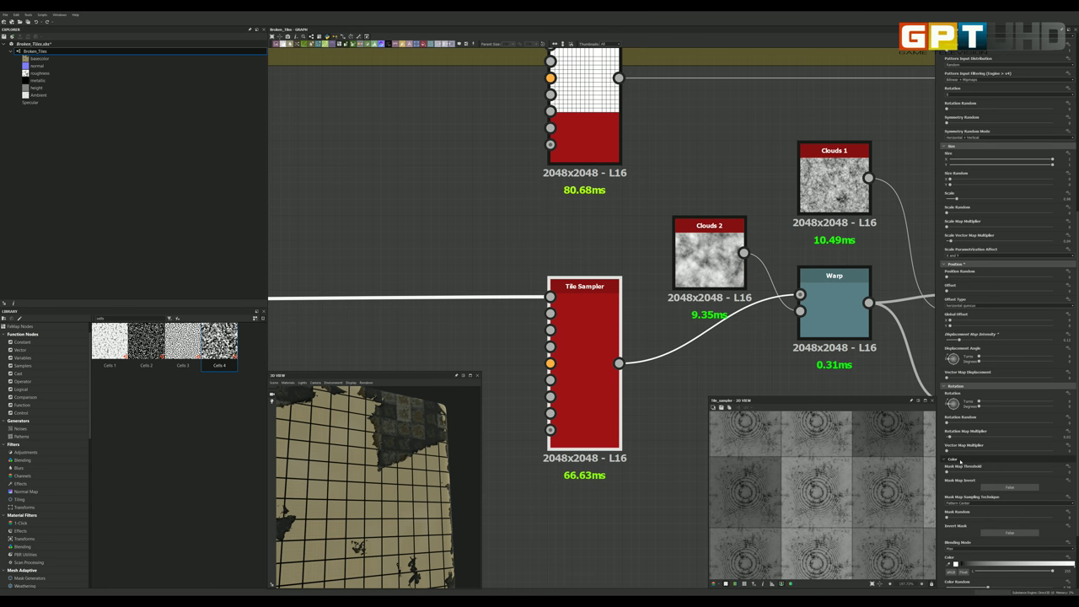
{"action": "scroll", "coordinate": [950, 455], "scroll_direction": "down", "scroll_amount": 3}
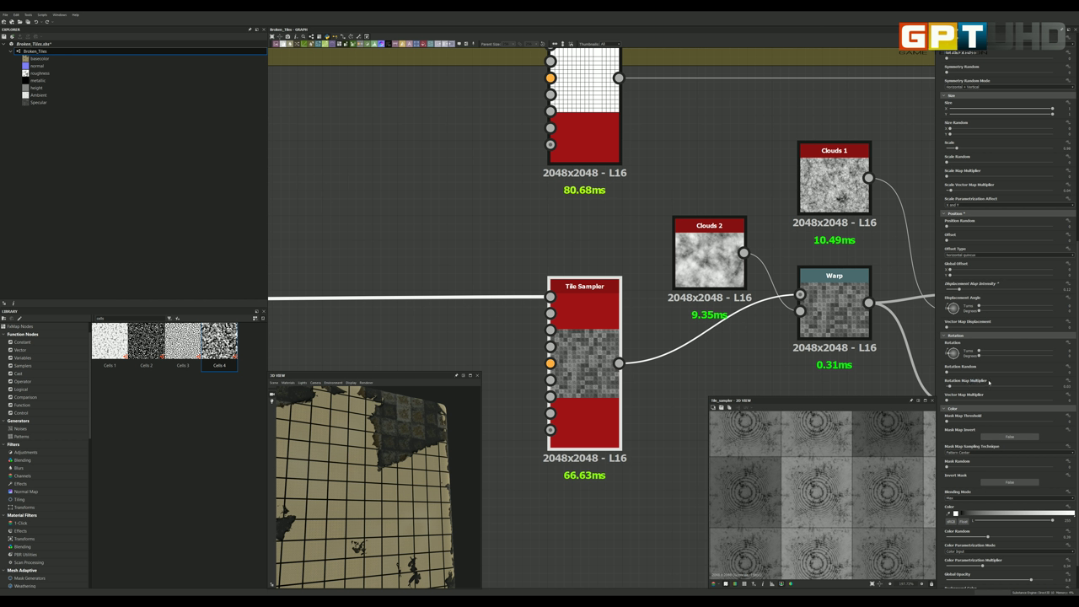
Step: Raise the Tile Sampler's Rotation Map Multiplier value, then scroll to the colour parameters
{"action": "left_click_drag", "start_coordinate": [1030, 386], "coordinate": [950, 385]}
{"action": "left_click", "coordinate": [1067, 385]}
{"action": "scroll", "coordinate": [949, 435], "scroll_direction": "down", "scroll_amount": 2}
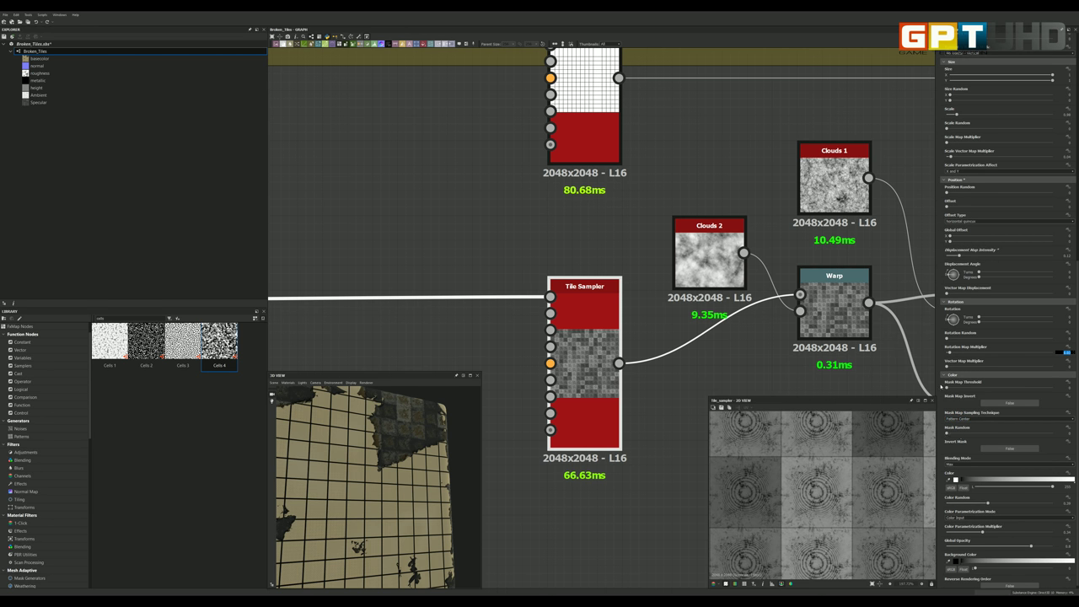
{"action": "scroll", "coordinate": [791, 460], "scroll_direction": "down", "scroll_amount": 2}
{"action": "scroll", "coordinate": [792, 460], "scroll_direction": "down", "scroll_amount": 3}
{"action": "scroll", "coordinate": [791, 460], "scroll_direction": "down", "scroll_amount": 2}
{"action": "scroll", "coordinate": [900, 449], "scroll_direction": "up", "scroll_amount": 2}
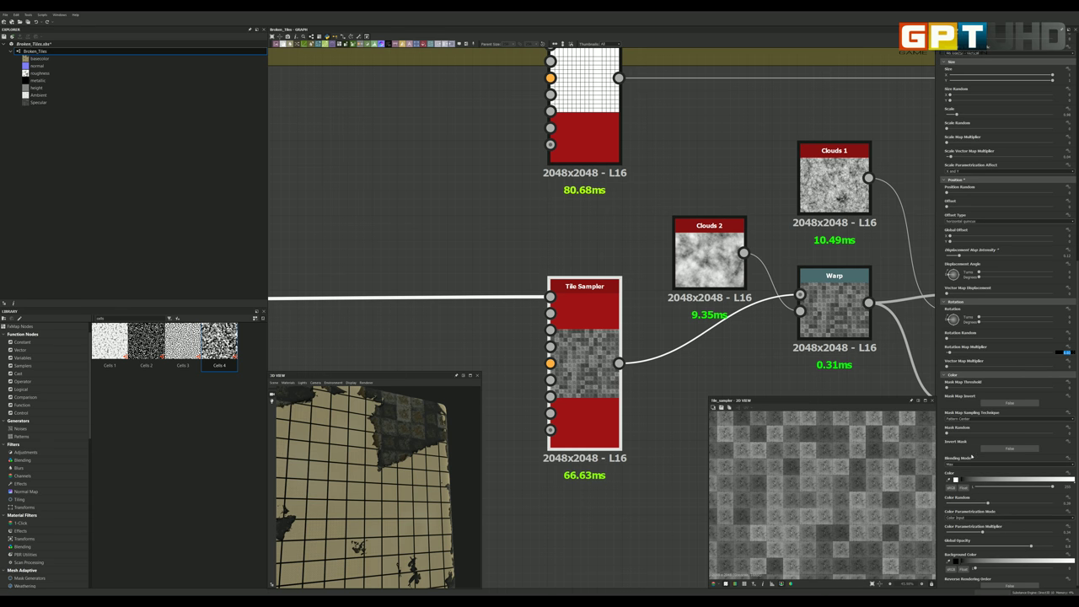
{"action": "scroll", "coordinate": [972, 456], "scroll_direction": "down", "scroll_amount": 1}
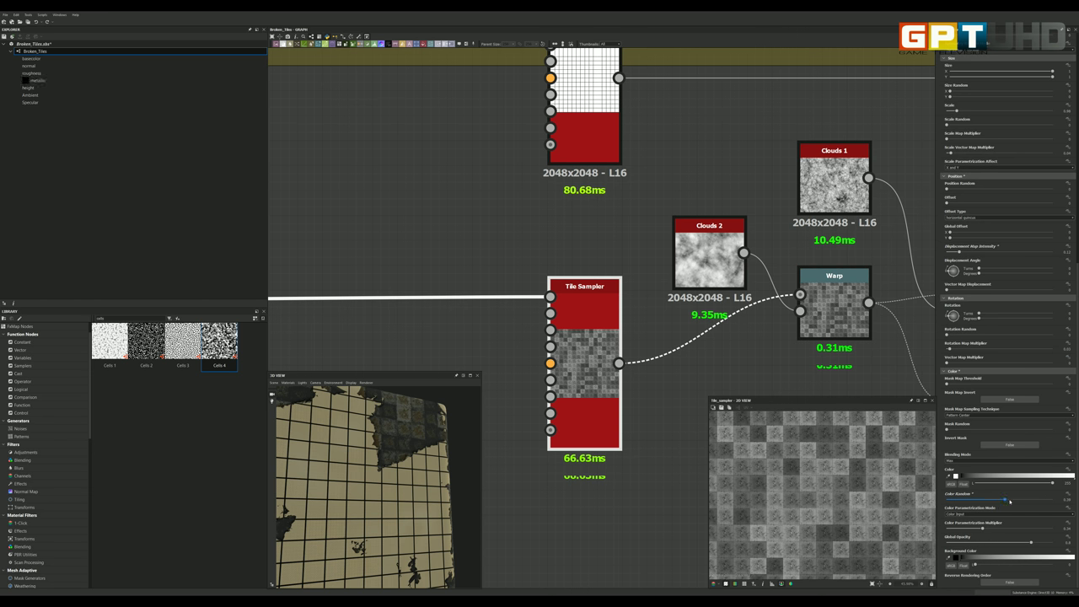
Step: Increase Color Random and preview the gray-varied tiles in the 2D and 3D views
{"action": "left_click_drag", "start_coordinate": [991, 501], "coordinate": [1028, 500]}
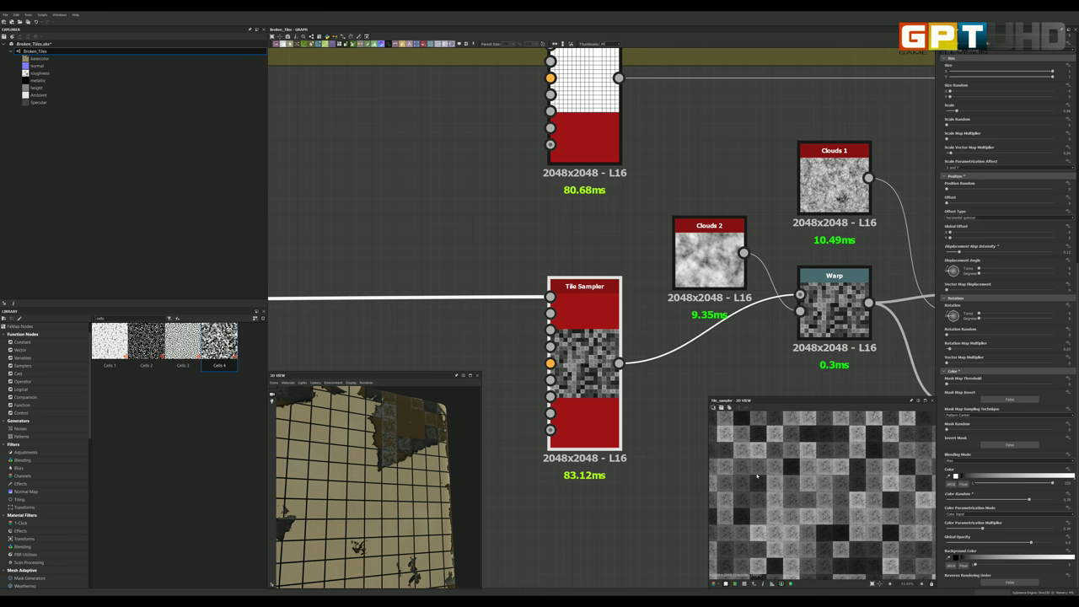
{"action": "scroll", "coordinate": [757, 478], "scroll_direction": "down", "scroll_amount": 3}
{"action": "scroll", "coordinate": [840, 460], "scroll_direction": "up", "scroll_amount": 1}
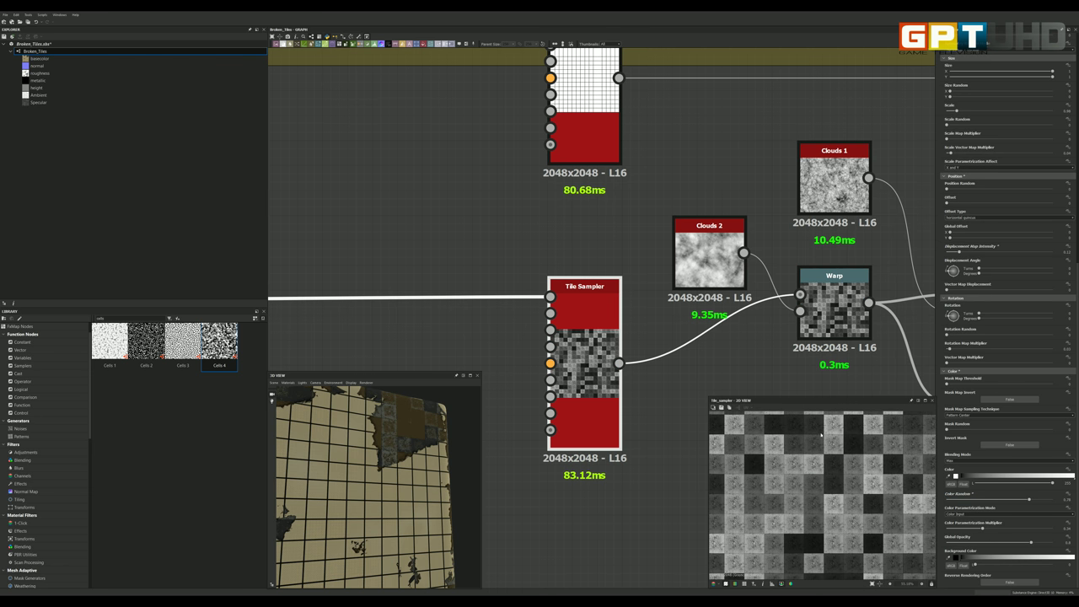
{"action": "key", "text": "f"}
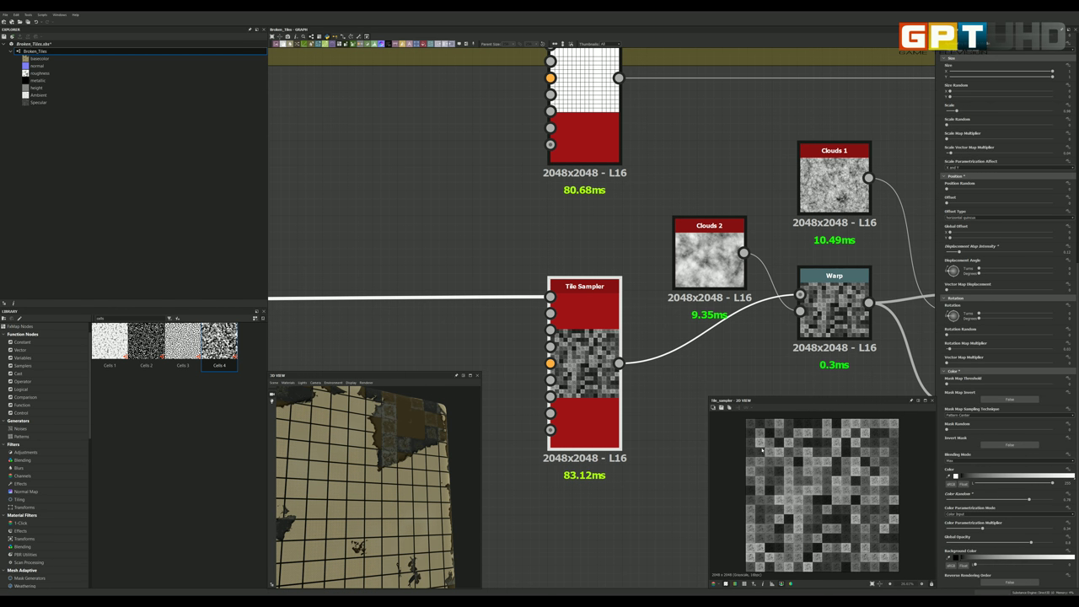
{"action": "mouse_move", "coordinate": [421, 435]}
{"action": "left_mouse_down"}
{"action": "mouse_move", "coordinate": [412, 403]}
{"action": "mouse_move", "coordinate": [513, 426]}
{"action": "left_mouse_up"}
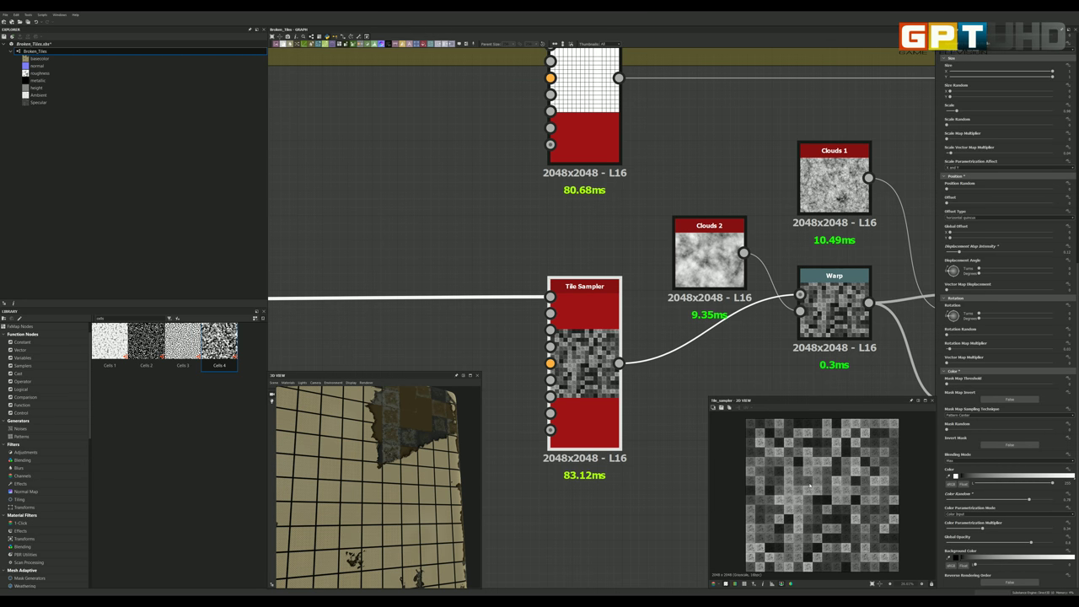
{"action": "scroll", "coordinate": [809, 484], "scroll_direction": "up", "scroll_amount": 2}
{"action": "mouse_move", "coordinate": [405, 439]}
{"action": "left_mouse_down"}
{"action": "mouse_move", "coordinate": [426, 453]}
{"action": "mouse_move", "coordinate": [342, 445]}
{"action": "mouse_move", "coordinate": [369, 455]}
{"action": "left_mouse_up"}
{"action": "scroll", "coordinate": [342, 445], "scroll_direction": "up", "scroll_amount": 3}
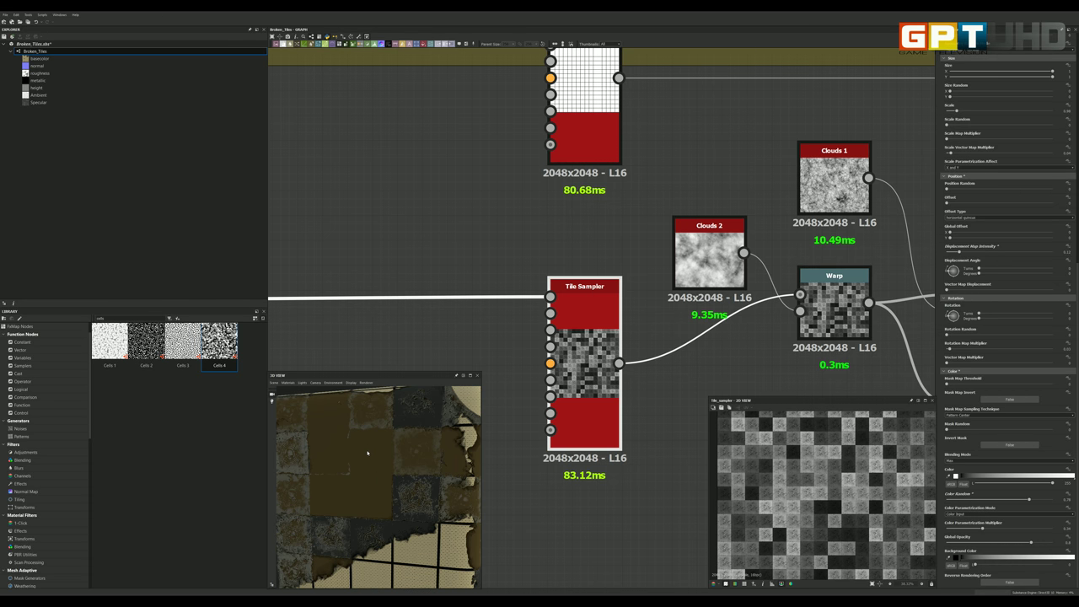
Step: Lower Color Random back down and adjust the Color Parametrization Multiplier
{"action": "key", "text": "ctrl+z"}
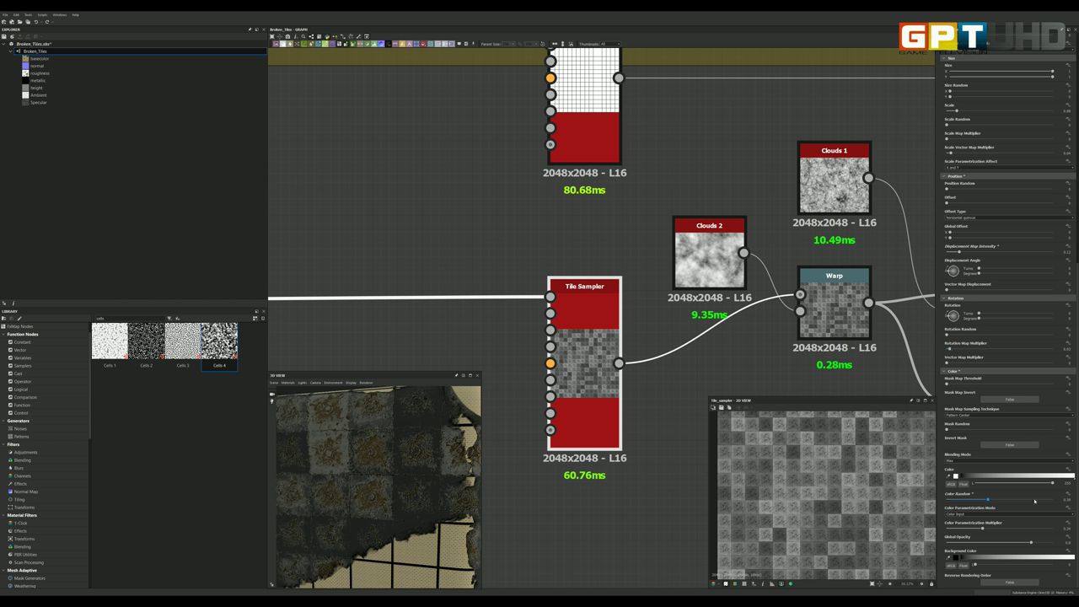
{"action": "left_click_drag", "start_coordinate": [989, 500], "coordinate": [990, 499]}
{"action": "left_click", "coordinate": [953, 529]}
{"action": "left_click", "coordinate": [1066, 528]}
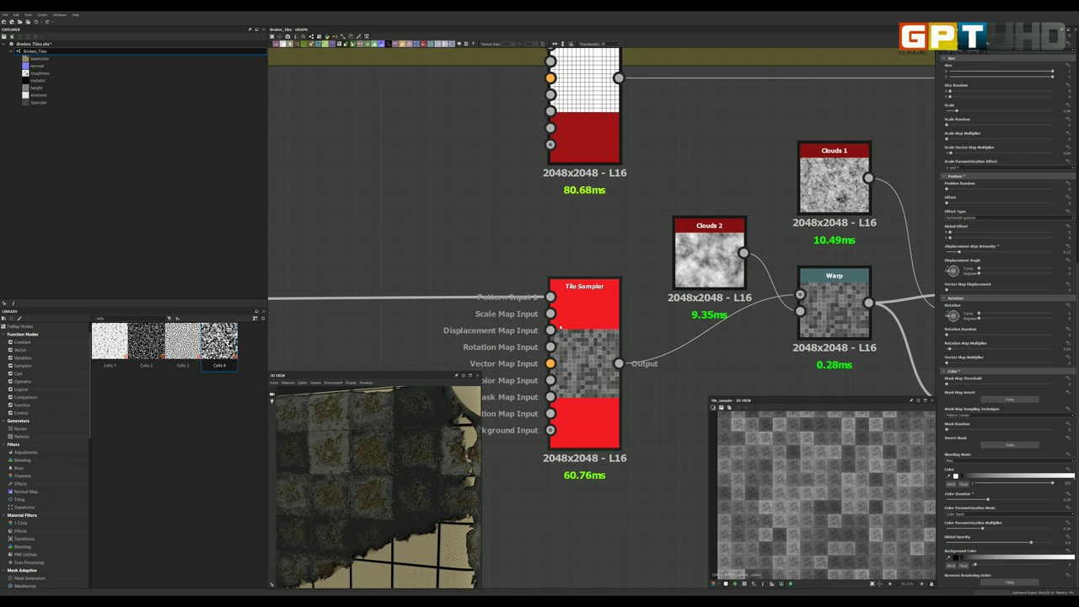
Step: Zoom out the graph and move over to the Broken BG frame
{"action": "scroll", "coordinate": [569, 351], "scroll_direction": "down", "scroll_amount": 2}
{"action": "scroll", "coordinate": [568, 352], "scroll_direction": "down", "scroll_amount": 2}
{"action": "scroll", "coordinate": [569, 352], "scroll_direction": "down", "scroll_amount": 2}
{"action": "scroll", "coordinate": [568, 351], "scroll_direction": "down", "scroll_amount": 2}
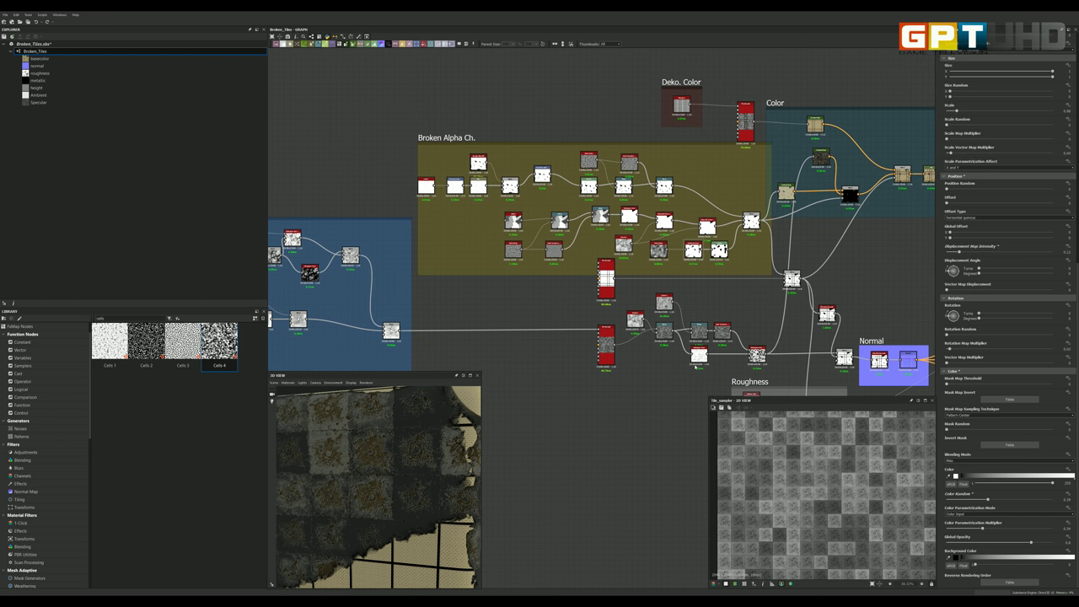
{"action": "scroll", "coordinate": [568, 352], "scroll_direction": "down", "scroll_amount": 2}
{"action": "scroll", "coordinate": [608, 371], "scroll_direction": "up", "scroll_amount": 3}
{"action": "scroll", "coordinate": [640, 388], "scroll_direction": "up", "scroll_amount": 3}
{"action": "scroll", "coordinate": [636, 400], "scroll_direction": "down", "scroll_amount": 2}
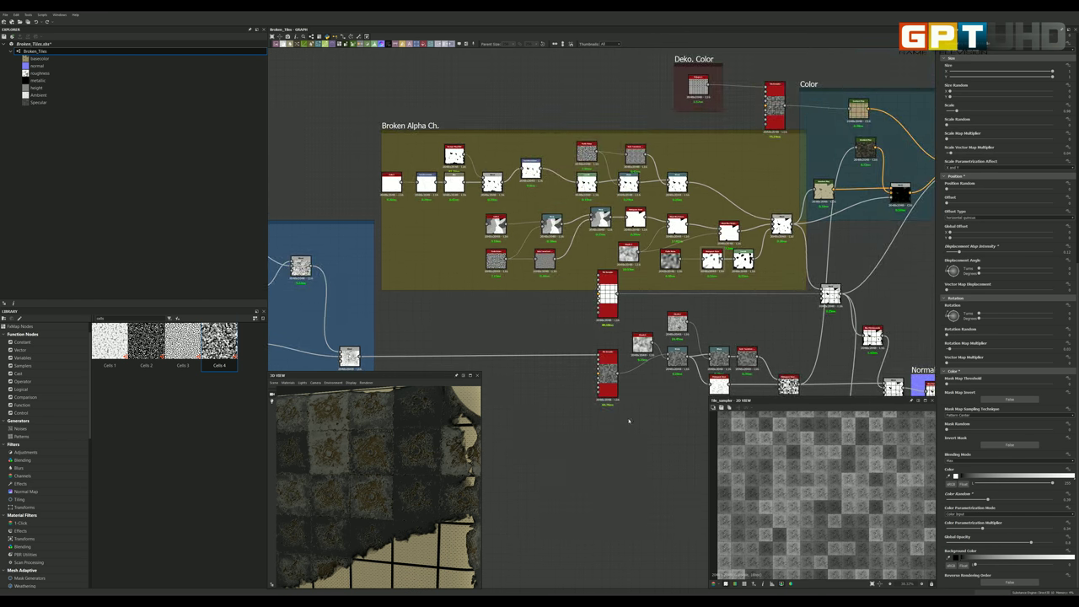
Step: Orbit and zoom the 3D preview across the tiled plane
{"action": "left_click_drag", "start_coordinate": [378, 466], "coordinate": [417, 458]}
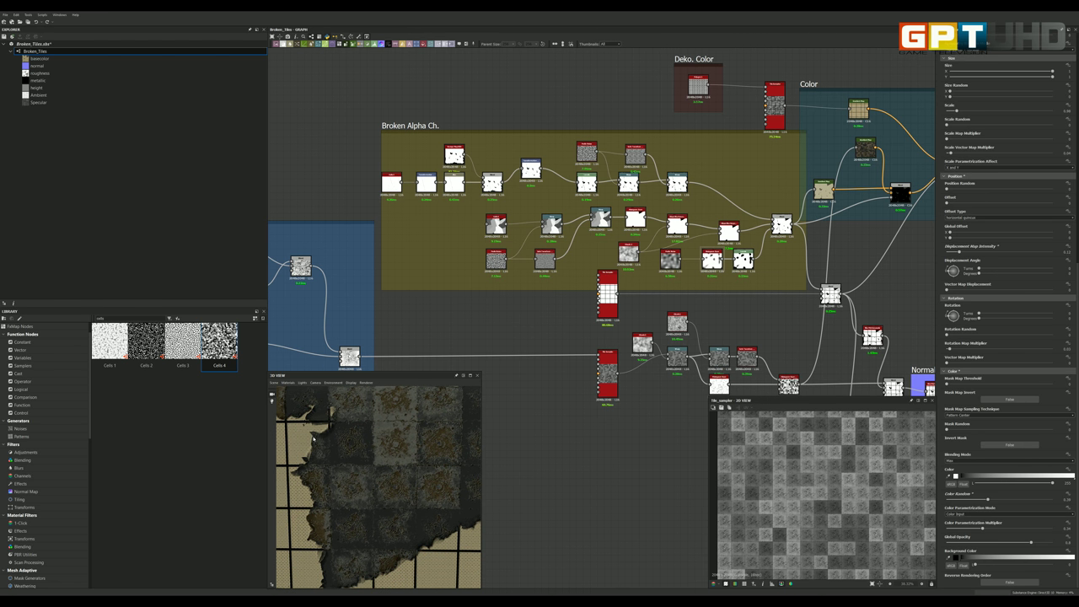
{"action": "scroll", "coordinate": [590, 354], "scroll_direction": "down", "scroll_amount": 2}
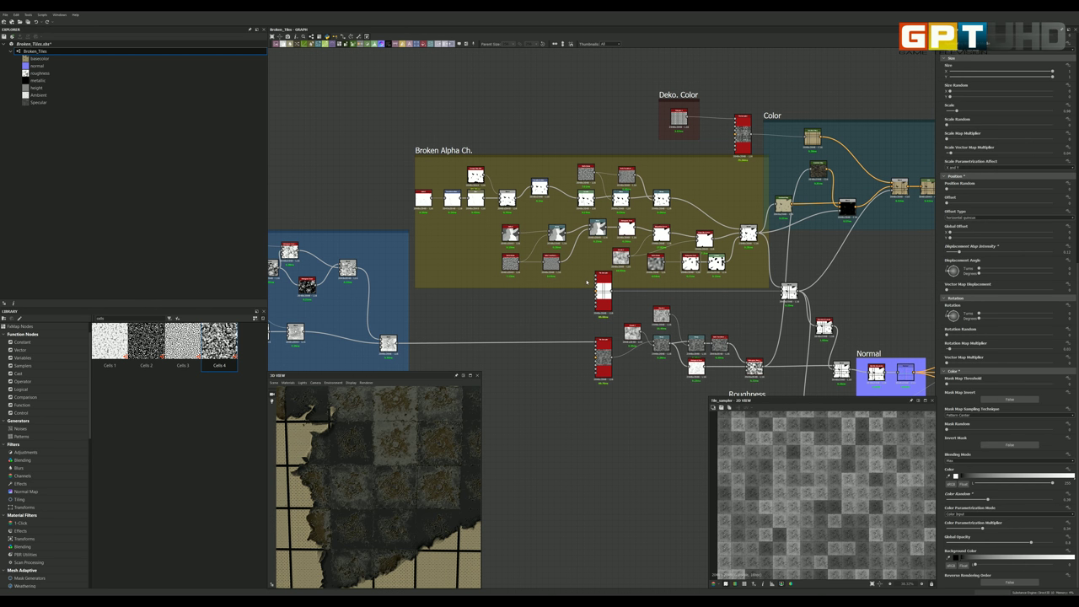
{"action": "scroll", "coordinate": [668, 323], "scroll_direction": "down", "scroll_amount": 2}
{"action": "scroll", "coordinate": [506, 308], "scroll_direction": "up", "scroll_amount": 1}
{"action": "scroll", "coordinate": [518, 307], "scroll_direction": "up", "scroll_amount": 3}
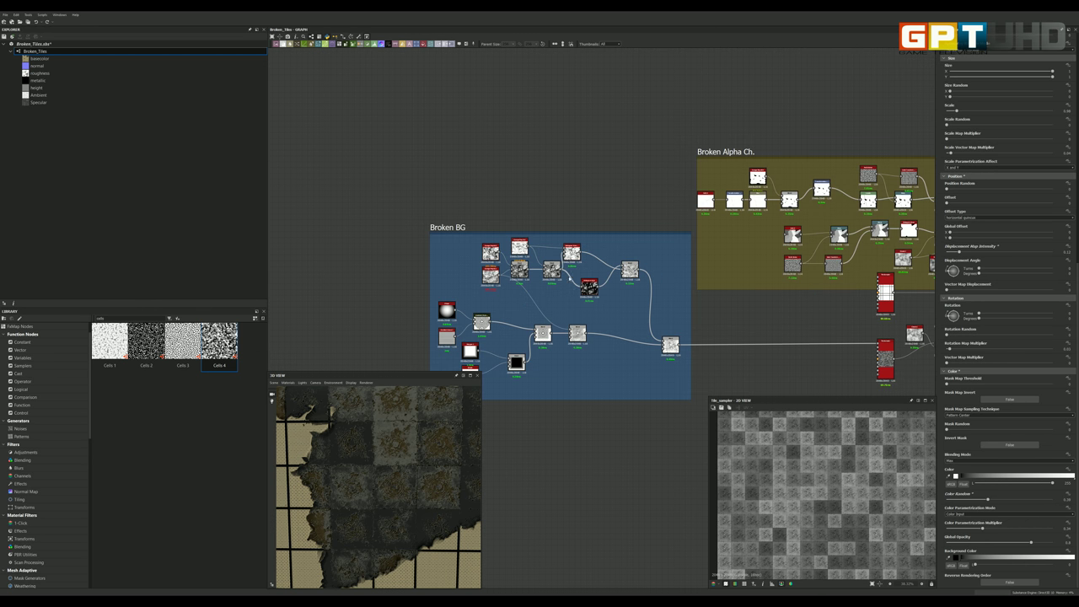
{"action": "scroll", "coordinate": [560, 294], "scroll_direction": "up", "scroll_amount": 2}
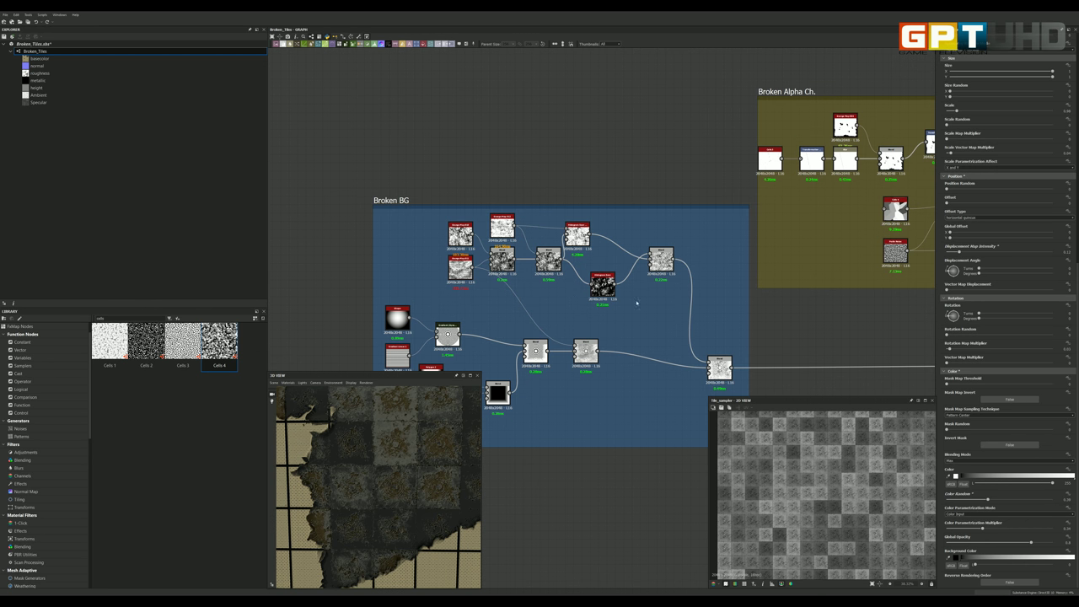
{"action": "scroll", "coordinate": [649, 321], "scroll_direction": "up", "scroll_amount": 2}
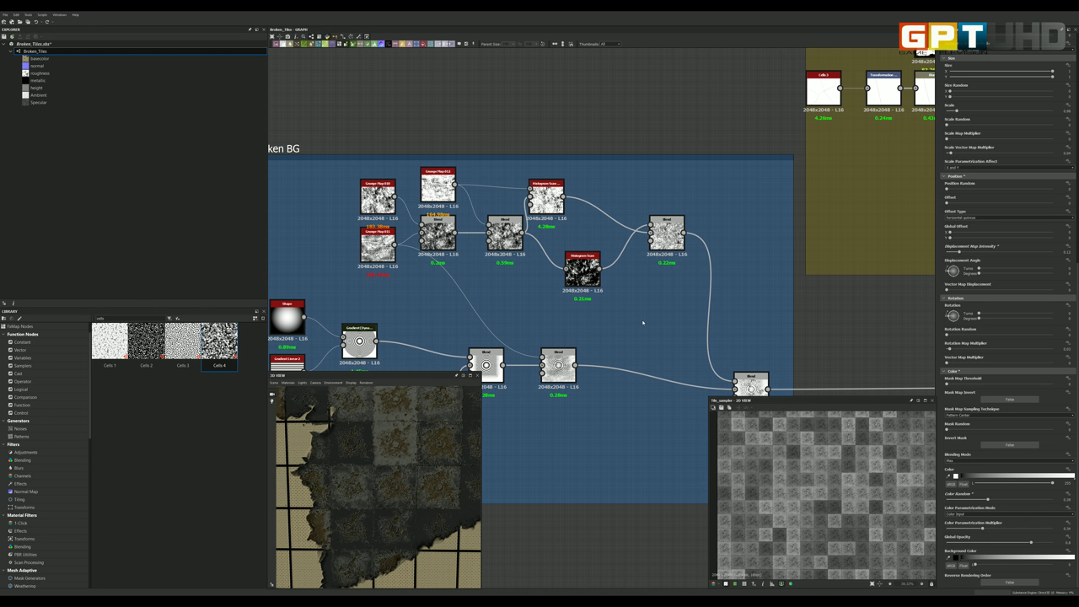
{"action": "scroll", "coordinate": [644, 315], "scroll_direction": "down", "scroll_amount": 3}
{"action": "scroll", "coordinate": [590, 319], "scroll_direction": "up", "scroll_amount": 4}
{"action": "scroll", "coordinate": [437, 424], "scroll_direction": "up", "scroll_amount": 3}
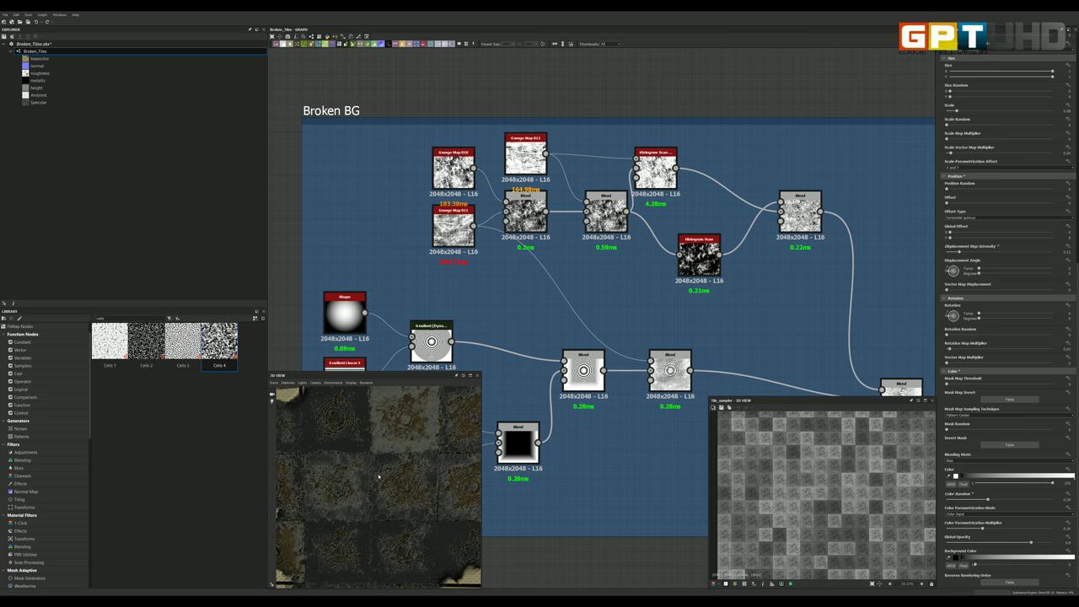
{"action": "scroll", "coordinate": [405, 460], "scroll_direction": "down", "scroll_amount": 3}
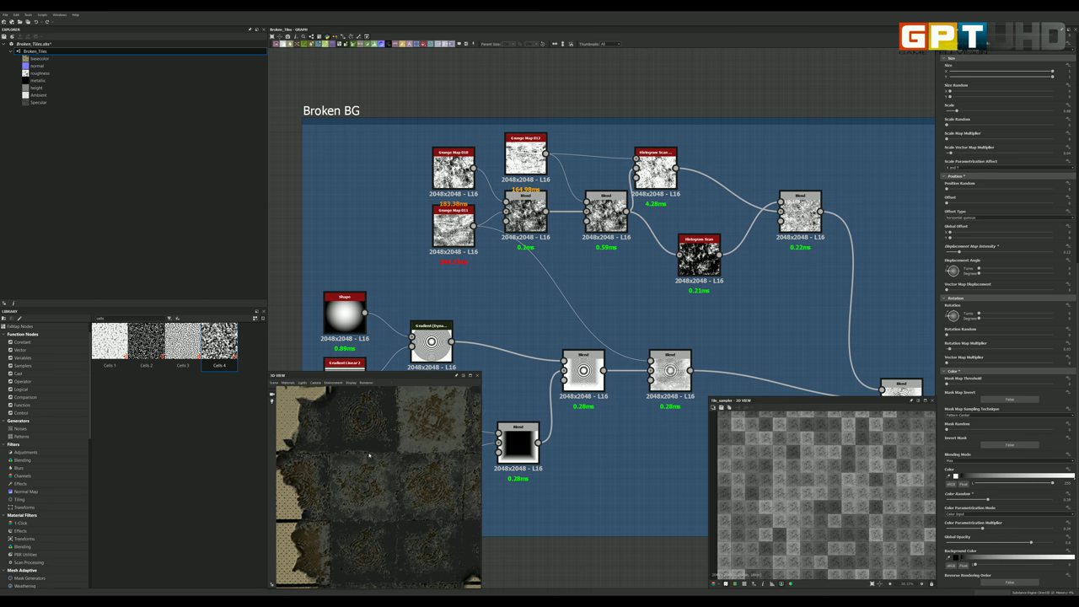
Step: Orbit around the broken edge and zoom in on the Shape and Gradient nodes
{"action": "mouse_move", "coordinate": [405, 461]}
{"action": "left_mouse_down"}
{"action": "mouse_move", "coordinate": [379, 451]}
{"action": "mouse_move", "coordinate": [415, 451]}
{"action": "mouse_move", "coordinate": [342, 453]}
{"action": "left_mouse_up"}
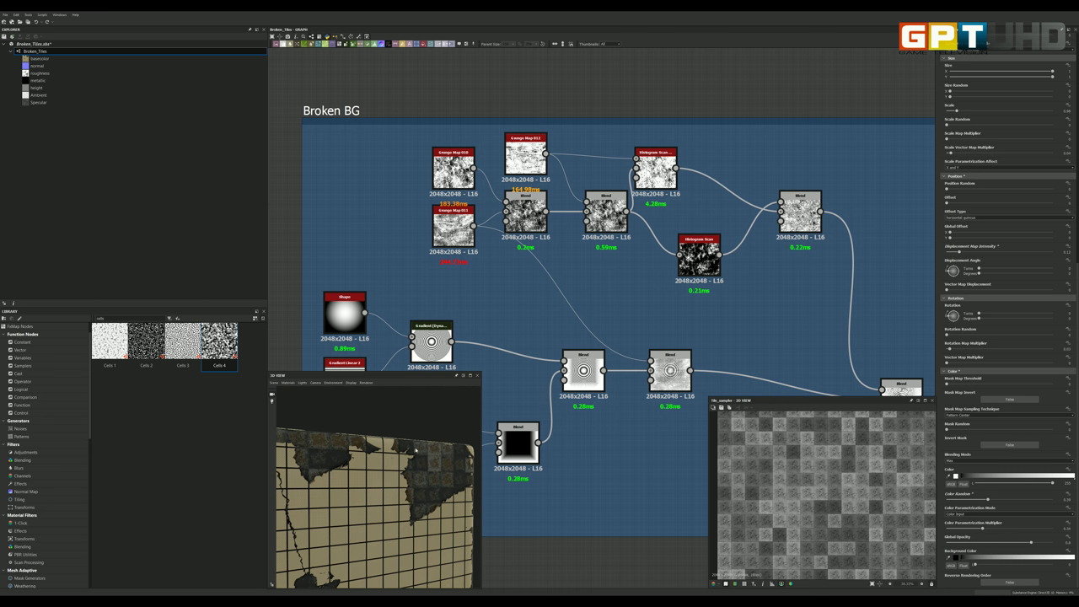
{"action": "scroll", "coordinate": [414, 452], "scroll_direction": "up", "scroll_amount": 3}
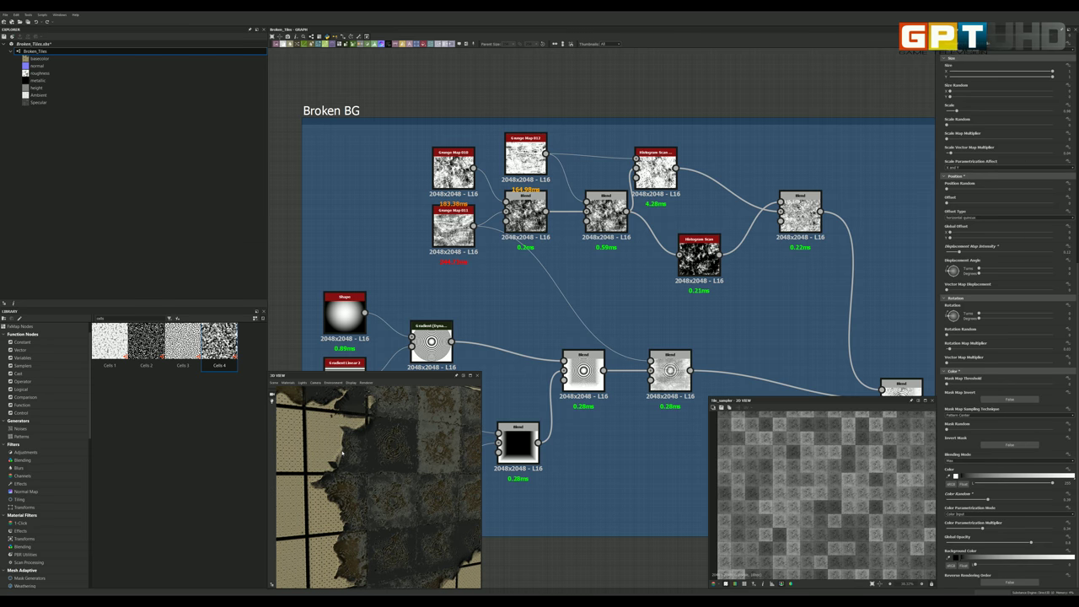
{"action": "scroll", "coordinate": [493, 276], "scroll_direction": "down", "scroll_amount": 2}
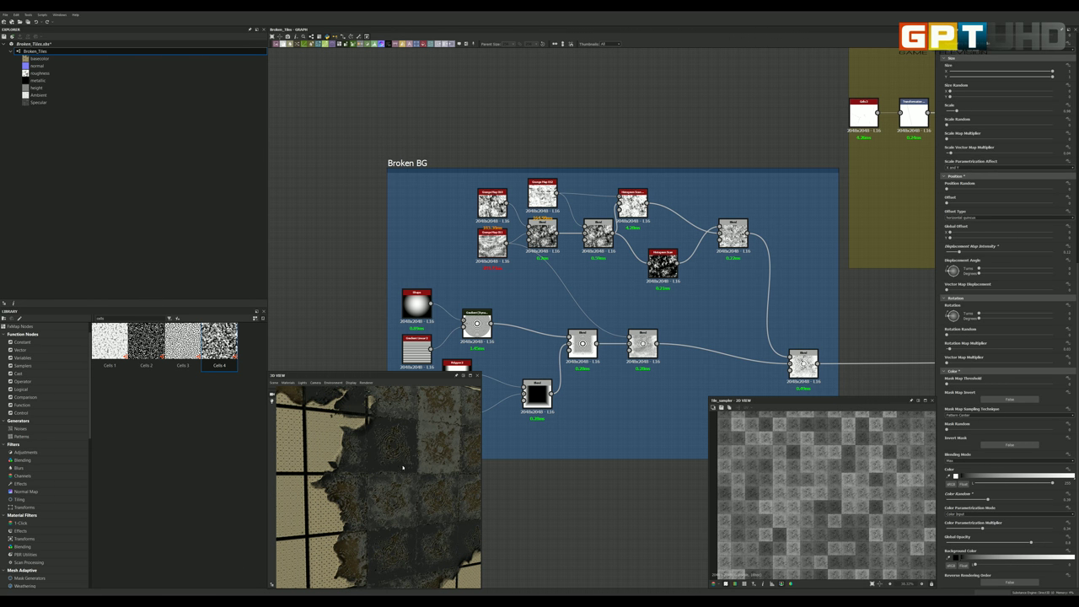
{"action": "left_click_drag", "start_coordinate": [403, 468], "coordinate": [426, 455]}
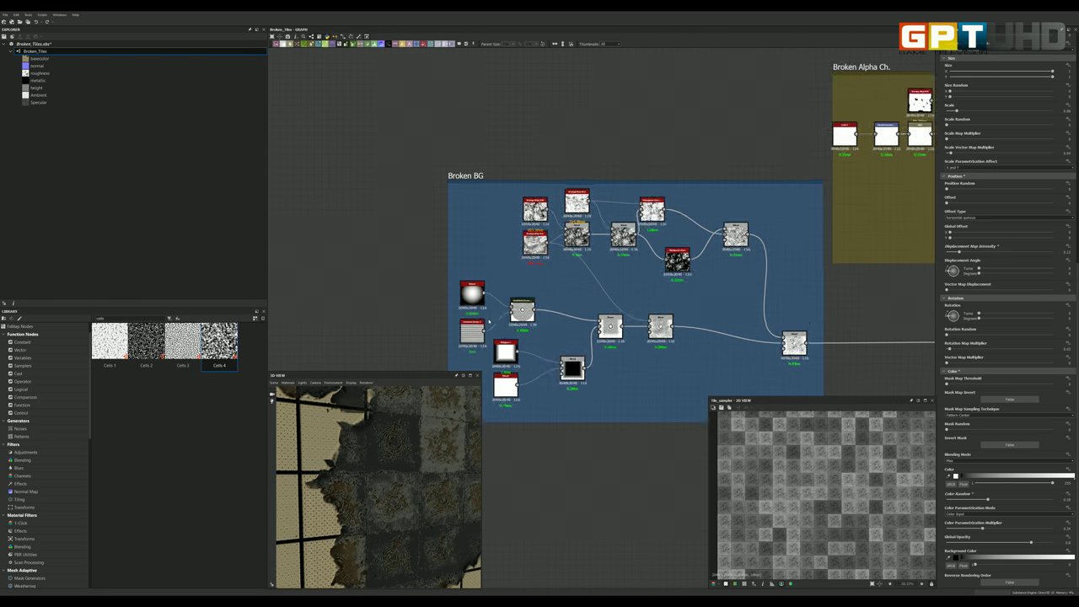
{"action": "scroll", "coordinate": [489, 322], "scroll_direction": "up", "scroll_amount": 3}
{"action": "scroll", "coordinate": [581, 329], "scroll_direction": "down", "scroll_amount": 1}
{"action": "scroll", "coordinate": [574, 331], "scroll_direction": "down", "scroll_amount": 2}
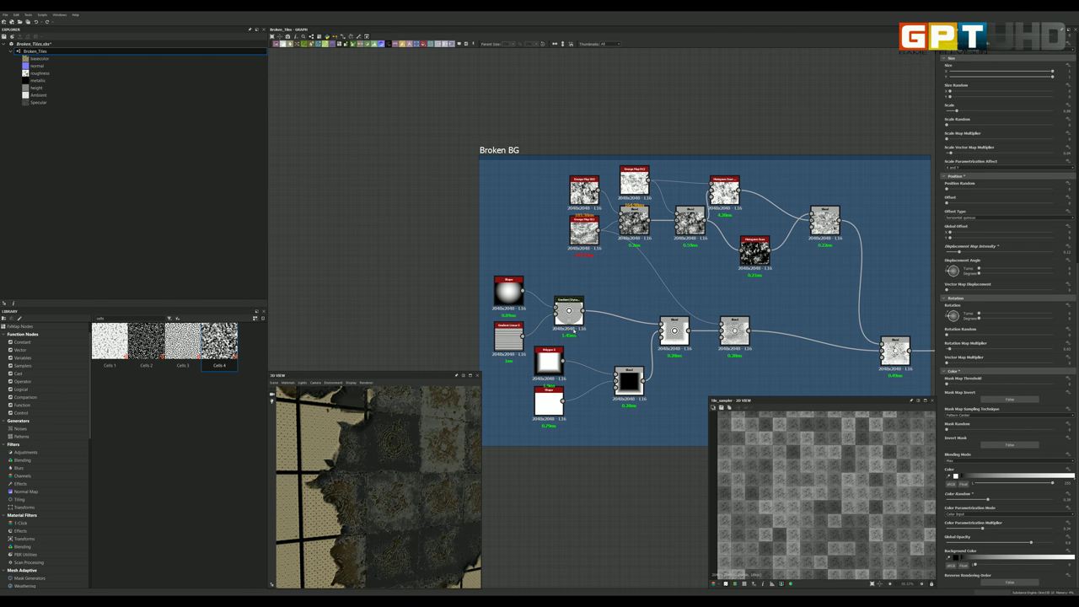
{"action": "scroll", "coordinate": [530, 341], "scroll_direction": "up", "scroll_amount": 2}
{"action": "scroll", "coordinate": [504, 301], "scroll_direction": "up", "scroll_amount": 2}
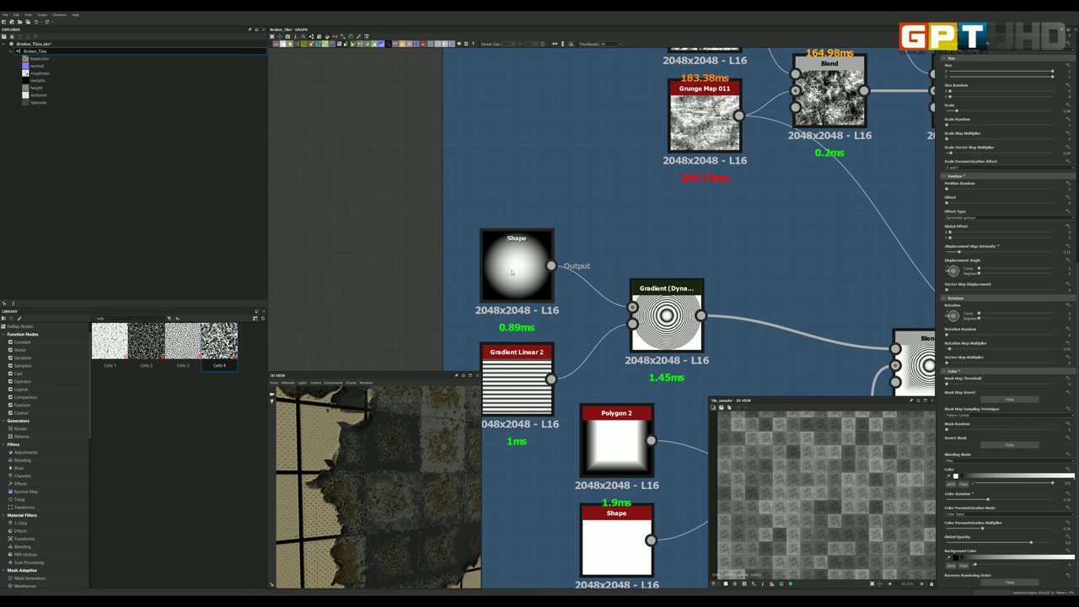
Step: Inspect the Shape node's pattern list without changing it
{"action": "left_click", "coordinate": [511, 269]}
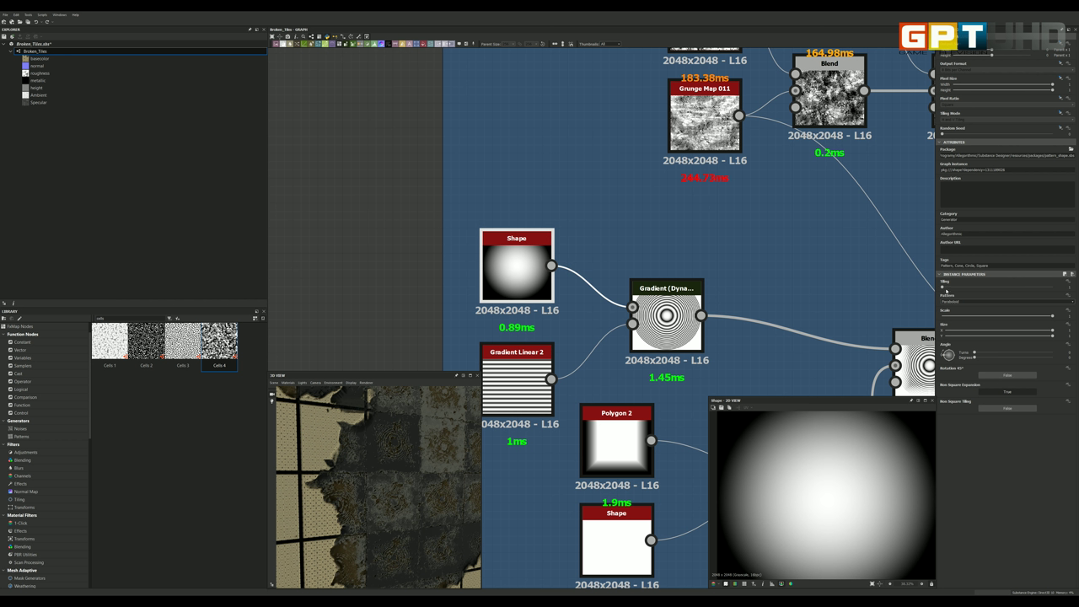
{"action": "left_click", "coordinate": [960, 302]}
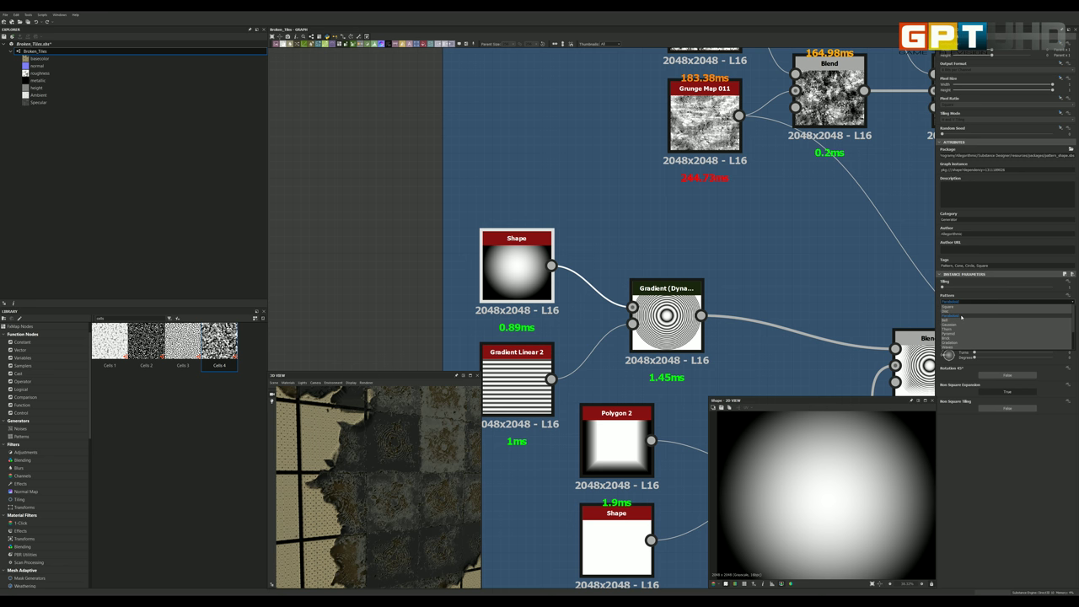
{"action": "left_click", "coordinate": [981, 468]}
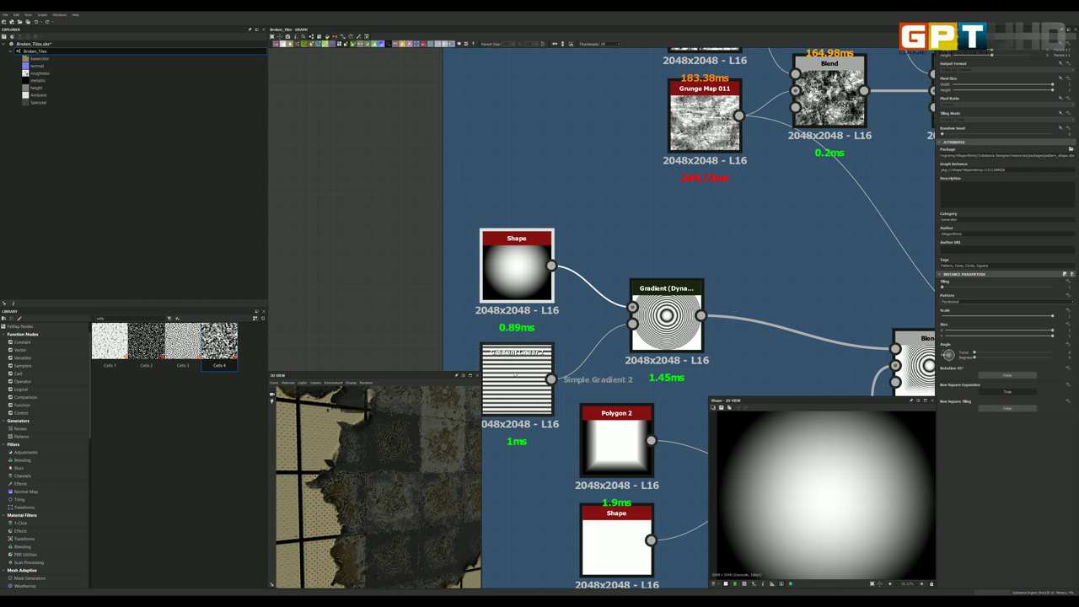
Step: Nudge Gradient Linear 2's Tiling slider slightly higher for denser stripes
{"action": "double_click", "coordinate": [516, 375]}
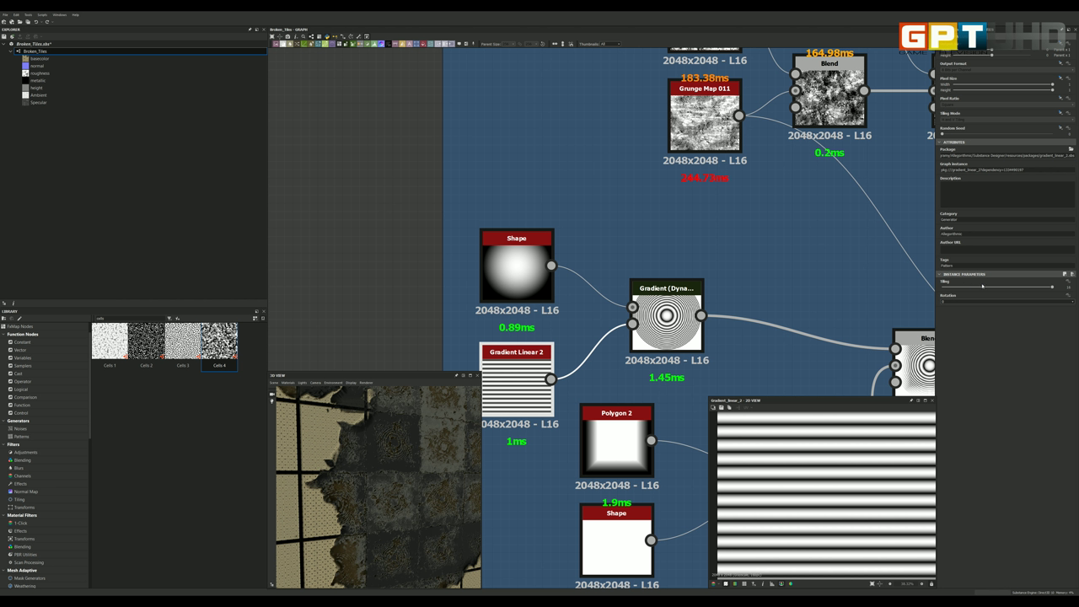
{"action": "double_click", "coordinate": [1066, 287]}
{"action": "scroll", "coordinate": [742, 435], "scroll_direction": "down", "scroll_amount": 2}
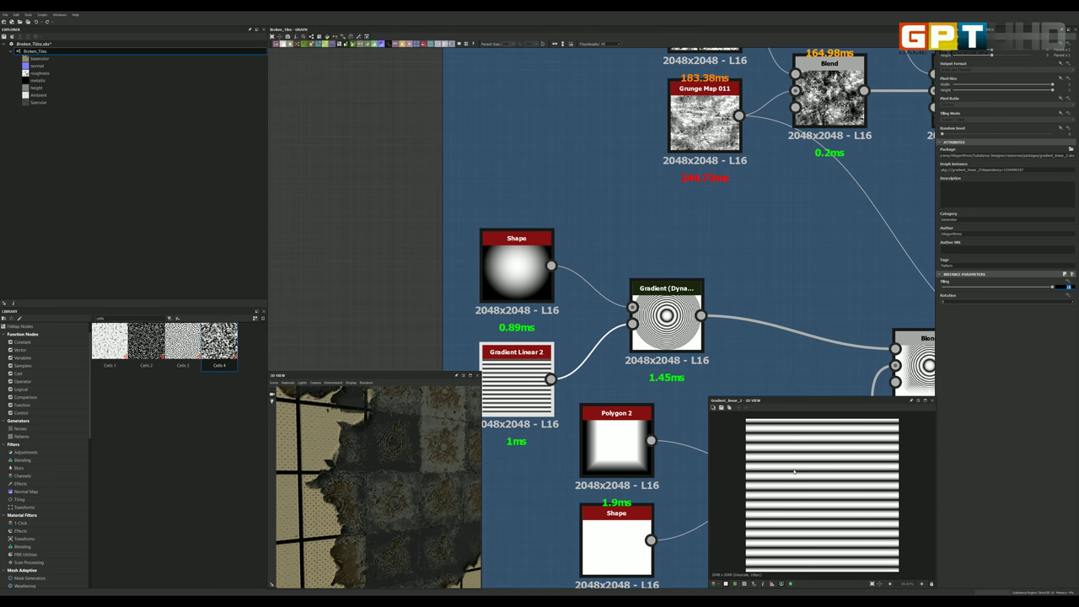
{"action": "left_click_drag", "start_coordinate": [1058, 286], "coordinate": [1054, 289]}
{"action": "left_click_drag", "start_coordinate": [1050, 288], "coordinate": [1045, 287]}
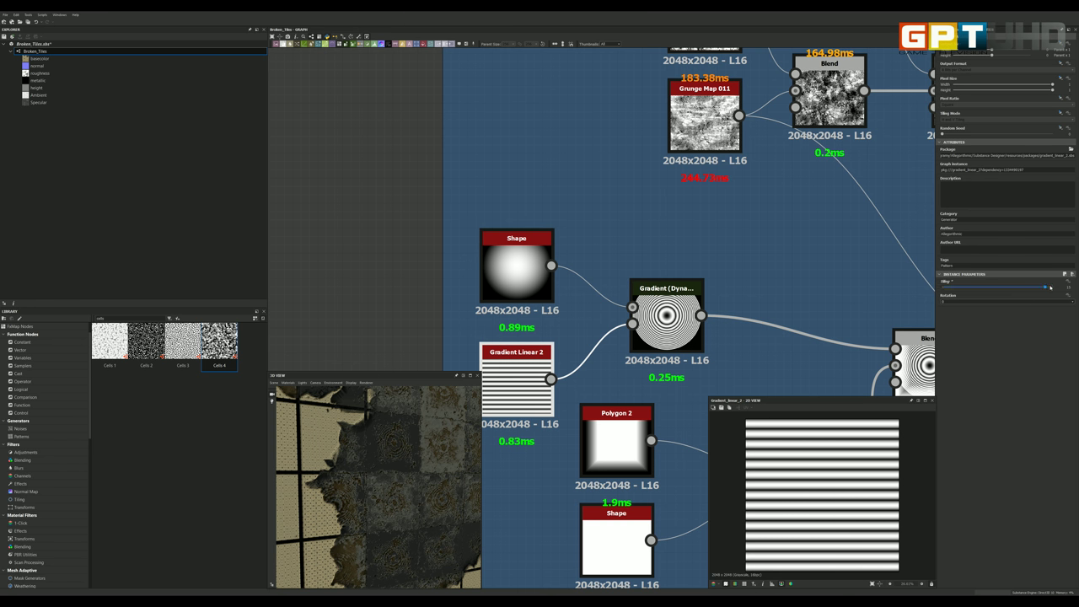
{"action": "left_click_drag", "start_coordinate": [1050, 288], "coordinate": [1052, 287]}
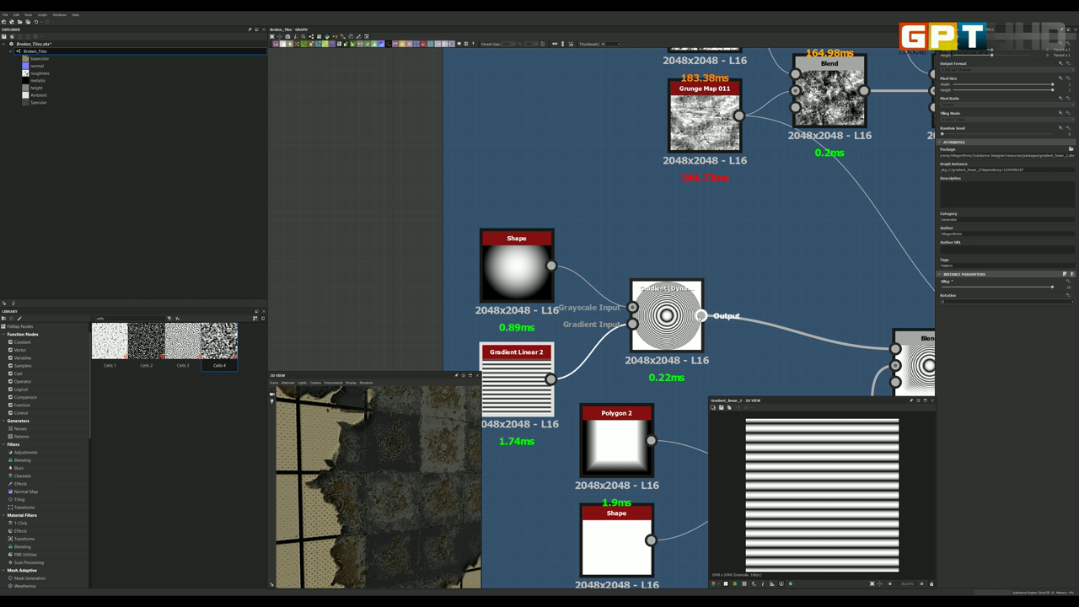
Step: Preview the Gradient (Dynamic) rings and check its Gradient Orientation setting
{"action": "double_click", "coordinate": [666, 316]}
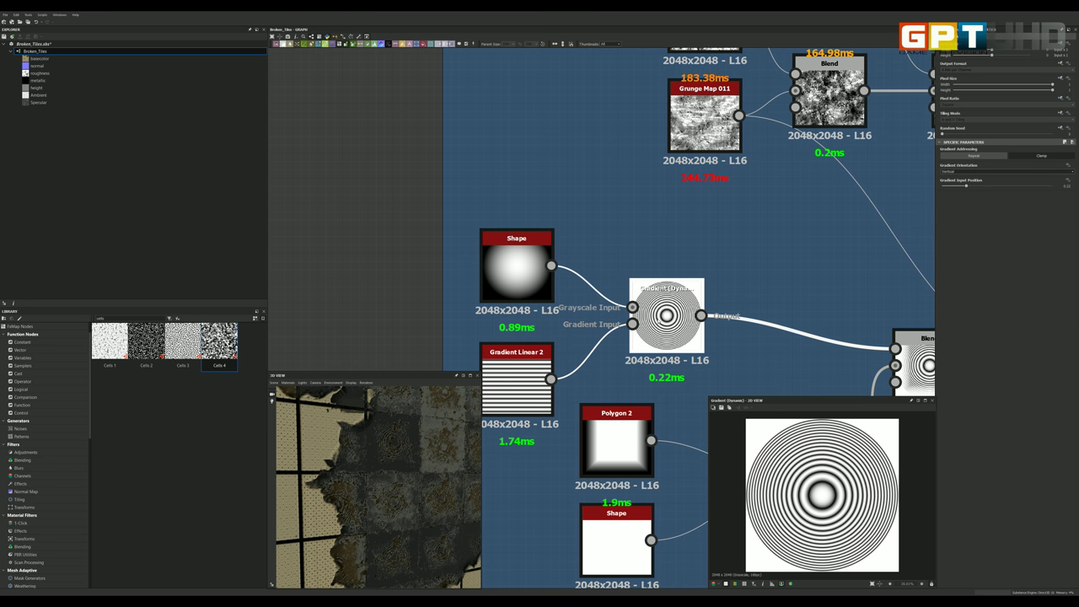
{"action": "scroll", "coordinate": [401, 446], "scroll_direction": "up", "scroll_amount": 3}
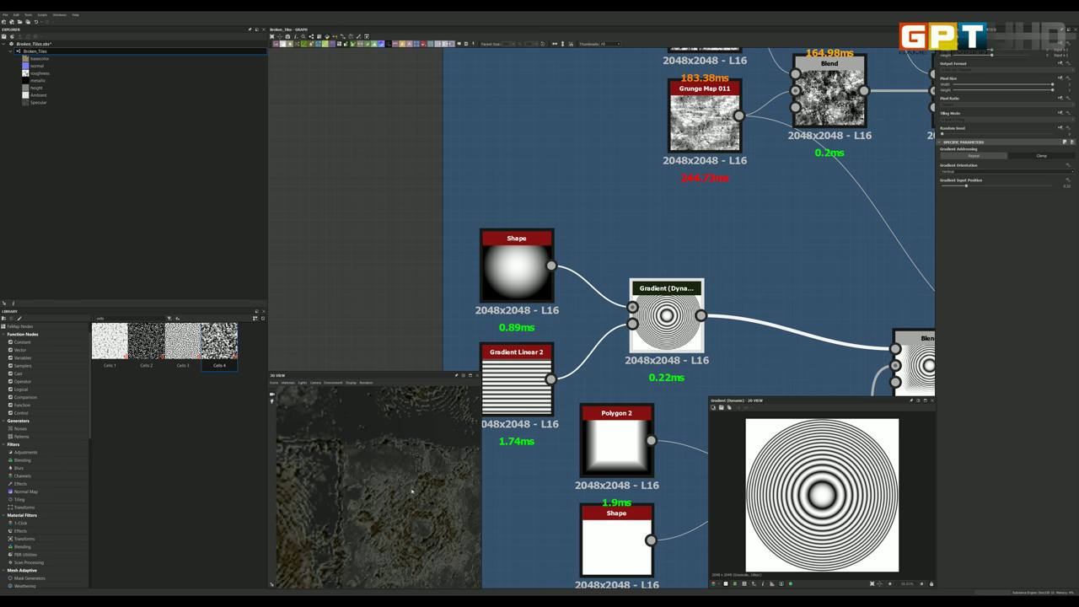
{"action": "scroll", "coordinate": [440, 497], "scroll_direction": "down", "scroll_amount": 3}
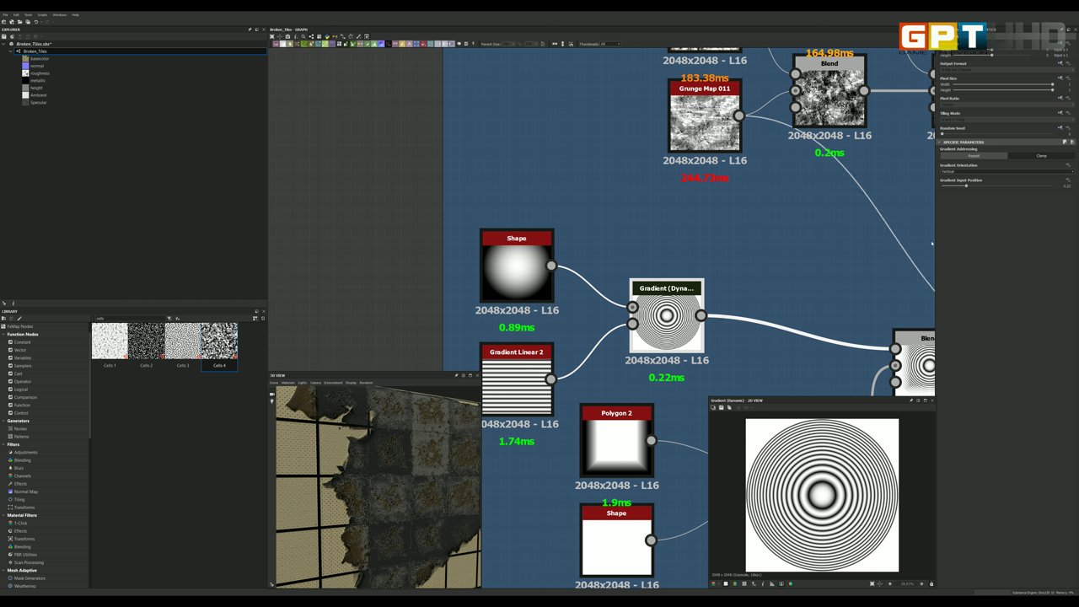
{"action": "left_click", "coordinate": [960, 171]}
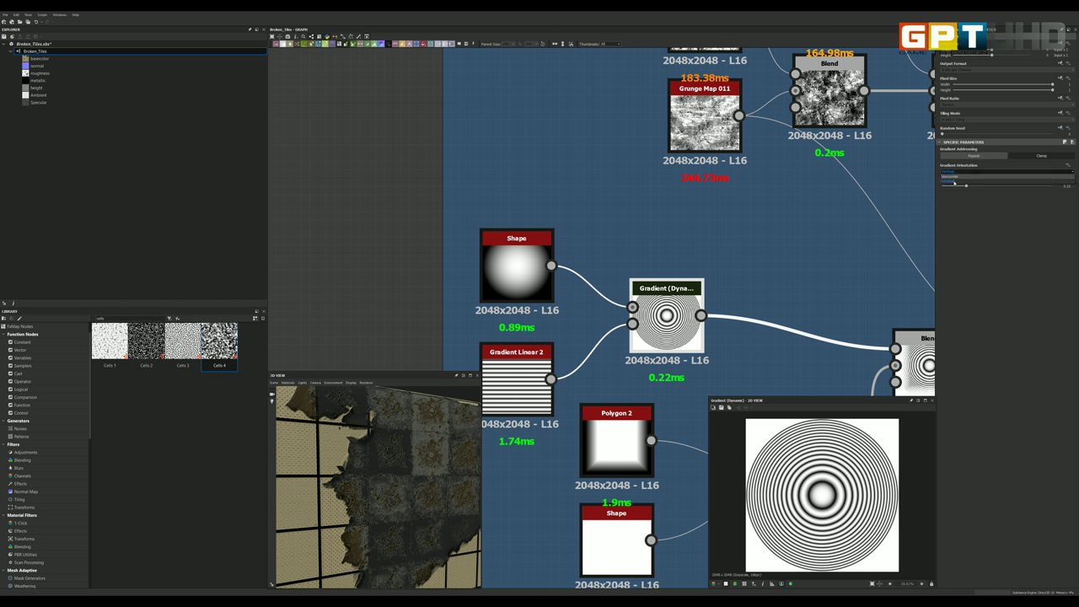
{"action": "left_click", "coordinate": [955, 177]}
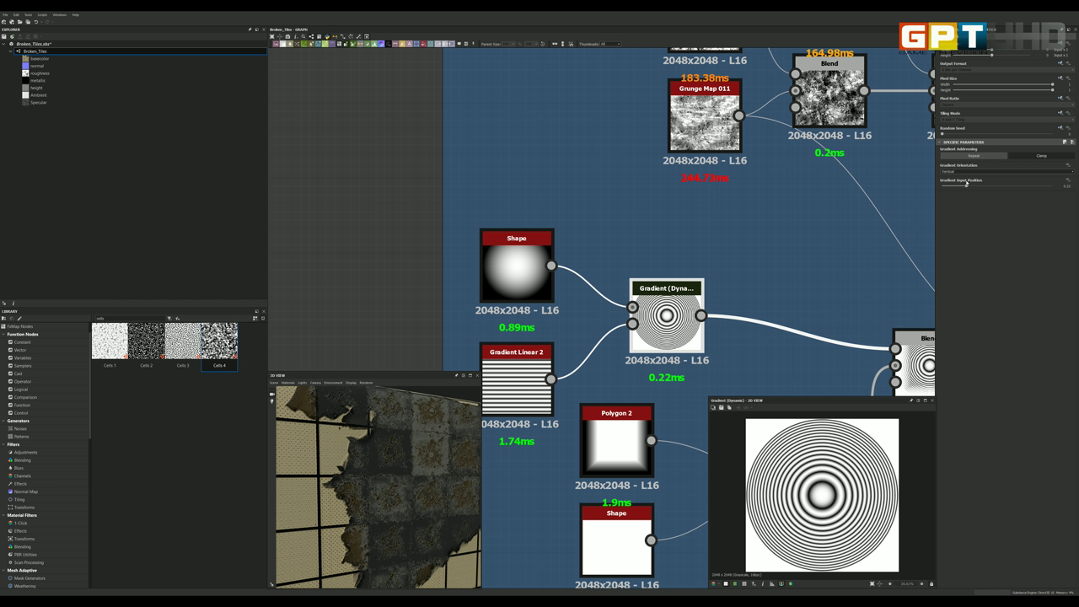
Step: Drag Gradient Input Position up from 0.22 and back down to fine-tune the rings
{"action": "mouse_move", "coordinate": [988, 182]}
{"action": "left_click_drag", "start_coordinate": [1068, 187], "coordinate": [1063, 186]}
{"action": "left_click", "coordinate": [964, 187]}
{"action": "left_click_drag", "start_coordinate": [969, 187], "coordinate": [996, 186]}
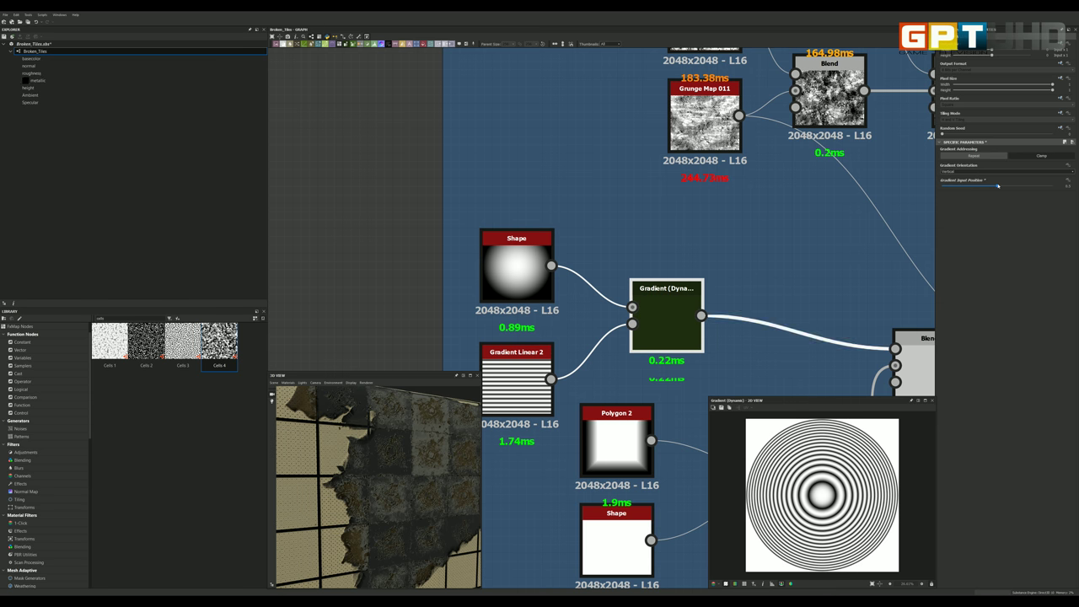
{"action": "left_click_drag", "start_coordinate": [996, 186], "coordinate": [1014, 185]}
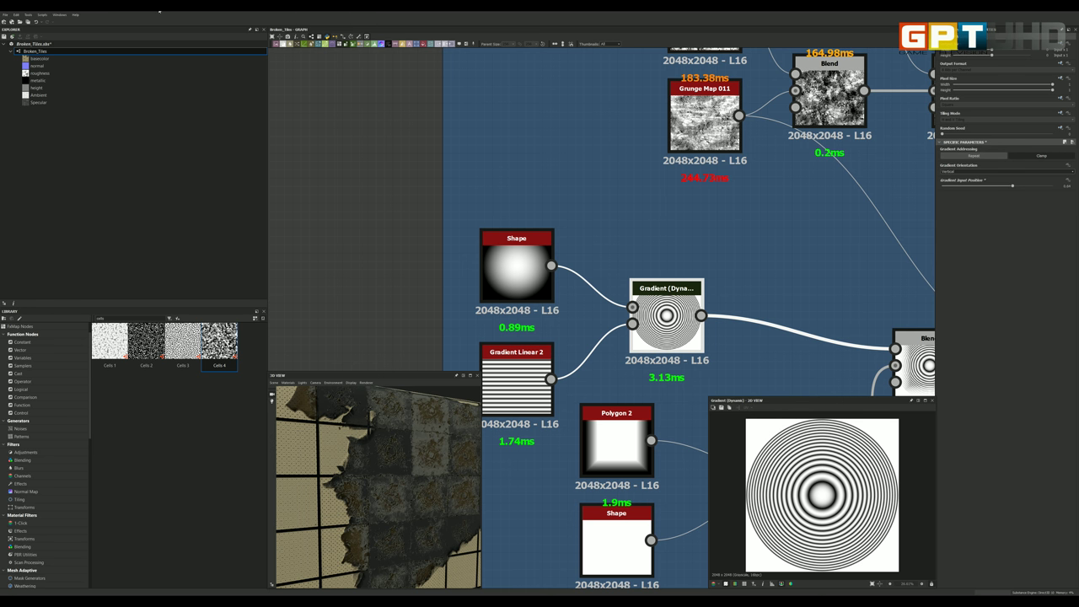
{"action": "left_click_drag", "start_coordinate": [1013, 184], "coordinate": [966, 185]}
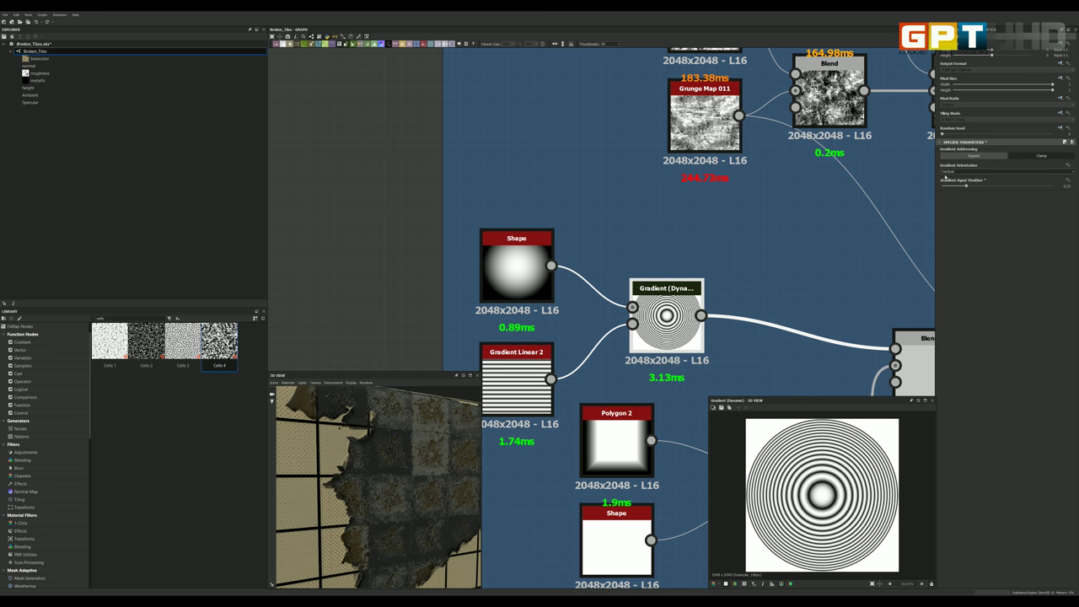
{"action": "scroll", "coordinate": [686, 308], "scroll_direction": "down", "scroll_amount": 3}
Step: Select Polygon 2, clear and re-enter its Tiling value
{"action": "scroll", "coordinate": [686, 309], "scroll_direction": "up", "scroll_amount": 3}
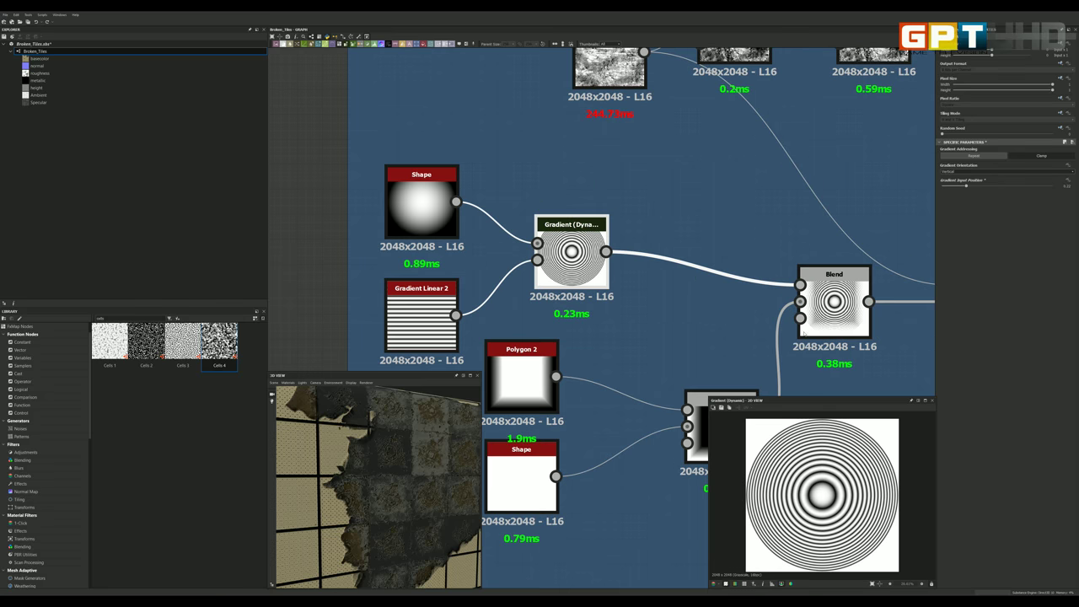
{"action": "scroll", "coordinate": [686, 309], "scroll_direction": "down", "scroll_amount": 3}
{"action": "scroll", "coordinate": [635, 331], "scroll_direction": "up", "scroll_amount": 3}
{"action": "scroll", "coordinate": [586, 315], "scroll_direction": "up", "scroll_amount": 2}
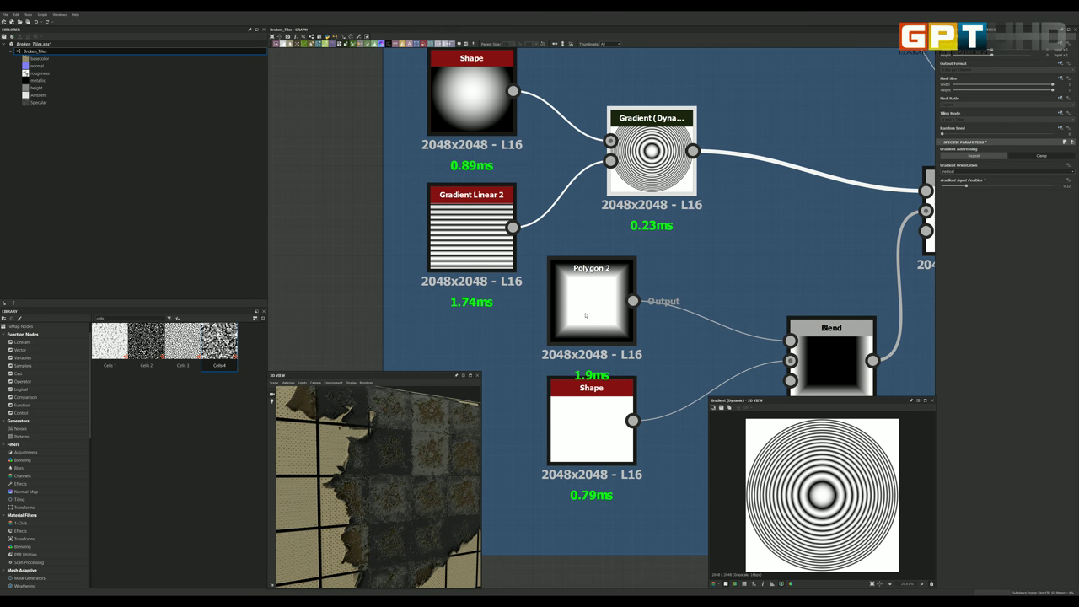
{"action": "left_click", "coordinate": [584, 293]}
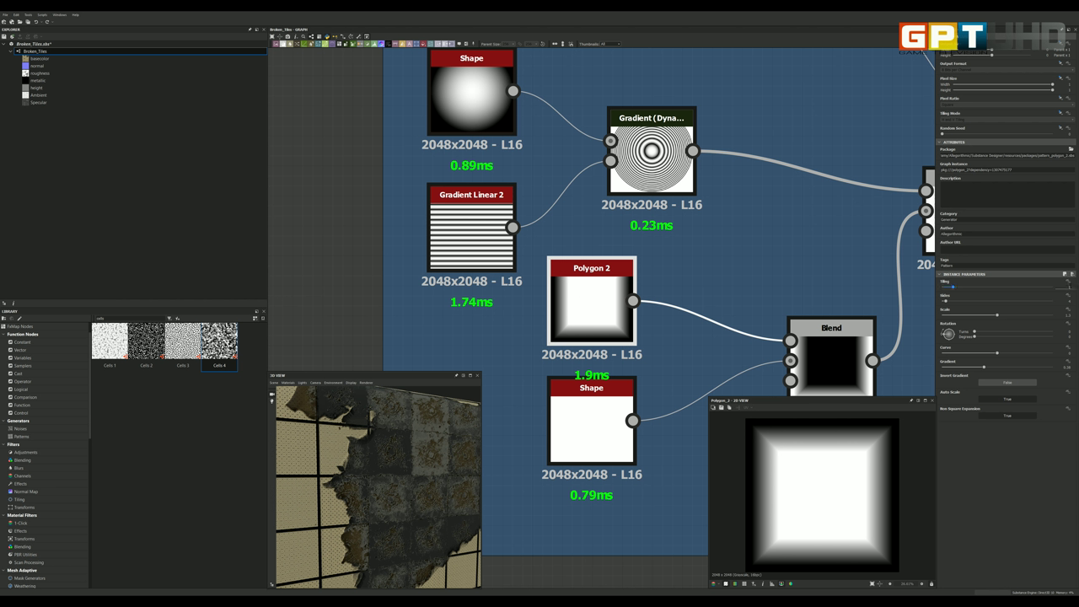
{"action": "left_click", "coordinate": [1068, 287]}
{"action": "key", "text": "BackSpace"}
{"action": "key", "text": "Tab"}
{"action": "scroll", "coordinate": [705, 317], "scroll_direction": "down", "scroll_amount": 3}
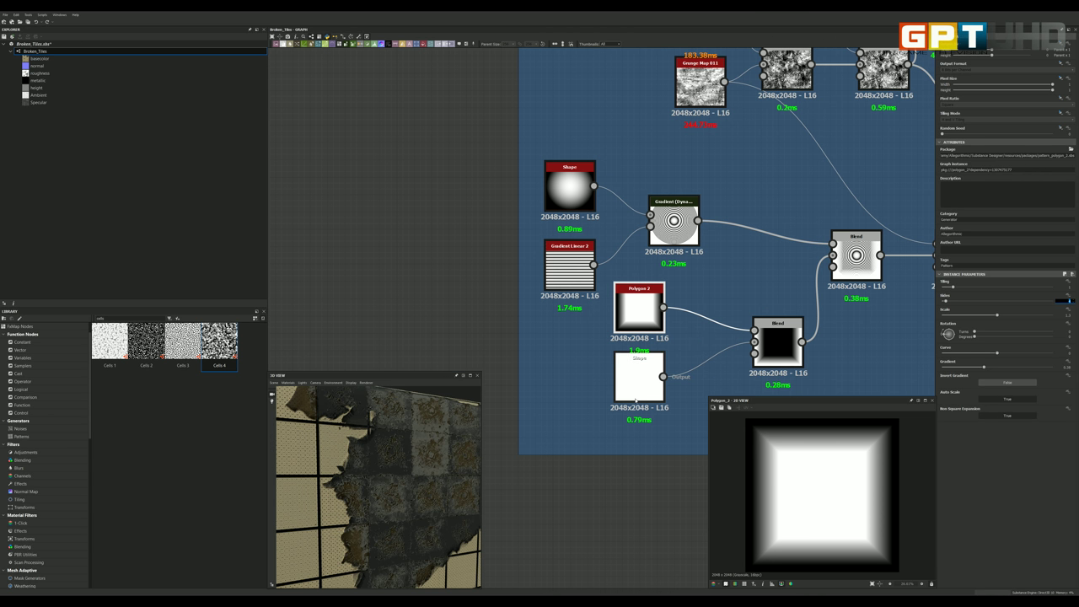
{"action": "scroll", "coordinate": [641, 363], "scroll_direction": "up", "scroll_amount": 3}
{"action": "scroll", "coordinate": [641, 362], "scroll_direction": "up", "scroll_amount": 2}
Step: Preview the bottom Shape node and keep its Pattern set to Square
{"action": "left_click", "coordinate": [637, 360]}
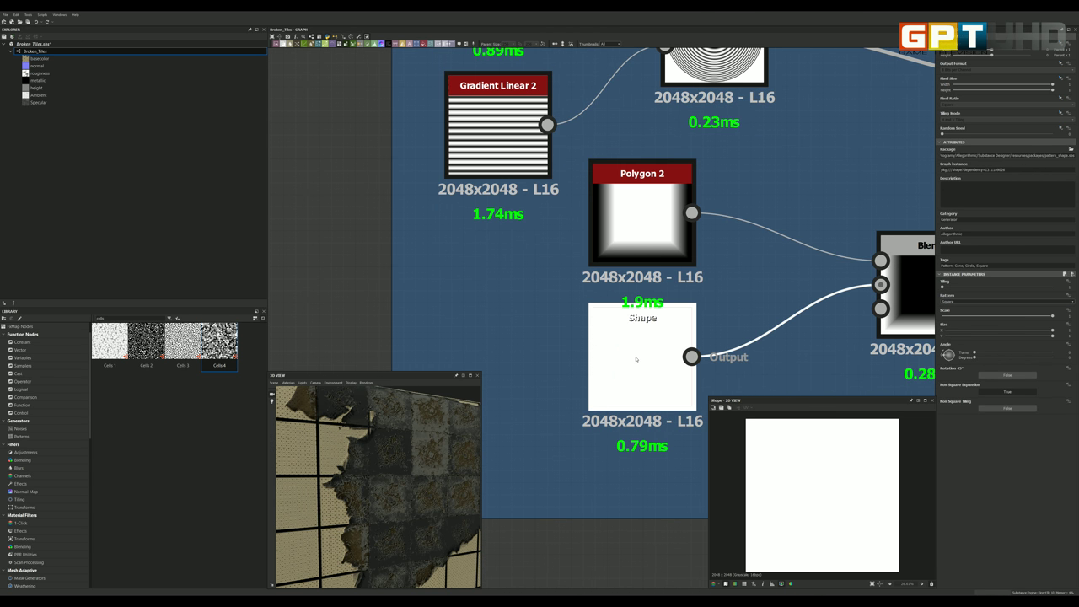
{"action": "scroll", "coordinate": [637, 359], "scroll_direction": "down", "scroll_amount": 2}
{"action": "scroll", "coordinate": [637, 359], "scroll_direction": "down", "scroll_amount": 1}
{"action": "scroll", "coordinate": [637, 337], "scroll_direction": "up", "scroll_amount": 1}
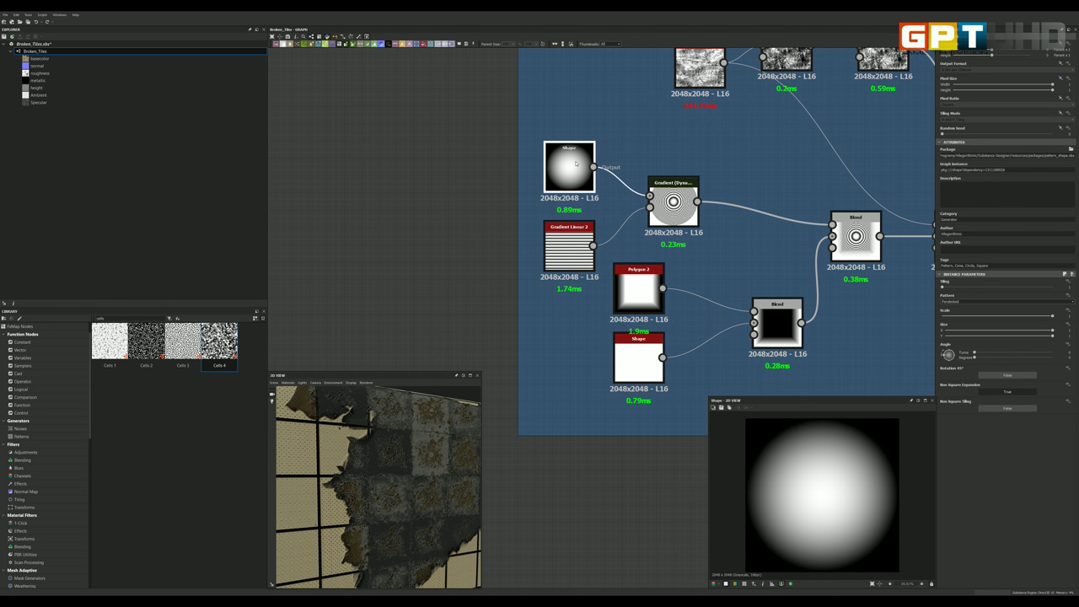
{"action": "left_click", "coordinate": [639, 359]}
{"action": "scroll", "coordinate": [641, 359], "scroll_direction": "up", "scroll_amount": 1}
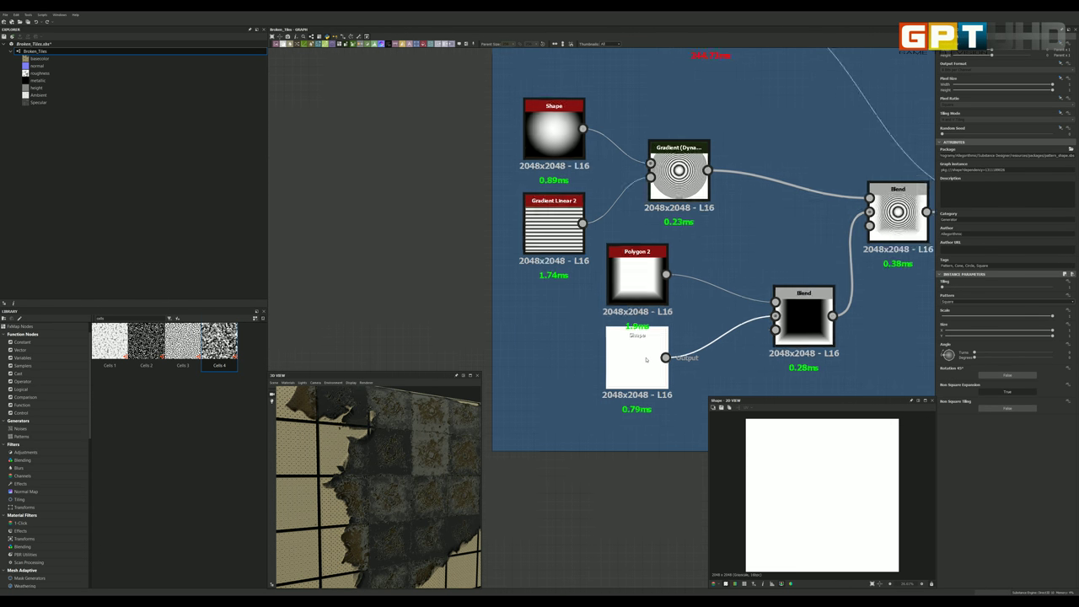
{"action": "scroll", "coordinate": [645, 361], "scroll_direction": "up", "scroll_amount": 1}
{"action": "scroll", "coordinate": [647, 360], "scroll_direction": "up", "scroll_amount": 1}
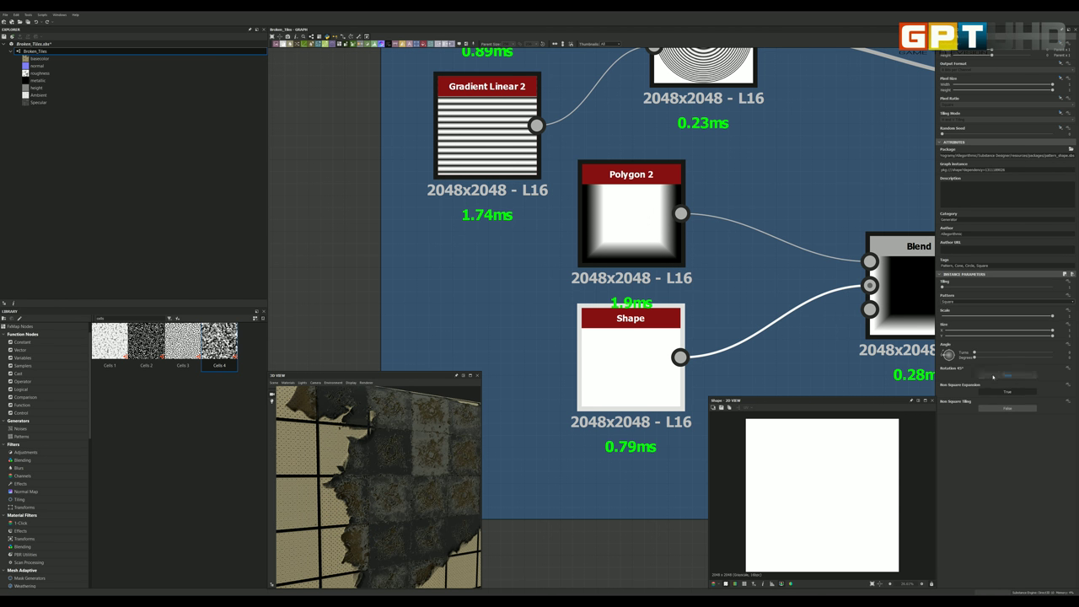
{"action": "left_click", "coordinate": [962, 302]}
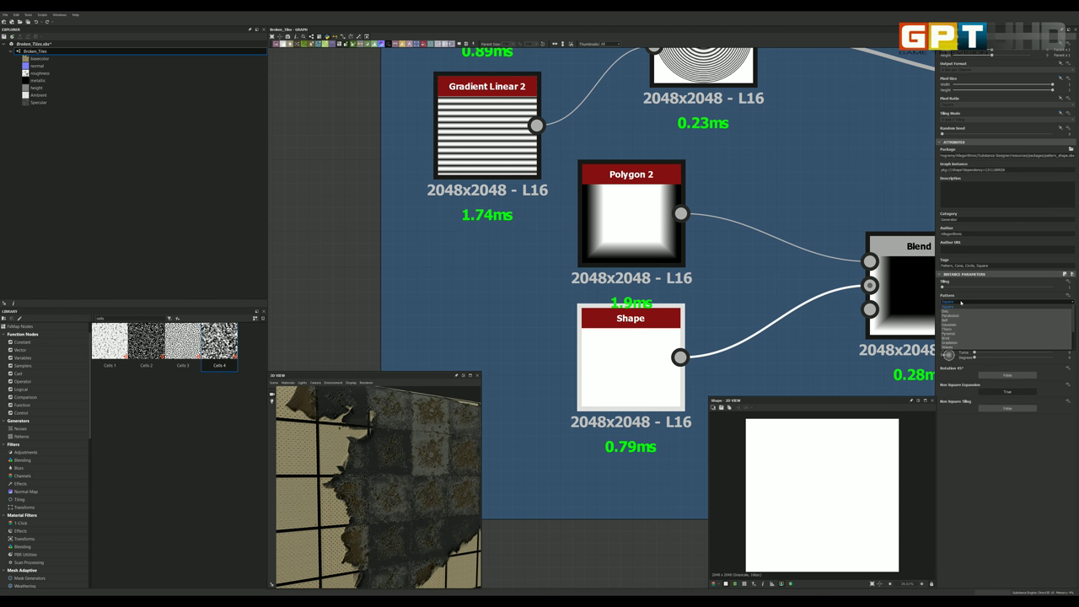
{"action": "left_click", "coordinate": [961, 303]}
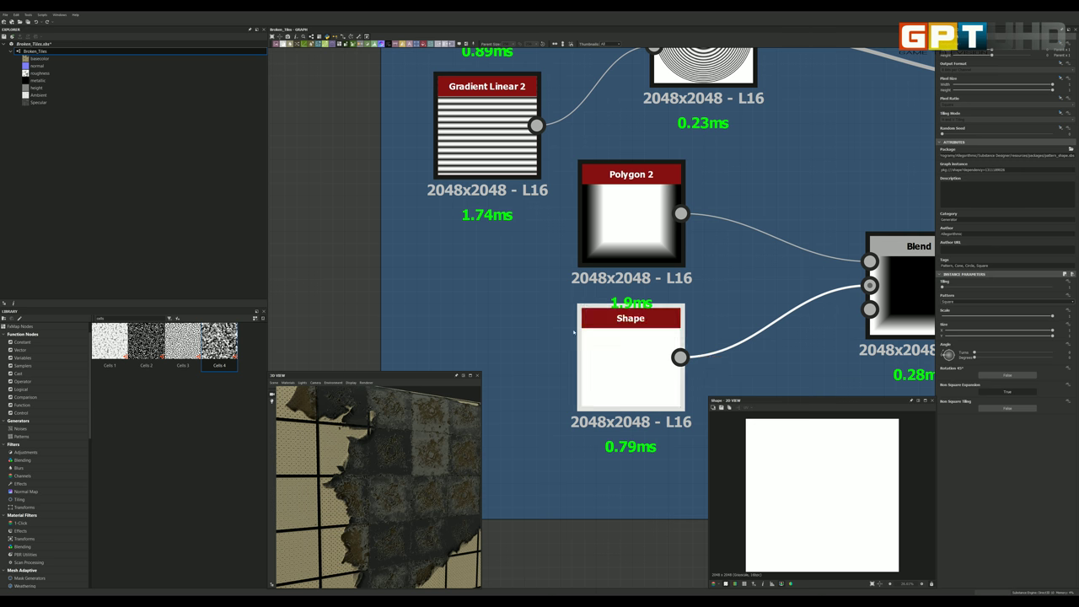
{"action": "scroll", "coordinate": [697, 383], "scroll_direction": "down", "scroll_amount": 2}
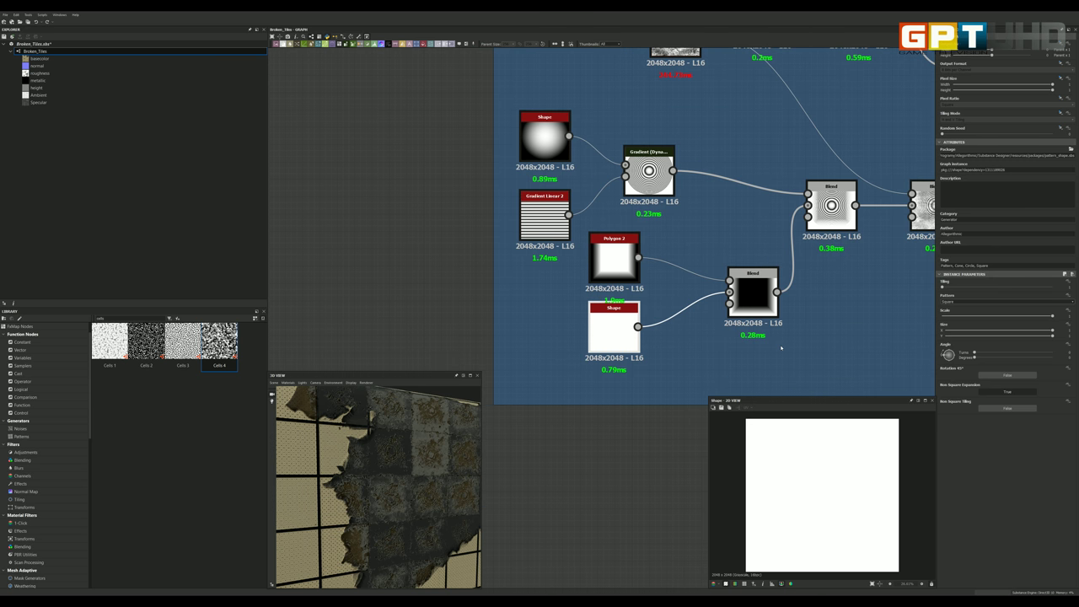
{"action": "scroll", "coordinate": [715, 321], "scroll_direction": "up", "scroll_amount": 1}
{"action": "scroll", "coordinate": [715, 322], "scroll_direction": "down", "scroll_amount": 1}
{"action": "scroll", "coordinate": [715, 321], "scroll_direction": "up", "scroll_amount": 2}
Step: Change the blending mode of the lower Blend node
{"action": "scroll", "coordinate": [715, 321], "scroll_direction": "up", "scroll_amount": 1}
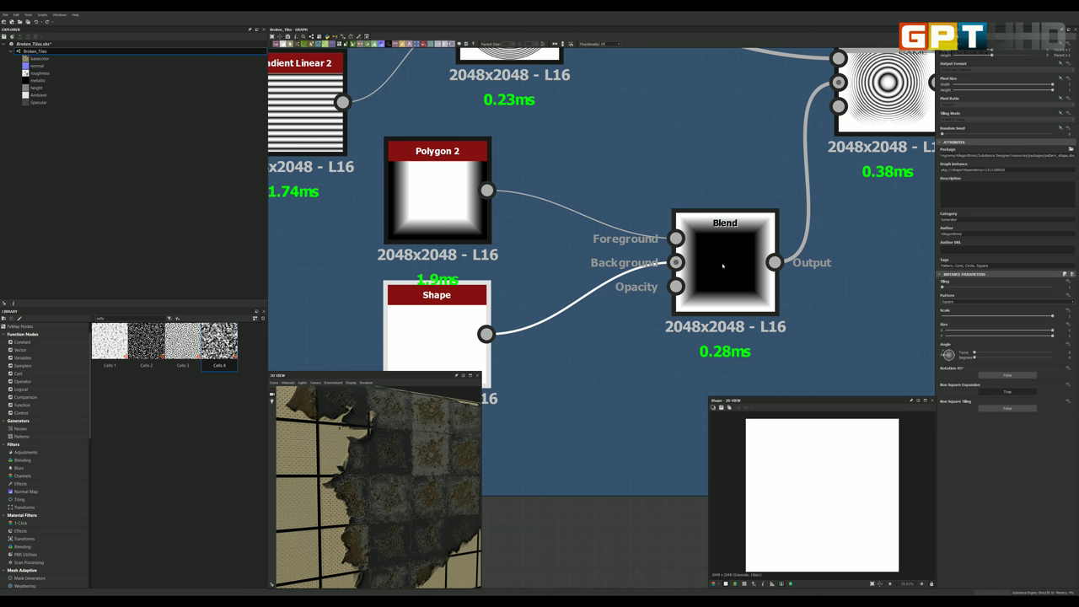
{"action": "left_click", "coordinate": [723, 266]}
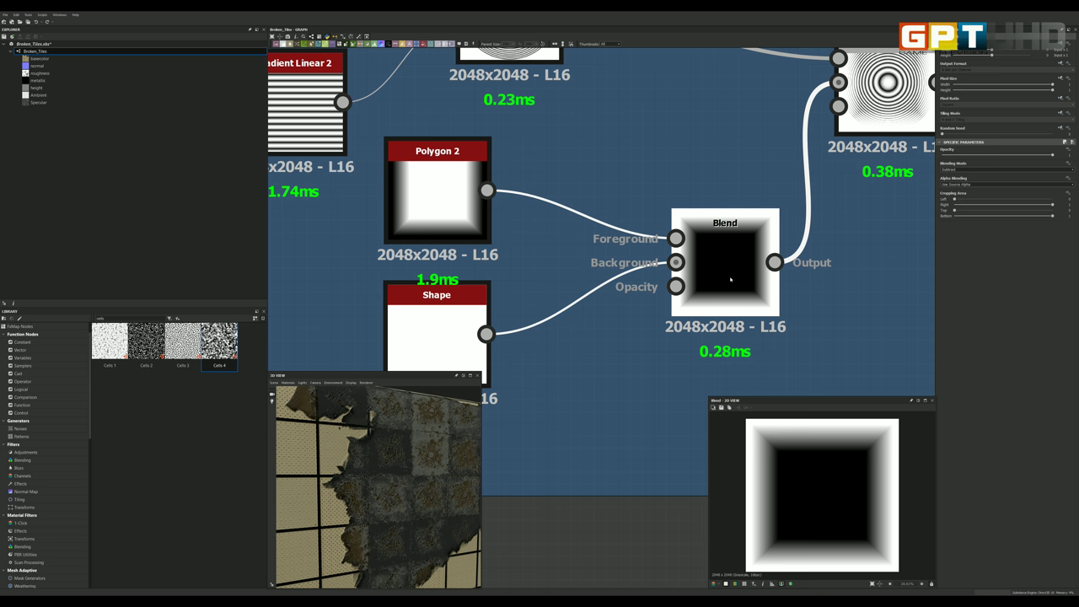
{"action": "scroll", "coordinate": [729, 278], "scroll_direction": "down", "scroll_amount": 2}
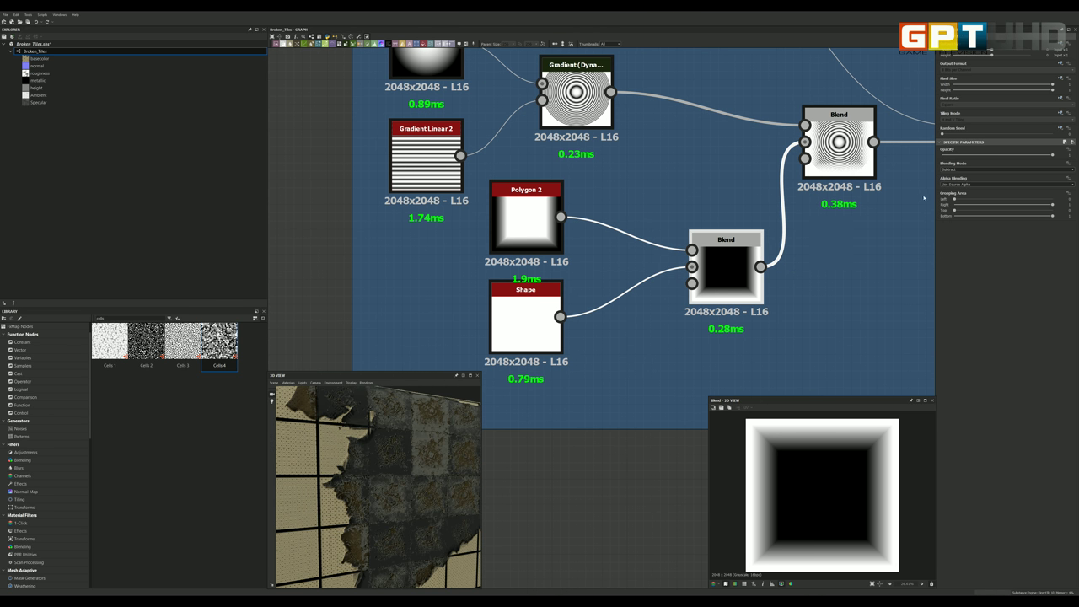
{"action": "left_click", "coordinate": [950, 170]}
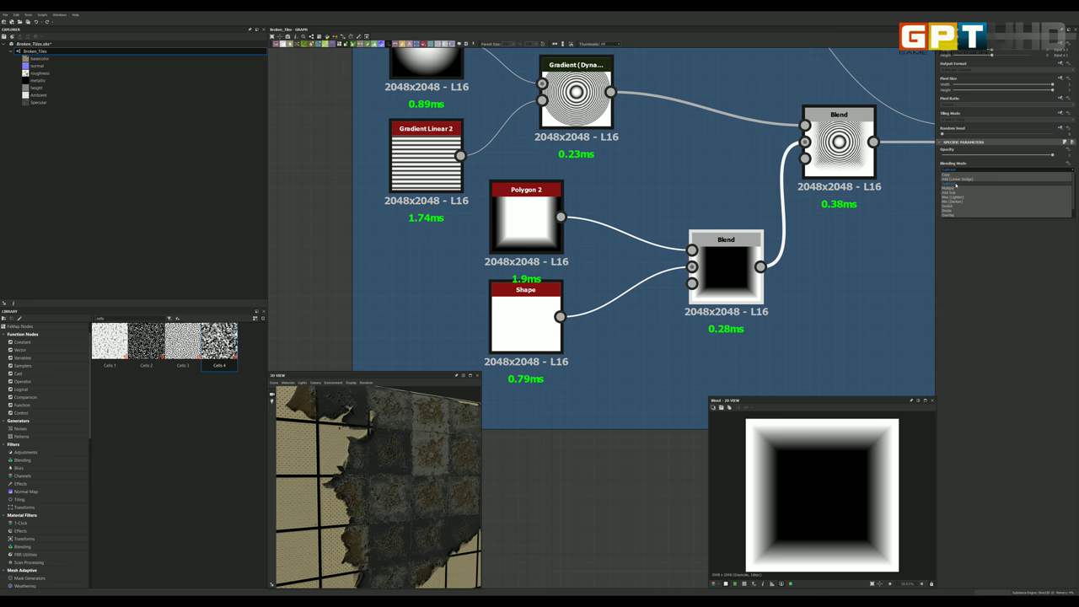
{"action": "left_click", "coordinate": [956, 184]}
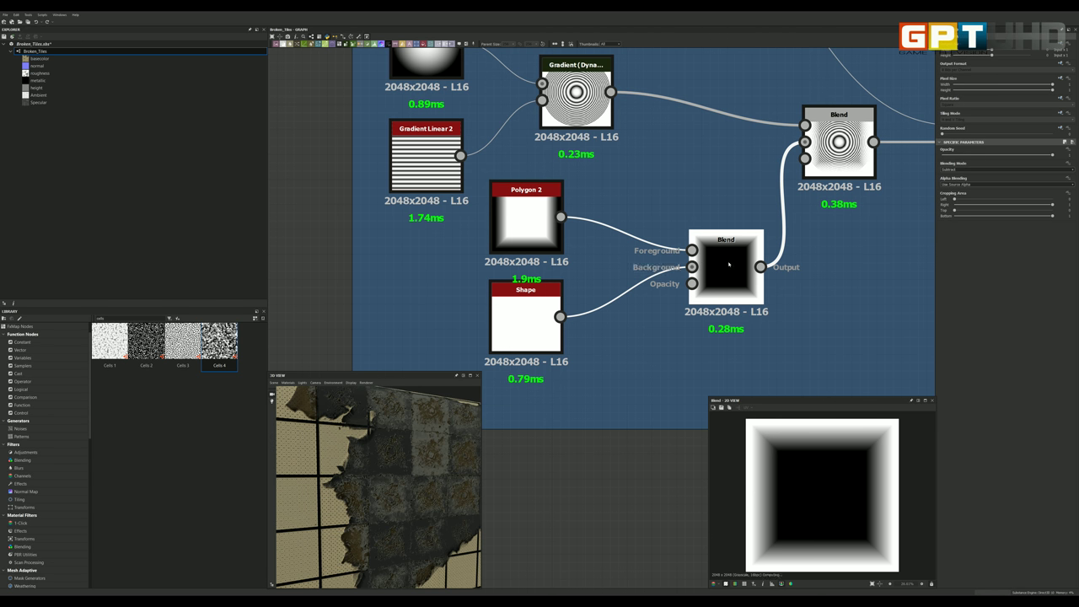
Step: Set the upper Blend, combining rings and square frame, to Add (Linear Dodge)
{"action": "scroll", "coordinate": [635, 276], "scroll_direction": "down", "scroll_amount": 2}
{"action": "scroll", "coordinate": [635, 276], "scroll_direction": "down", "scroll_amount": 1}
{"action": "scroll", "coordinate": [801, 220], "scroll_direction": "up", "scroll_amount": 1}
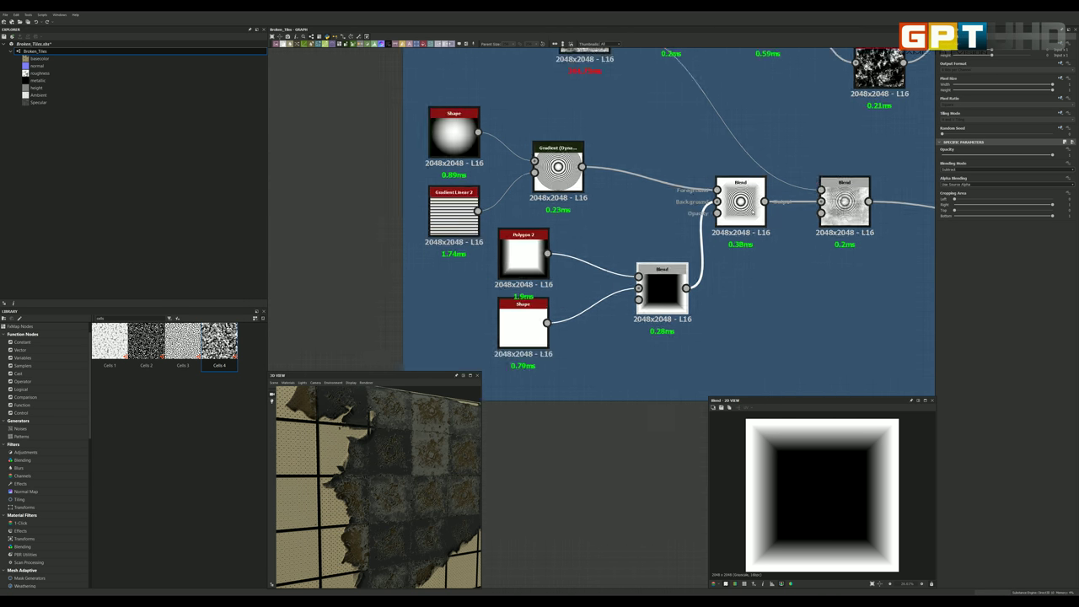
{"action": "scroll", "coordinate": [736, 202], "scroll_direction": "up", "scroll_amount": 2}
{"action": "left_click", "coordinate": [736, 202]}
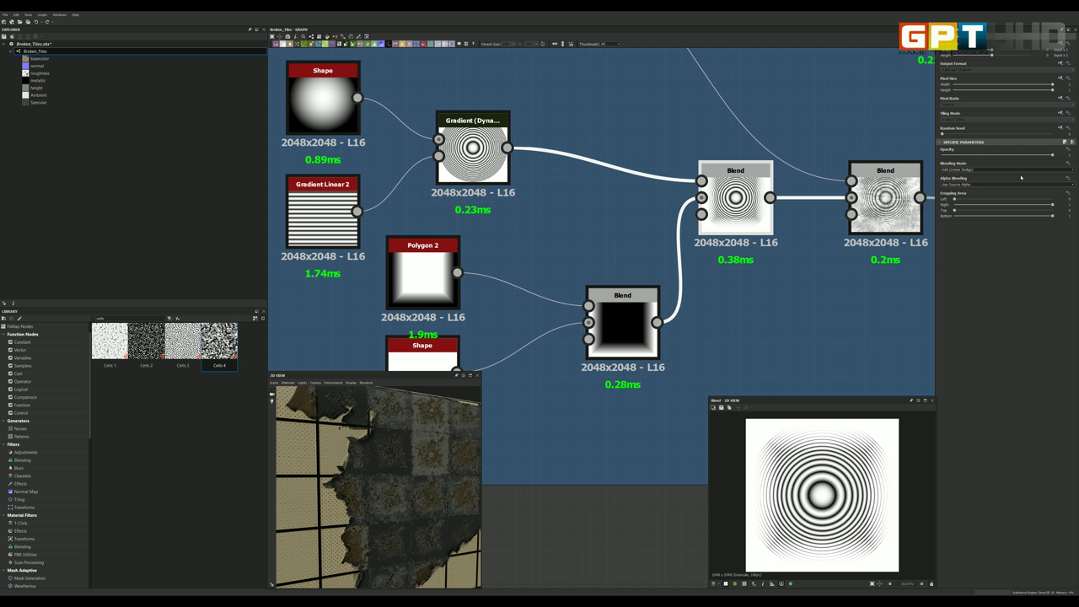
{"action": "left_click", "coordinate": [954, 169]}
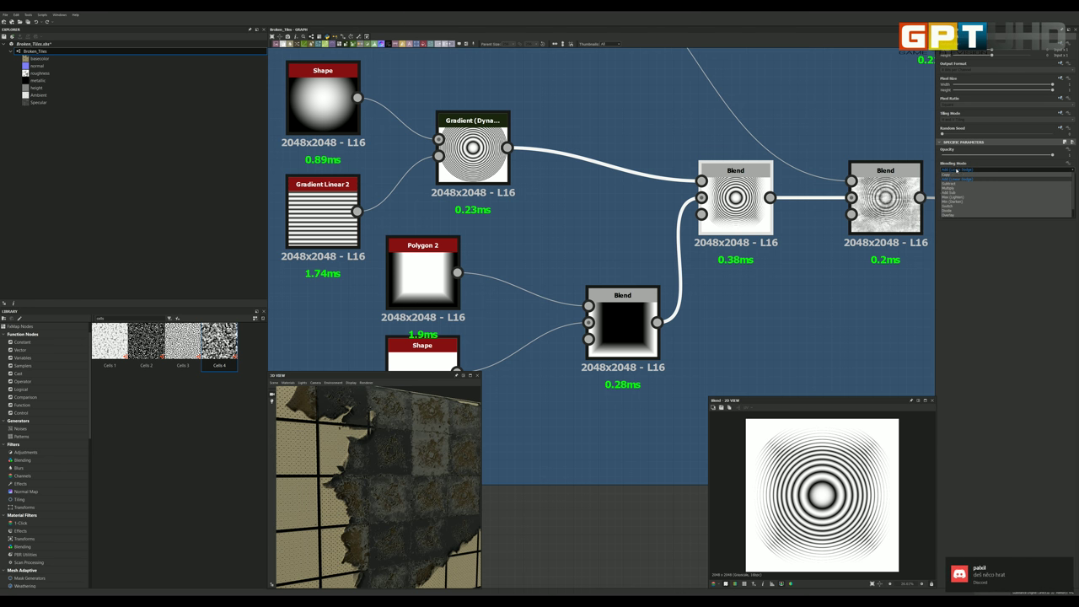
{"action": "left_click", "coordinate": [949, 179]}
Step: Lower the second Blend's Opacity to about 0.5
{"action": "scroll", "coordinate": [675, 213], "scroll_direction": "down", "scroll_amount": 3}
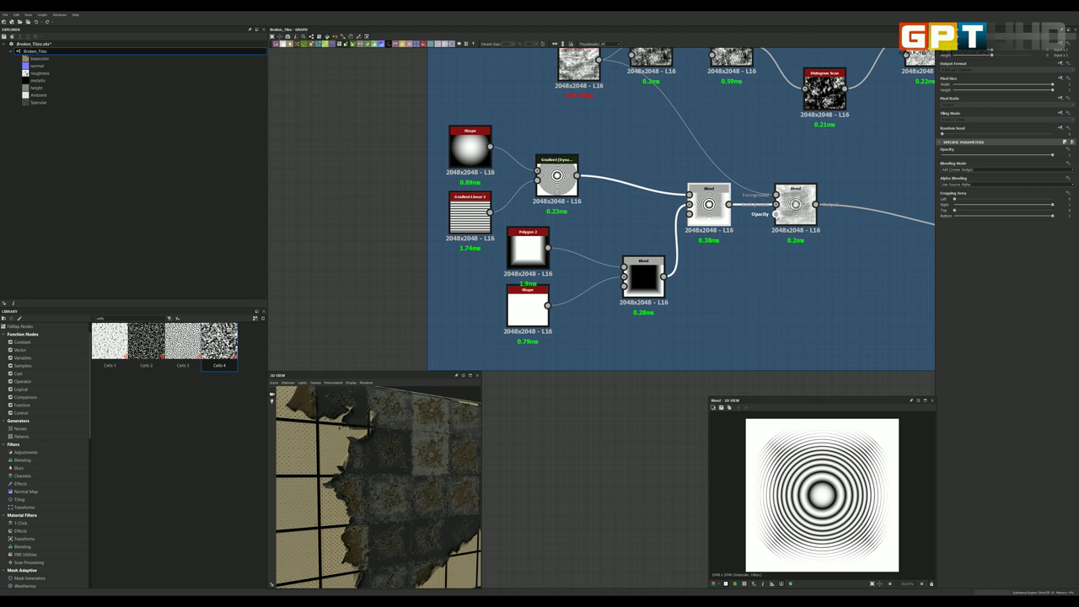
{"action": "scroll", "coordinate": [737, 214], "scroll_direction": "up", "scroll_amount": 2}
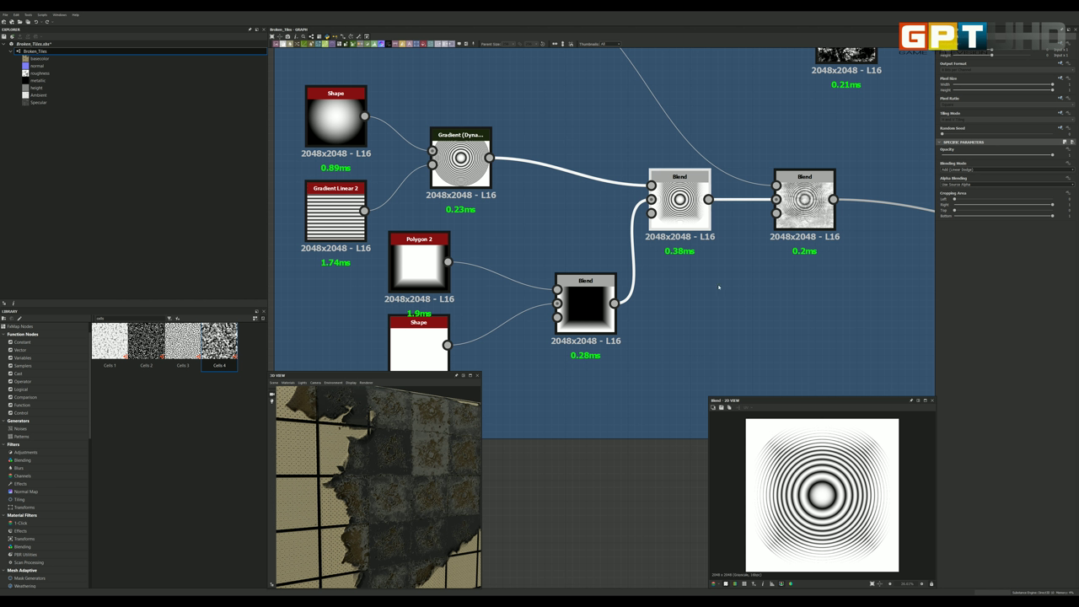
{"action": "scroll", "coordinate": [690, 239], "scroll_direction": "down", "scroll_amount": 3}
{"action": "scroll", "coordinate": [674, 279], "scroll_direction": "up", "scroll_amount": 2}
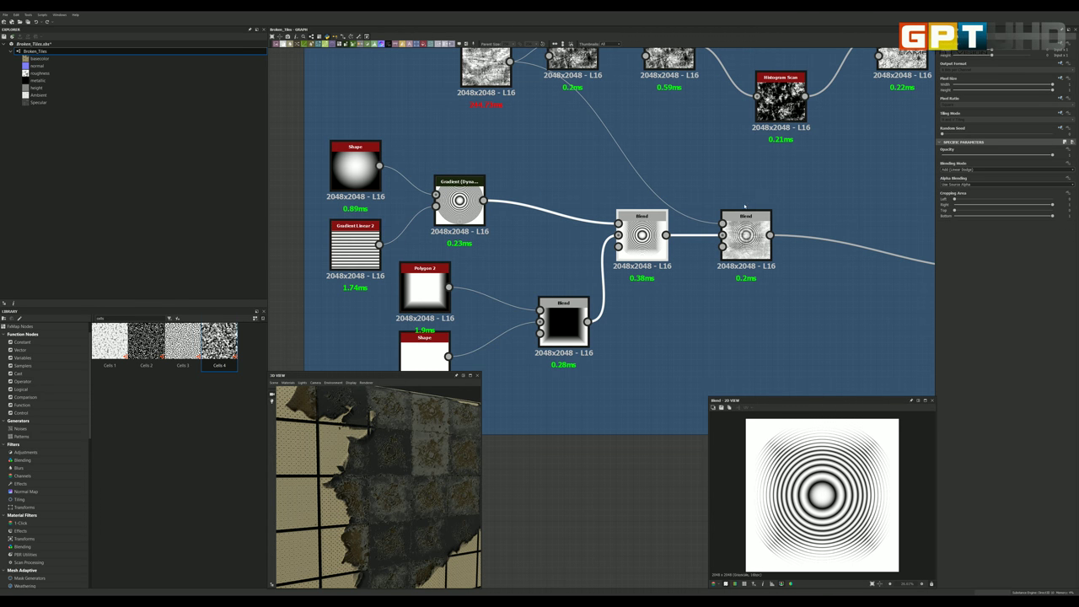
{"action": "scroll", "coordinate": [610, 413], "scroll_direction": "up", "scroll_amount": 2}
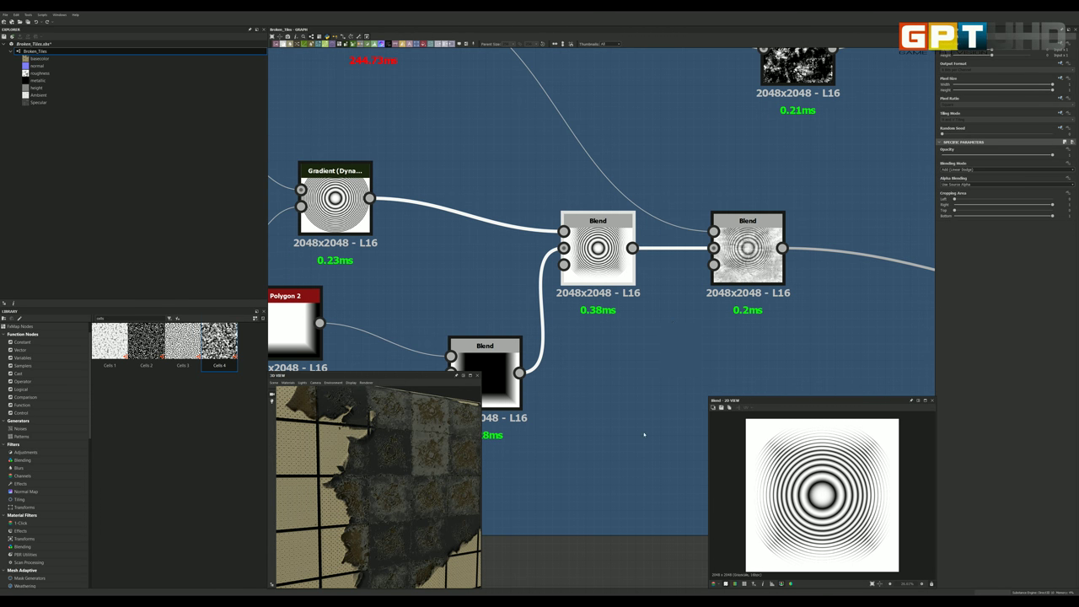
{"action": "scroll", "coordinate": [650, 369], "scroll_direction": "down", "scroll_amount": 3}
{"action": "scroll", "coordinate": [675, 338], "scroll_direction": "up", "scroll_amount": 2}
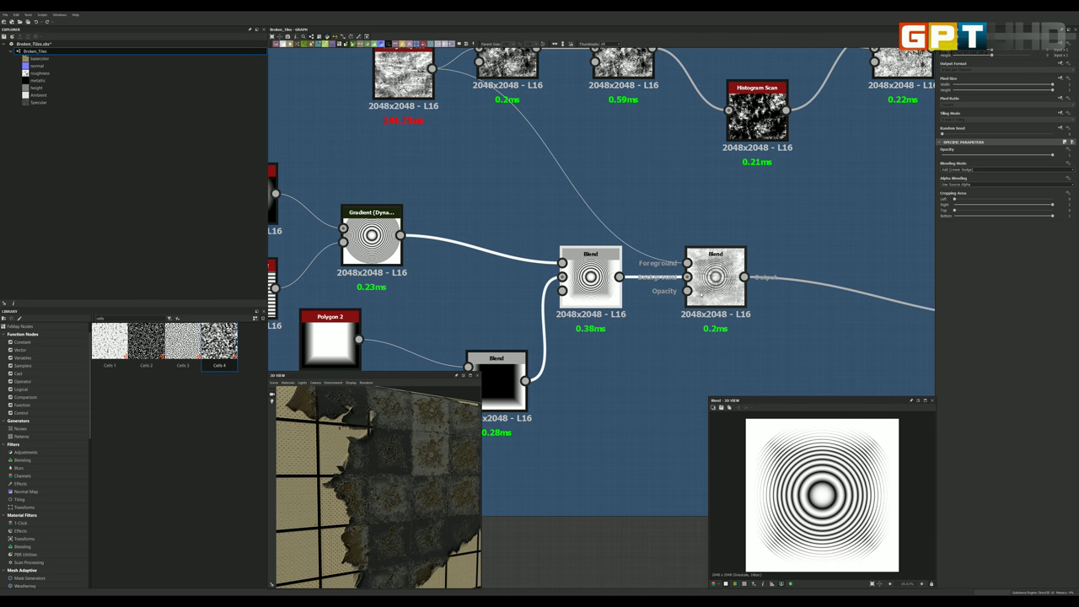
{"action": "scroll", "coordinate": [674, 337], "scroll_direction": "up", "scroll_amount": 1}
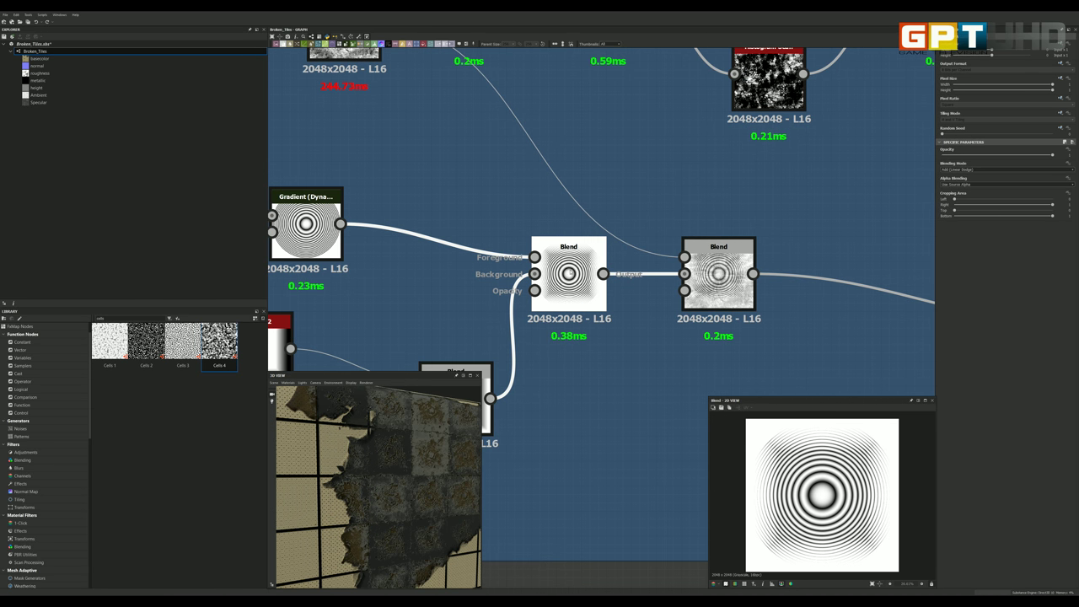
{"action": "scroll", "coordinate": [705, 283], "scroll_direction": "down", "scroll_amount": 2}
{"action": "left_click_drag", "start_coordinate": [1054, 154], "coordinate": [985, 155]}
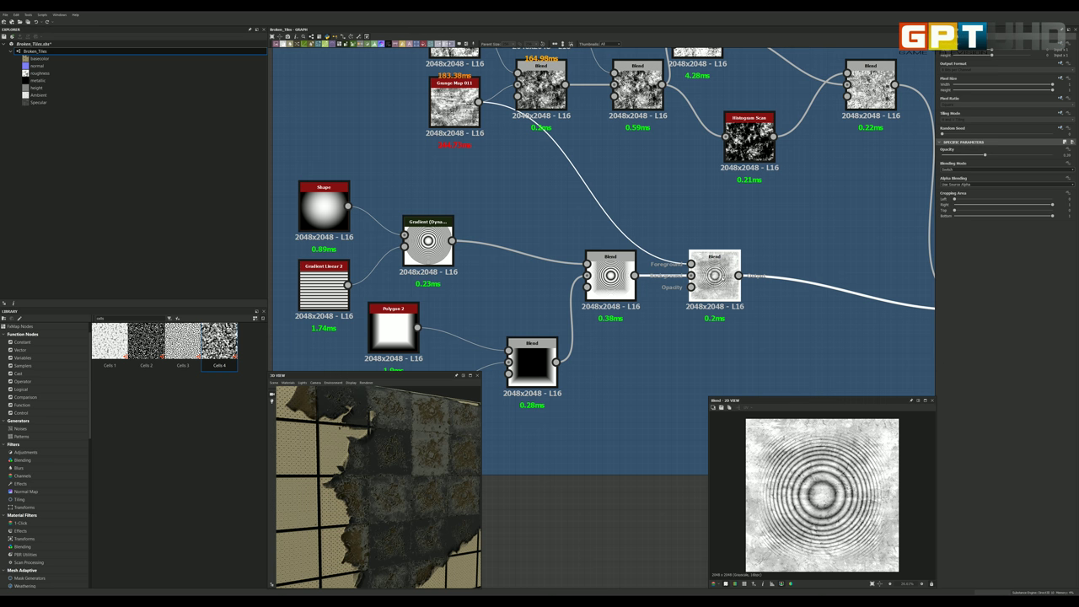
Step: Check the result in the 3D preview, fine-tune opacity and set Blending Mode to Switch
{"action": "scroll", "coordinate": [715, 284], "scroll_direction": "up", "scroll_amount": 1}
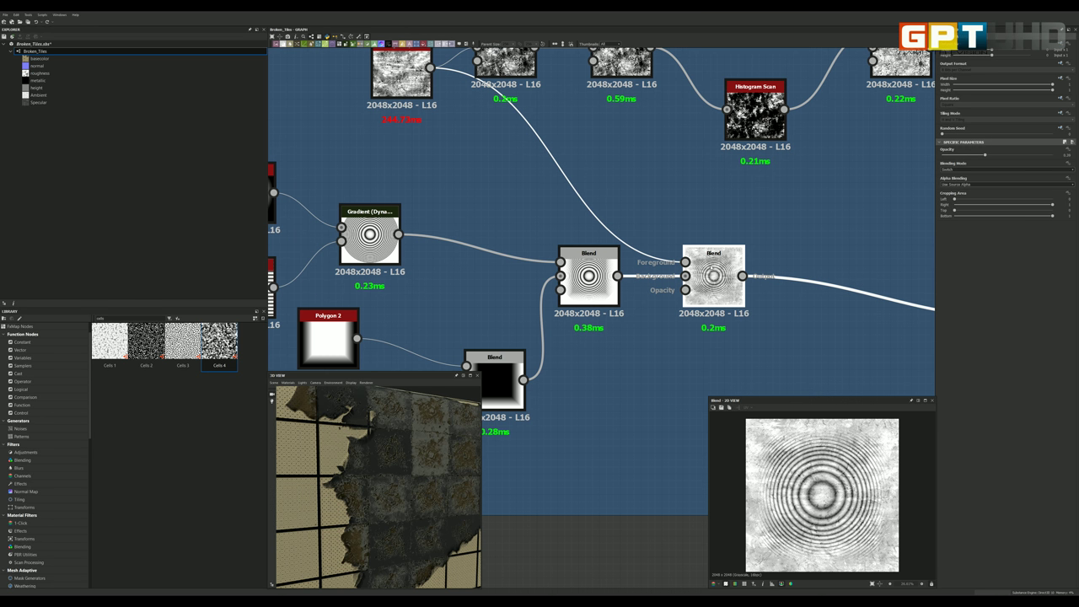
{"action": "scroll", "coordinate": [670, 282], "scroll_direction": "down", "scroll_amount": 1}
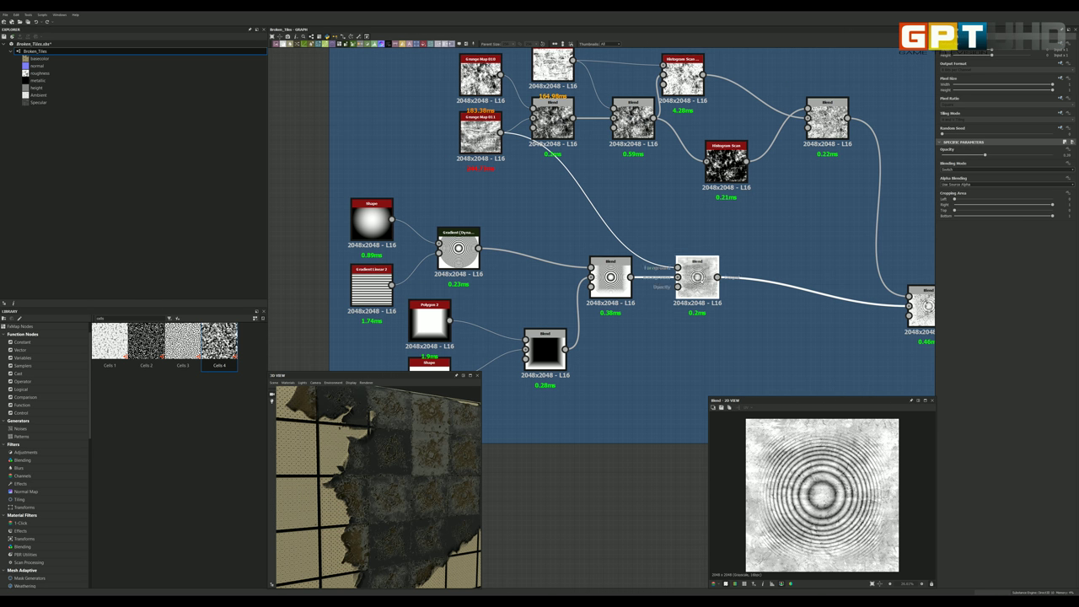
{"action": "scroll", "coordinate": [698, 278], "scroll_direction": "up", "scroll_amount": 1}
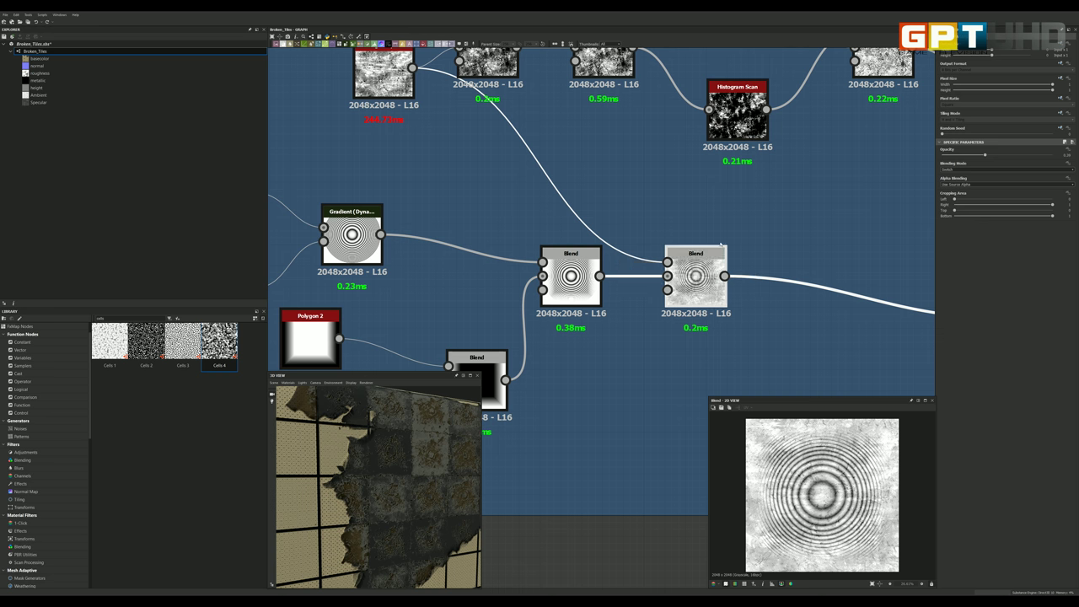
{"action": "scroll", "coordinate": [721, 245], "scroll_direction": "down", "scroll_amount": 1}
{"action": "scroll", "coordinate": [684, 259], "scroll_direction": "up", "scroll_amount": 1}
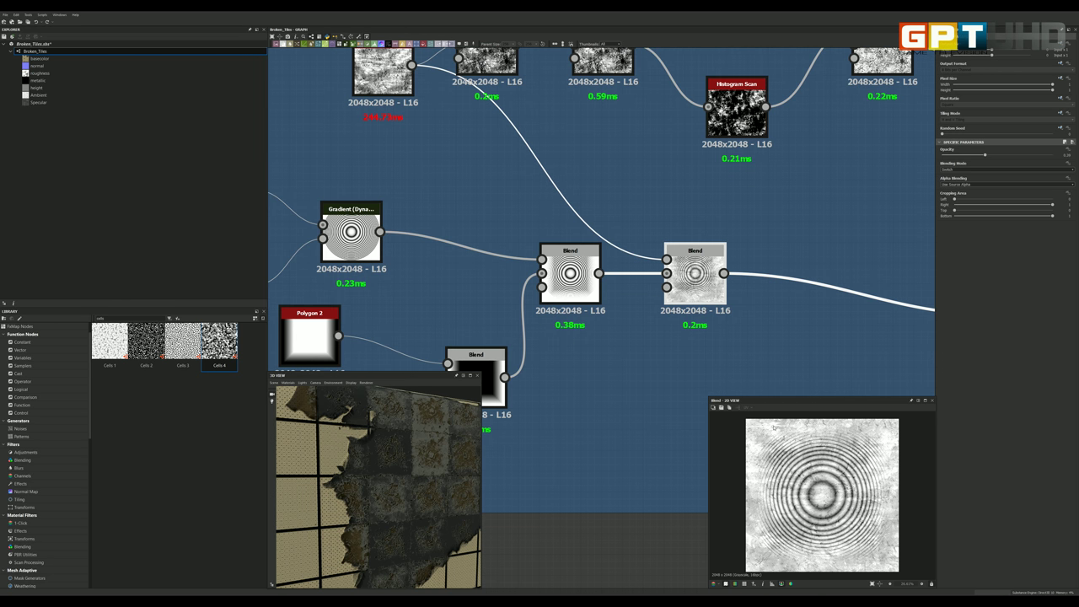
{"action": "scroll", "coordinate": [389, 439], "scroll_direction": "up", "scroll_amount": 3}
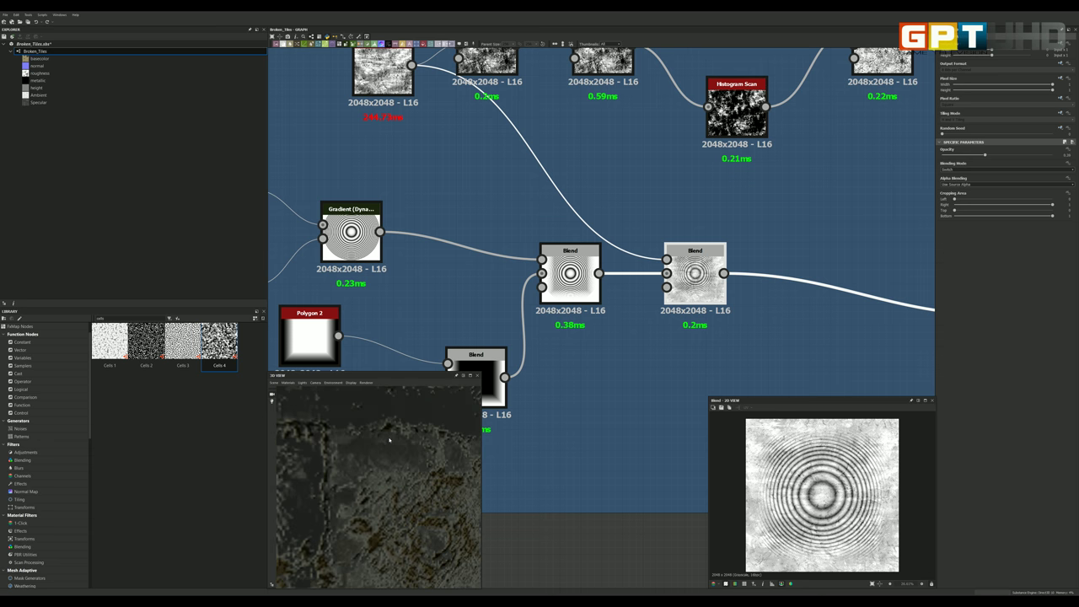
{"action": "scroll", "coordinate": [367, 444], "scroll_direction": "down", "scroll_amount": 2}
{"action": "scroll", "coordinate": [348, 455], "scroll_direction": "down", "scroll_amount": 2}
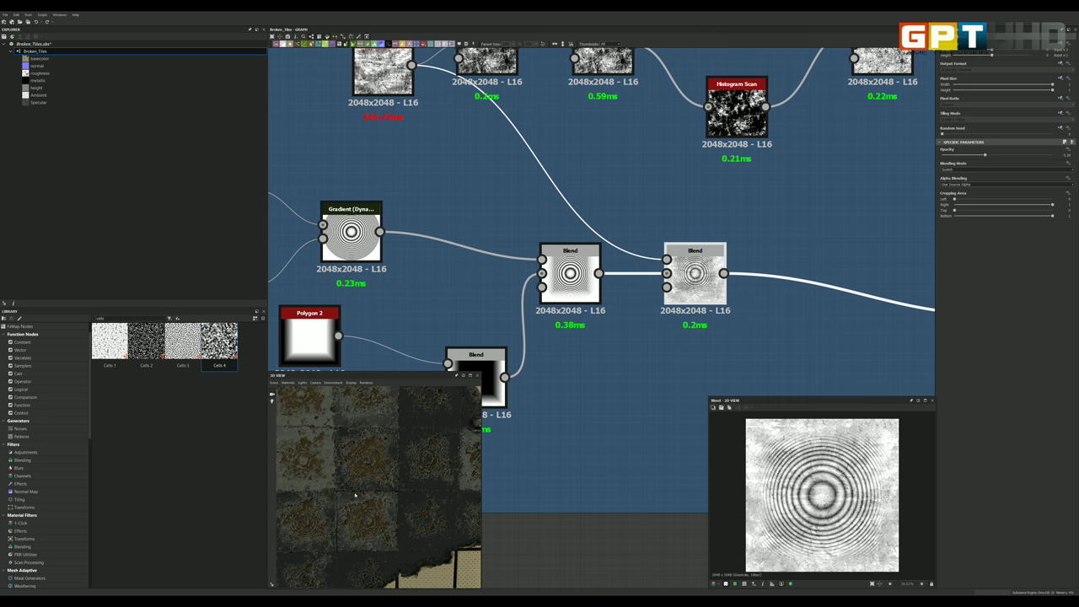
{"action": "left_click_drag", "start_coordinate": [332, 476], "coordinate": [418, 420]}
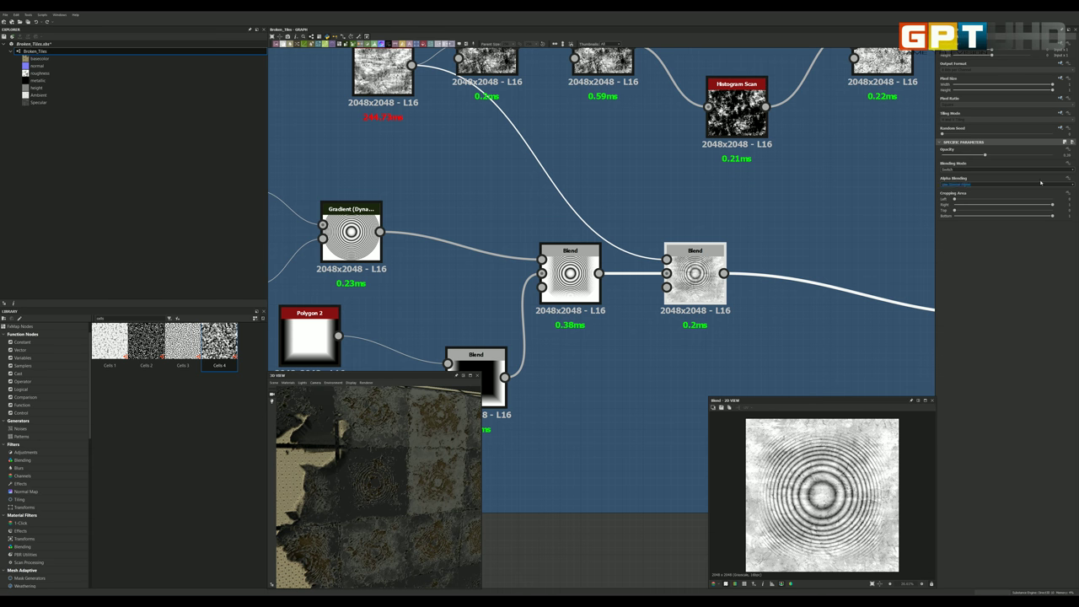
{"action": "left_click", "coordinate": [951, 155]}
{"action": "left_click", "coordinate": [958, 170]}
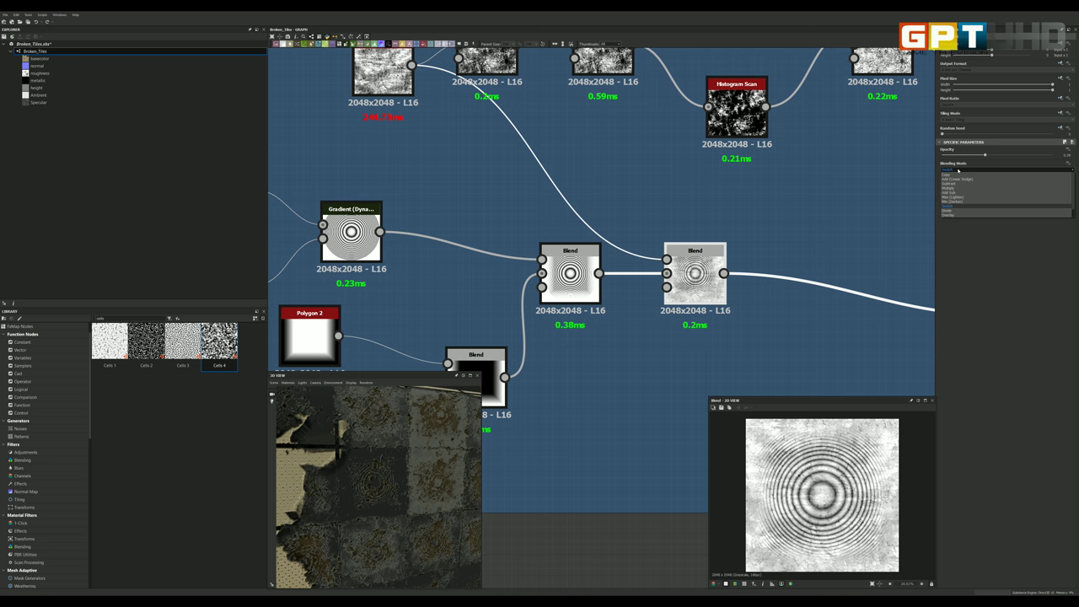
{"action": "left_click", "coordinate": [958, 171]}
{"action": "scroll", "coordinate": [626, 252], "scroll_direction": "down", "scroll_amount": 5}
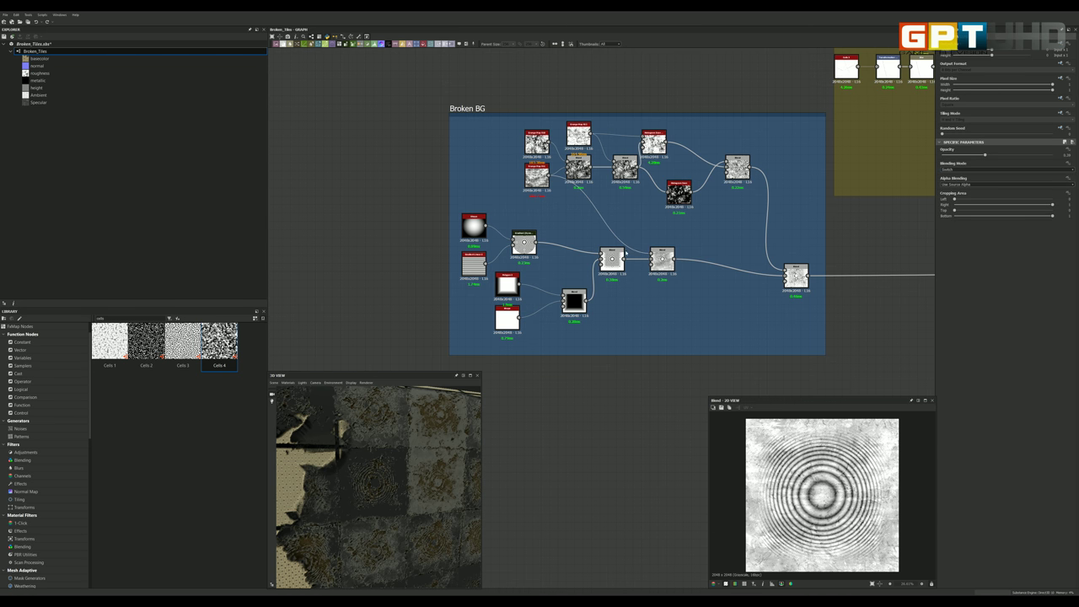
Step: Try a Cracks value of 0.12 on Grunge Map 010, then cancel to keep 0.07
{"action": "scroll", "coordinate": [545, 126], "scroll_direction": "up", "scroll_amount": 3}
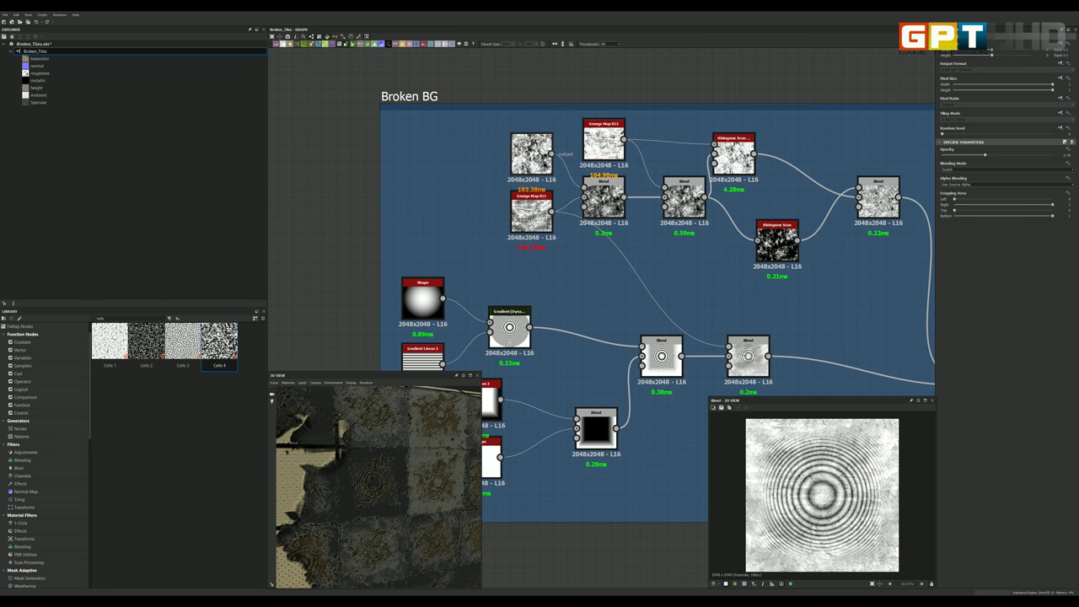
{"action": "scroll", "coordinate": [582, 194], "scroll_direction": "down", "scroll_amount": 1}
{"action": "scroll", "coordinate": [607, 198], "scroll_direction": "down", "scroll_amount": 1}
{"action": "scroll", "coordinate": [573, 168], "scroll_direction": "up", "scroll_amount": 2}
{"action": "scroll", "coordinate": [569, 172], "scroll_direction": "down", "scroll_amount": 3}
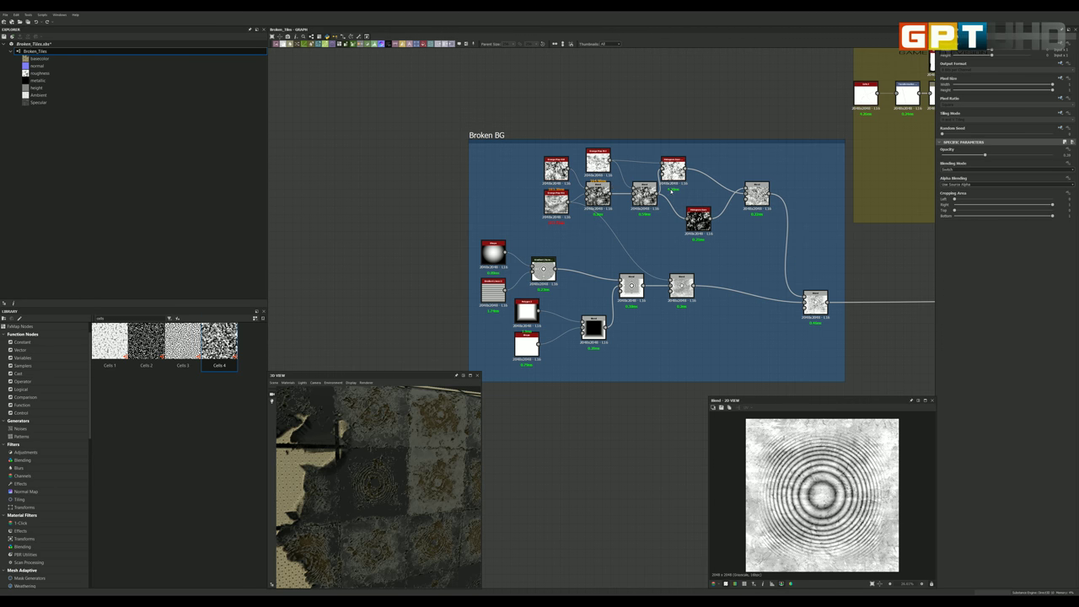
{"action": "scroll", "coordinate": [574, 177], "scroll_direction": "up", "scroll_amount": 3}
{"action": "scroll", "coordinate": [496, 173], "scroll_direction": "up", "scroll_amount": 1}
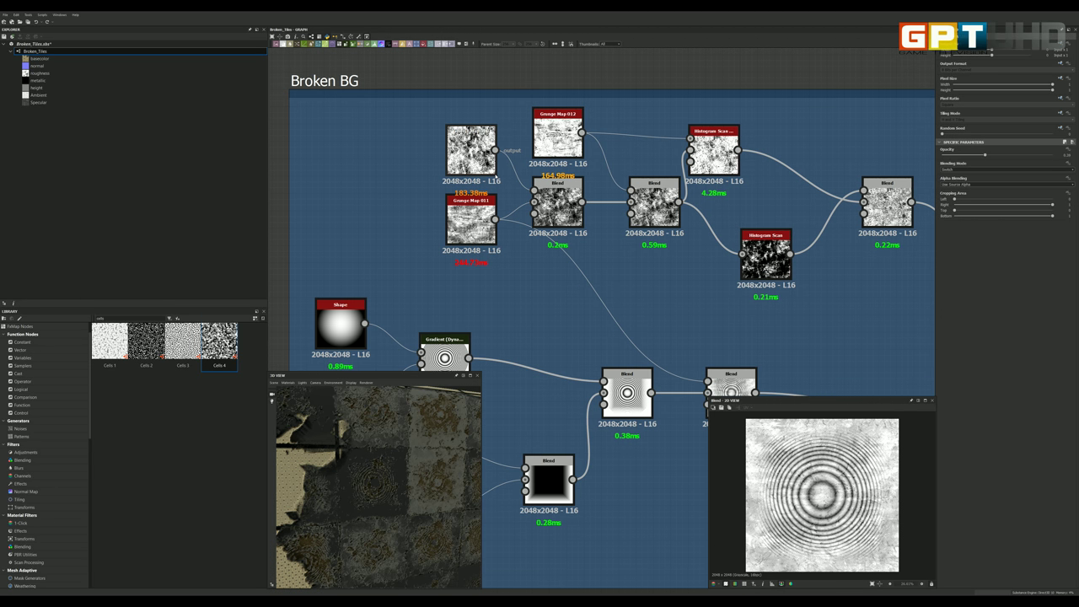
{"action": "left_click", "coordinate": [485, 156]}
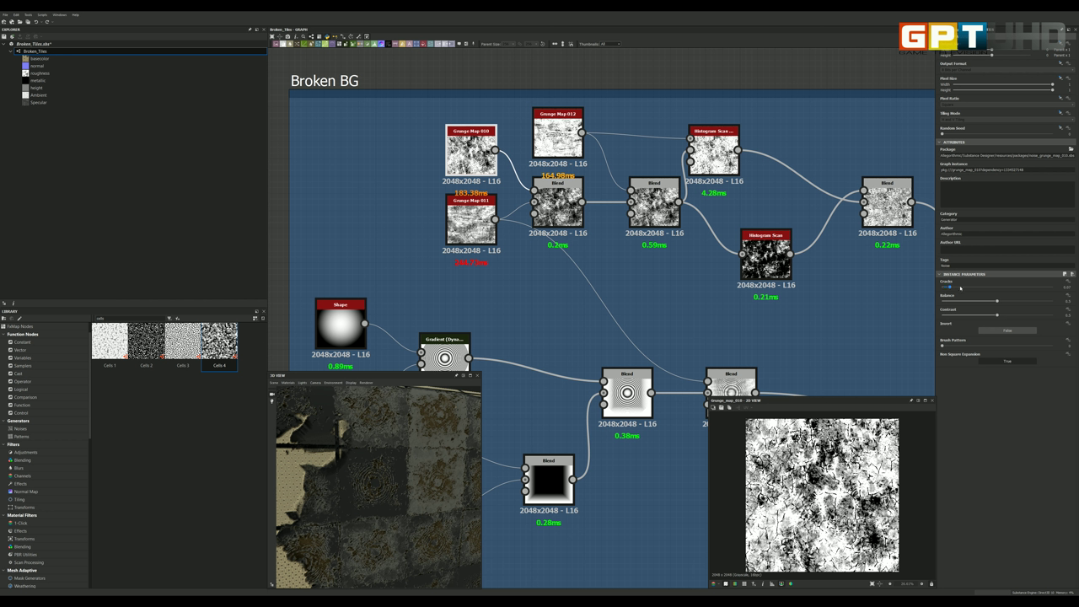
{"action": "left_click", "coordinate": [1068, 288]}
{"action": "type", "text": "0.12"}
{"action": "key", "text": "Escape"}
Step: Raise Grunge Map 011's Cracks slightly to about 0.92
{"action": "left_click", "coordinate": [496, 220]}
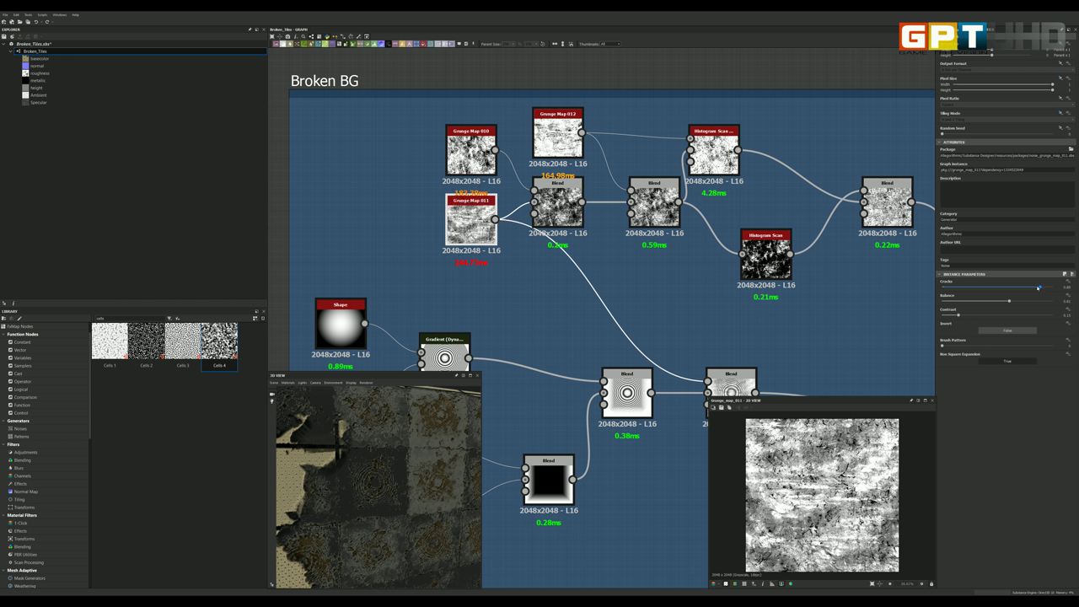
{"action": "left_click_drag", "start_coordinate": [1039, 287], "coordinate": [1042, 288]}
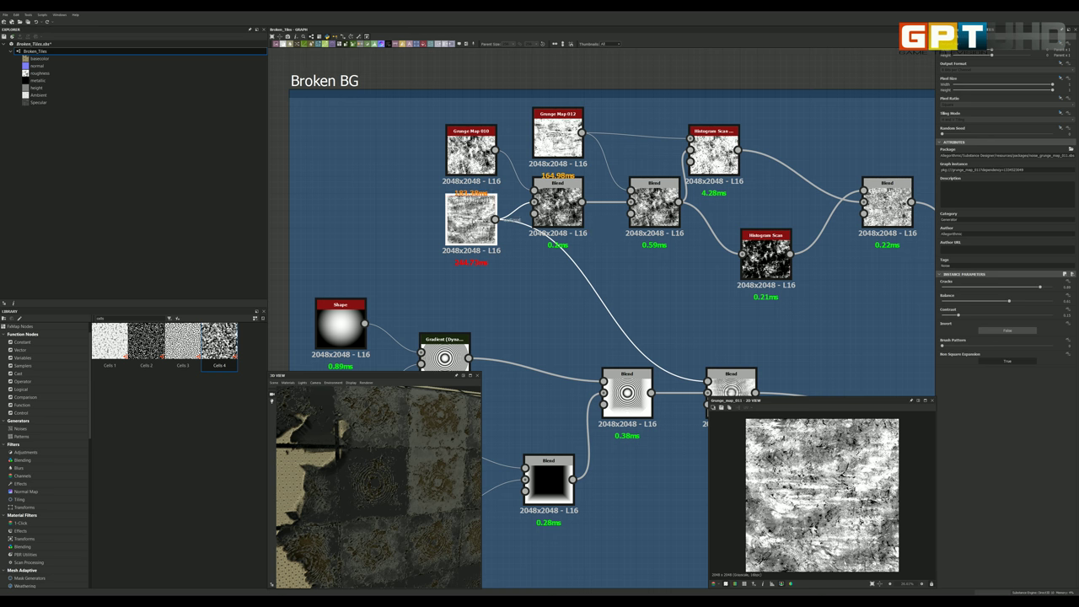
{"action": "scroll", "coordinate": [506, 220], "scroll_direction": "down", "scroll_amount": 2}
Step: Preview the lower Blend's output, fitted fully in the 2D view
{"action": "scroll", "coordinate": [660, 350], "scroll_direction": "up", "scroll_amount": 3}
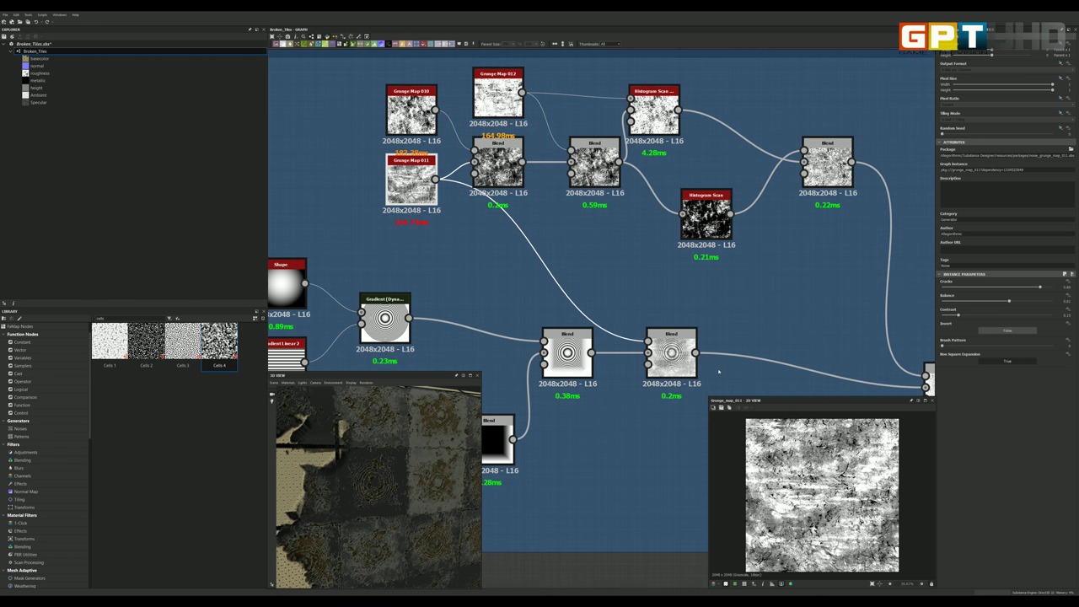
{"action": "double_click", "coordinate": [661, 348]}
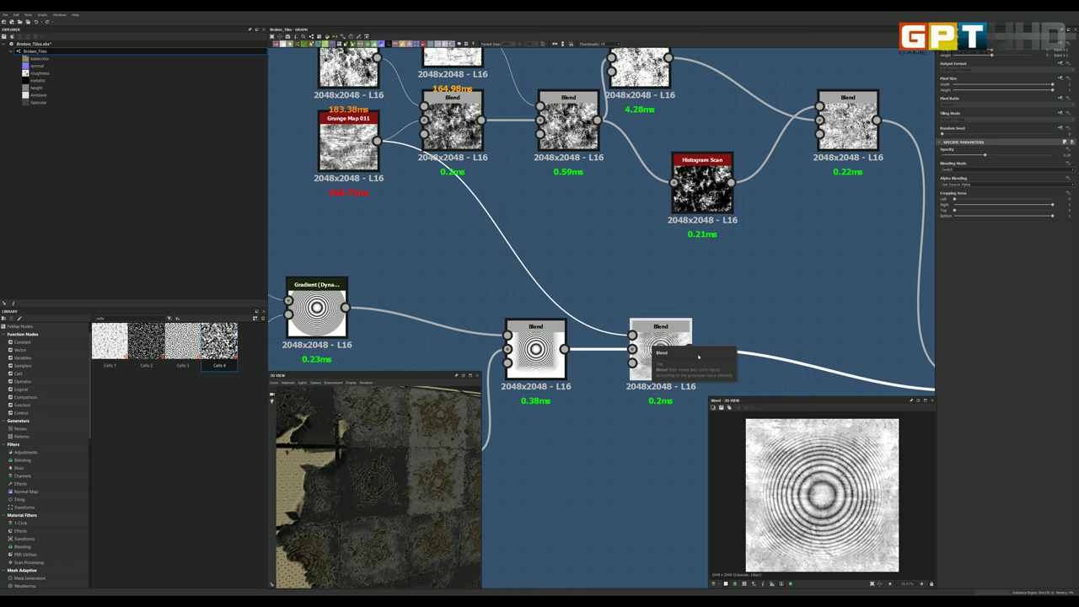
{"action": "scroll", "coordinate": [797, 472], "scroll_direction": "up", "scroll_amount": 2}
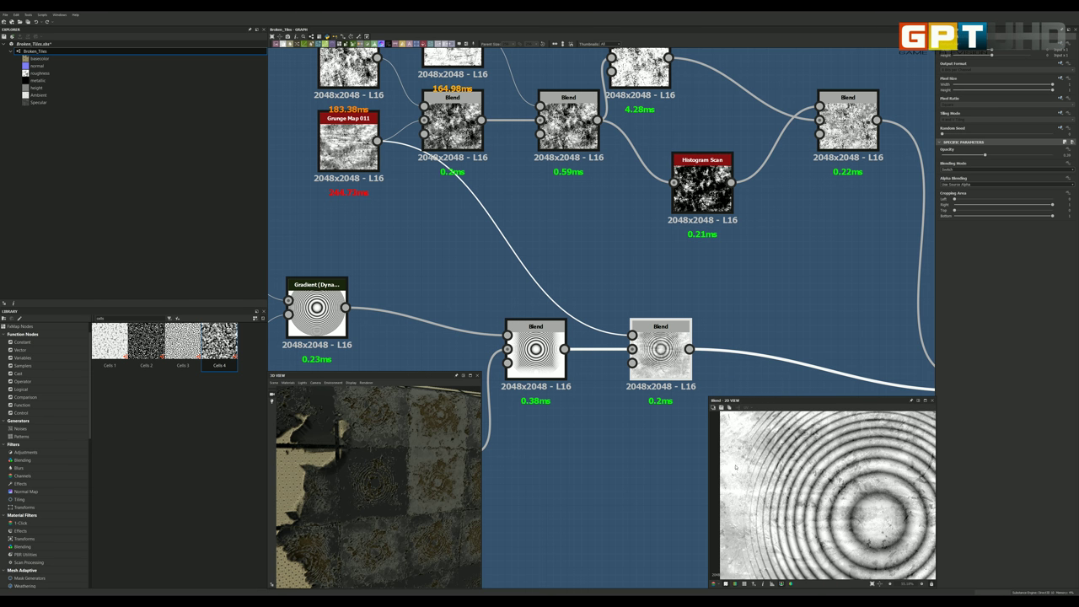
{"action": "key", "text": "f"}
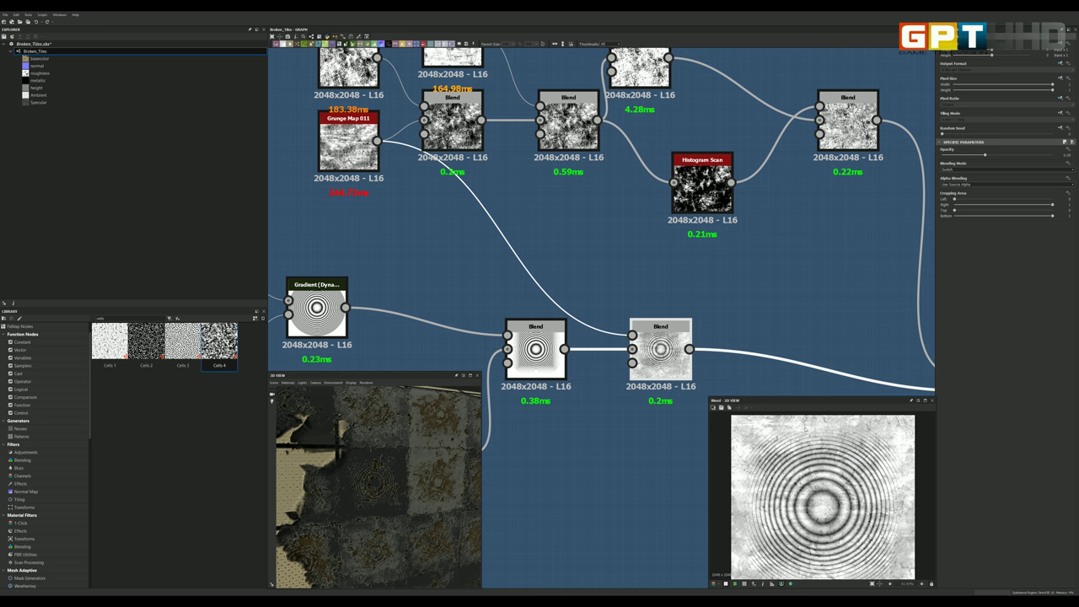
{"action": "scroll", "coordinate": [731, 369], "scroll_direction": "down", "scroll_amount": 1}
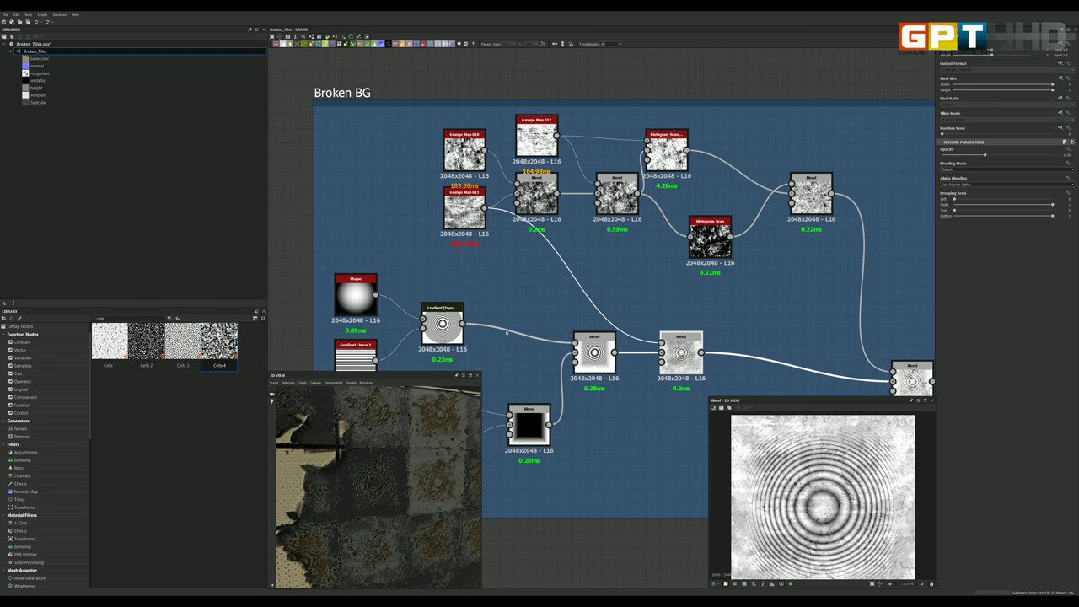
{"action": "scroll", "coordinate": [649, 337], "scroll_direction": "up", "scroll_amount": 1}
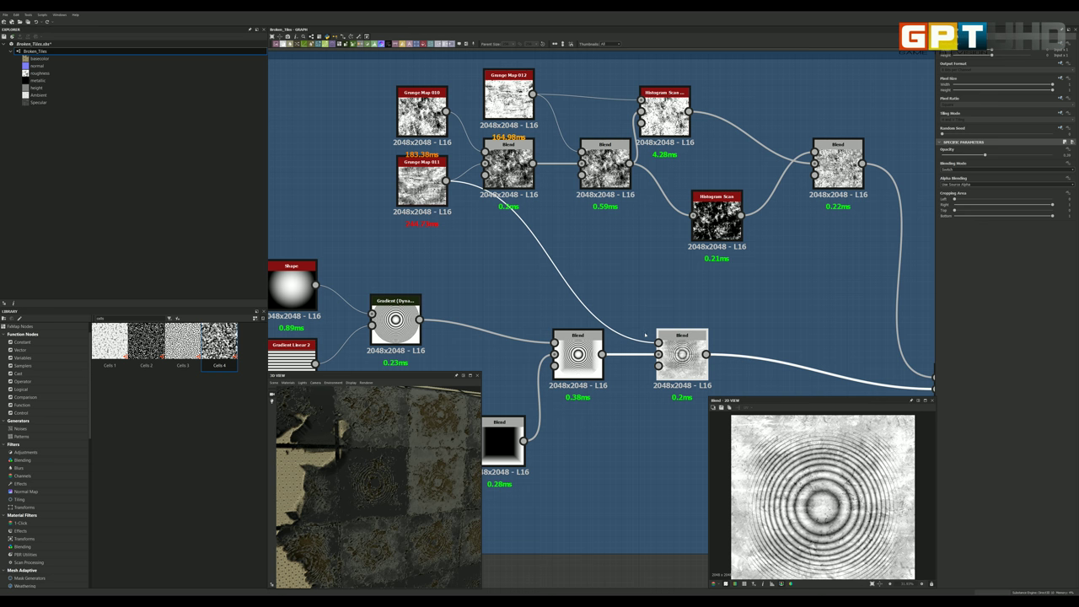
{"action": "scroll", "coordinate": [646, 336], "scroll_direction": "down", "scroll_amount": 2}
{"action": "scroll", "coordinate": [612, 179], "scroll_direction": "up", "scroll_amount": 3}
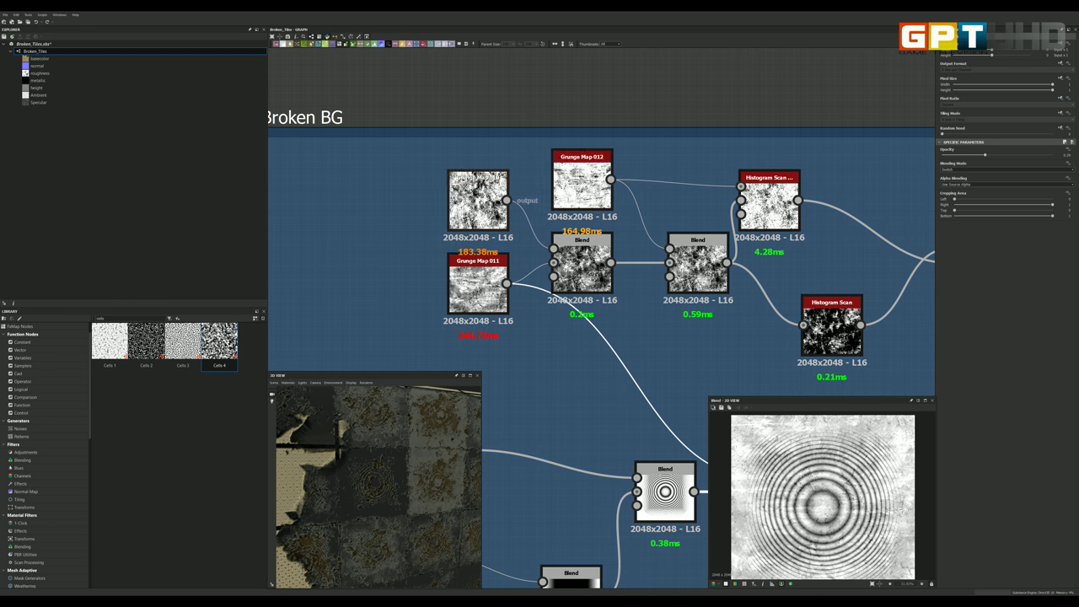
Step: Raise the grunge-map Blend's opacity near full and set its mode to Multiply
{"action": "left_click", "coordinate": [493, 202]}
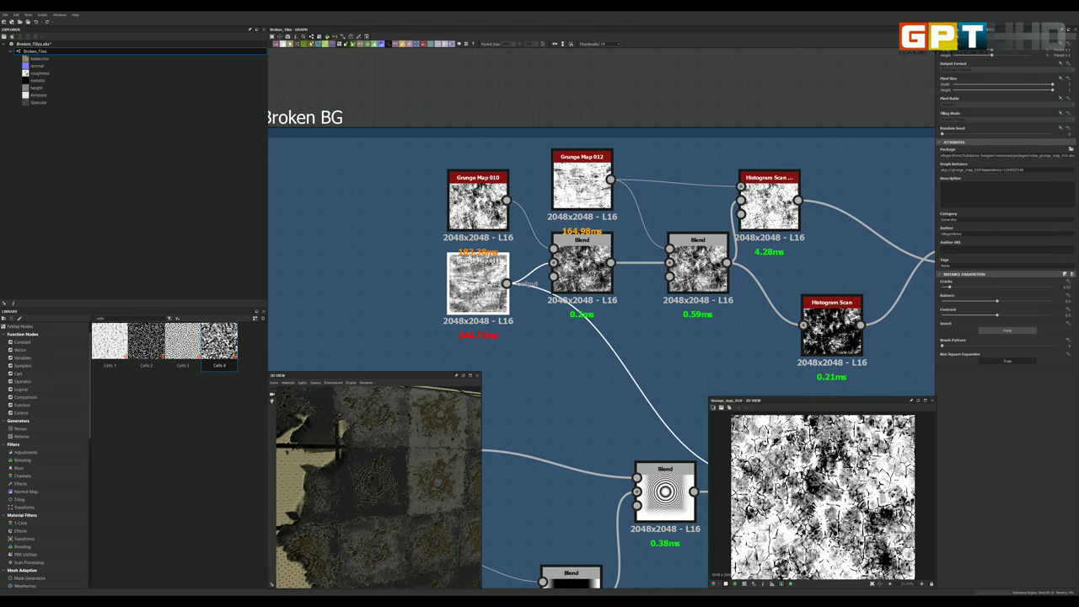
{"action": "left_click", "coordinate": [582, 257]}
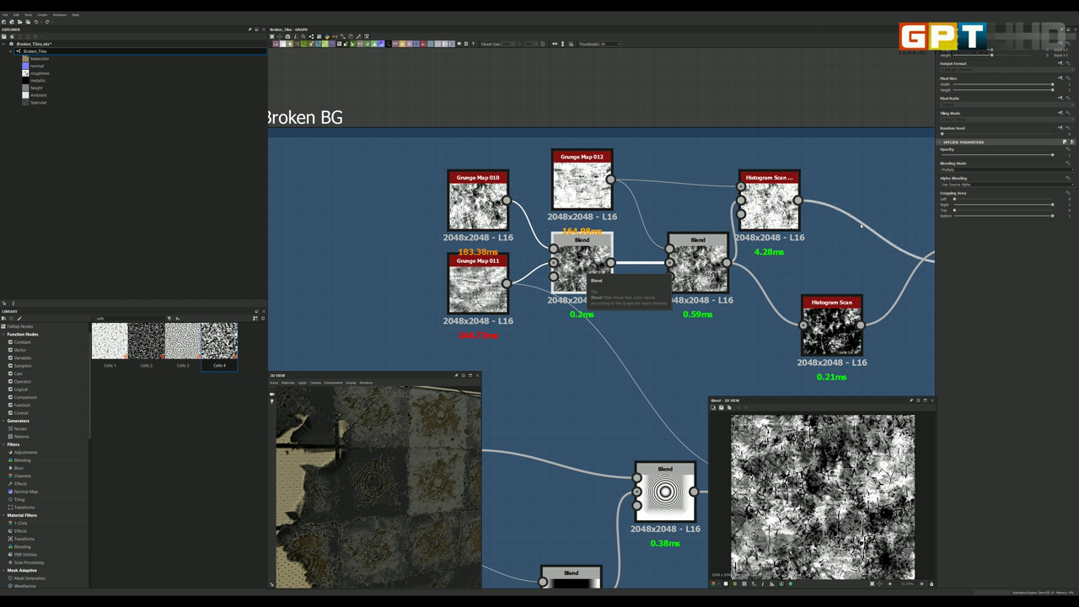
{"action": "left_click", "coordinate": [961, 155]}
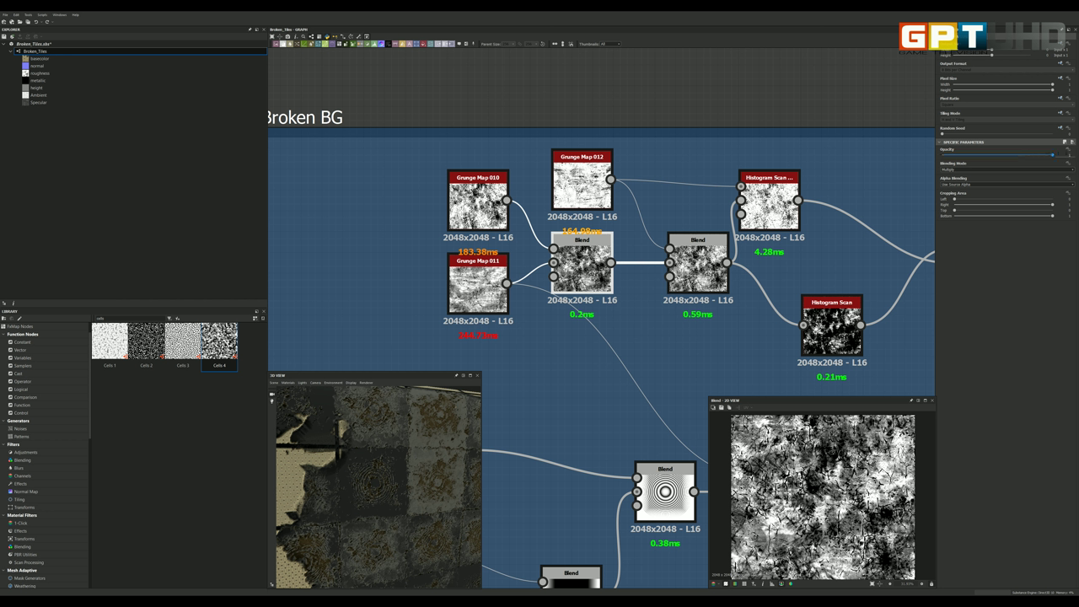
{"action": "left_click_drag", "start_coordinate": [1053, 155], "coordinate": [1056, 157]}
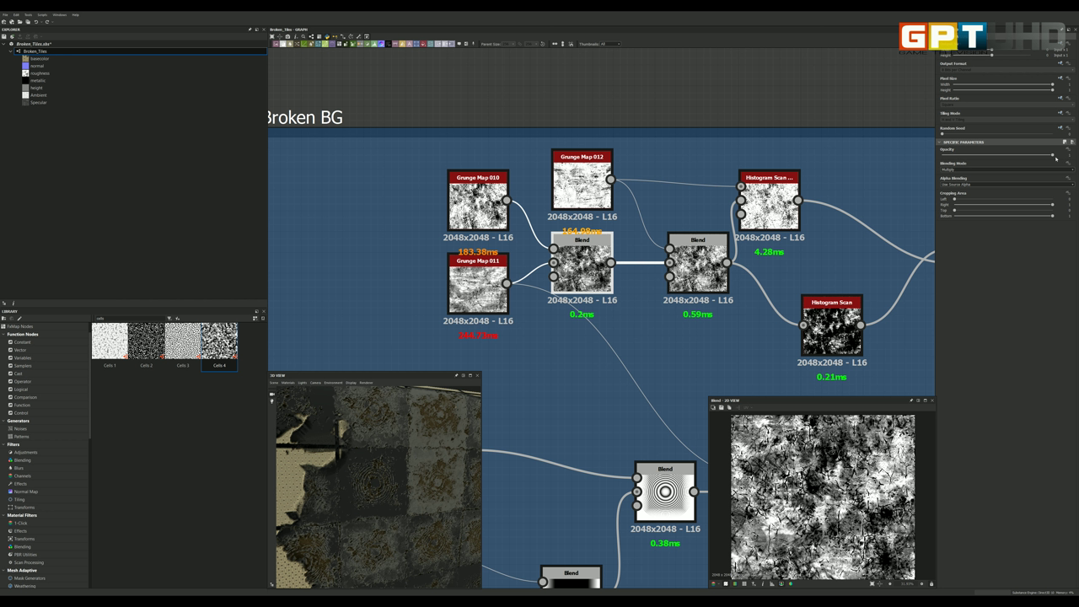
{"action": "left_click", "coordinate": [959, 170]}
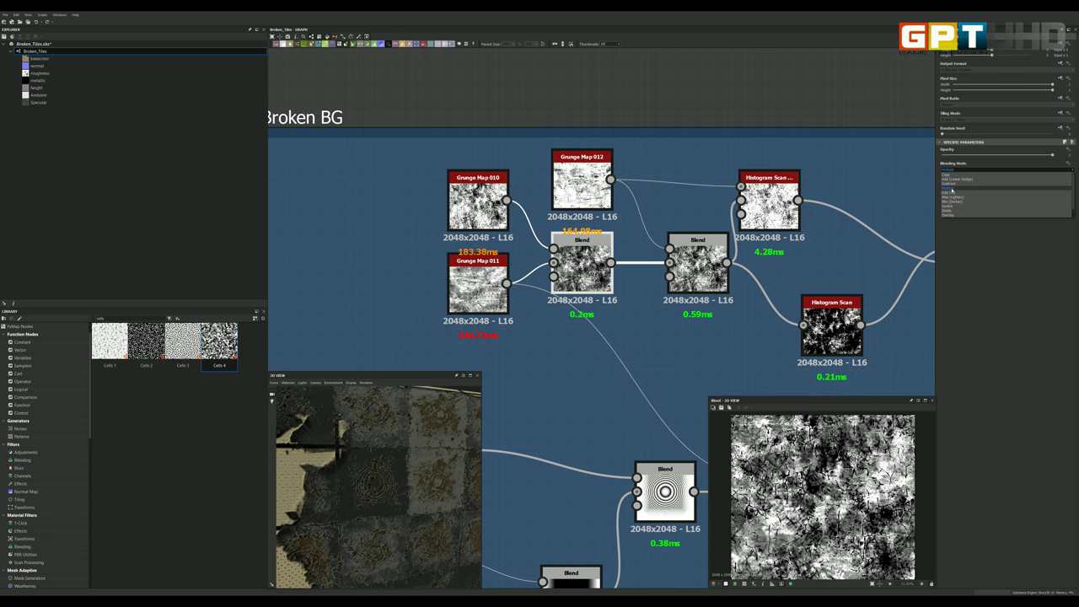
{"action": "left_click", "coordinate": [952, 190]}
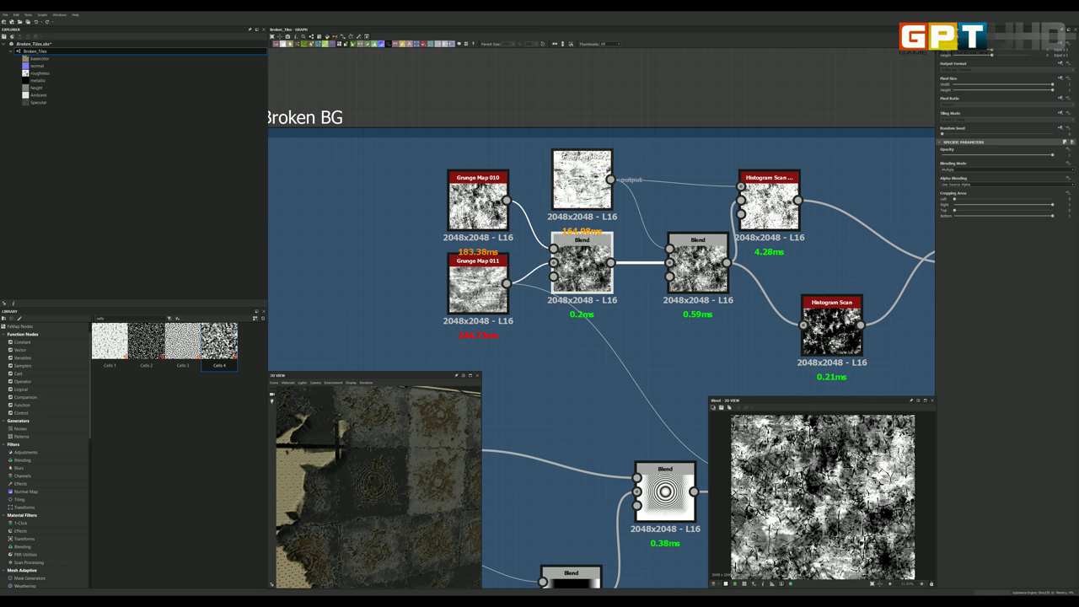
Step: Set the next Blend, layering Grunge Map 012, to Overlay mode
{"action": "left_click", "coordinate": [585, 180]}
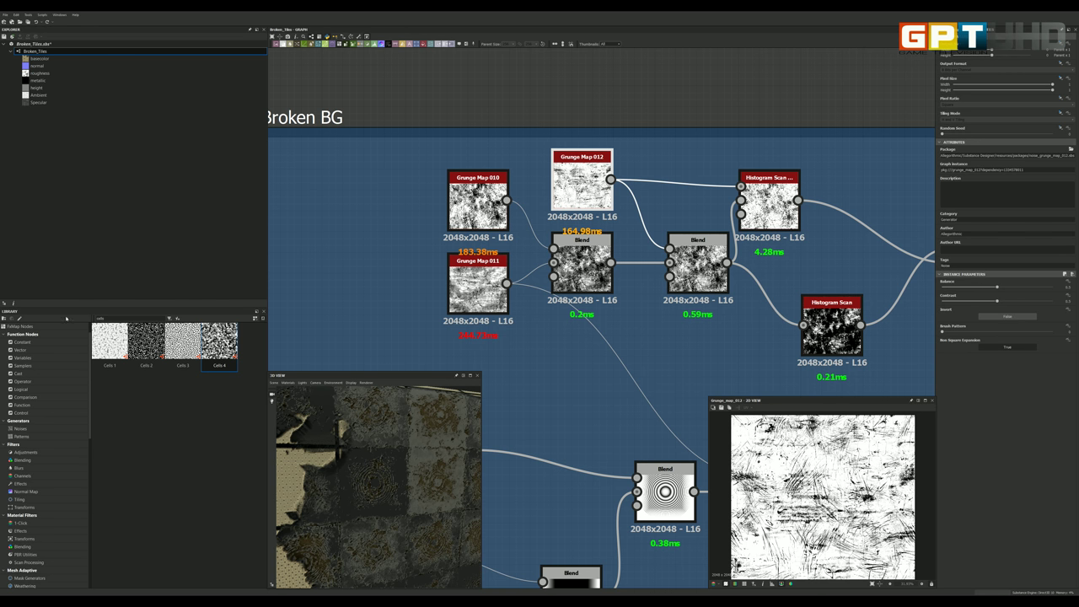
{"action": "left_click_drag", "start_coordinate": [108, 319], "coordinate": [87, 322]}
{"action": "type", "text": "grun"}
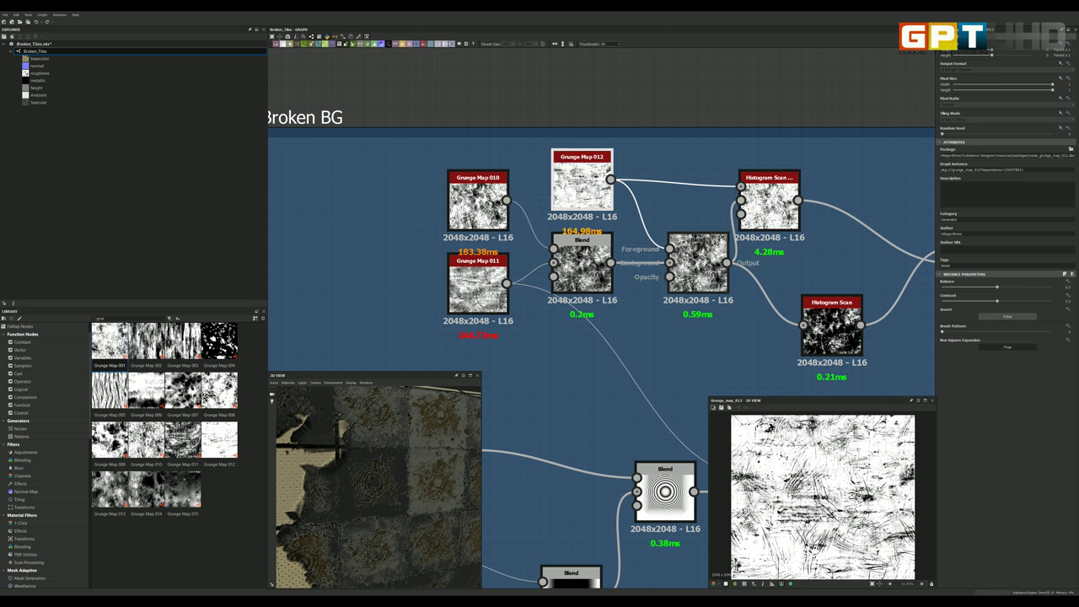
{"action": "left_click", "coordinate": [698, 257]}
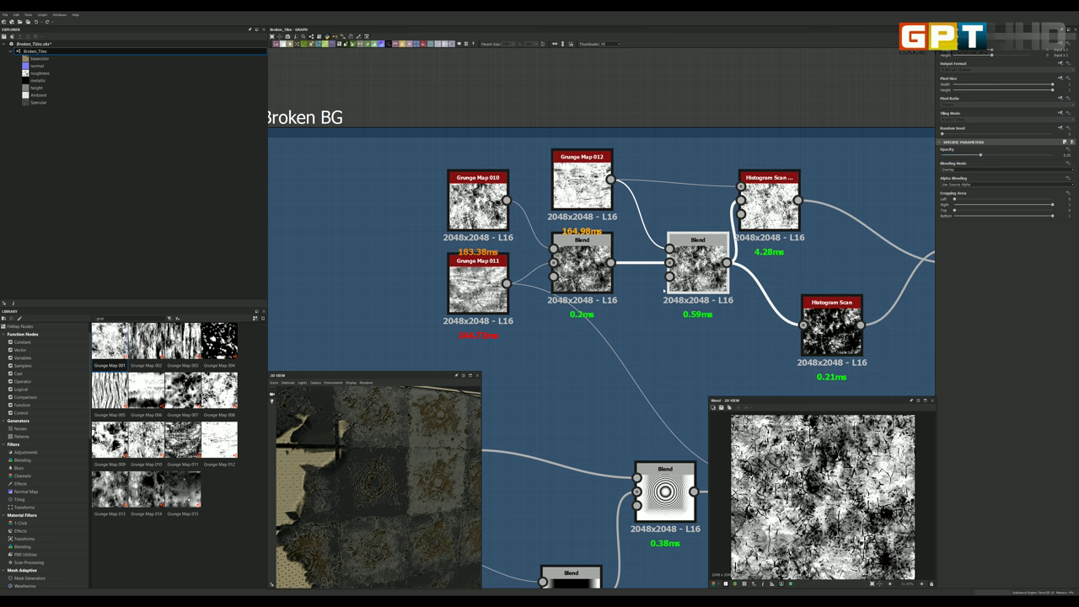
{"action": "left_click", "coordinate": [955, 171]}
{"action": "left_click", "coordinate": [948, 215]}
Step: Preview the Histogram Scan Non-Uniform output and find it in the Library via 'hist'
{"action": "scroll", "coordinate": [675, 262], "scroll_direction": "down", "scroll_amount": 2}
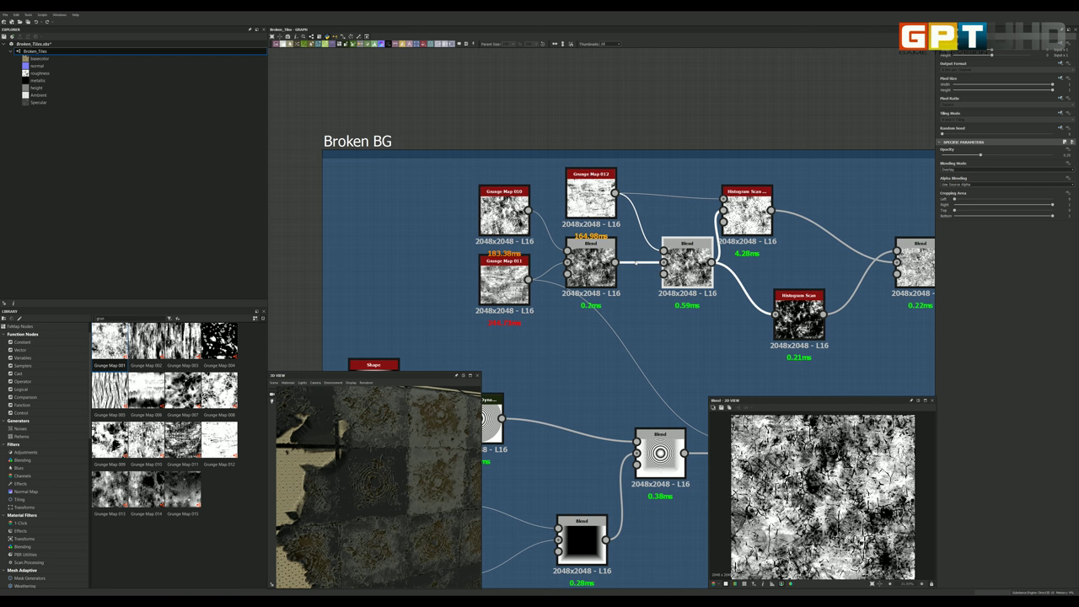
{"action": "scroll", "coordinate": [683, 258], "scroll_direction": "down", "scroll_amount": 2}
{"action": "scroll", "coordinate": [696, 253], "scroll_direction": "up", "scroll_amount": 2}
{"action": "scroll", "coordinate": [704, 252], "scroll_direction": "up", "scroll_amount": 2}
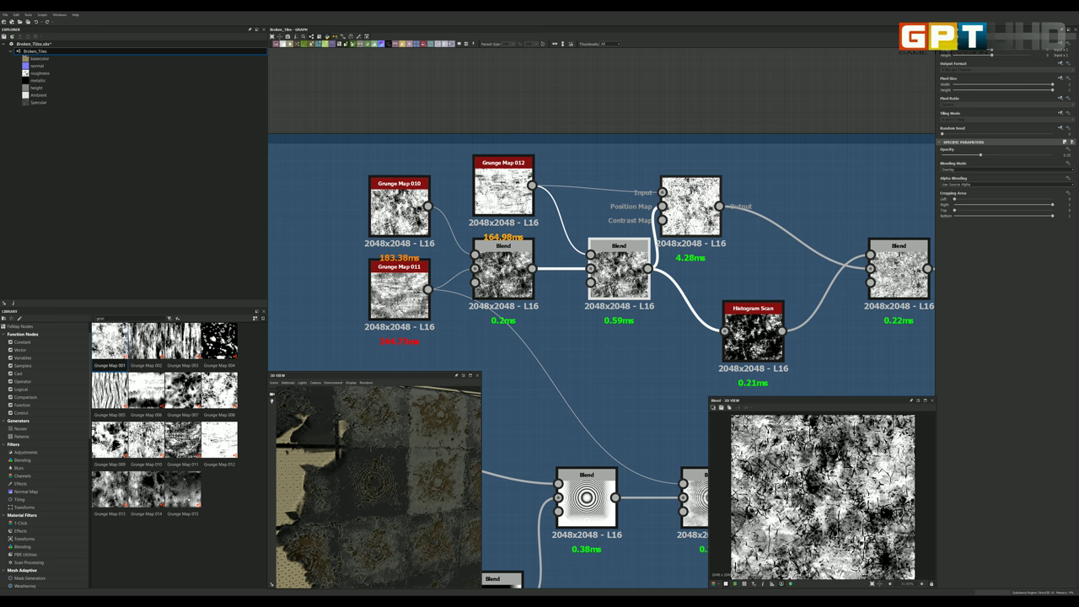
{"action": "scroll", "coordinate": [677, 218], "scroll_direction": "up", "scroll_amount": 1}
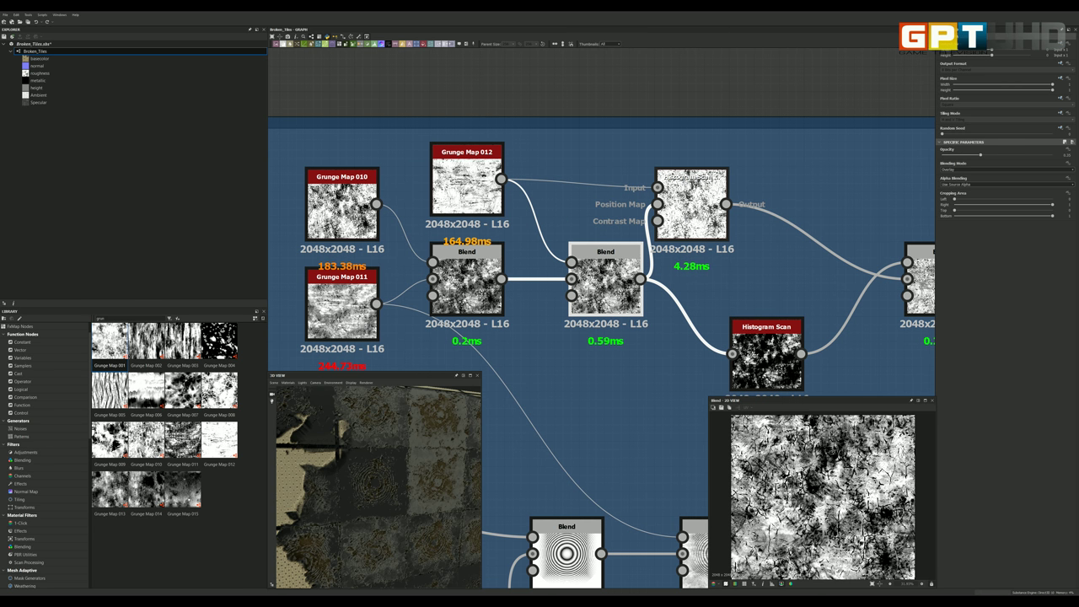
{"action": "left_click", "coordinate": [691, 207]}
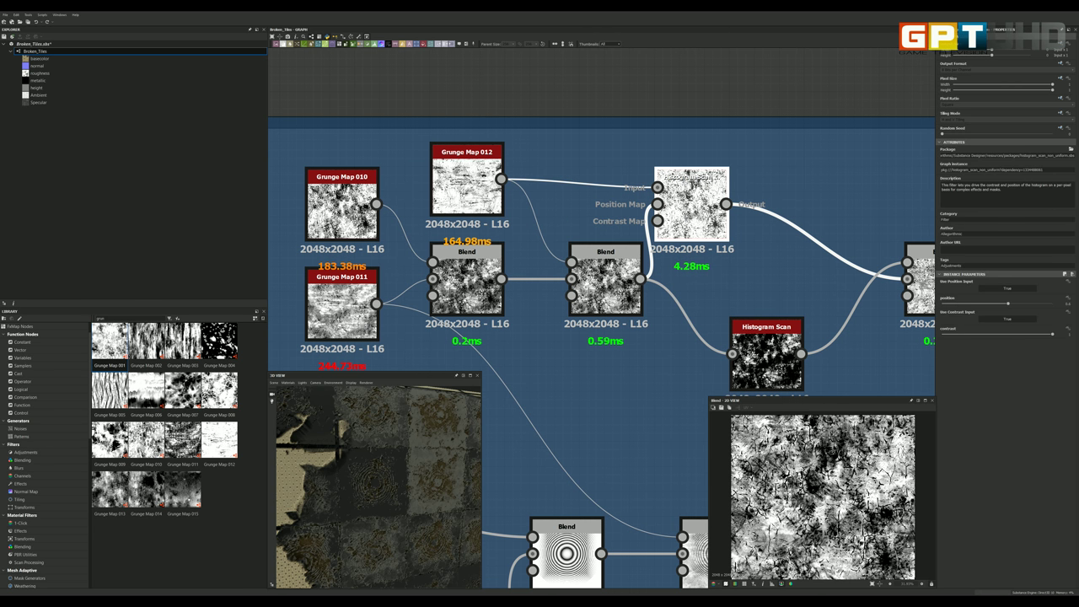
{"action": "double_click", "coordinate": [691, 211]}
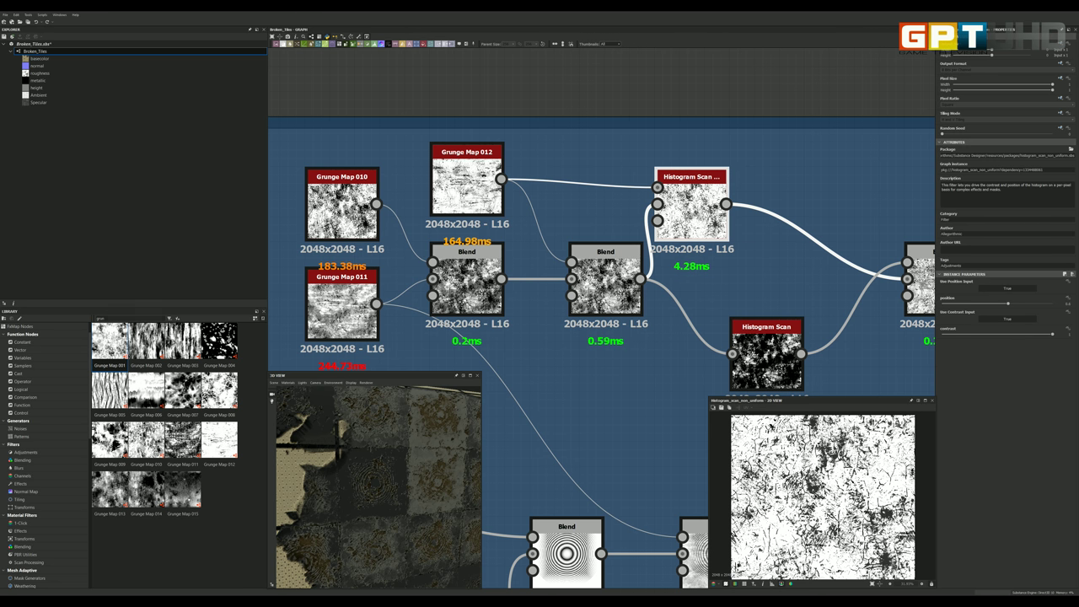
{"action": "type", "text": "hist"}
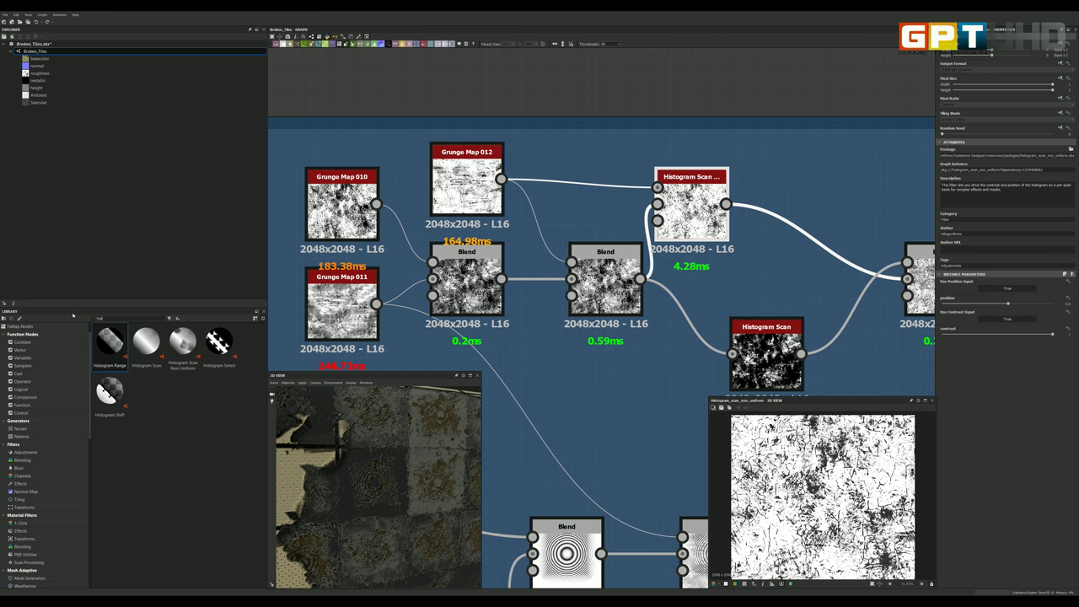
{"action": "left_click", "coordinate": [182, 341]}
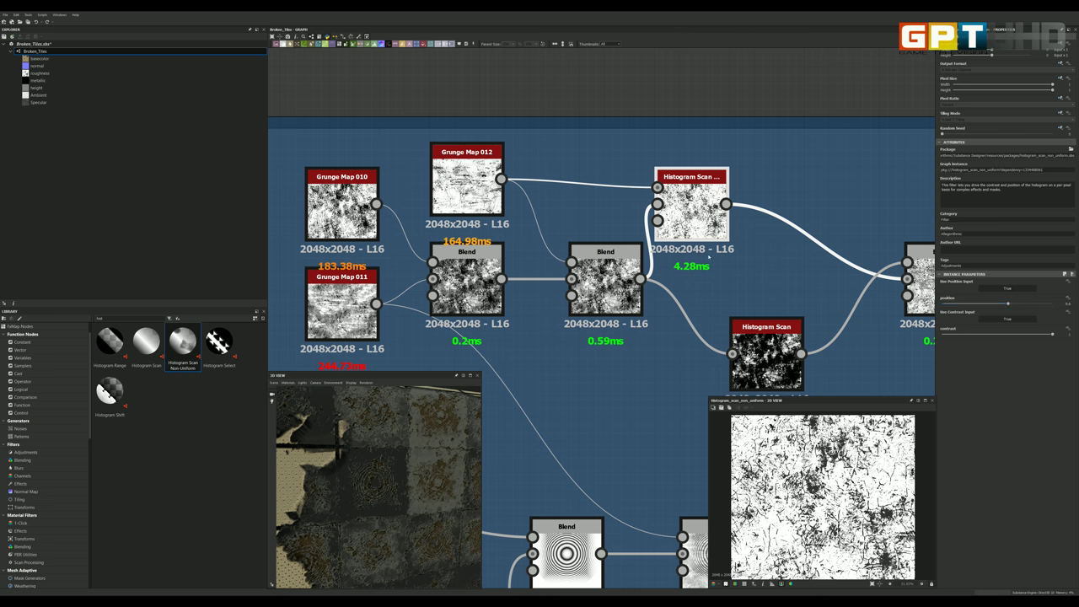
Step: Inspect the middle Blend, then show the lower Histogram Scan's output in 2D
{"action": "scroll", "coordinate": [779, 267], "scroll_direction": "down", "scroll_amount": 5}
{"action": "scroll", "coordinate": [675, 236], "scroll_direction": "up", "scroll_amount": 2}
{"action": "scroll", "coordinate": [641, 219], "scroll_direction": "up", "scroll_amount": 2}
{"action": "scroll", "coordinate": [624, 202], "scroll_direction": "up", "scroll_amount": 1}
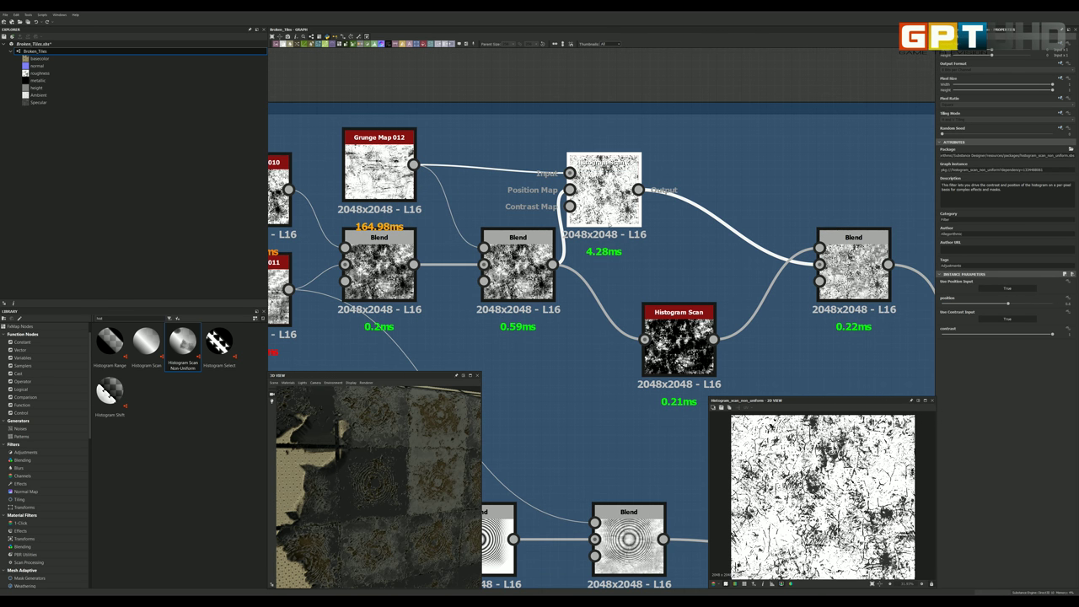
{"action": "left_click", "coordinate": [517, 265]}
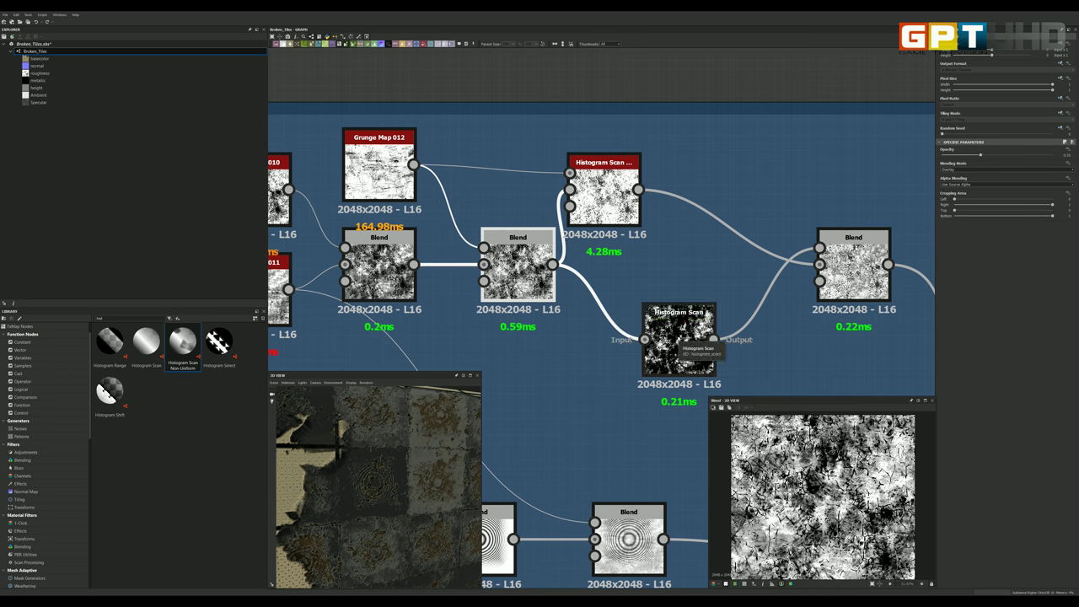
{"action": "left_click", "coordinate": [679, 342]}
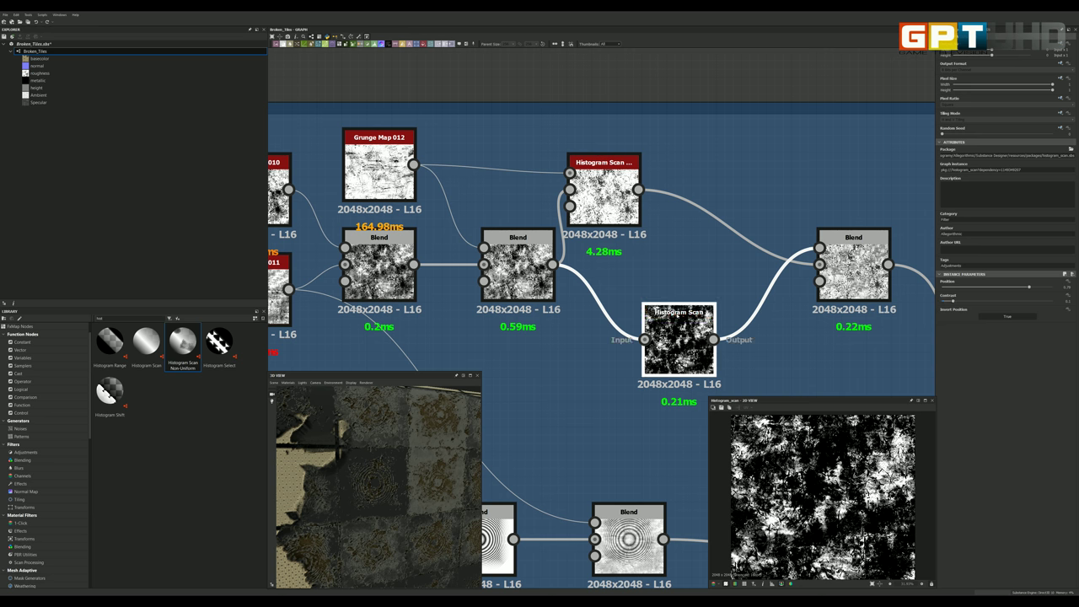
{"action": "scroll", "coordinate": [679, 338], "scroll_direction": "down", "scroll_amount": 2}
Step: Preview the right-hand Blend and the Histogram Scan Non-Uniform outputs
{"action": "scroll", "coordinate": [673, 294], "scroll_direction": "down", "scroll_amount": 2}
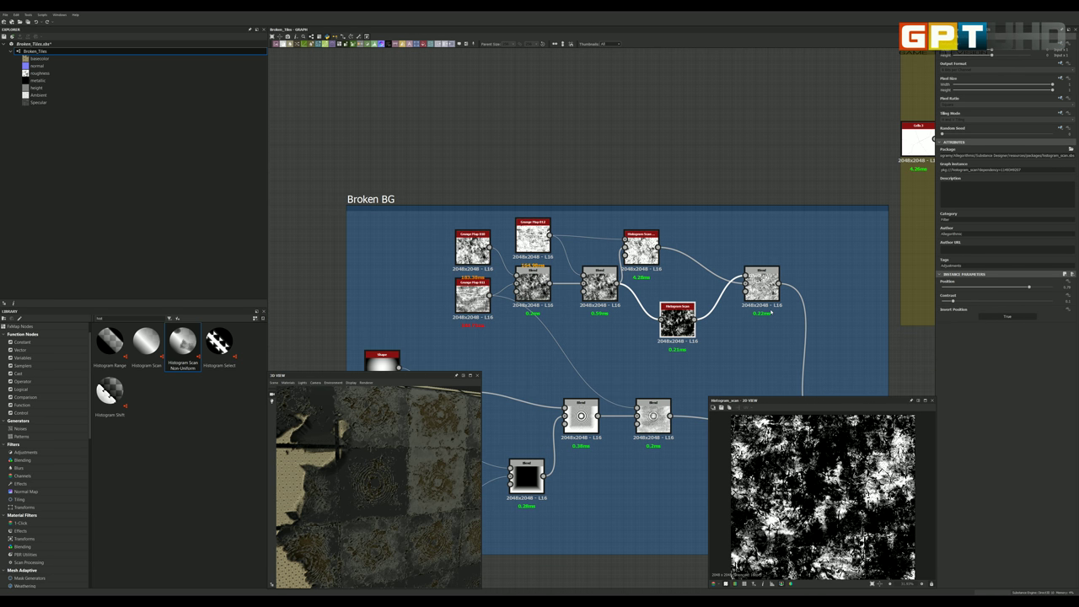
{"action": "scroll", "coordinate": [670, 293], "scroll_direction": "up", "scroll_amount": 1}
{"action": "scroll", "coordinate": [666, 293], "scroll_direction": "up", "scroll_amount": 1}
{"action": "scroll", "coordinate": [660, 291], "scroll_direction": "down", "scroll_amount": 2}
{"action": "scroll", "coordinate": [674, 285], "scroll_direction": "down", "scroll_amount": 1}
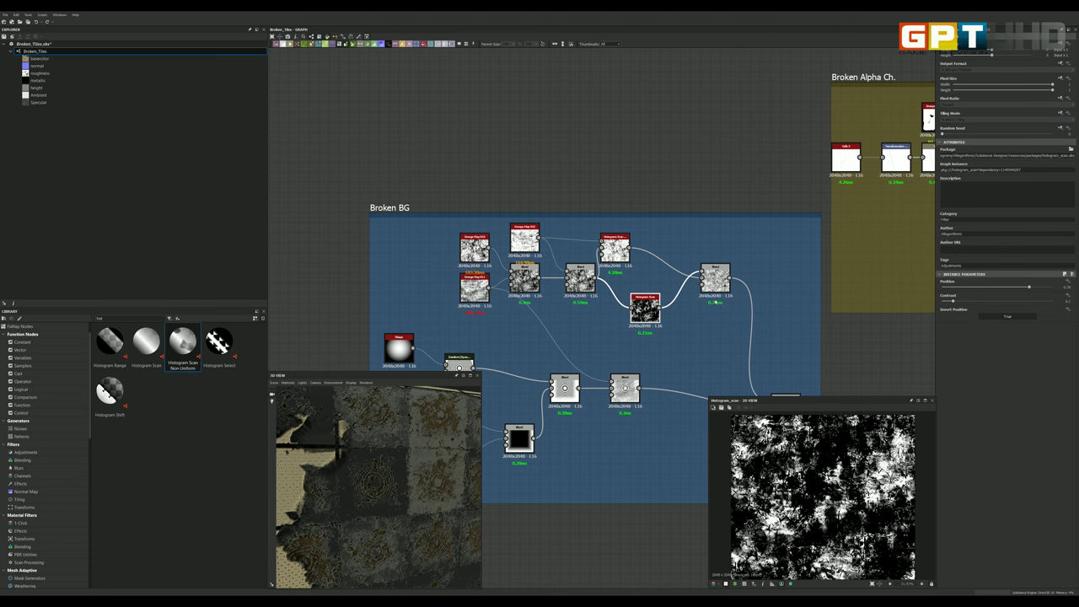
{"action": "scroll", "coordinate": [708, 274], "scroll_direction": "up", "scroll_amount": 2}
{"action": "scroll", "coordinate": [717, 272], "scroll_direction": "up", "scroll_amount": 2}
{"action": "double_click", "coordinate": [717, 272]}
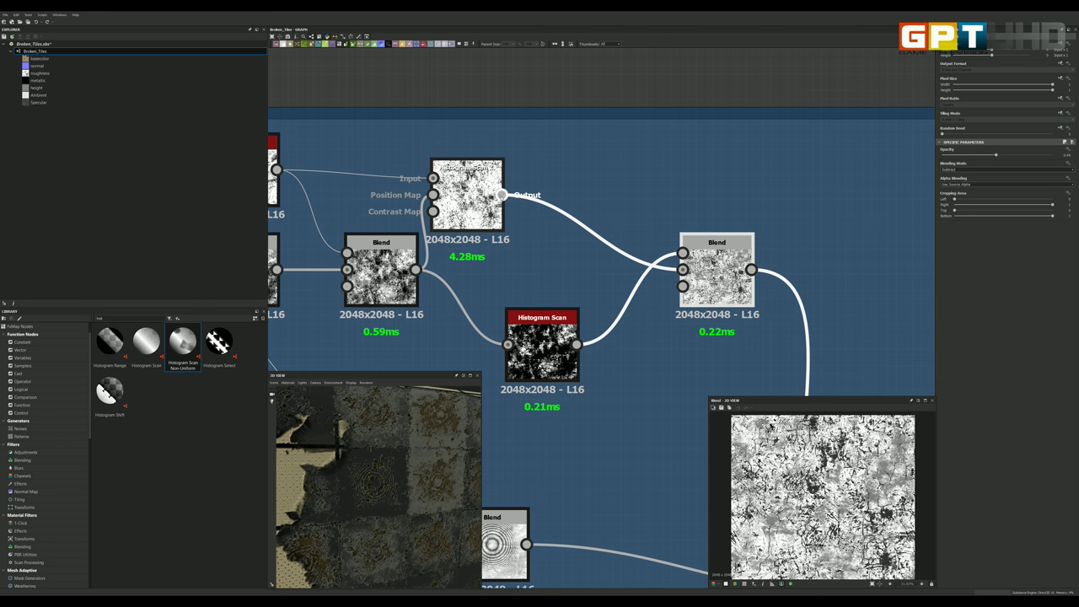
{"action": "left_click", "coordinate": [456, 176]}
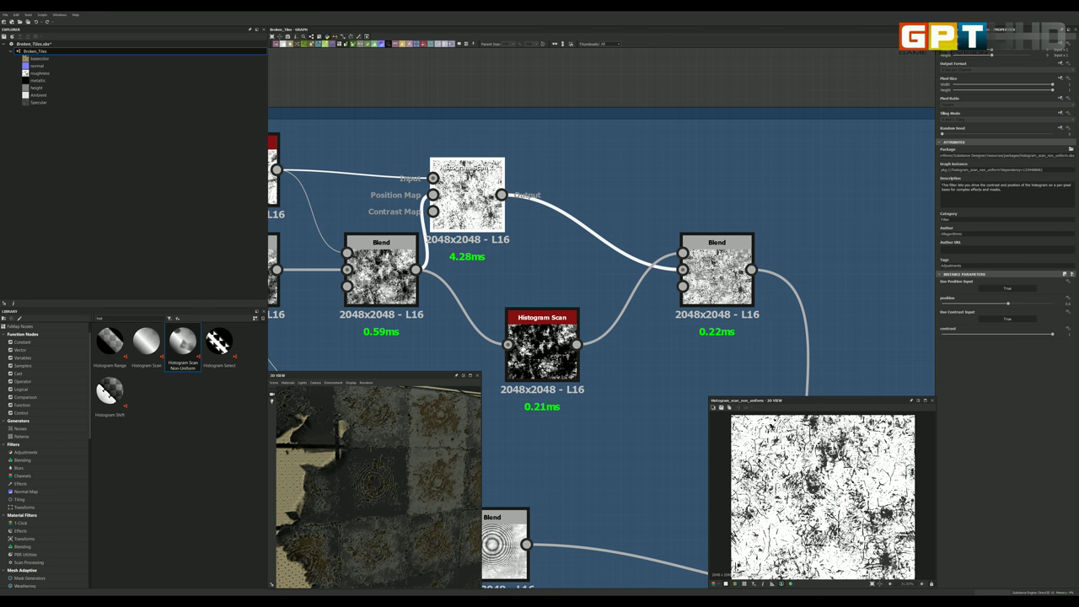
{"action": "scroll", "coordinate": [652, 231], "scroll_direction": "down", "scroll_amount": 5}
{"action": "scroll", "coordinate": [652, 231], "scroll_direction": "down", "scroll_amount": 2}
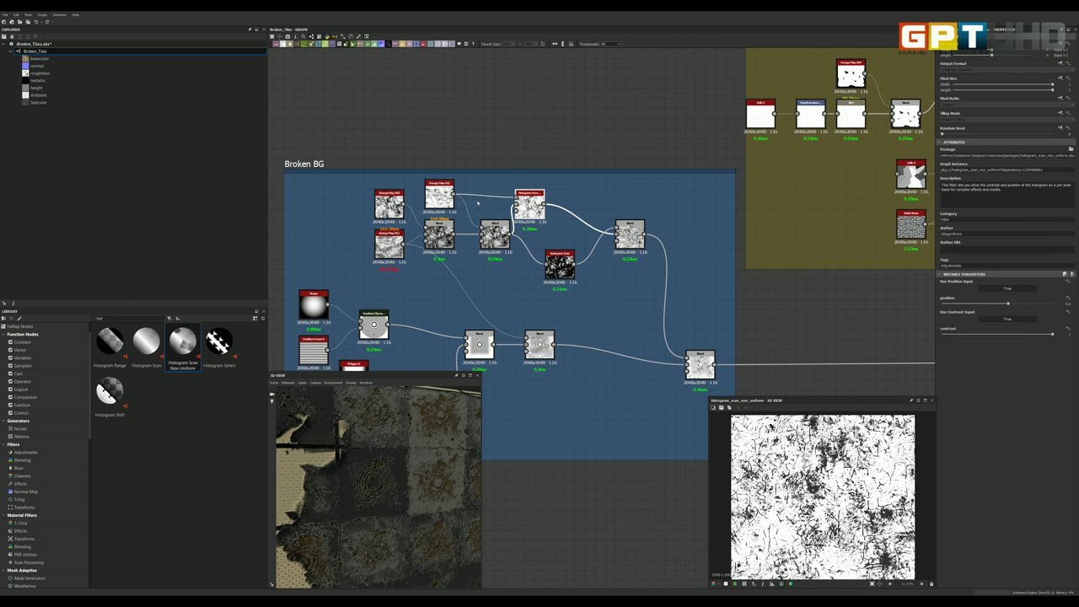
{"action": "scroll", "coordinate": [652, 231], "scroll_direction": "up", "scroll_amount": 4}
{"action": "scroll", "coordinate": [707, 242], "scroll_direction": "up", "scroll_amount": 2}
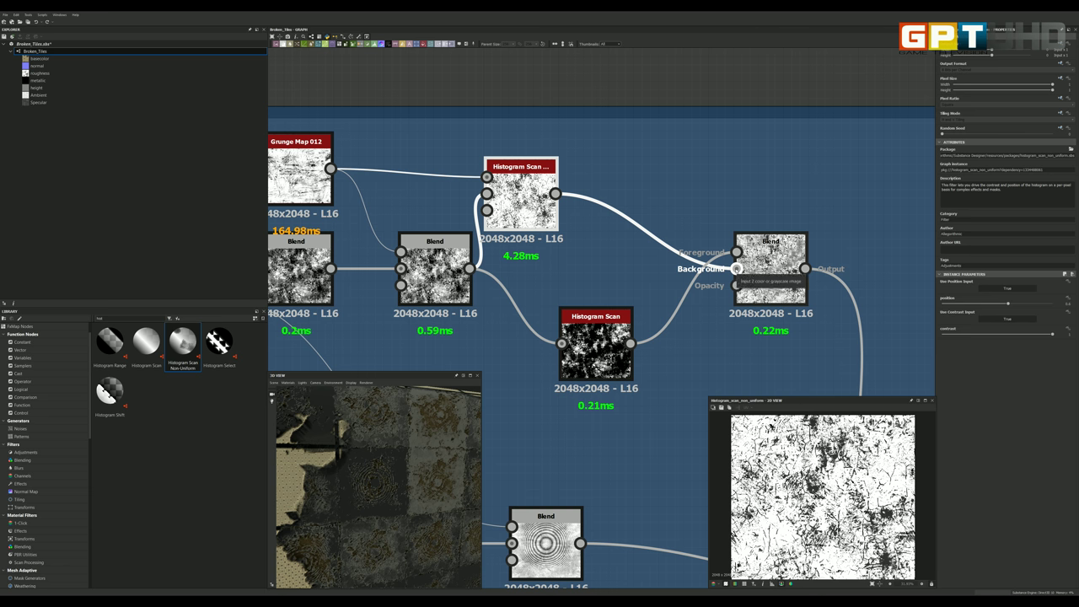
Step: Wire the lower Histogram Scan into the right-hand Blend's Background input
{"action": "left_click_drag", "start_coordinate": [737, 268], "coordinate": [630, 344]}
{"action": "left_click", "coordinate": [596, 346]}
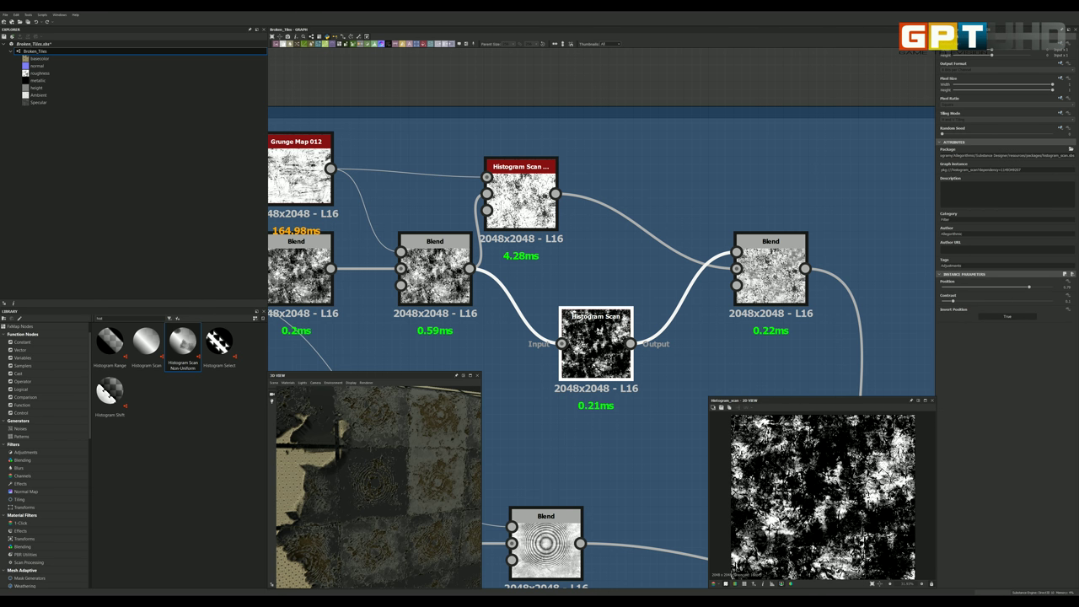
{"action": "scroll", "coordinate": [603, 337], "scroll_direction": "down", "scroll_amount": 2}
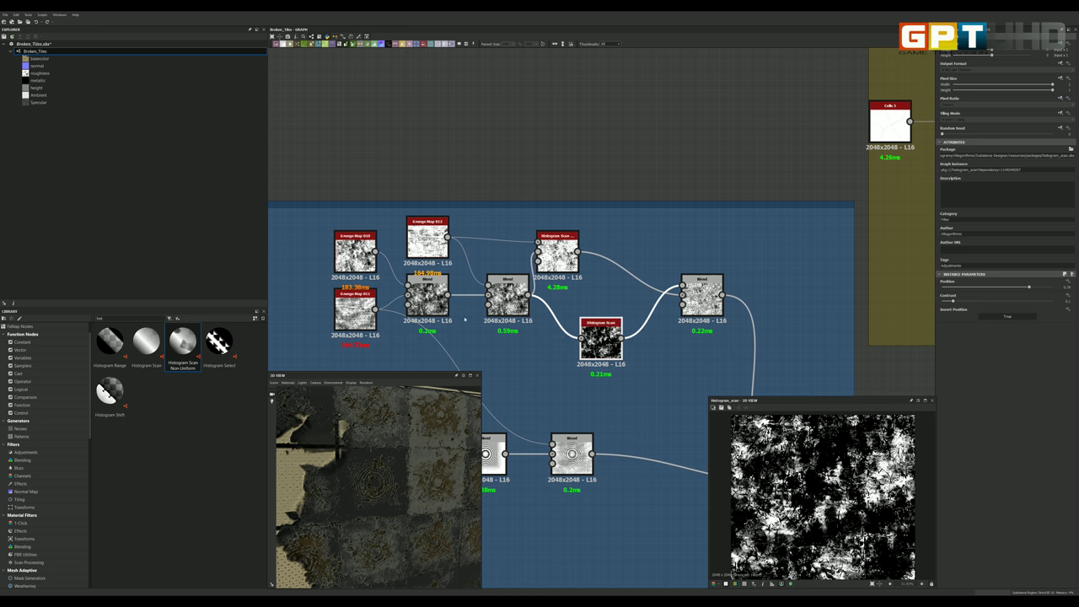
{"action": "scroll", "coordinate": [656, 337], "scroll_direction": "up", "scroll_amount": 2}
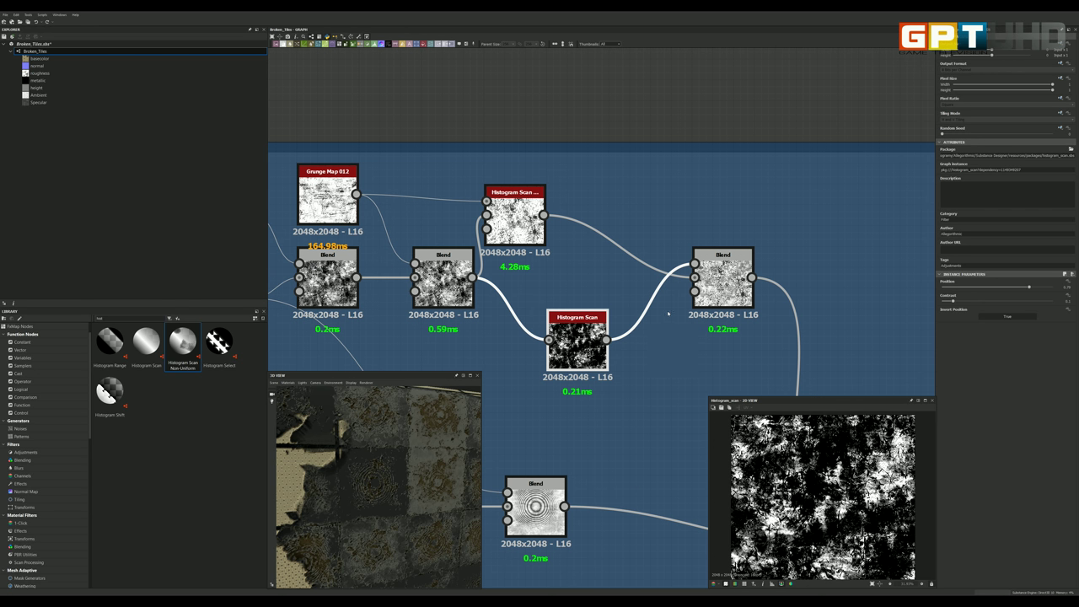
{"action": "scroll", "coordinate": [694, 264], "scroll_direction": "up", "scroll_amount": 2}
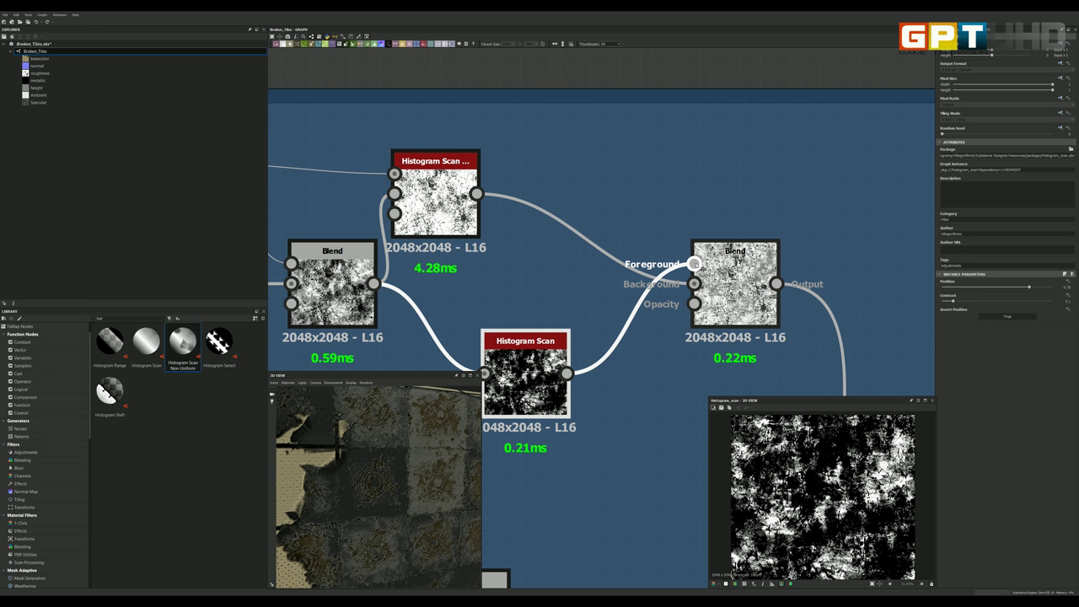
Step: Confirm the right-hand Blend's blending mode stays Subtract
{"action": "left_click", "coordinate": [734, 283]}
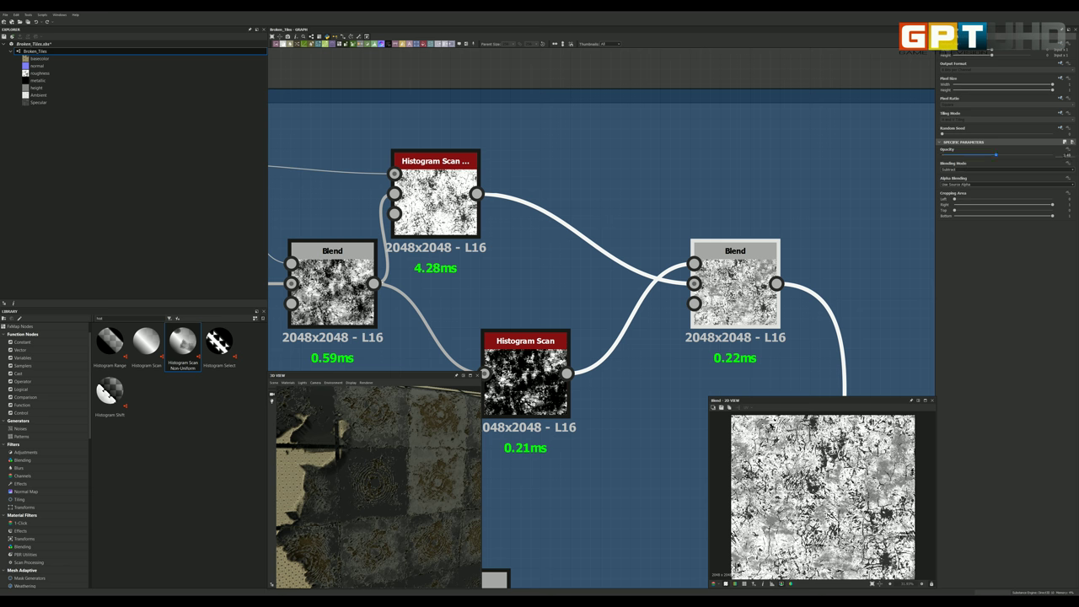
{"action": "left_click", "coordinate": [965, 171]}
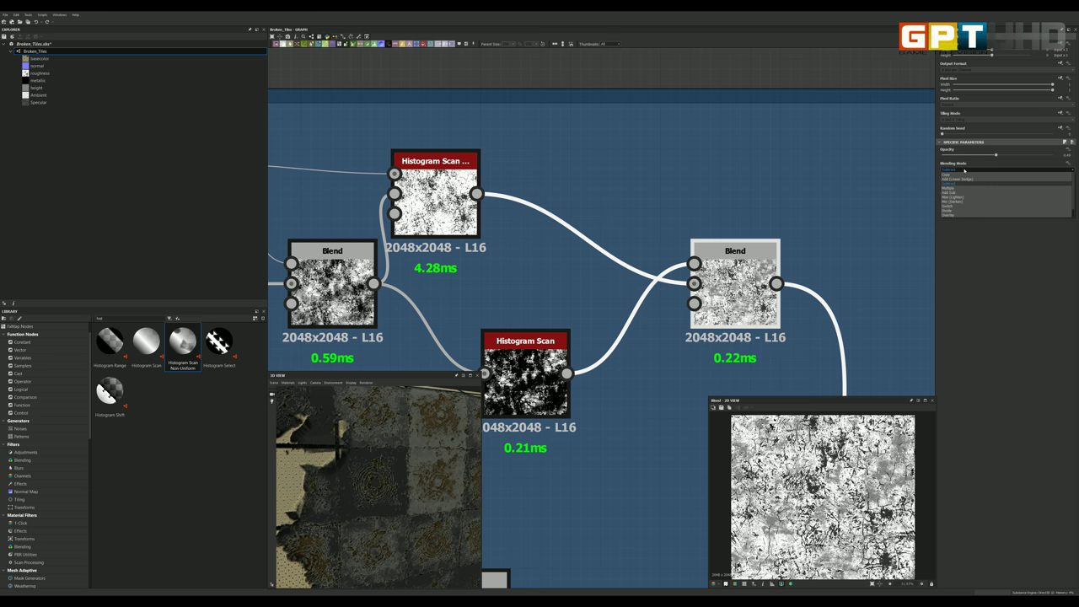
{"action": "left_click", "coordinate": [965, 170]}
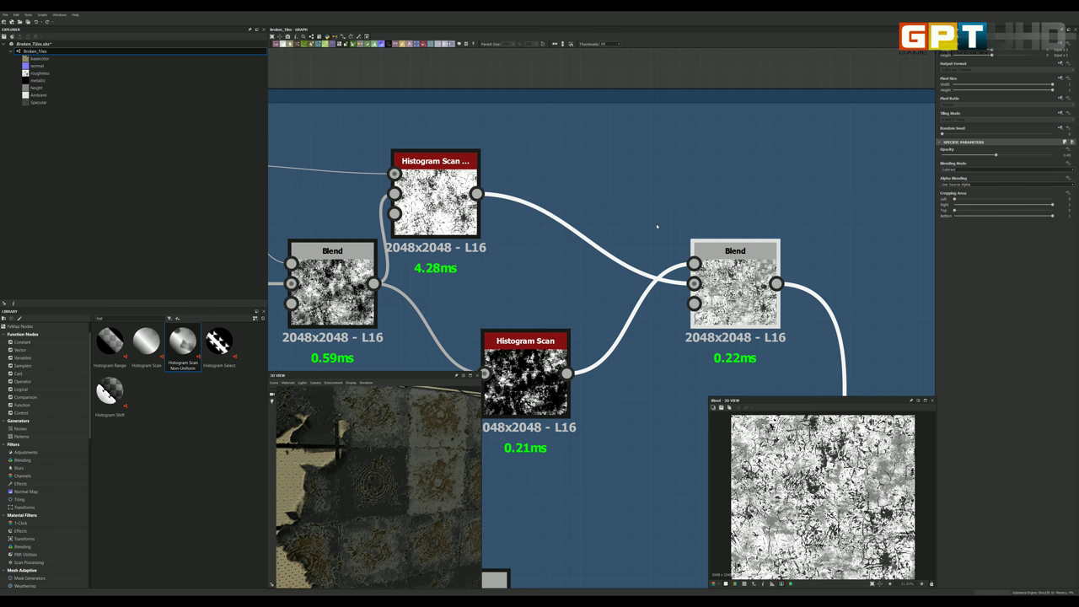
{"action": "scroll", "coordinate": [674, 278], "scroll_direction": "down", "scroll_amount": 5}
{"action": "scroll", "coordinate": [696, 328], "scroll_direction": "up", "scroll_amount": 3}
Step: Preview the middle Blend node's ring output
{"action": "scroll", "coordinate": [700, 321], "scroll_direction": "down", "scroll_amount": 1}
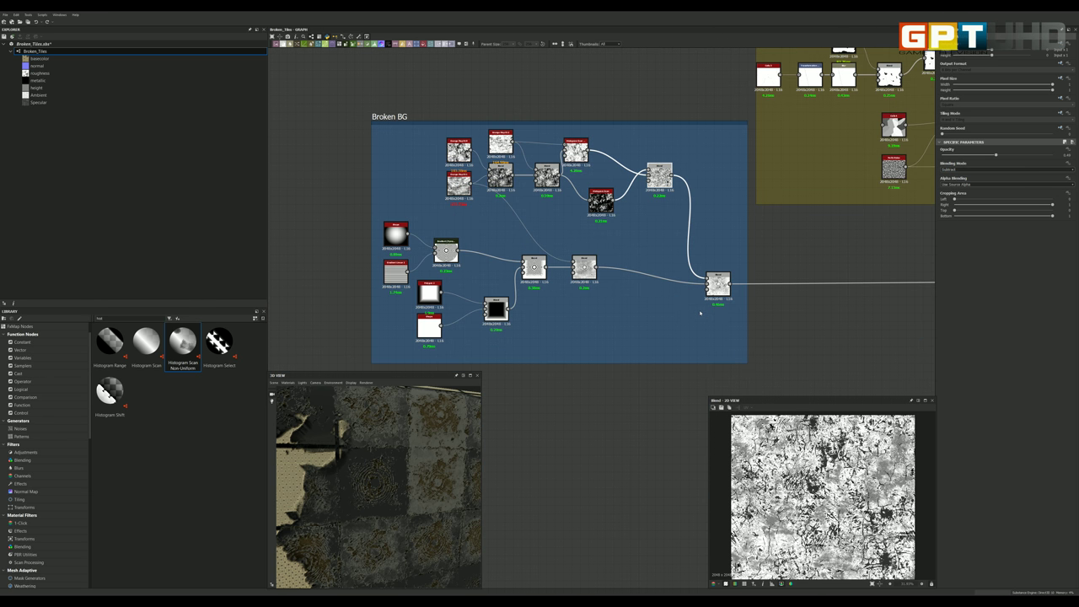
{"action": "scroll", "coordinate": [715, 309], "scroll_direction": "up", "scroll_amount": 3}
{"action": "scroll", "coordinate": [538, 262], "scroll_direction": "down", "scroll_amount": 3}
{"action": "scroll", "coordinate": [506, 253], "scroll_direction": "down", "scroll_amount": 1}
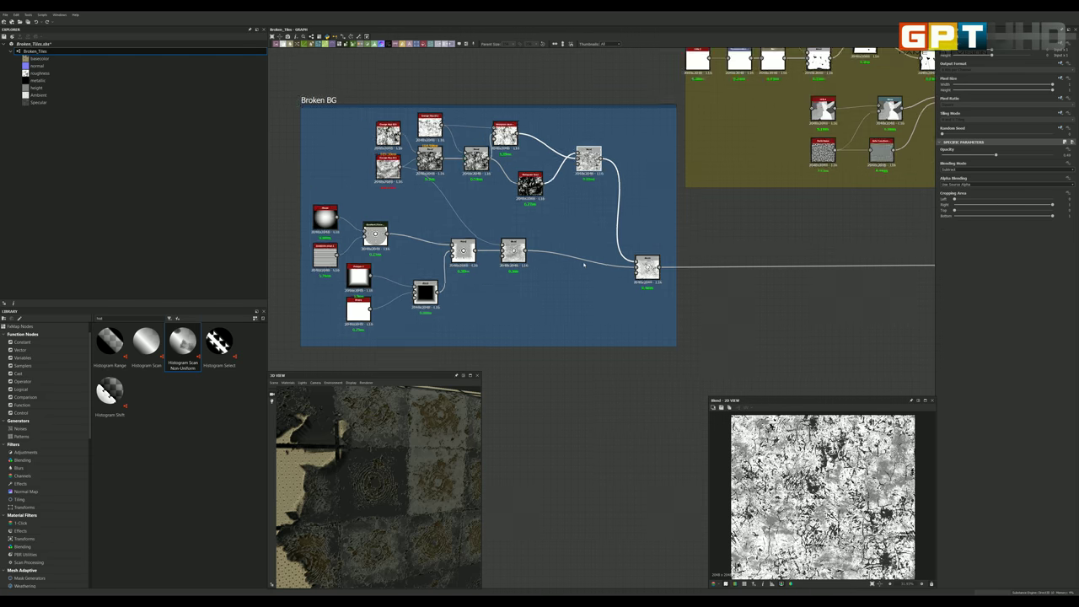
{"action": "scroll", "coordinate": [471, 246], "scroll_direction": "up", "scroll_amount": 1}
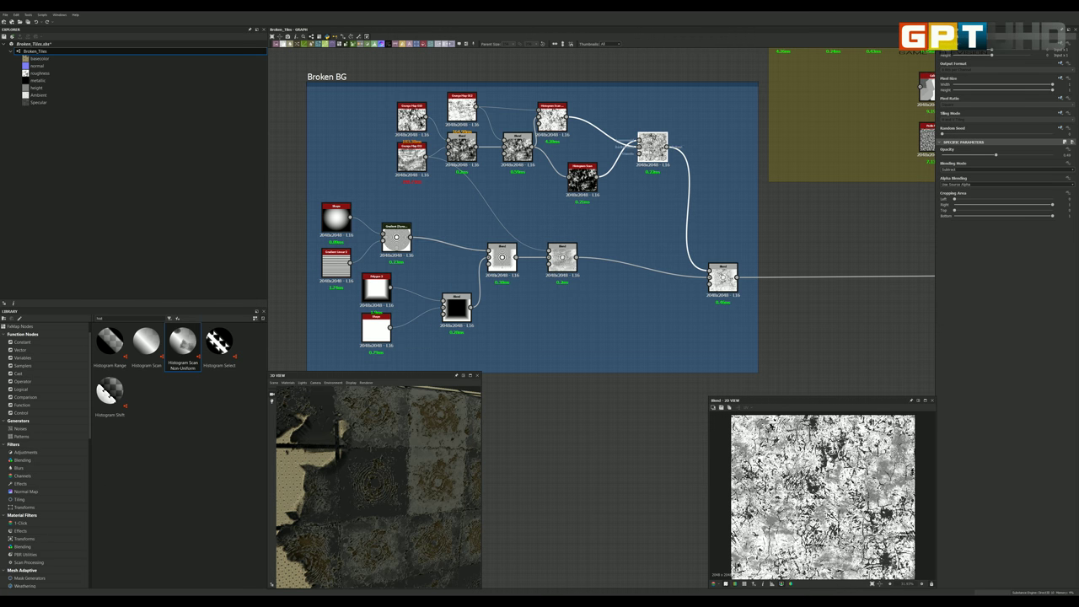
{"action": "double_click", "coordinate": [563, 255]}
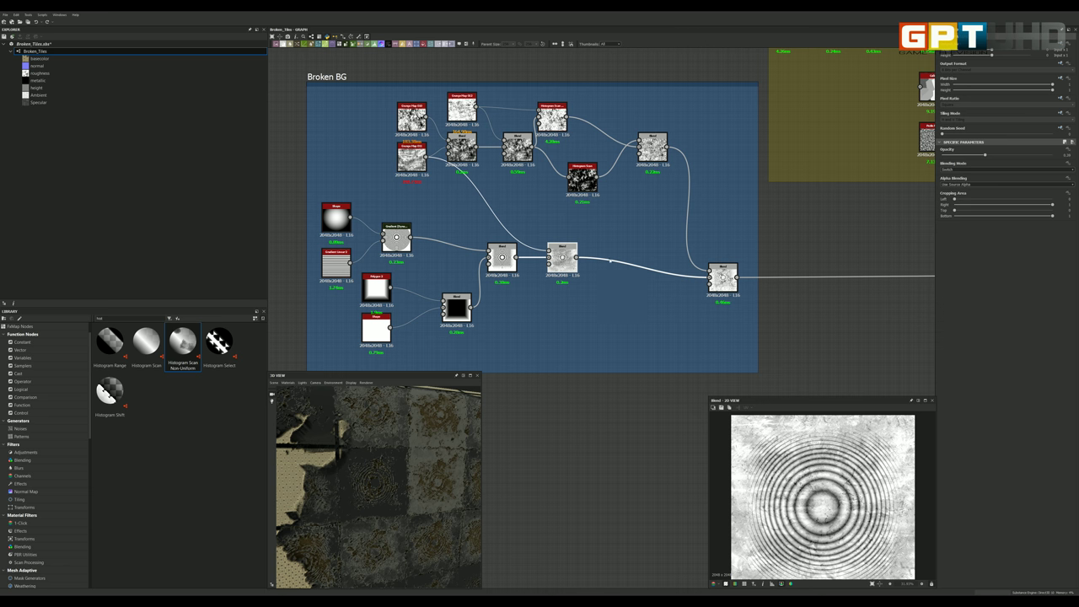
Step: Switch the final Broken BG Blend to a different blending mode
{"action": "double_click", "coordinate": [723, 276]}
{"action": "scroll", "coordinate": [723, 276], "scroll_direction": "up", "scroll_amount": 2}
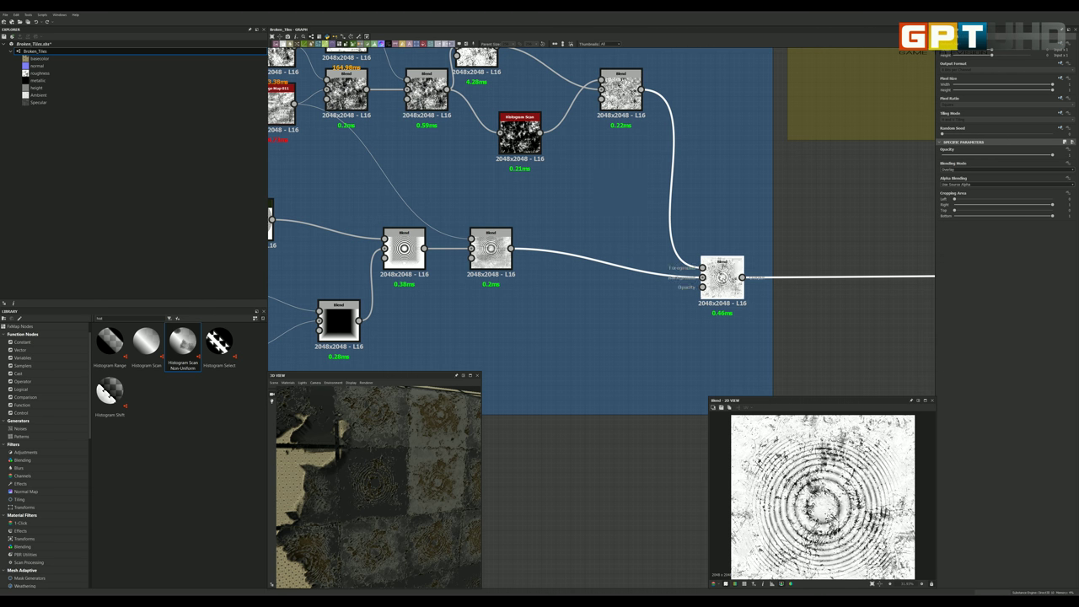
{"action": "left_click", "coordinate": [960, 169]}
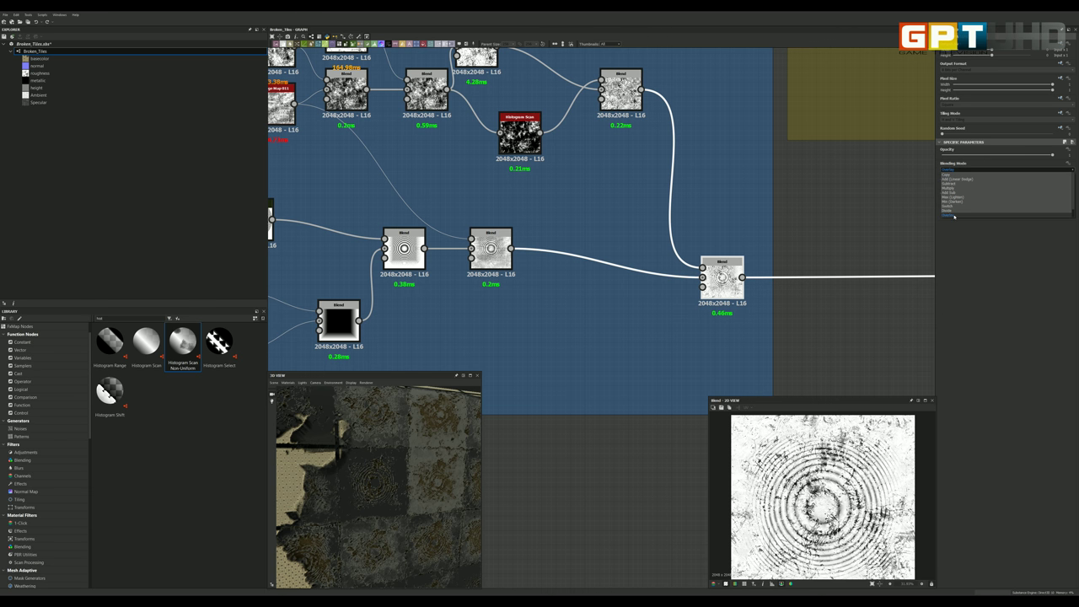
{"action": "left_click", "coordinate": [954, 217]}
{"action": "scroll", "coordinate": [622, 220], "scroll_direction": "down", "scroll_amount": 2}
{"action": "scroll", "coordinate": [623, 219], "scroll_direction": "down", "scroll_amount": 2}
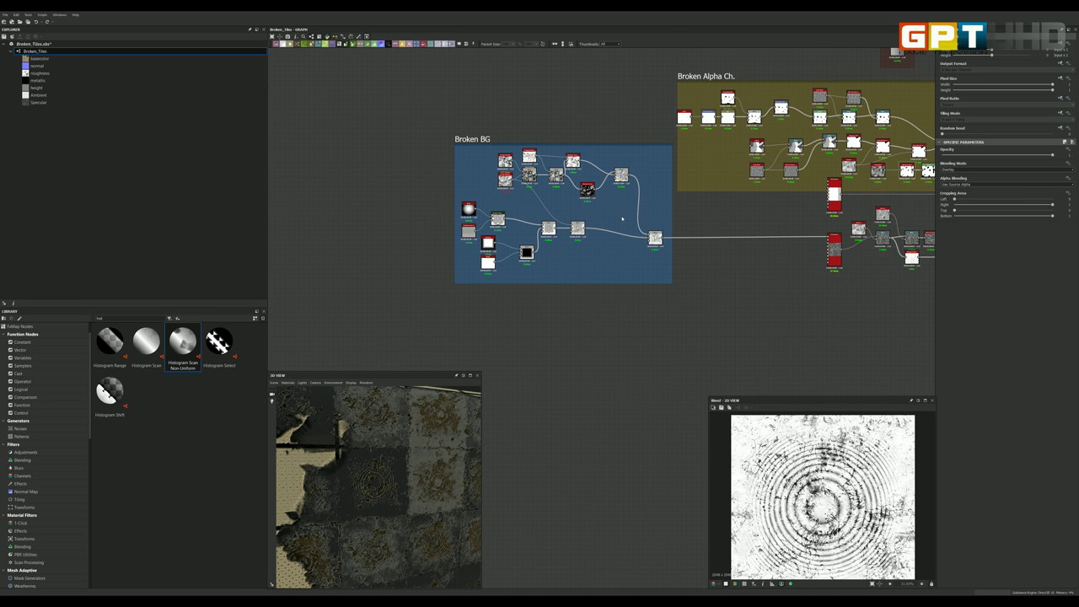
{"action": "scroll", "coordinate": [622, 219], "scroll_direction": "down", "scroll_amount": 2}
{"action": "scroll", "coordinate": [742, 232], "scroll_direction": "up", "scroll_amount": 3}
{"action": "scroll", "coordinate": [765, 237], "scroll_direction": "up", "scroll_amount": 4}
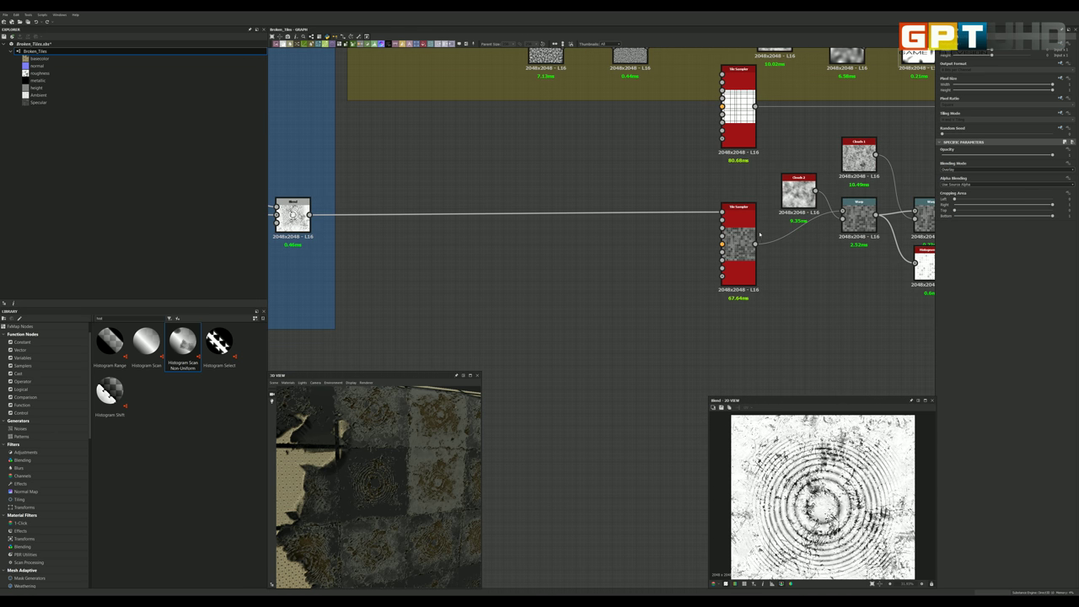
Step: Inspect the lower Tile Sampler and rotate the 3D plane to examine the broken areas
{"action": "scroll", "coordinate": [760, 235], "scroll_direction": "down", "scroll_amount": 5}
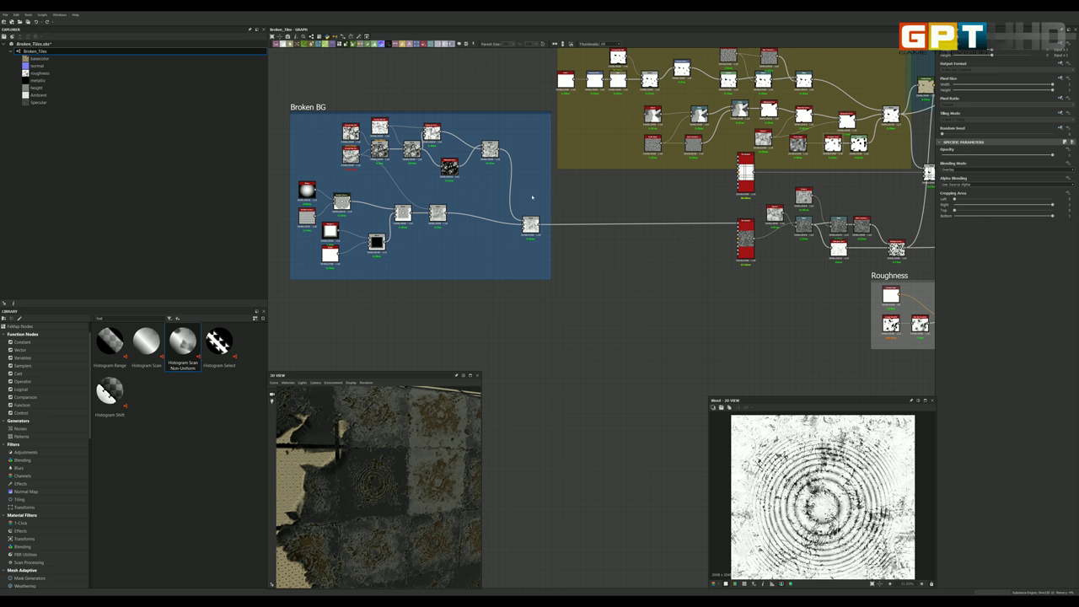
{"action": "scroll", "coordinate": [758, 236], "scroll_direction": "up", "scroll_amount": 1}
{"action": "scroll", "coordinate": [757, 236], "scroll_direction": "up", "scroll_amount": 3}
{"action": "scroll", "coordinate": [751, 235], "scroll_direction": "up", "scroll_amount": 2}
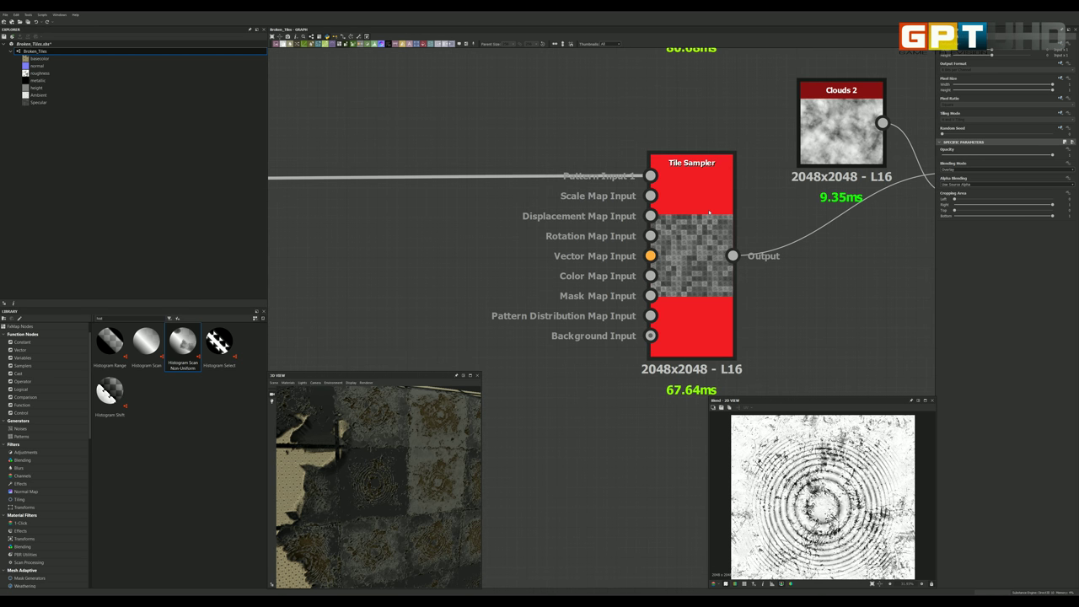
{"action": "scroll", "coordinate": [709, 214], "scroll_direction": "up", "scroll_amount": 1}
{"action": "double_click", "coordinate": [696, 193]}
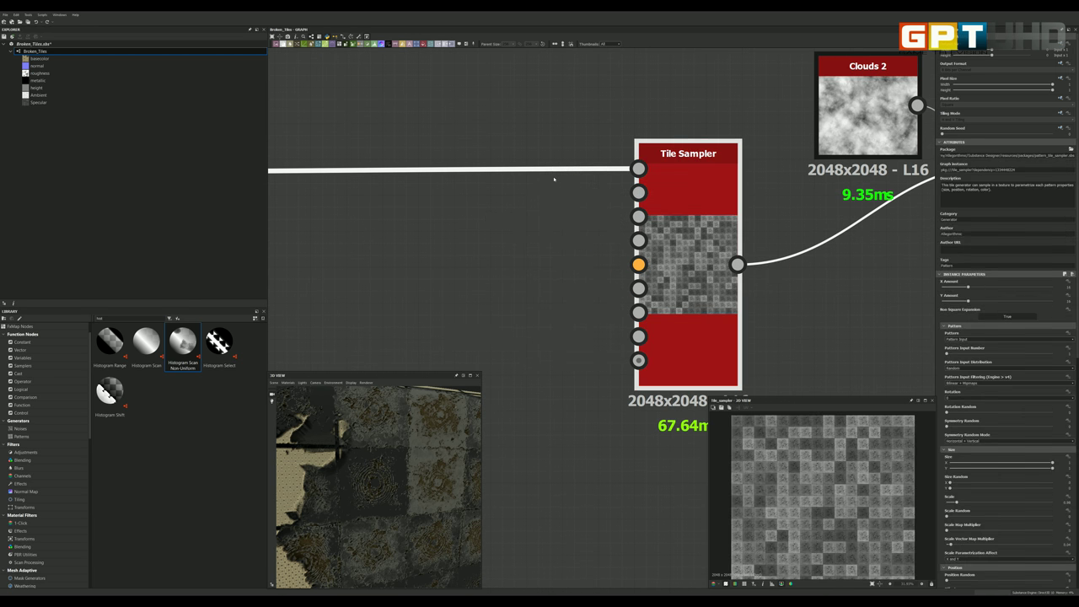
{"action": "scroll", "coordinate": [593, 158], "scroll_direction": "down", "scroll_amount": 2}
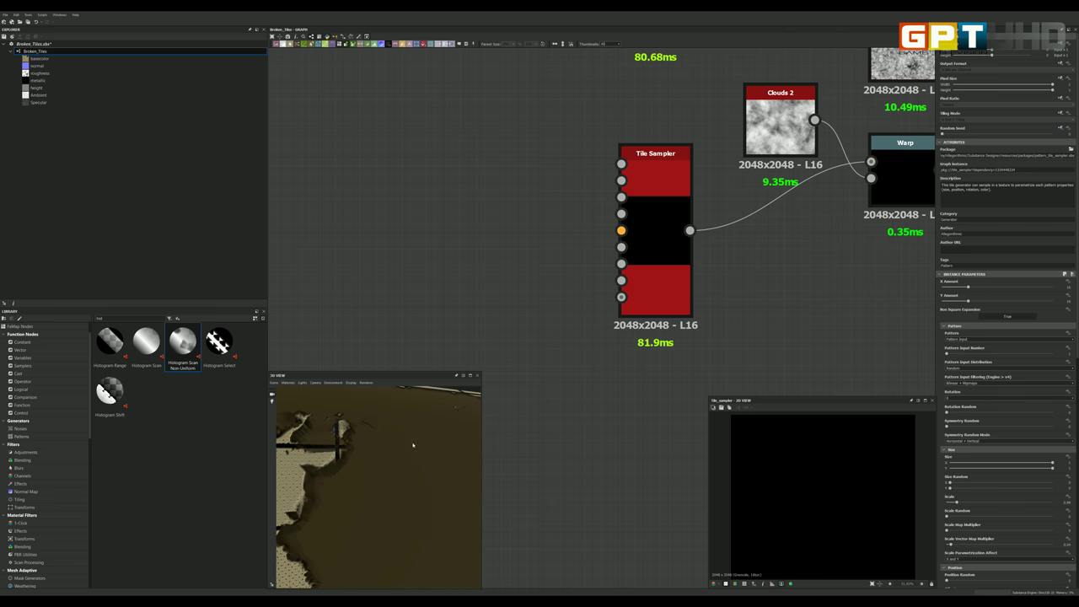
{"action": "scroll", "coordinate": [403, 477], "scroll_direction": "down", "scroll_amount": 3}
{"action": "left_click_drag", "start_coordinate": [390, 475], "coordinate": [363, 470]}
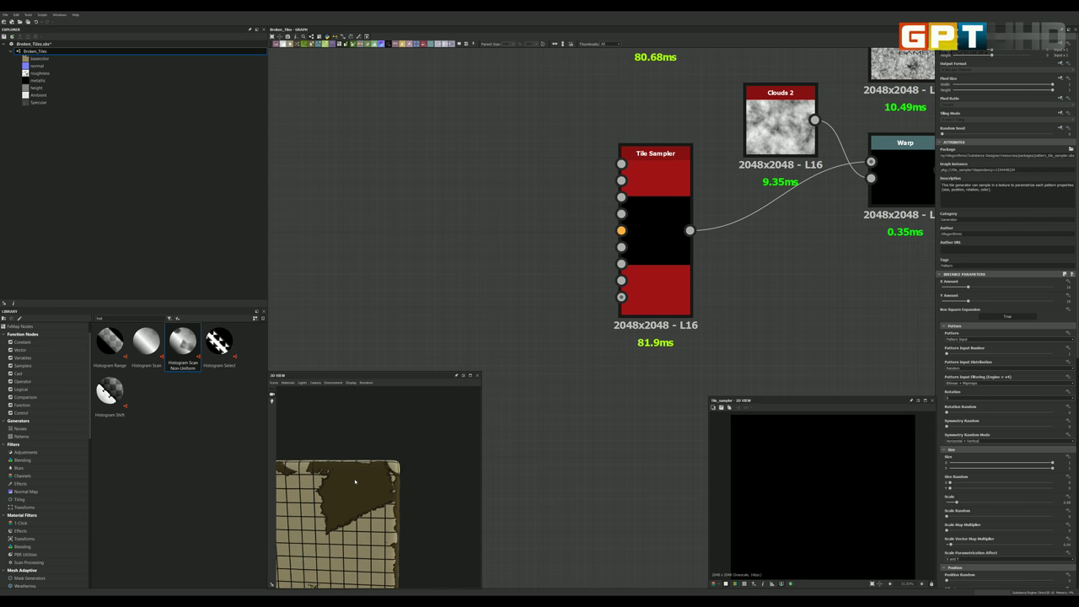
{"action": "scroll", "coordinate": [427, 446], "scroll_direction": "up", "scroll_amount": 3}
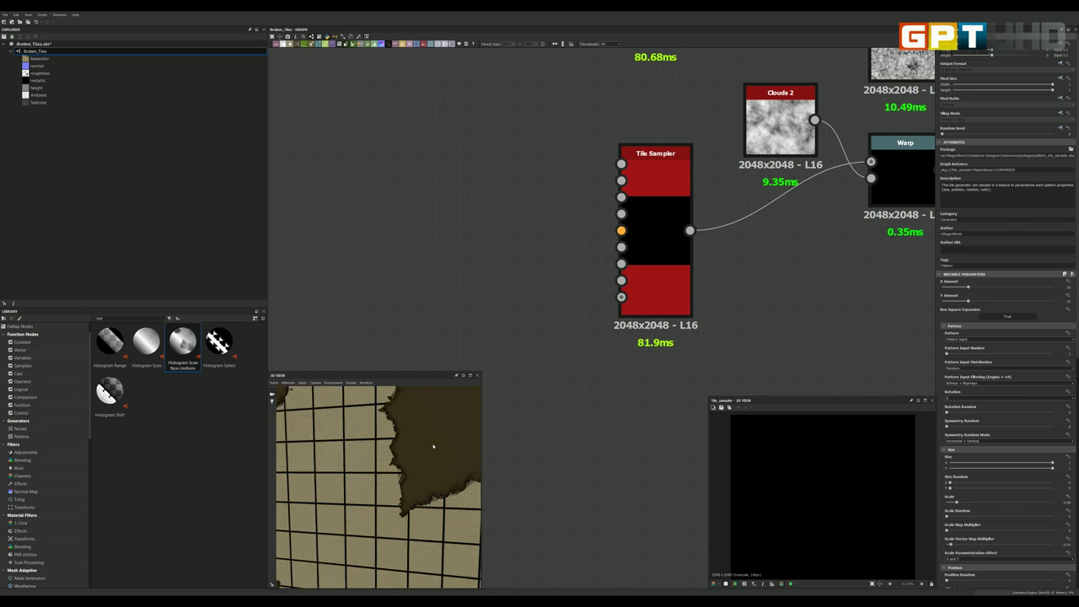
{"action": "mouse_move", "coordinate": [422, 443]}
{"action": "left_mouse_down"}
{"action": "mouse_move", "coordinate": [360, 434]}
{"action": "mouse_move", "coordinate": [450, 436]}
{"action": "left_mouse_up"}
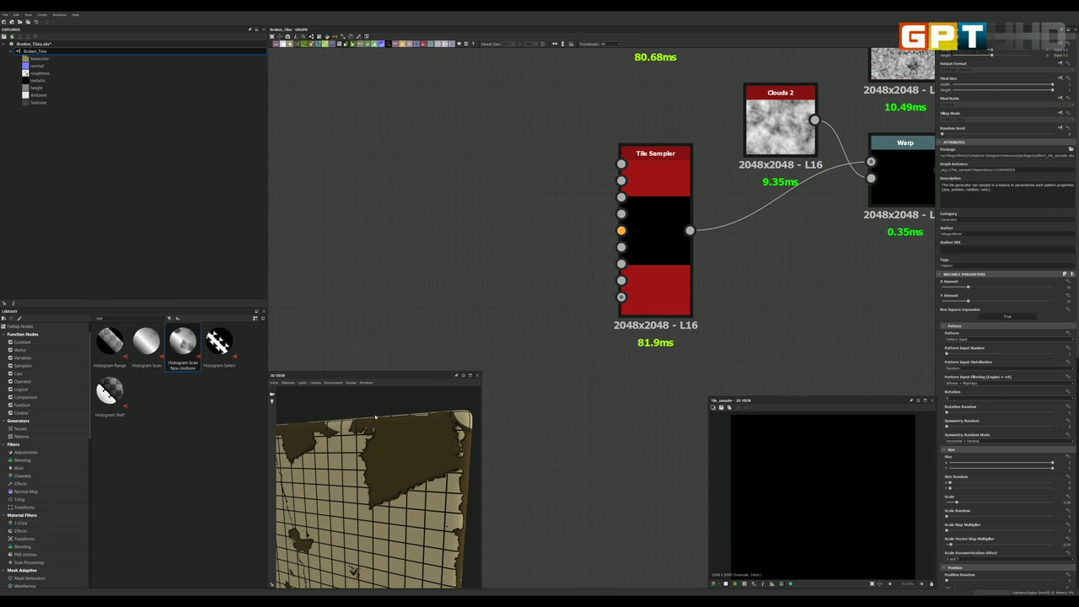
Step: Connect the Broken BG Blend output to the lower Tile Sampler's pattern input
{"action": "scroll", "coordinate": [426, 223], "scroll_direction": "down", "scroll_amount": 2}
{"action": "scroll", "coordinate": [424, 219], "scroll_direction": "down", "scroll_amount": 2}
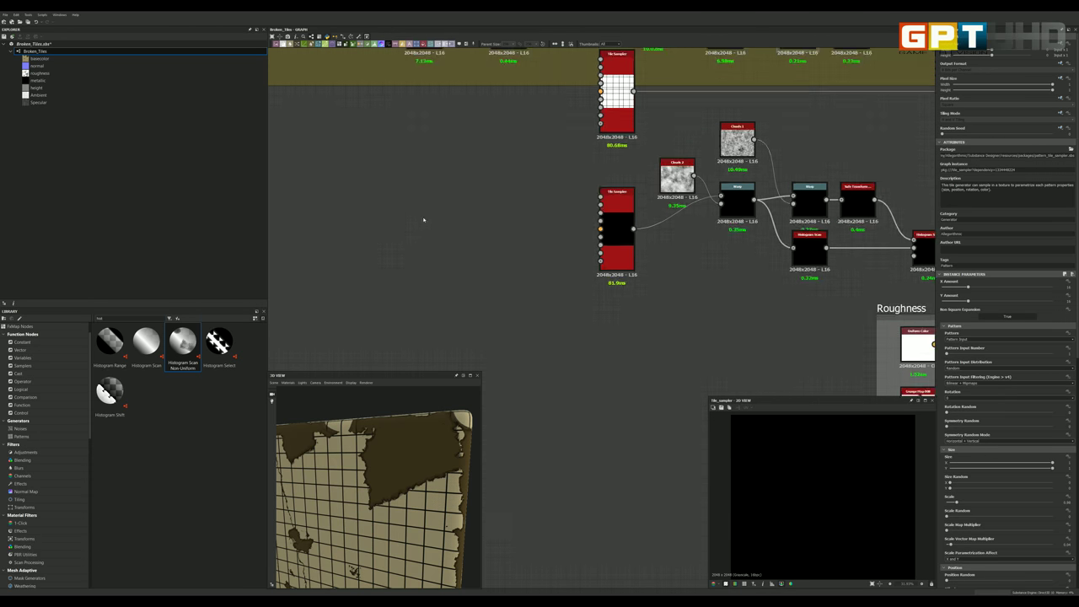
{"action": "scroll", "coordinate": [428, 232], "scroll_direction": "down", "scroll_amount": 2}
{"action": "scroll", "coordinate": [434, 245], "scroll_direction": "down", "scroll_amount": 2}
{"action": "scroll", "coordinate": [413, 238], "scroll_direction": "up", "scroll_amount": 2}
{"action": "scroll", "coordinate": [406, 237], "scroll_direction": "up", "scroll_amount": 2}
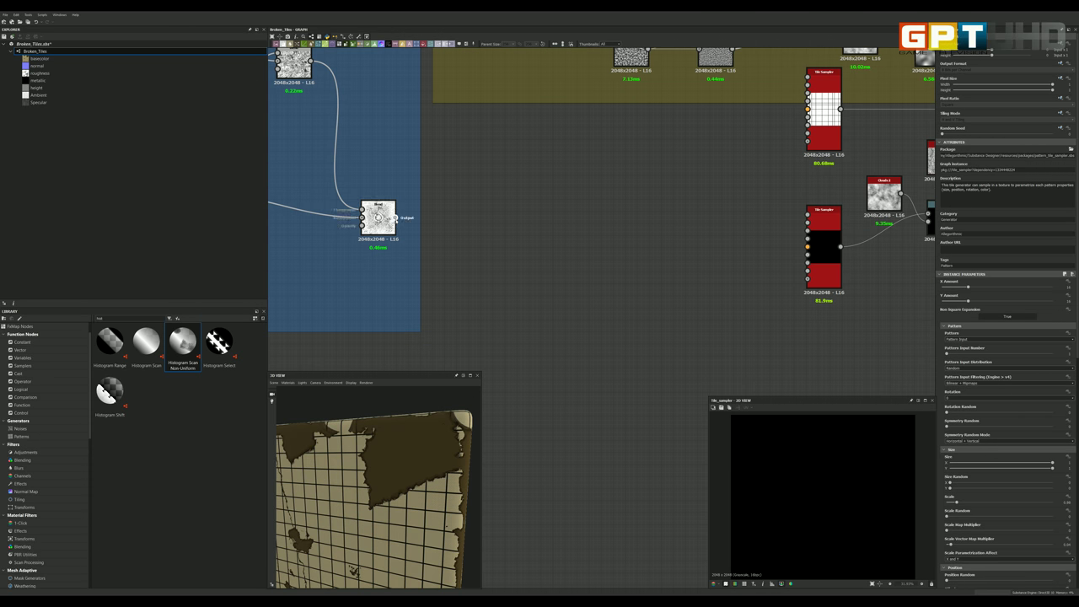
{"action": "left_click_drag", "start_coordinate": [394, 218], "coordinate": [807, 215]}
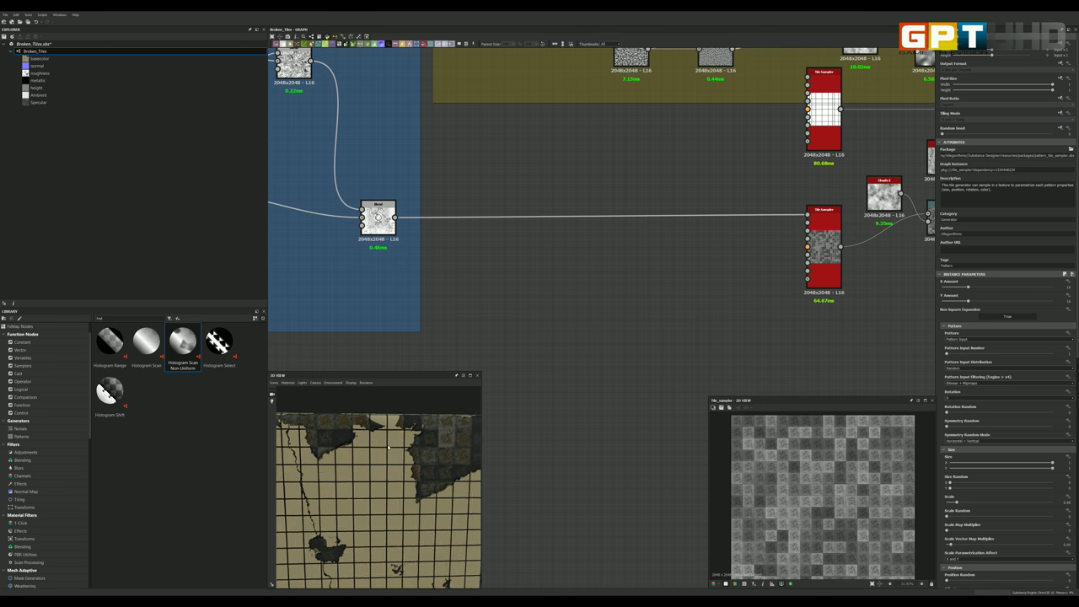
{"action": "scroll", "coordinate": [551, 330], "scroll_direction": "down", "scroll_amount": 3}
{"action": "scroll", "coordinate": [622, 273], "scroll_direction": "up", "scroll_amount": 3}
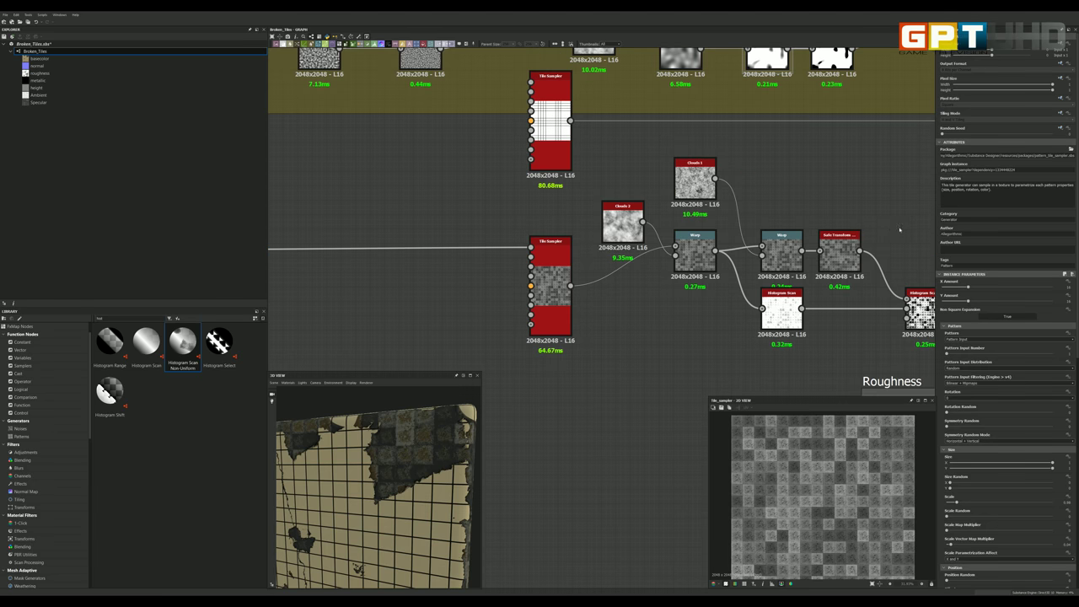
{"action": "scroll", "coordinate": [843, 232], "scroll_direction": "up", "scroll_amount": 1}
{"action": "scroll", "coordinate": [805, 229], "scroll_direction": "down", "scroll_amount": 1}
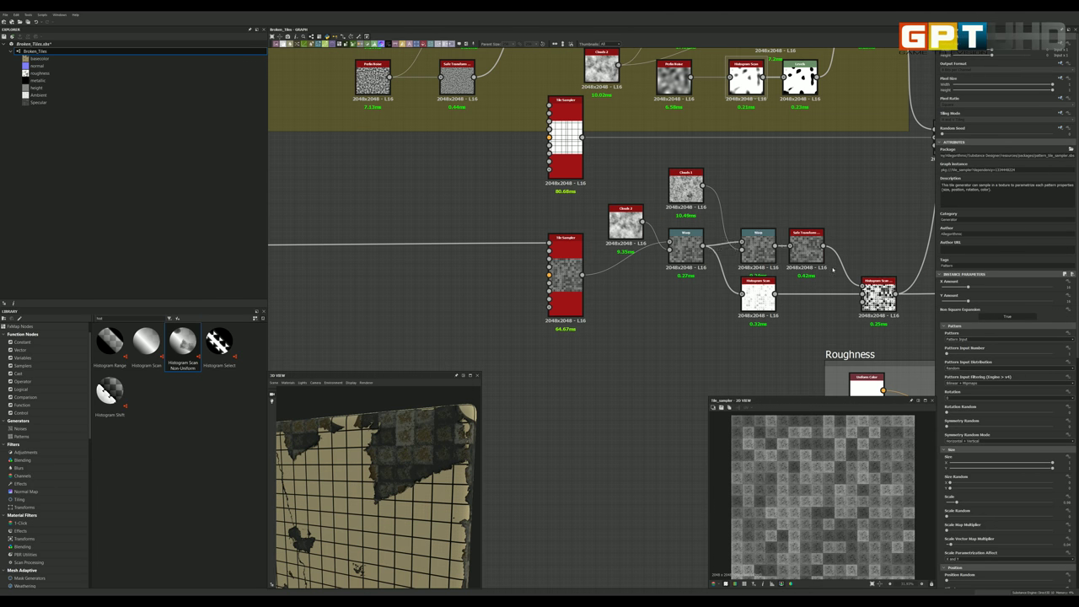
{"action": "scroll", "coordinate": [867, 266], "scroll_direction": "down", "scroll_amount": 2}
{"action": "scroll", "coordinate": [867, 266], "scroll_direction": "down", "scroll_amount": 2}
{"action": "scroll", "coordinate": [866, 266], "scroll_direction": "up", "scroll_amount": 2}
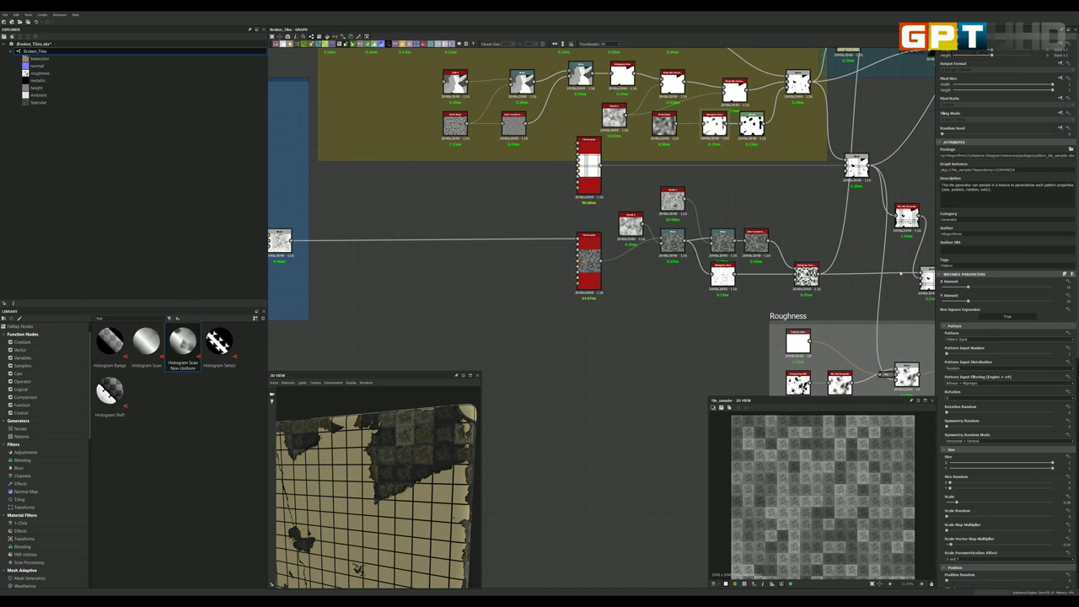
{"action": "scroll", "coordinate": [877, 267], "scroll_direction": "down", "scroll_amount": 1}
{"action": "scroll", "coordinate": [894, 268], "scroll_direction": "up", "scroll_amount": 1}
{"action": "scroll", "coordinate": [776, 240], "scroll_direction": "down", "scroll_amount": 2}
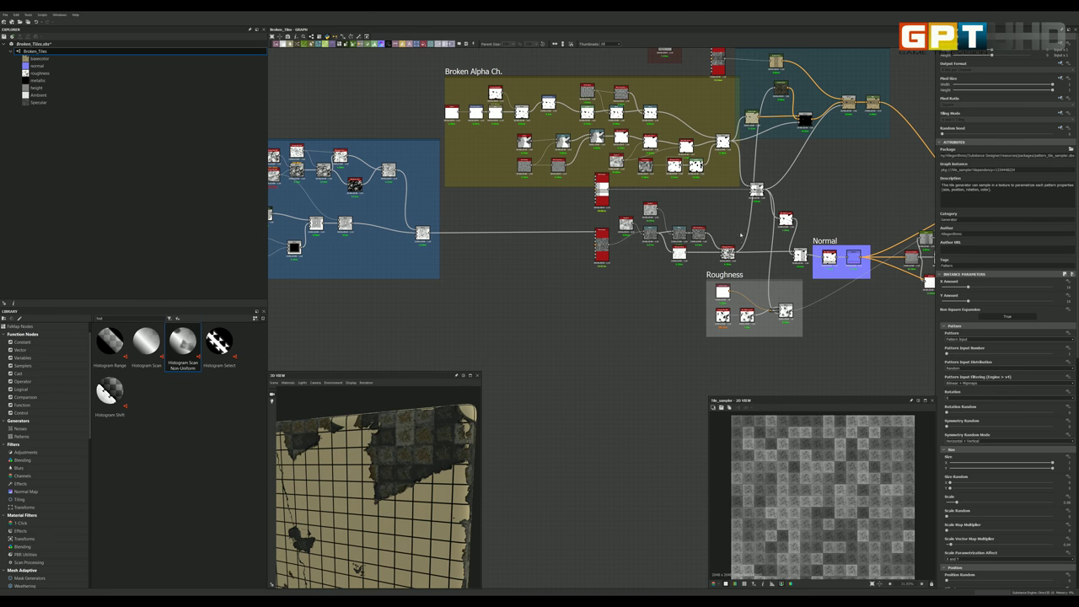
{"action": "scroll", "coordinate": [736, 228], "scroll_direction": "up", "scroll_amount": 2}
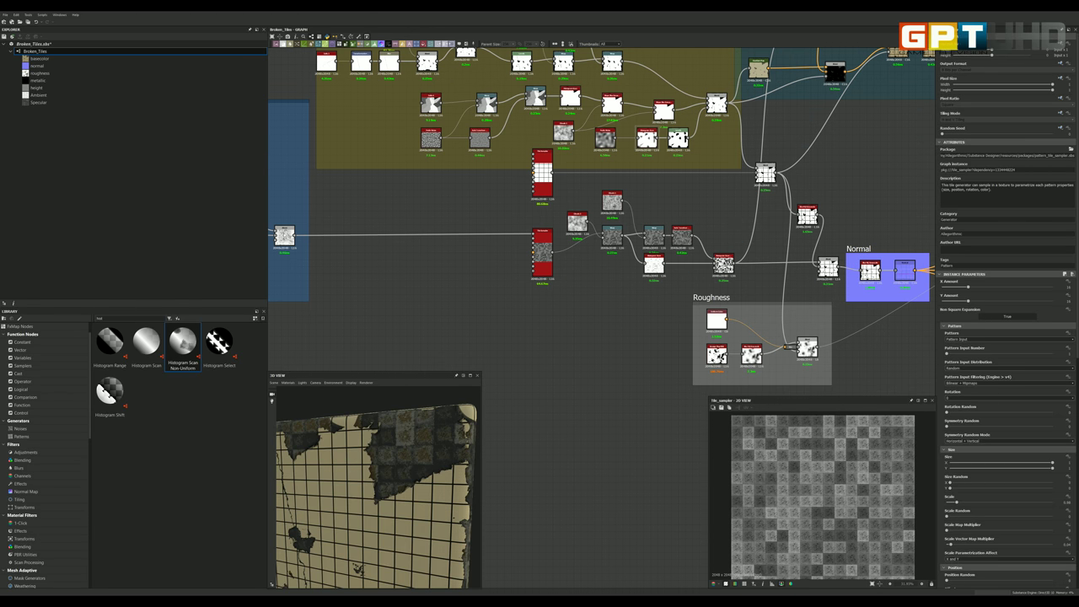
{"action": "scroll", "coordinate": [590, 274], "scroll_direction": "up", "scroll_amount": 3}
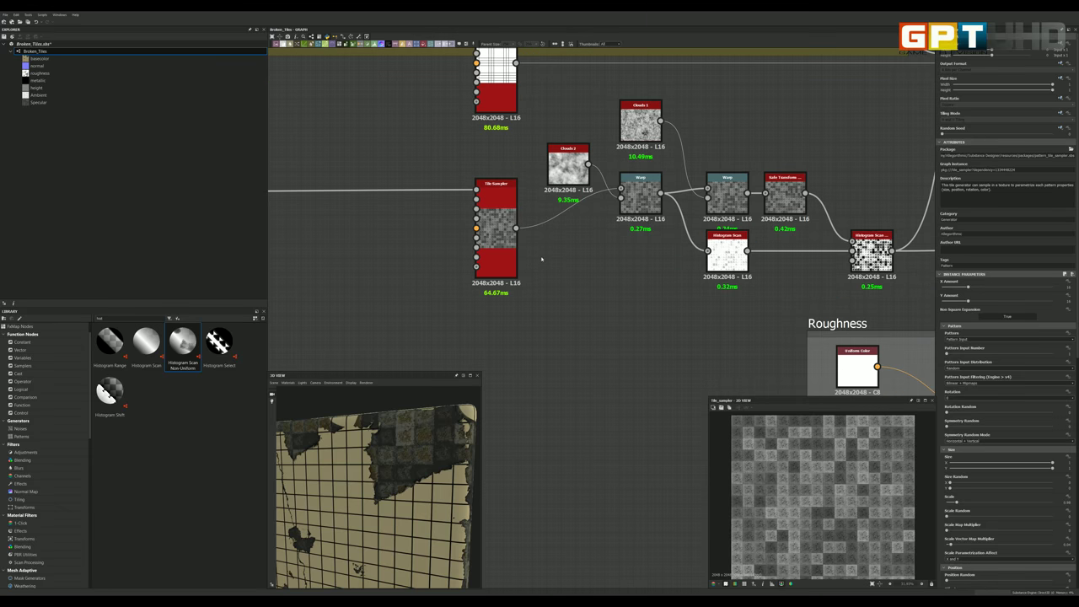
{"action": "scroll", "coordinate": [523, 227], "scroll_direction": "up", "scroll_amount": 1}
{"action": "scroll", "coordinate": [502, 206], "scroll_direction": "up", "scroll_amount": 1}
{"action": "scroll", "coordinate": [496, 199], "scroll_direction": "up", "scroll_amount": 1}
{"action": "scroll", "coordinate": [496, 199], "scroll_direction": "up", "scroll_amount": 1}
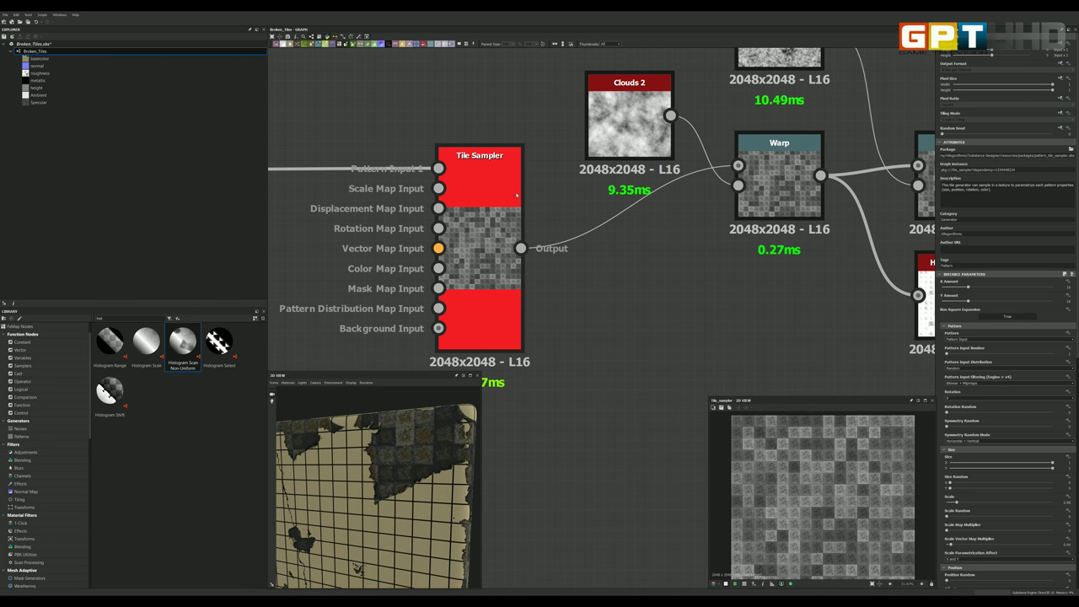
{"action": "scroll", "coordinate": [501, 210], "scroll_direction": "down", "scroll_amount": 2}
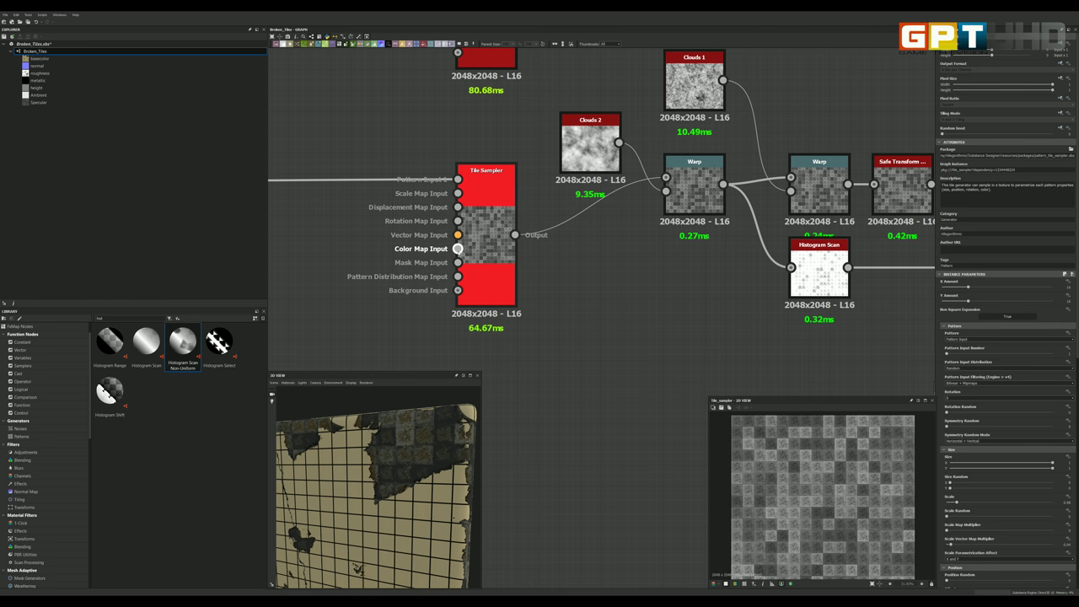
{"action": "scroll", "coordinate": [489, 250], "scroll_direction": "down", "scroll_amount": 3}
{"action": "scroll", "coordinate": [489, 249], "scroll_direction": "down", "scroll_amount": 1}
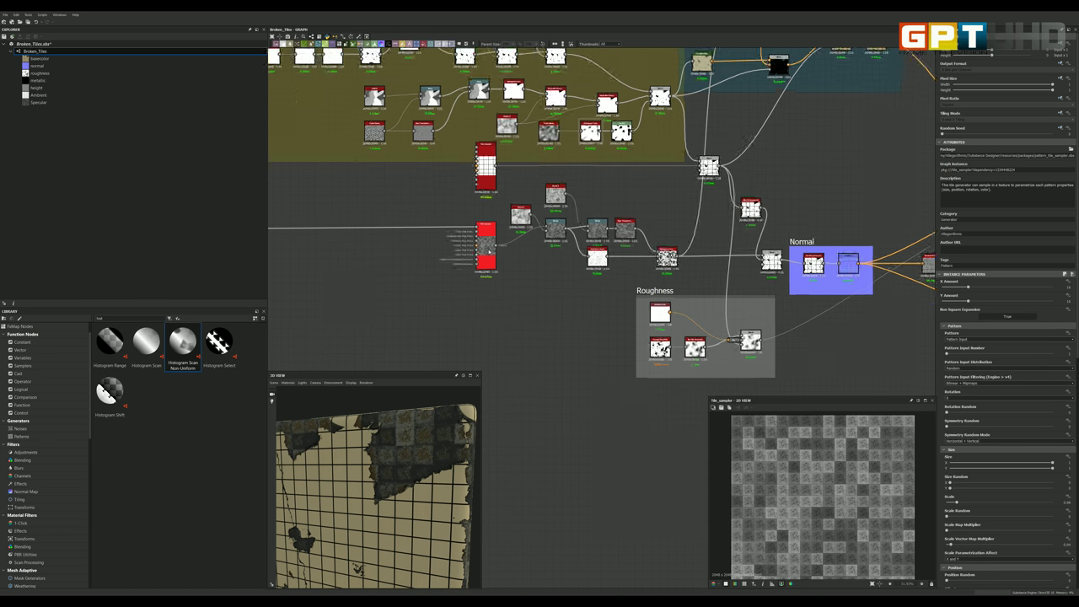
{"action": "scroll", "coordinate": [494, 249], "scroll_direction": "down", "scroll_amount": 1}
{"action": "scroll", "coordinate": [497, 248], "scroll_direction": "up", "scroll_amount": 1}
{"action": "scroll", "coordinate": [496, 248], "scroll_direction": "up", "scroll_amount": 1}
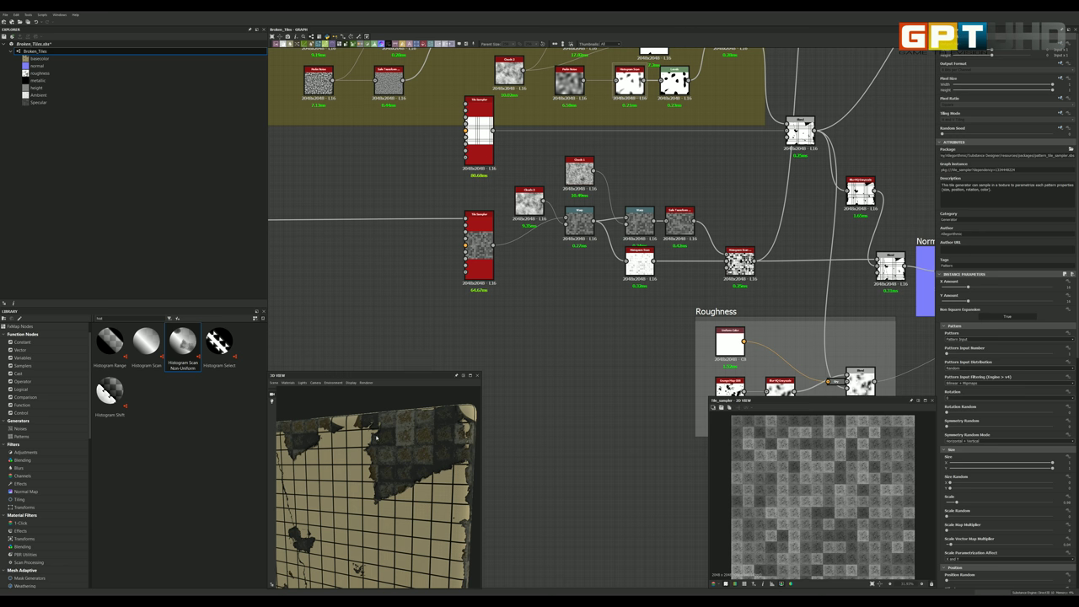
{"action": "left_click_drag", "start_coordinate": [384, 427], "coordinate": [470, 359]}
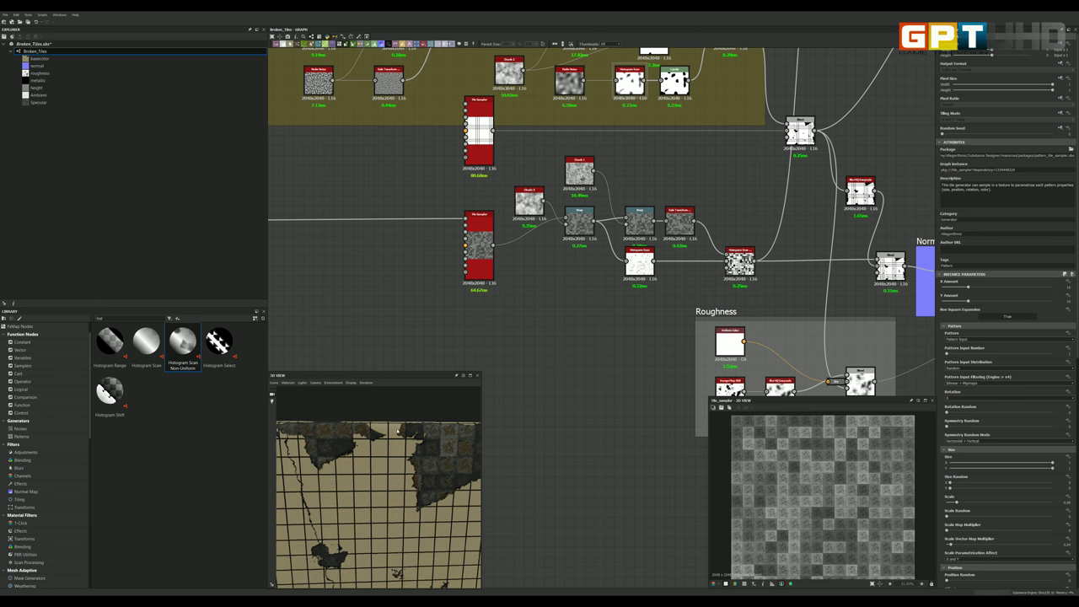
{"action": "scroll", "coordinate": [485, 333], "scroll_direction": "down", "scroll_amount": 3}
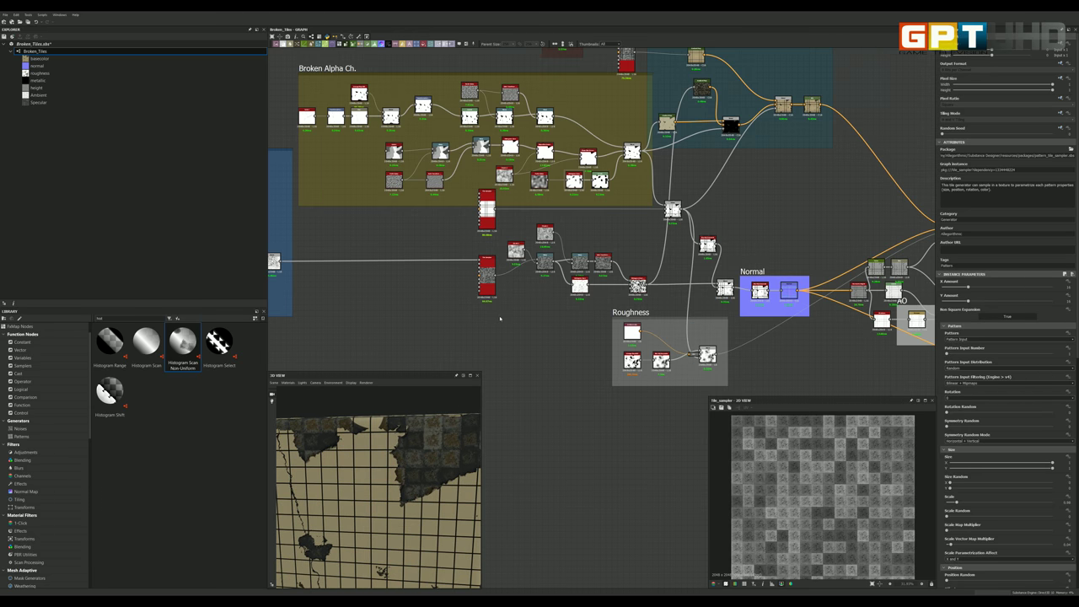
{"action": "scroll", "coordinate": [523, 313], "scroll_direction": "down", "scroll_amount": 2}
{"action": "scroll", "coordinate": [534, 309], "scroll_direction": "up", "scroll_amount": 2}
{"action": "scroll", "coordinate": [506, 333], "scroll_direction": "up", "scroll_amount": 2}
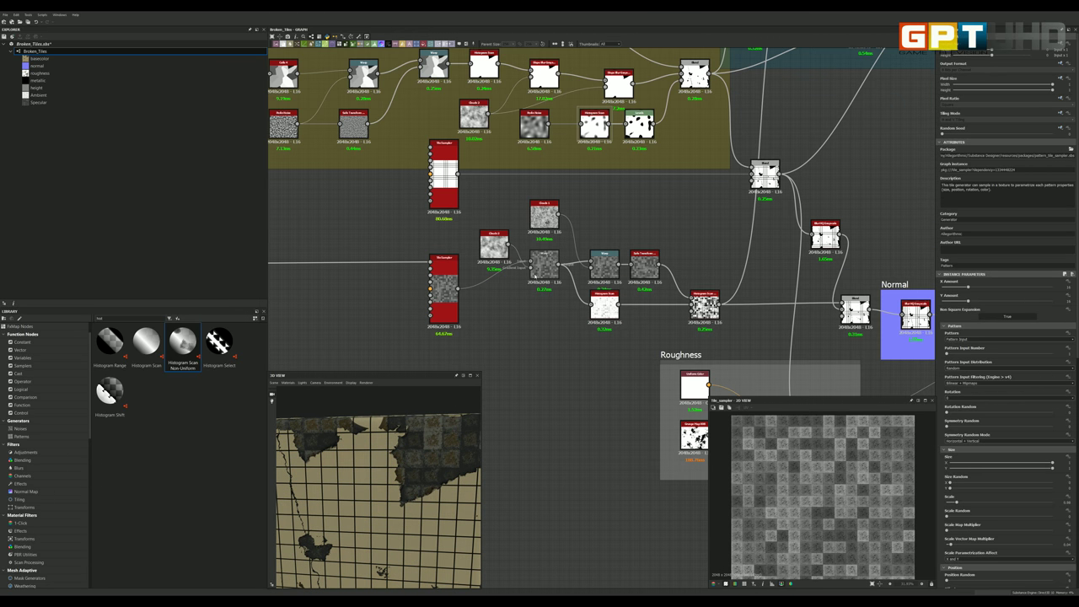
{"action": "scroll", "coordinate": [466, 358], "scroll_direction": "up", "scroll_amount": 2}
{"action": "left_click_drag", "start_coordinate": [415, 436], "coordinate": [447, 425]}
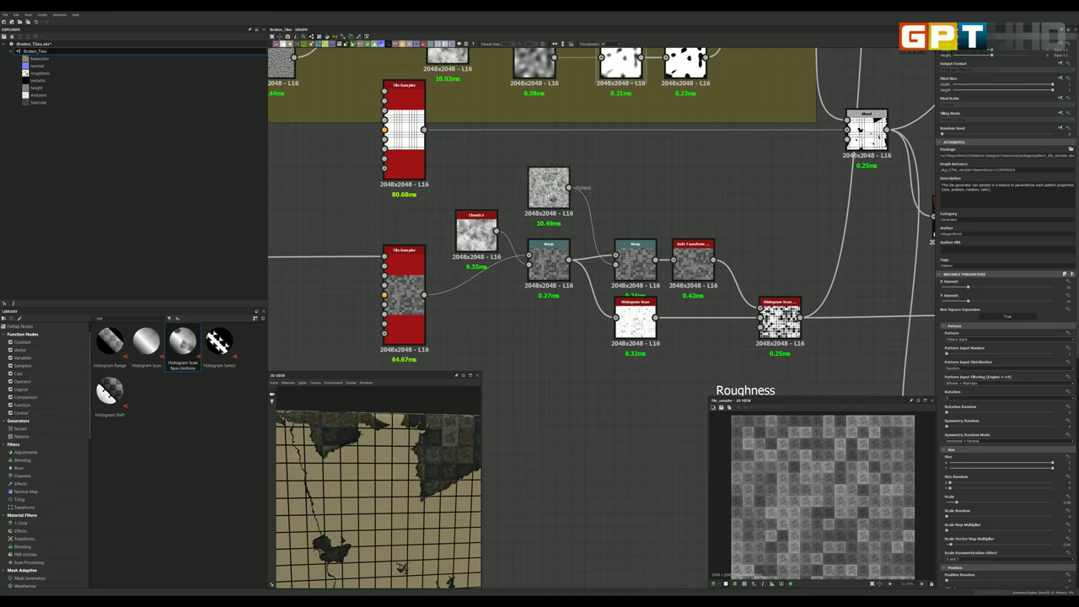
{"action": "scroll", "coordinate": [530, 208], "scroll_direction": "up", "scroll_amount": 2}
{"action": "scroll", "coordinate": [503, 215], "scroll_direction": "down", "scroll_amount": 3}
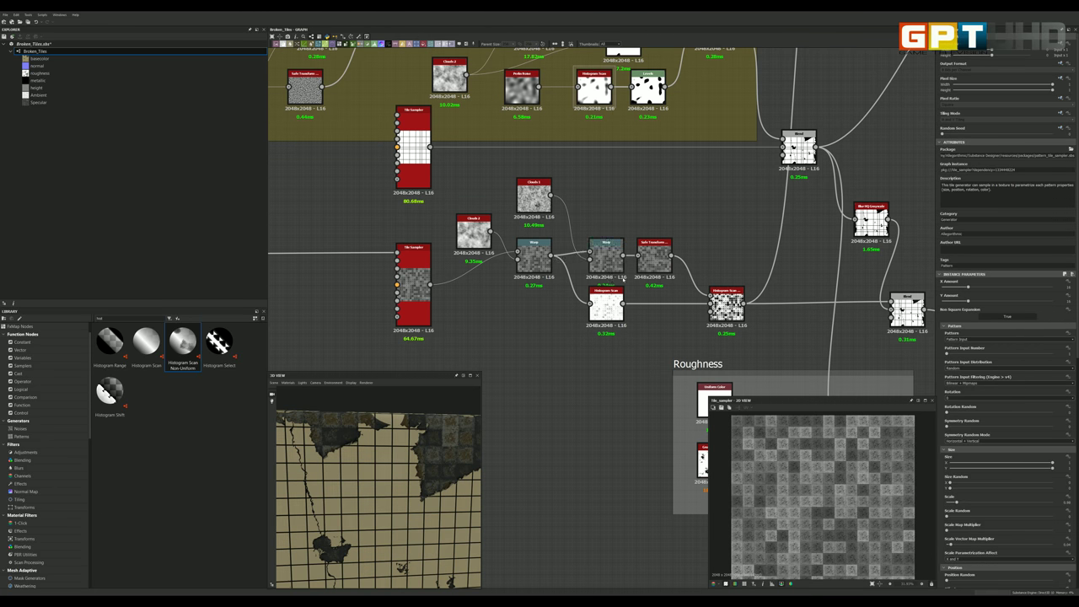
{"action": "scroll", "coordinate": [590, 266], "scroll_direction": "up", "scroll_amount": 3}
{"action": "scroll", "coordinate": [592, 267], "scroll_direction": "up", "scroll_amount": 2}
{"action": "scroll", "coordinate": [565, 253], "scroll_direction": "down", "scroll_amount": 2}
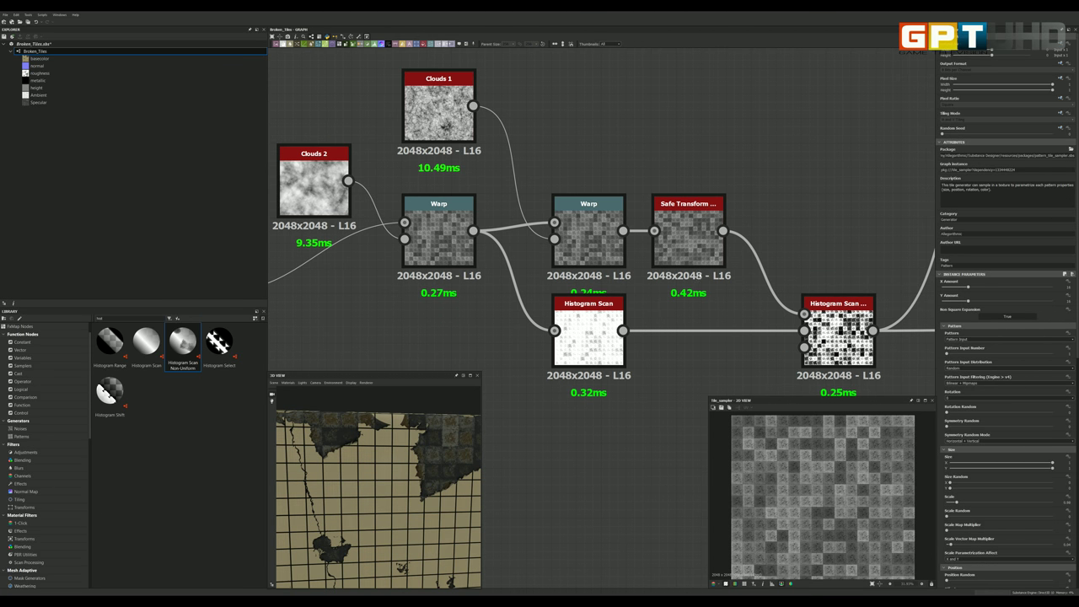
{"action": "scroll", "coordinate": [523, 257], "scroll_direction": "down", "scroll_amount": 2}
{"action": "scroll", "coordinate": [476, 263], "scroll_direction": "up", "scroll_amount": 3}
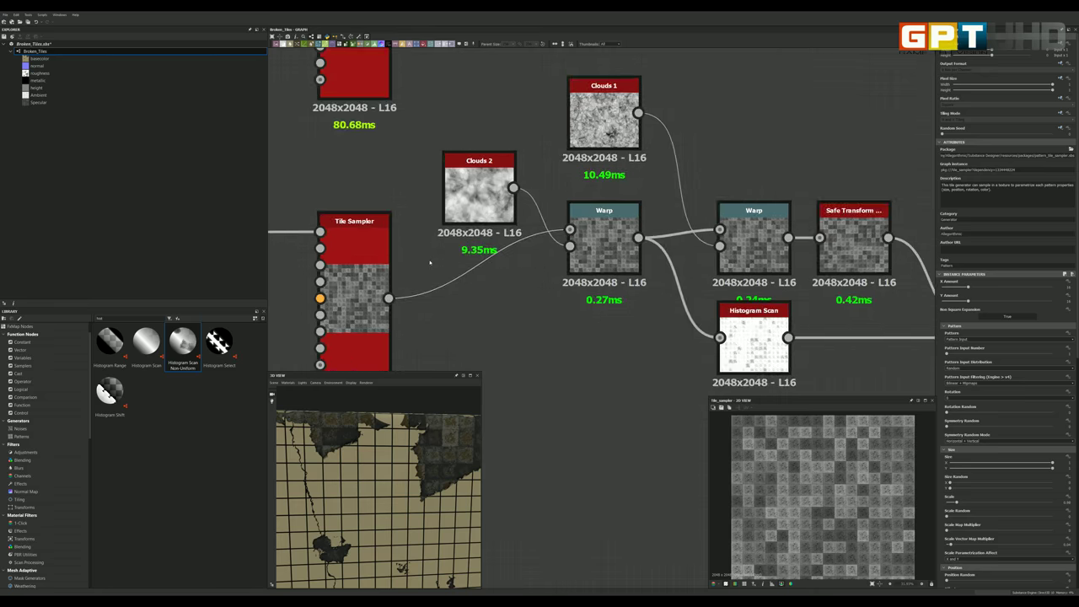
Step: Inspect the Tile Sampler and first Warp outputs, zooming and tilting the previews closer
{"action": "left_click", "coordinate": [335, 270]}
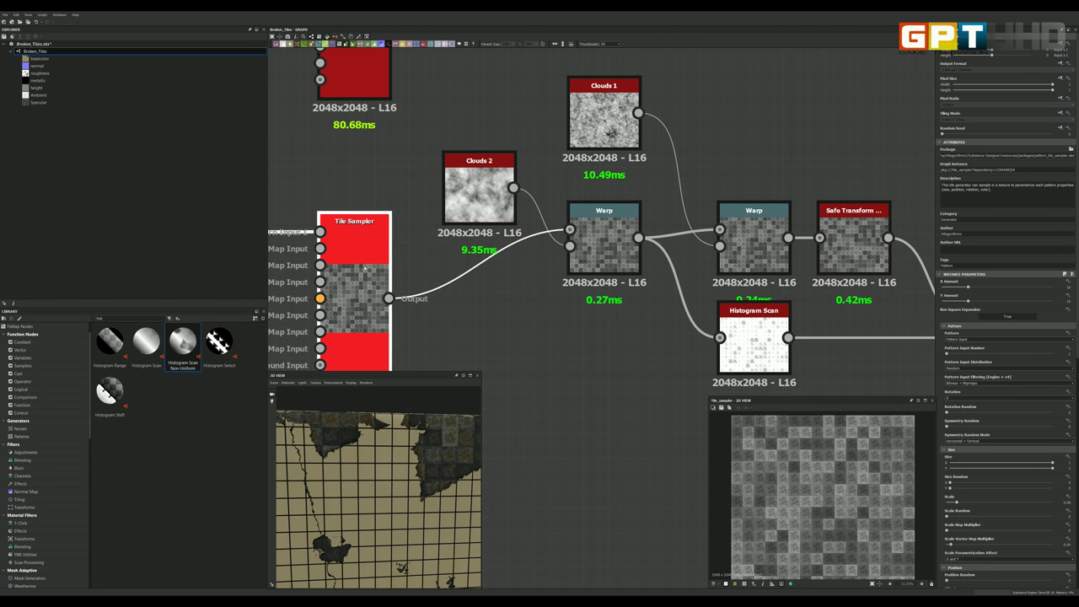
{"action": "left_click", "coordinate": [613, 242]}
{"action": "scroll", "coordinate": [611, 243], "scroll_direction": "up", "scroll_amount": 2}
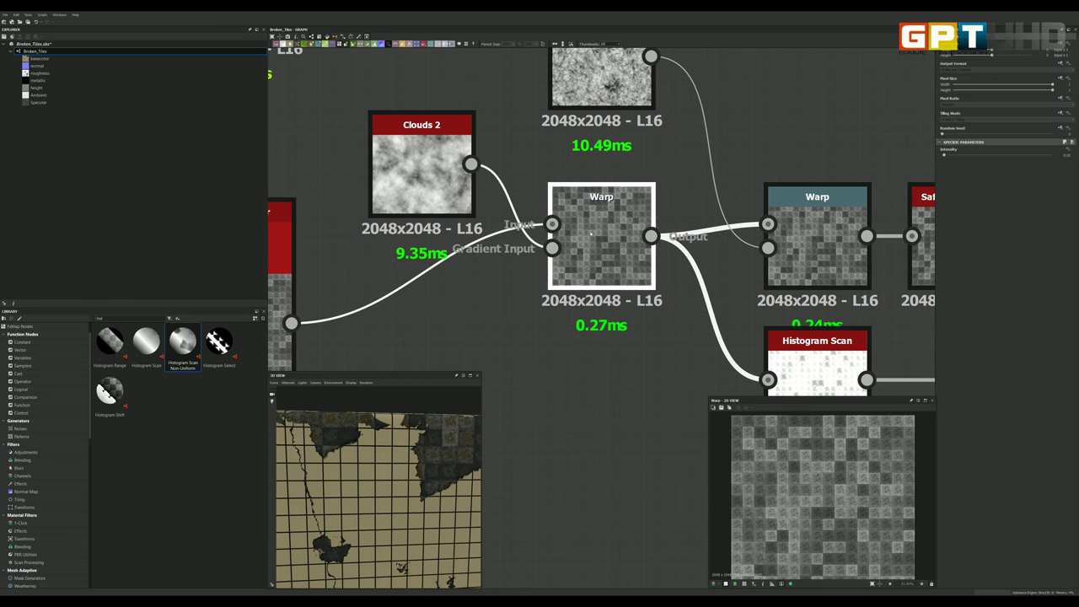
{"action": "scroll", "coordinate": [804, 475], "scroll_direction": "up", "scroll_amount": 3}
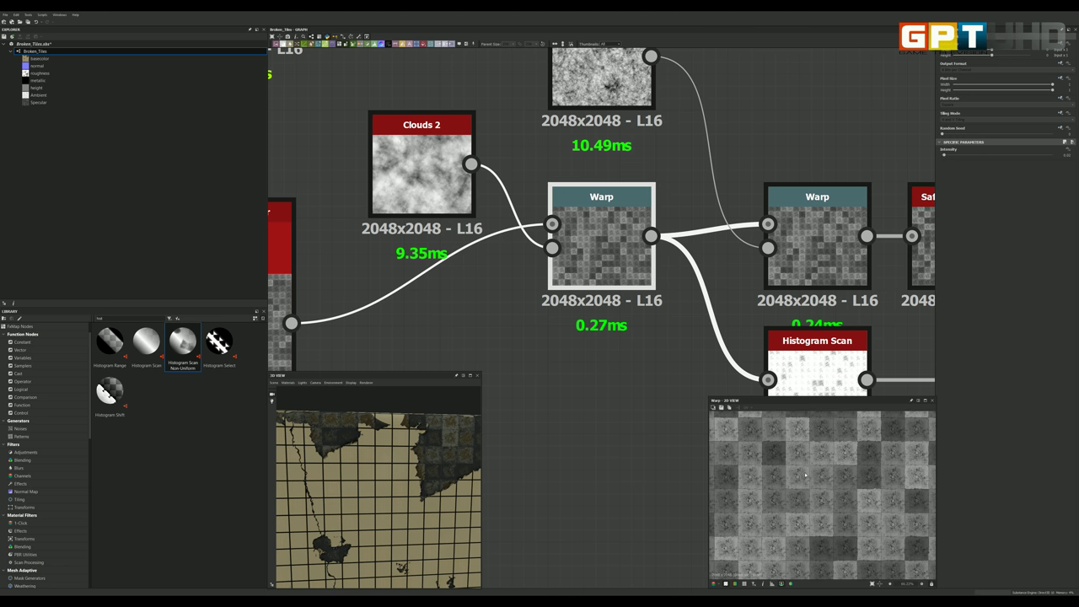
{"action": "scroll", "coordinate": [804, 475], "scroll_direction": "up", "scroll_amount": 2}
{"action": "scroll", "coordinate": [804, 473], "scroll_direction": "up", "scroll_amount": 2}
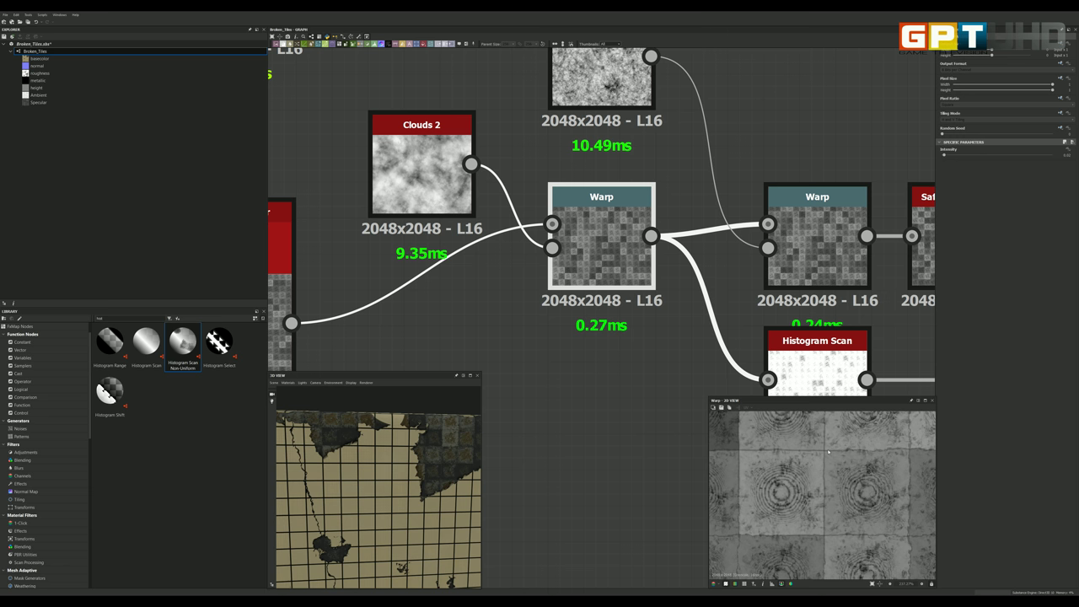
{"action": "scroll", "coordinate": [446, 554], "scroll_direction": "up", "scroll_amount": 3}
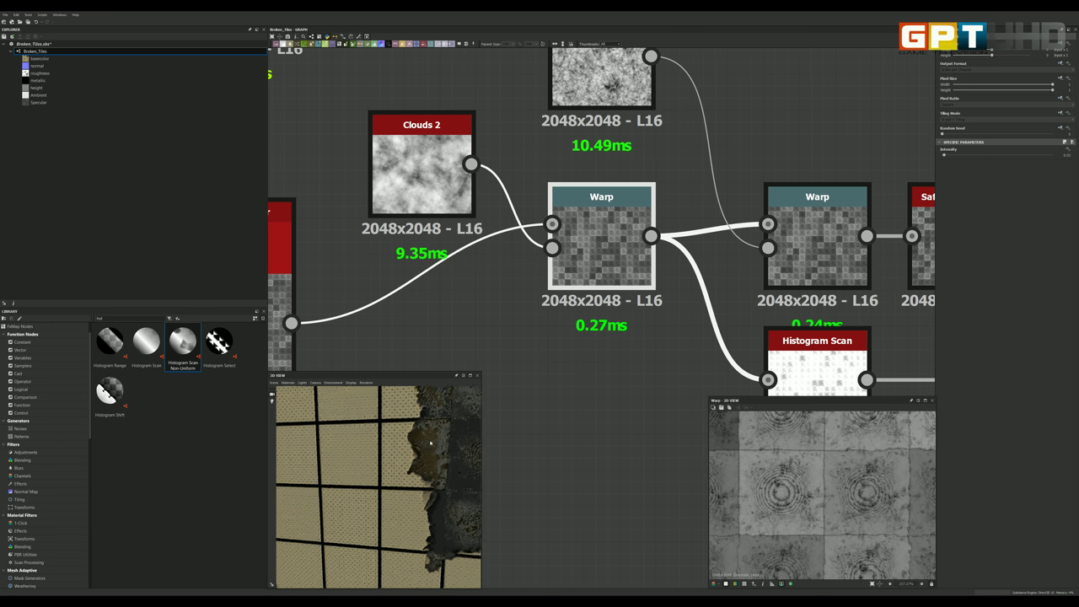
{"action": "left_click_drag", "start_coordinate": [445, 554], "coordinate": [423, 443]}
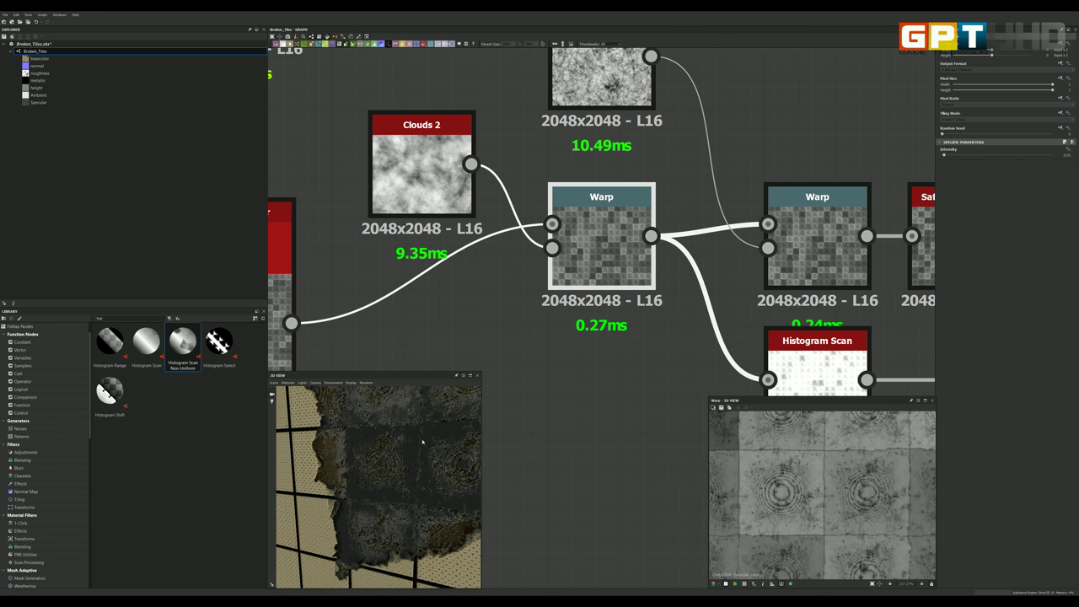
{"action": "scroll", "coordinate": [540, 278], "scroll_direction": "down", "scroll_amount": 2}
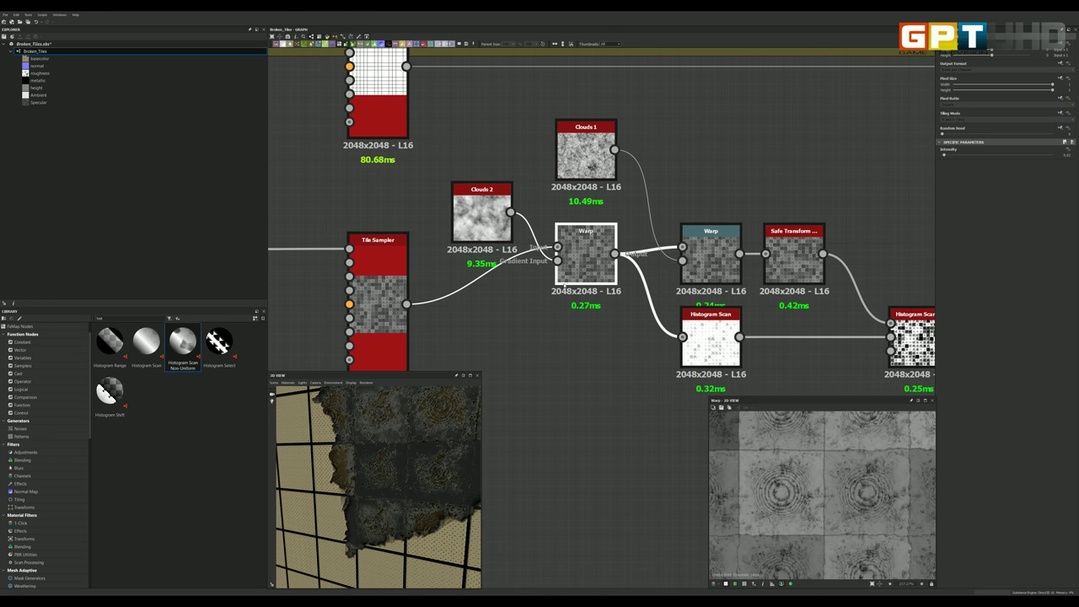
Step: Show the Clouds 2 noise in the 2D preview
{"action": "left_click", "coordinate": [482, 211]}
{"action": "scroll", "coordinate": [485, 206], "scroll_direction": "up", "scroll_amount": 2}
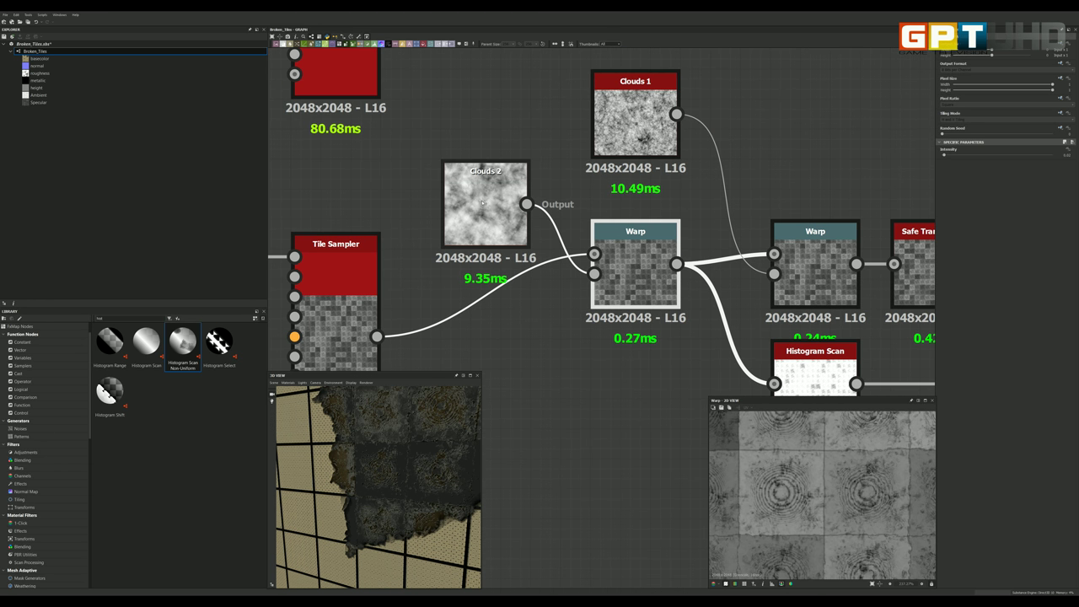
{"action": "left_click", "coordinate": [483, 203]}
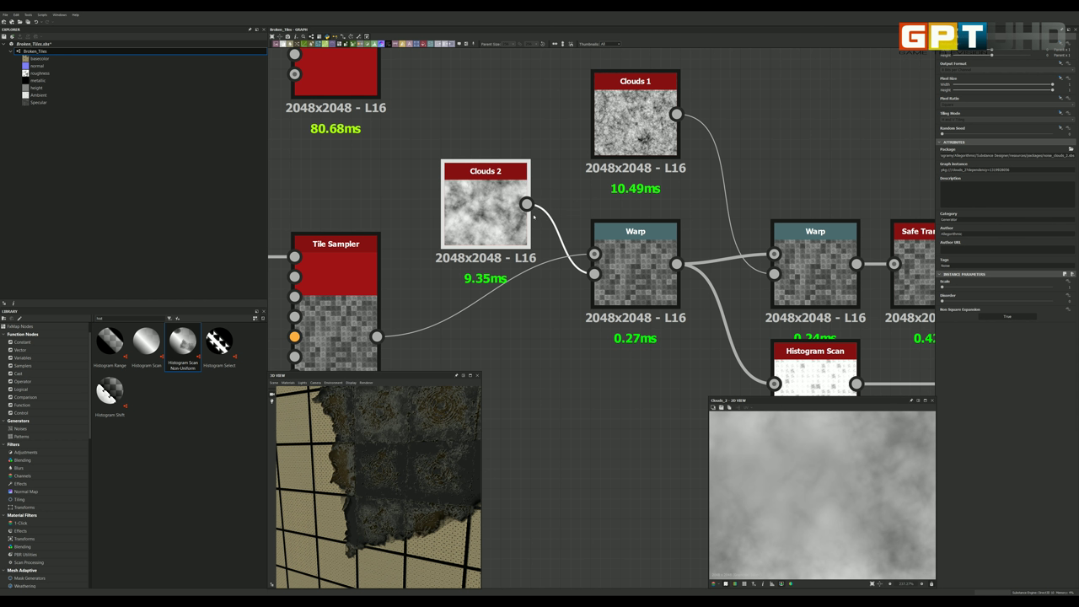
{"action": "mouse_move", "coordinate": [594, 274]}
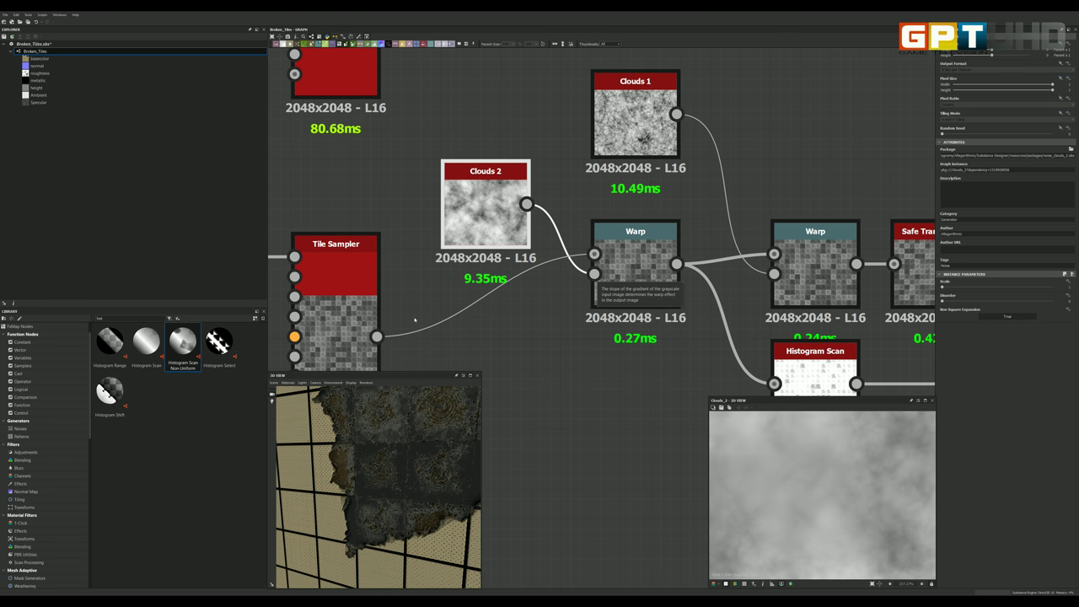
Step: Preview the first Warp node's distorted output
{"action": "double_click", "coordinate": [633, 251]}
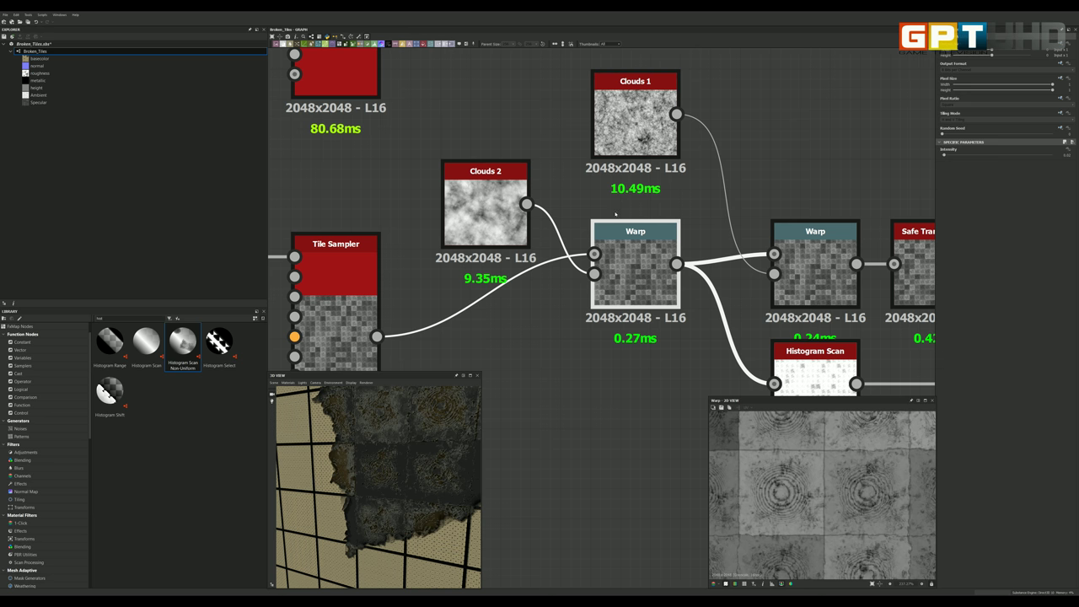
{"action": "scroll", "coordinate": [641, 262], "scroll_direction": "down", "scroll_amount": 5}
{"action": "scroll", "coordinate": [643, 248], "scroll_direction": "up", "scroll_amount": 4}
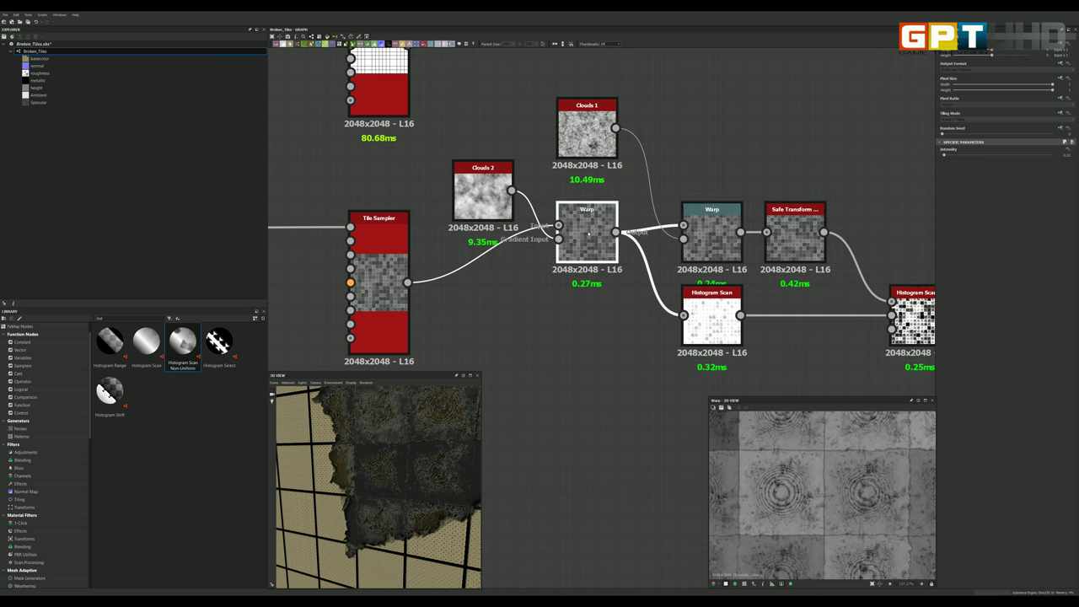
{"action": "scroll", "coordinate": [589, 234], "scroll_direction": "up", "scroll_amount": 2}
{"action": "scroll", "coordinate": [595, 233], "scroll_direction": "down", "scroll_amount": 2}
Step: Show the Clouds 1 noise in the 2D preview
{"action": "left_click", "coordinate": [590, 128]}
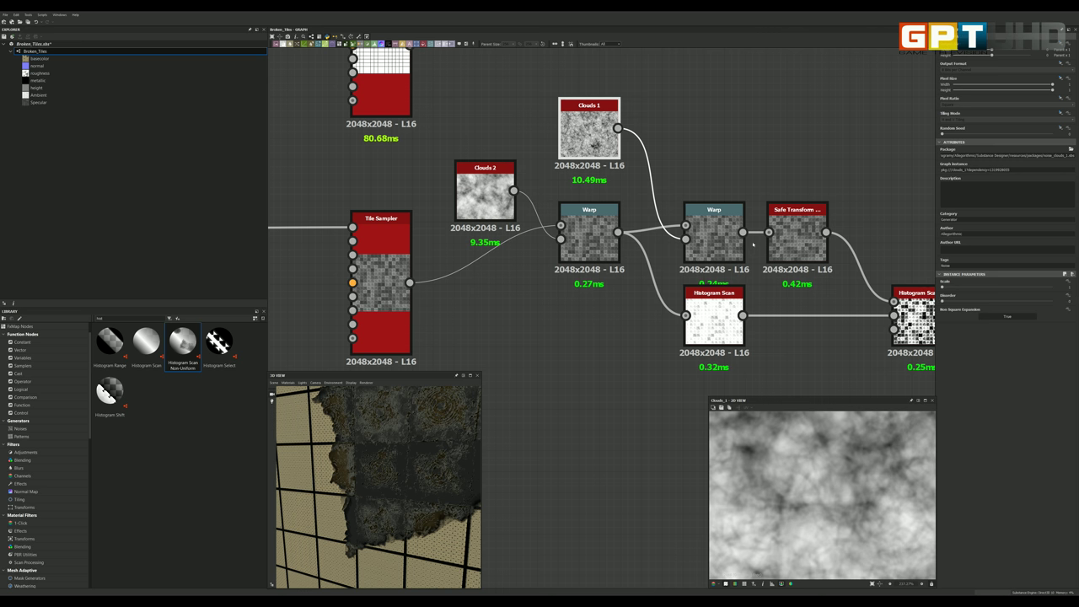
{"action": "scroll", "coordinate": [715, 231], "scroll_direction": "up", "scroll_amount": 2}
{"action": "scroll", "coordinate": [716, 229], "scroll_direction": "up", "scroll_amount": 1}
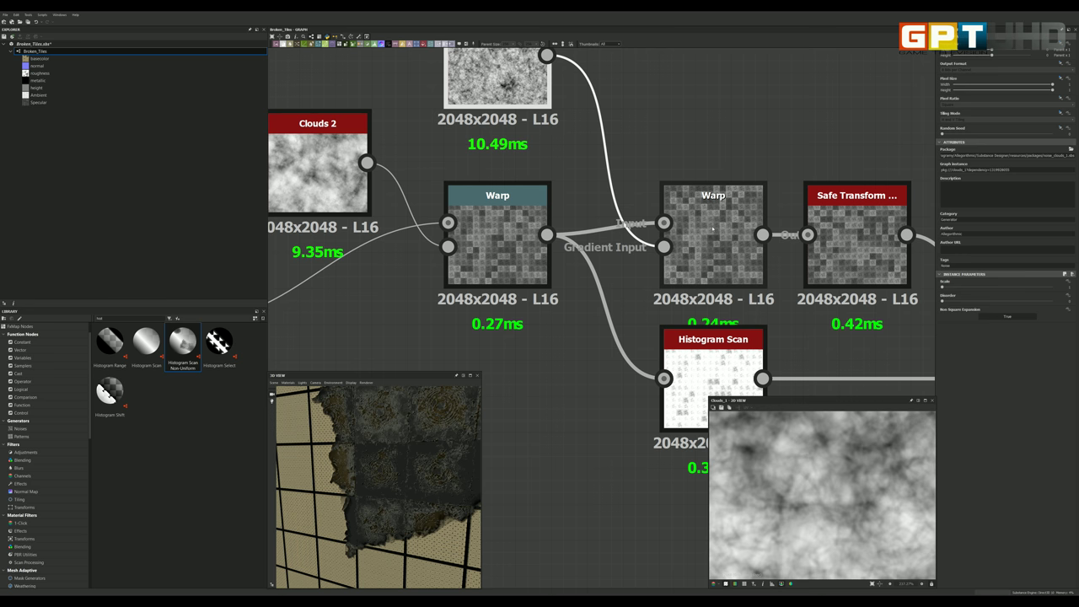
Step: Preview the second Warp's output, then the first Warp's ring pattern again
{"action": "left_click", "coordinate": [712, 228]}
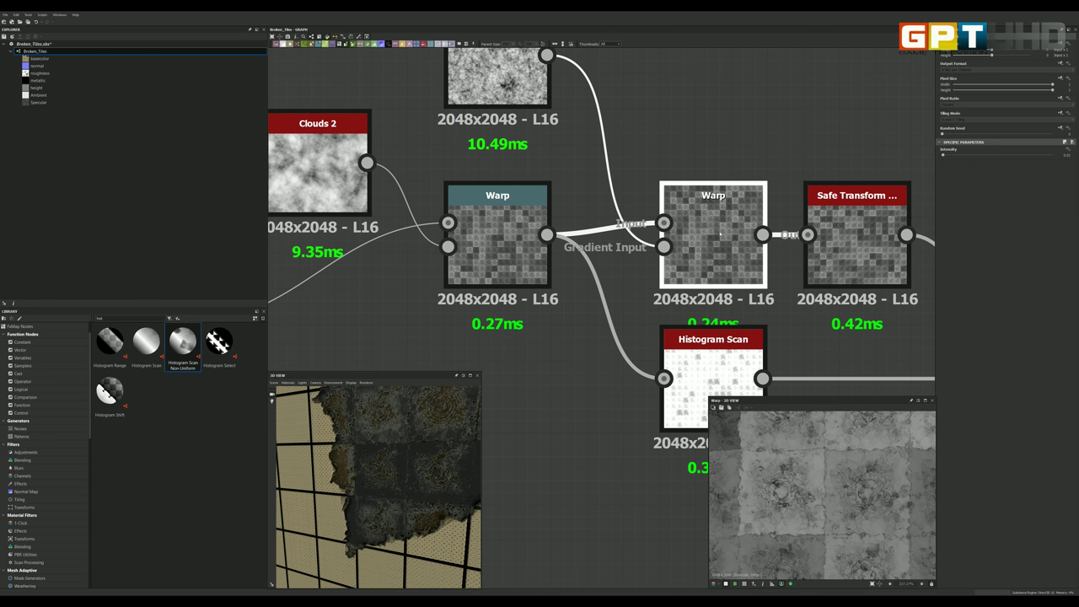
{"action": "scroll", "coordinate": [719, 233], "scroll_direction": "down", "scroll_amount": 3}
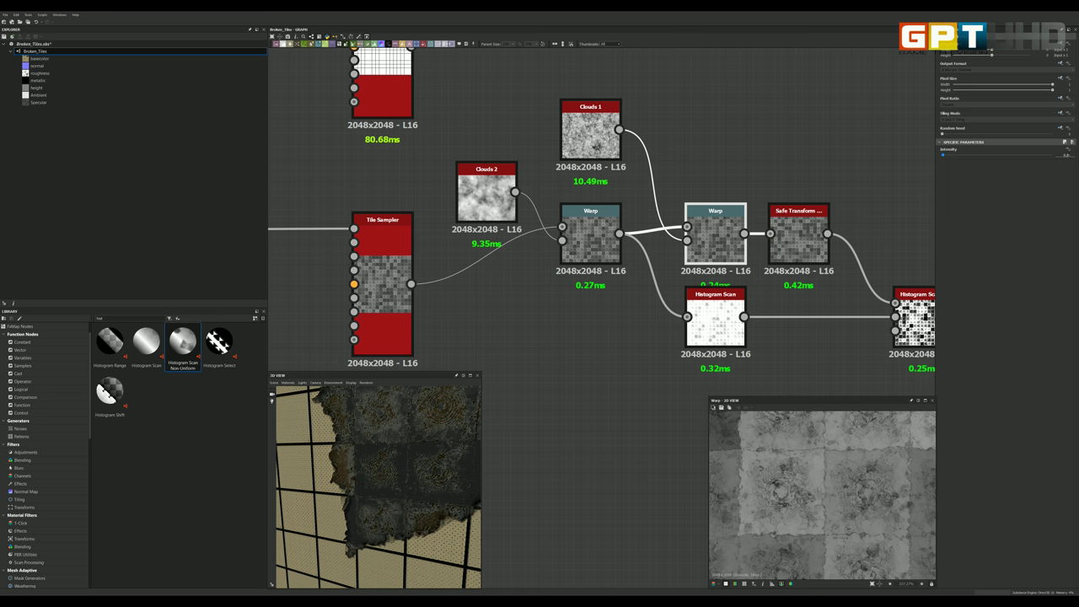
{"action": "scroll", "coordinate": [742, 453], "scroll_direction": "up", "scroll_amount": 3}
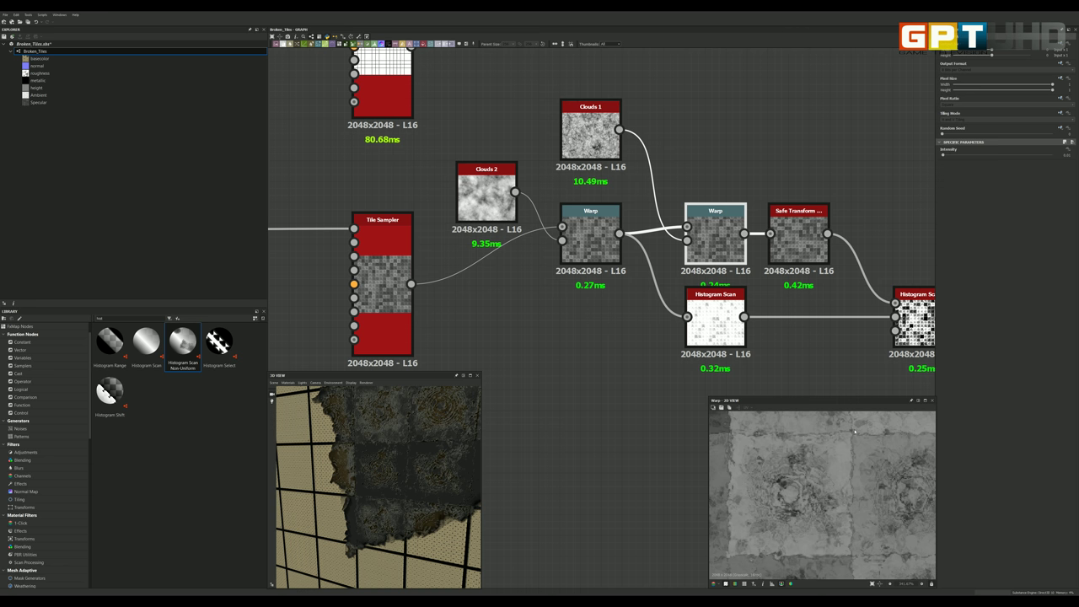
{"action": "left_click", "coordinate": [580, 242]}
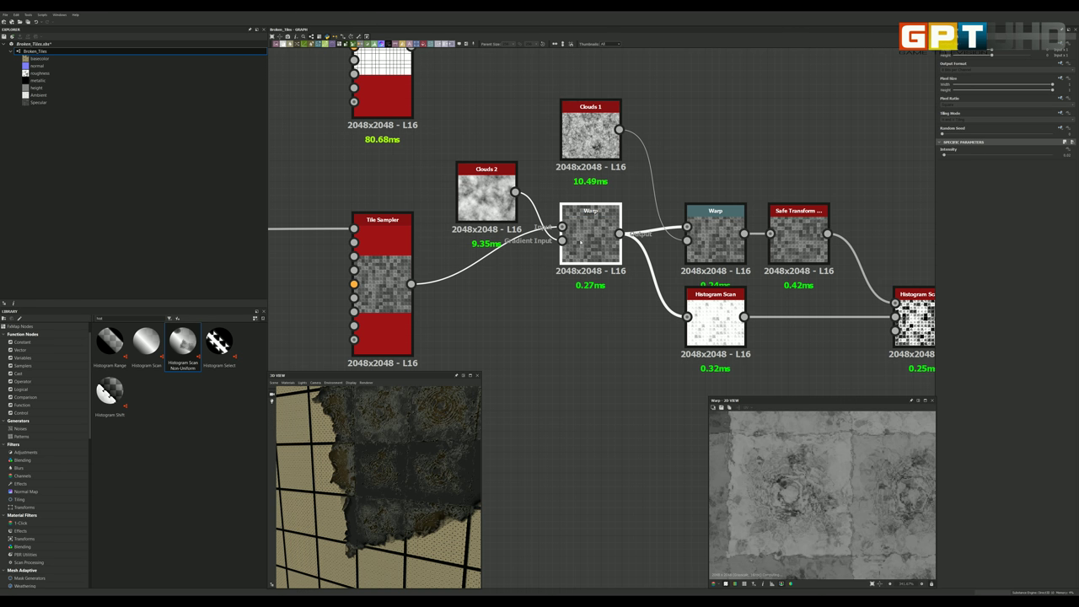
Step: Enlarge the 2D view to examine the second Warp's output, then restore its size
{"action": "scroll", "coordinate": [582, 242], "scroll_direction": "up", "scroll_amount": 2}
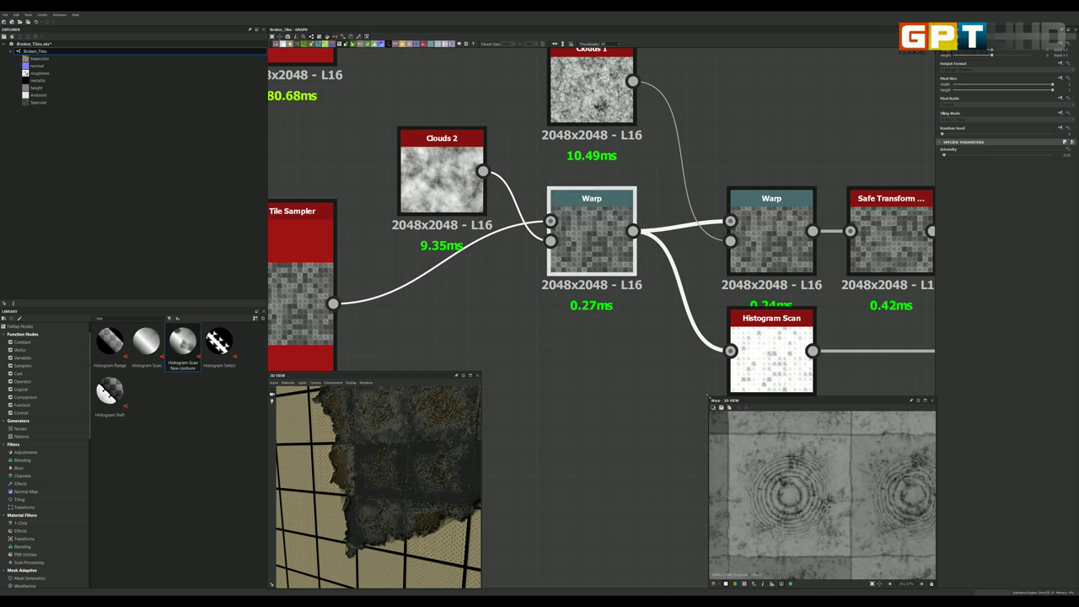
{"action": "left_click_drag", "start_coordinate": [708, 395], "coordinate": [511, 225]}
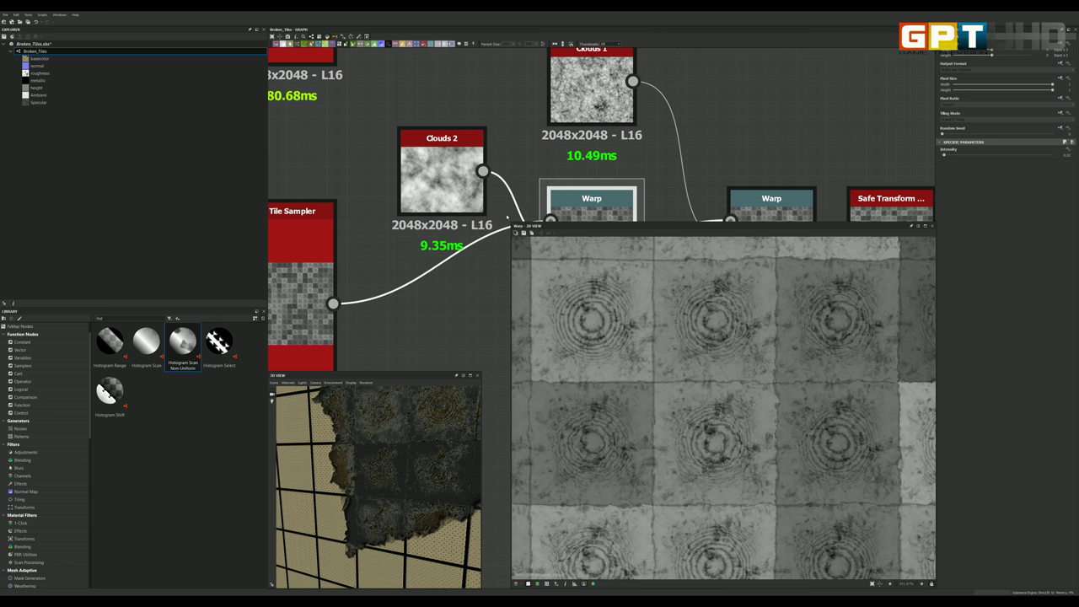
{"action": "double_click", "coordinate": [772, 207]}
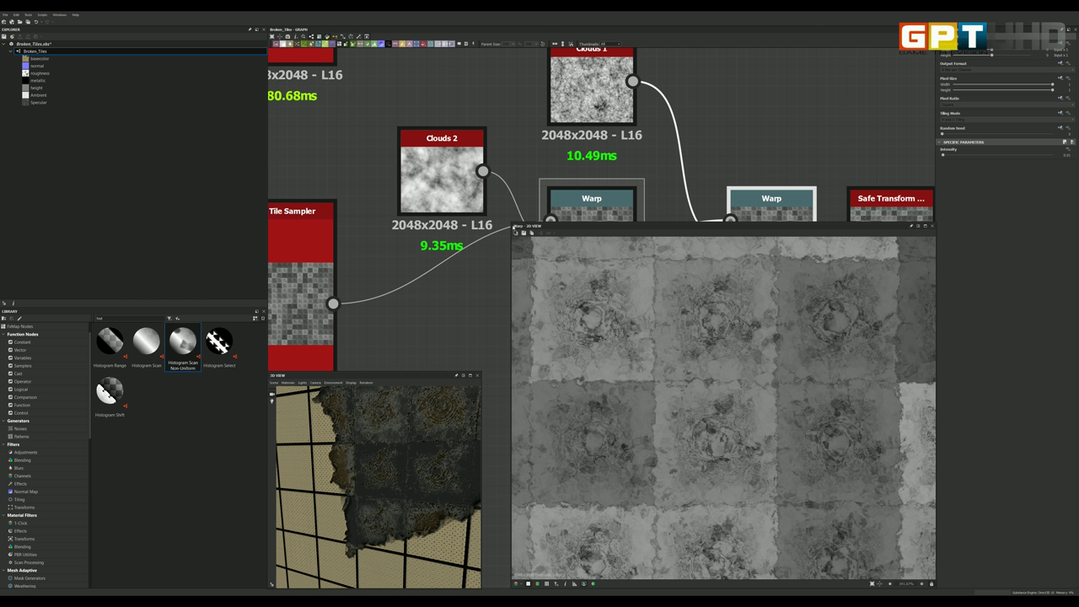
{"action": "left_click_drag", "start_coordinate": [517, 226], "coordinate": [712, 363]}
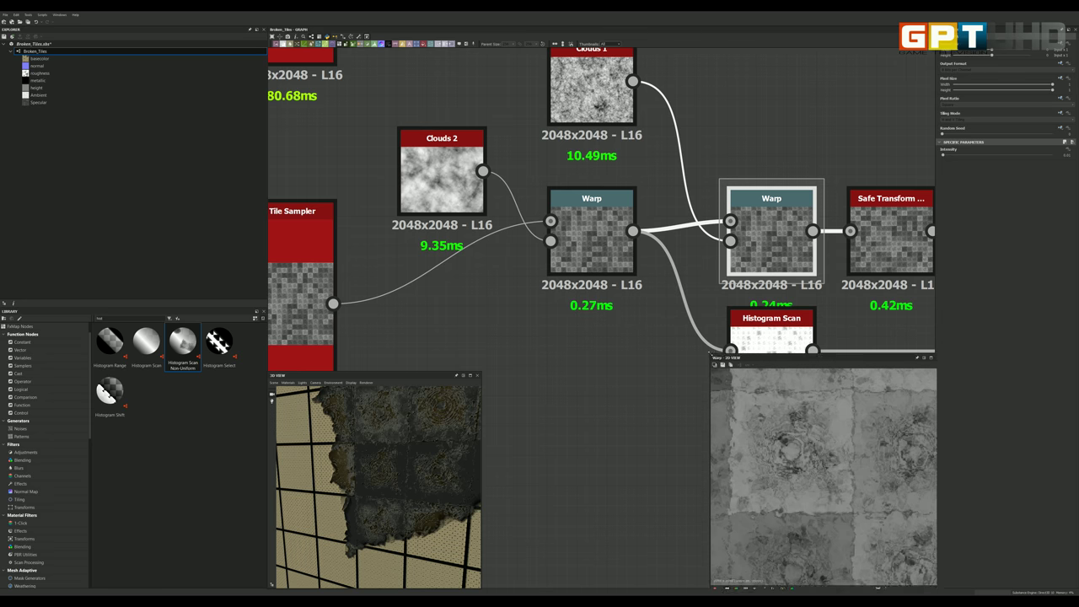
{"action": "scroll", "coordinate": [561, 254], "scroll_direction": "down", "scroll_amount": 3}
{"action": "scroll", "coordinate": [753, 273], "scroll_direction": "up", "scroll_amount": 3}
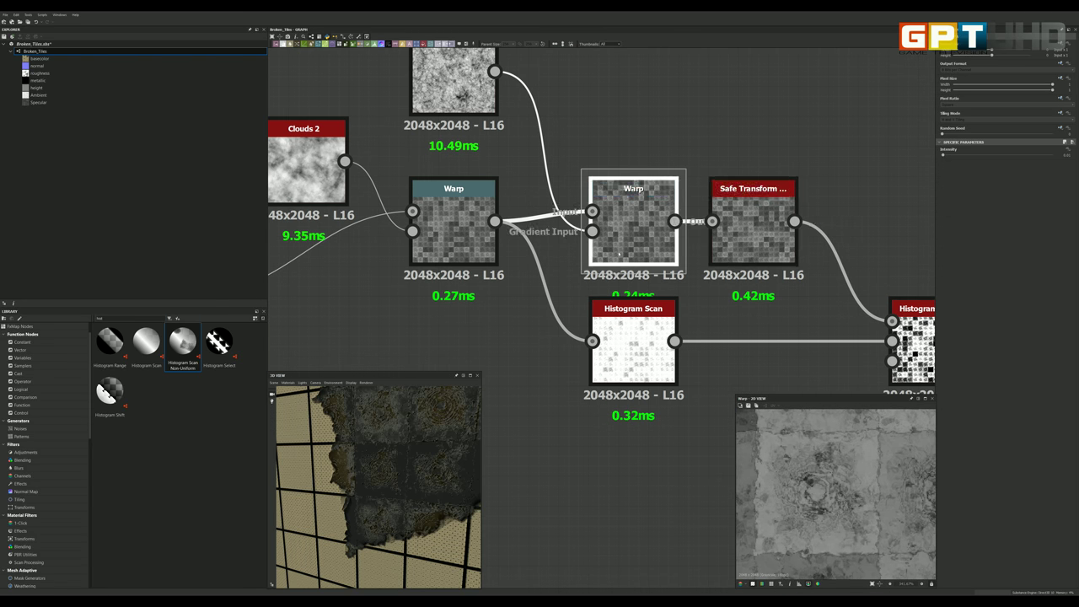
Step: Set the Safe Transform node's Symmetry to the last listed option, then preview the first Warp output
{"action": "double_click", "coordinate": [750, 221]}
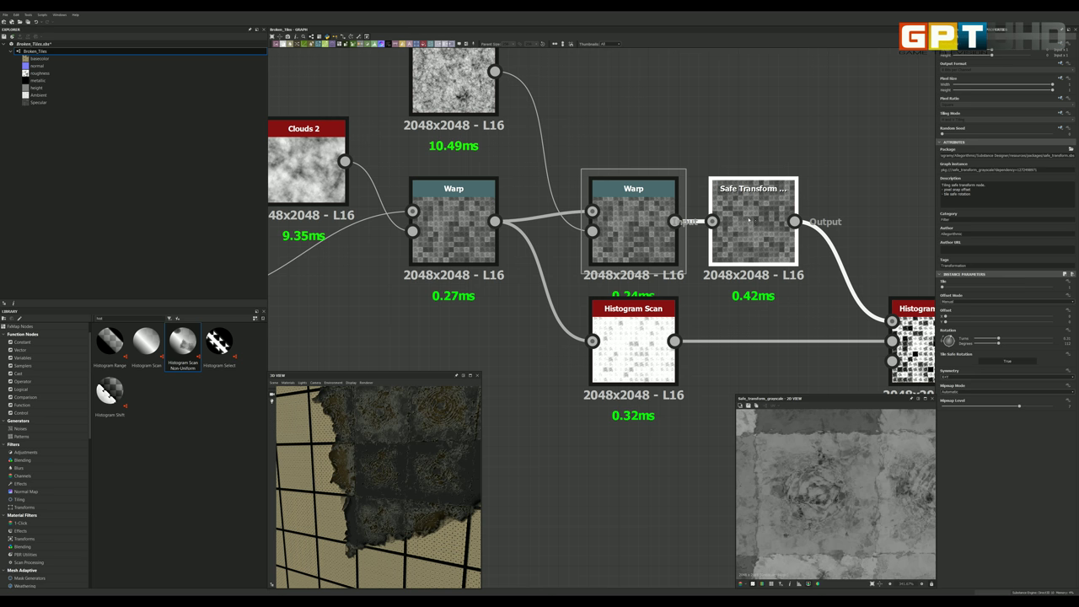
{"action": "scroll", "coordinate": [747, 225], "scroll_direction": "down", "scroll_amount": 3}
{"action": "scroll", "coordinate": [814, 239], "scroll_direction": "up", "scroll_amount": 2}
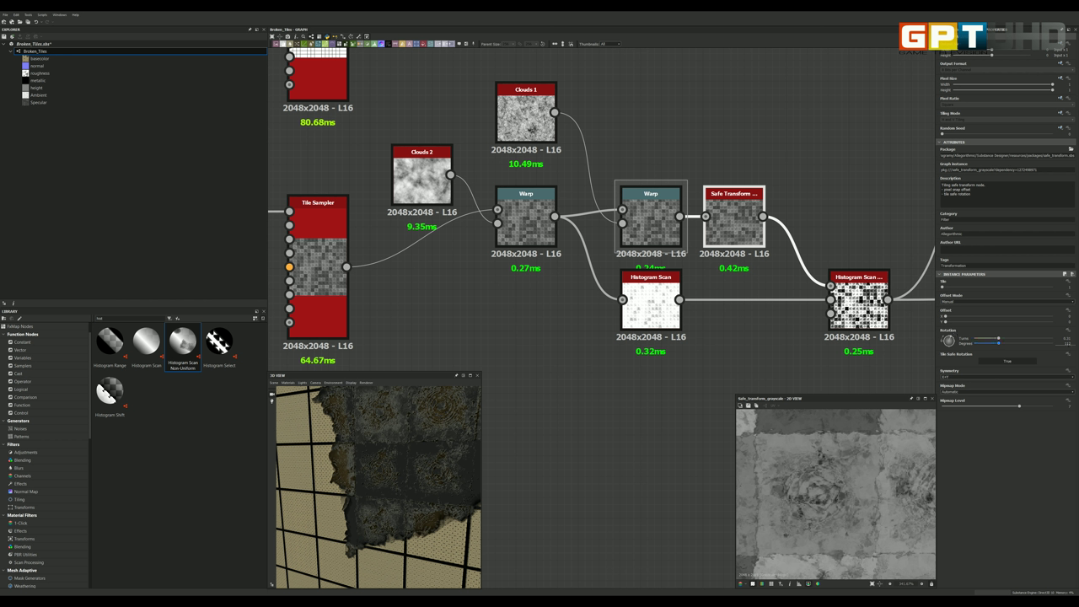
{"action": "double_click", "coordinate": [1066, 343]}
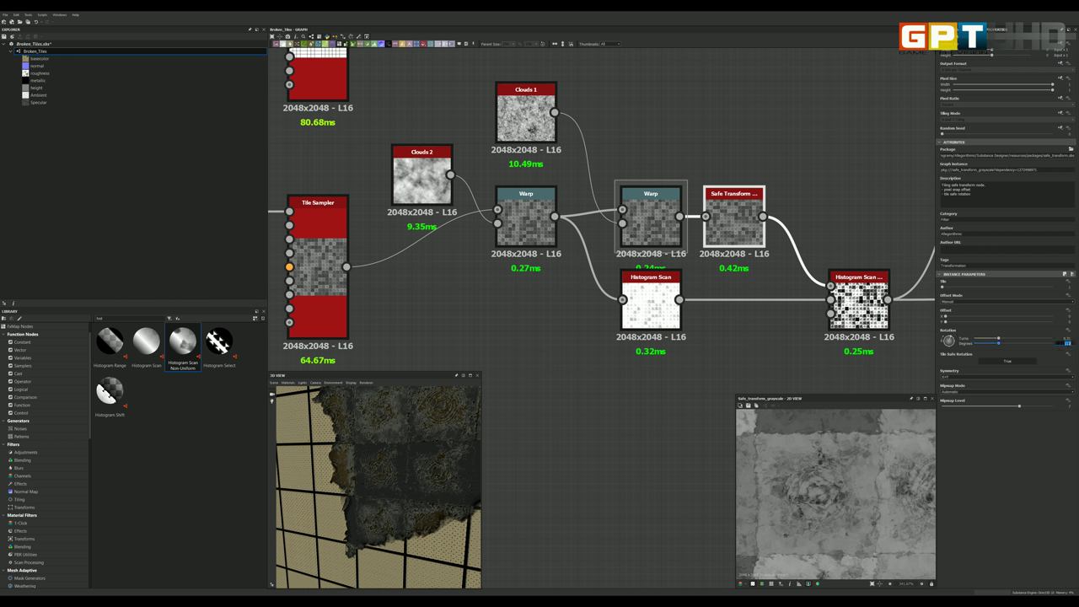
{"action": "left_click", "coordinate": [968, 378]}
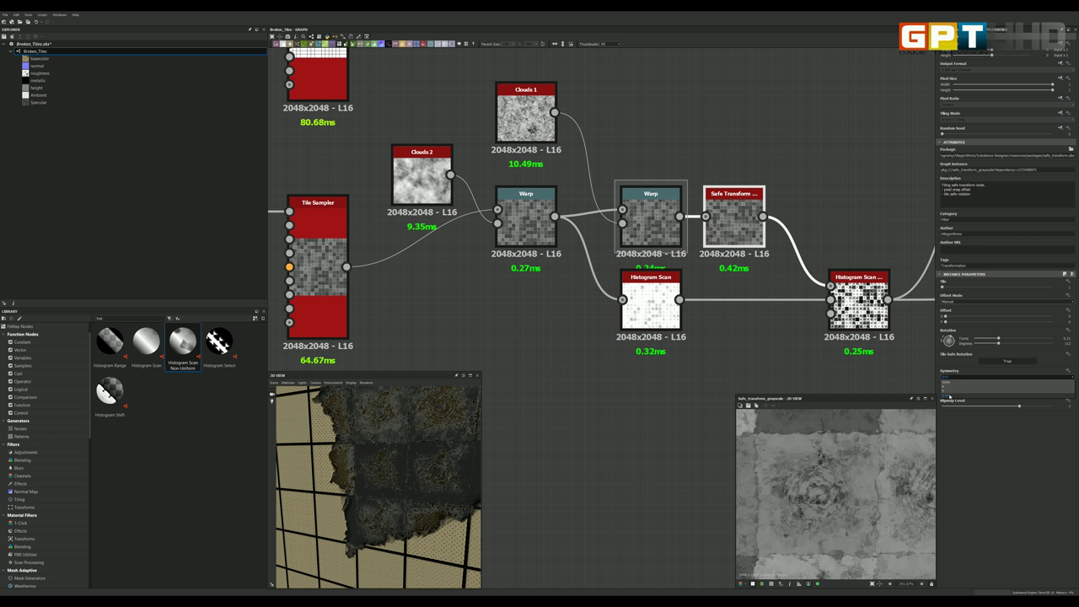
{"action": "left_click", "coordinate": [951, 396]}
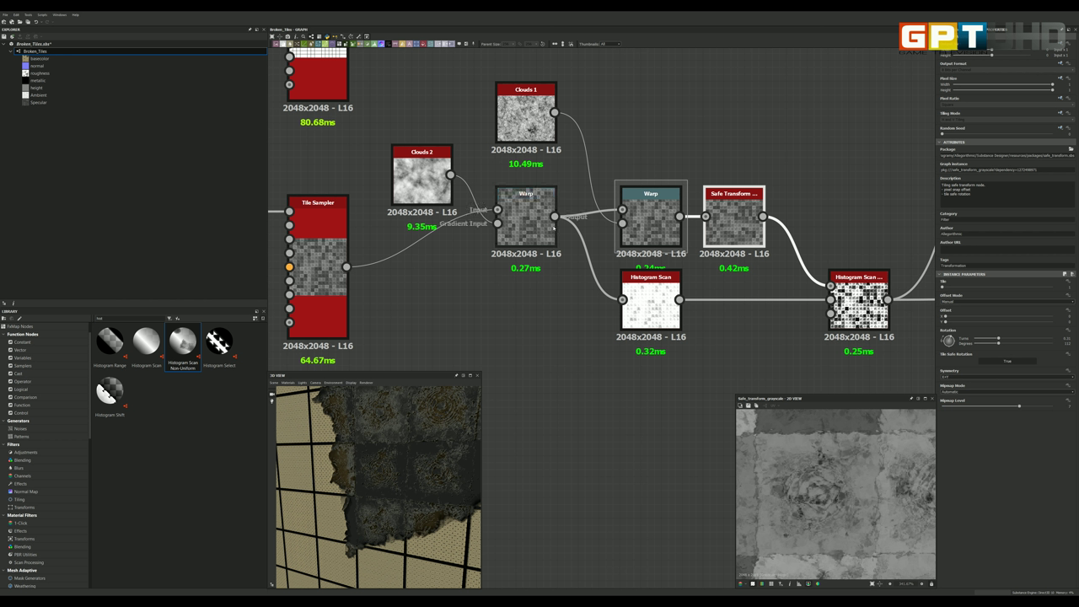
{"action": "double_click", "coordinate": [536, 221]}
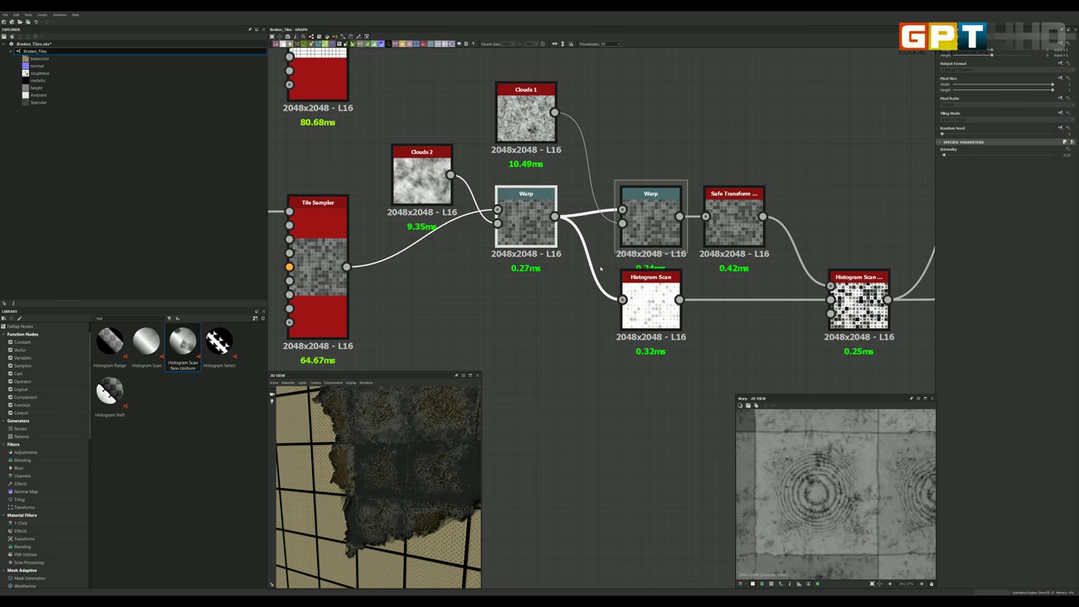
Step: Preview the Histogram Scan node's output and select the node for editing
{"action": "double_click", "coordinate": [647, 301]}
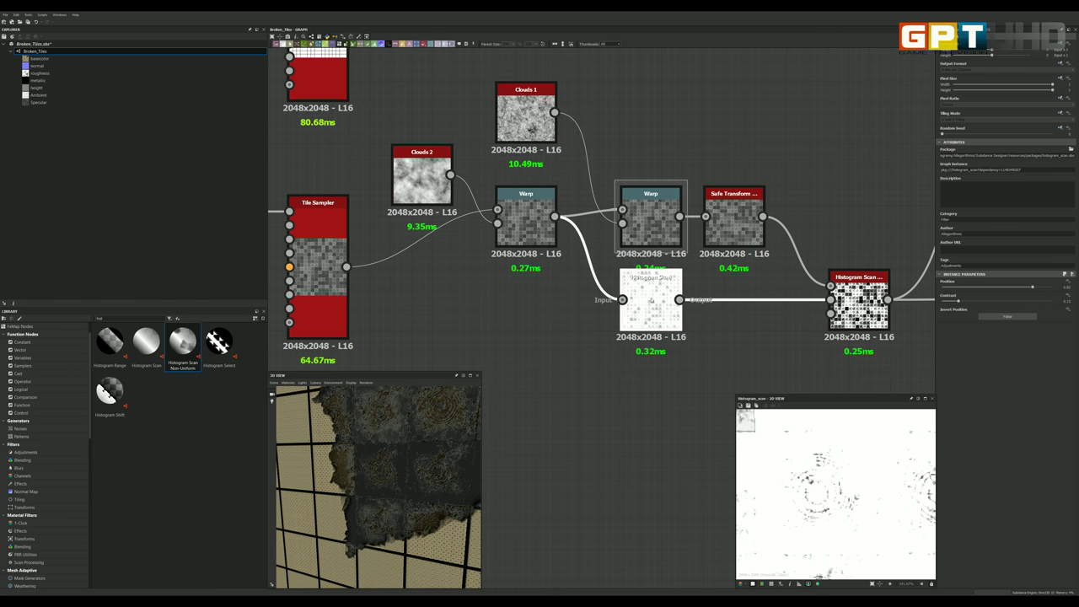
{"action": "scroll", "coordinate": [794, 447], "scroll_direction": "down", "scroll_amount": 3}
{"action": "scroll", "coordinate": [795, 446], "scroll_direction": "down", "scroll_amount": 3}
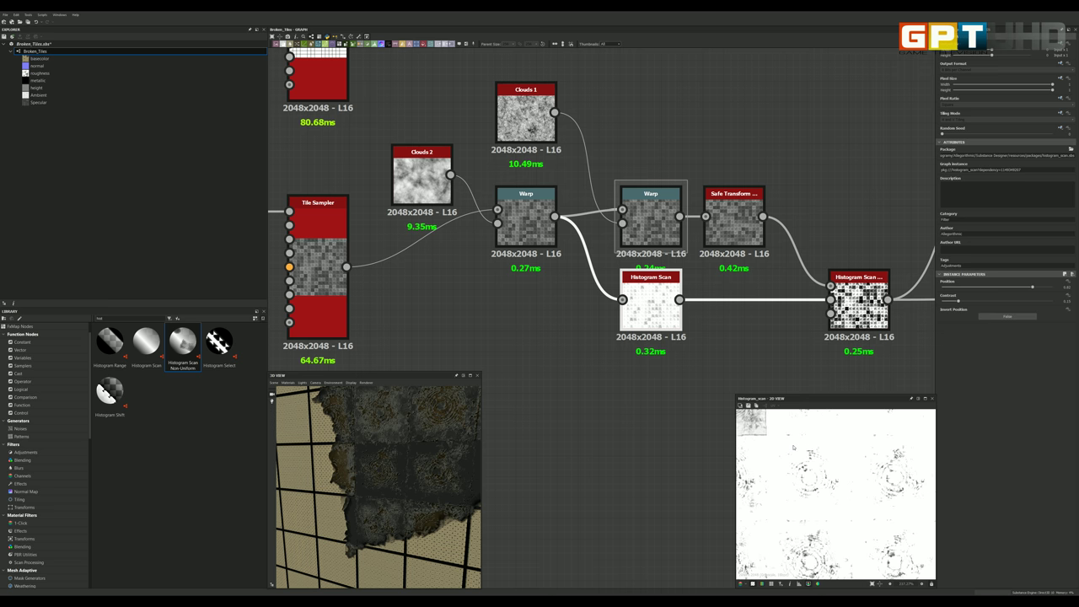
{"action": "scroll", "coordinate": [795, 447], "scroll_direction": "down", "scroll_amount": 3}
{"action": "scroll", "coordinate": [796, 445], "scroll_direction": "down", "scroll_amount": 1}
{"action": "scroll", "coordinate": [801, 441], "scroll_direction": "down", "scroll_amount": 1}
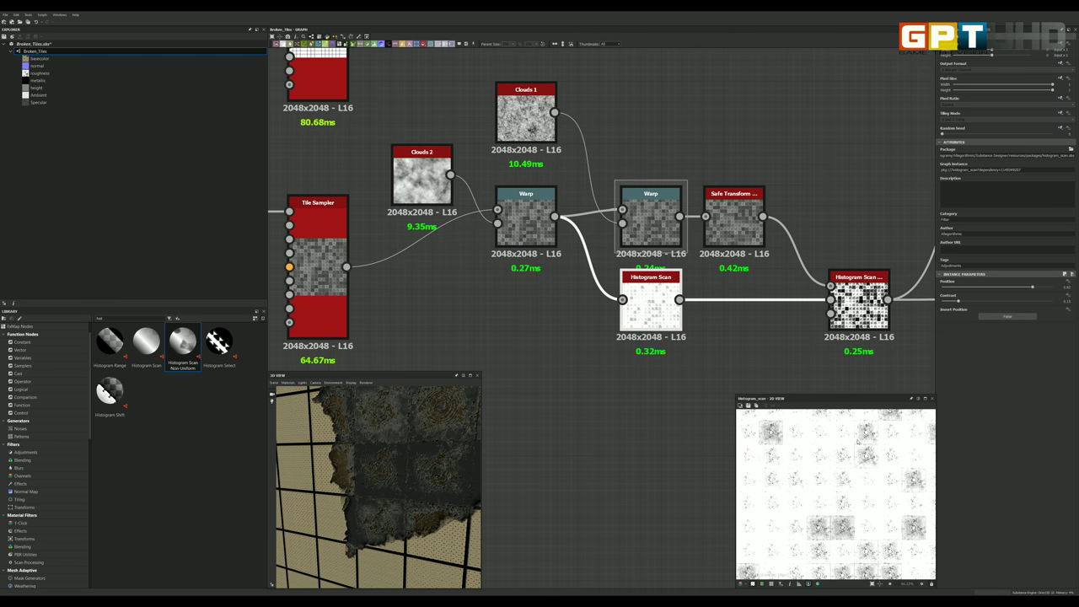
{"action": "scroll", "coordinate": [820, 455], "scroll_direction": "down", "scroll_amount": 1}
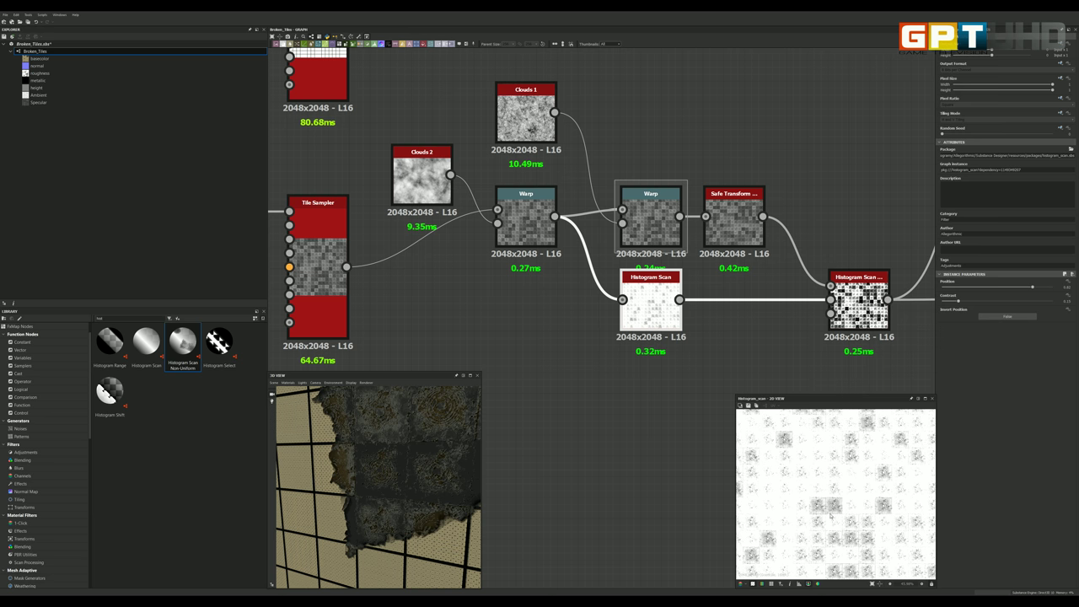
{"action": "left_click", "coordinate": [662, 308]}
{"action": "scroll", "coordinate": [666, 307], "scroll_direction": "up", "scroll_amount": 2}
{"action": "scroll", "coordinate": [666, 308], "scroll_direction": "up", "scroll_amount": 2}
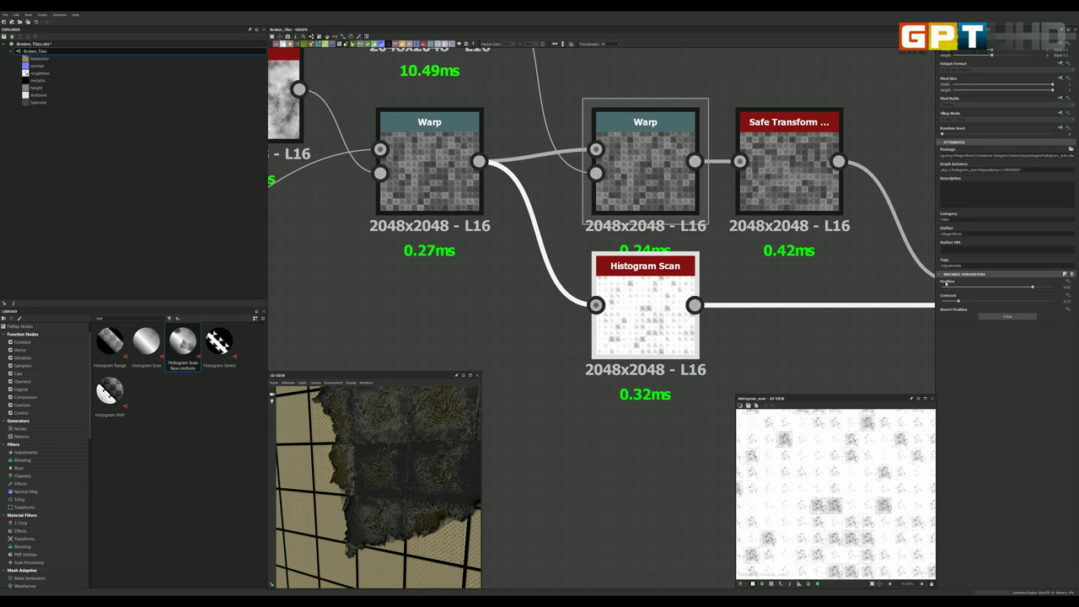
Step: Push the Histogram Scan Position slider to its maximum and check the tiles in 3D
{"action": "left_click_drag", "start_coordinate": [946, 285], "coordinate": [1032, 286]}
{"action": "scroll", "coordinate": [883, 472], "scroll_direction": "down", "scroll_amount": 3}
{"action": "mouse_move", "coordinate": [376, 472]}
{"action": "left_mouse_down"}
{"action": "mouse_move", "coordinate": [354, 434]}
{"action": "mouse_move", "coordinate": [396, 435]}
{"action": "left_mouse_up"}
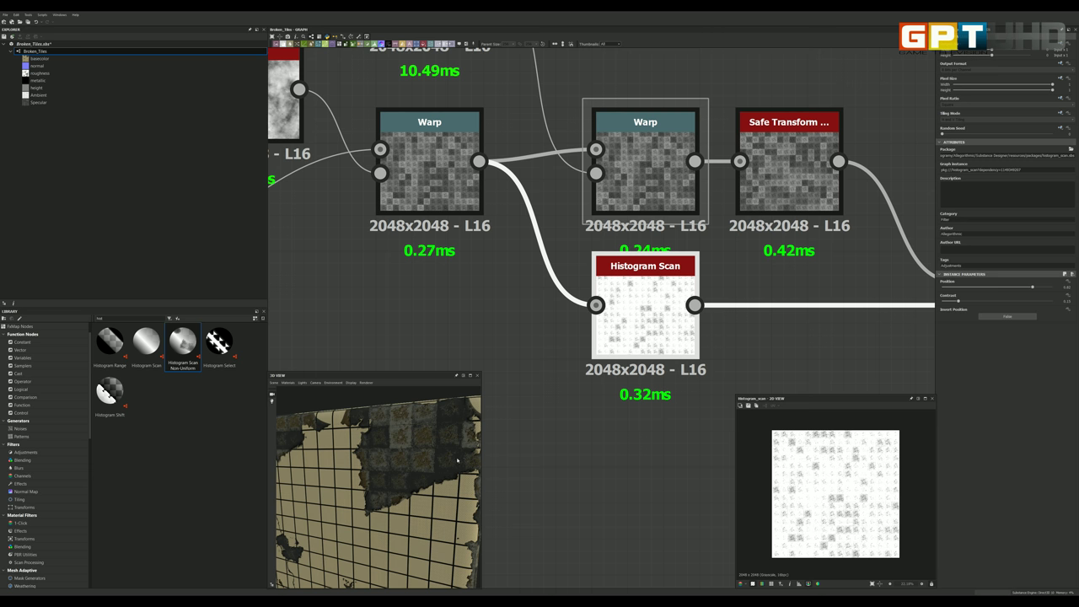
{"action": "scroll", "coordinate": [673, 220], "scroll_direction": "down", "scroll_amount": 4}
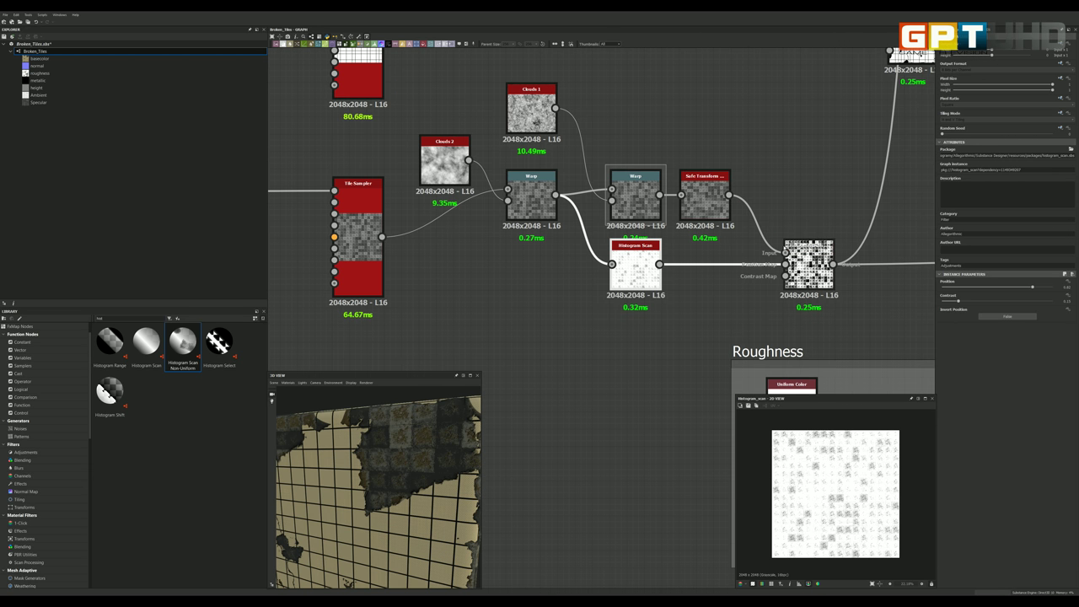
{"action": "scroll", "coordinate": [674, 220], "scroll_direction": "up", "scroll_amount": 4}
{"action": "scroll", "coordinate": [674, 220], "scroll_direction": "down", "scroll_amount": 3}
{"action": "scroll", "coordinate": [612, 163], "scroll_direction": "up", "scroll_amount": 2}
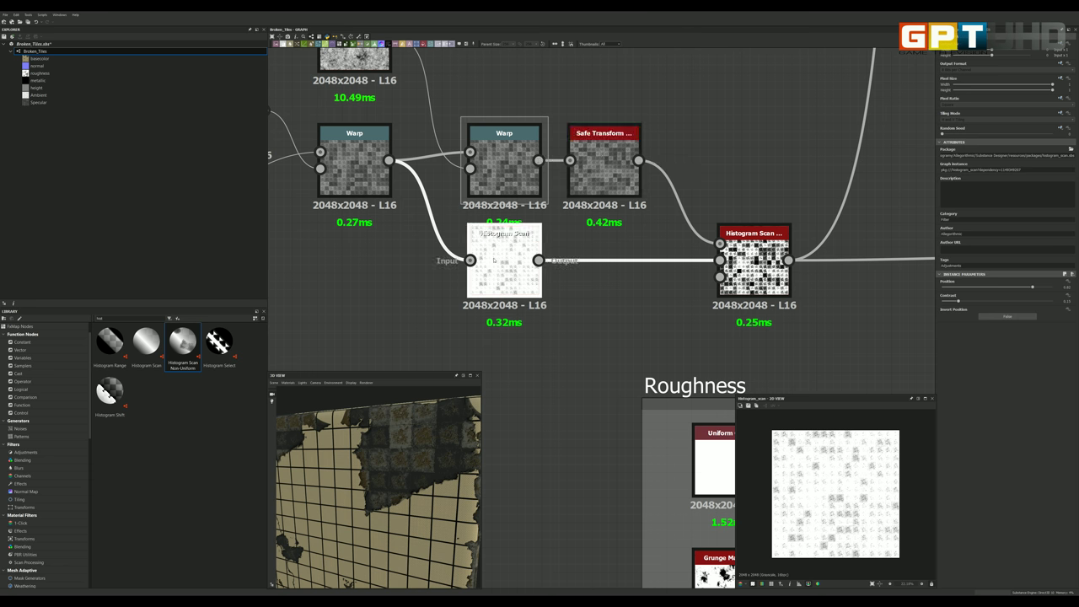
Step: Preview Histogram Scan Non-Uniform and enter a new Position value numerically
{"action": "double_click", "coordinate": [754, 253]}
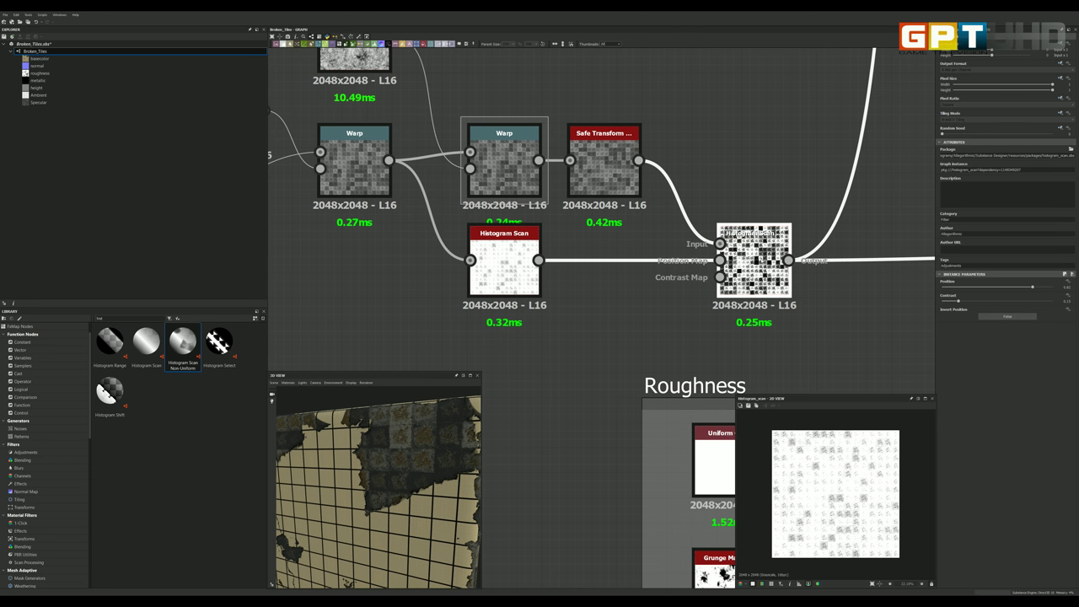
{"action": "scroll", "coordinate": [759, 260], "scroll_direction": "up", "scroll_amount": 2}
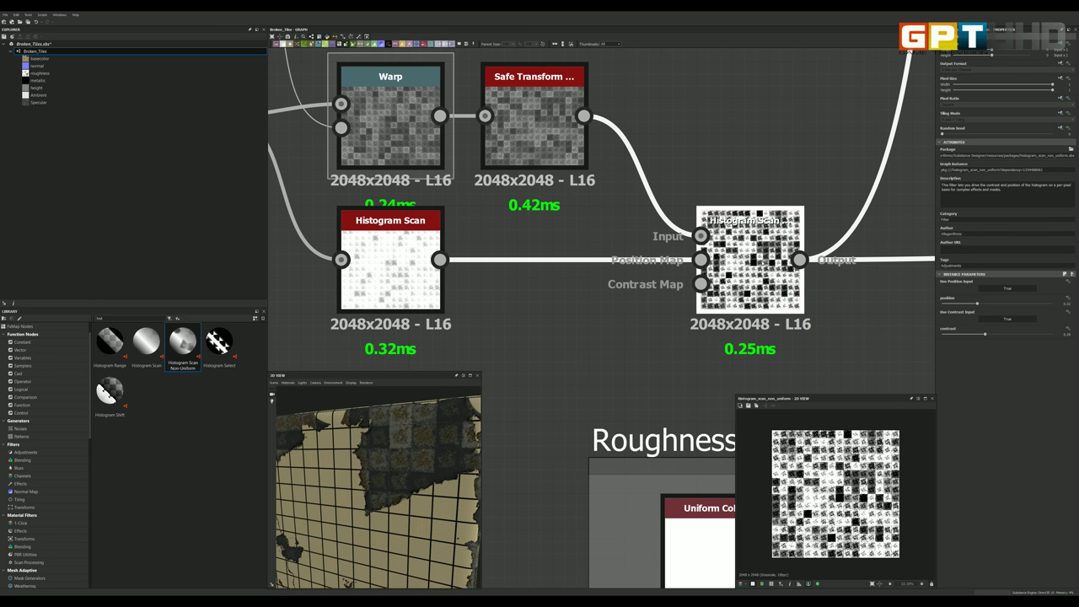
{"action": "scroll", "coordinate": [759, 260], "scroll_direction": "down", "scroll_amount": 3}
{"action": "scroll", "coordinate": [764, 260], "scroll_direction": "up", "scroll_amount": 2}
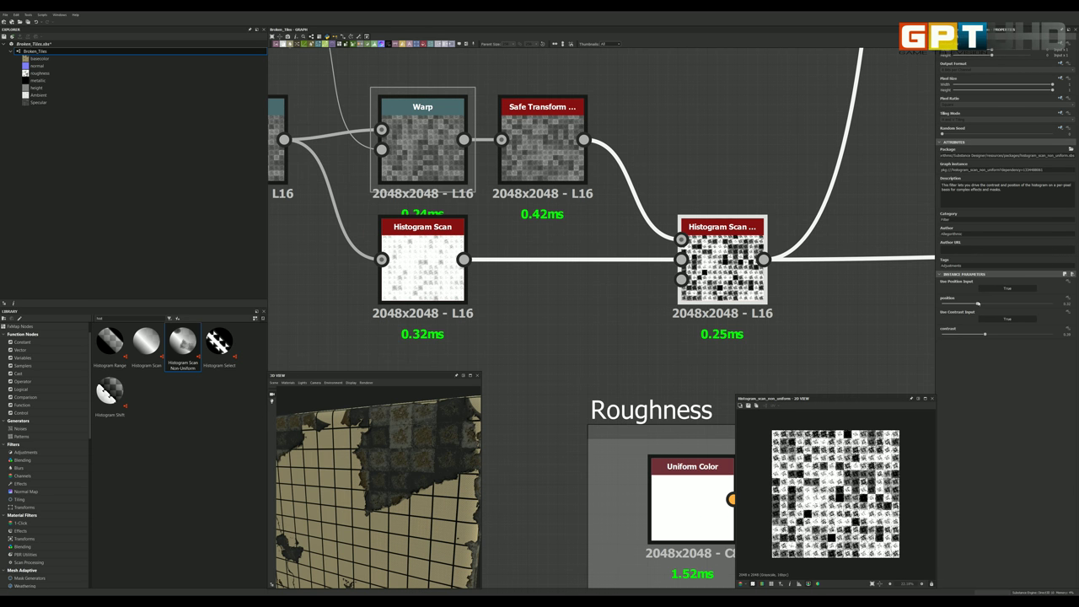
{"action": "double_click", "coordinate": [1066, 303]}
{"action": "key", "text": "Return"}
{"action": "scroll", "coordinate": [835, 493], "scroll_direction": "up", "scroll_amount": 3}
{"action": "scroll", "coordinate": [834, 493], "scroll_direction": "up", "scroll_amount": 3}
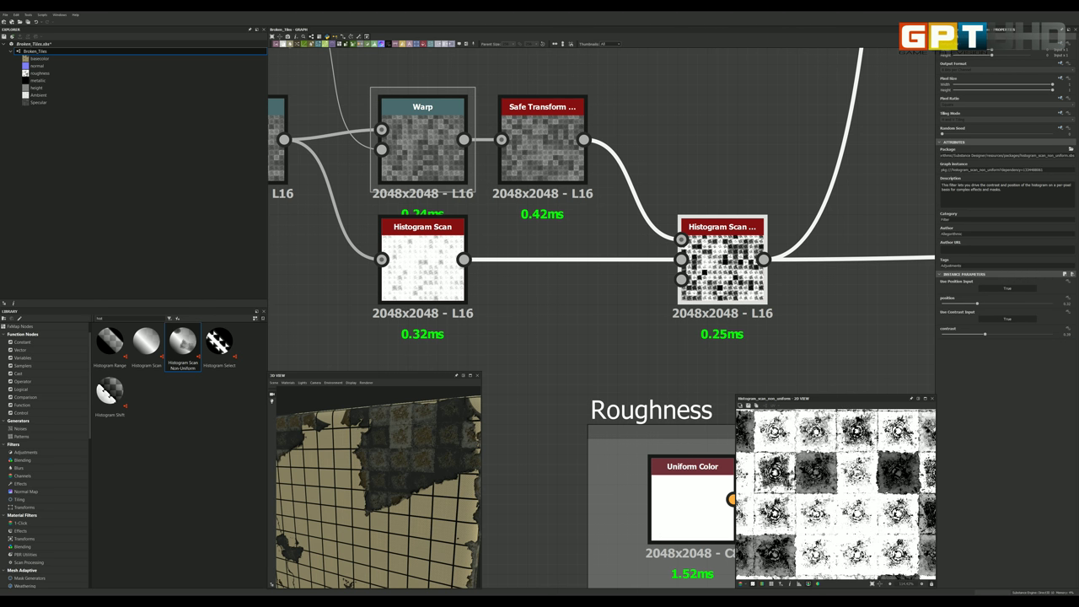
Step: Compare the mask with the Histogram Scan and Safe Transform outputs, then fit the preview
{"action": "left_click", "coordinate": [425, 248]}
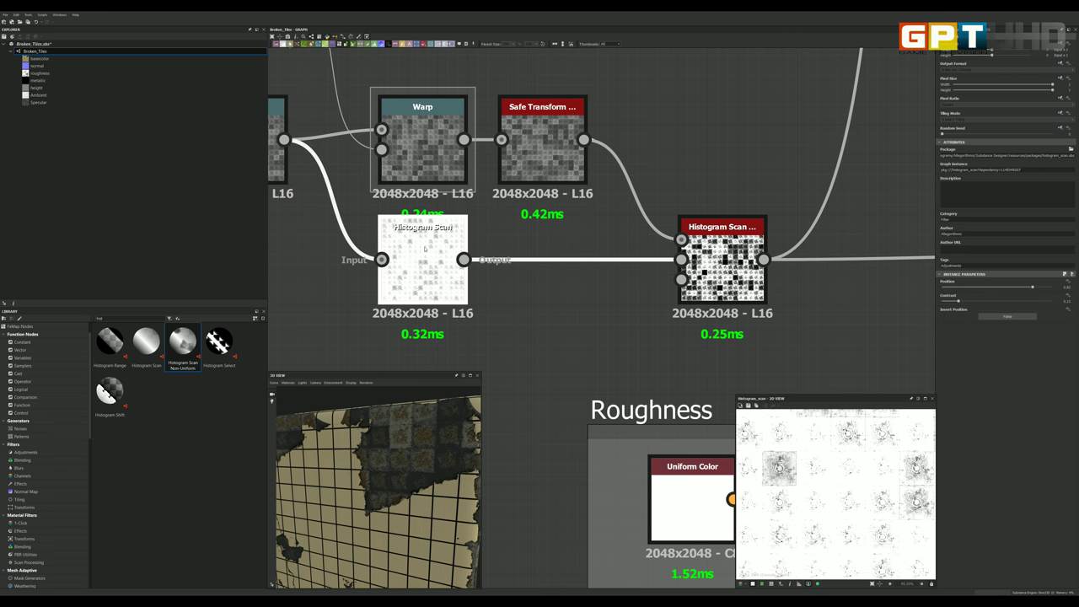
{"action": "left_click", "coordinate": [722, 253]}
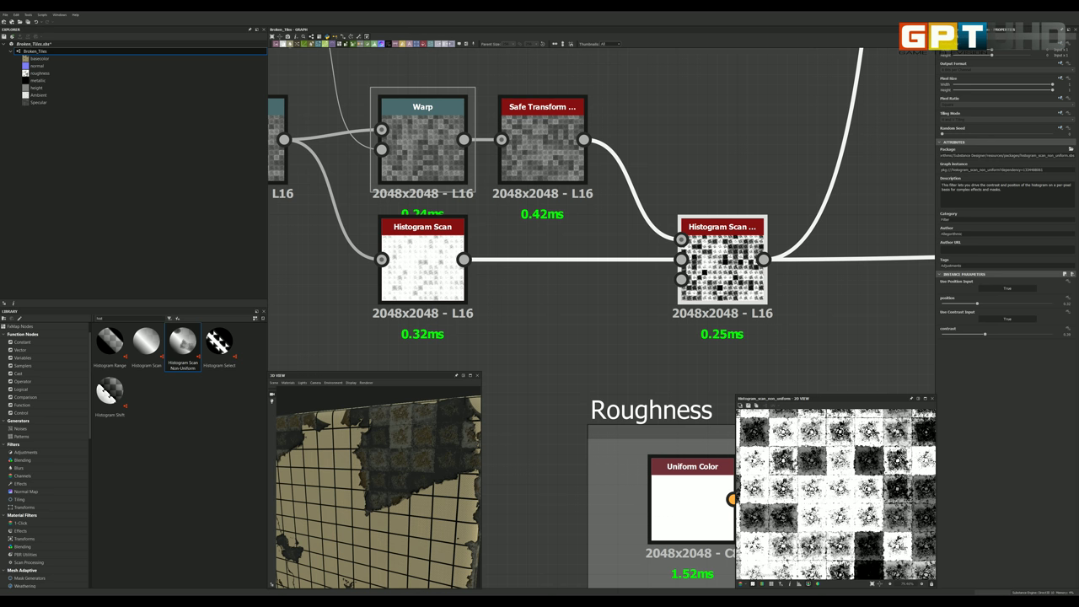
{"action": "scroll", "coordinate": [836, 494], "scroll_direction": "down", "scroll_amount": 3}
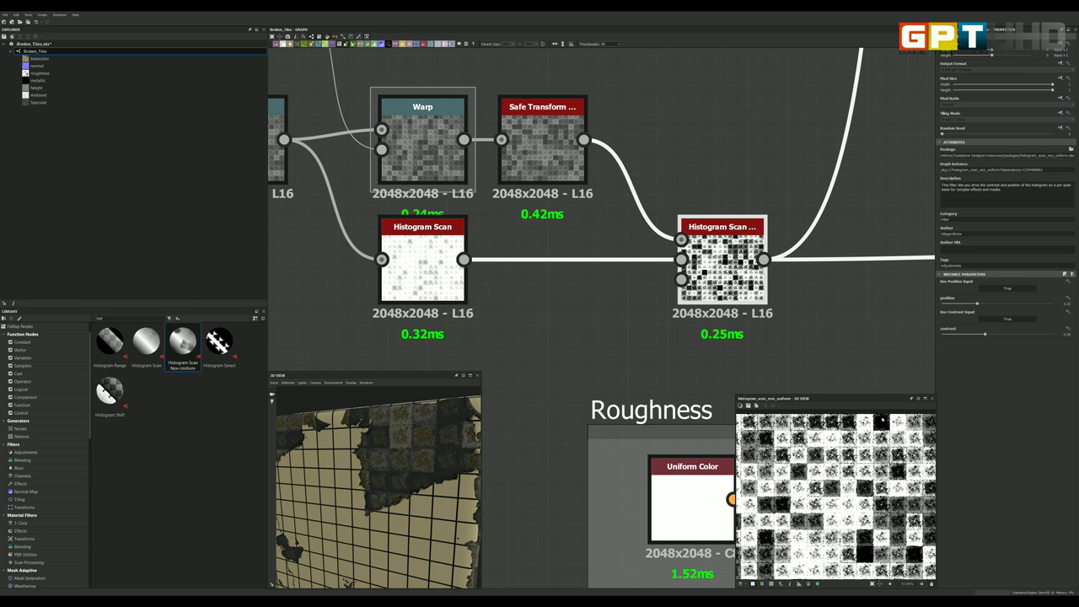
{"action": "double_click", "coordinate": [542, 143]}
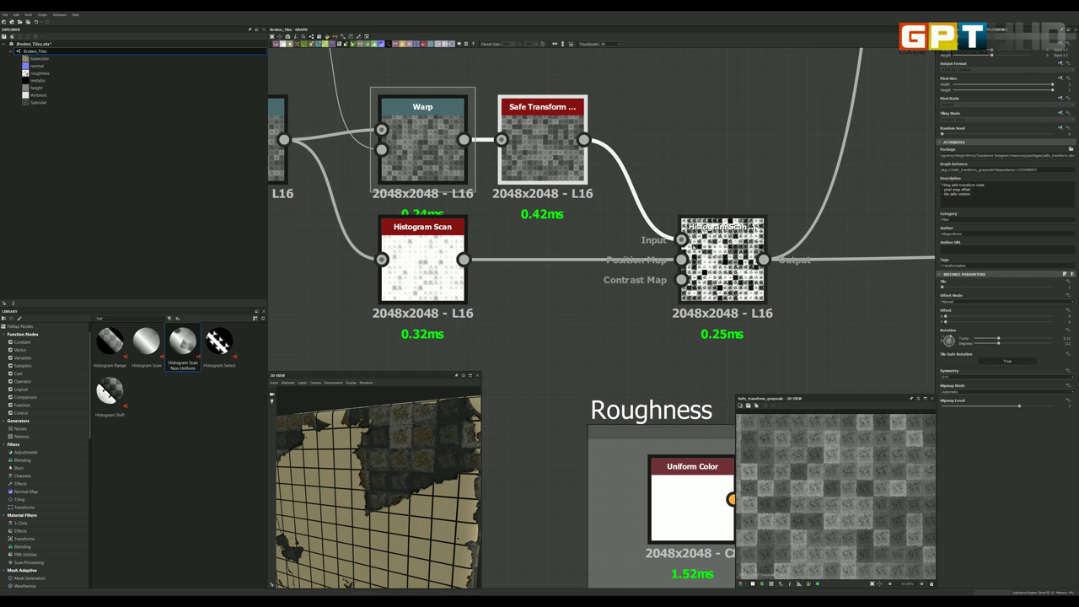
{"action": "double_click", "coordinate": [704, 248]}
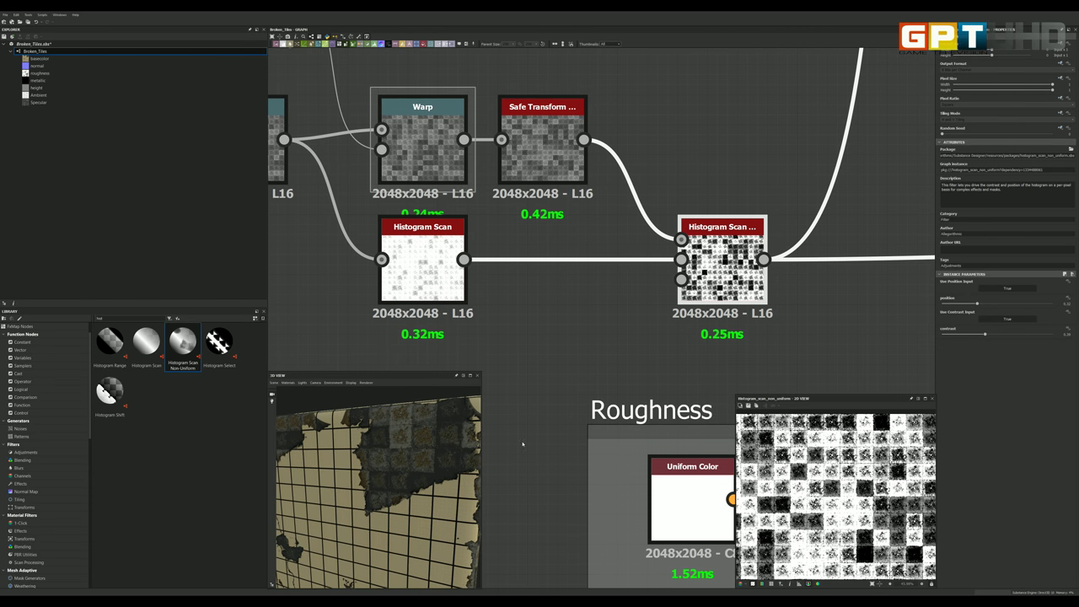
{"action": "middle_click_drag", "start_coordinate": [835, 497], "coordinate": [853, 521]}
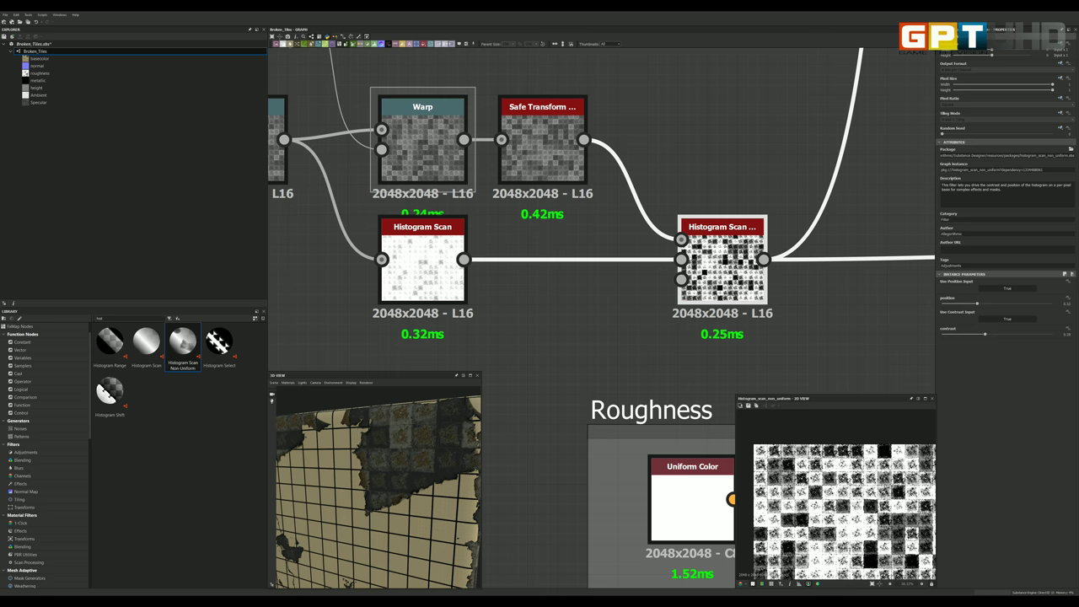
{"action": "key", "text": "f"}
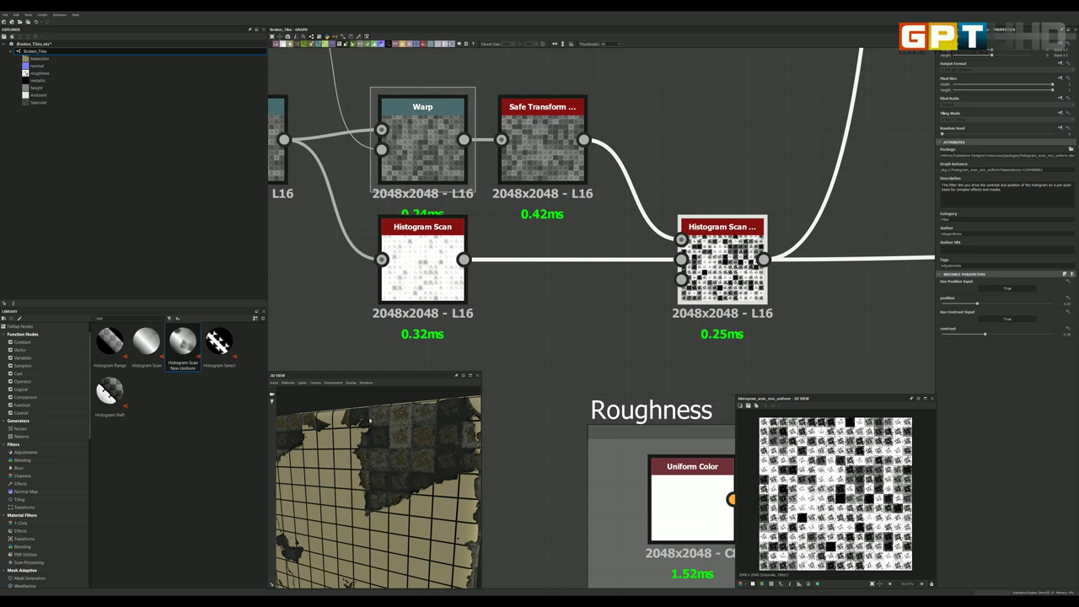
Step: Orbit the 3D tile preview and show the Blend node's output in the 2D view
{"action": "scroll", "coordinate": [835, 126], "scroll_direction": "down", "scroll_amount": 5}
{"action": "scroll", "coordinate": [835, 127], "scroll_direction": "down", "scroll_amount": 2}
{"action": "scroll", "coordinate": [861, 101], "scroll_direction": "up", "scroll_amount": 2}
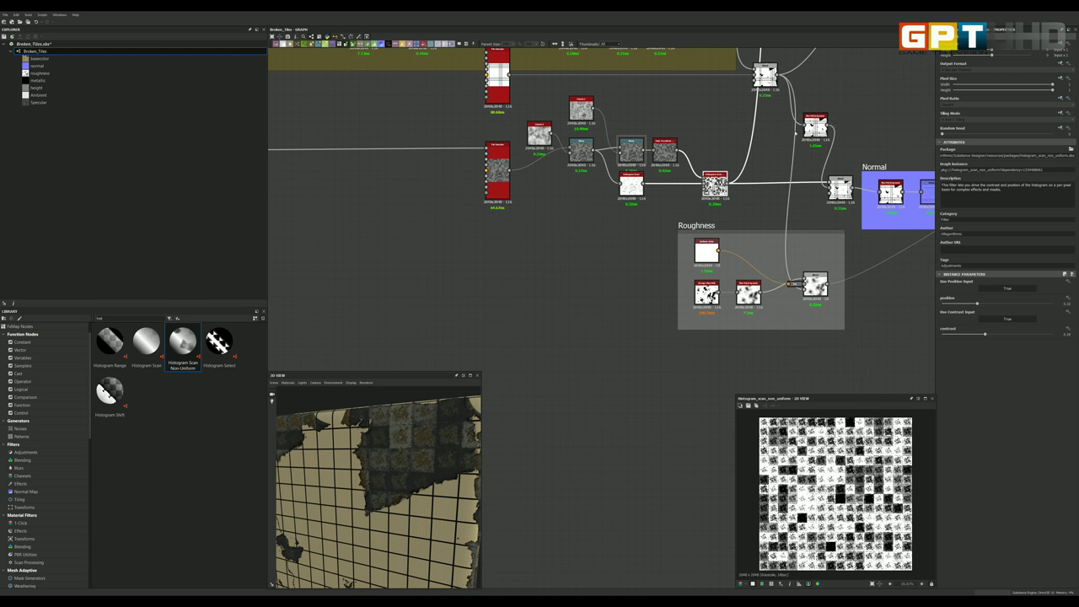
{"action": "scroll", "coordinate": [797, 122], "scroll_direction": "up", "scroll_amount": 2}
{"action": "mouse_move", "coordinate": [396, 472]}
{"action": "left_mouse_down"}
{"action": "mouse_move", "coordinate": [354, 445]}
{"action": "mouse_move", "coordinate": [363, 434]}
{"action": "left_mouse_up"}
{"action": "scroll", "coordinate": [723, 150], "scroll_direction": "down", "scroll_amount": 2}
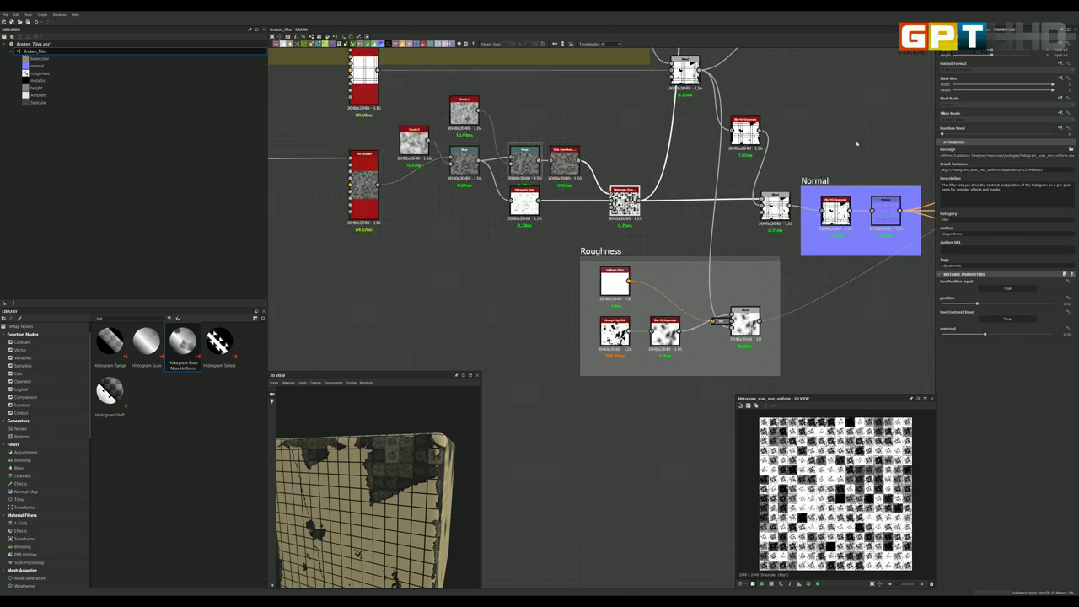
{"action": "scroll", "coordinate": [674, 203], "scroll_direction": "down", "scroll_amount": 2}
{"action": "scroll", "coordinate": [639, 253], "scroll_direction": "up", "scroll_amount": 1}
{"action": "scroll", "coordinate": [639, 253], "scroll_direction": "down", "scroll_amount": 2}
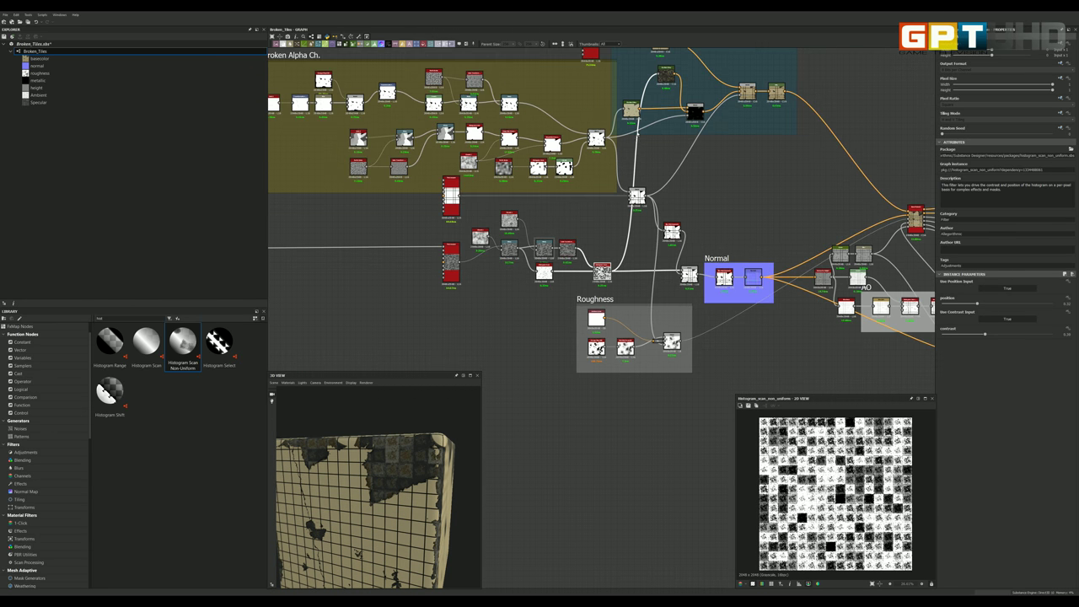
{"action": "scroll", "coordinate": [643, 259], "scroll_direction": "up", "scroll_amount": 3}
{"action": "scroll", "coordinate": [589, 253], "scroll_direction": "down", "scroll_amount": 2}
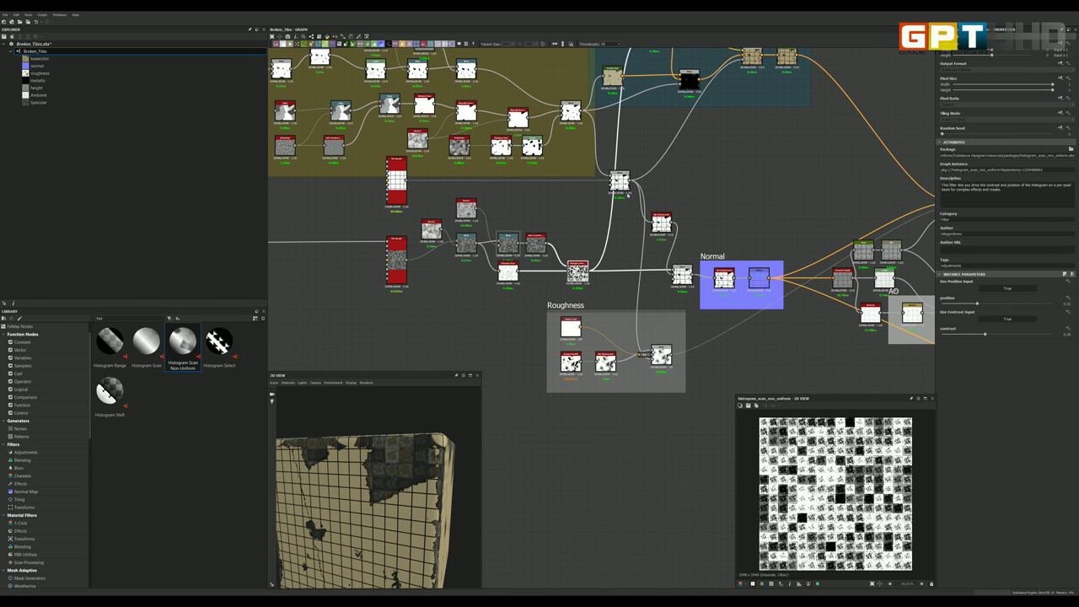
{"action": "scroll", "coordinate": [627, 195], "scroll_direction": "up", "scroll_amount": 2}
{"action": "scroll", "coordinate": [624, 194], "scroll_direction": "down", "scroll_amount": 2}
{"action": "scroll", "coordinate": [632, 194], "scroll_direction": "up", "scroll_amount": 2}
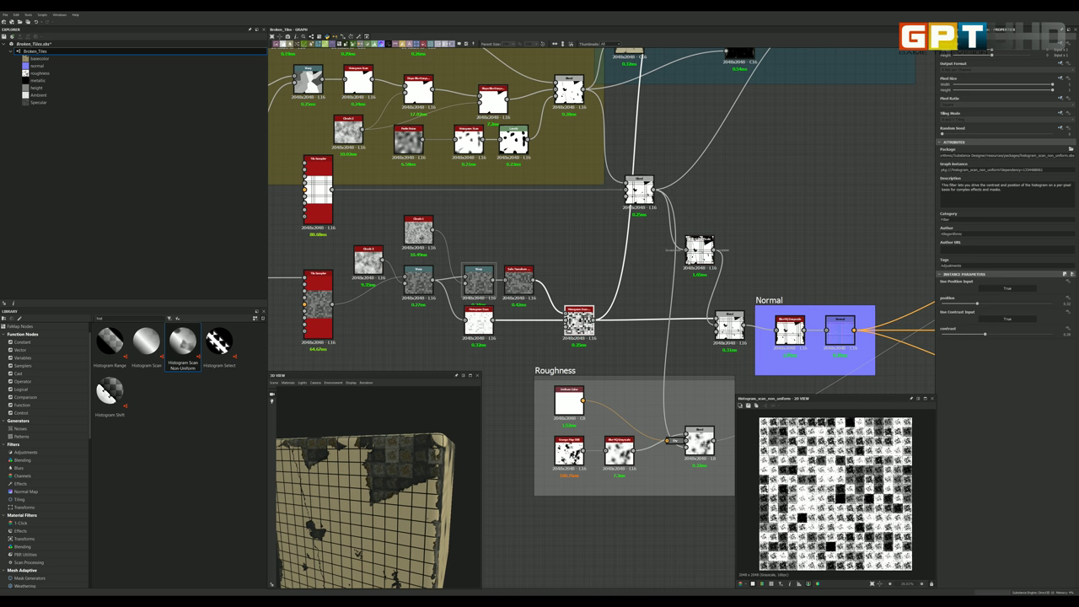
{"action": "scroll", "coordinate": [687, 270], "scroll_direction": "up", "scroll_amount": 2}
{"action": "double_click", "coordinate": [618, 160]}
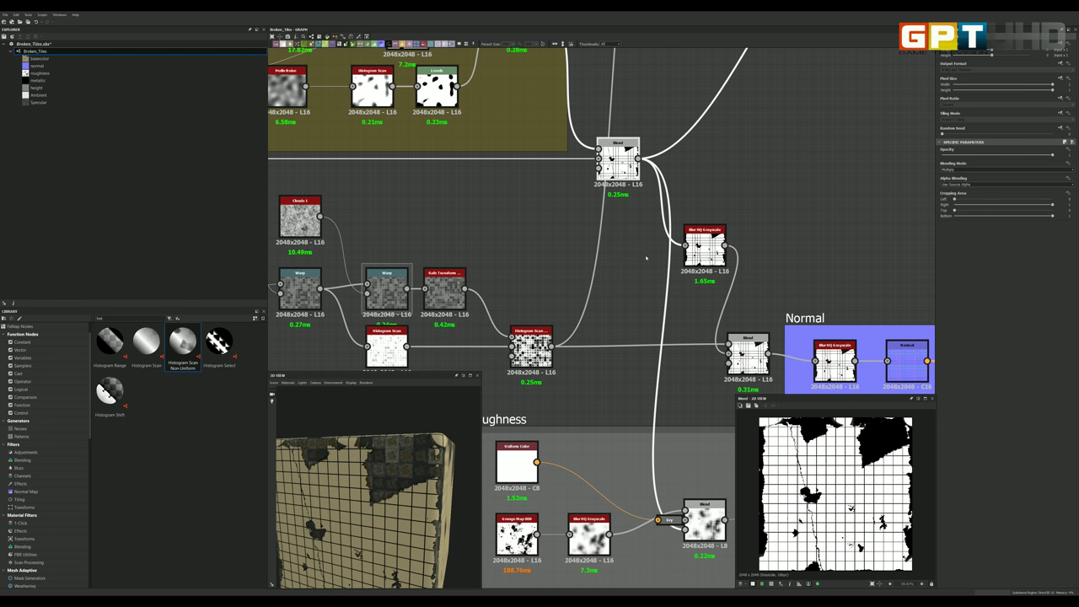
{"action": "scroll", "coordinate": [644, 250], "scroll_direction": "down", "scroll_amount": 4}
{"action": "scroll", "coordinate": [582, 203], "scroll_direction": "up", "scroll_amount": 3}
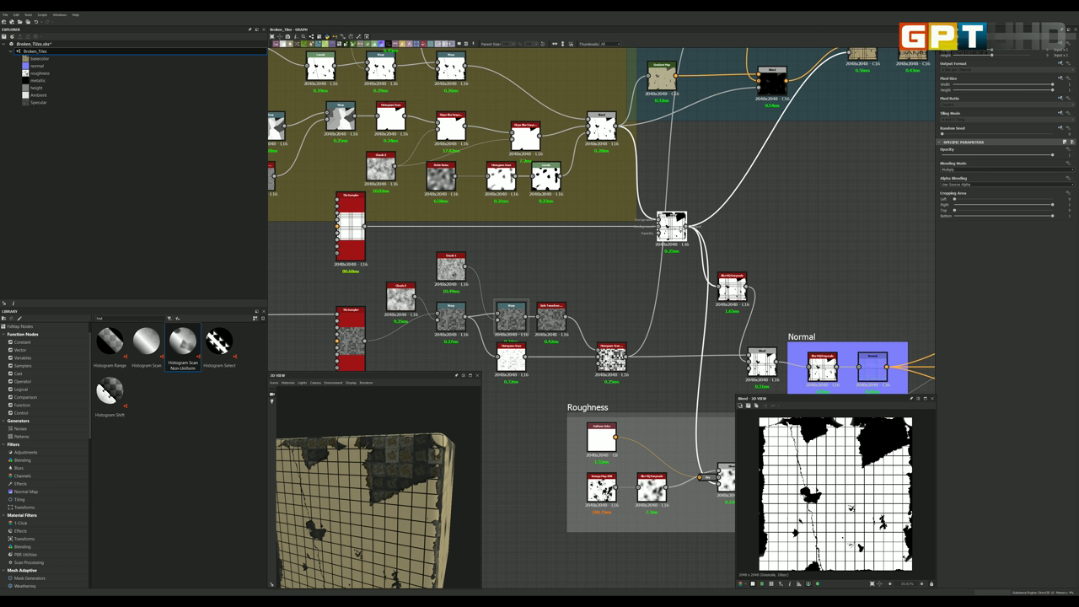
Step: Frame the graph and select the Blur HQ Grayscale node ahead of the Normal blend
{"action": "scroll", "coordinate": [670, 226], "scroll_direction": "up", "scroll_amount": 2}
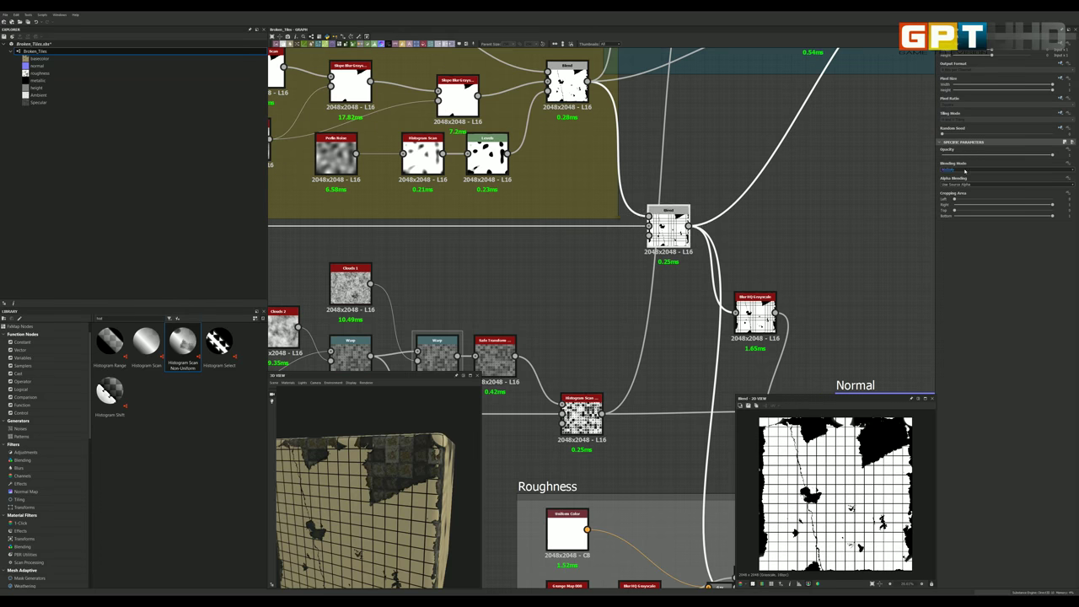
{"action": "key", "text": "f"}
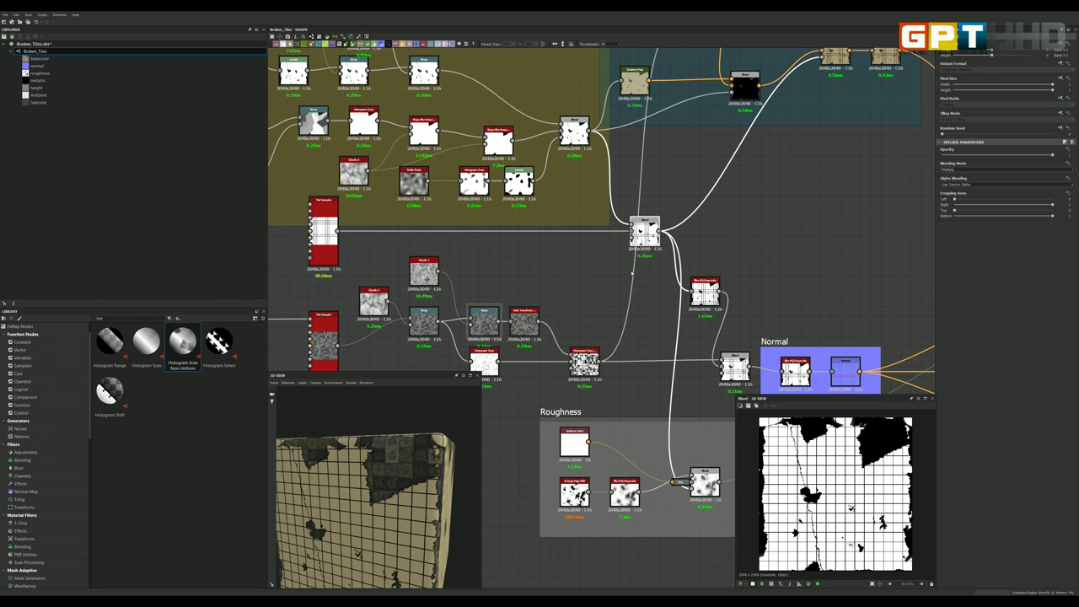
{"action": "scroll", "coordinate": [681, 259], "scroll_direction": "up", "scroll_amount": 4}
{"action": "scroll", "coordinate": [681, 259], "scroll_direction": "up", "scroll_amount": 1}
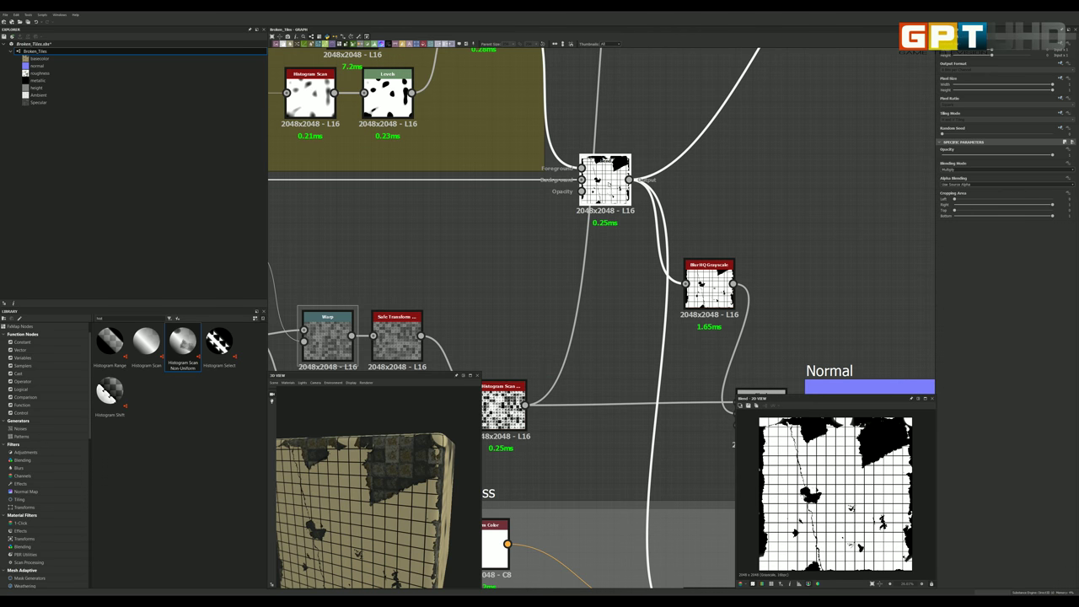
{"action": "scroll", "coordinate": [608, 180], "scroll_direction": "down", "scroll_amount": 1}
{"action": "scroll", "coordinate": [607, 181], "scroll_direction": "down", "scroll_amount": 1}
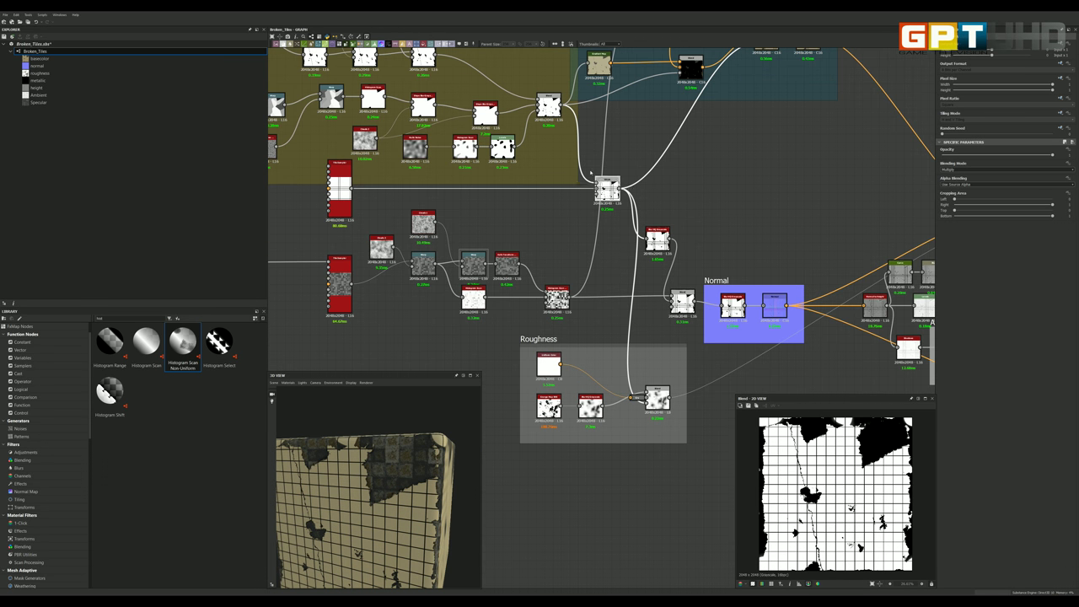
{"action": "scroll", "coordinate": [604, 180], "scroll_direction": "down", "scroll_amount": 1}
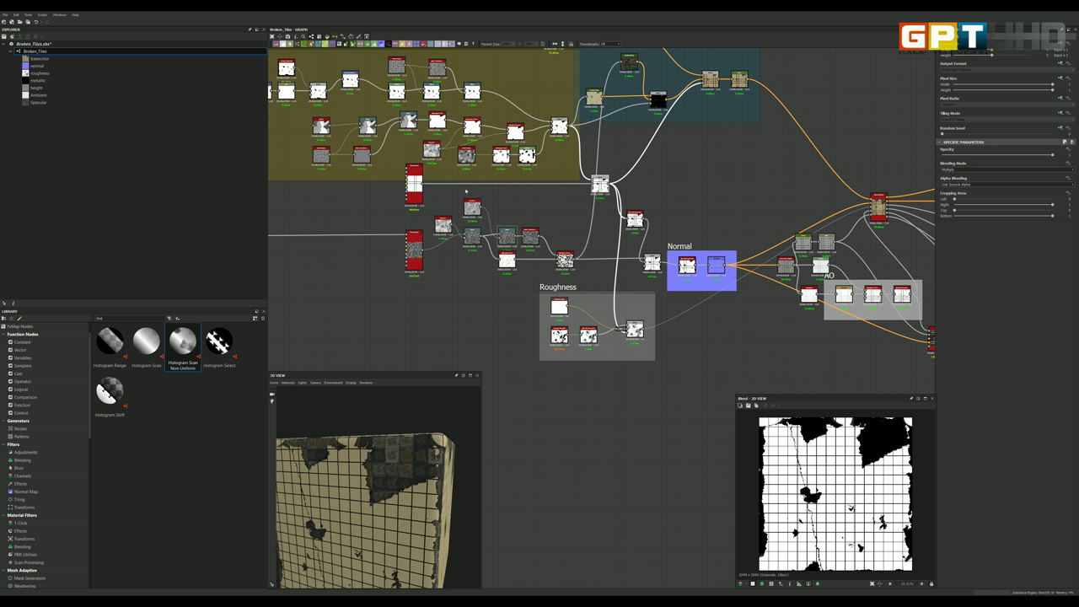
{"action": "scroll", "coordinate": [638, 206], "scroll_direction": "up", "scroll_amount": 2}
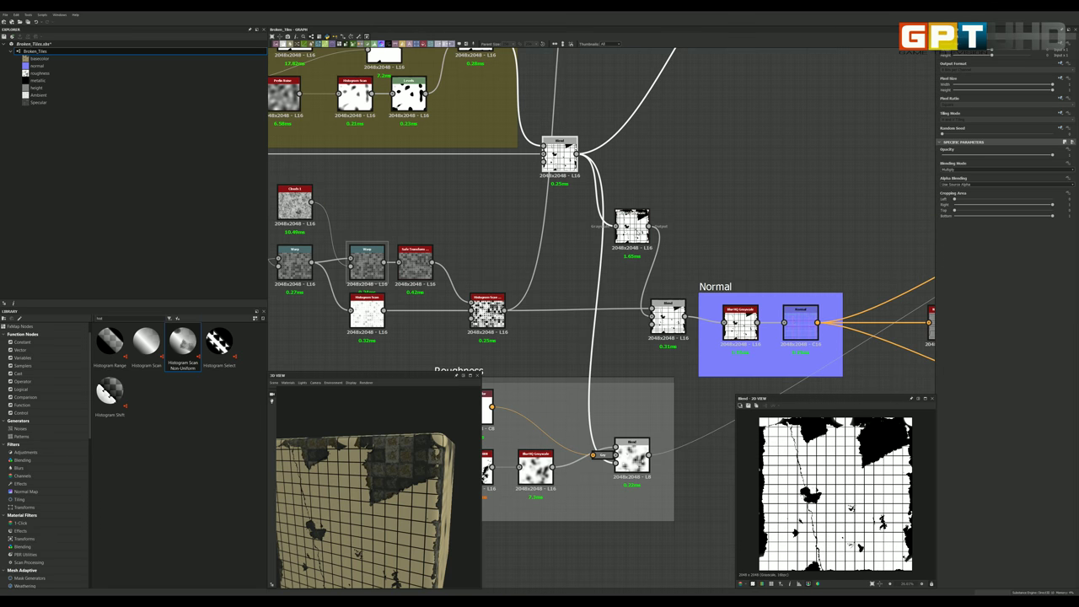
{"action": "scroll", "coordinate": [634, 215], "scroll_direction": "up", "scroll_amount": 2}
{"action": "scroll", "coordinate": [630, 224], "scroll_direction": "up", "scroll_amount": 1}
{"action": "left_click", "coordinate": [629, 228]}
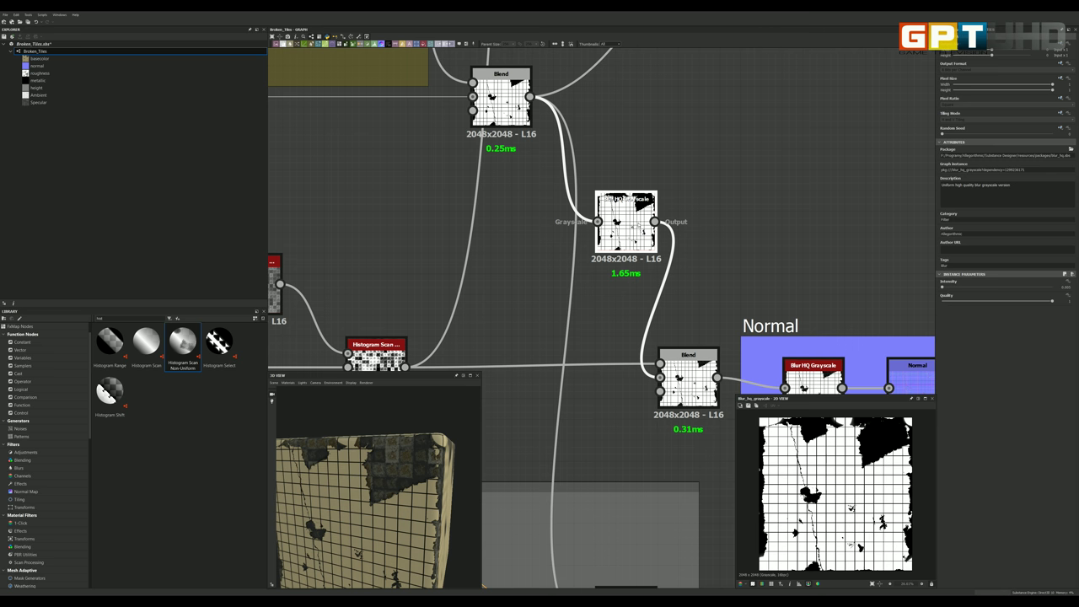
Step: Nudge the Blur HQ Grayscale Intensity slightly higher and orbit the 3D preview
{"action": "scroll", "coordinate": [703, 244], "scroll_direction": "down", "scroll_amount": 1}
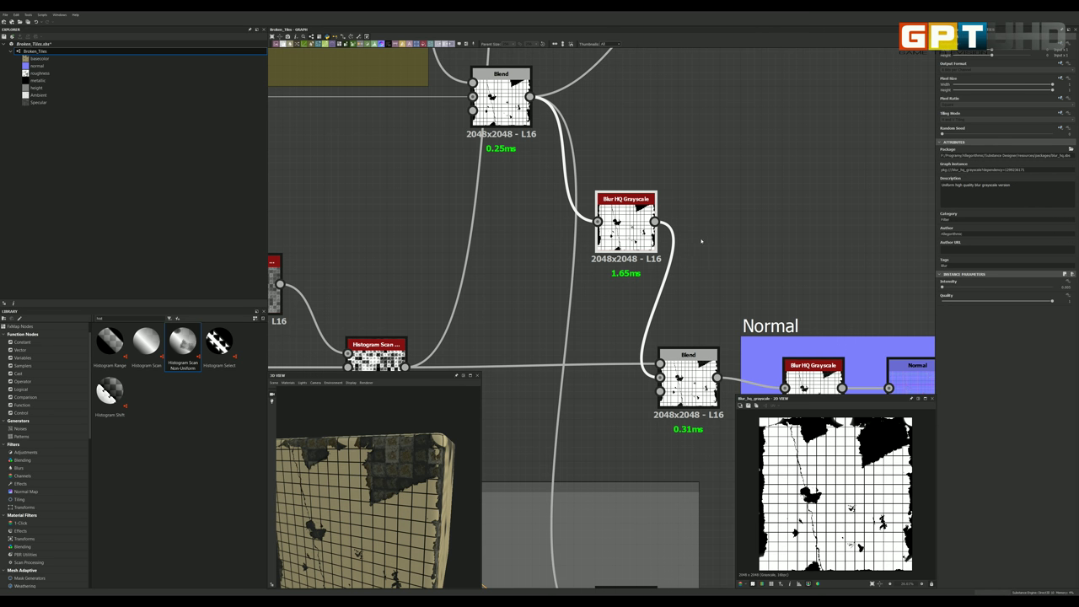
{"action": "scroll", "coordinate": [702, 244], "scroll_direction": "down", "scroll_amount": 2}
{"action": "scroll", "coordinate": [687, 300], "scroll_direction": "up", "scroll_amount": 2}
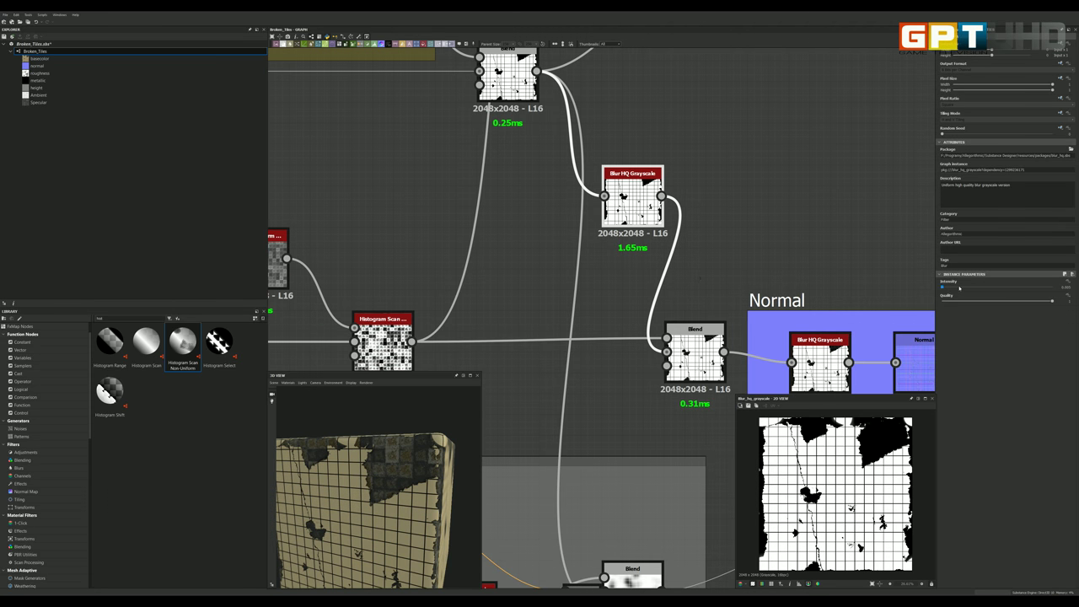
{"action": "scroll", "coordinate": [831, 463], "scroll_direction": "up", "scroll_amount": 2}
{"action": "scroll", "coordinate": [831, 463], "scroll_direction": "up", "scroll_amount": 2}
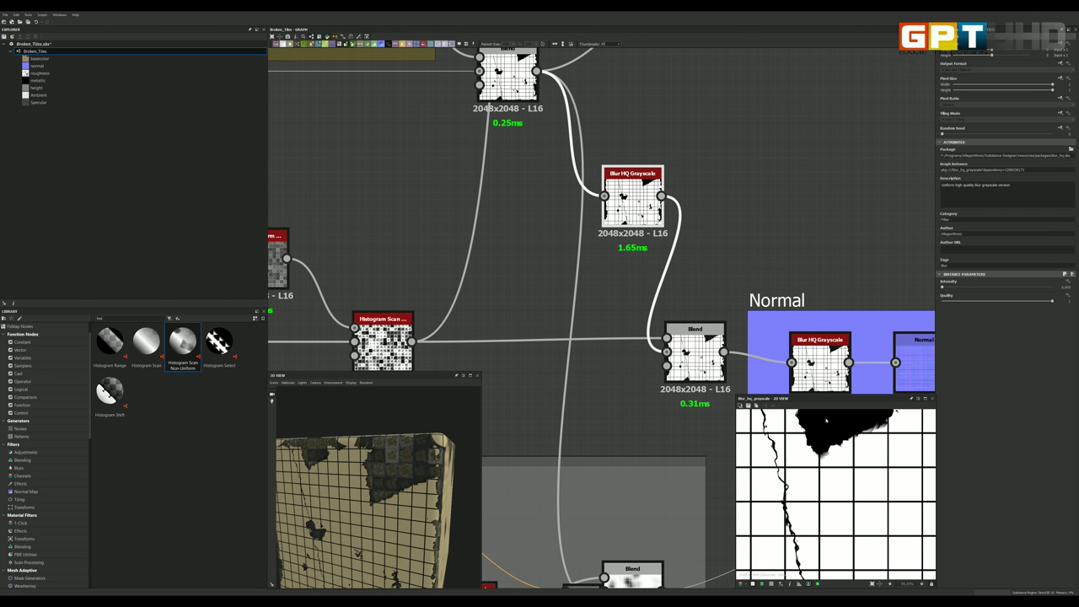
{"action": "scroll", "coordinate": [831, 464], "scroll_direction": "up", "scroll_amount": 2}
{"action": "scroll", "coordinate": [831, 464], "scroll_direction": "up", "scroll_amount": 2}
{"action": "scroll", "coordinate": [831, 463], "scroll_direction": "up", "scroll_amount": 1}
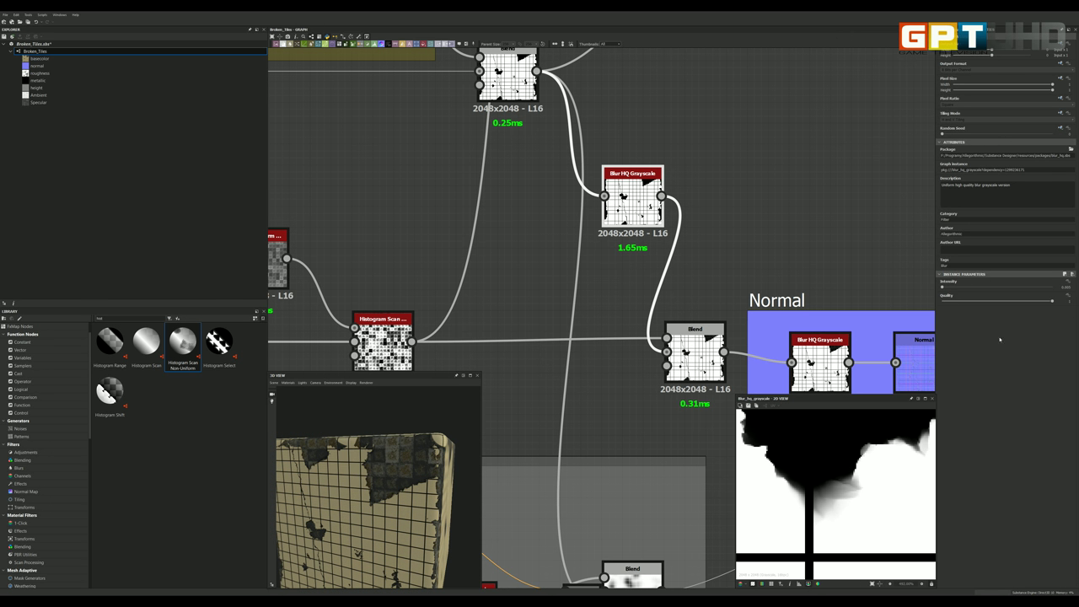
{"action": "left_click_drag", "start_coordinate": [1066, 287], "coordinate": [1071, 291]}
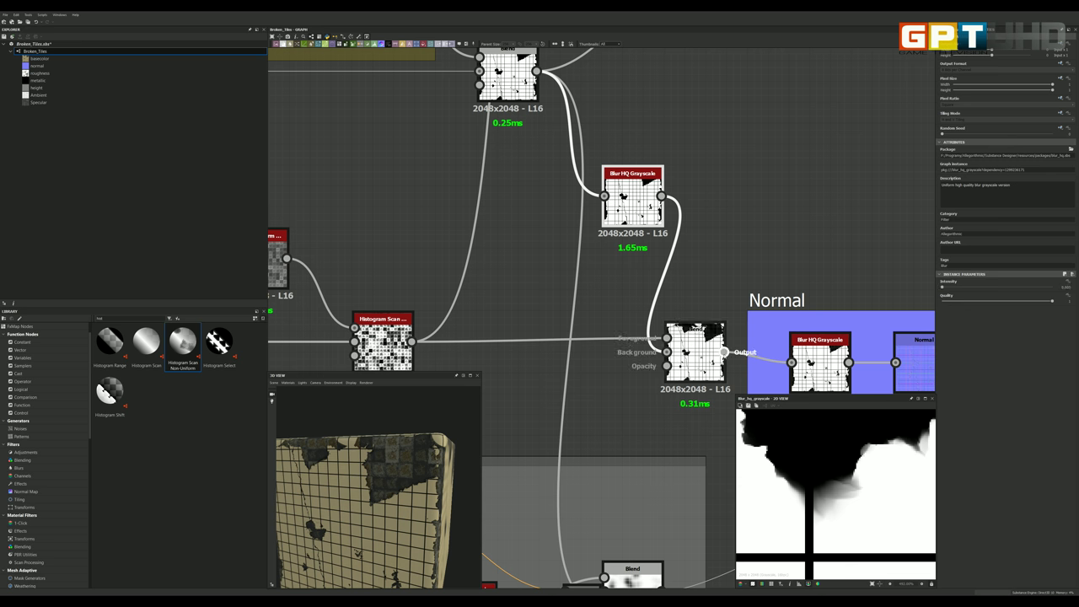
{"action": "scroll", "coordinate": [626, 305], "scroll_direction": "down", "scroll_amount": 3}
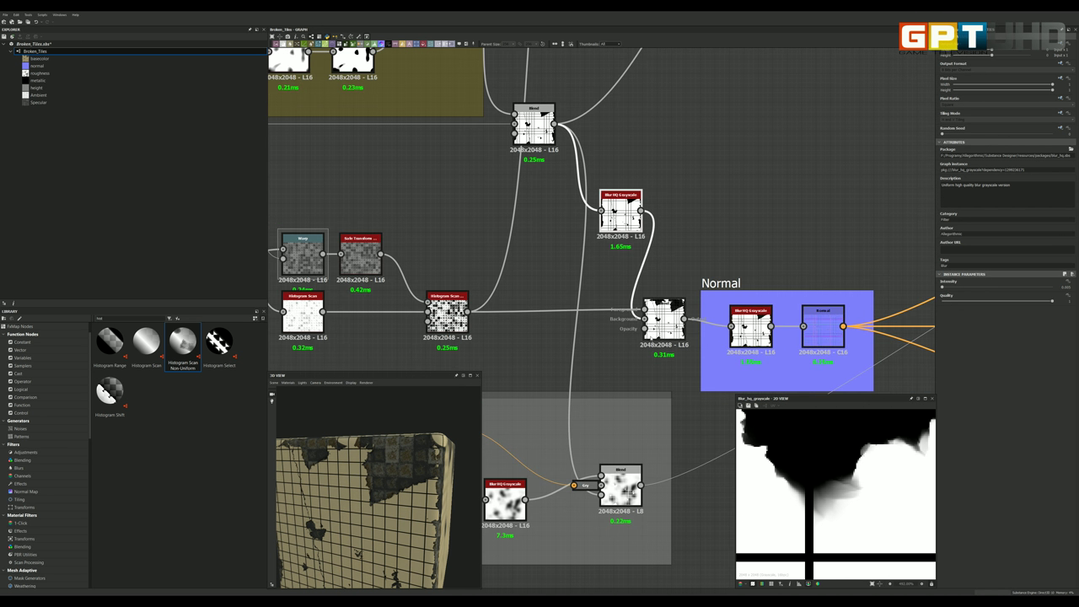
{"action": "scroll", "coordinate": [653, 335], "scroll_direction": "up", "scroll_amount": 1}
{"action": "scroll", "coordinate": [655, 334], "scroll_direction": "up", "scroll_amount": 1}
{"action": "scroll", "coordinate": [594, 337], "scroll_direction": "down", "scroll_amount": 1}
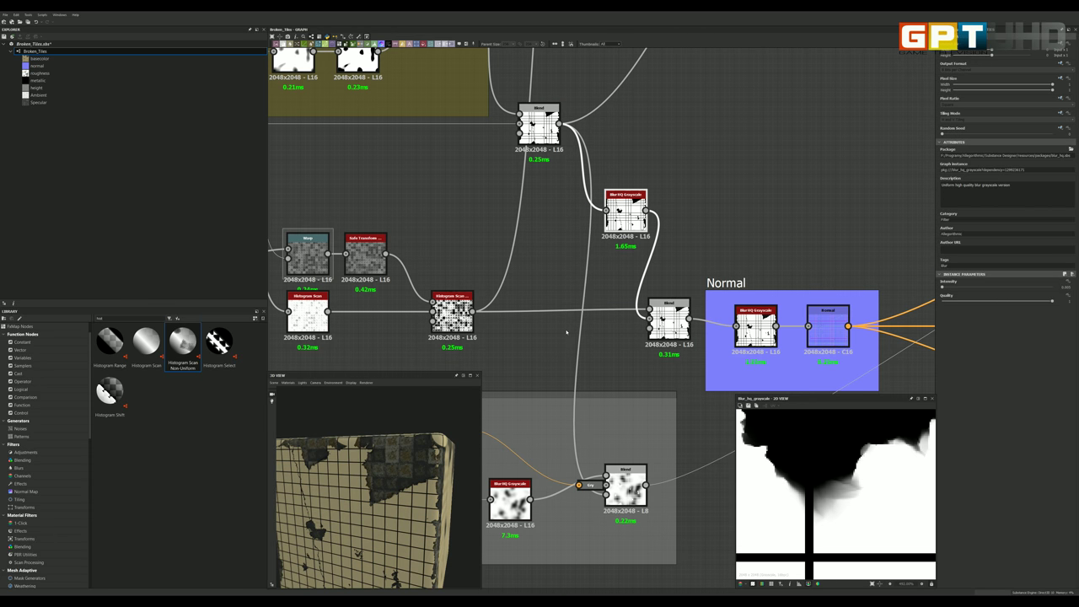
{"action": "scroll", "coordinate": [548, 312], "scroll_direction": "down", "scroll_amount": 1}
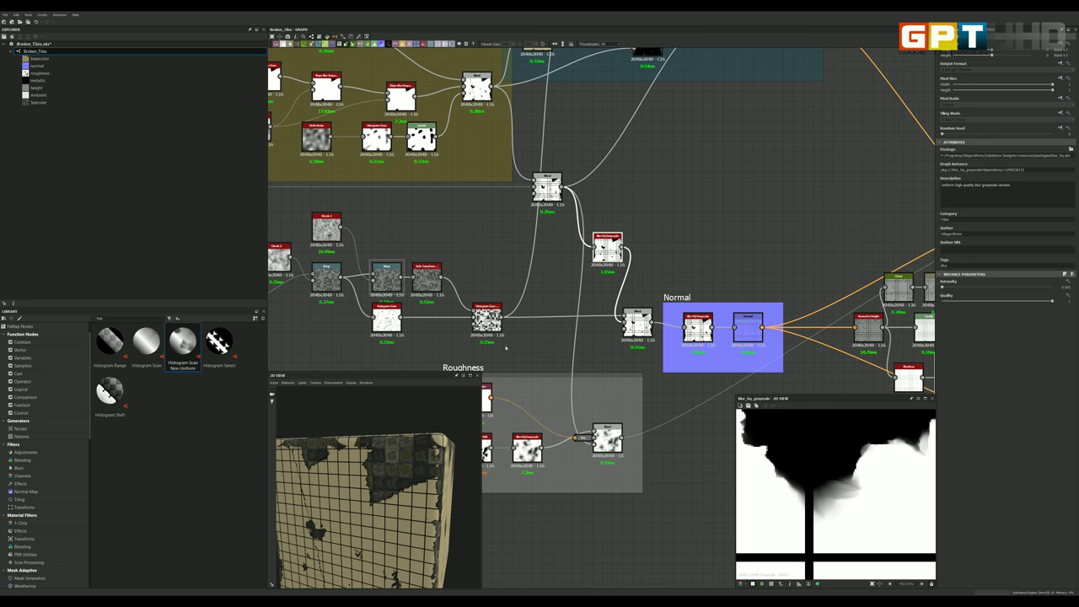
{"action": "left_click_drag", "start_coordinate": [424, 461], "coordinate": [396, 472]}
{"action": "scroll", "coordinate": [644, 327], "scroll_direction": "up", "scroll_amount": 2}
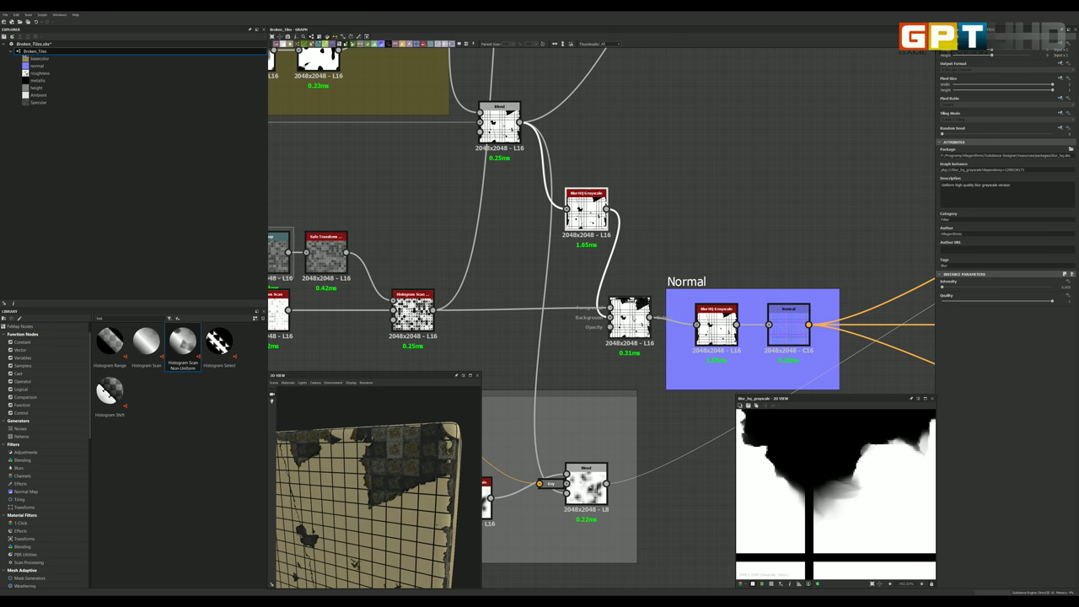
{"action": "scroll", "coordinate": [643, 327], "scroll_direction": "up", "scroll_amount": 1}
Step: Preview the Blend feeding the Normal frame and switch it to a different Blending Mode
{"action": "double_click", "coordinate": [641, 325]}
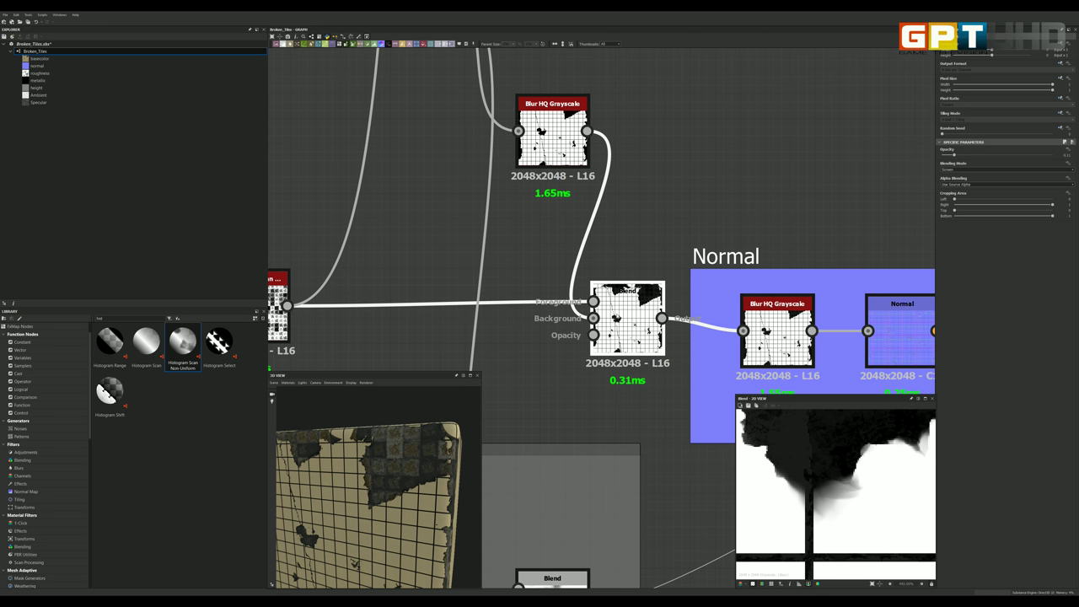
{"action": "scroll", "coordinate": [686, 343], "scroll_direction": "down", "scroll_amount": 3}
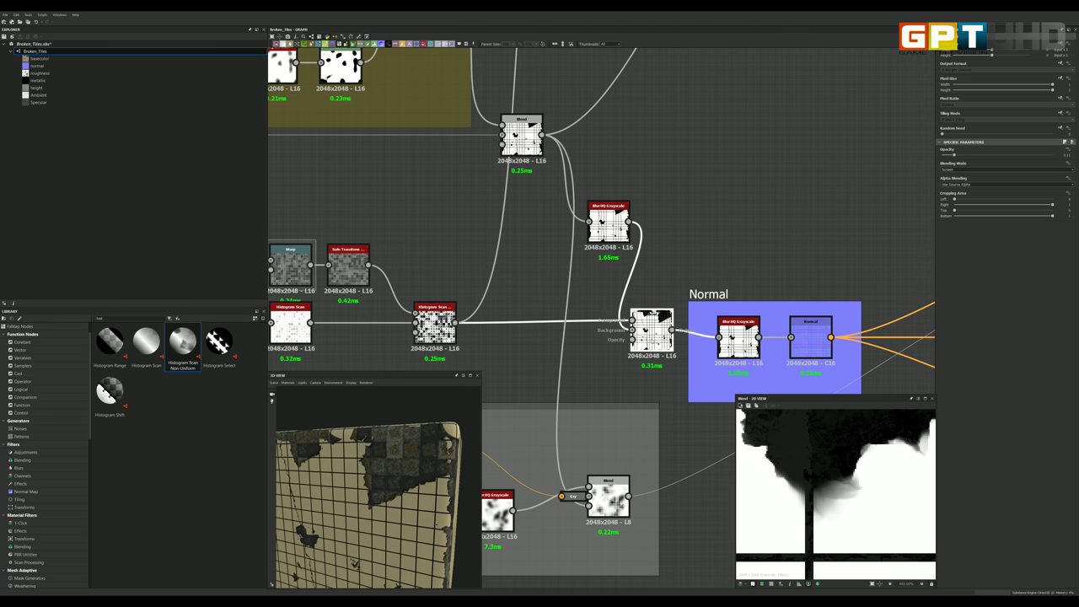
{"action": "scroll", "coordinate": [648, 327], "scroll_direction": "up", "scroll_amount": 2}
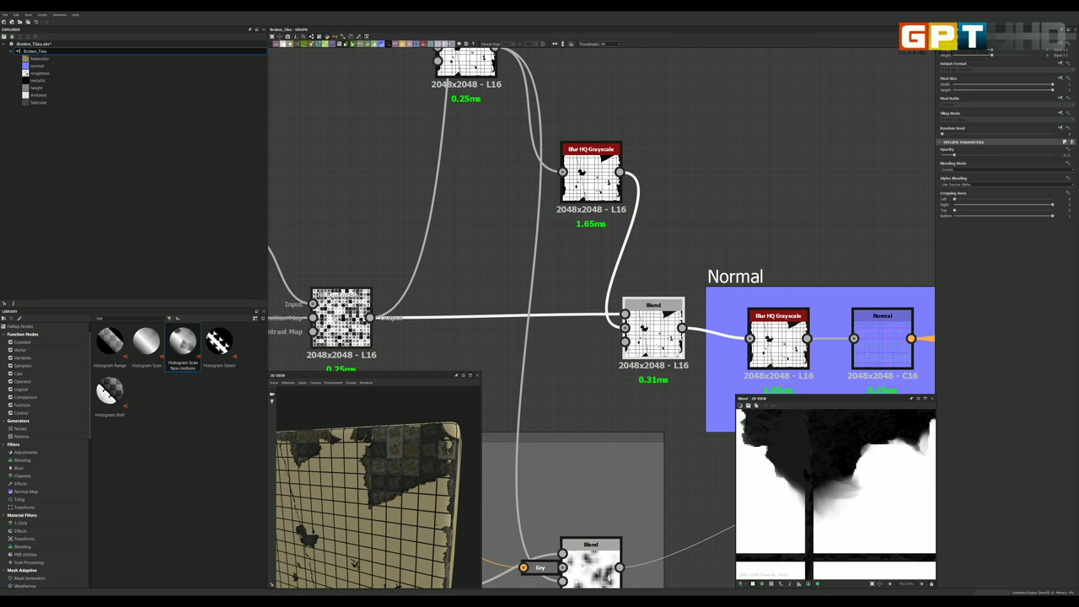
{"action": "scroll", "coordinate": [834, 494], "scroll_direction": "down", "scroll_amount": 3}
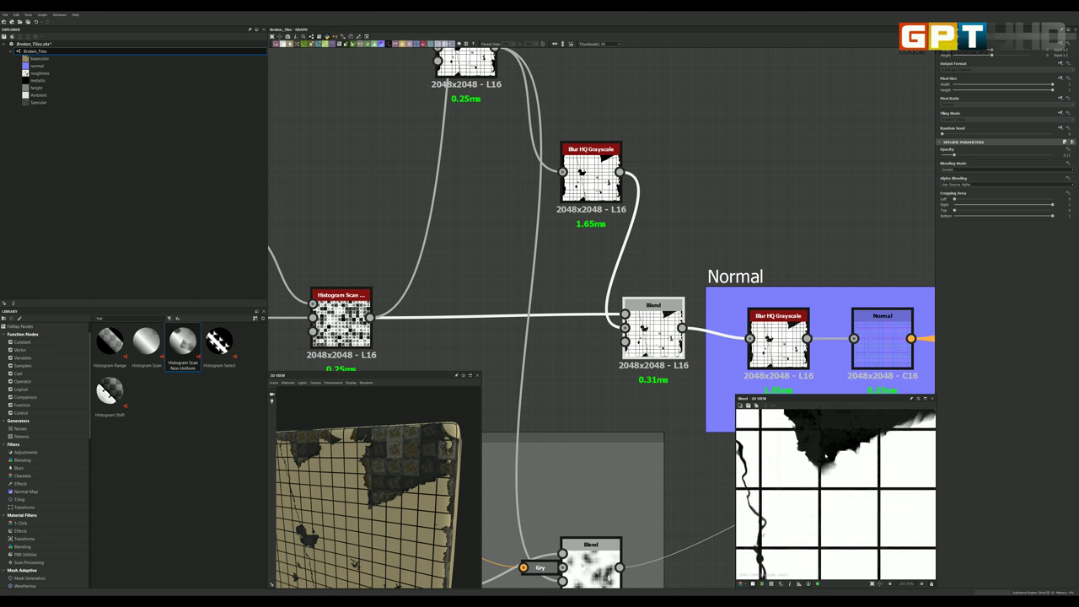
{"action": "scroll", "coordinate": [835, 494], "scroll_direction": "down", "scroll_amount": 3}
{"action": "scroll", "coordinate": [825, 452], "scroll_direction": "up", "scroll_amount": 2}
{"action": "scroll", "coordinate": [823, 436], "scroll_direction": "up", "scroll_amount": 1}
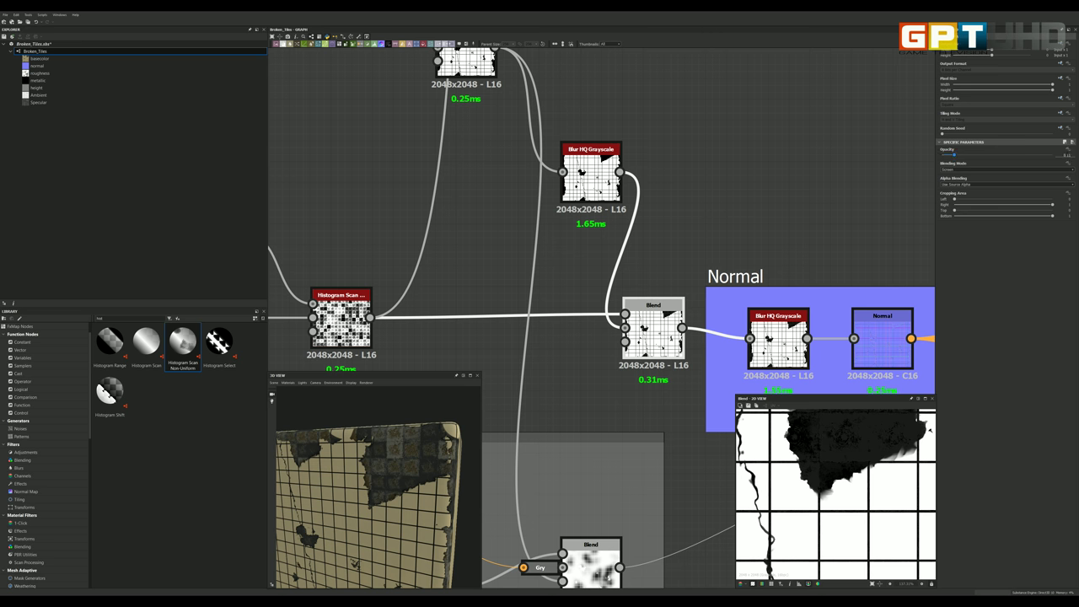
{"action": "scroll", "coordinate": [815, 451], "scroll_direction": "down", "scroll_amount": 4}
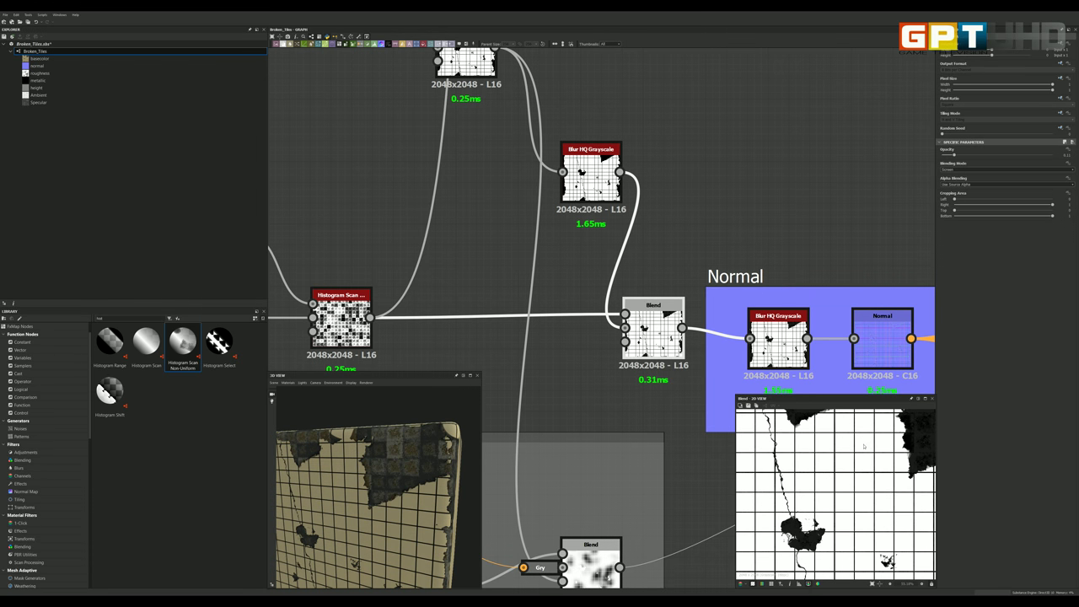
{"action": "left_click", "coordinate": [654, 333]}
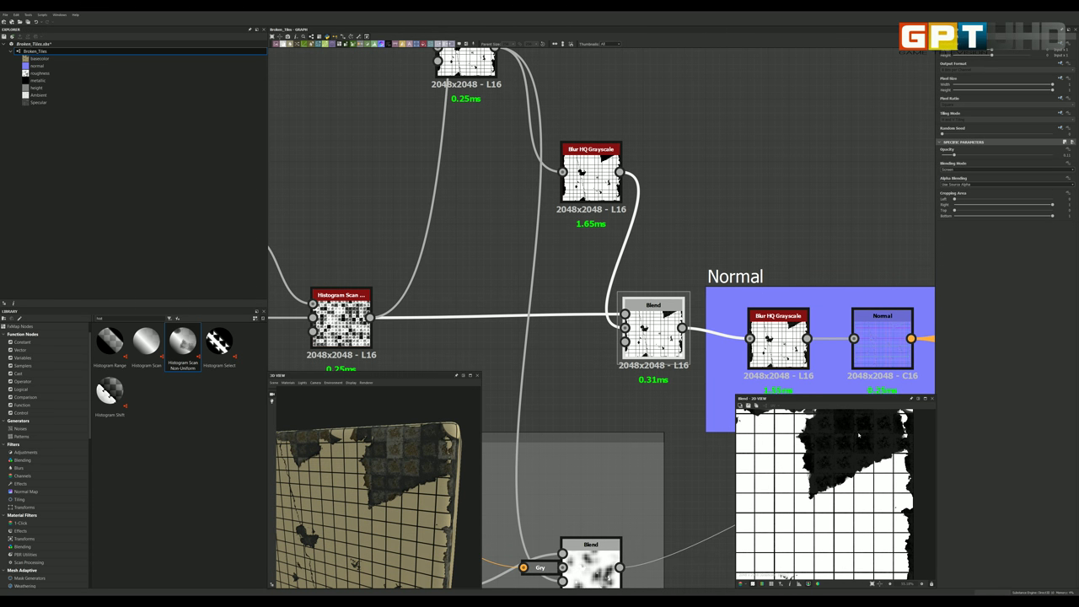
{"action": "scroll", "coordinate": [858, 435], "scroll_direction": "up", "scroll_amount": 1}
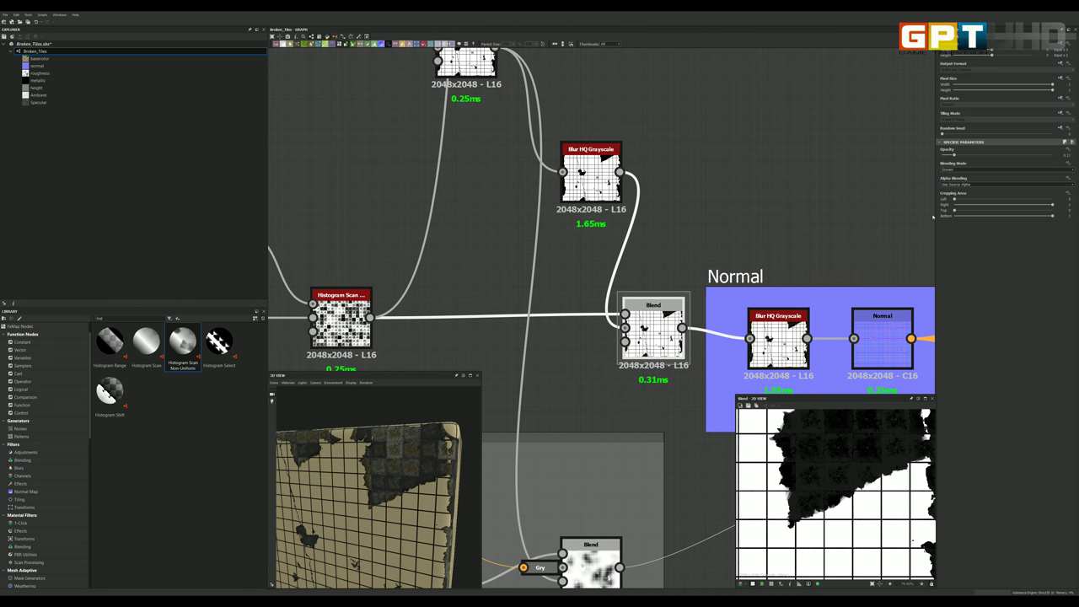
{"action": "left_click", "coordinate": [957, 171]}
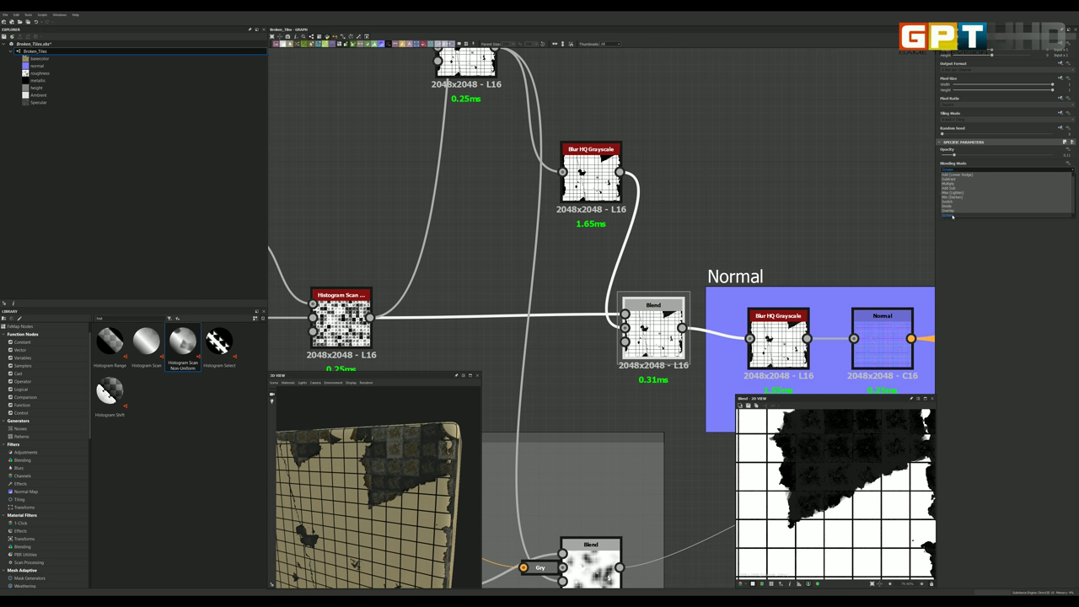
{"action": "left_click", "coordinate": [953, 215]}
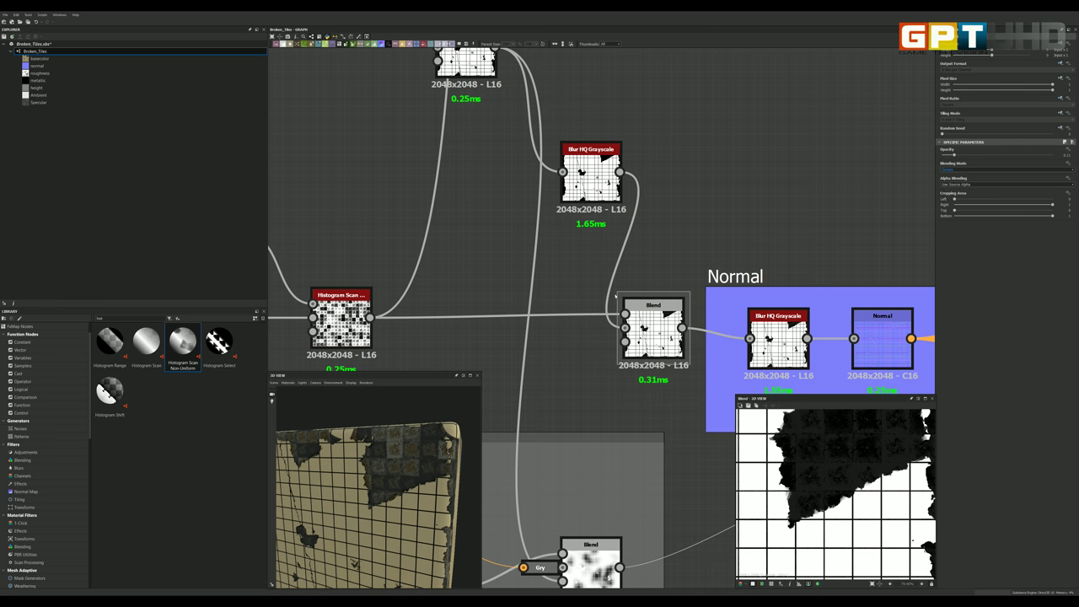
{"action": "scroll", "coordinate": [615, 295], "scroll_direction": "down", "scroll_amount": 3}
{"action": "scroll", "coordinate": [615, 295], "scroll_direction": "down", "scroll_amount": 2}
{"action": "scroll", "coordinate": [615, 295], "scroll_direction": "up", "scroll_amount": 2}
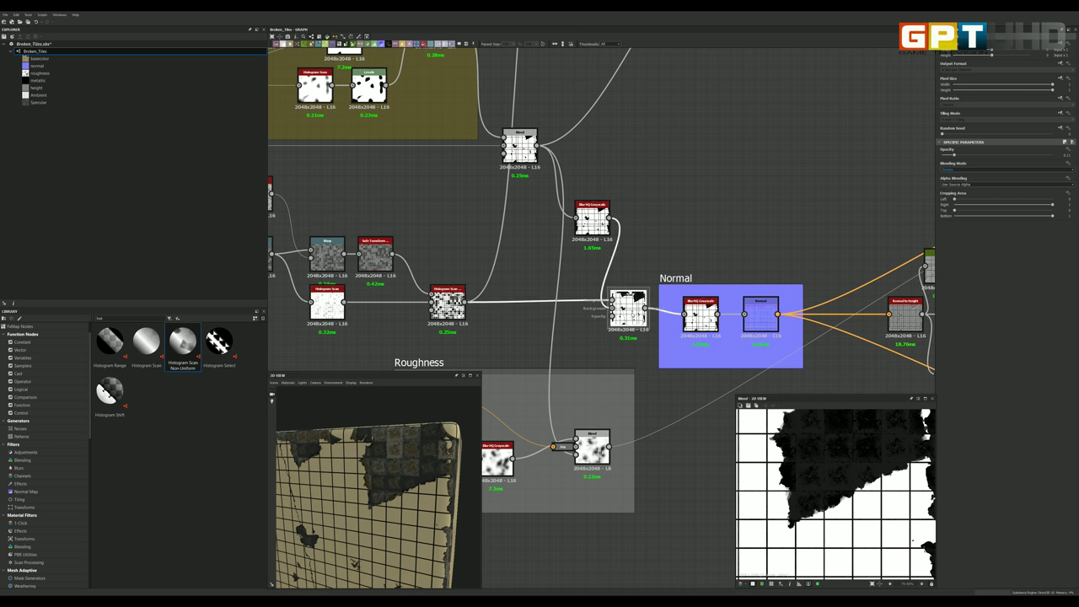
Step: Zoom into the Normal frame and select its Blur HQ Grayscale node to view output and settings
{"action": "scroll", "coordinate": [793, 460], "scroll_direction": "down", "scroll_amount": 2}
{"action": "scroll", "coordinate": [792, 460], "scroll_direction": "down", "scroll_amount": 2}
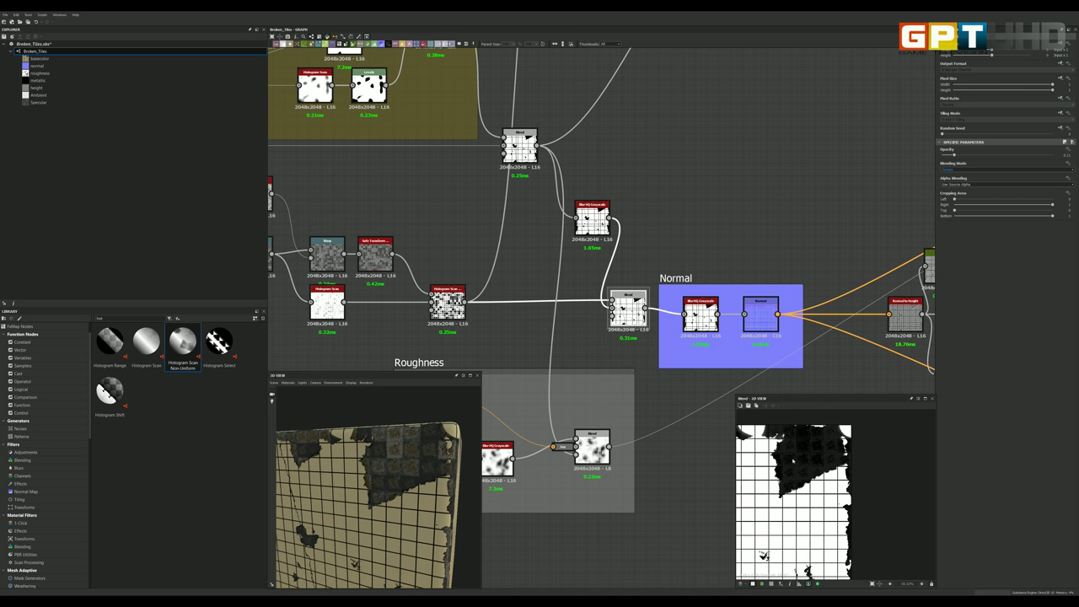
{"action": "scroll", "coordinate": [793, 460], "scroll_direction": "up", "scroll_amount": 2}
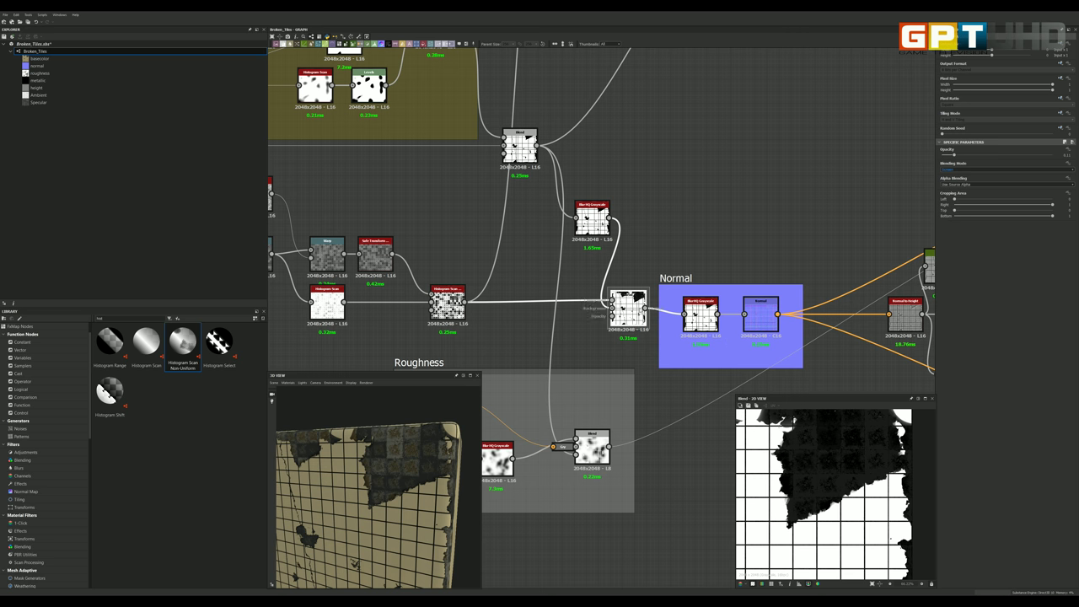
{"action": "scroll", "coordinate": [714, 318], "scroll_direction": "up", "scroll_amount": 1}
{"action": "scroll", "coordinate": [714, 318], "scroll_direction": "up", "scroll_amount": 1}
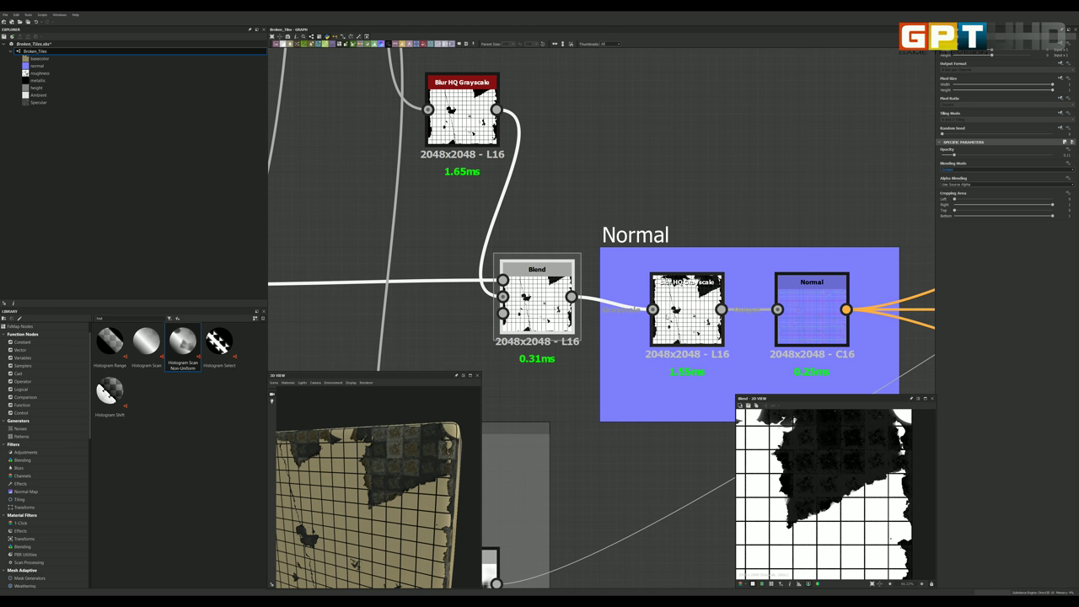
{"action": "scroll", "coordinate": [683, 306], "scroll_direction": "up", "scroll_amount": 1}
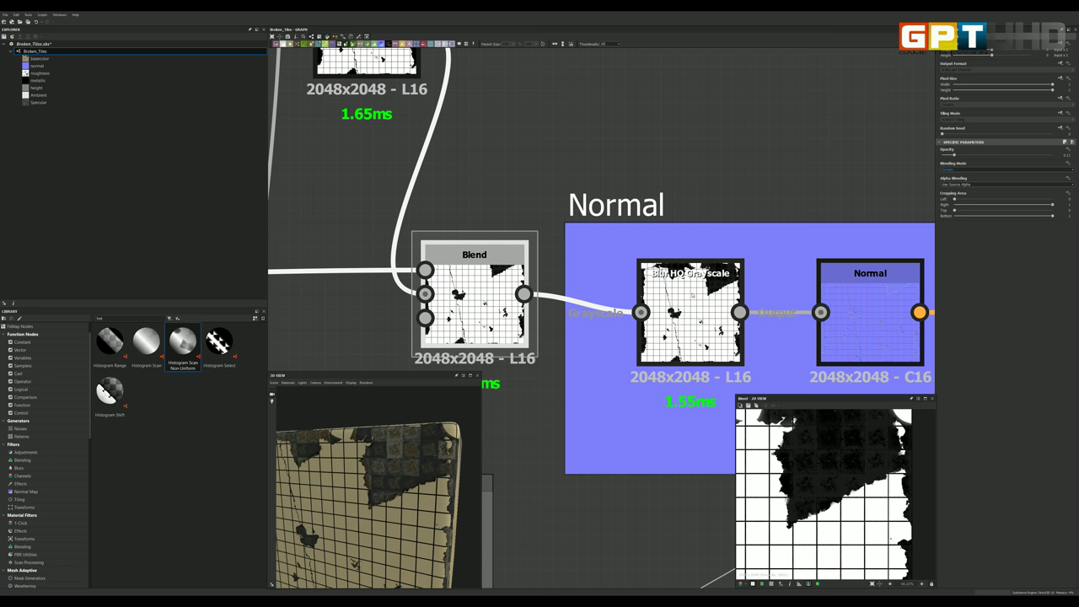
{"action": "left_click", "coordinate": [693, 294]}
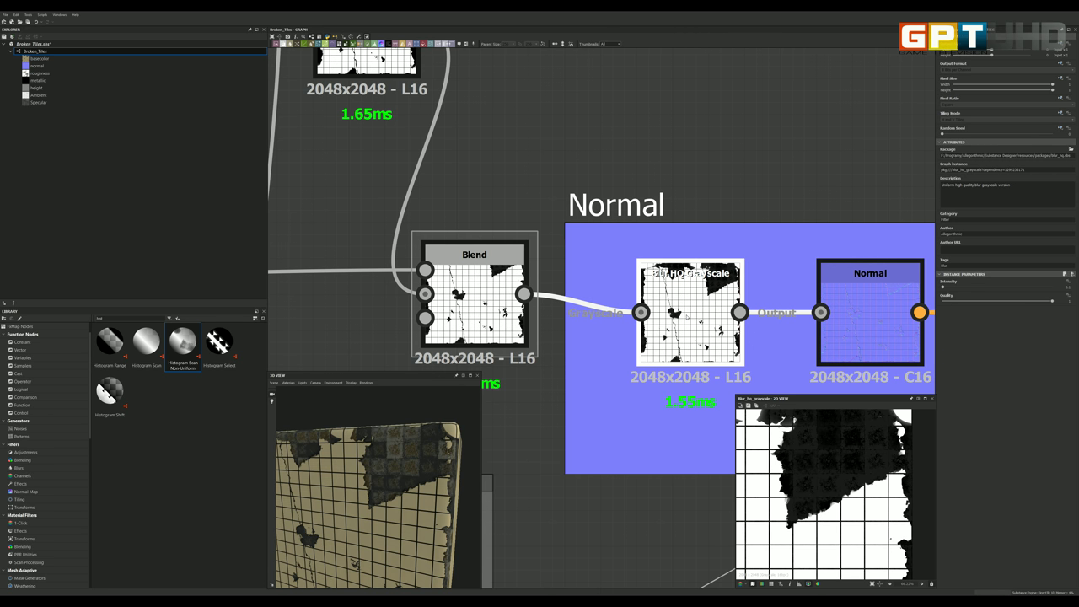
{"action": "scroll", "coordinate": [690, 312], "scroll_direction": "down", "scroll_amount": 2}
{"action": "scroll", "coordinate": [759, 312], "scroll_direction": "up", "scroll_amount": 2}
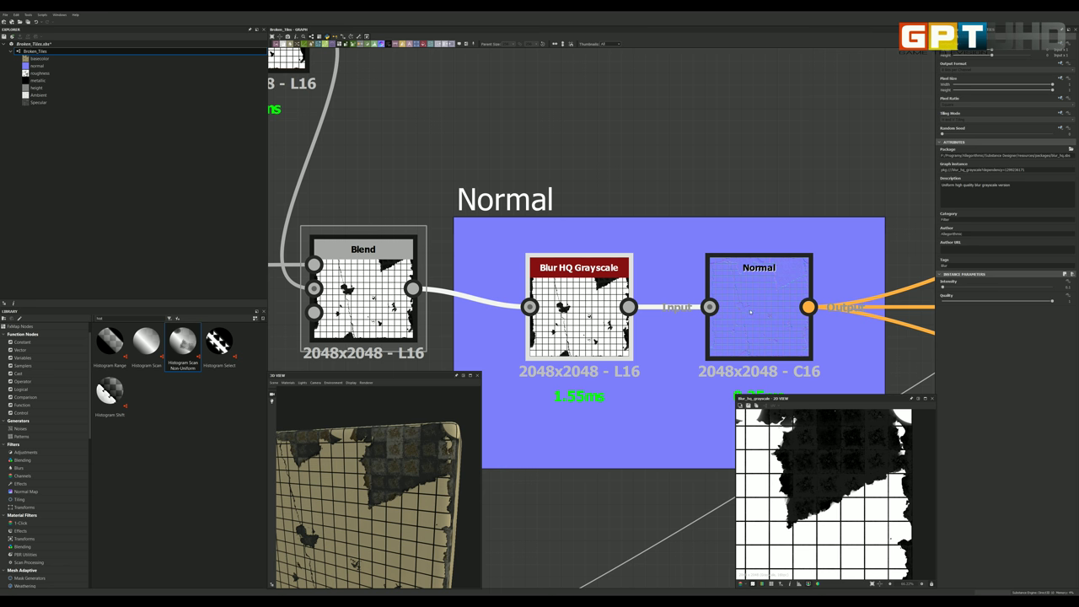
{"action": "mouse_move", "coordinate": [870, 308]}
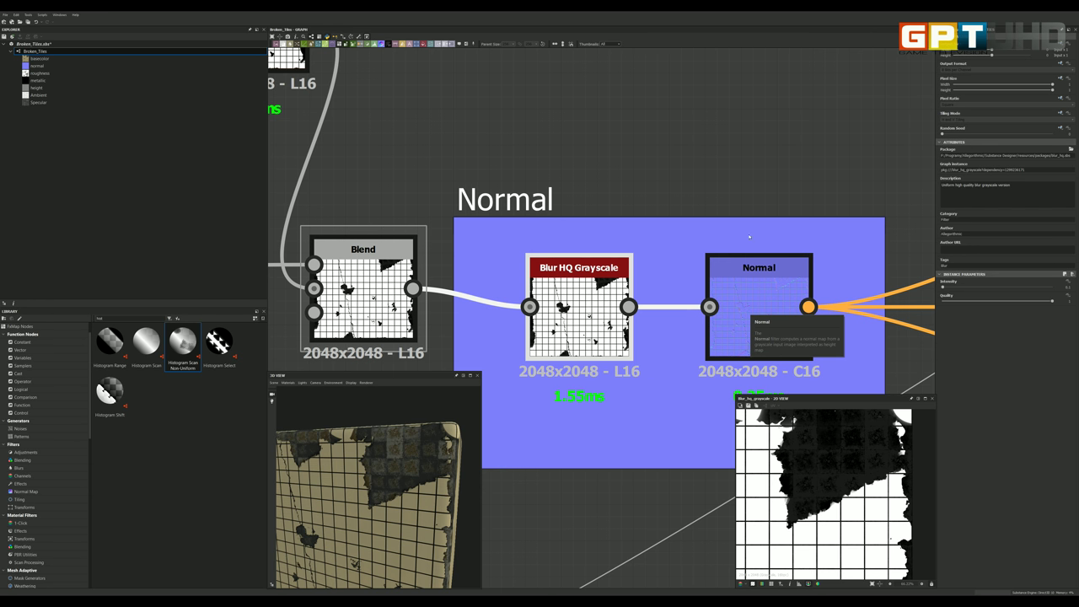
Step: Show the Normal node's bluish normal map zoomed in, keeping Normal Format on OpenGL
{"action": "left_click", "coordinate": [772, 284]}
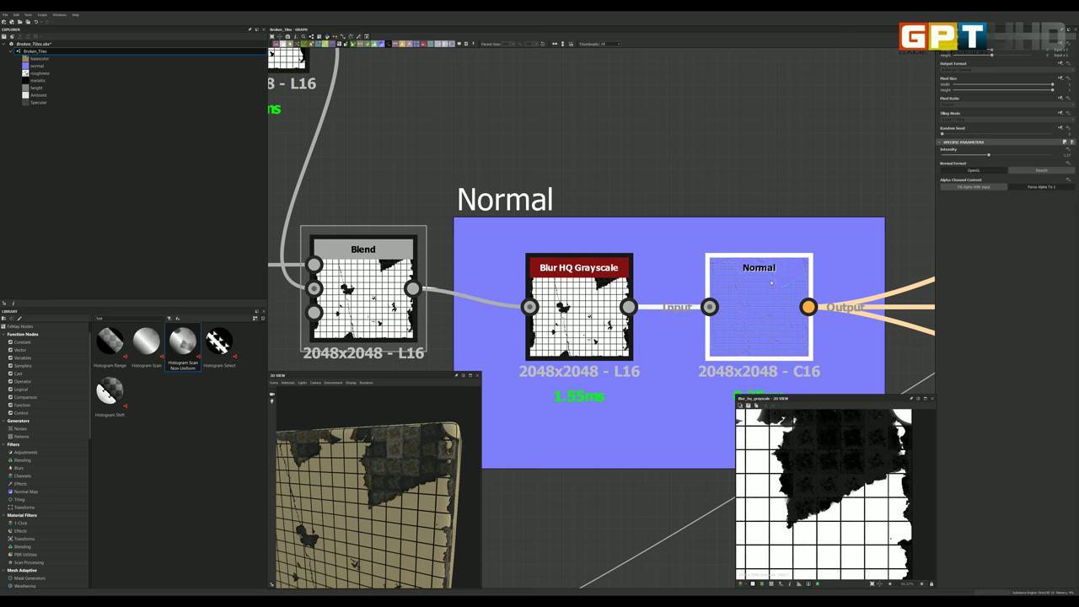
{"action": "double_click", "coordinate": [768, 287]}
{"action": "scroll", "coordinate": [838, 462], "scroll_direction": "up", "scroll_amount": 3}
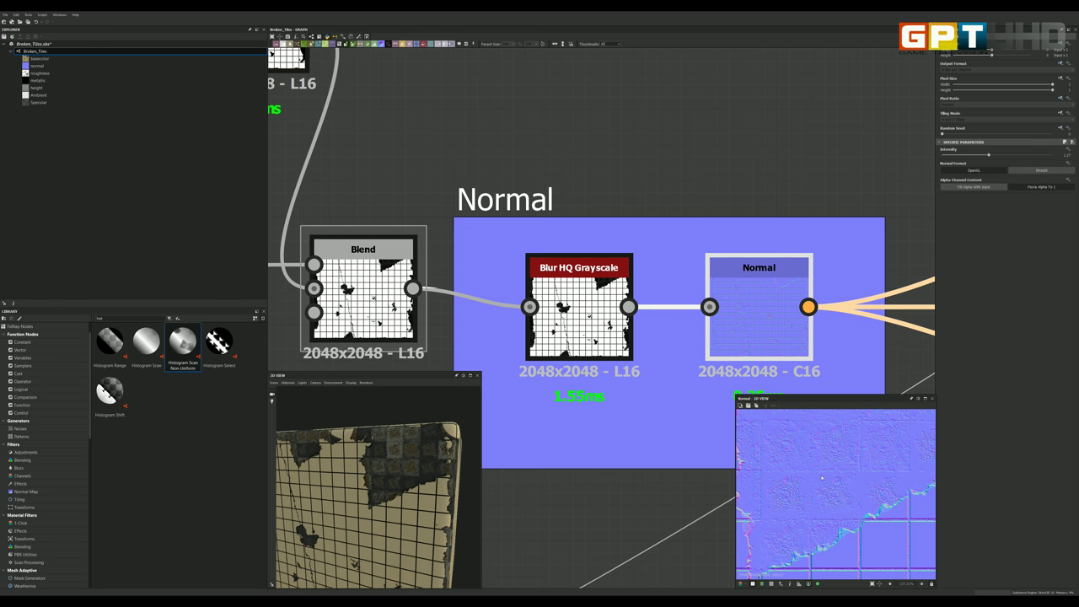
{"action": "scroll", "coordinate": [838, 462], "scroll_direction": "up", "scroll_amount": 2}
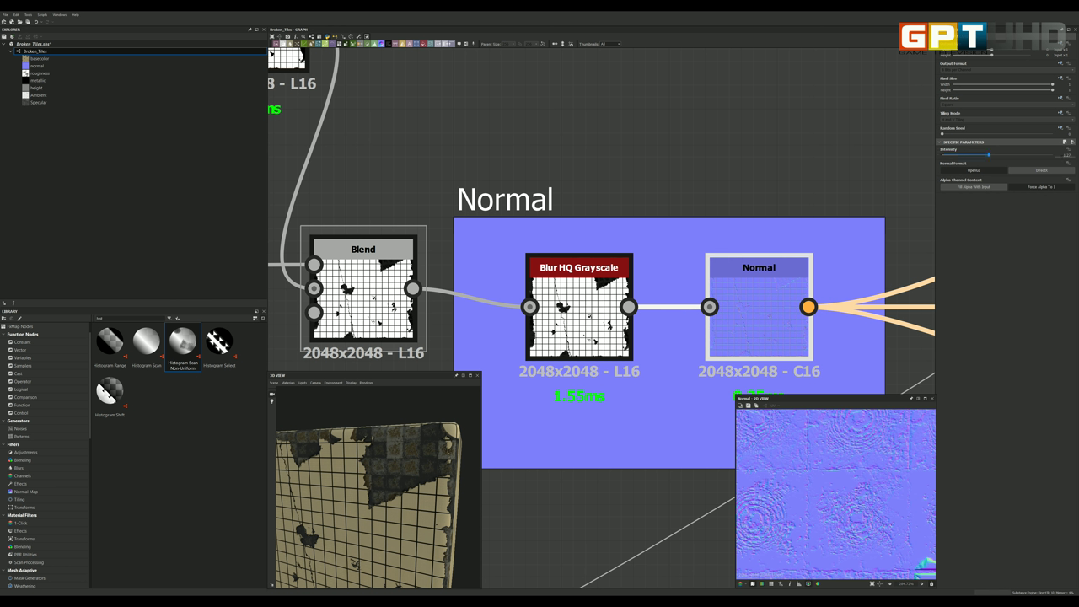
{"action": "left_click", "coordinate": [962, 170]}
{"action": "scroll", "coordinate": [641, 261], "scroll_direction": "down", "scroll_amount": 3}
{"action": "scroll", "coordinate": [641, 261], "scroll_direction": "down", "scroll_amount": 2}
{"action": "scroll", "coordinate": [641, 261], "scroll_direction": "down", "scroll_amount": 3}
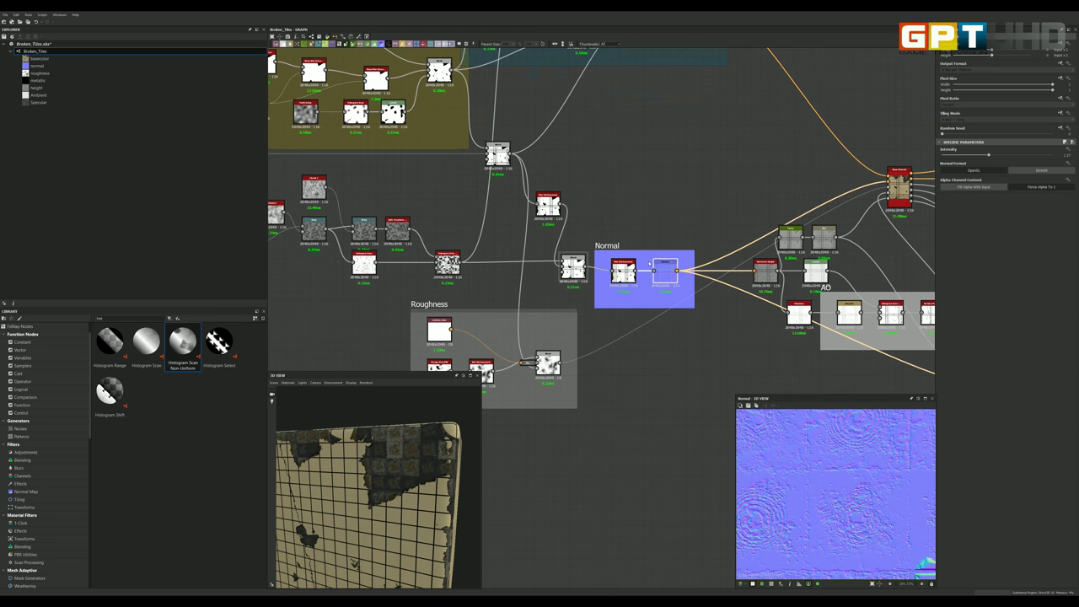
{"action": "scroll", "coordinate": [641, 261], "scroll_direction": "down", "scroll_amount": 1}
{"action": "scroll", "coordinate": [650, 268], "scroll_direction": "down", "scroll_amount": 2}
{"action": "scroll", "coordinate": [645, 268], "scroll_direction": "up", "scroll_amount": 3}
{"action": "scroll", "coordinate": [641, 268], "scroll_direction": "up", "scroll_amount": 3}
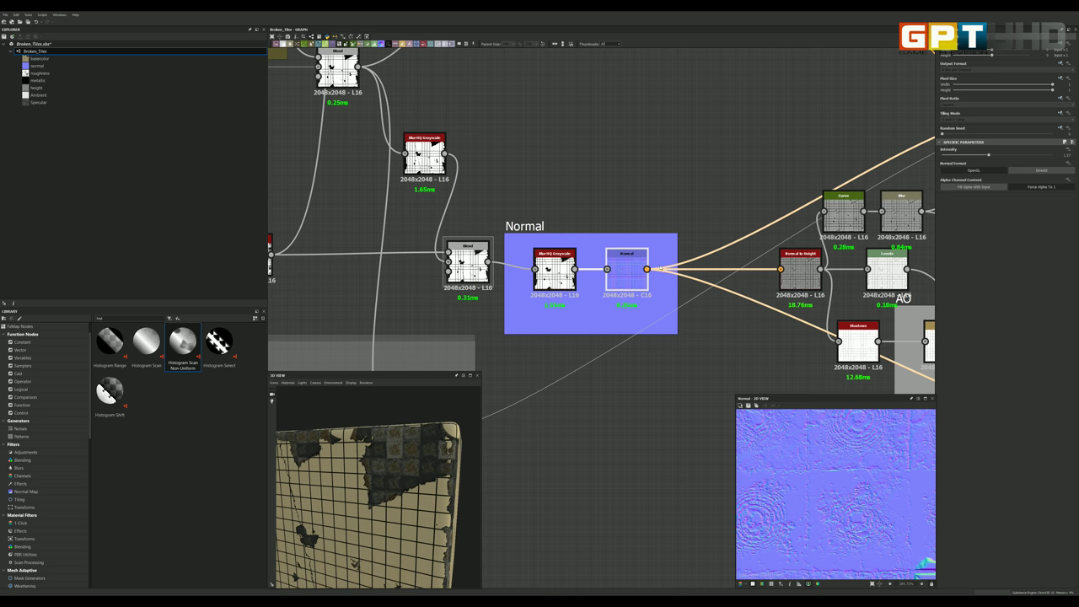
{"action": "scroll", "coordinate": [636, 268], "scroll_direction": "down", "scroll_amount": 1}
{"action": "scroll", "coordinate": [637, 268], "scroll_direction": "down", "scroll_amount": 2}
{"action": "scroll", "coordinate": [641, 269], "scroll_direction": "down", "scroll_amount": 3}
{"action": "scroll", "coordinate": [649, 272], "scroll_direction": "down", "scroll_amount": 1}
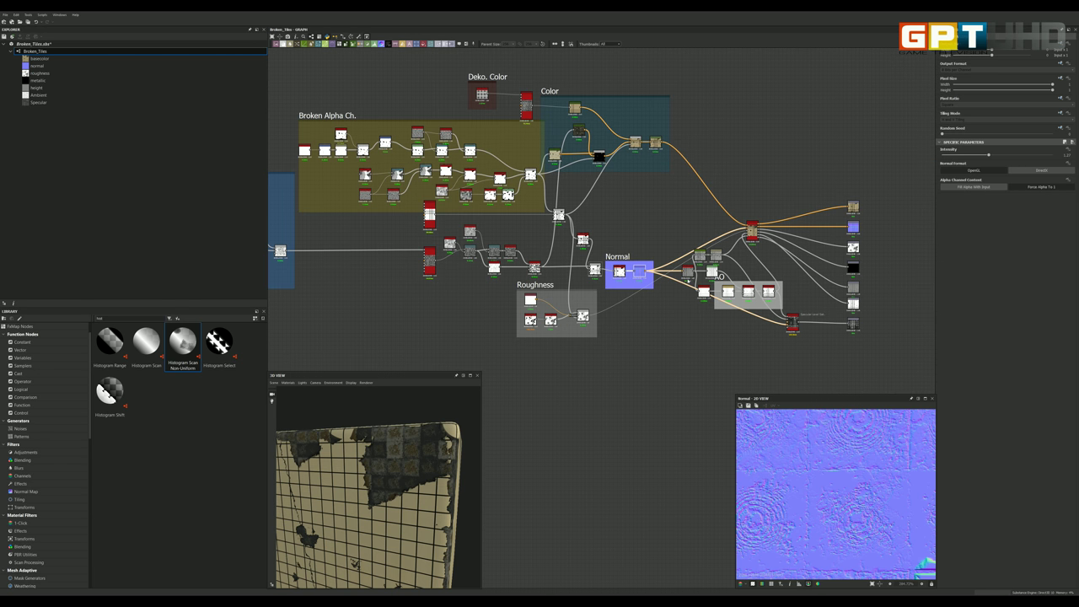
{"action": "scroll", "coordinate": [675, 278], "scroll_direction": "up", "scroll_amount": 3}
{"action": "scroll", "coordinate": [688, 281], "scroll_direction": "up", "scroll_amount": 2}
{"action": "scroll", "coordinate": [688, 283], "scroll_direction": "down", "scroll_amount": 2}
{"action": "scroll", "coordinate": [847, 344], "scroll_direction": "up", "scroll_amount": 1}
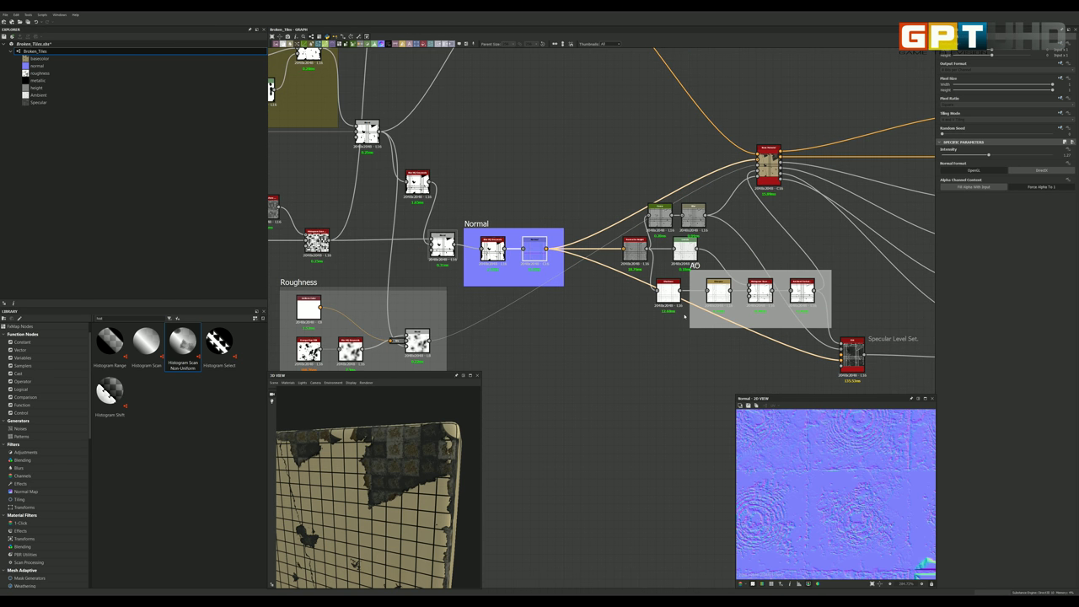
{"action": "scroll", "coordinate": [815, 340], "scroll_direction": "down", "scroll_amount": 3}
{"action": "scroll", "coordinate": [809, 320], "scroll_direction": "up", "scroll_amount": 1}
{"action": "scroll", "coordinate": [595, 256], "scroll_direction": "up", "scroll_amount": 2}
{"action": "scroll", "coordinate": [601, 259], "scroll_direction": "up", "scroll_amount": 2}
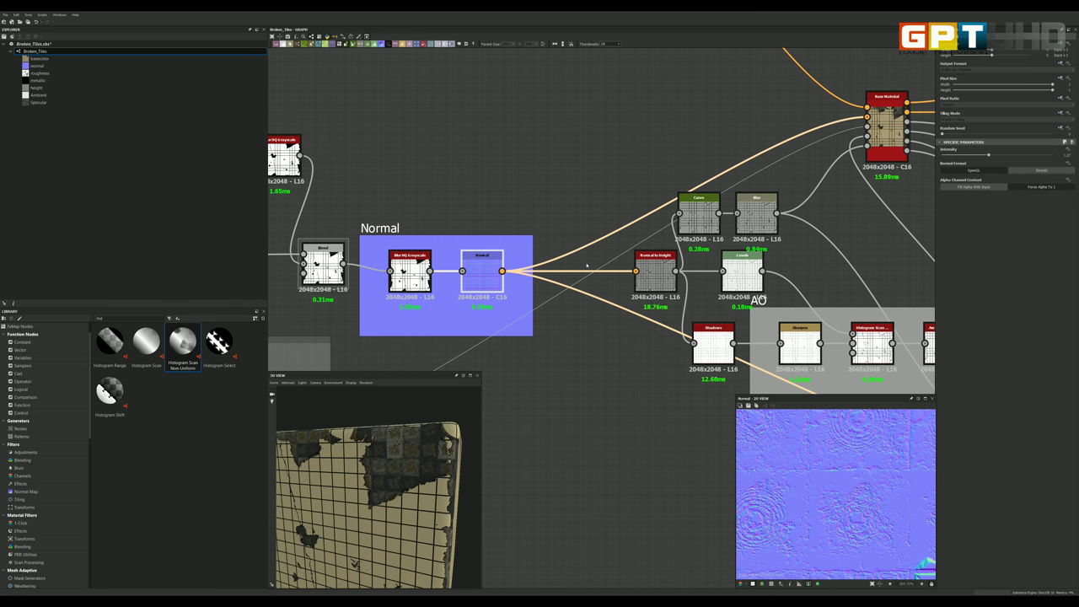
{"action": "scroll", "coordinate": [490, 267], "scroll_direction": "up", "scroll_amount": 1}
{"action": "scroll", "coordinate": [491, 267], "scroll_direction": "down", "scroll_amount": 1}
{"action": "scroll", "coordinate": [491, 267], "scroll_direction": "down", "scroll_amount": 1}
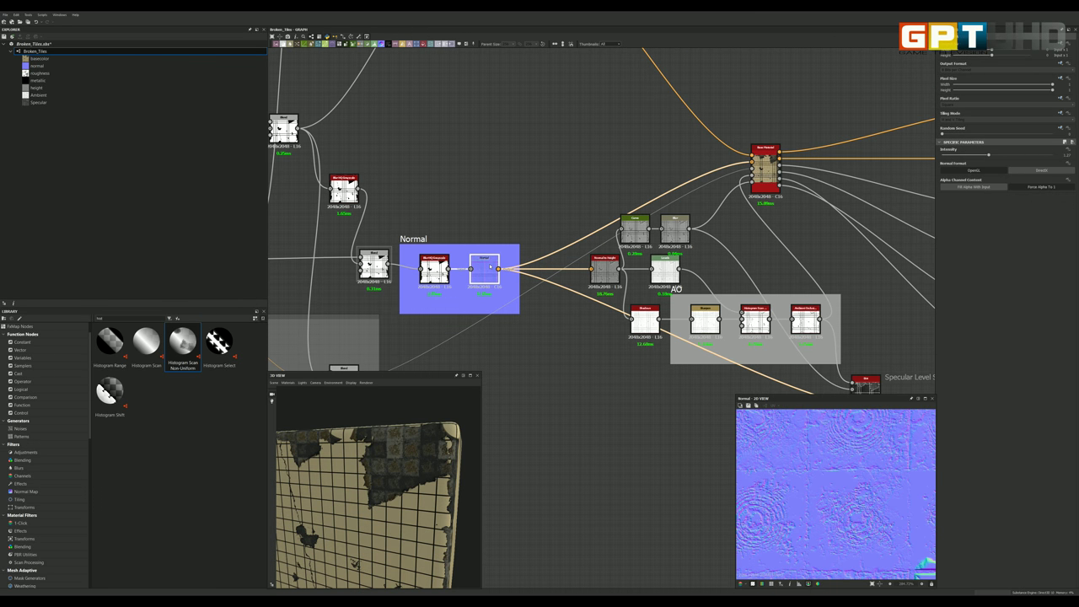
{"action": "scroll", "coordinate": [491, 267], "scroll_direction": "down", "scroll_amount": 2}
{"action": "scroll", "coordinate": [487, 265], "scroll_direction": "up", "scroll_amount": 2}
{"action": "scroll", "coordinate": [489, 266], "scroll_direction": "down", "scroll_amount": 3}
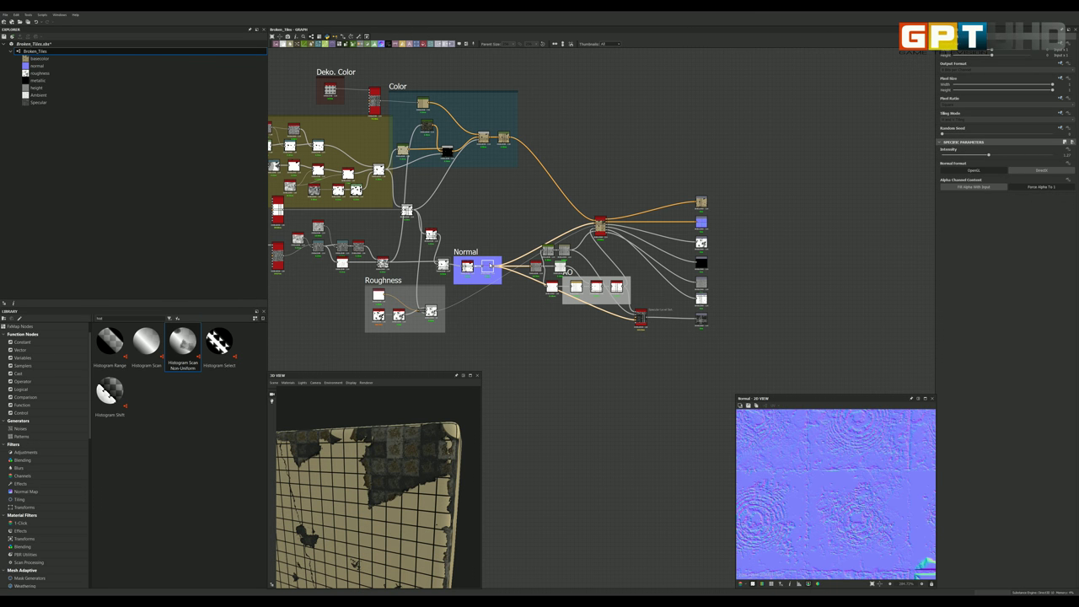
{"action": "scroll", "coordinate": [491, 265], "scroll_direction": "up", "scroll_amount": 4}
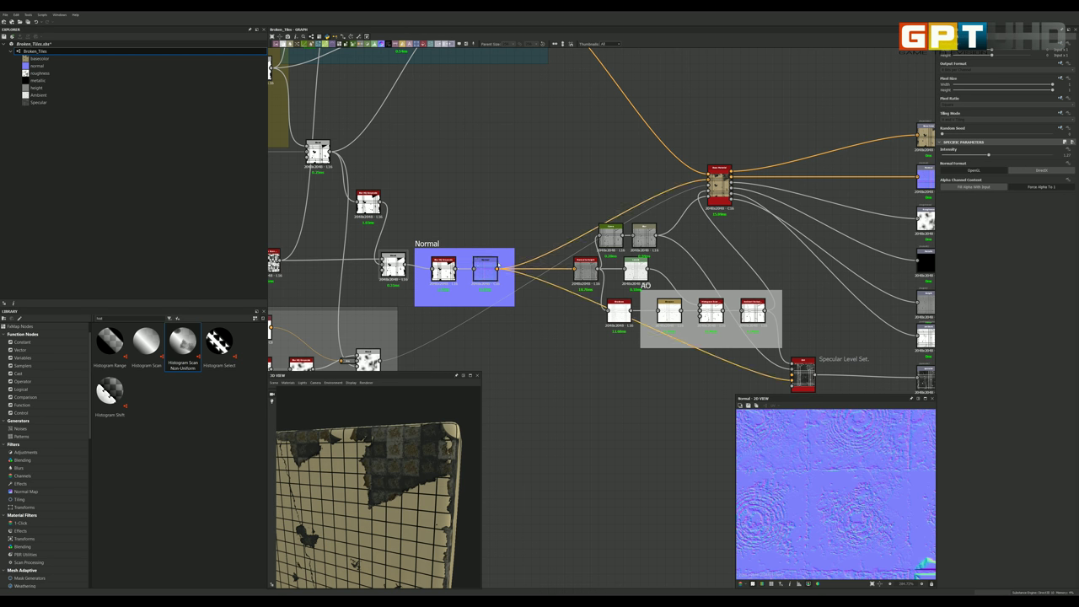
{"action": "scroll", "coordinate": [583, 249], "scroll_direction": "down", "scroll_amount": 2}
{"action": "scroll", "coordinate": [590, 246], "scroll_direction": "down", "scroll_amount": 2}
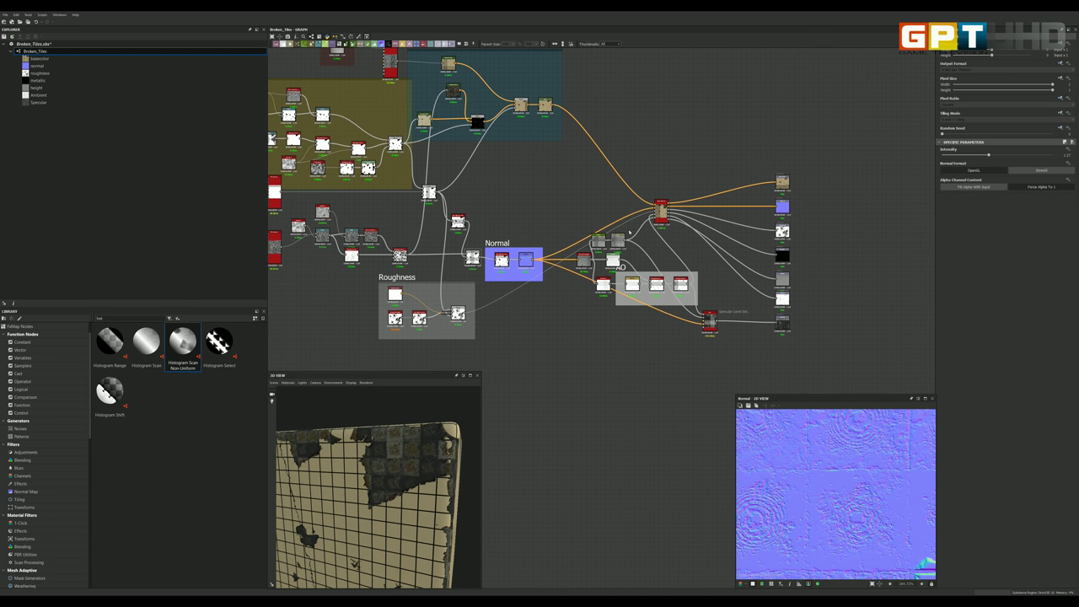
{"action": "scroll", "coordinate": [621, 246], "scroll_direction": "up", "scroll_amount": 2}
{"action": "scroll", "coordinate": [615, 242], "scroll_direction": "up", "scroll_amount": 2}
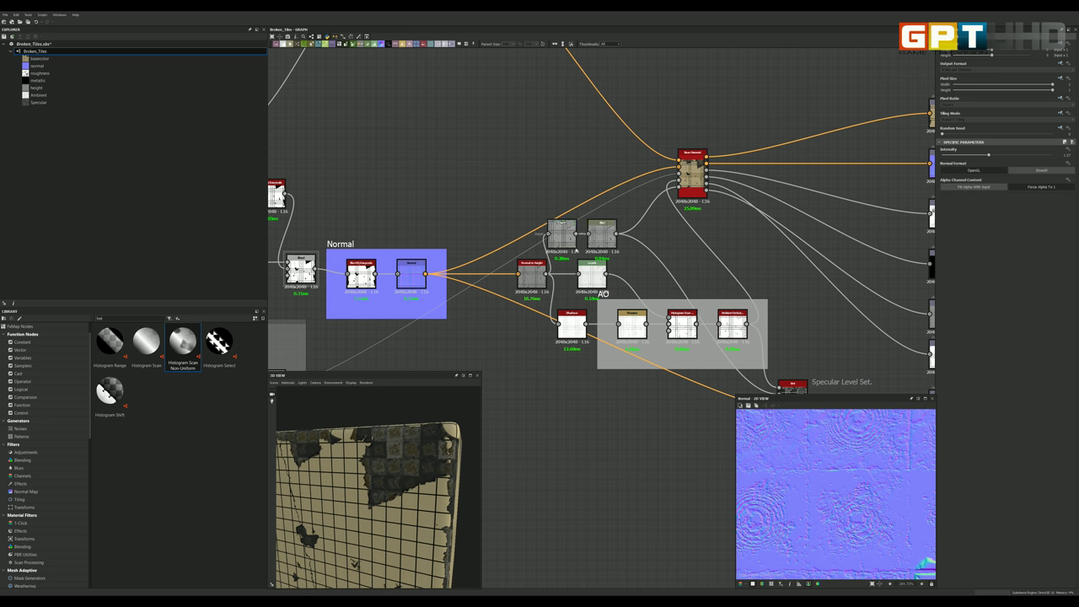
{"action": "scroll", "coordinate": [609, 255], "scroll_direction": "down", "scroll_amount": 1}
{"action": "scroll", "coordinate": [676, 273], "scroll_direction": "down", "scroll_amount": 1}
{"action": "scroll", "coordinate": [677, 273], "scroll_direction": "up", "scroll_amount": 2}
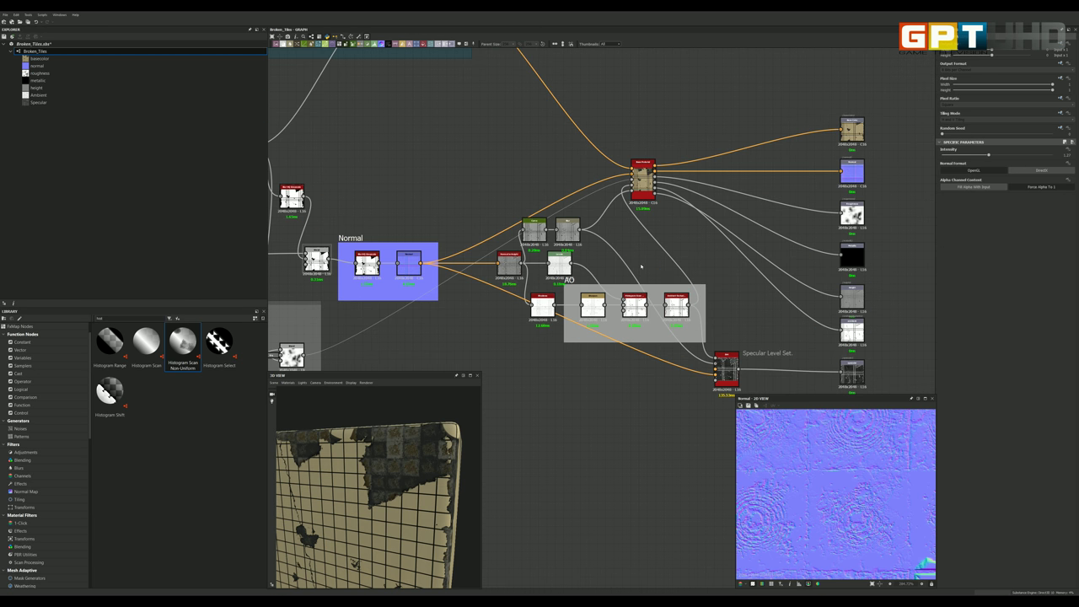
{"action": "scroll", "coordinate": [641, 267], "scroll_direction": "up", "scroll_amount": 2}
{"action": "scroll", "coordinate": [625, 266], "scroll_direction": "down", "scroll_amount": 2}
{"action": "scroll", "coordinate": [643, 173], "scroll_direction": "up", "scroll_amount": 1}
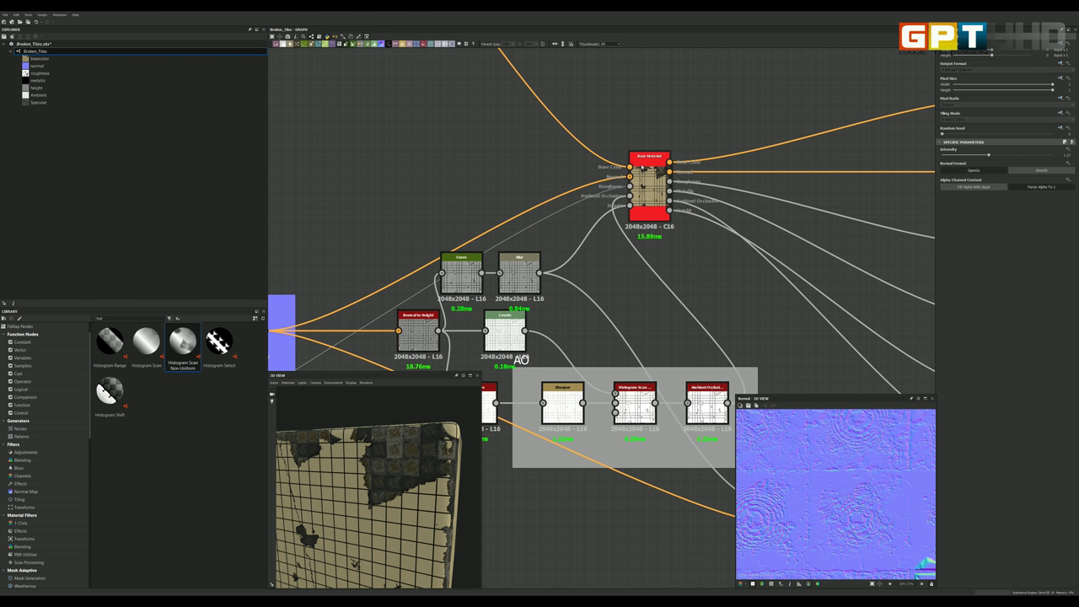
{"action": "scroll", "coordinate": [643, 173], "scroll_direction": "up", "scroll_amount": 2}
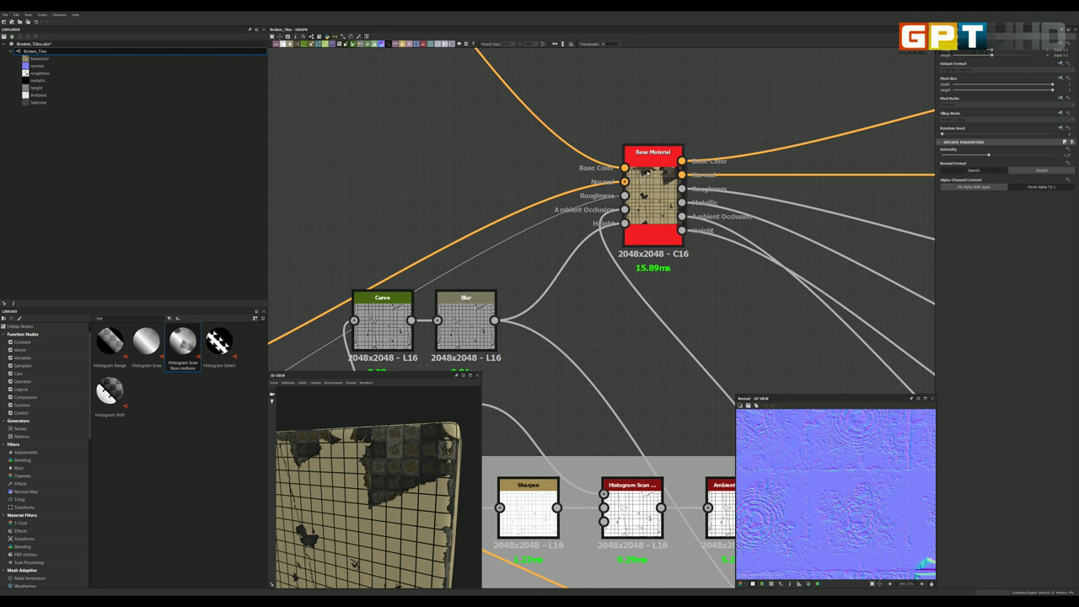
Step: Select the Base Material node and locate Base Material via a 'base' library search
{"action": "left_click", "coordinate": [648, 173]}
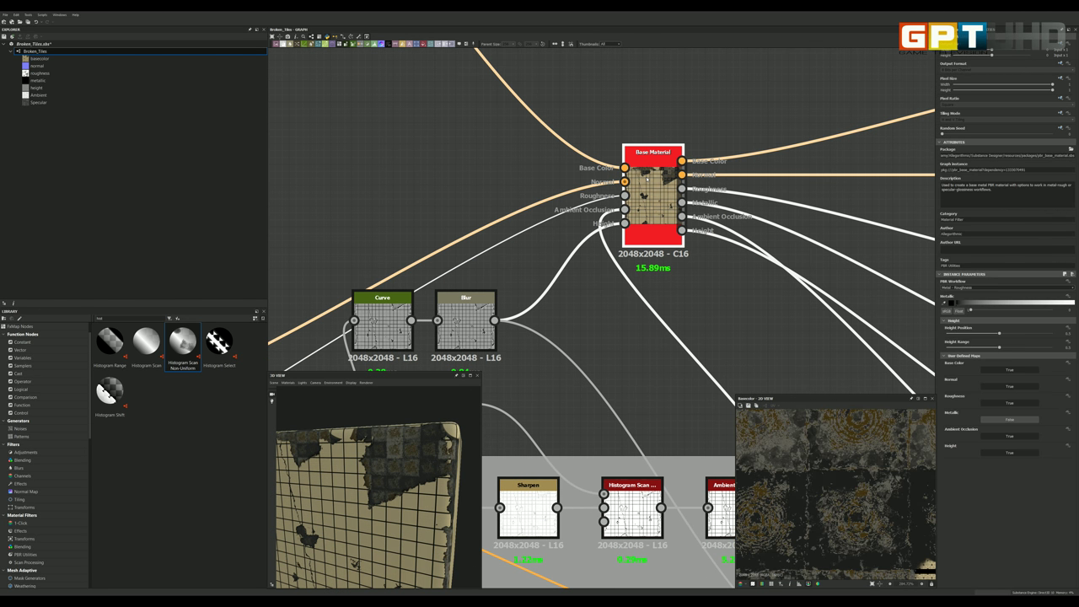
{"action": "mouse_move", "coordinate": [648, 181]}
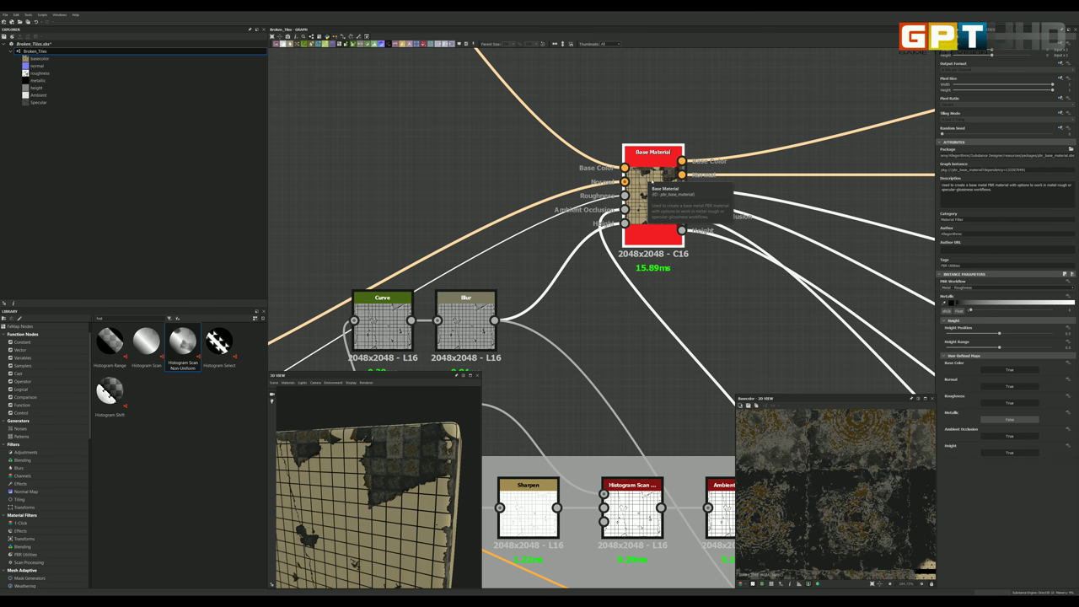
{"action": "left_click", "coordinate": [100, 317]}
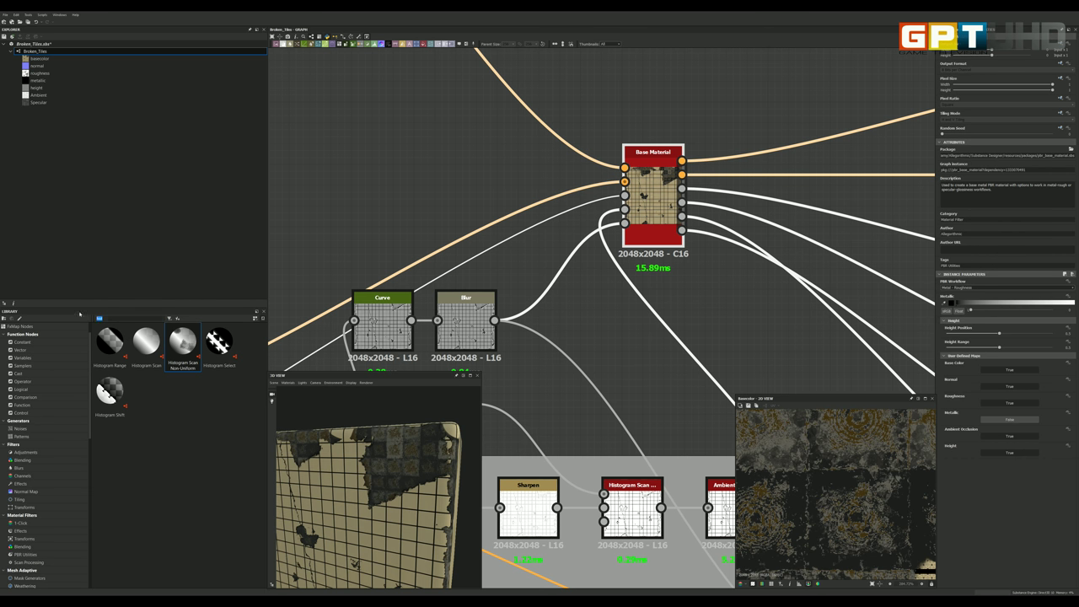
{"action": "type", "text": "base"}
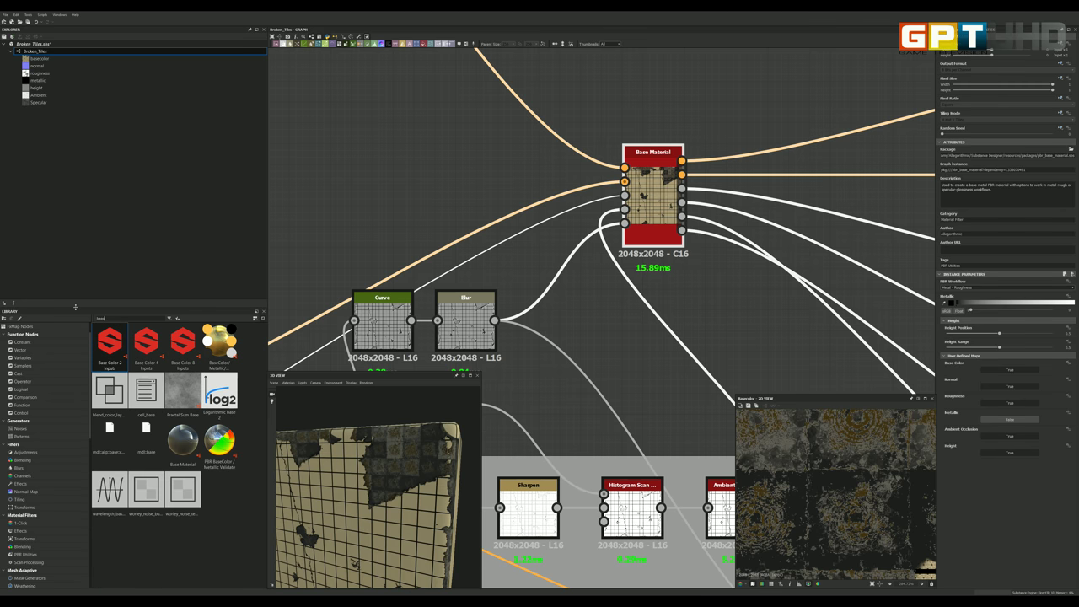
{"action": "left_click", "coordinate": [193, 439]}
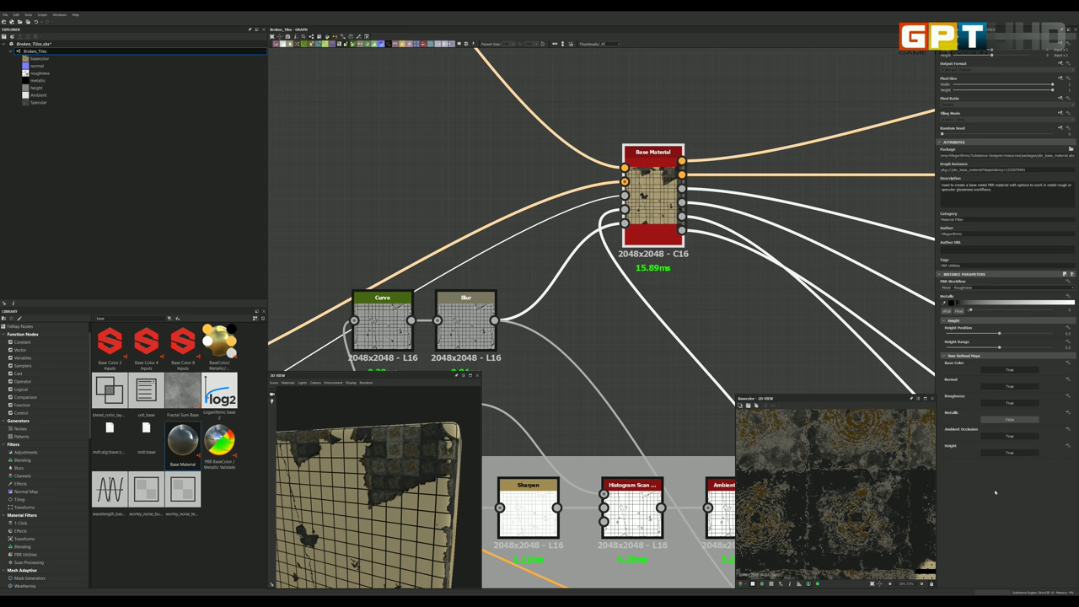
Step: Set User Defined Maps Metallic to True, opening and closing the Metallic colour picker unchanged
{"action": "left_click", "coordinate": [1006, 420]}
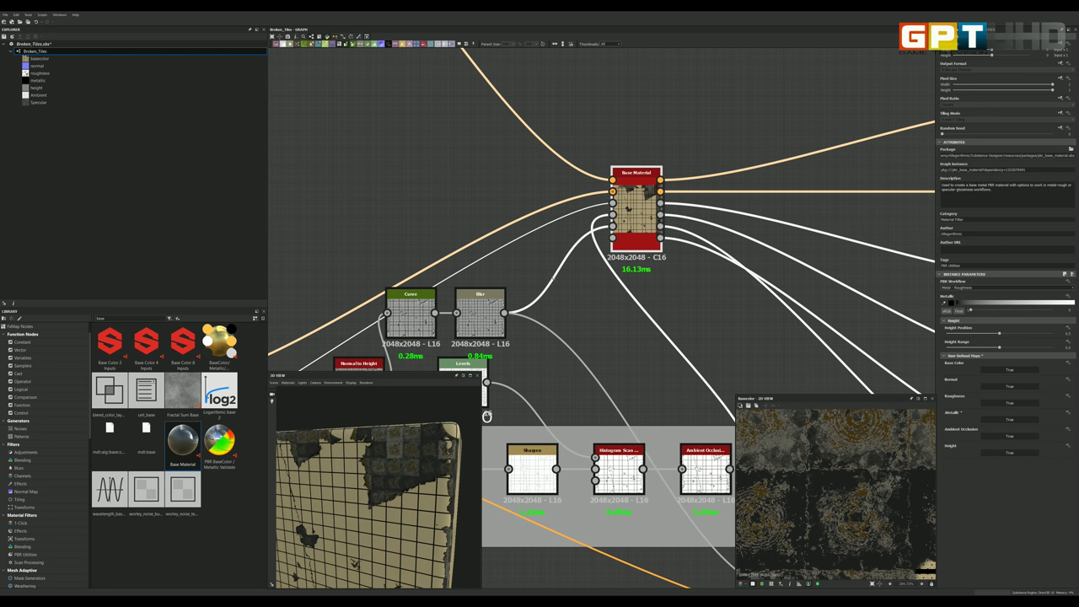
{"action": "scroll", "coordinate": [642, 389], "scroll_direction": "down", "scroll_amount": 3}
{"action": "scroll", "coordinate": [642, 389], "scroll_direction": "up", "scroll_amount": 2}
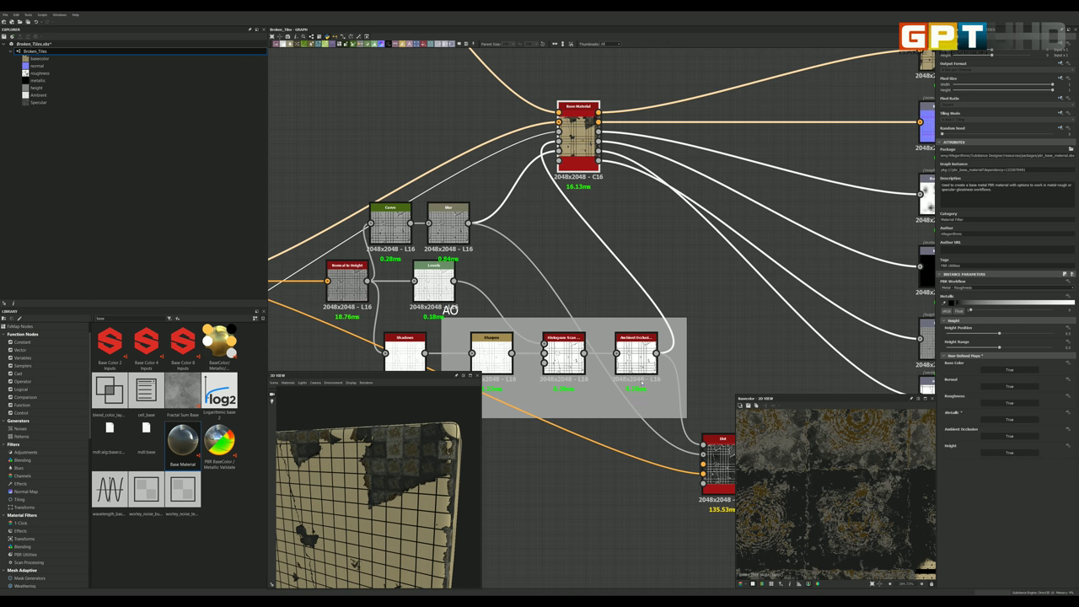
{"action": "scroll", "coordinate": [643, 381], "scroll_direction": "down", "scroll_amount": 2}
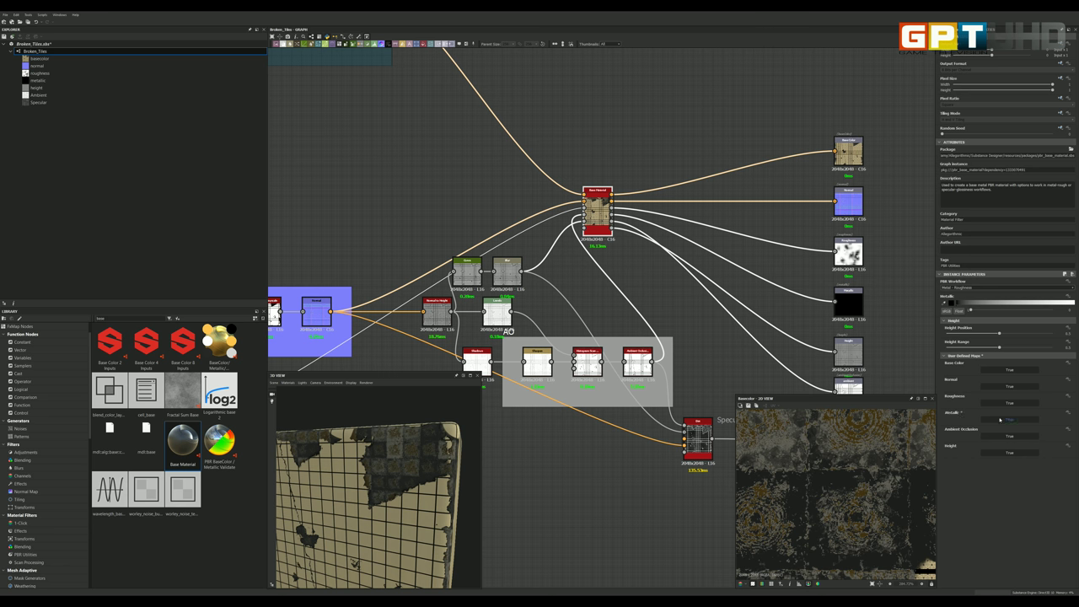
{"action": "scroll", "coordinate": [588, 210], "scroll_direction": "up", "scroll_amount": 2}
{"action": "scroll", "coordinate": [588, 211], "scroll_direction": "up", "scroll_amount": 2}
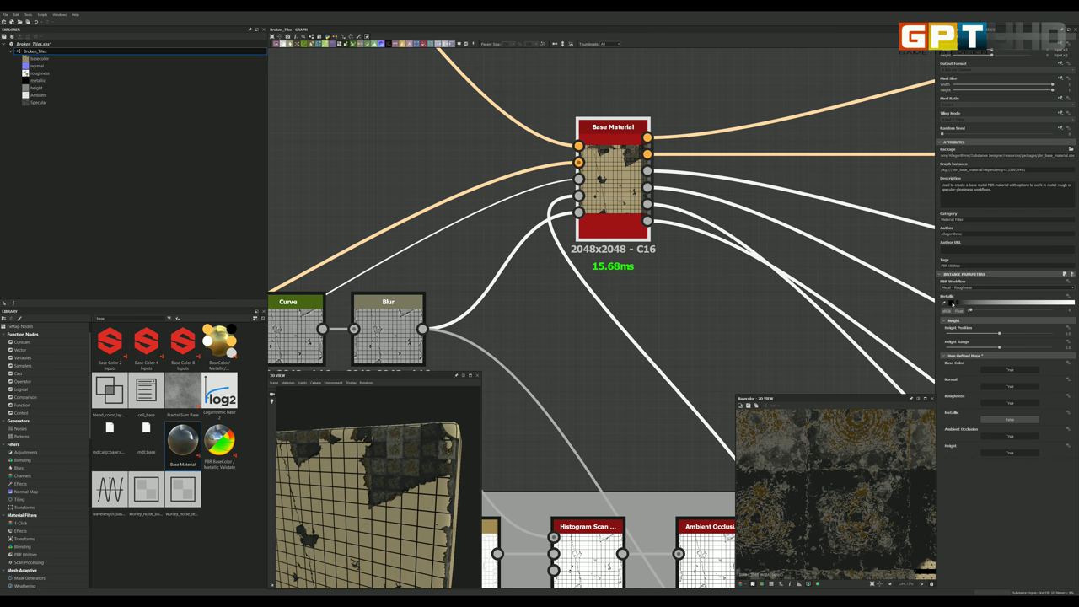
{"action": "left_click", "coordinate": [946, 302]}
{"action": "left_click", "coordinate": [649, 295]}
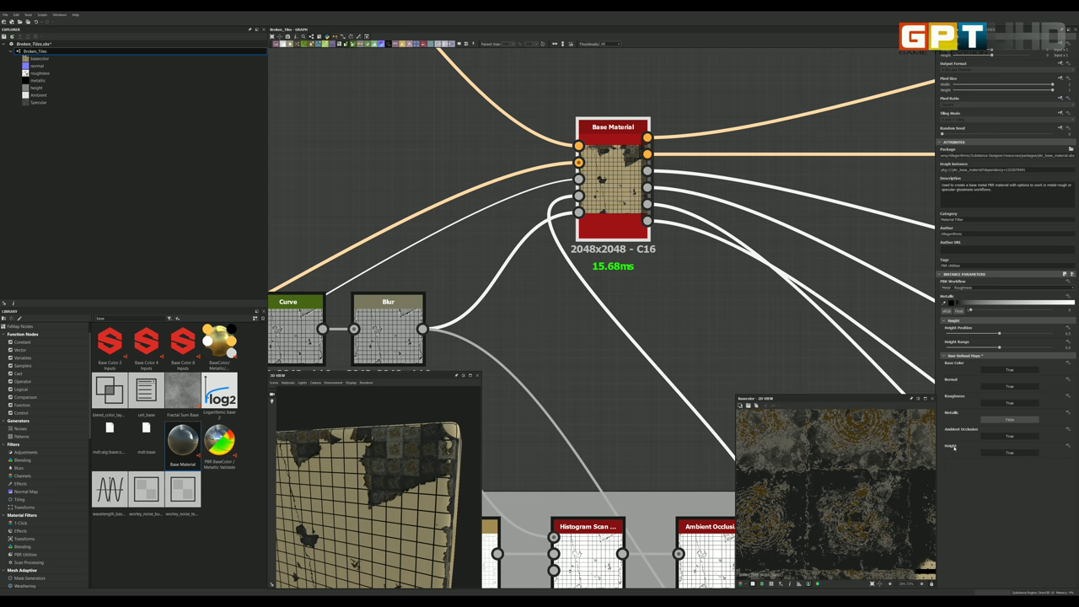
Step: Show the Normal node's normal map in the 2D view
{"action": "scroll", "coordinate": [641, 259], "scroll_direction": "down", "scroll_amount": 2}
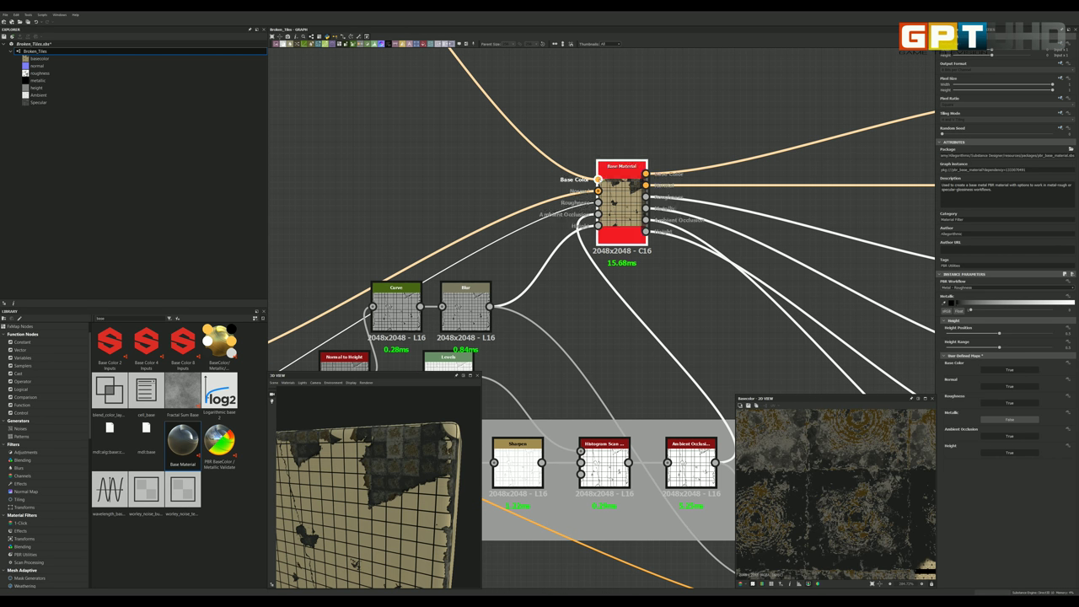
{"action": "scroll", "coordinate": [660, 244], "scroll_direction": "down", "scroll_amount": 3}
{"action": "scroll", "coordinate": [413, 324], "scroll_direction": "up", "scroll_amount": 2}
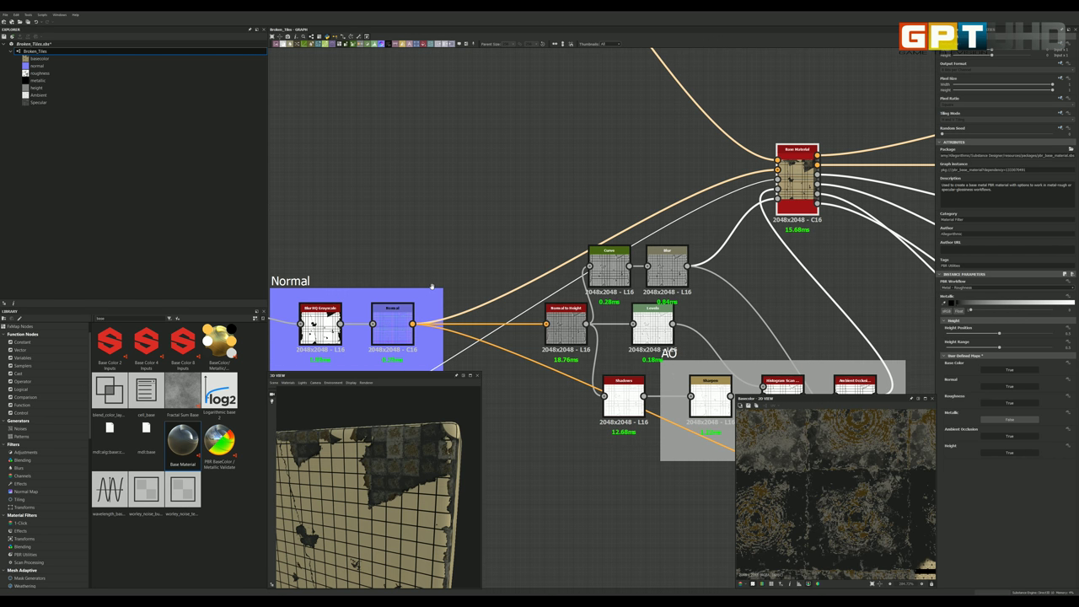
{"action": "double_click", "coordinate": [400, 325]}
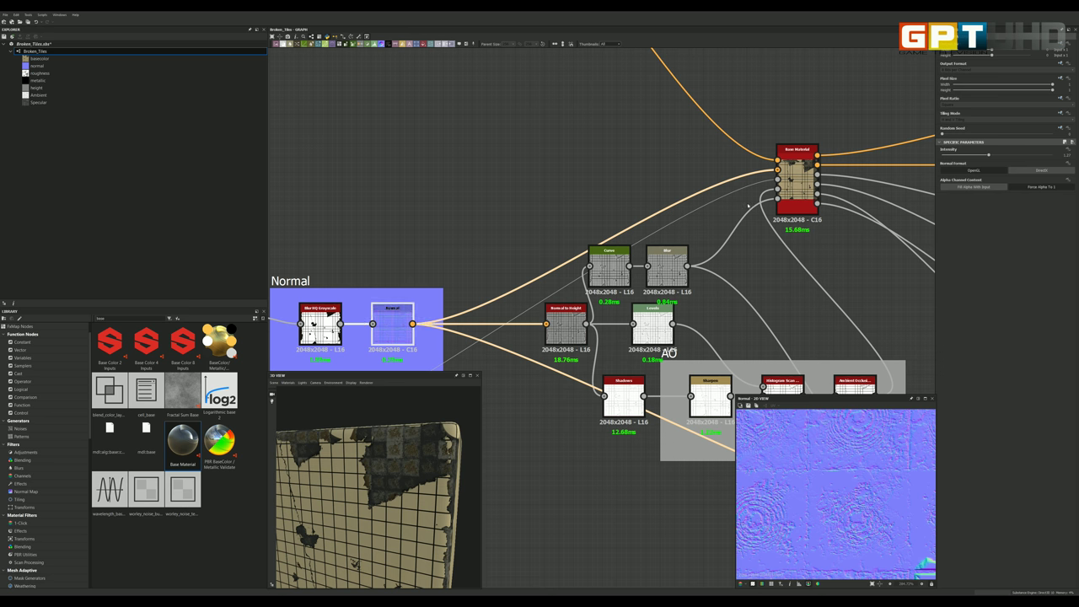
{"action": "scroll", "coordinate": [801, 160], "scroll_direction": "up", "scroll_amount": 1}
{"action": "scroll", "coordinate": [801, 161], "scroll_direction": "up", "scroll_amount": 3}
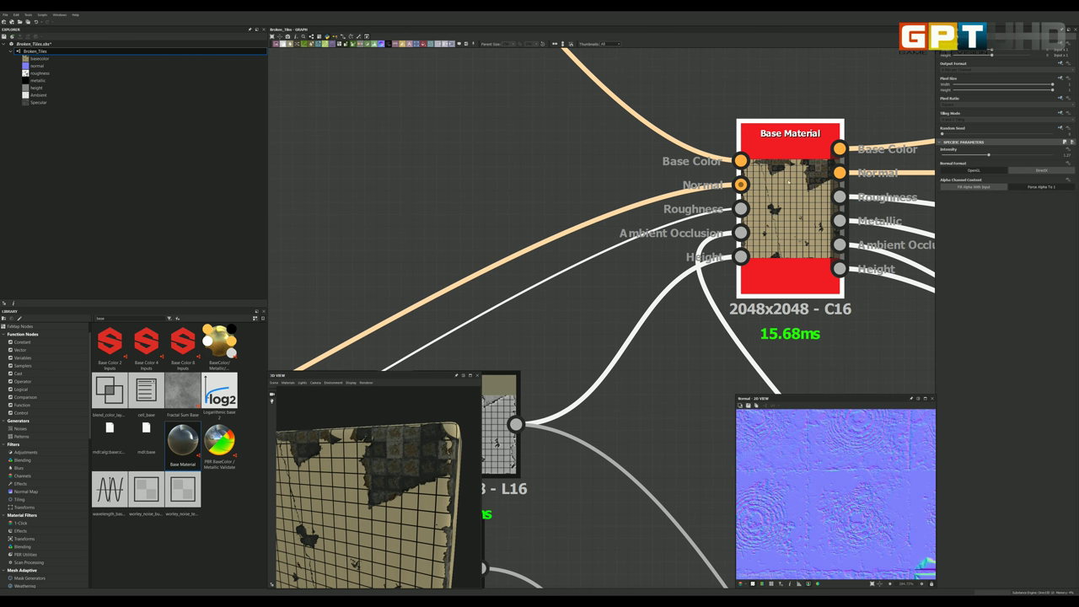
Step: Select the Base Material node to inspect its attributes
{"action": "left_click", "coordinate": [767, 190]}
{"action": "scroll", "coordinate": [773, 187], "scroll_direction": "down", "scroll_amount": 2}
{"action": "scroll", "coordinate": [773, 187], "scroll_direction": "down", "scroll_amount": 2}
{"action": "scroll", "coordinate": [772, 187], "scroll_direction": "down", "scroll_amount": 2}
{"action": "scroll", "coordinate": [773, 187], "scroll_direction": "down", "scroll_amount": 2}
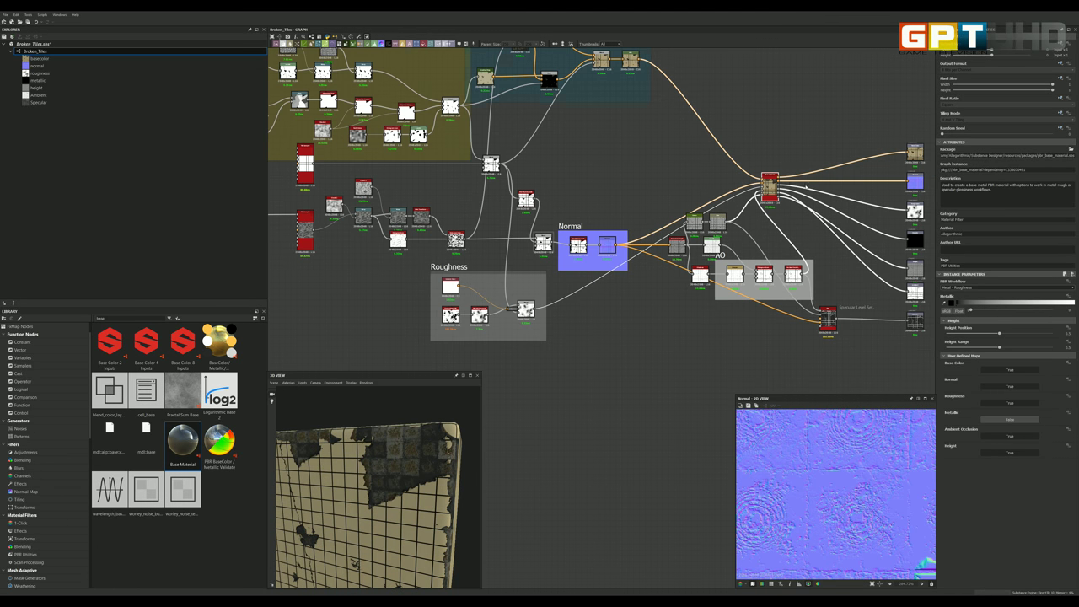
{"action": "scroll", "coordinate": [865, 181], "scroll_direction": "up", "scroll_amount": 2}
{"action": "scroll", "coordinate": [865, 181], "scroll_direction": "up", "scroll_amount": 2}
{"action": "scroll", "coordinate": [865, 182], "scroll_direction": "up", "scroll_amount": 2}
Step: Select the Normal output node and review its settings
{"action": "left_click", "coordinate": [861, 181]}
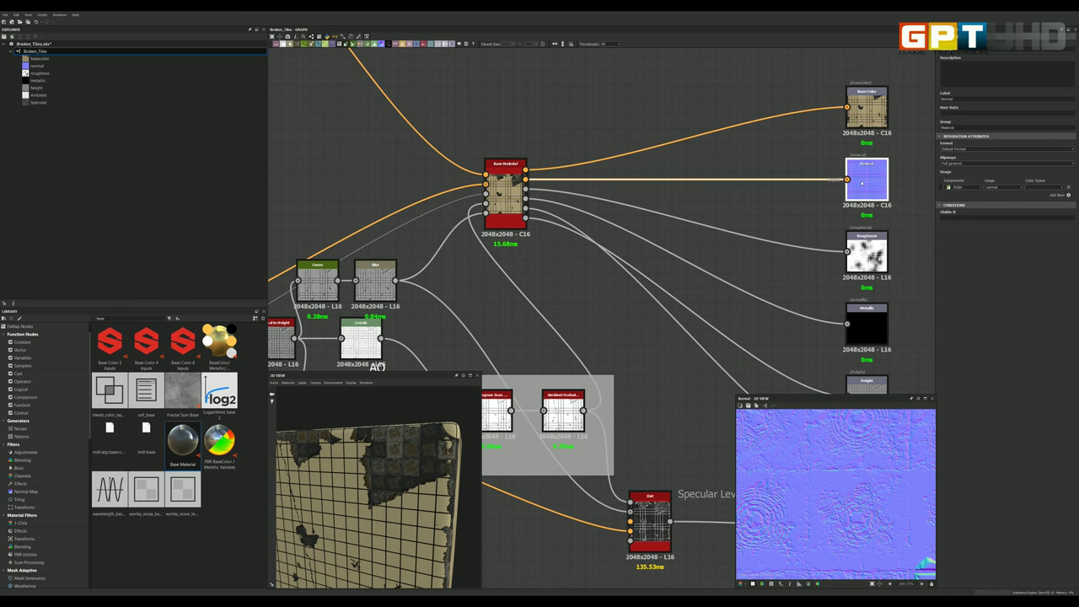
{"action": "scroll", "coordinate": [731, 198], "scroll_direction": "down", "scroll_amount": 2}
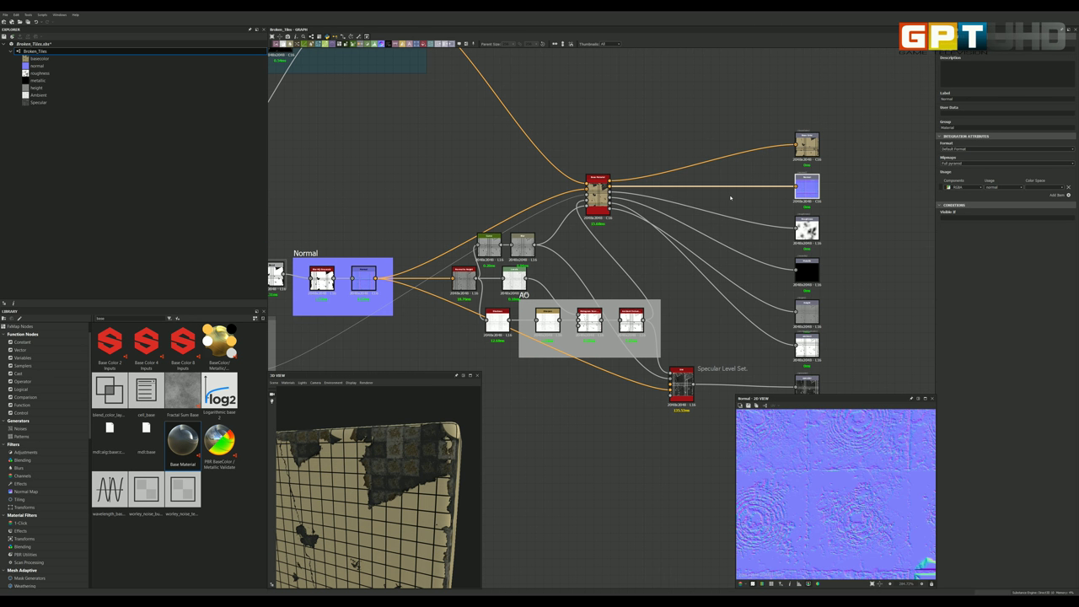
{"action": "scroll", "coordinate": [641, 206], "scroll_direction": "down", "scroll_amount": 1}
{"action": "scroll", "coordinate": [544, 218], "scroll_direction": "up", "scroll_amount": 2}
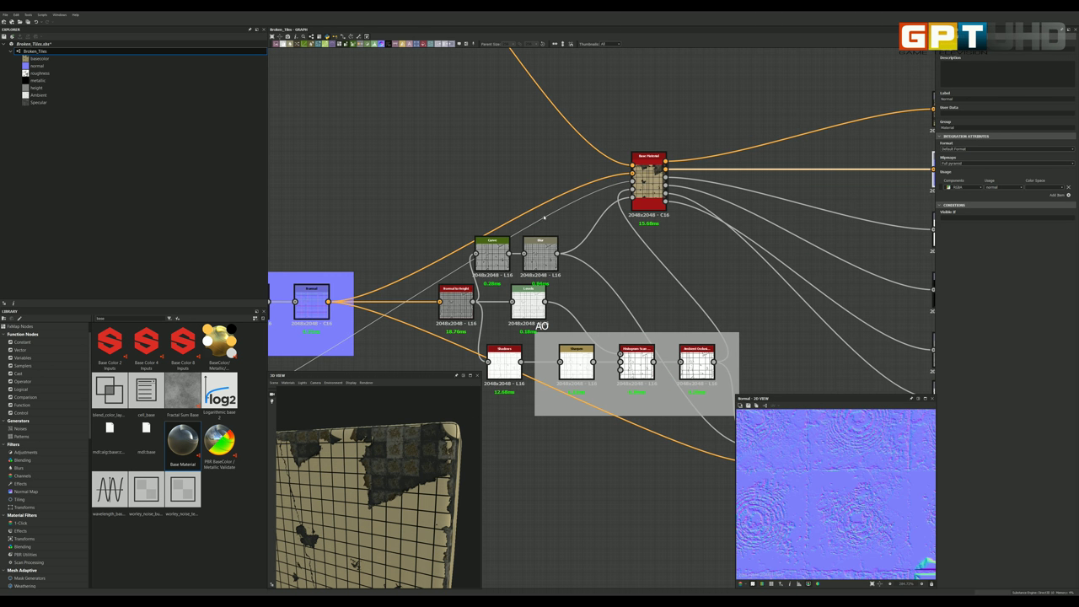
{"action": "scroll", "coordinate": [506, 211], "scroll_direction": "down", "scroll_amount": 1}
{"action": "scroll", "coordinate": [456, 270], "scroll_direction": "up", "scroll_amount": 1}
{"action": "scroll", "coordinate": [444, 285], "scroll_direction": "up", "scroll_amount": 2}
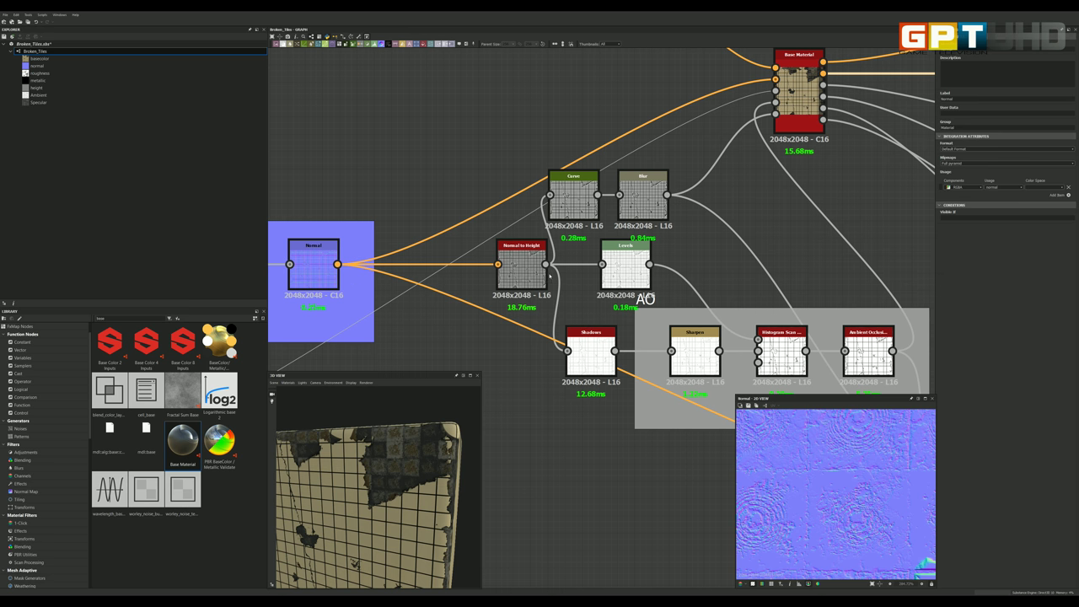
{"action": "scroll", "coordinate": [524, 270], "scroll_direction": "up", "scroll_amount": 1}
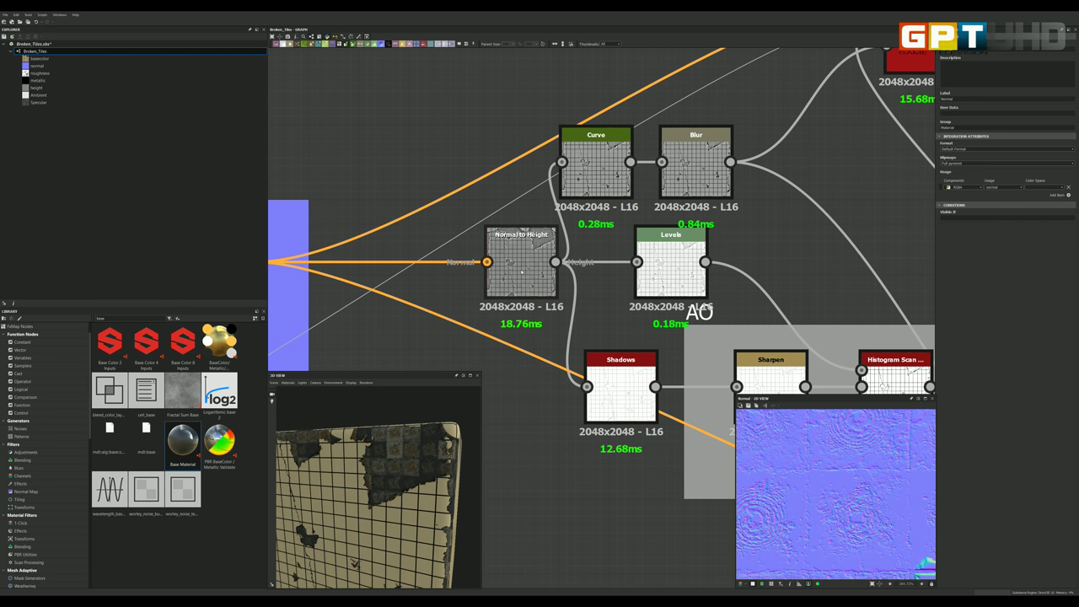
{"action": "scroll", "coordinate": [532, 268], "scroll_direction": "down", "scroll_amount": 2}
{"action": "scroll", "coordinate": [548, 263], "scroll_direction": "down", "scroll_amount": 1}
{"action": "scroll", "coordinate": [552, 261], "scroll_direction": "up", "scroll_amount": 1}
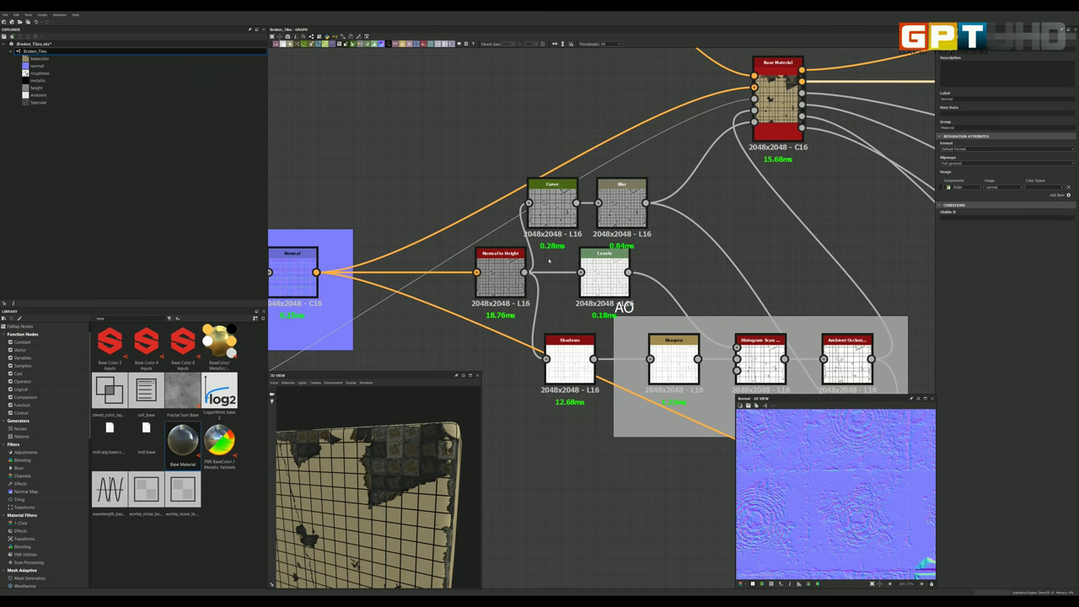
{"action": "scroll", "coordinate": [549, 262], "scroll_direction": "up", "scroll_amount": 2}
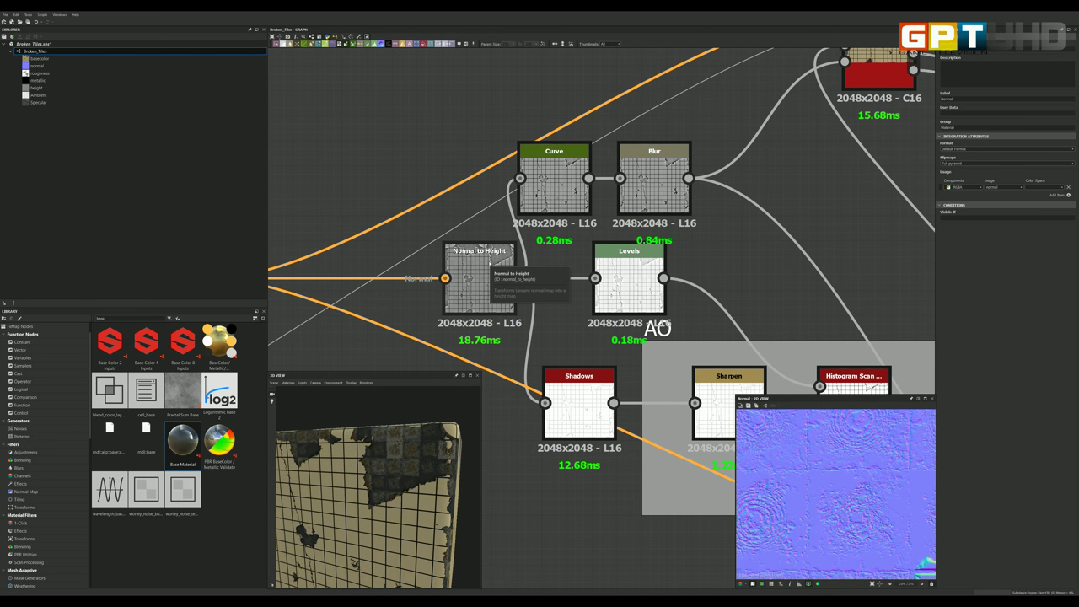
{"action": "scroll", "coordinate": [490, 262], "scroll_direction": "down", "scroll_amount": 3}
{"action": "scroll", "coordinate": [573, 261], "scroll_direction": "up", "scroll_amount": 2}
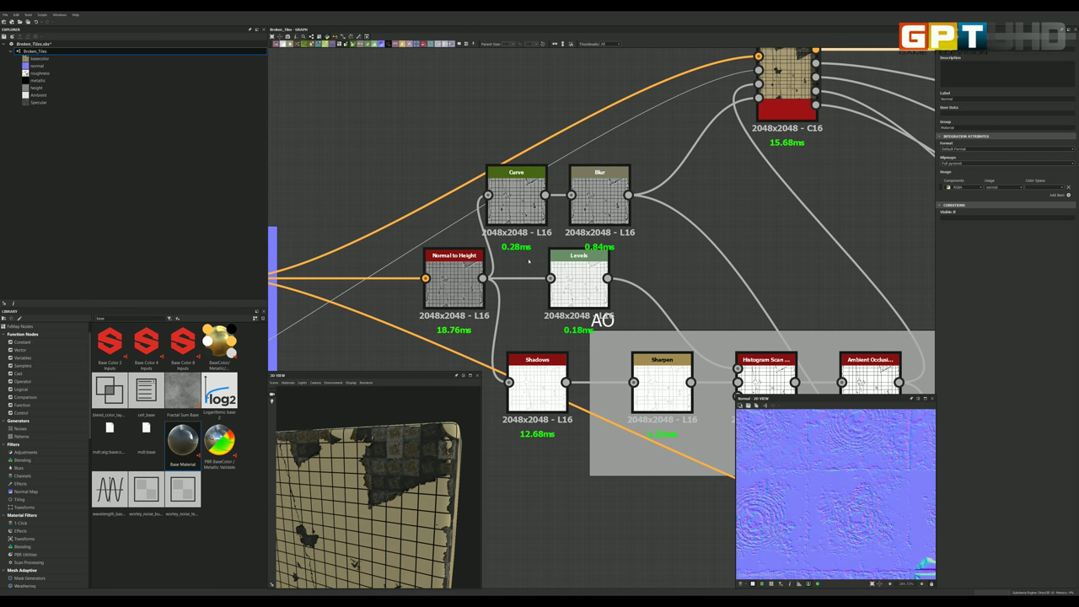
{"action": "scroll", "coordinate": [573, 278], "scroll_direction": "down", "scroll_amount": 1}
{"action": "scroll", "coordinate": [573, 278], "scroll_direction": "down", "scroll_amount": 1}
{"action": "scroll", "coordinate": [565, 274], "scroll_direction": "up", "scroll_amount": 1}
{"action": "scroll", "coordinate": [565, 275], "scroll_direction": "up", "scroll_amount": 1}
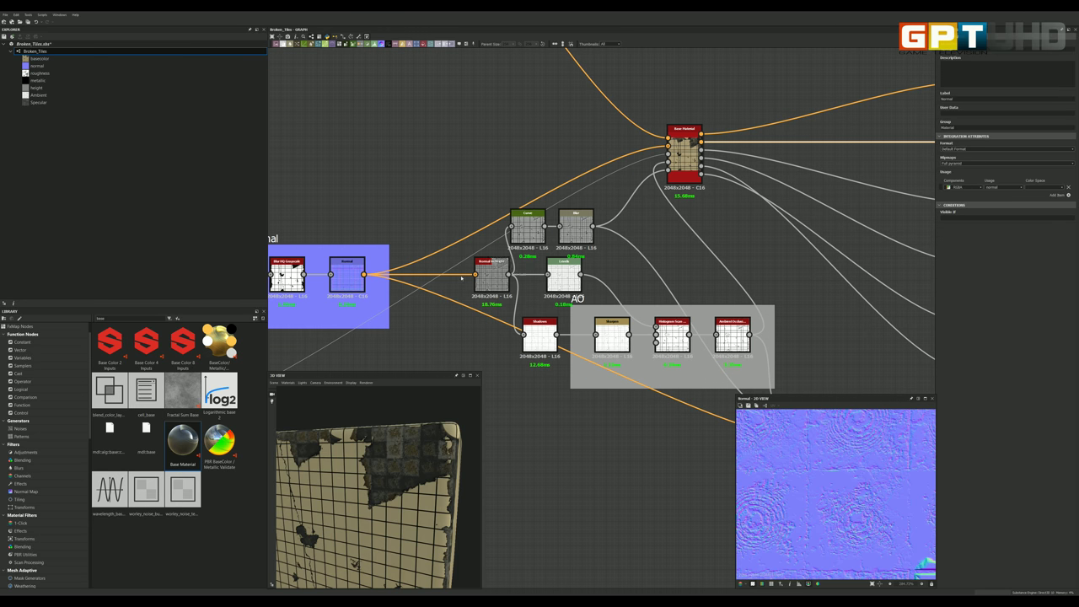
{"action": "scroll", "coordinate": [474, 273], "scroll_direction": "up", "scroll_amount": 1}
{"action": "scroll", "coordinate": [283, 278], "scroll_direction": "up", "scroll_amount": 1}
{"action": "scroll", "coordinate": [274, 278], "scroll_direction": "down", "scroll_amount": 1}
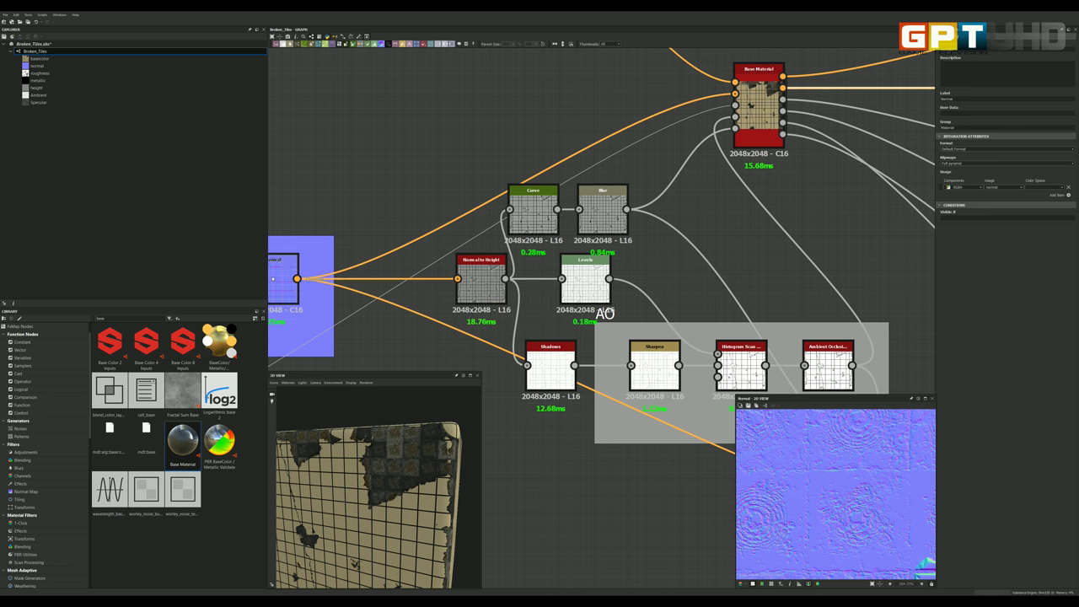
Step: Select the Normal node to show its parameters
{"action": "left_click", "coordinate": [273, 278]}
{"action": "scroll", "coordinate": [278, 280], "scroll_direction": "down", "scroll_amount": 1}
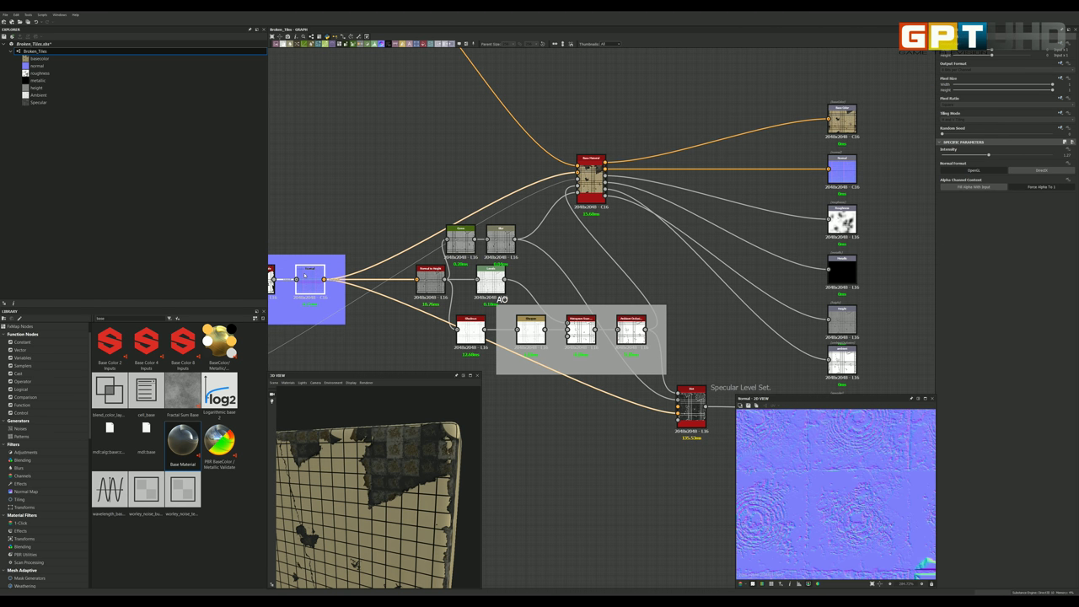
{"action": "scroll", "coordinate": [324, 282], "scroll_direction": "up", "scroll_amount": 1}
{"action": "scroll", "coordinate": [324, 283], "scroll_direction": "up", "scroll_amount": 2}
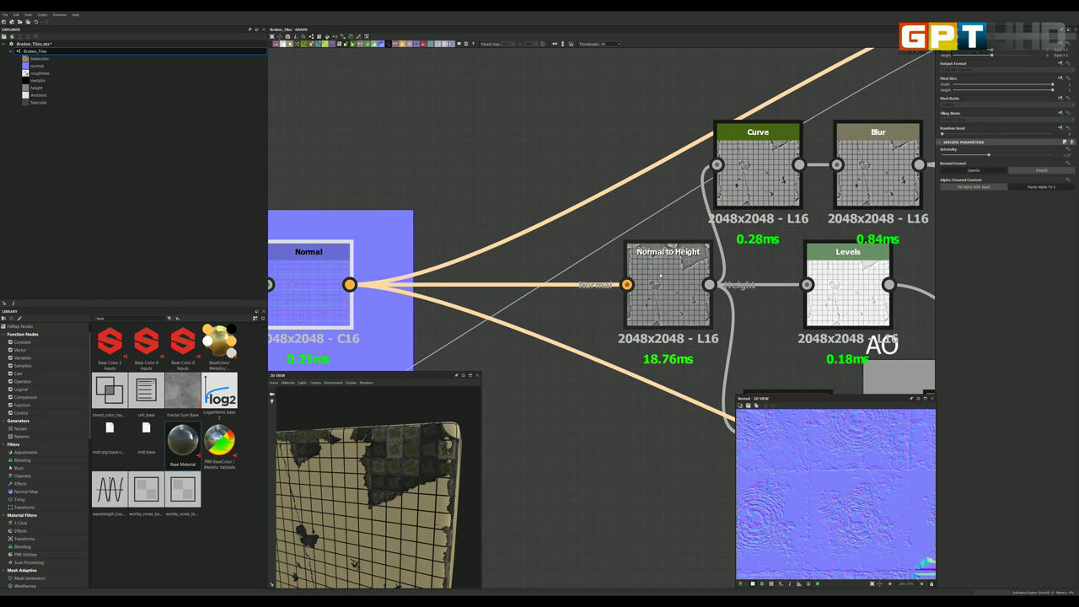
Step: Select the Normal to Height node and preview its height map
{"action": "left_click", "coordinate": [661, 275]}
{"action": "scroll", "coordinate": [666, 275], "scroll_direction": "down", "scroll_amount": 1}
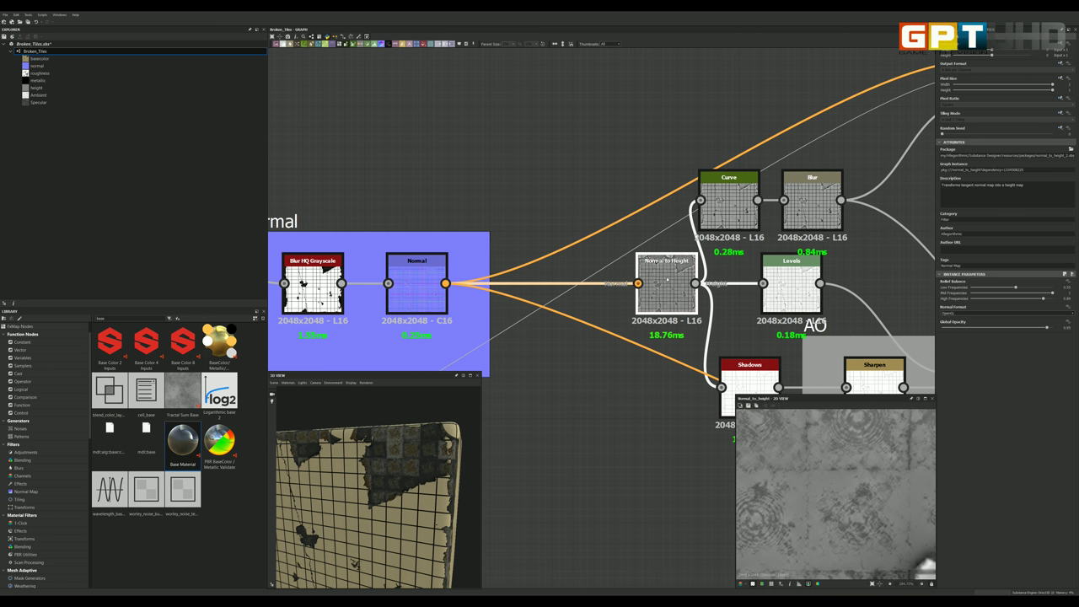
{"action": "scroll", "coordinate": [681, 274], "scroll_direction": "up", "scroll_amount": 2}
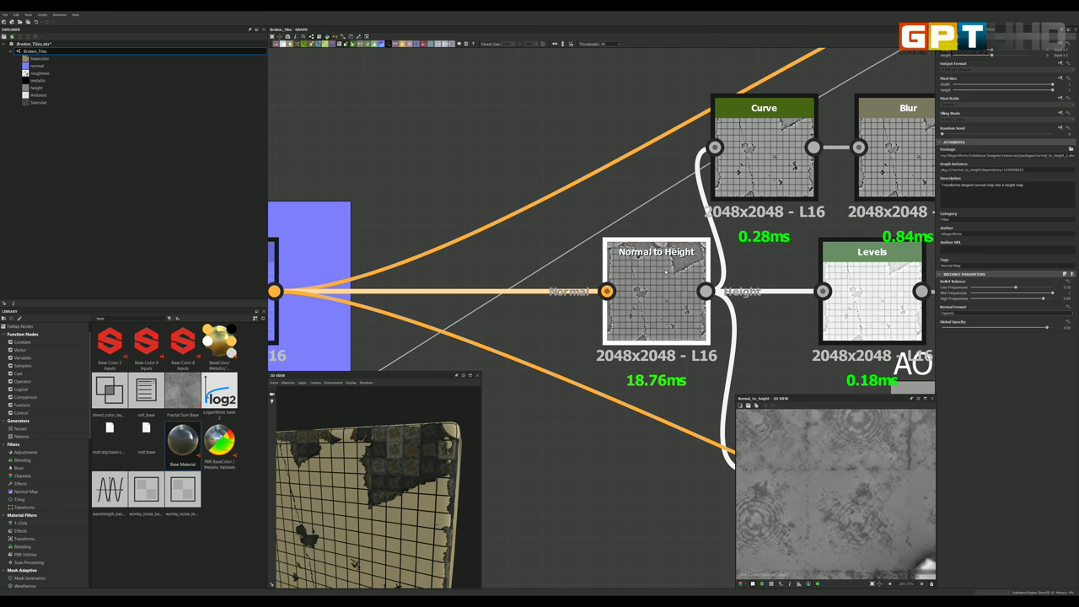
{"action": "scroll", "coordinate": [796, 460], "scroll_direction": "up", "scroll_amount": 3}
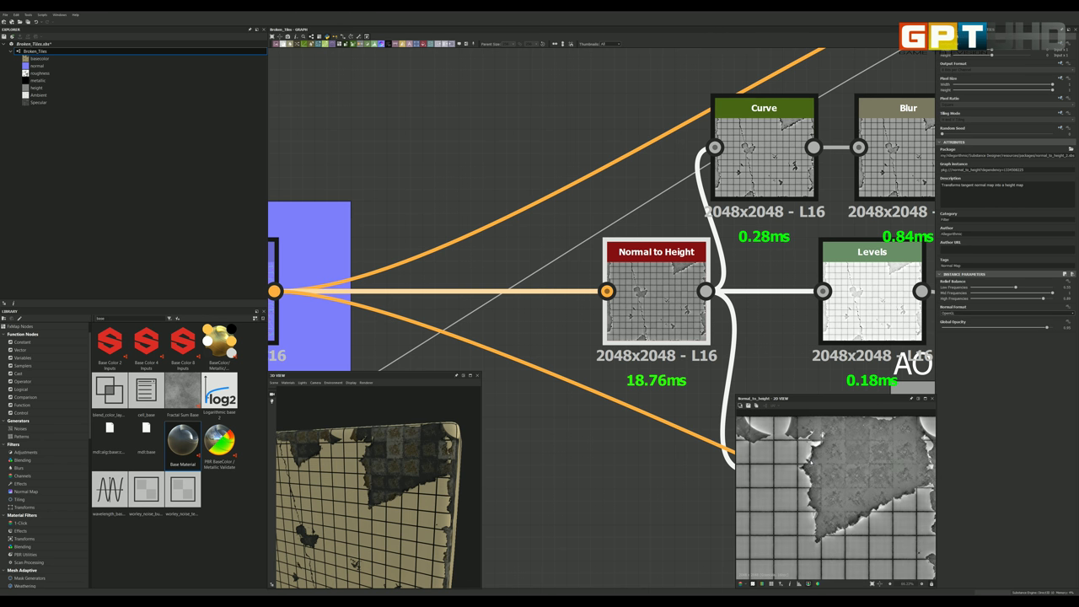
{"action": "scroll", "coordinate": [796, 460], "scroll_direction": "up", "scroll_amount": 3}
{"action": "scroll", "coordinate": [796, 463], "scroll_direction": "down", "scroll_amount": 2}
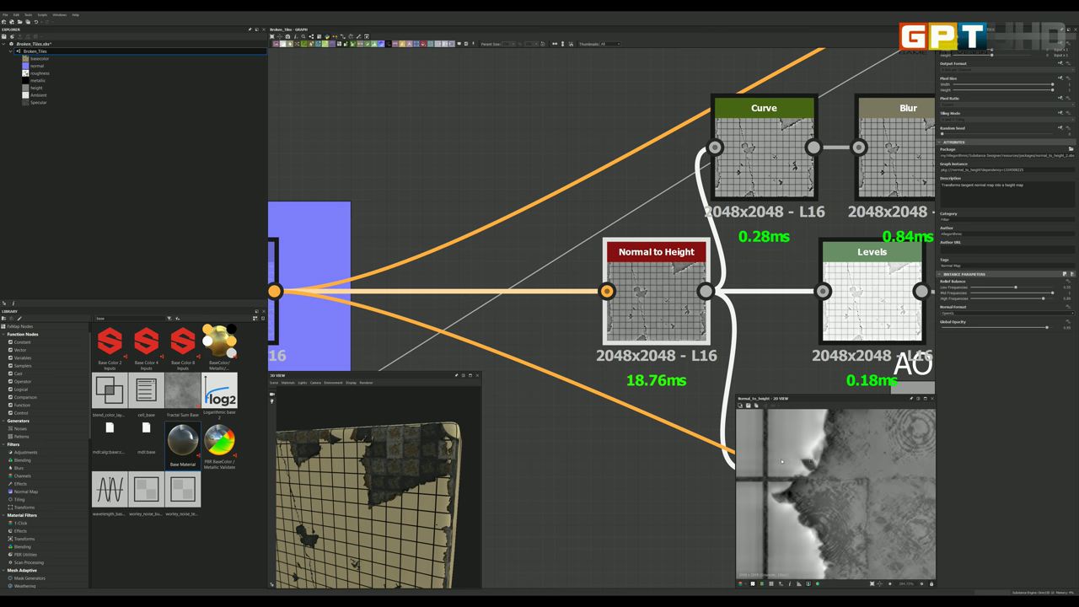
{"action": "scroll", "coordinate": [808, 465], "scroll_direction": "down", "scroll_amount": 3}
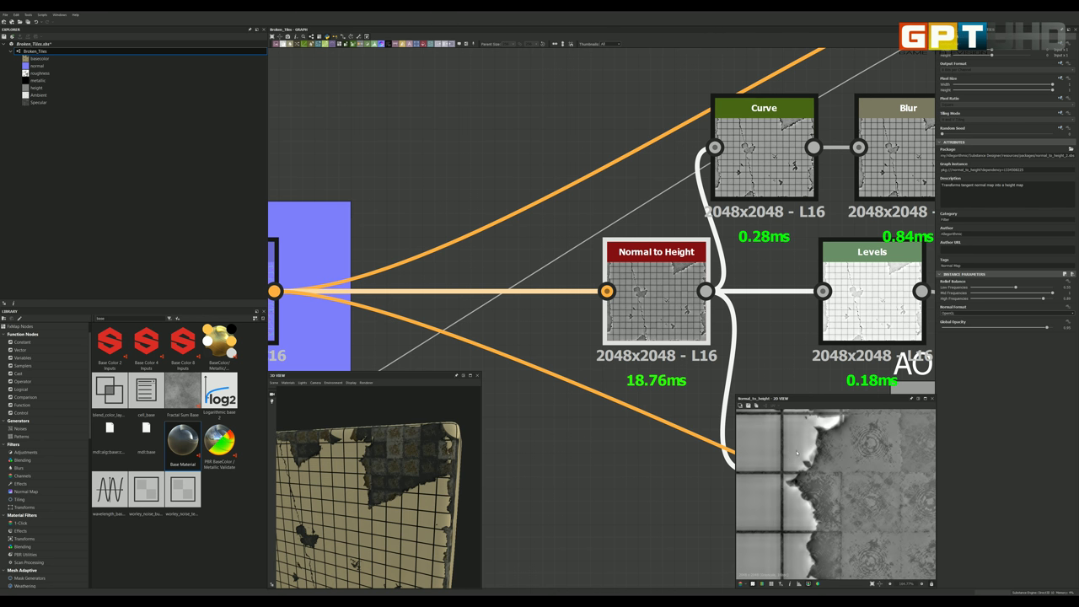
{"action": "scroll", "coordinate": [796, 453], "scroll_direction": "up", "scroll_amount": 2}
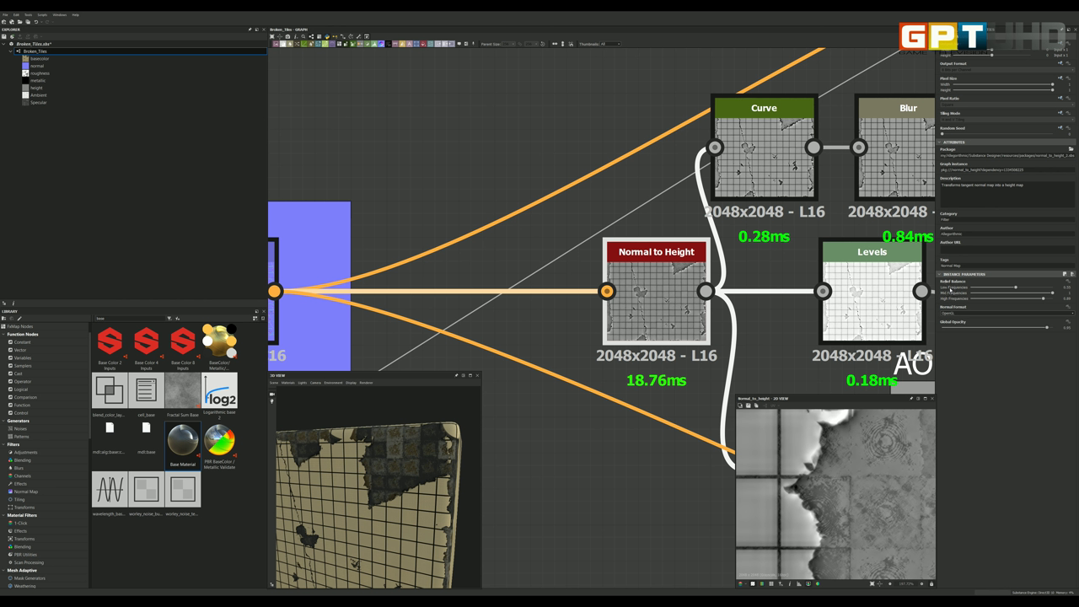
Step: Adjust Low and Mid relief balance, raise High Frequencies to 1.00, keep Normal Format OpenGL
{"action": "left_click_drag", "start_coordinate": [962, 287], "coordinate": [1016, 288]}
{"action": "left_click", "coordinate": [1044, 294]}
{"action": "left_click_drag", "start_coordinate": [1044, 299], "coordinate": [1051, 298]}
{"action": "left_click", "coordinate": [958, 314]}
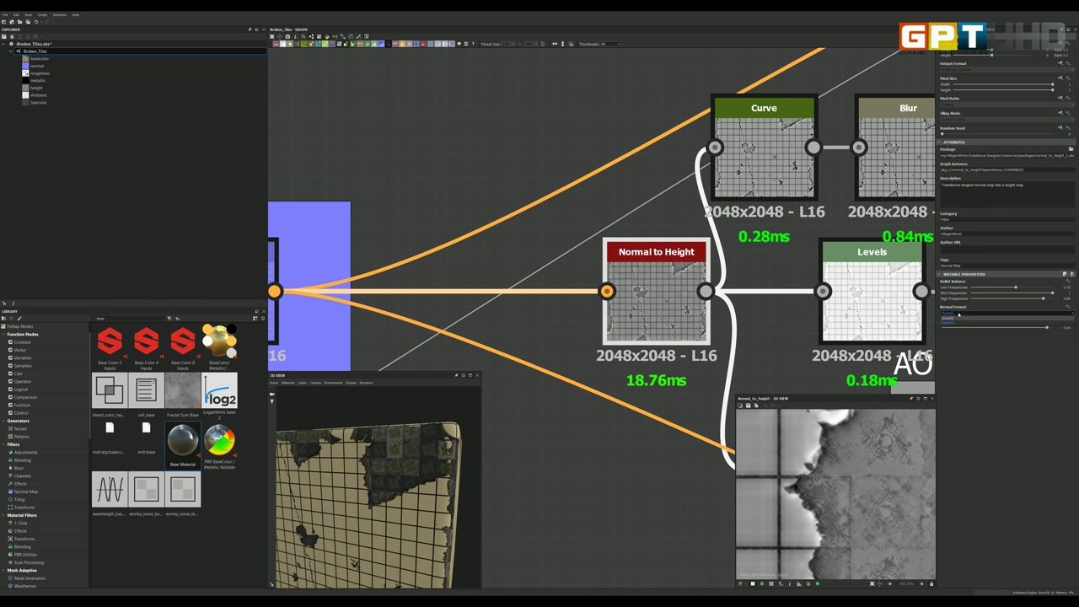
{"action": "left_click", "coordinate": [959, 321]}
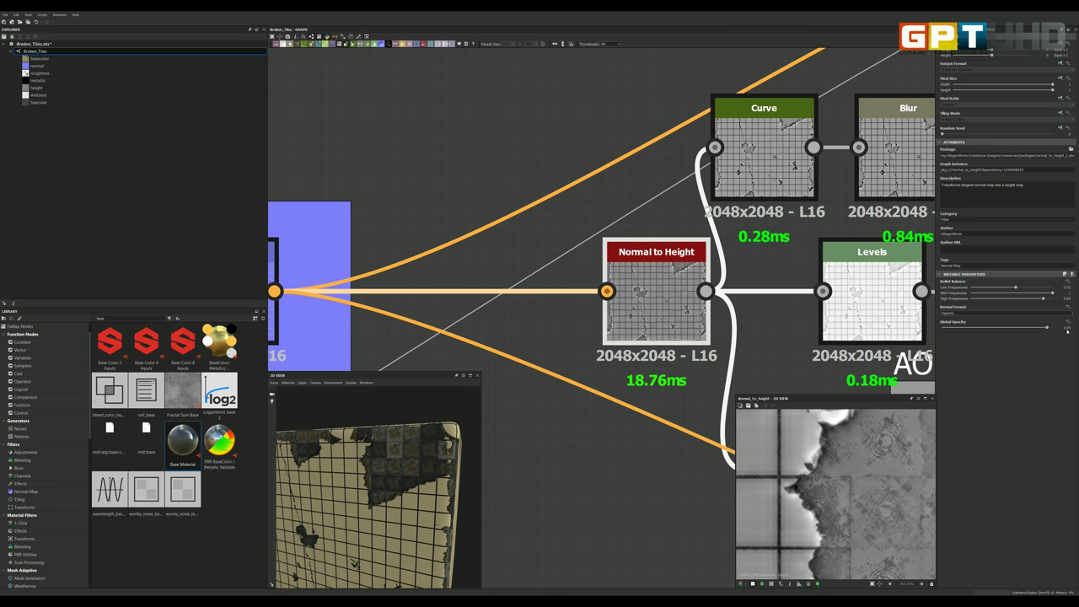
{"action": "scroll", "coordinate": [539, 291], "scroll_direction": "down", "scroll_amount": 1}
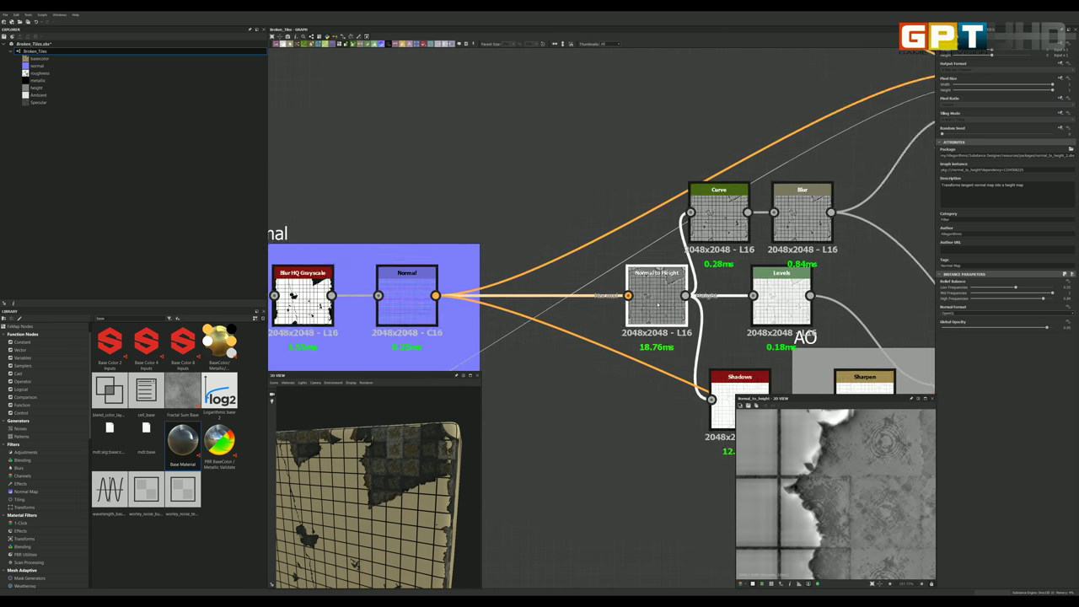
{"action": "scroll", "coordinate": [539, 291], "scroll_direction": "down", "scroll_amount": 2}
{"action": "scroll", "coordinate": [540, 291], "scroll_direction": "up", "scroll_amount": 2}
{"action": "scroll", "coordinate": [645, 309], "scroll_direction": "down", "scroll_amount": 2}
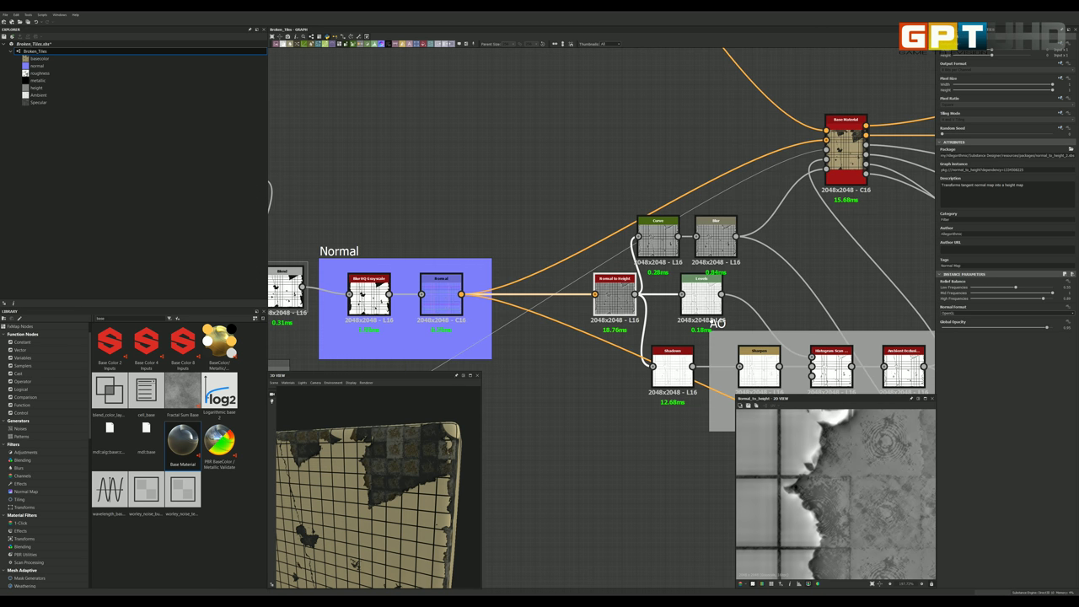
{"action": "scroll", "coordinate": [728, 323], "scroll_direction": "up", "scroll_amount": 2}
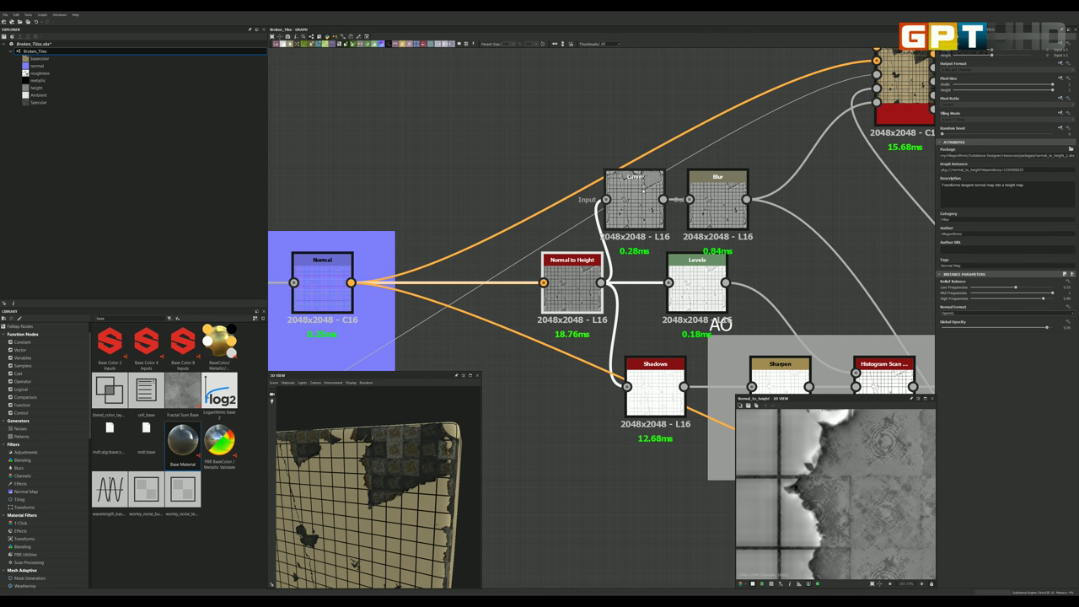
{"action": "left_click", "coordinate": [644, 190]}
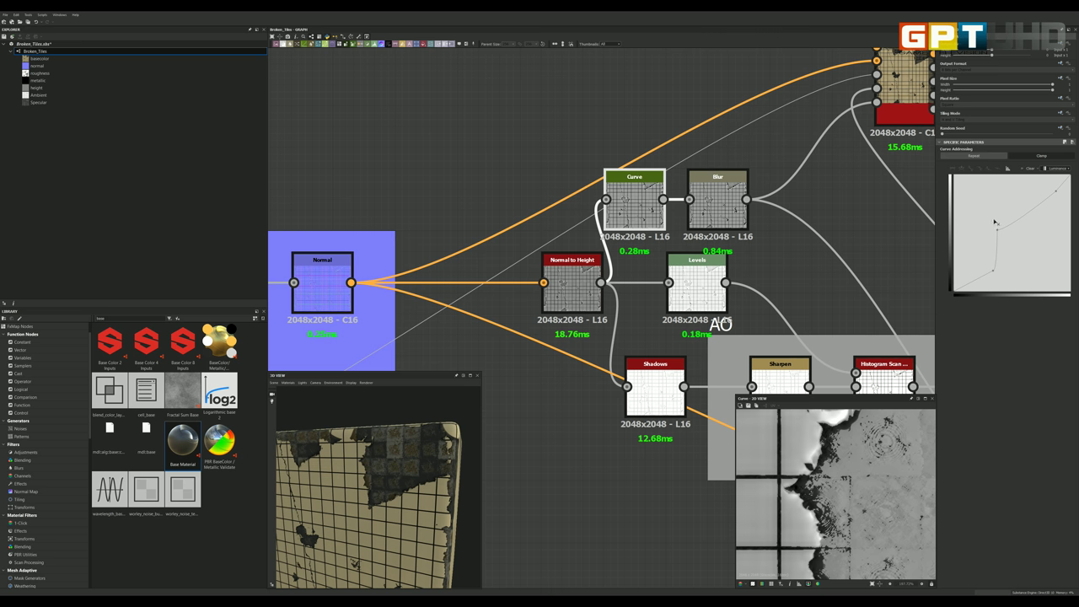
{"action": "scroll", "coordinate": [648, 217], "scroll_direction": "up", "scroll_amount": 2}
{"action": "scroll", "coordinate": [799, 466], "scroll_direction": "up", "scroll_amount": 1}
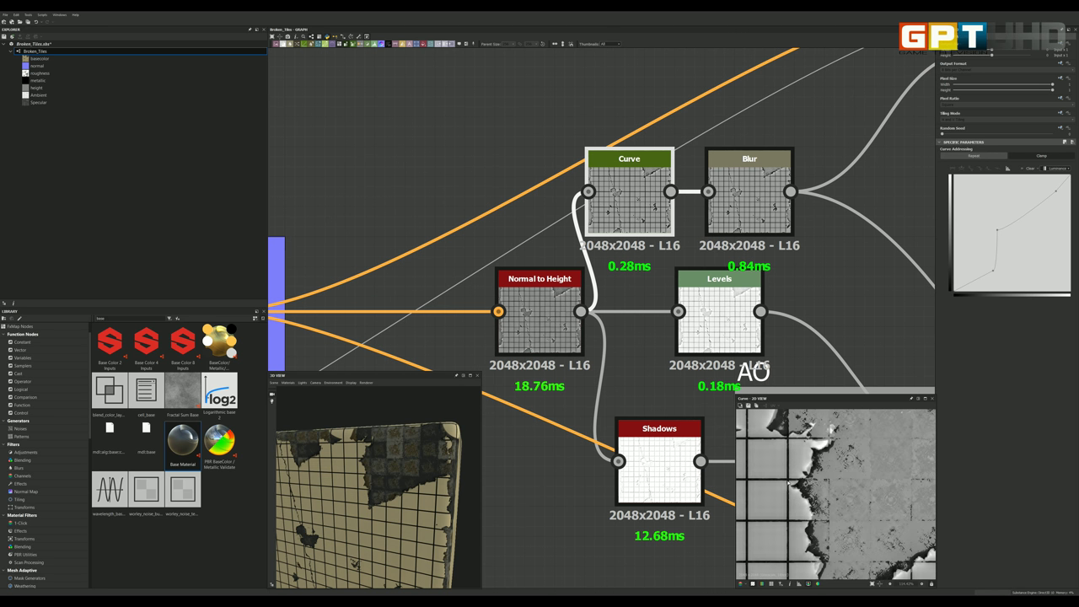
{"action": "scroll", "coordinate": [799, 466], "scroll_direction": "up", "scroll_amount": 1}
{"action": "scroll", "coordinate": [799, 465], "scroll_direction": "up", "scroll_amount": 1}
{"action": "scroll", "coordinate": [831, 475], "scroll_direction": "down", "scroll_amount": 3}
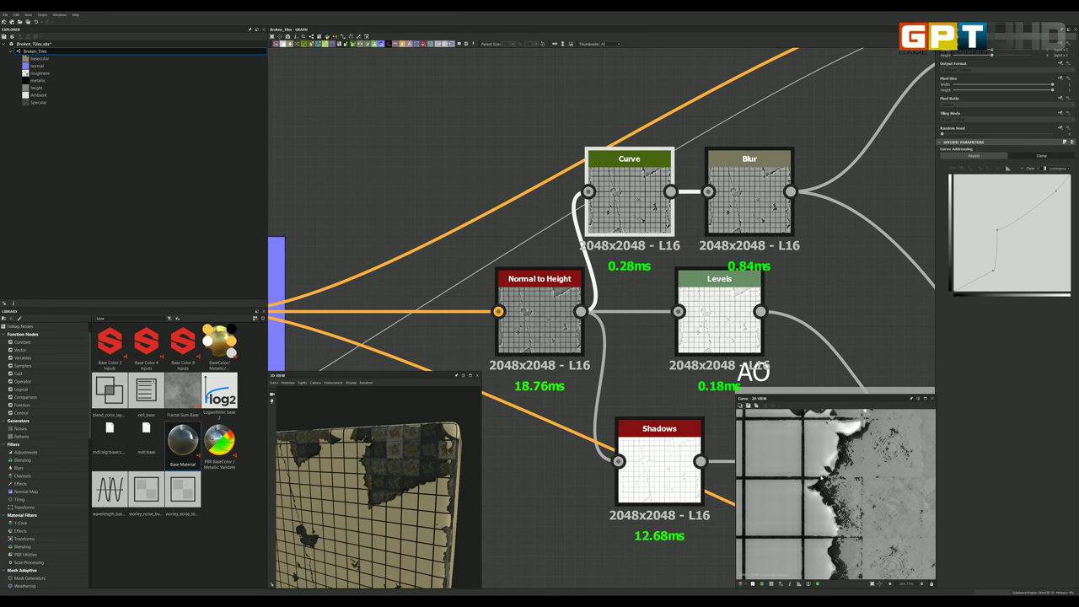
{"action": "scroll", "coordinate": [836, 495], "scroll_direction": "down", "scroll_amount": 1}
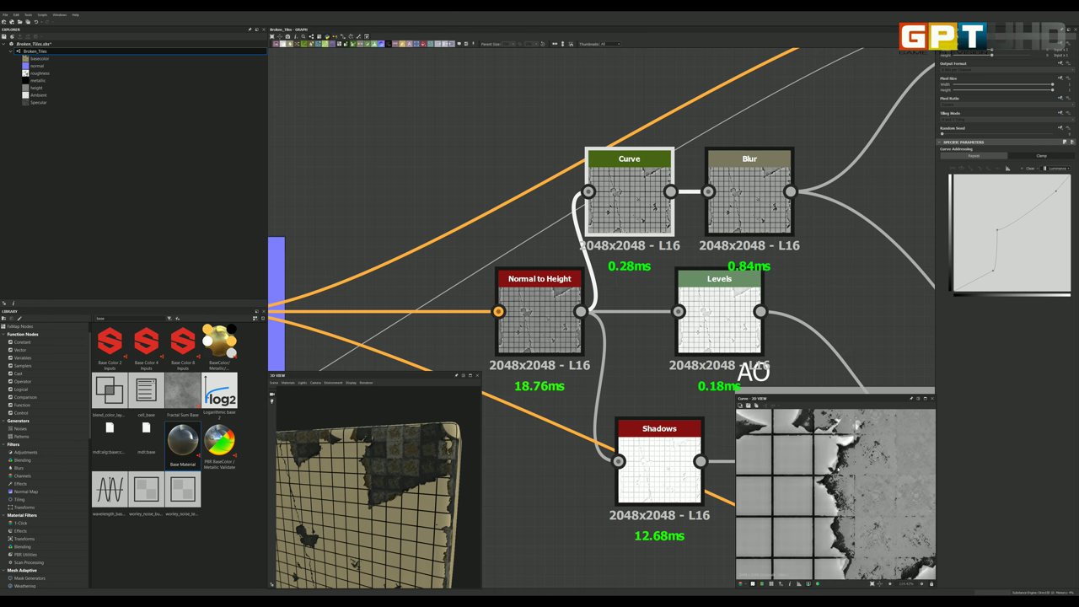
{"action": "scroll", "coordinate": [836, 494], "scroll_direction": "down", "scroll_amount": 1}
{"action": "scroll", "coordinate": [836, 494], "scroll_direction": "down", "scroll_amount": 1}
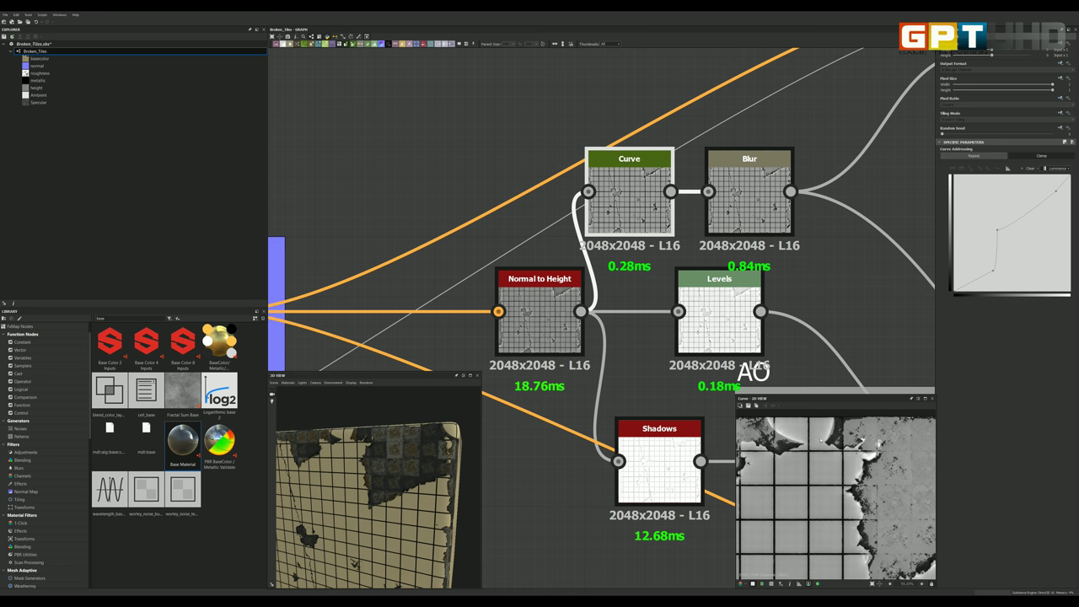
{"action": "mouse_move", "coordinate": [363, 472]}
{"action": "left_mouse_down"}
{"action": "mouse_move", "coordinate": [398, 462]}
{"action": "mouse_move", "coordinate": [364, 459]}
{"action": "left_mouse_up"}
{"action": "scroll", "coordinate": [384, 466], "scroll_direction": "up", "scroll_amount": 3}
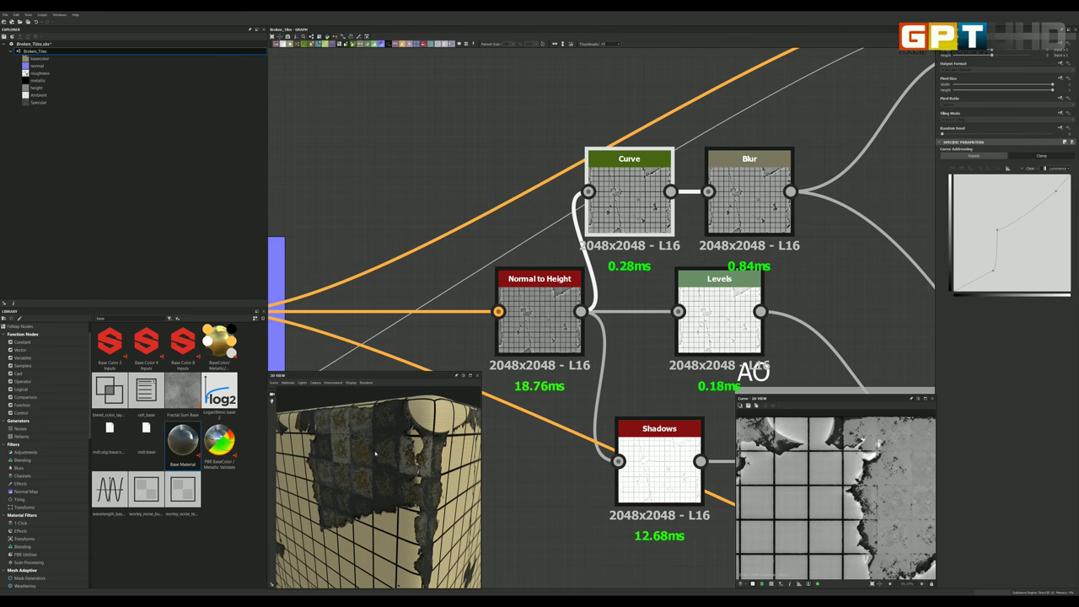
Step: Nudge the Curve node's upper control point slightly up and to the right
{"action": "mouse_move", "coordinate": [376, 444]}
{"action": "left_mouse_down"}
{"action": "mouse_move", "coordinate": [429, 446]}
{"action": "mouse_move", "coordinate": [384, 435]}
{"action": "left_mouse_up"}
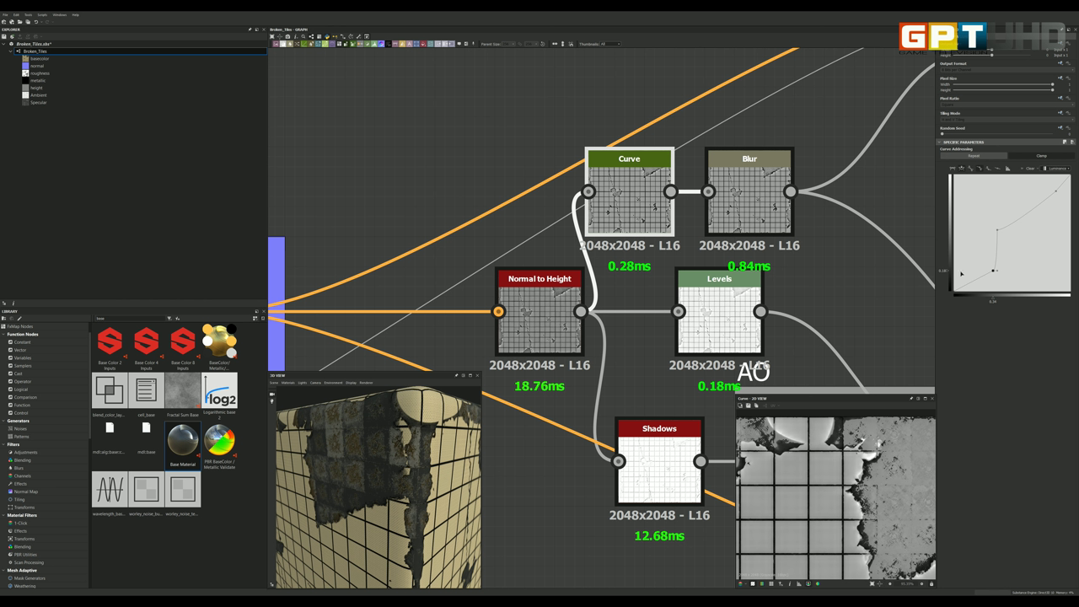
{"action": "left_click", "coordinate": [999, 230]}
{"action": "left_click_drag", "start_coordinate": [997, 233], "coordinate": [999, 230]}
{"action": "left_click", "coordinate": [1055, 192]}
{"action": "scroll", "coordinate": [826, 271], "scroll_direction": "down", "scroll_amount": 2}
{"action": "scroll", "coordinate": [835, 273], "scroll_direction": "up", "scroll_amount": 2}
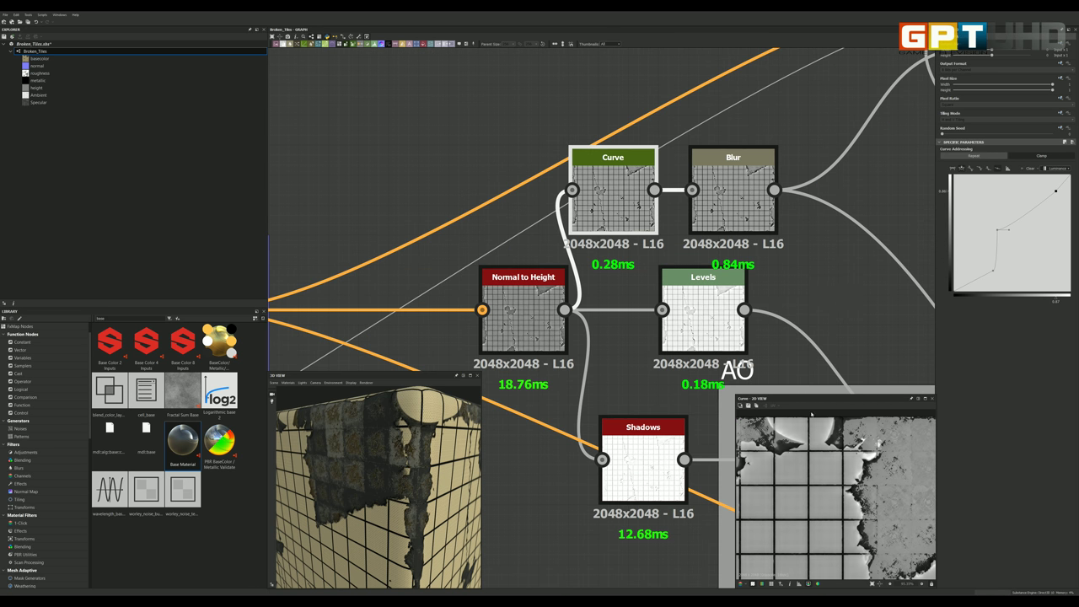
Step: Select the Blur node to preview it and review its settings
{"action": "left_click", "coordinate": [729, 200]}
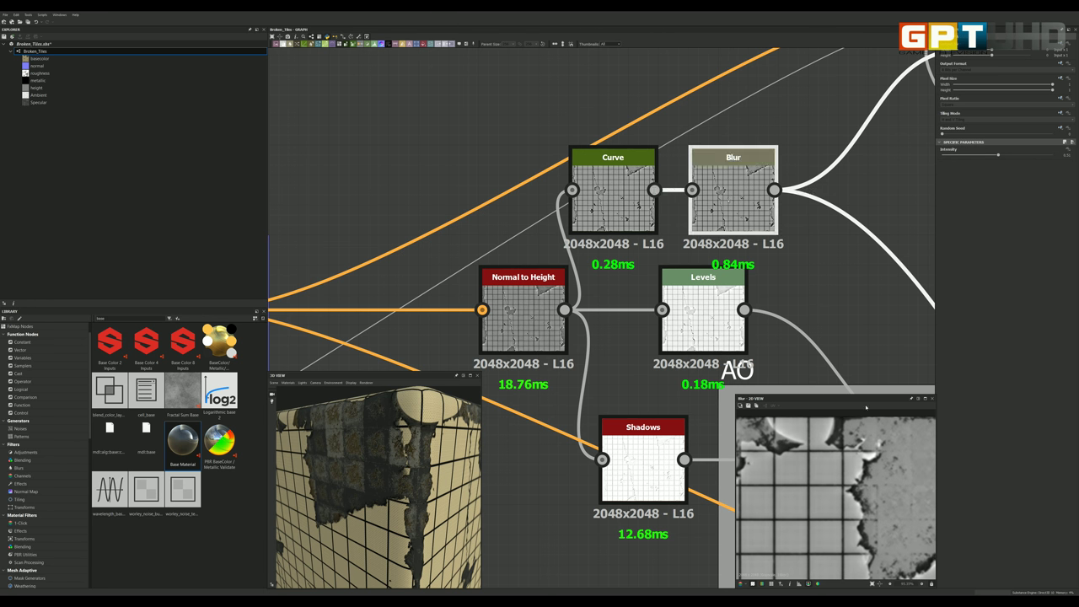
{"action": "scroll", "coordinate": [511, 255], "scroll_direction": "down", "scroll_amount": 3}
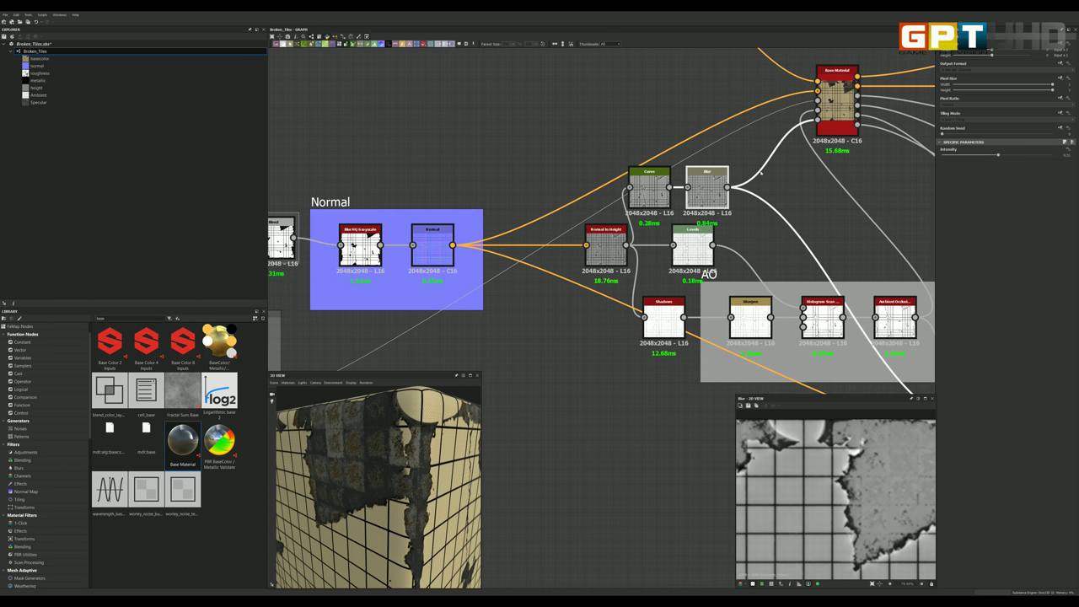
{"action": "scroll", "coordinate": [511, 255], "scroll_direction": "up", "scroll_amount": 1}
{"action": "scroll", "coordinate": [666, 210], "scroll_direction": "down", "scroll_amount": 2}
{"action": "scroll", "coordinate": [666, 211], "scroll_direction": "up", "scroll_amount": 3}
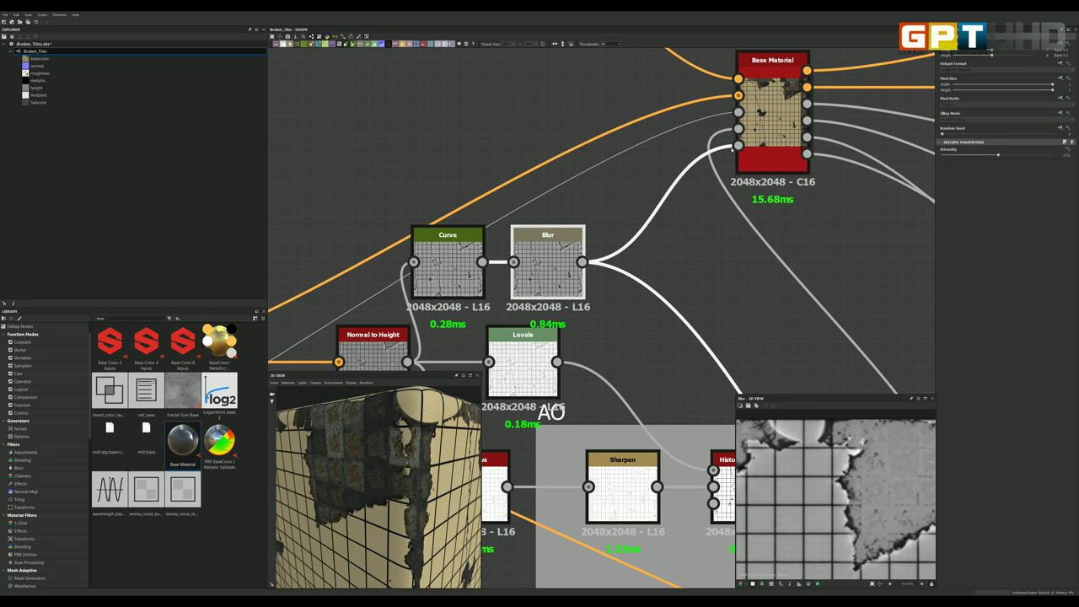
Step: Select the Base Material node to review it
{"action": "left_click", "coordinate": [741, 146]}
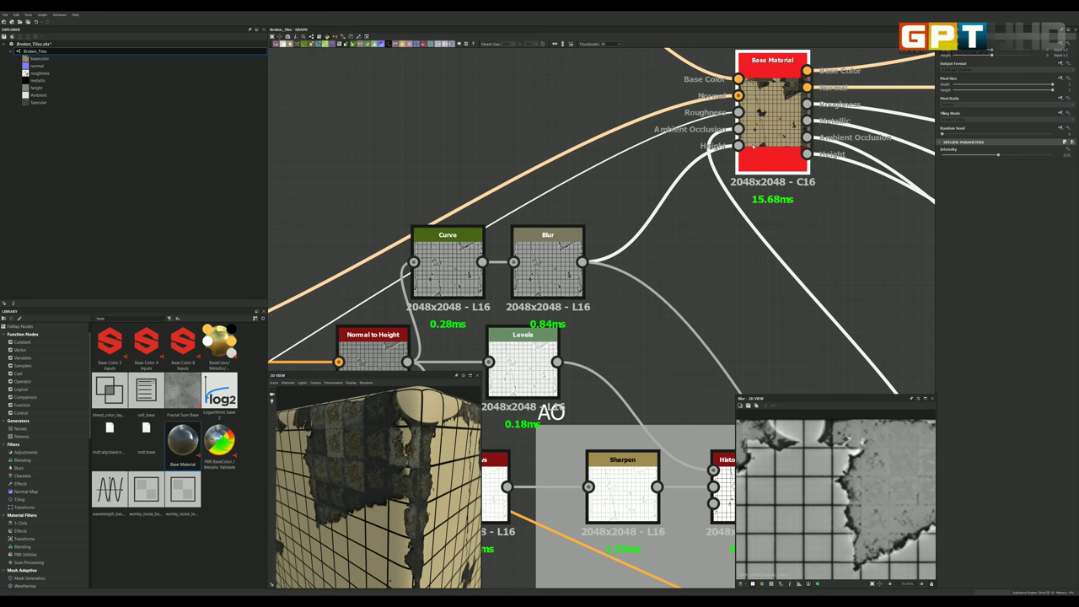
{"action": "scroll", "coordinate": [786, 166], "scroll_direction": "down", "scroll_amount": 3}
{"action": "scroll", "coordinate": [787, 166], "scroll_direction": "down", "scroll_amount": 3}
{"action": "scroll", "coordinate": [787, 166], "scroll_direction": "down", "scroll_amount": 2}
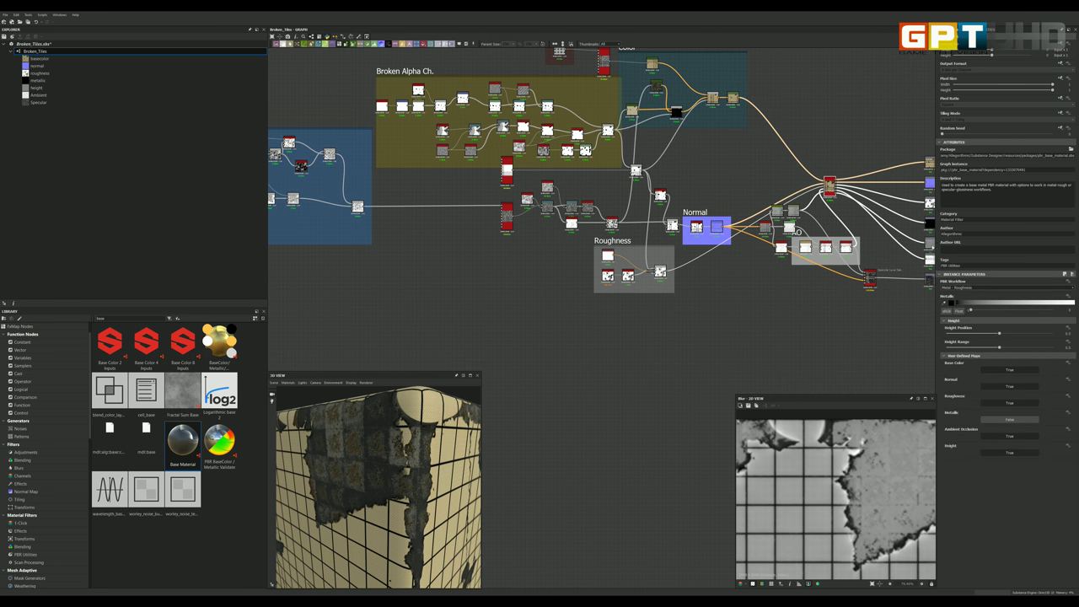
{"action": "scroll", "coordinate": [925, 242], "scroll_direction": "up", "scroll_amount": 2}
{"action": "scroll", "coordinate": [925, 243], "scroll_direction": "up", "scroll_amount": 3}
Step: Preview the Height output's grayscale height map in the 2D view
{"action": "left_click", "coordinate": [925, 242]}
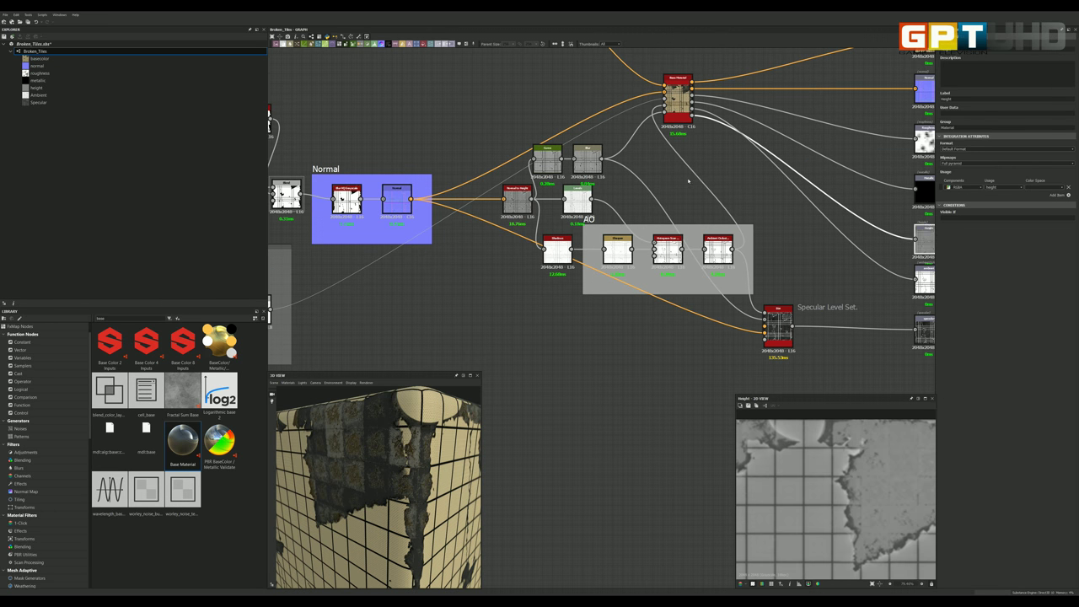
{"action": "scroll", "coordinate": [688, 180], "scroll_direction": "down", "scroll_amount": 2}
{"action": "scroll", "coordinate": [695, 184], "scroll_direction": "up", "scroll_amount": 2}
{"action": "scroll", "coordinate": [704, 189], "scroll_direction": "up", "scroll_amount": 2}
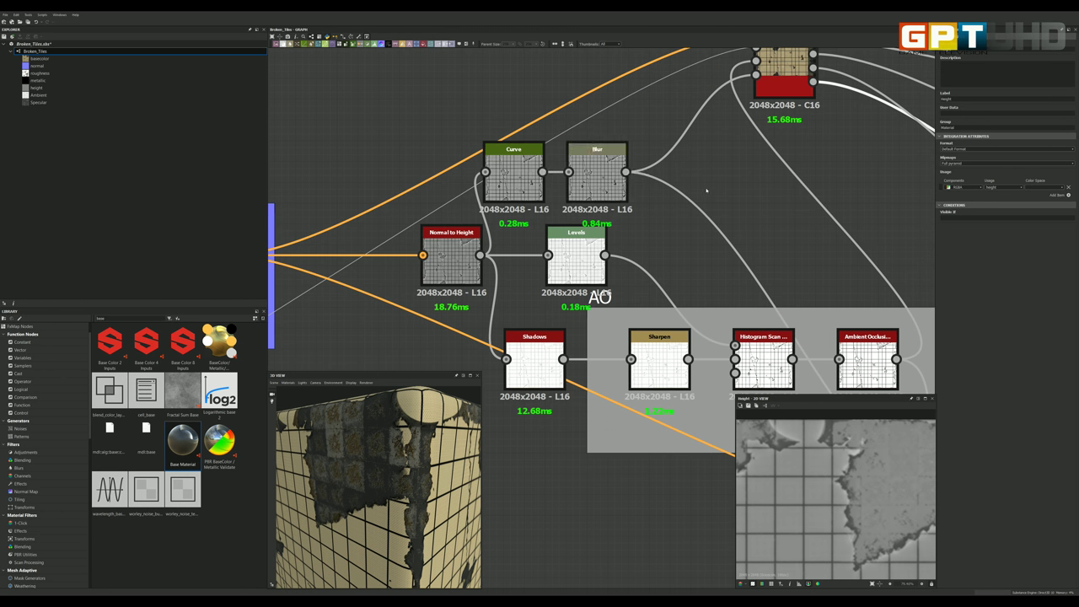
{"action": "scroll", "coordinate": [707, 191], "scroll_direction": "down", "scroll_amount": 3}
{"action": "scroll", "coordinate": [607, 203], "scroll_direction": "up", "scroll_amount": 2}
{"action": "scroll", "coordinate": [595, 211], "scroll_direction": "up", "scroll_amount": 1}
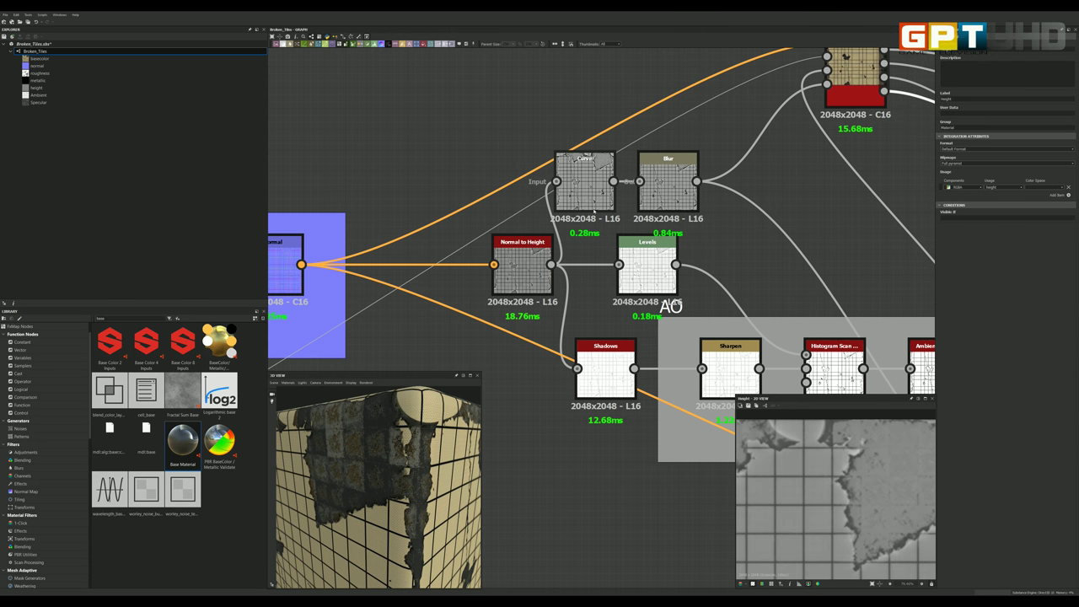
Step: Preview Normal to Height, then show the Levels node in the 2D view
{"action": "left_click", "coordinate": [526, 266]}
{"action": "scroll", "coordinate": [524, 264], "scroll_direction": "up", "scroll_amount": 2}
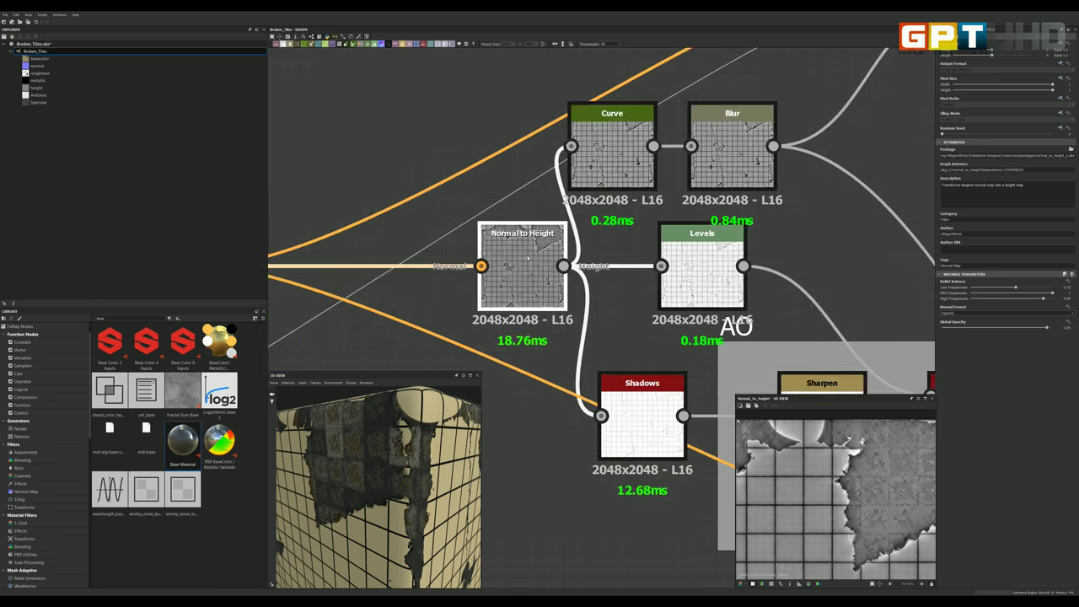
{"action": "left_click", "coordinate": [696, 265]}
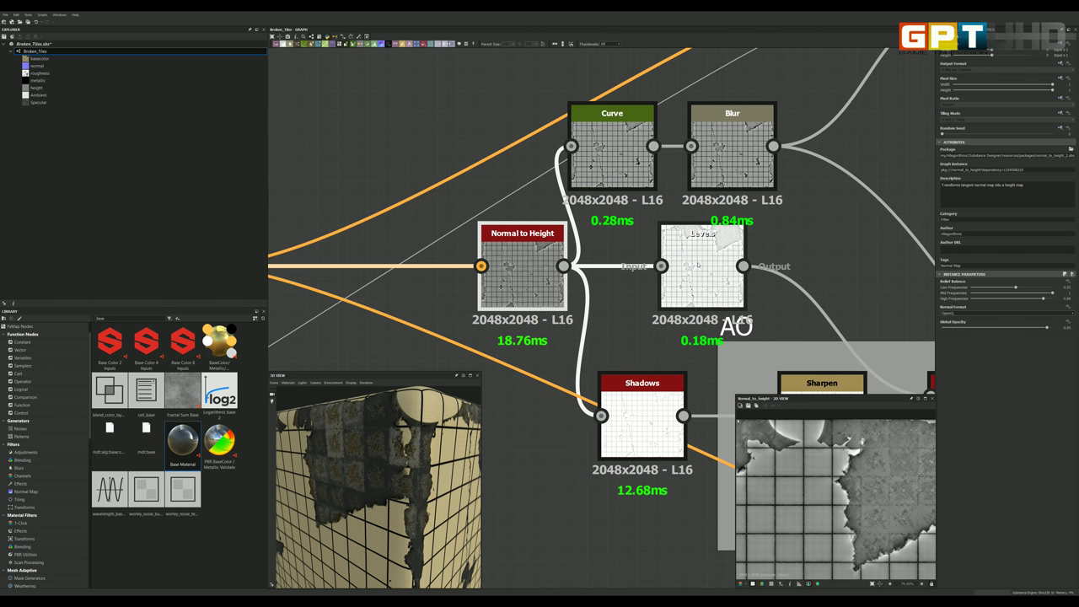
{"action": "double_click", "coordinate": [703, 278]}
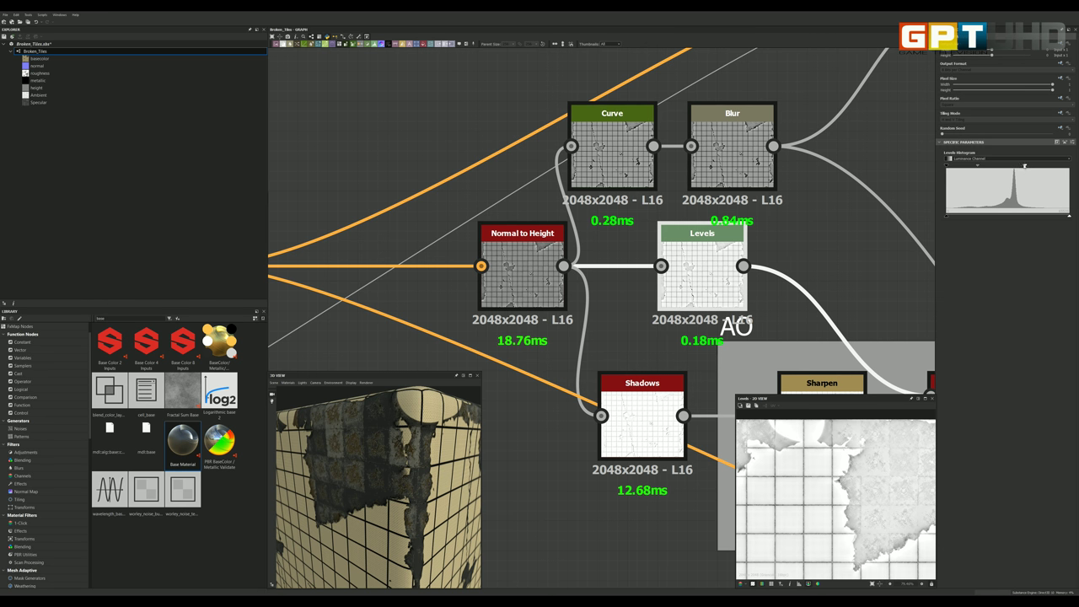
Step: Adjust the Levels Histogram handle to brighten the tile output
{"action": "left_click_drag", "start_coordinate": [1024, 166], "coordinate": [1024, 166]}
{"action": "left_click", "coordinate": [1025, 166]}
{"action": "scroll", "coordinate": [820, 448], "scroll_direction": "up", "scroll_amount": 2}
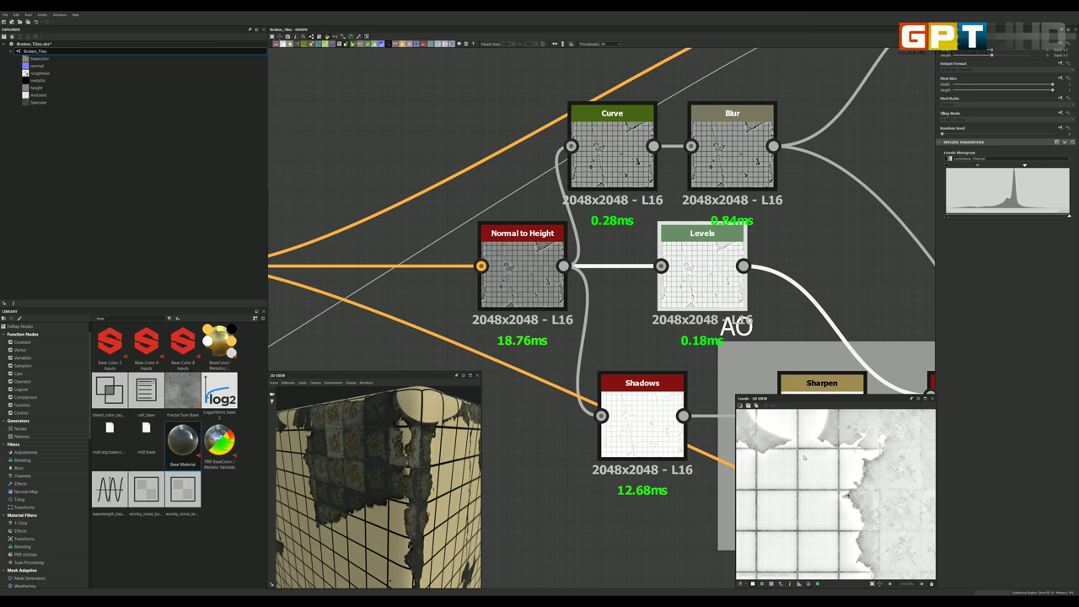
{"action": "scroll", "coordinate": [763, 365], "scroll_direction": "down", "scroll_amount": 3}
{"action": "scroll", "coordinate": [750, 337], "scroll_direction": "down", "scroll_amount": 2}
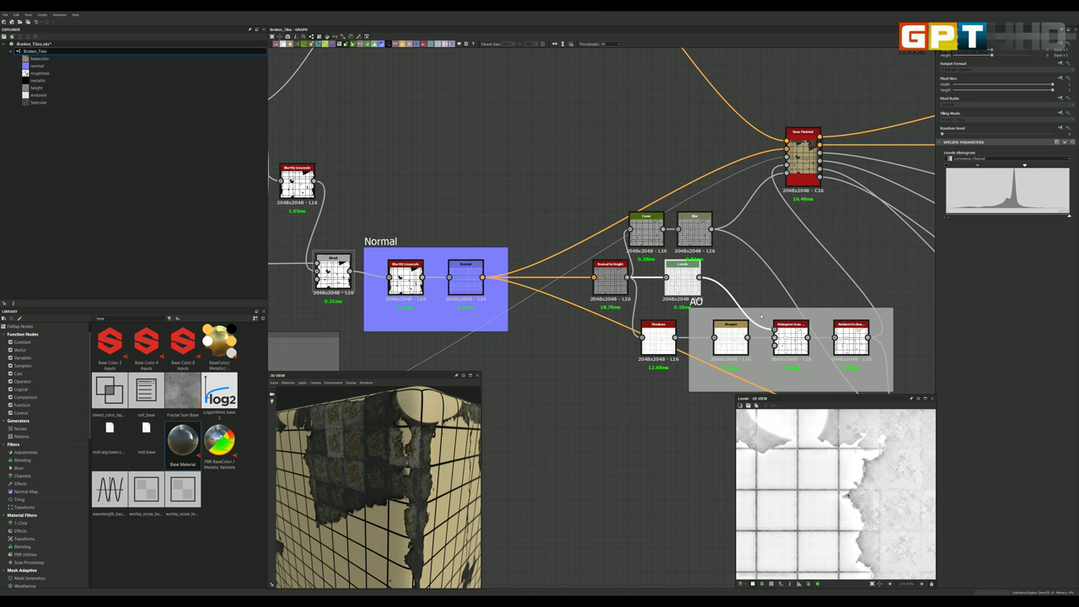
{"action": "scroll", "coordinate": [749, 327], "scroll_direction": "up", "scroll_amount": 3}
{"action": "scroll", "coordinate": [749, 327], "scroll_direction": "up", "scroll_amount": 2}
{"action": "scroll", "coordinate": [659, 264], "scroll_direction": "down", "scroll_amount": 3}
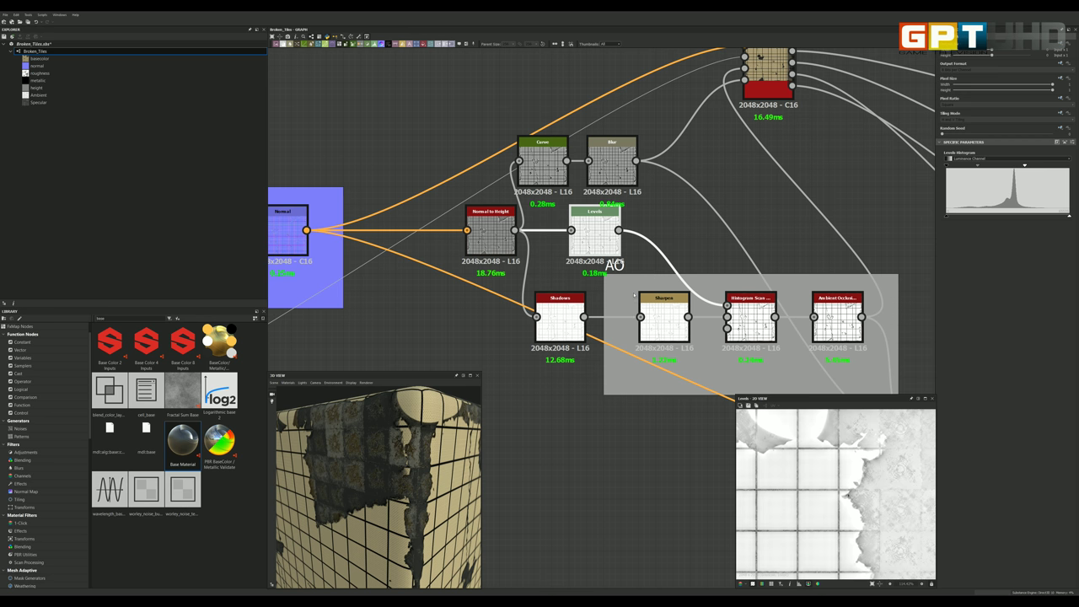
{"action": "scroll", "coordinate": [634, 294], "scroll_direction": "up", "scroll_amount": 1}
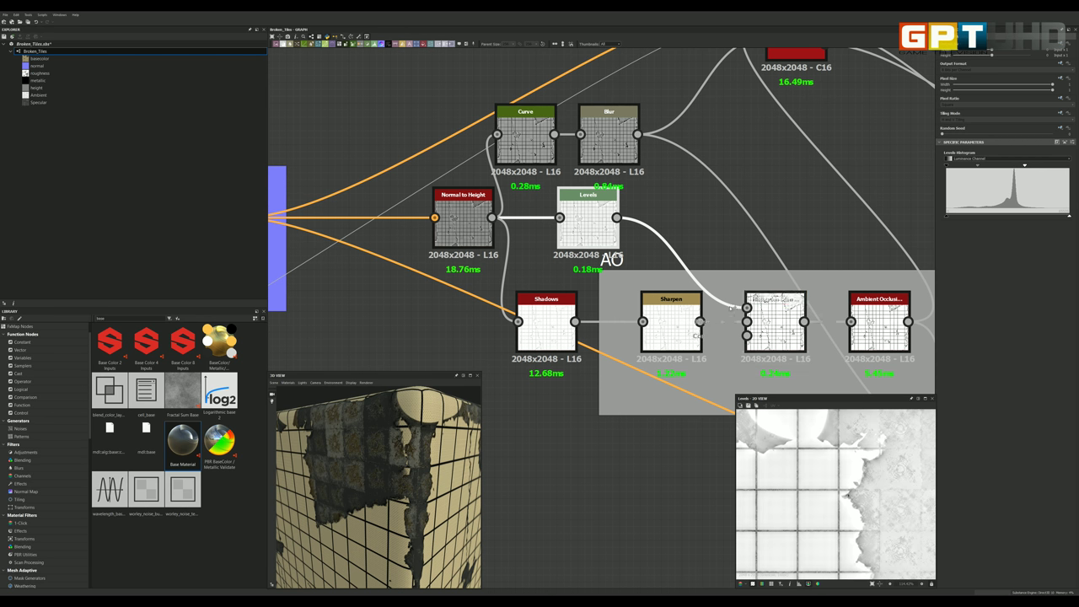
Step: Preview the Shadows node and slightly change its Shadow Distance
{"action": "left_click", "coordinate": [456, 215]}
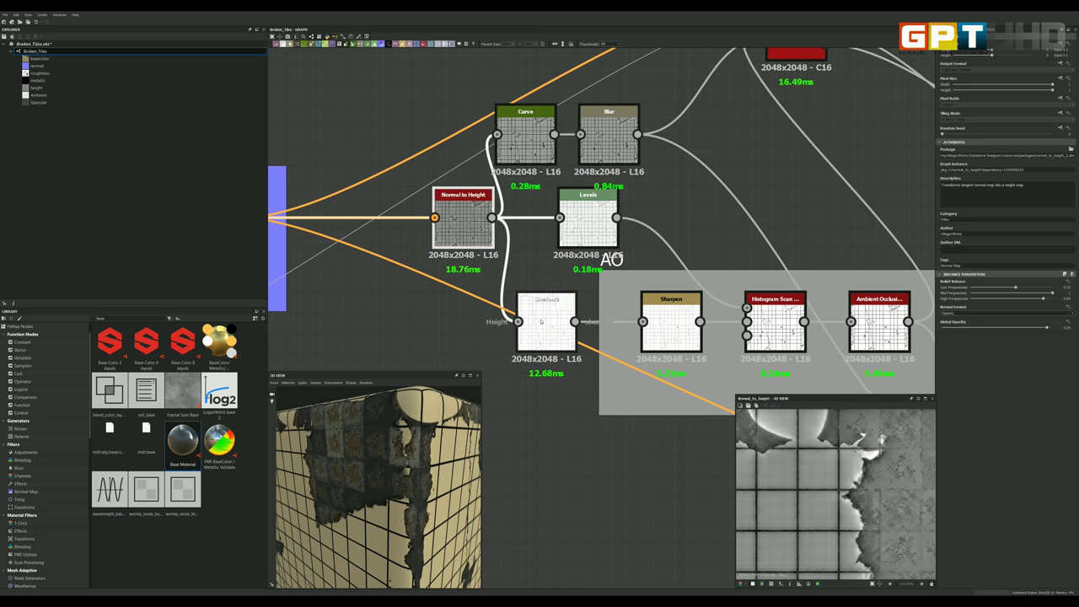
{"action": "double_click", "coordinate": [542, 322]}
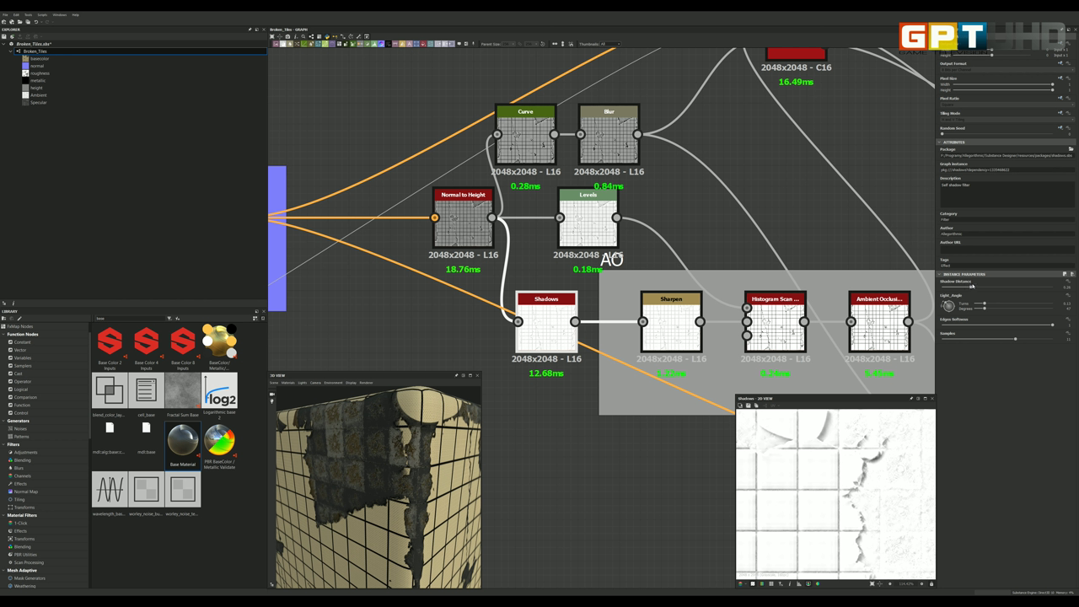
{"action": "left_click_drag", "start_coordinate": [972, 287], "coordinate": [971, 287]}
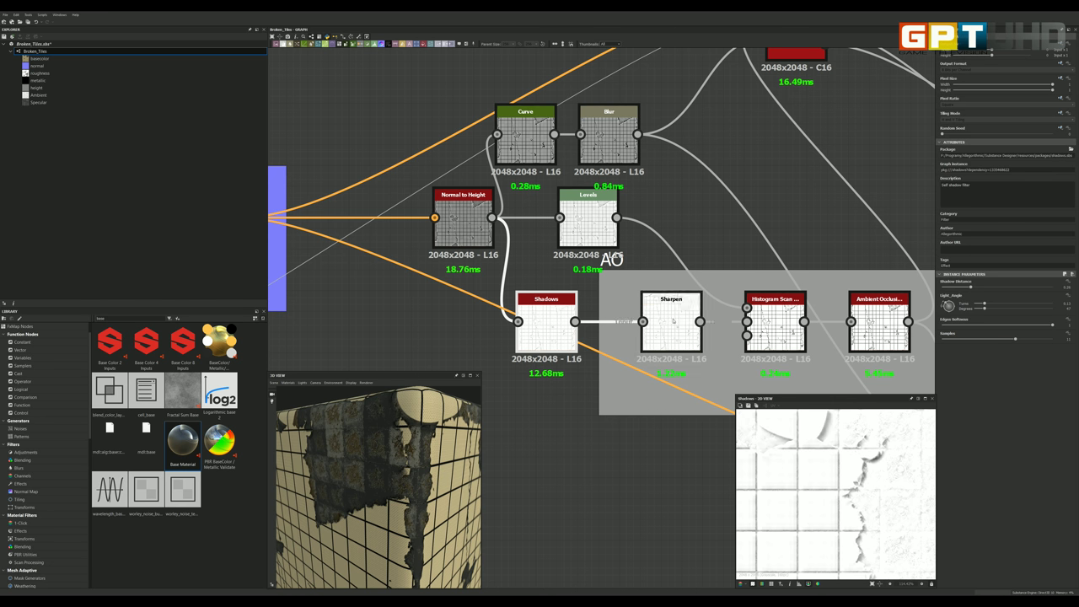
Step: Check Sharpen, then fine-tune the Histogram Scan position into a stark tile mask
{"action": "left_click", "coordinate": [673, 321]}
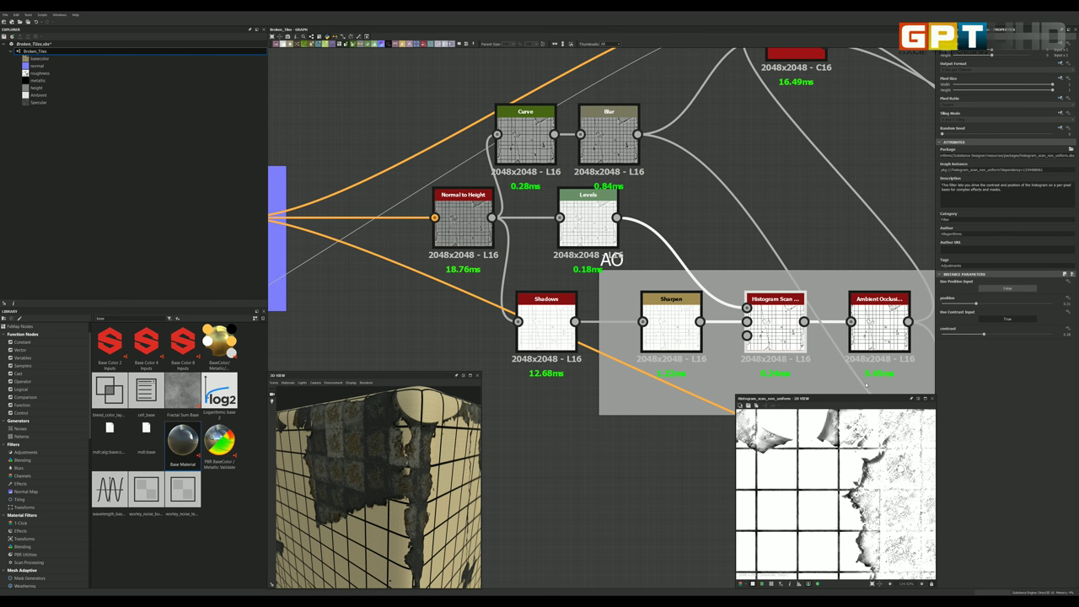
{"action": "scroll", "coordinate": [844, 452], "scroll_direction": "down", "scroll_amount": 2}
{"action": "scroll", "coordinate": [844, 451], "scroll_direction": "down", "scroll_amount": 2}
{"action": "scroll", "coordinate": [844, 451], "scroll_direction": "up", "scroll_amount": 3}
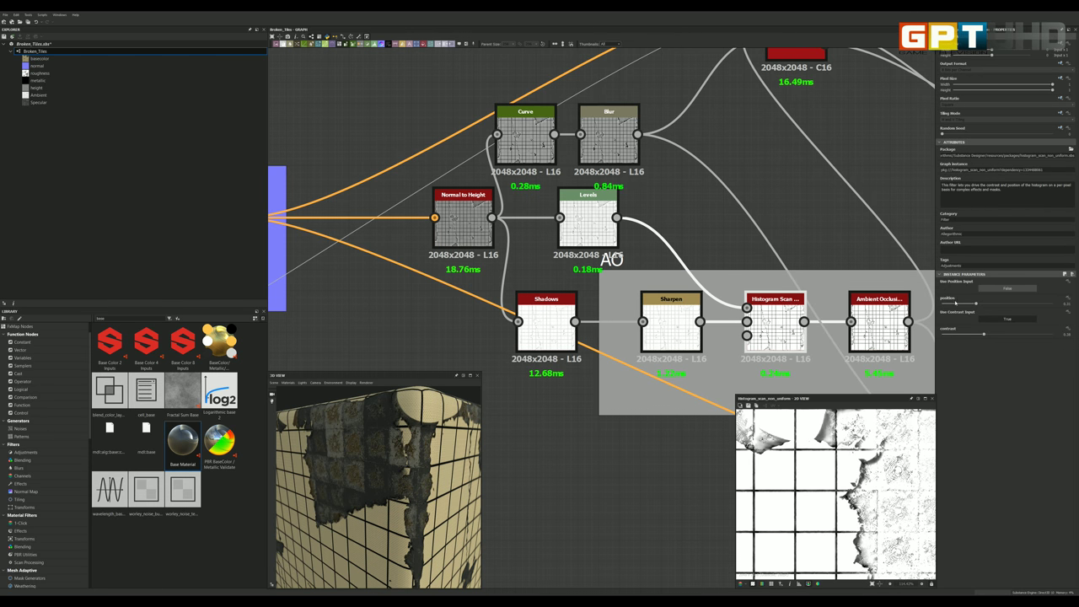
{"action": "left_click_drag", "start_coordinate": [953, 303], "coordinate": [950, 302]}
{"action": "left_click_drag", "start_coordinate": [951, 303], "coordinate": [953, 302]}
{"action": "scroll", "coordinate": [762, 370], "scroll_direction": "down", "scroll_amount": 2}
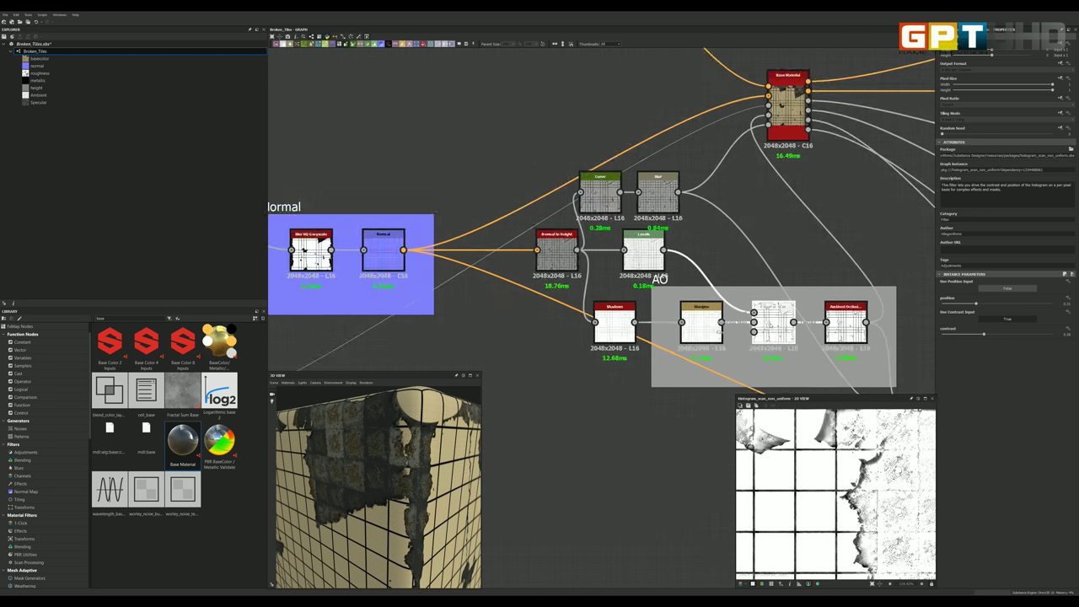
{"action": "scroll", "coordinate": [844, 295], "scroll_direction": "up", "scroll_amount": 2}
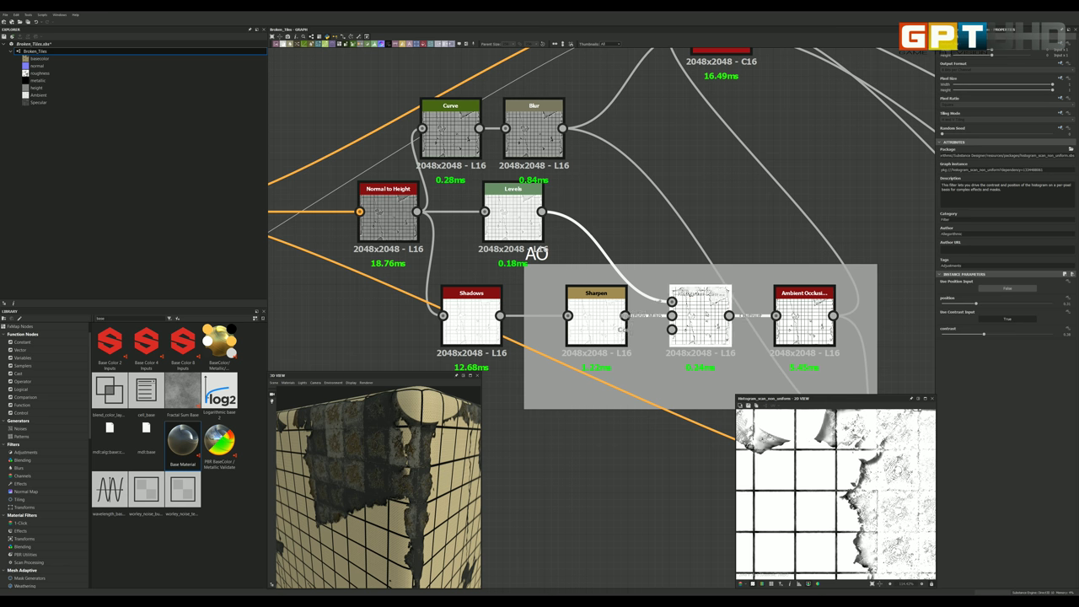
{"action": "left_click", "coordinate": [805, 297]}
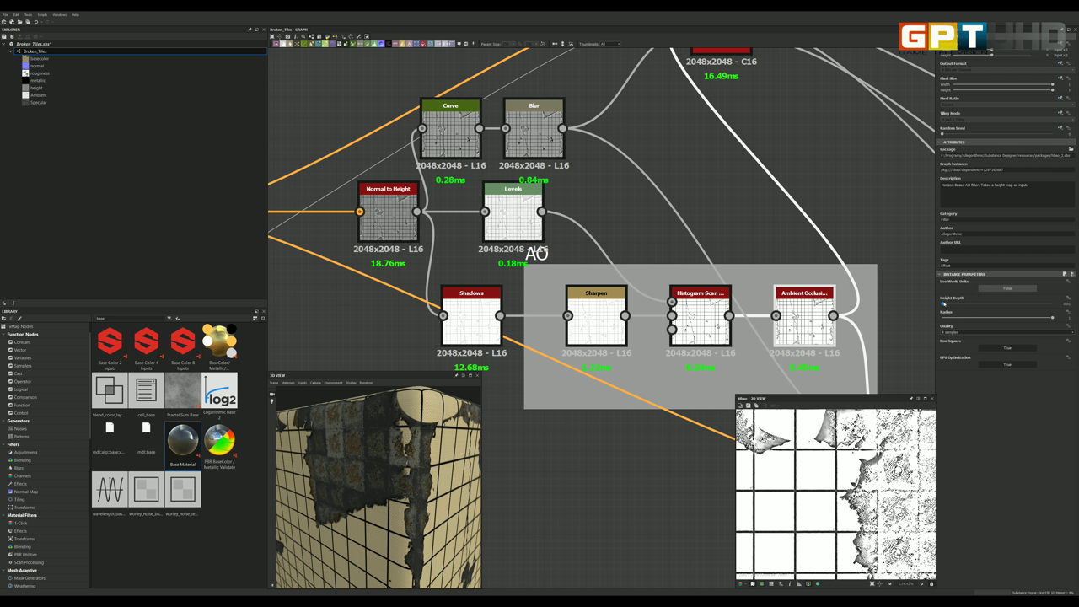
{"action": "left_click_drag", "start_coordinate": [945, 301], "coordinate": [942, 302]}
{"action": "scroll", "coordinate": [790, 306], "scroll_direction": "down", "scroll_amount": 2}
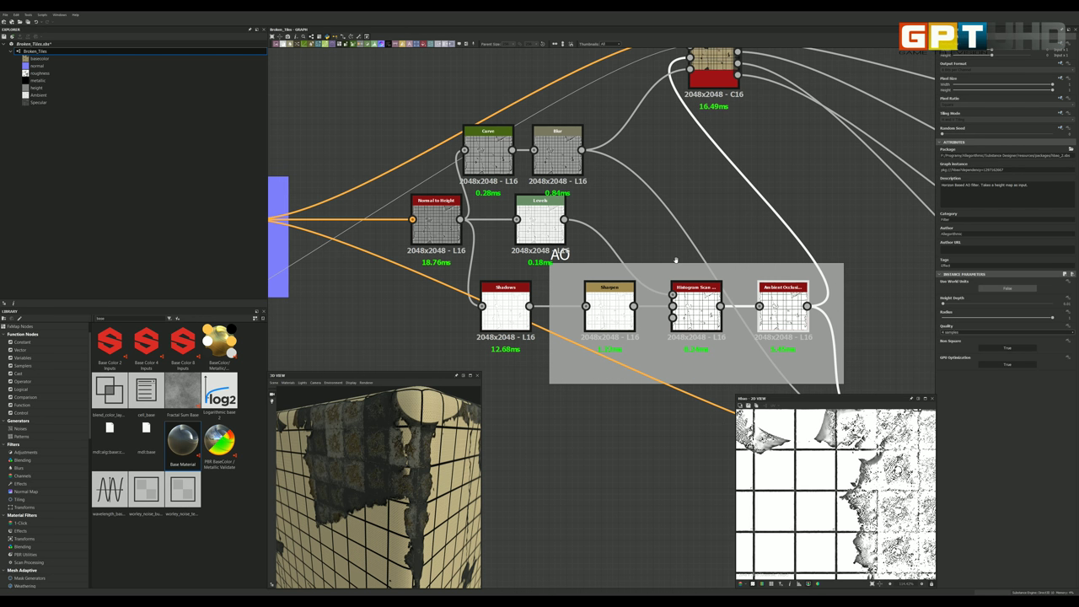
{"action": "scroll", "coordinate": [790, 306], "scroll_direction": "down", "scroll_amount": 3}
{"action": "scroll", "coordinate": [790, 307], "scroll_direction": "up", "scroll_amount": 3}
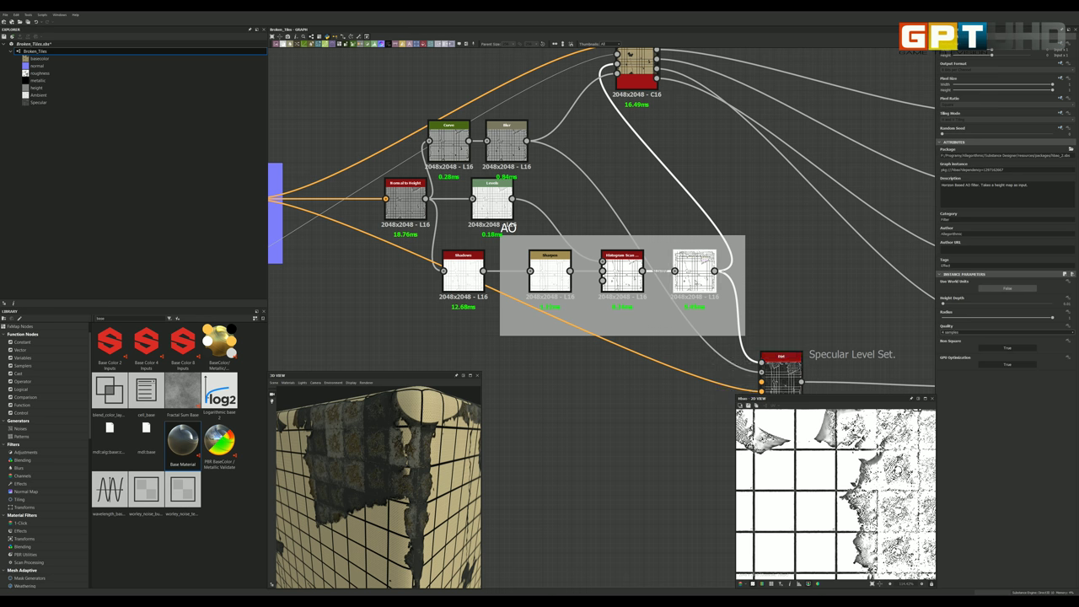
{"action": "scroll", "coordinate": [658, 126], "scroll_direction": "up", "scroll_amount": 1}
{"action": "scroll", "coordinate": [650, 101], "scroll_direction": "down", "scroll_amount": 3}
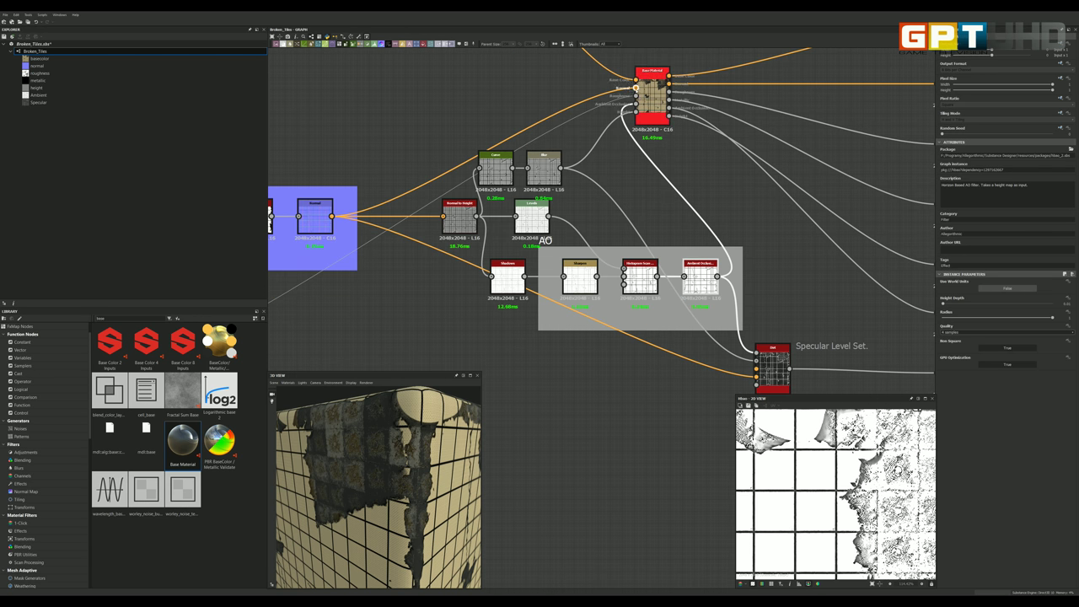
{"action": "scroll", "coordinate": [649, 109], "scroll_direction": "up", "scroll_amount": 4}
{"action": "scroll", "coordinate": [648, 112], "scroll_direction": "up", "scroll_amount": 1}
{"action": "scroll", "coordinate": [648, 111], "scroll_direction": "down", "scroll_amount": 3}
{"action": "scroll", "coordinate": [641, 112], "scroll_direction": "up", "scroll_amount": 3}
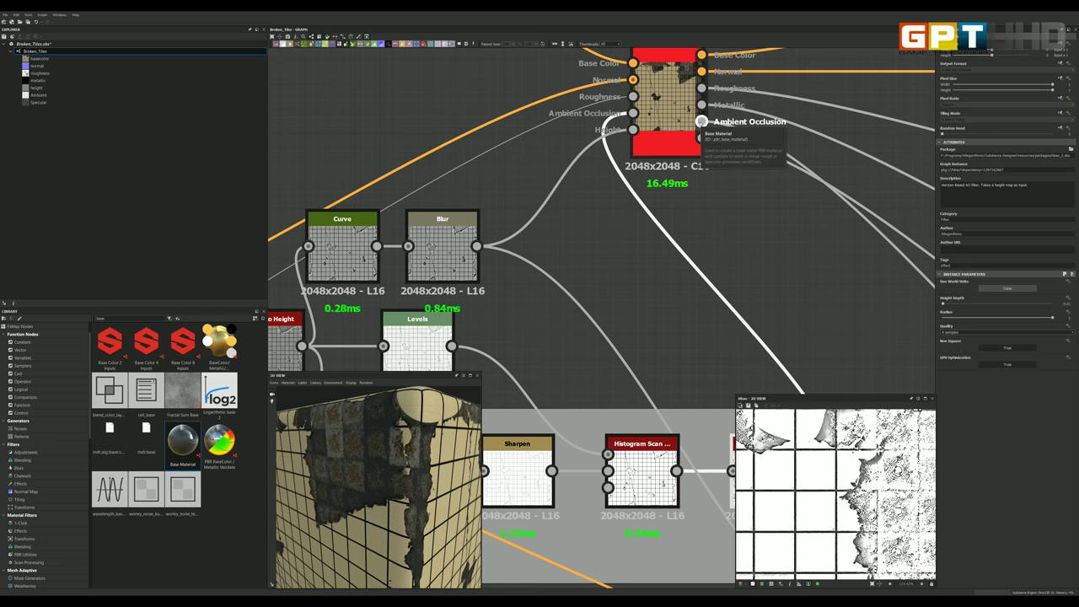
{"action": "scroll", "coordinate": [708, 127], "scroll_direction": "down", "scroll_amount": 2}
{"action": "scroll", "coordinate": [732, 152], "scroll_direction": "down", "scroll_amount": 3}
{"action": "scroll", "coordinate": [834, 253], "scroll_direction": "up", "scroll_amount": 3}
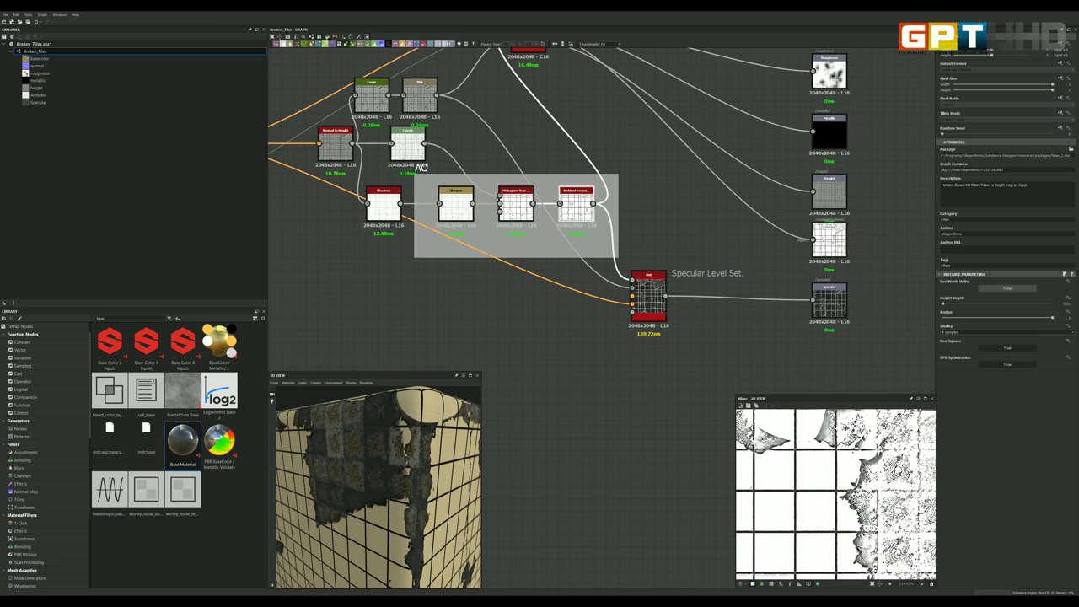
{"action": "scroll", "coordinate": [837, 251], "scroll_direction": "up", "scroll_amount": 3}
{"action": "scroll", "coordinate": [768, 250], "scroll_direction": "down", "scroll_amount": 3}
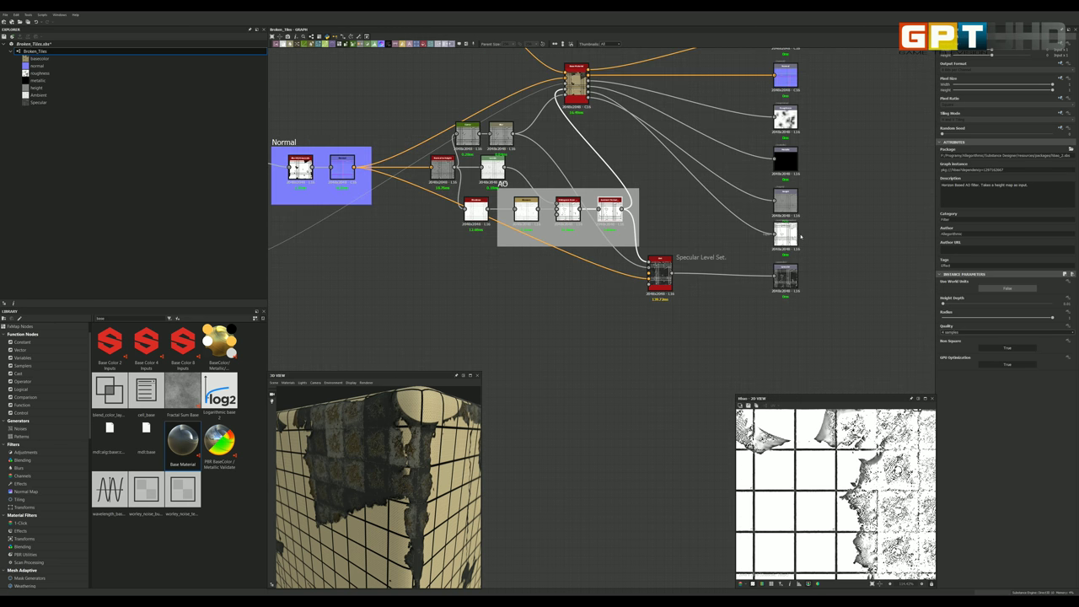
{"action": "scroll", "coordinate": [797, 202], "scroll_direction": "up", "scroll_amount": 2}
{"action": "scroll", "coordinate": [788, 236], "scroll_direction": "up", "scroll_amount": 3}
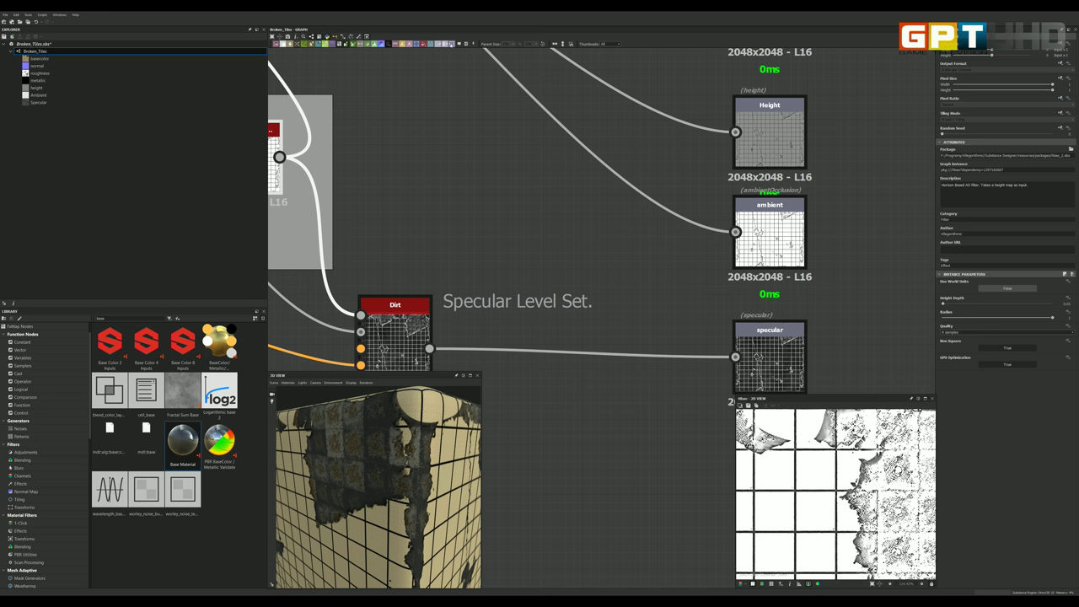
Step: Add a trial output with ambientOcclusion usage, then delete it
{"action": "left_click", "coordinate": [874, 227]}
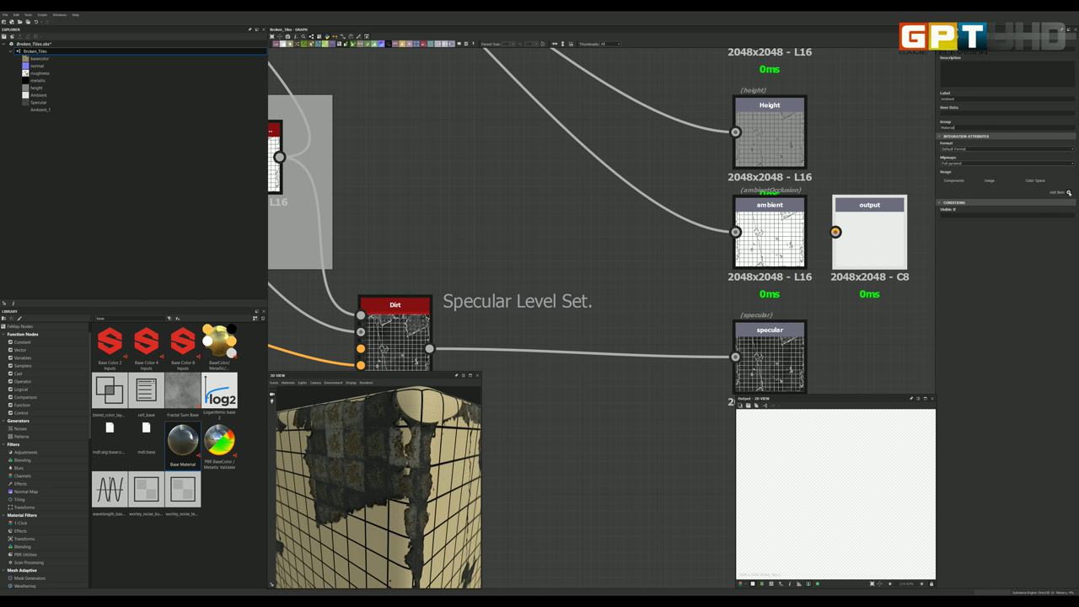
{"action": "left_click", "coordinate": [1067, 192]}
{"action": "left_click", "coordinate": [1023, 189]}
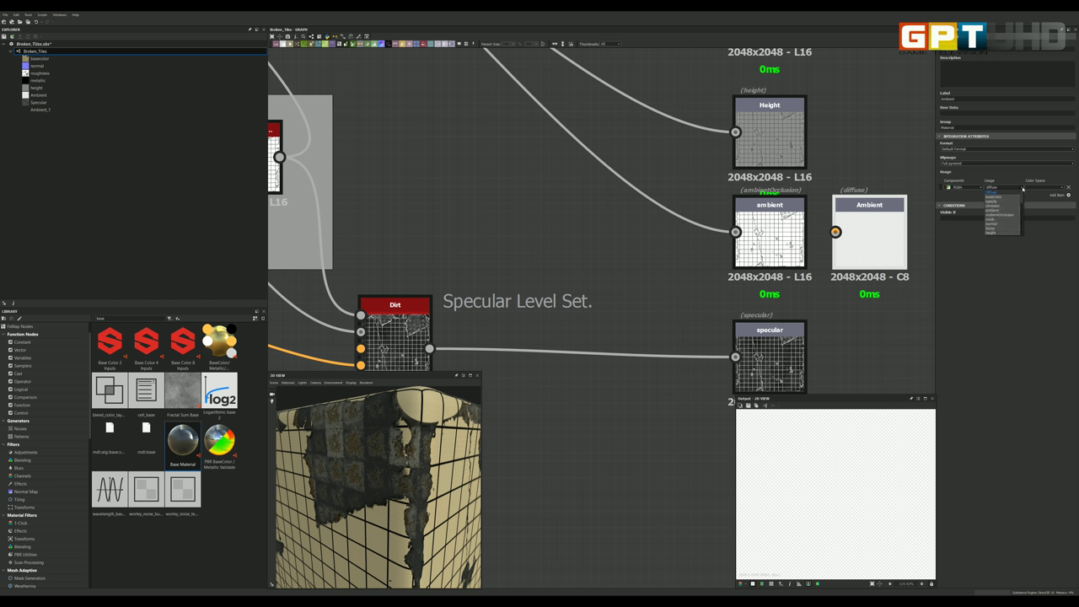
{"action": "left_click", "coordinate": [997, 216]}
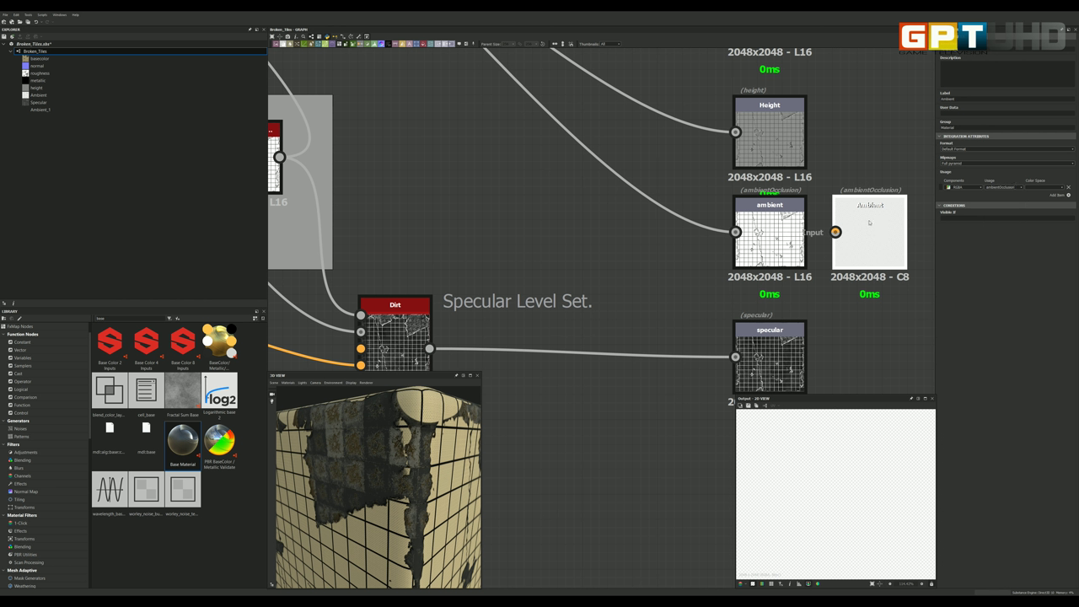
{"action": "key", "text": "Delete"}
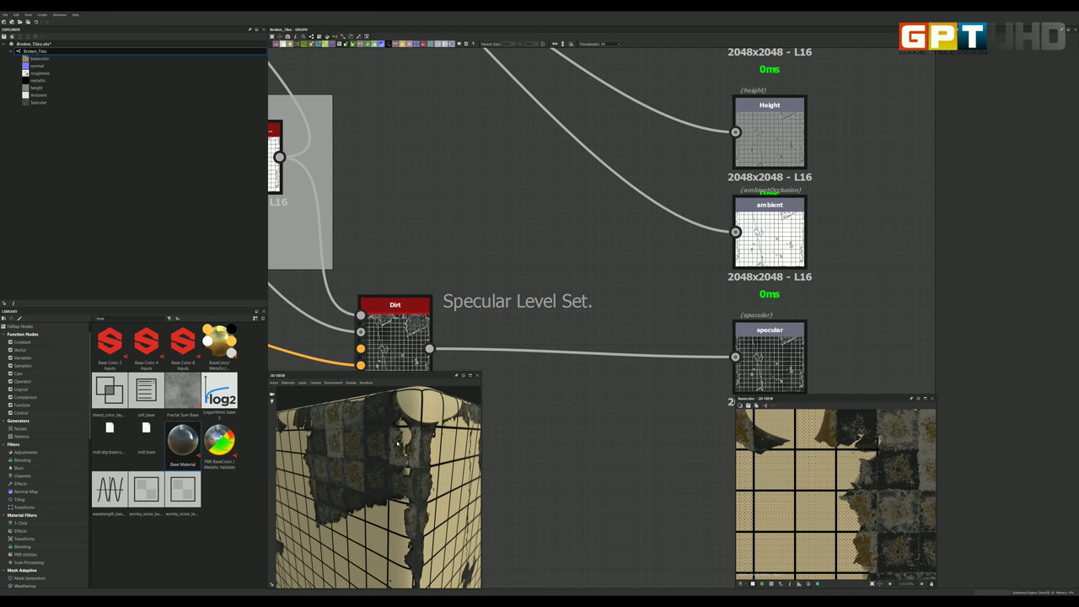
Step: Show the ambient output on a 3D View channel of the cube
{"action": "mouse_move", "coordinate": [380, 489]}
{"action": "left_mouse_down"}
{"action": "mouse_move", "coordinate": [405, 436]}
{"action": "mouse_move", "coordinate": [439, 438]}
{"action": "left_mouse_up"}
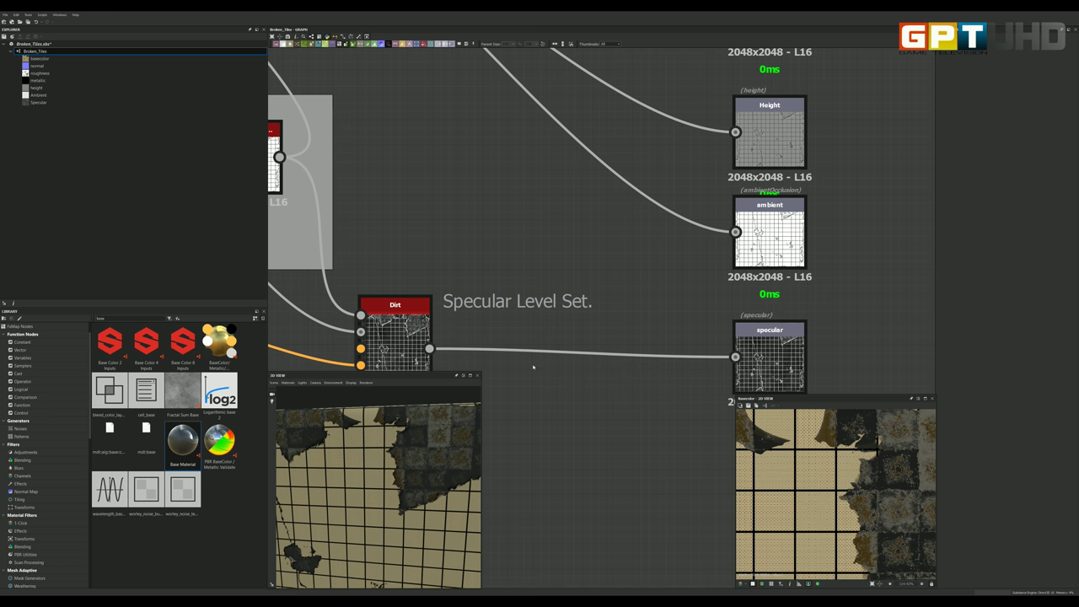
{"action": "right_click", "coordinate": [786, 234]}
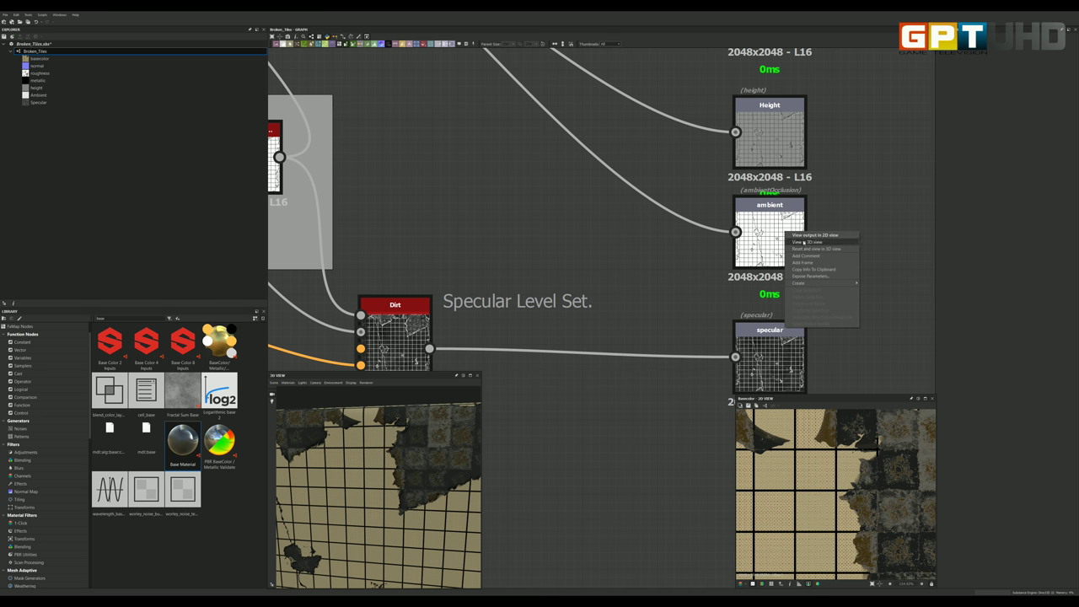
{"action": "left_click", "coordinate": [804, 242]}
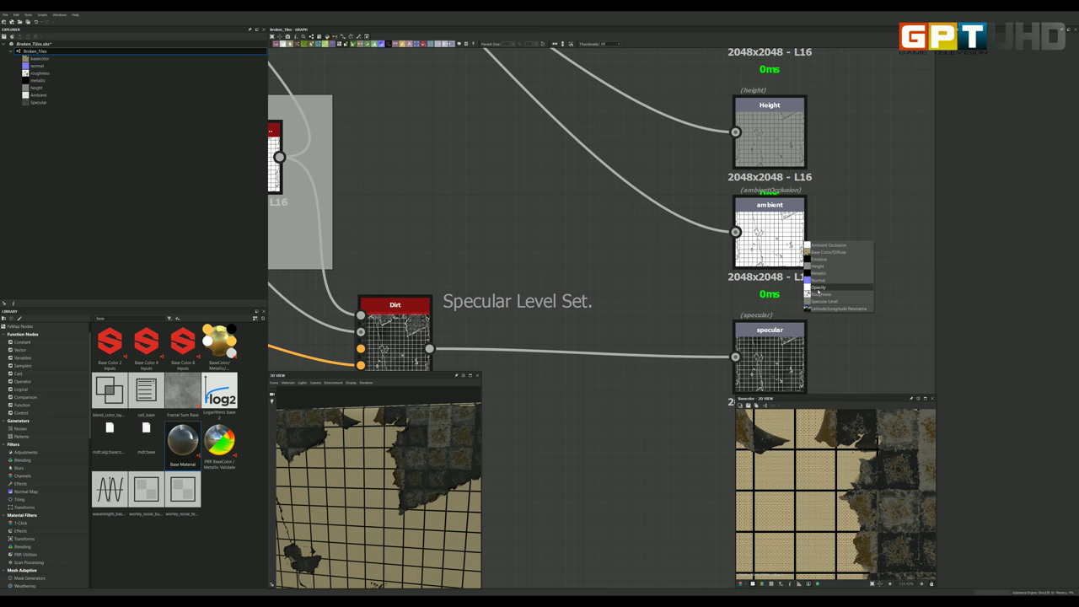
{"action": "left_click", "coordinate": [818, 264]}
{"action": "scroll", "coordinate": [625, 240], "scroll_direction": "down", "scroll_amount": 2}
Step: Select the Dirt node and preview its output in the 2D view
{"action": "scroll", "coordinate": [656, 247], "scroll_direction": "down", "scroll_amount": 2}
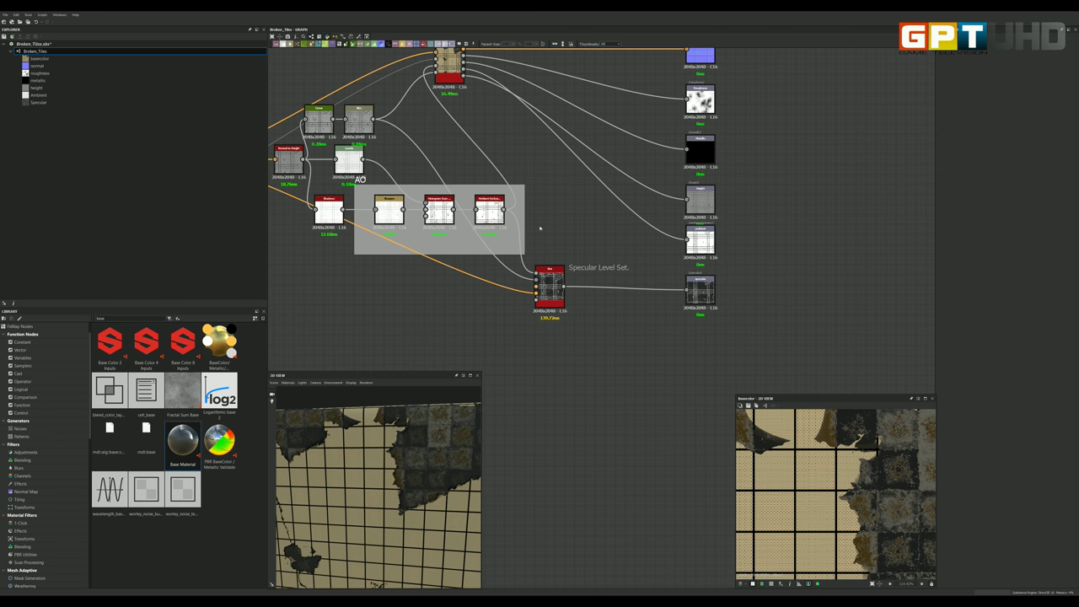
{"action": "scroll", "coordinate": [540, 228], "scroll_direction": "up", "scroll_amount": 2}
{"action": "scroll", "coordinate": [751, 274], "scroll_direction": "down", "scroll_amount": 1}
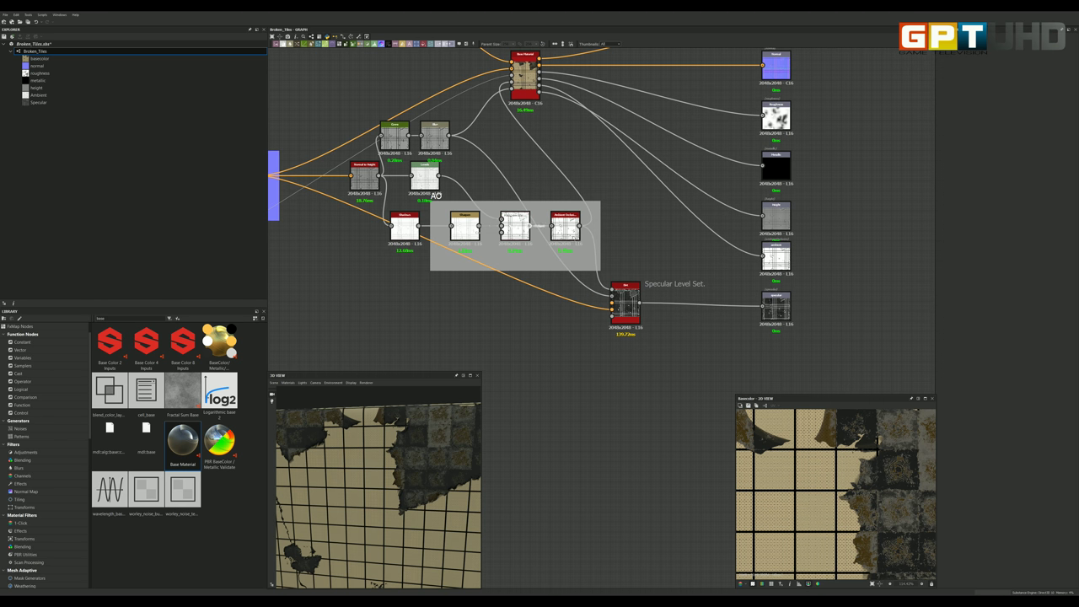
{"action": "scroll", "coordinate": [390, 212], "scroll_direction": "up", "scroll_amount": 2}
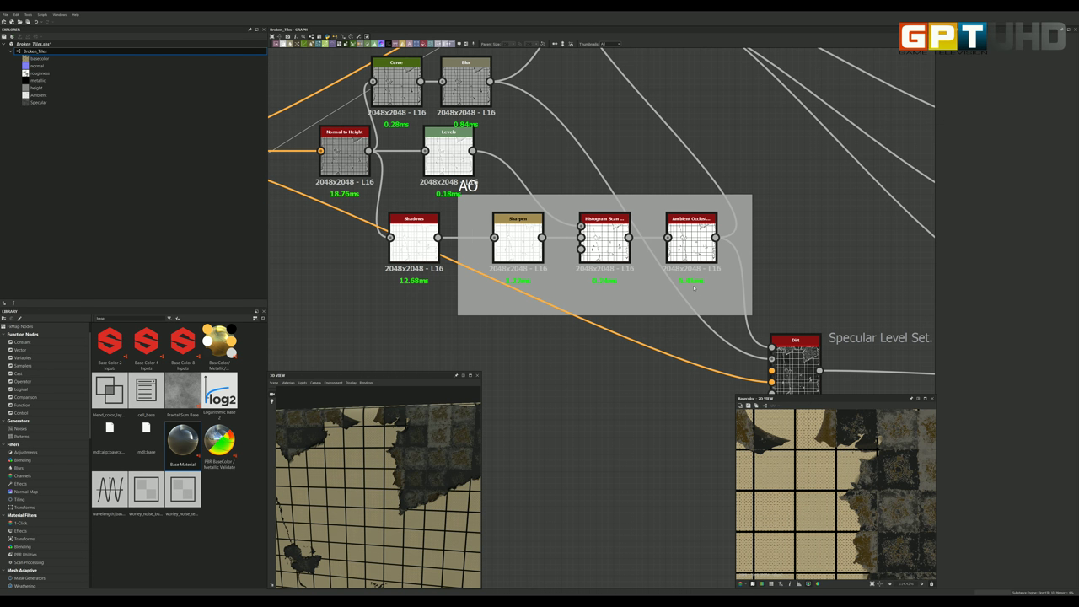
{"action": "scroll", "coordinate": [698, 294], "scroll_direction": "down", "scroll_amount": 2}
{"action": "scroll", "coordinate": [765, 317], "scroll_direction": "up", "scroll_amount": 2}
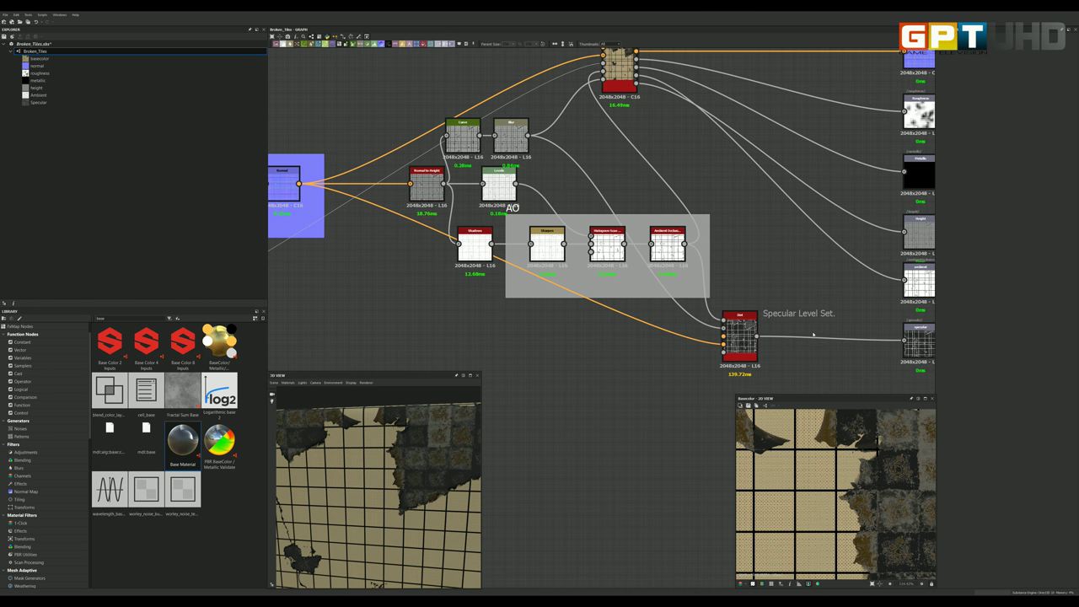
{"action": "scroll", "coordinate": [735, 324], "scroll_direction": "down", "scroll_amount": 1}
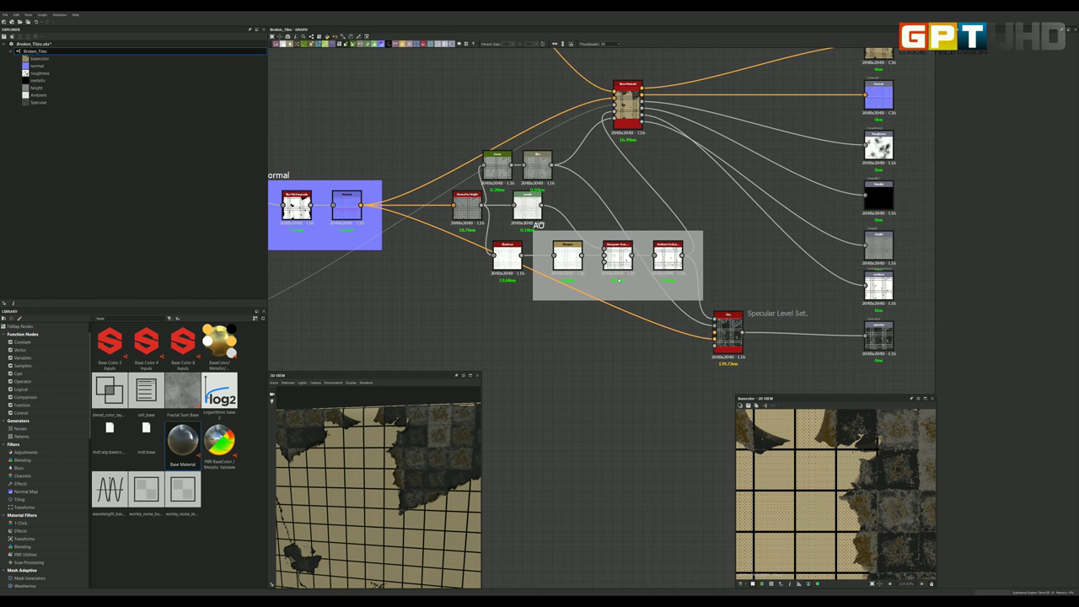
{"action": "scroll", "coordinate": [703, 323], "scroll_direction": "up", "scroll_amount": 1}
{"action": "scroll", "coordinate": [716, 323], "scroll_direction": "up", "scroll_amount": 1}
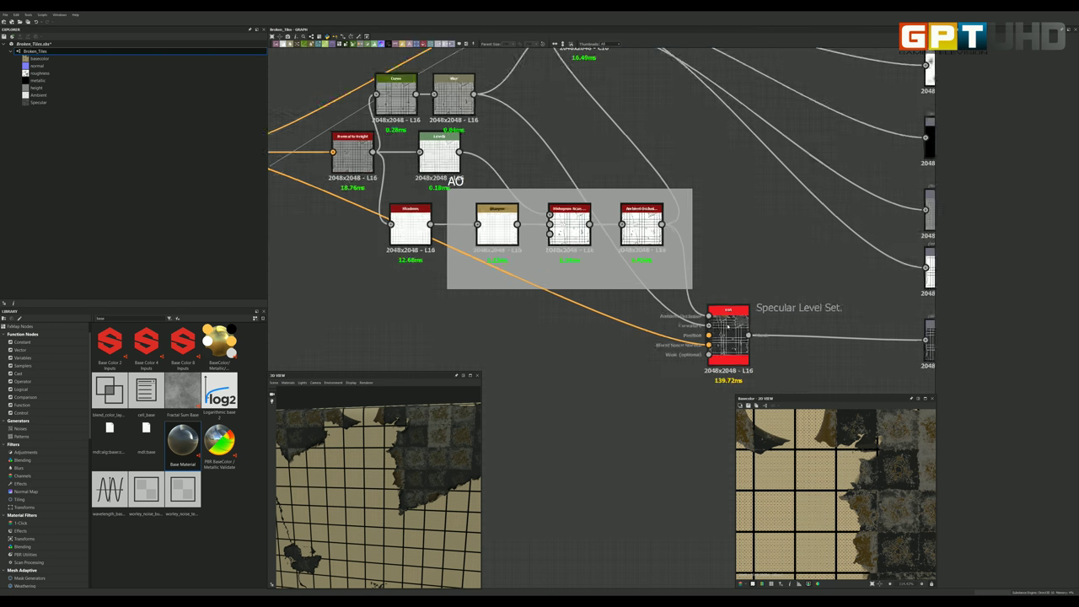
{"action": "scroll", "coordinate": [728, 326], "scroll_direction": "up", "scroll_amount": 1}
{"action": "left_click", "coordinate": [730, 329]}
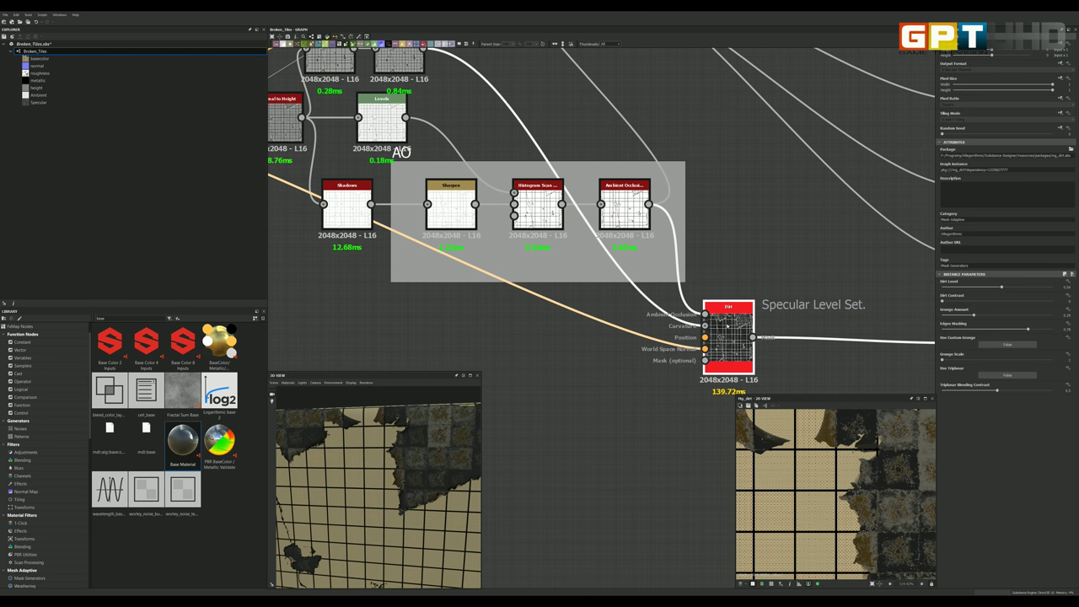
{"action": "scroll", "coordinate": [729, 328], "scroll_direction": "down", "scroll_amount": 2}
{"action": "scroll", "coordinate": [727, 325], "scroll_direction": "up", "scroll_amount": 1}
{"action": "scroll", "coordinate": [727, 322], "scroll_direction": "up", "scroll_amount": 1}
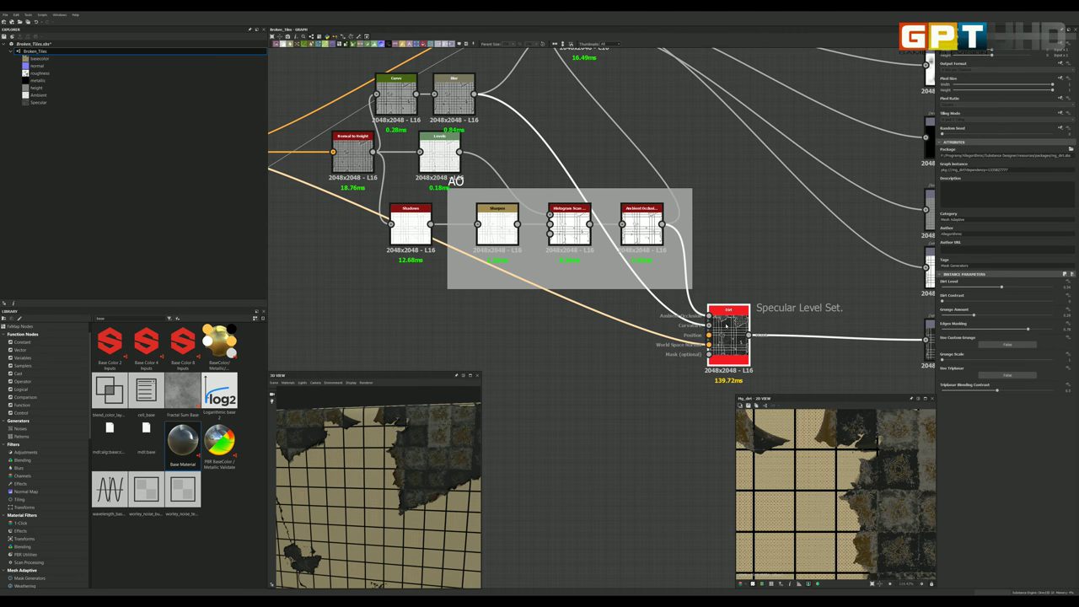
{"action": "double_click", "coordinate": [727, 324]}
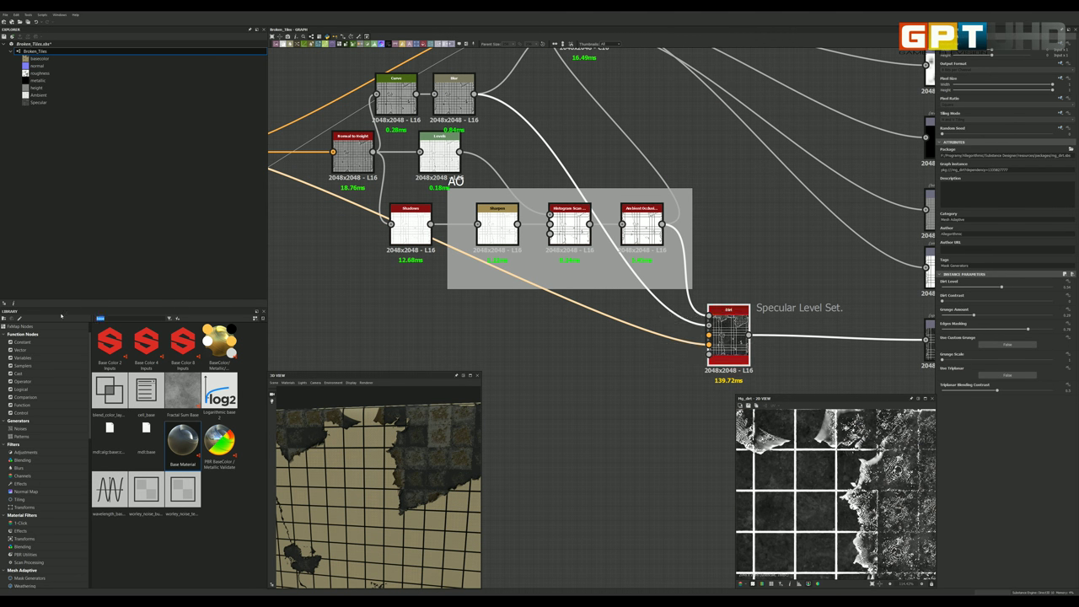
{"action": "type", "text": "dirt"}
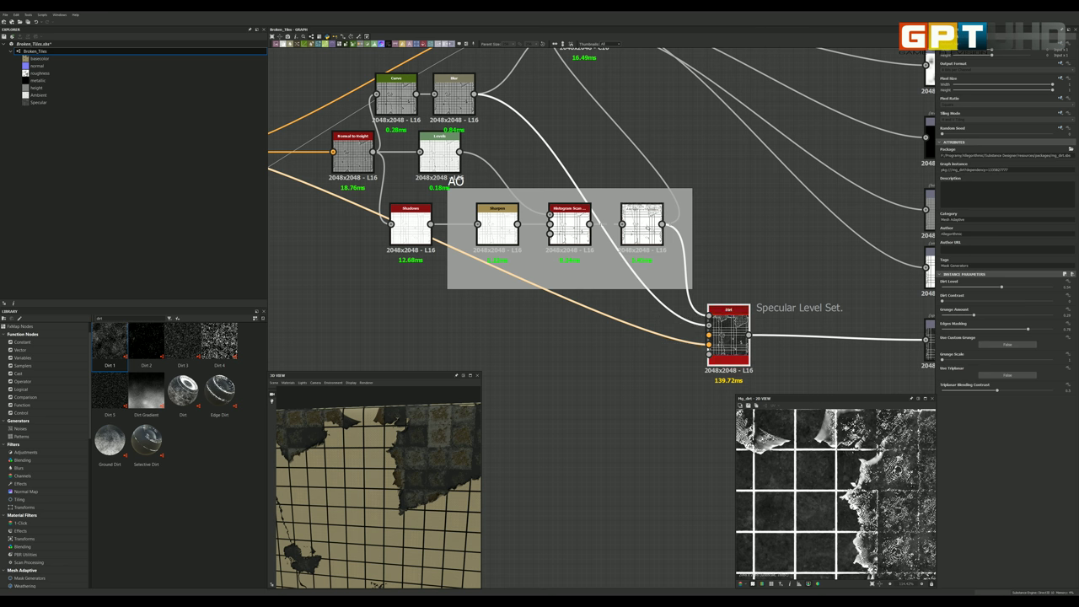
Step: Compare the Ambient Occlusion, Blur and Normal node outputs against the Dirt node
{"action": "double_click", "coordinate": [641, 223]}
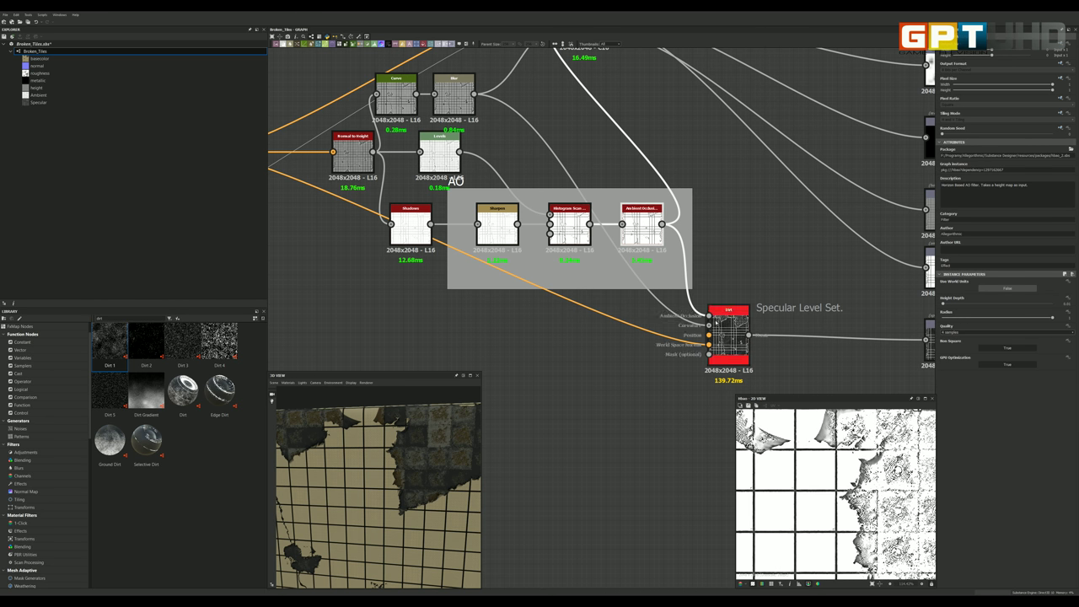
{"action": "left_click", "coordinate": [729, 338]}
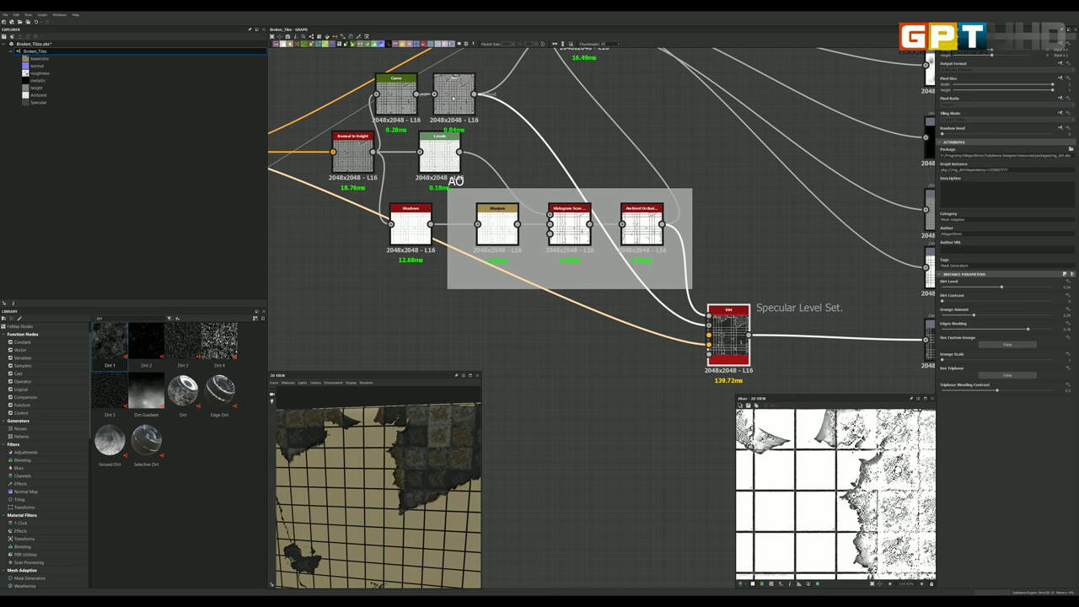
{"action": "double_click", "coordinate": [454, 95]}
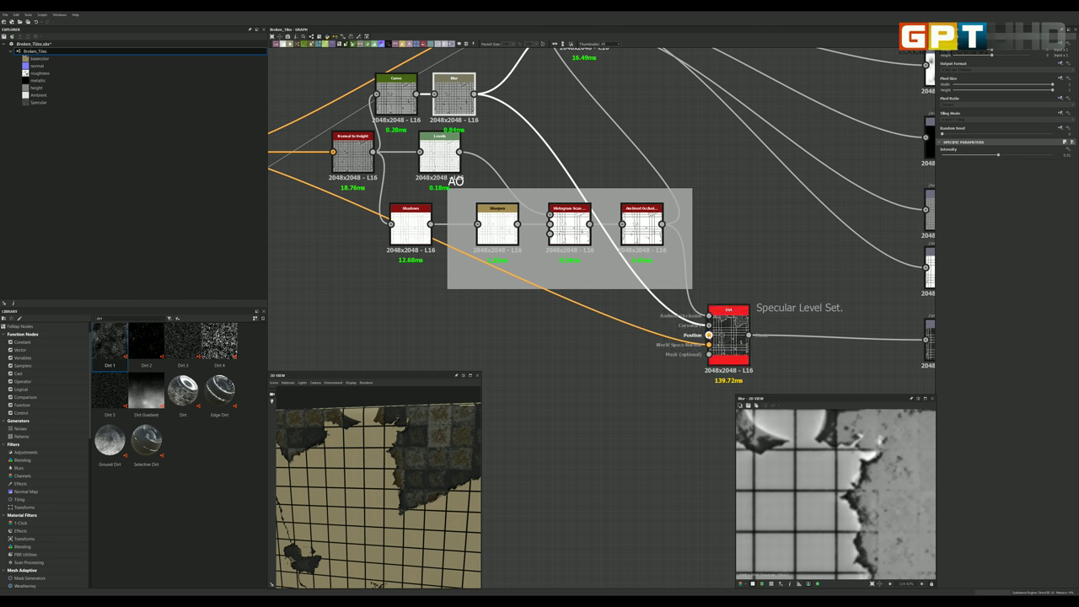
{"action": "left_click", "coordinate": [711, 342]}
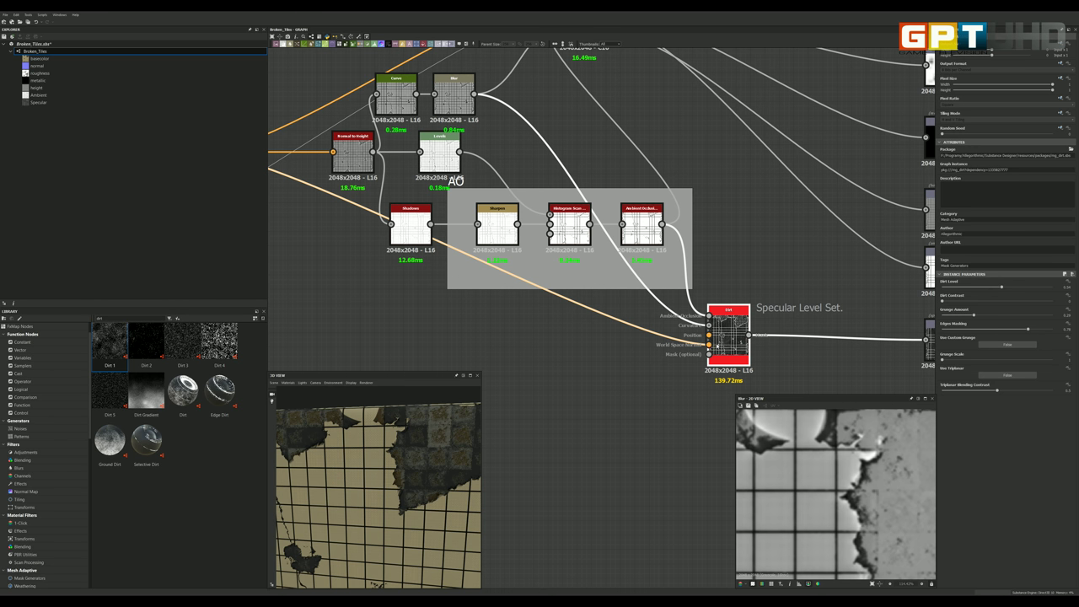
{"action": "scroll", "coordinate": [717, 337], "scroll_direction": "down", "scroll_amount": 2}
{"action": "scroll", "coordinate": [716, 337], "scroll_direction": "down", "scroll_amount": 2}
{"action": "scroll", "coordinate": [500, 270], "scroll_direction": "down", "scroll_amount": 2}
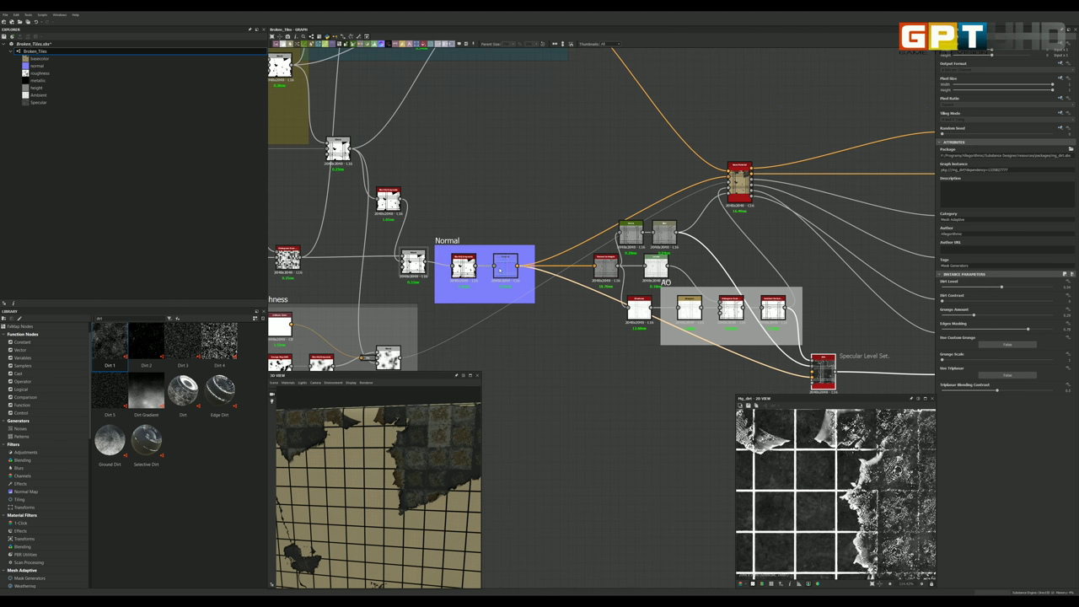
{"action": "scroll", "coordinate": [501, 270], "scroll_direction": "up", "scroll_amount": 2}
{"action": "scroll", "coordinate": [501, 270], "scroll_direction": "up", "scroll_amount": 2}
{"action": "left_click", "coordinate": [504, 265]}
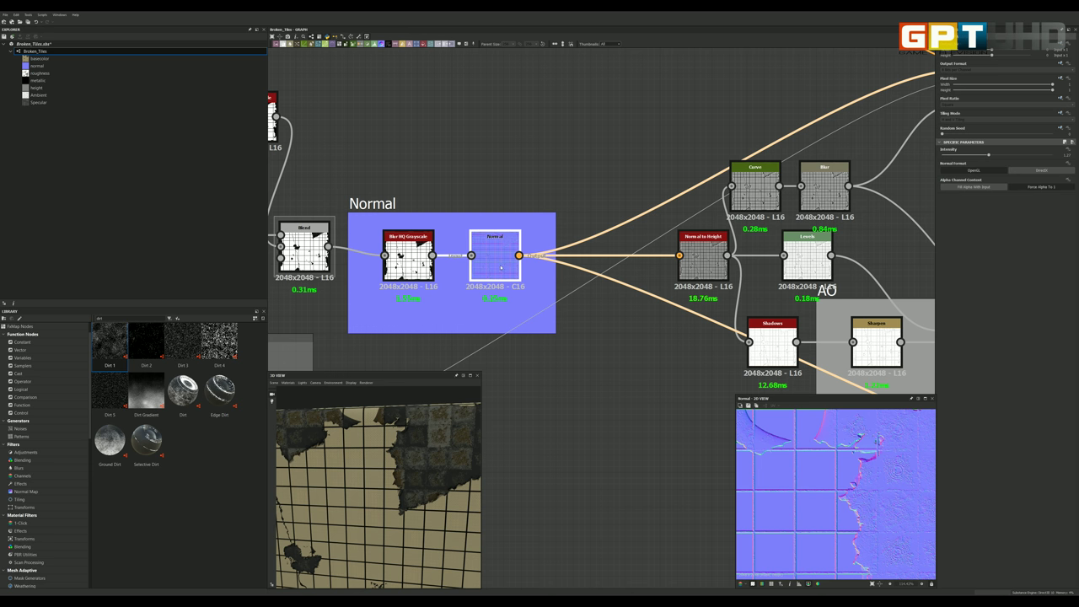
{"action": "scroll", "coordinate": [500, 267], "scroll_direction": "down", "scroll_amount": 1}
{"action": "scroll", "coordinate": [502, 268], "scroll_direction": "down", "scroll_amount": 1}
{"action": "scroll", "coordinate": [504, 269], "scroll_direction": "down", "scroll_amount": 1}
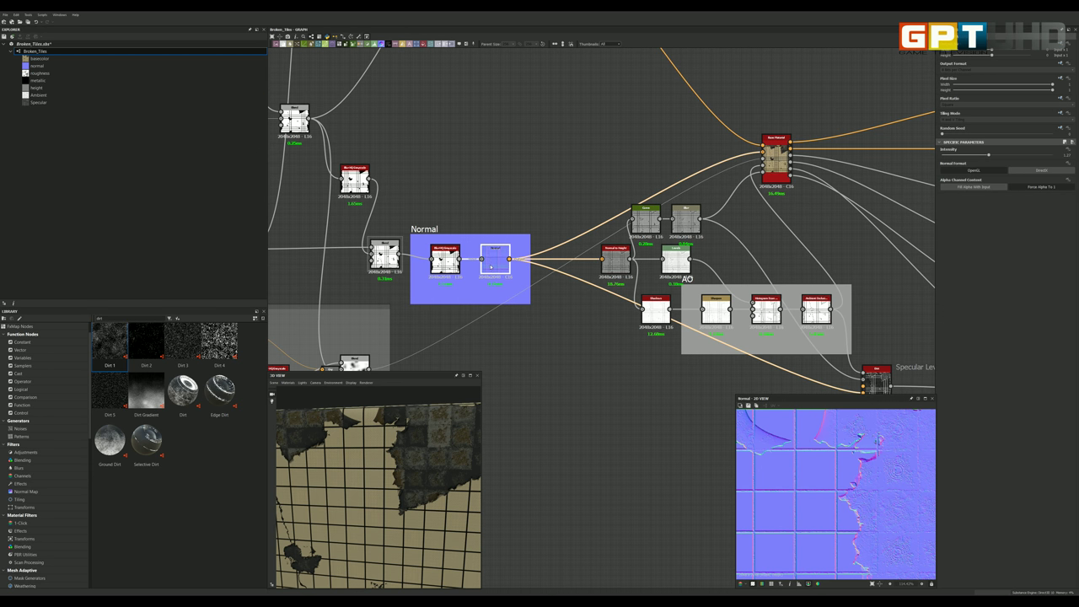
{"action": "scroll", "coordinate": [507, 270], "scroll_direction": "down", "scroll_amount": 1}
{"action": "scroll", "coordinate": [509, 271], "scroll_direction": "up", "scroll_amount": 1}
{"action": "scroll", "coordinate": [510, 271], "scroll_direction": "down", "scroll_amount": 2}
{"action": "scroll", "coordinate": [735, 346], "scroll_direction": "up", "scroll_amount": 2}
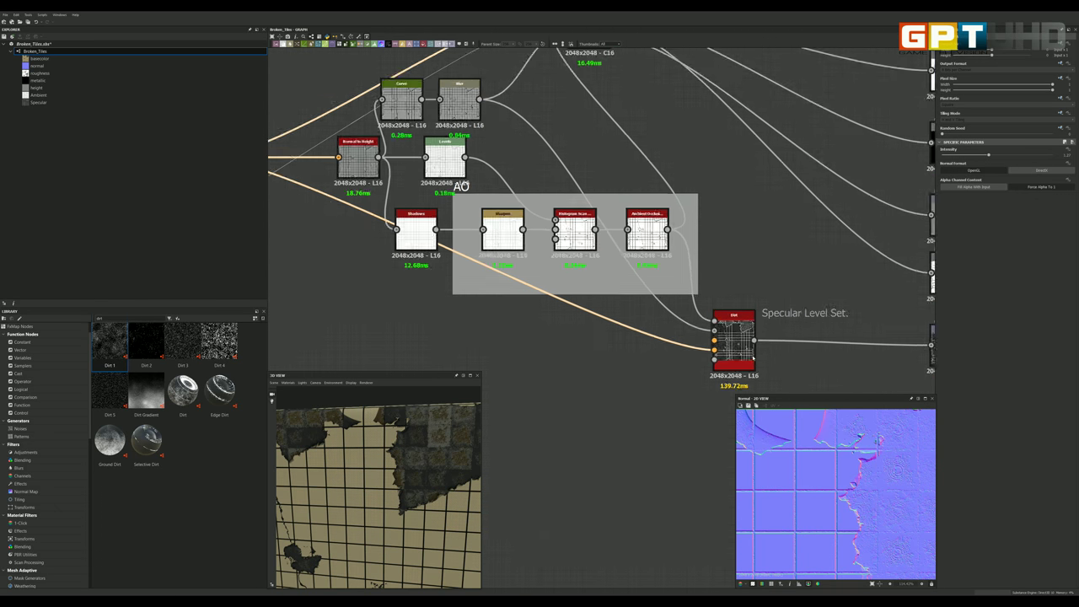
{"action": "scroll", "coordinate": [743, 348], "scroll_direction": "up", "scroll_amount": 1}
{"action": "left_click", "coordinate": [744, 348]}
{"action": "scroll", "coordinate": [654, 330], "scroll_direction": "down", "scroll_amount": 2}
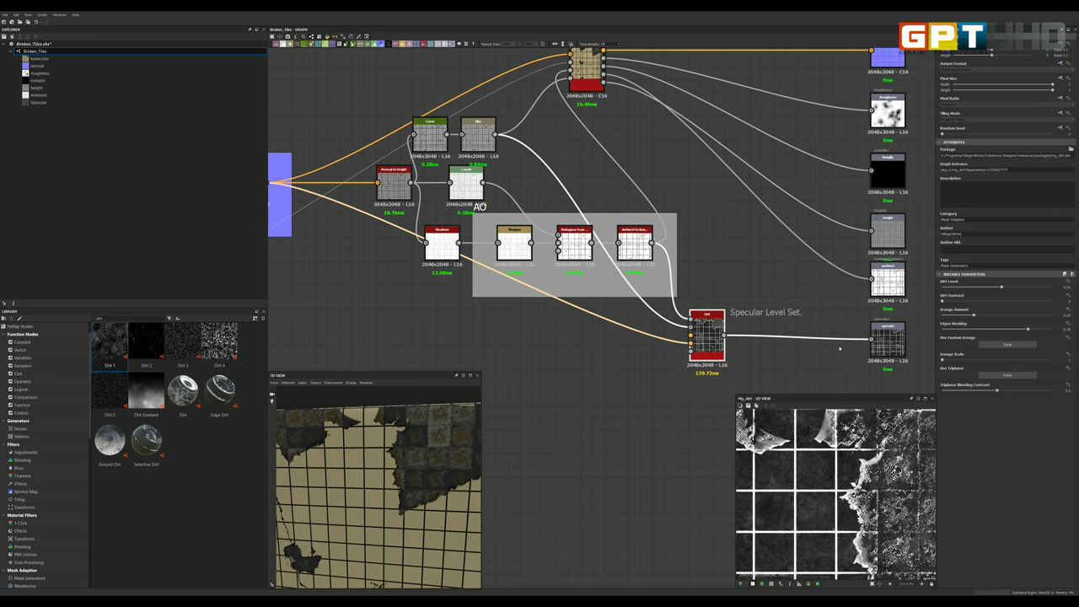
{"action": "scroll", "coordinate": [756, 354], "scroll_direction": "up", "scroll_amount": 1}
{"action": "scroll", "coordinate": [756, 354], "scroll_direction": "up", "scroll_amount": 1}
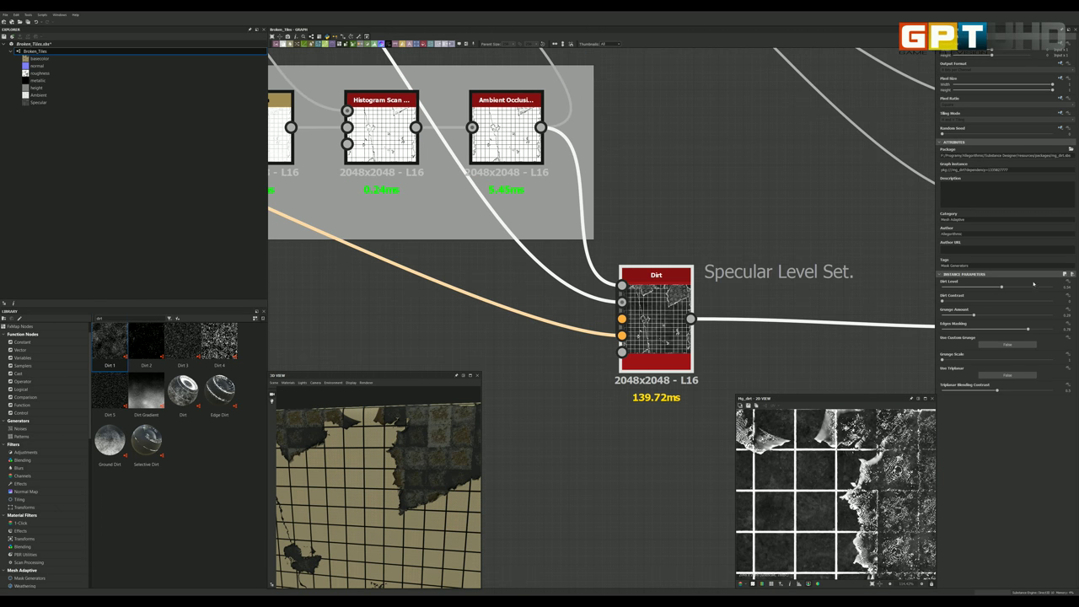
Step: Adjust the Dirt node's Dirt Level, Dirt Contrast, Grunge Amount and Edges Masking values
{"action": "left_click", "coordinate": [989, 286]}
{"action": "left_click", "coordinate": [1065, 302]}
{"action": "left_click", "coordinate": [973, 315]}
{"action": "left_click", "coordinate": [1067, 316]}
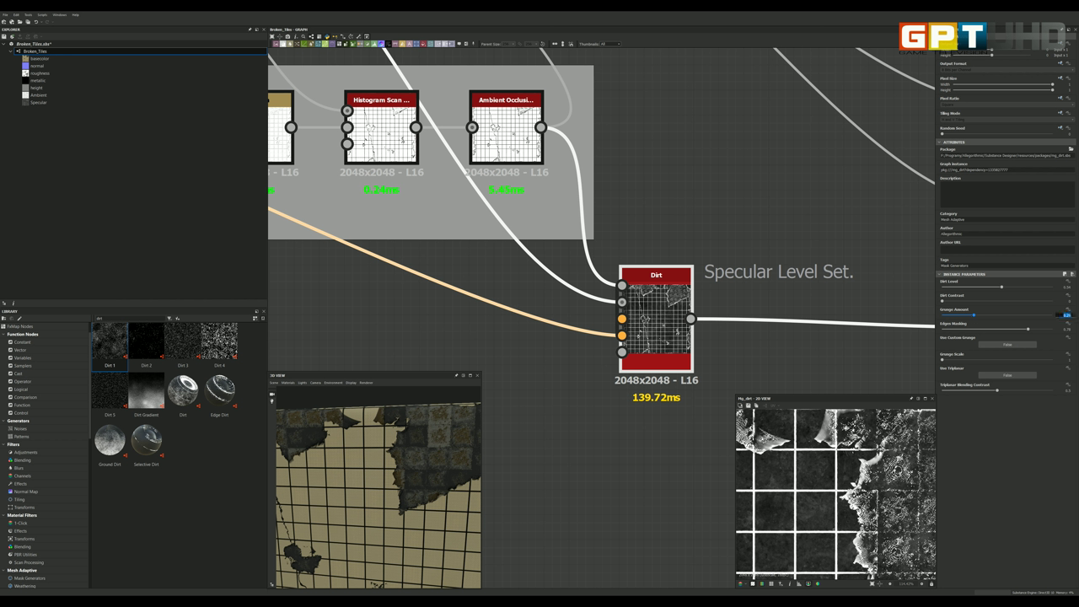
{"action": "left_click", "coordinate": [969, 329]}
{"action": "key", "text": "Tab"}
{"action": "scroll", "coordinate": [718, 295], "scroll_direction": "down", "scroll_amount": 2}
Step: Inspect the specular output map, then the metallic output map
{"action": "scroll", "coordinate": [718, 296], "scroll_direction": "down", "scroll_amount": 2}
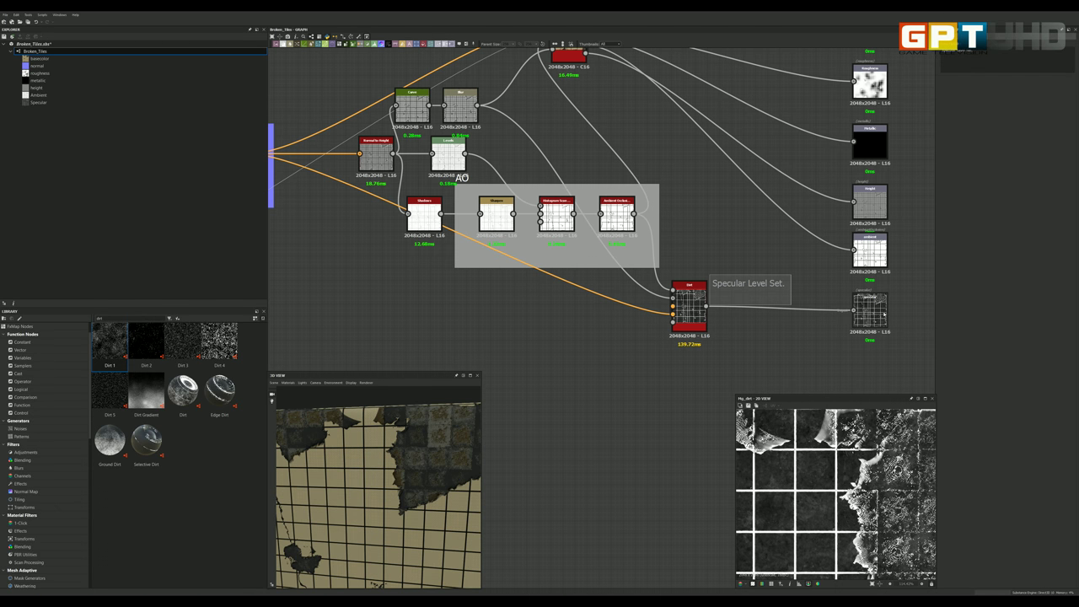
{"action": "scroll", "coordinate": [877, 311], "scroll_direction": "up", "scroll_amount": 2}
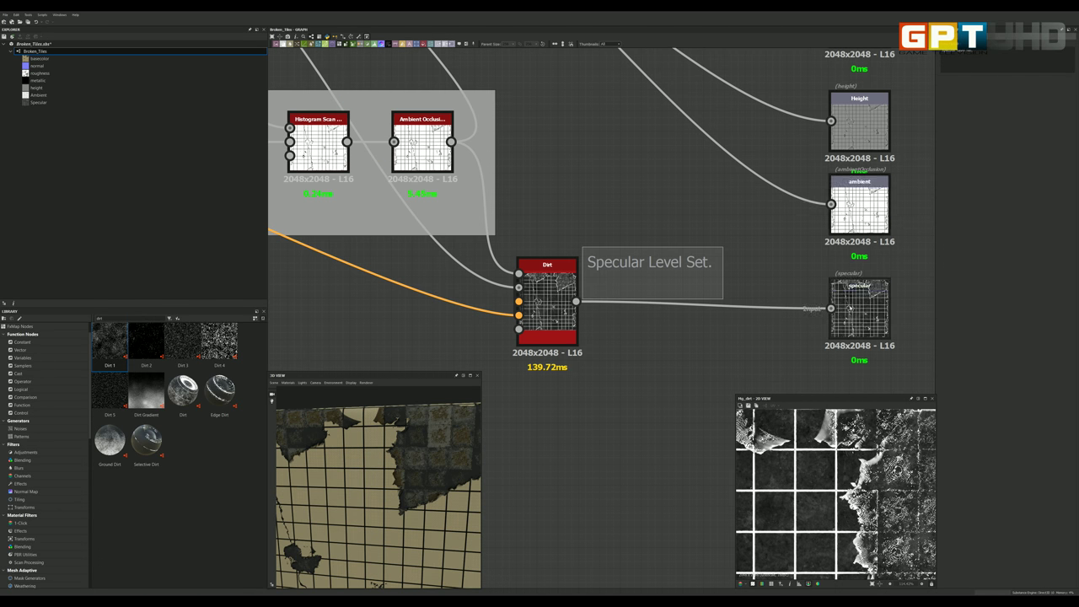
{"action": "left_click", "coordinate": [850, 309]}
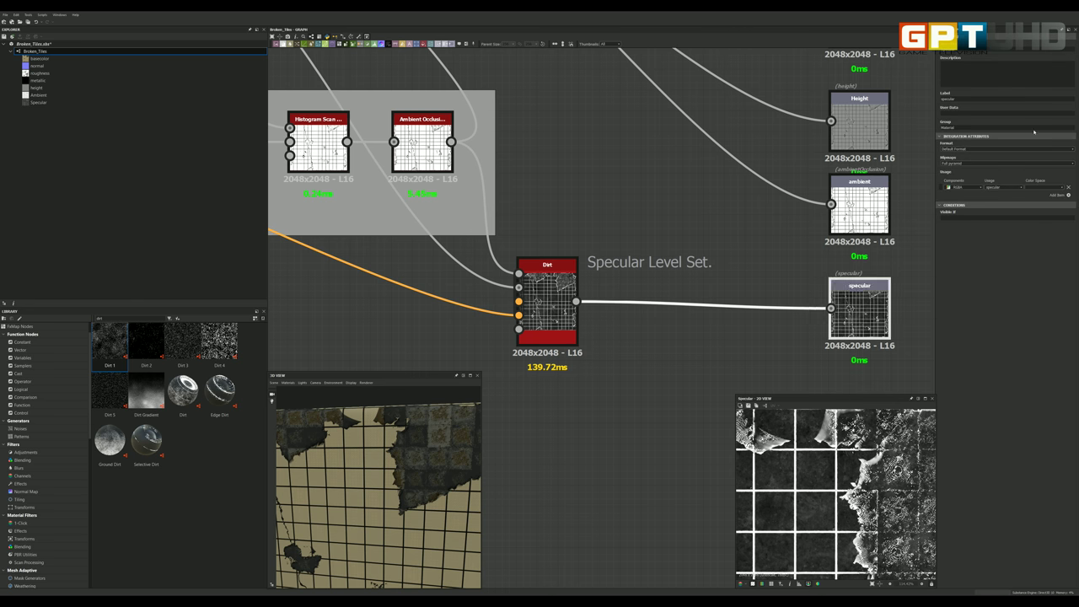
{"action": "scroll", "coordinate": [689, 253], "scroll_direction": "down", "scroll_amount": 2}
{"action": "scroll", "coordinate": [730, 207], "scroll_direction": "down", "scroll_amount": 2}
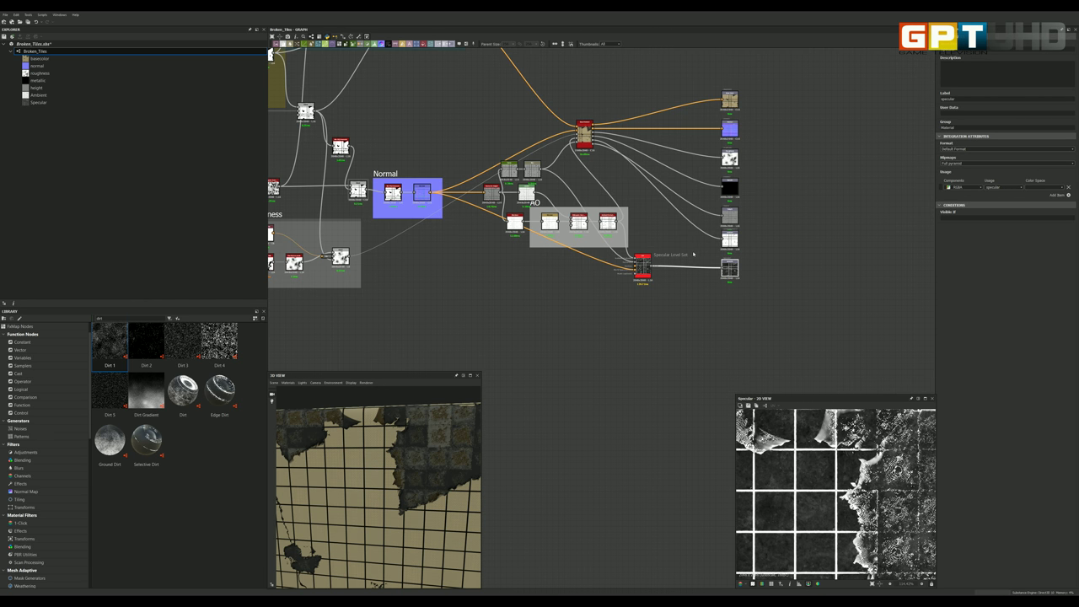
{"action": "scroll", "coordinate": [730, 208], "scroll_direction": "up", "scroll_amount": 1}
{"action": "scroll", "coordinate": [732, 209], "scroll_direction": "down", "scroll_amount": 1}
{"action": "scroll", "coordinate": [487, 101], "scroll_direction": "up", "scroll_amount": 2}
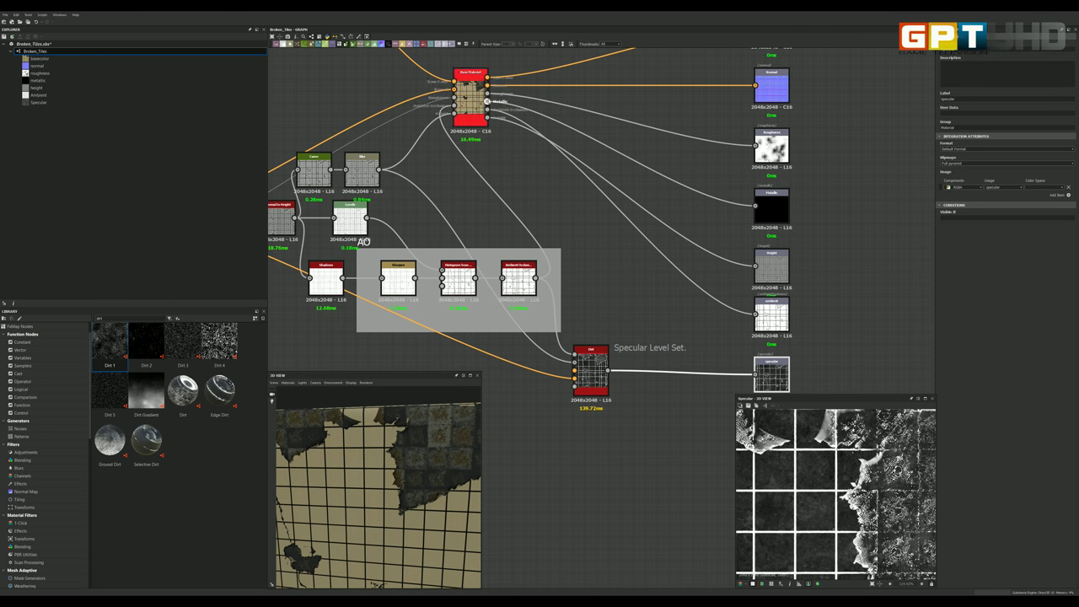
{"action": "double_click", "coordinate": [771, 211]}
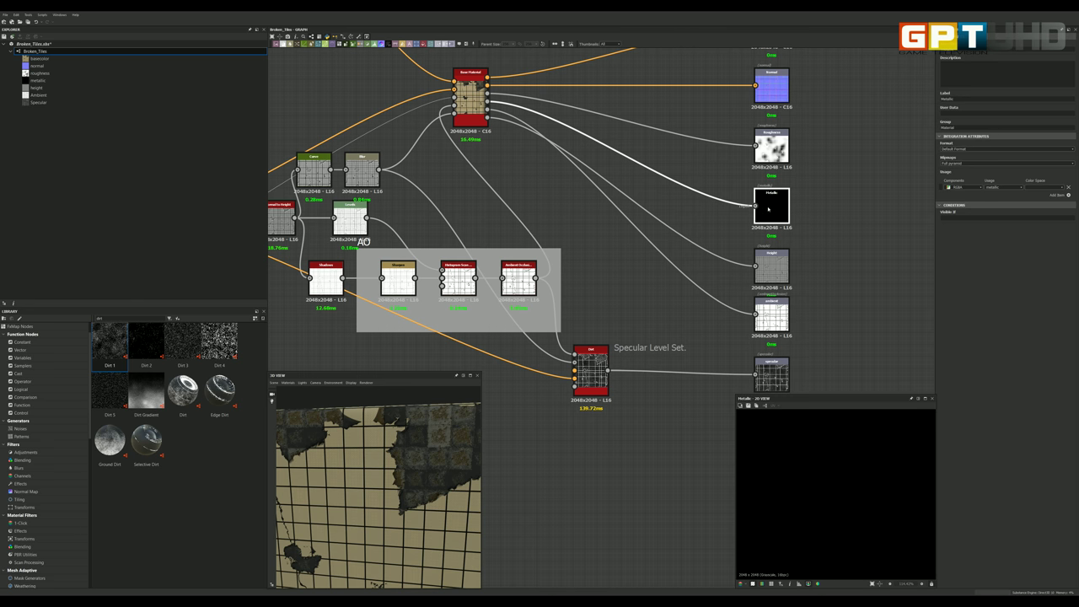
{"action": "scroll", "coordinate": [766, 209], "scroll_direction": "up", "scroll_amount": 2}
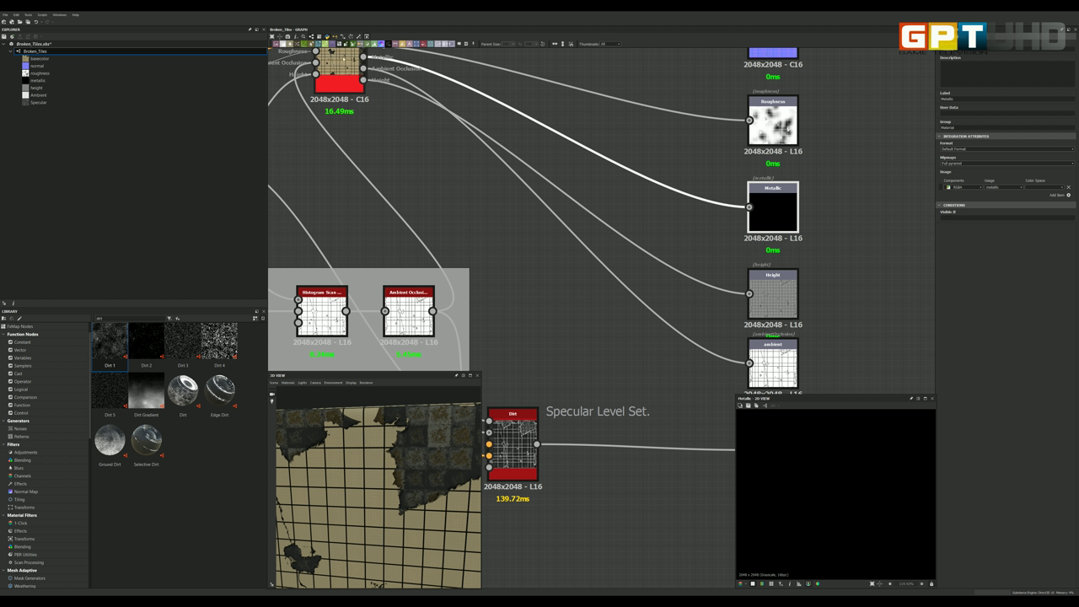
Step: Check the Base Material node's parameters and wiring against the metallic output
{"action": "double_click", "coordinate": [338, 63]}
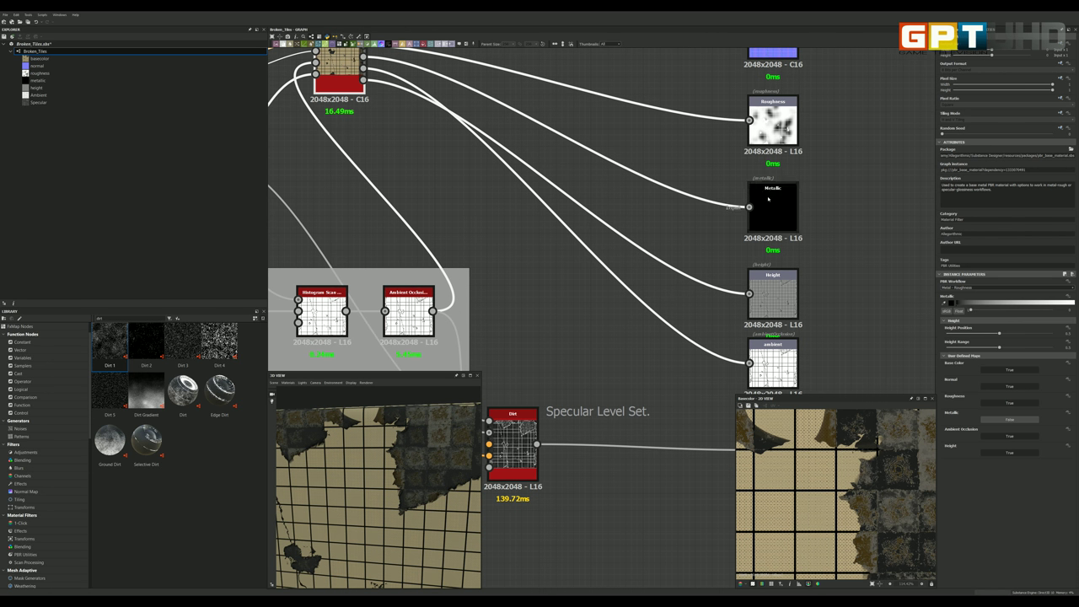
{"action": "double_click", "coordinate": [769, 198]}
{"action": "scroll", "coordinate": [702, 208], "scroll_direction": "down", "scroll_amount": 3}
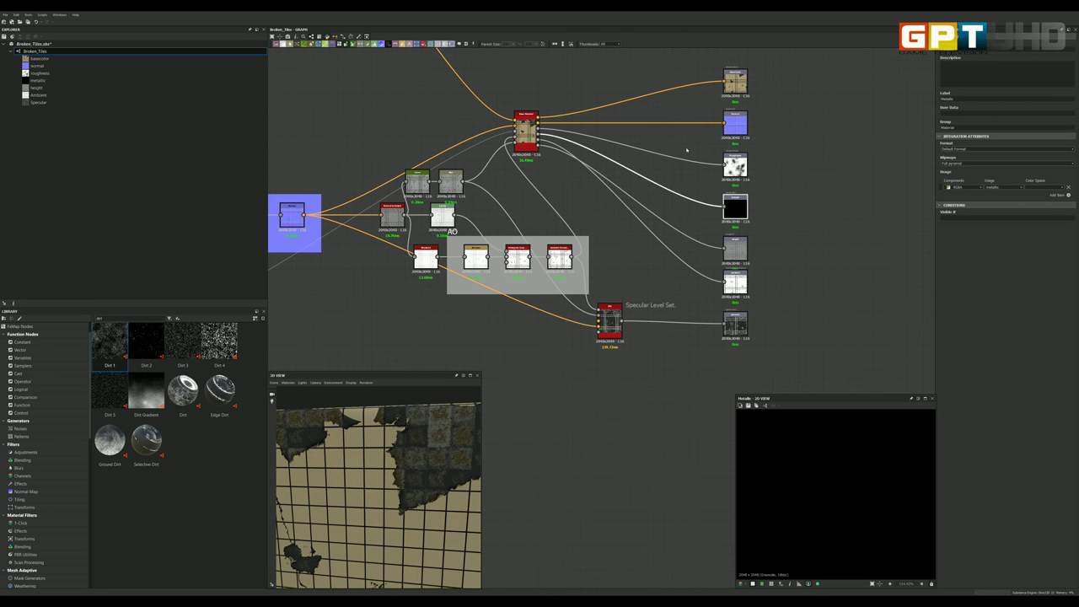
{"action": "scroll", "coordinate": [686, 150], "scroll_direction": "up", "scroll_amount": 2}
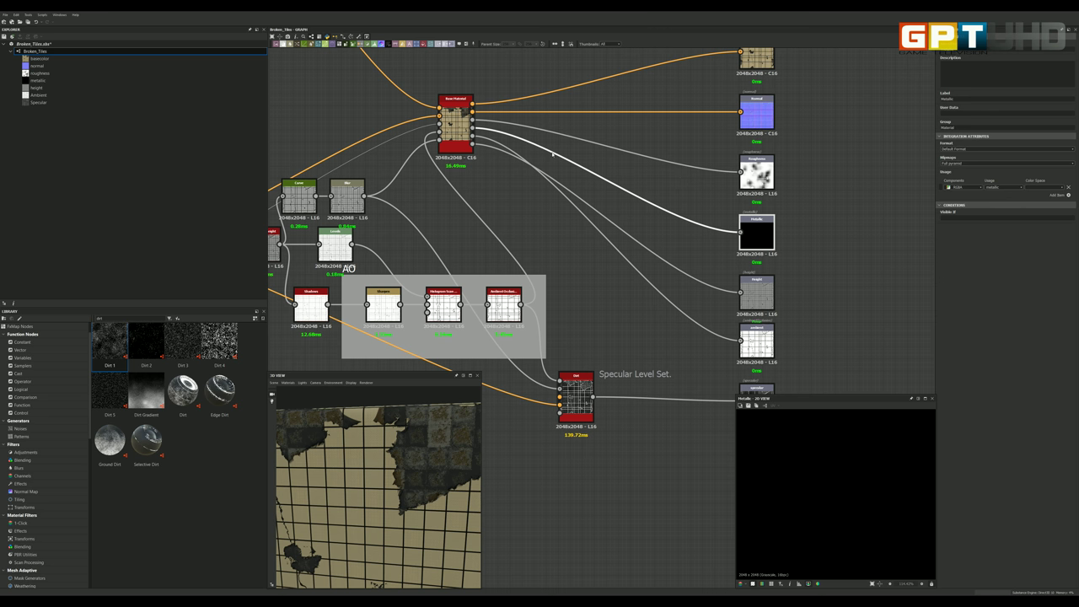
{"action": "left_click", "coordinate": [456, 125]}
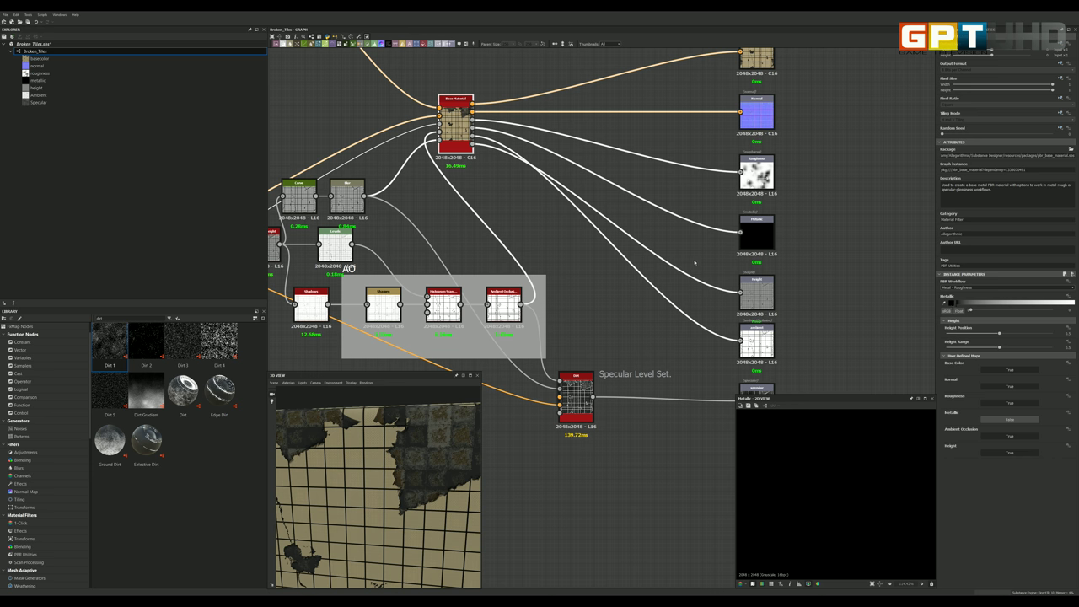
{"action": "scroll", "coordinate": [700, 274], "scroll_direction": "down", "scroll_amount": 2}
{"action": "scroll", "coordinate": [671, 207], "scroll_direction": "up", "scroll_amount": 2}
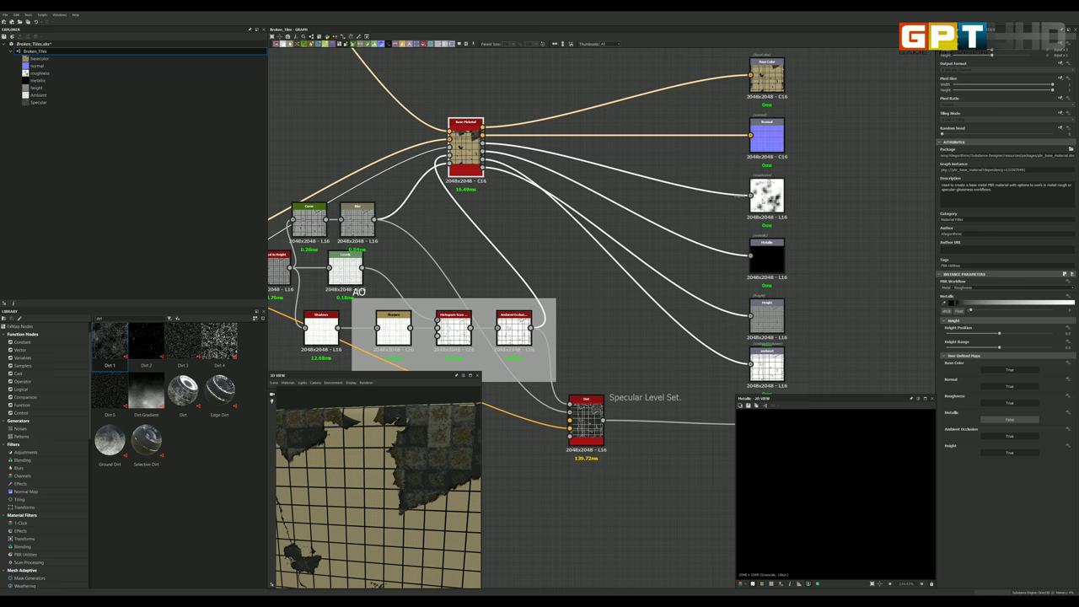
{"action": "scroll", "coordinate": [763, 201], "scroll_direction": "down", "scroll_amount": 1}
Step: Preview the basecolor map, ending on the roughness output map
{"action": "double_click", "coordinate": [765, 199]}
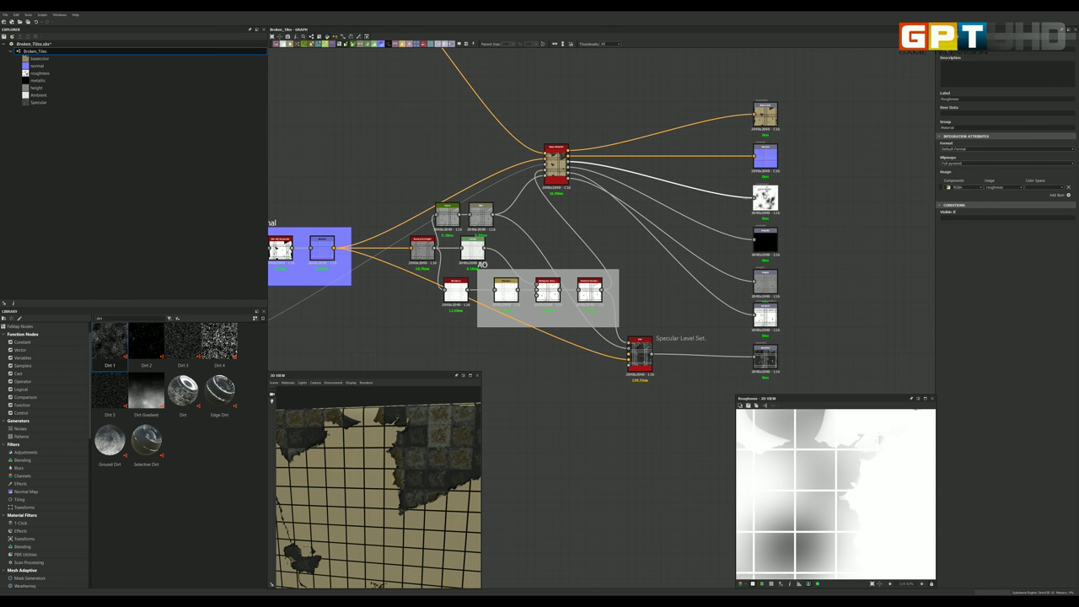
{"action": "double_click", "coordinate": [765, 113]}
{"action": "double_click", "coordinate": [765, 199]}
Step: Open Grunge Map 008, keeping its Balance at 0.85 and checking its Contrast
{"action": "scroll", "coordinate": [497, 197], "scroll_direction": "down", "scroll_amount": 3}
{"action": "scroll", "coordinate": [514, 211], "scroll_direction": "down", "scroll_amount": 3}
{"action": "scroll", "coordinate": [350, 240], "scroll_direction": "down", "scroll_amount": 1}
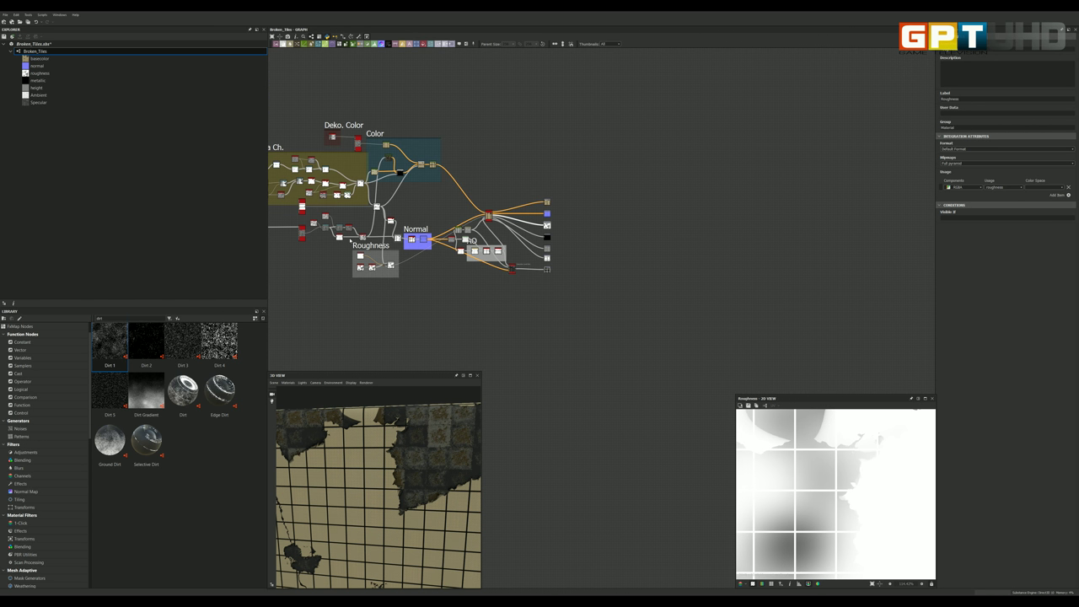
{"action": "scroll", "coordinate": [350, 241], "scroll_direction": "up", "scroll_amount": 2}
{"action": "scroll", "coordinate": [354, 246], "scroll_direction": "up", "scroll_amount": 2}
{"action": "scroll", "coordinate": [354, 253], "scroll_direction": "up", "scroll_amount": 3}
{"action": "scroll", "coordinate": [355, 264], "scroll_direction": "up", "scroll_amount": 1}
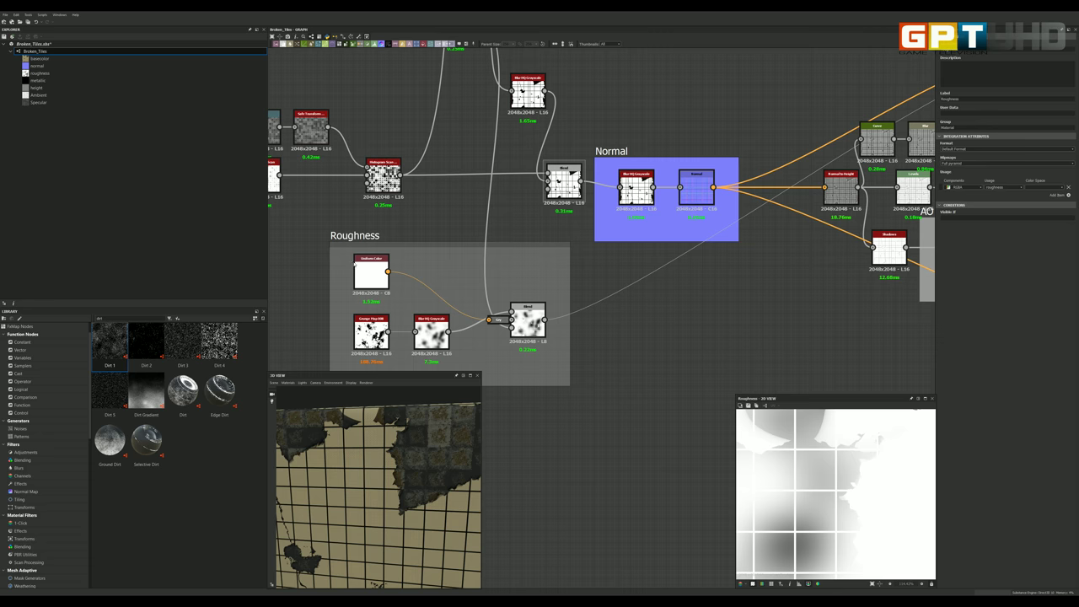
{"action": "scroll", "coordinate": [355, 263], "scroll_direction": "up", "scroll_amount": 1}
{"action": "scroll", "coordinate": [363, 287], "scroll_direction": "down", "scroll_amount": 2}
{"action": "scroll", "coordinate": [367, 321], "scroll_direction": "up", "scroll_amount": 2}
{"action": "scroll", "coordinate": [371, 337], "scroll_direction": "up", "scroll_amount": 3}
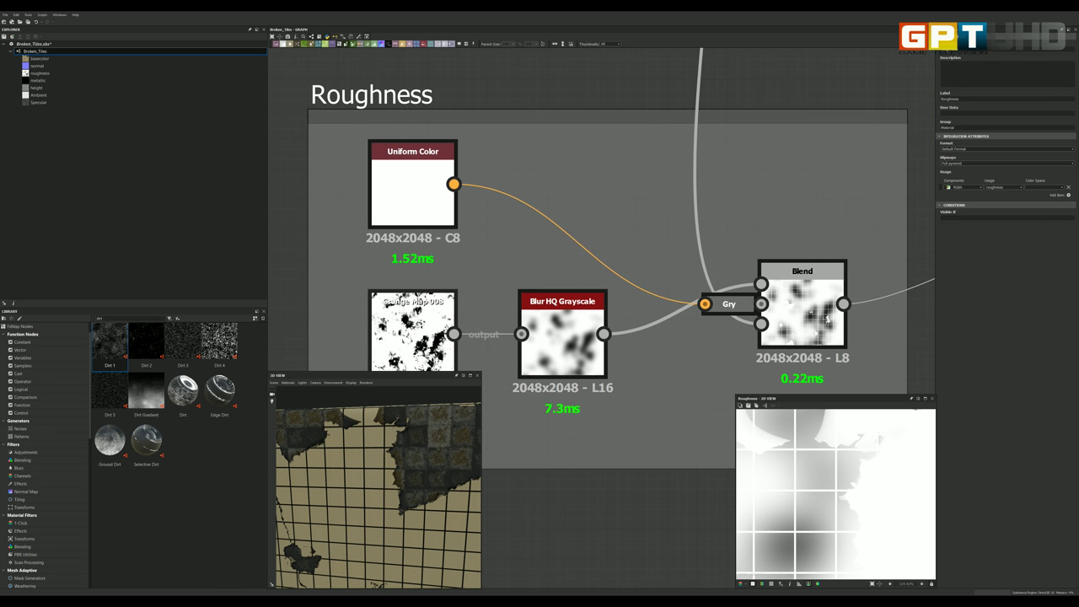
{"action": "scroll", "coordinate": [394, 333], "scroll_direction": "down", "scroll_amount": 3}
{"action": "scroll", "coordinate": [422, 347], "scroll_direction": "up", "scroll_amount": 3}
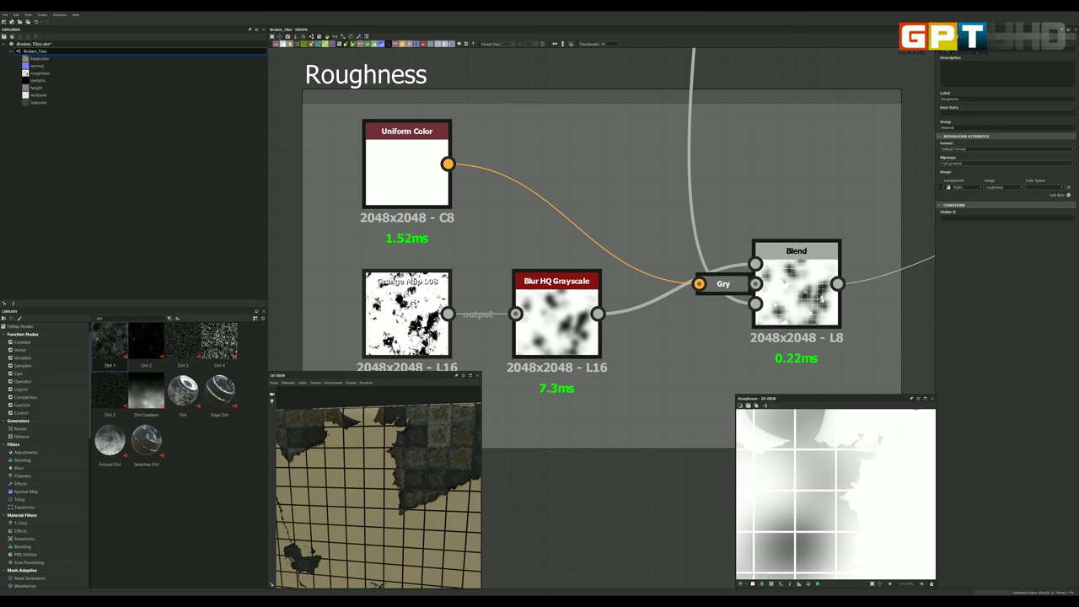
{"action": "double_click", "coordinate": [407, 313]}
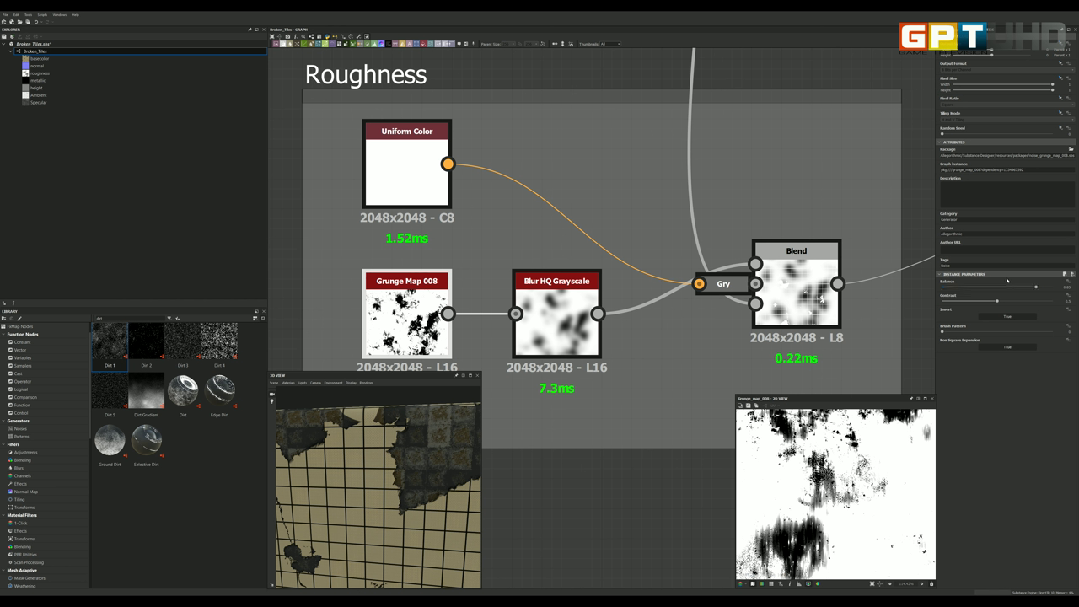
{"action": "left_click_drag", "start_coordinate": [1035, 287], "coordinate": [1039, 286]}
{"action": "left_click_drag", "start_coordinate": [1039, 287], "coordinate": [1036, 287]}
{"action": "left_click", "coordinate": [1067, 301]}
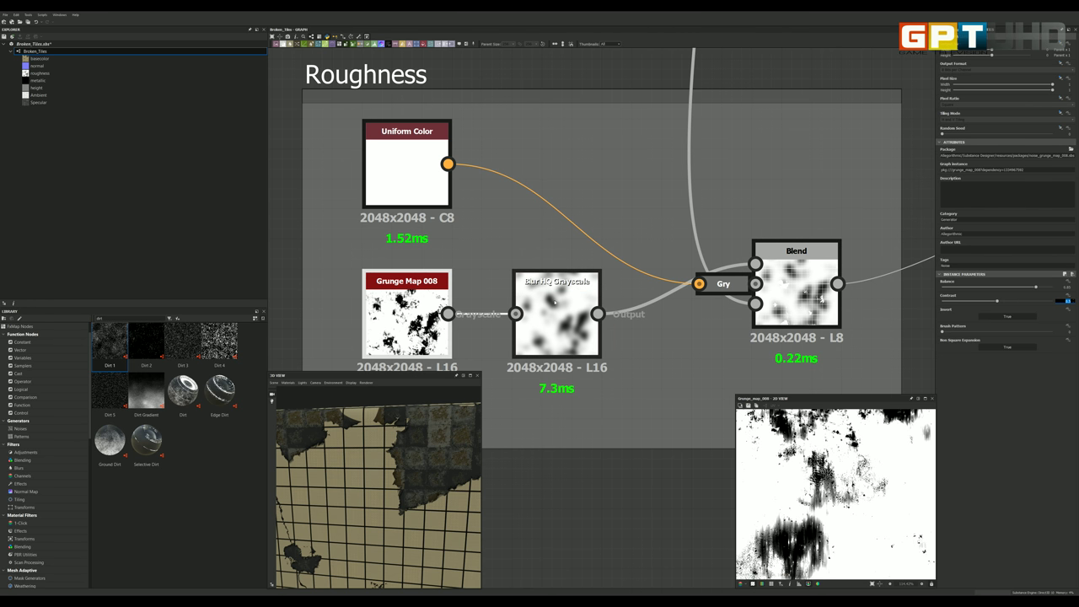
Step: Preview the Blur HQ Grayscale and white Uniform Color inputs and select the grayscale conversion node
{"action": "double_click", "coordinate": [552, 300]}
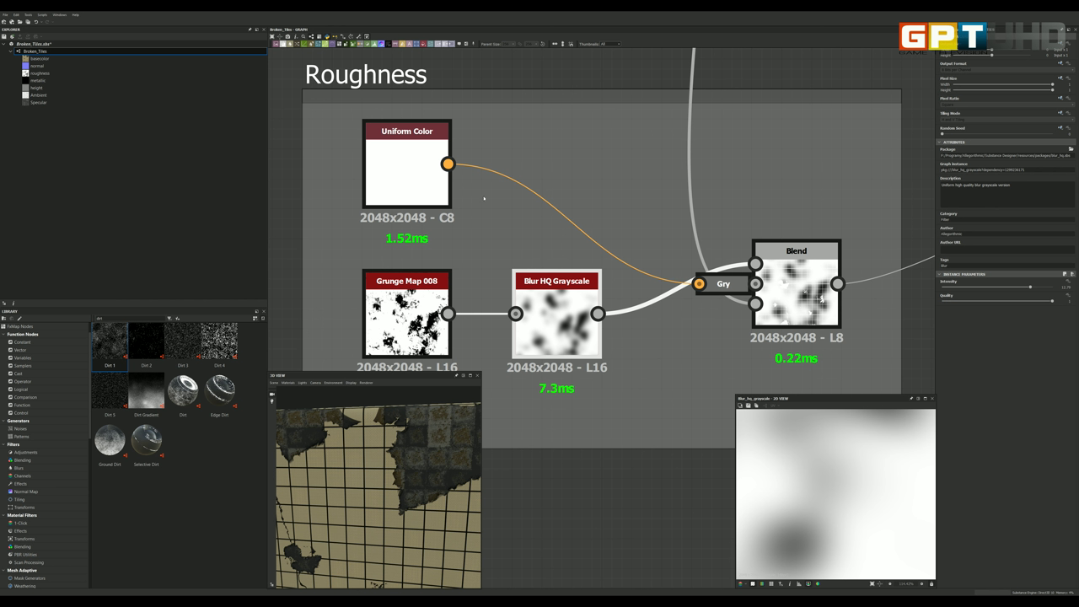
{"action": "left_click", "coordinate": [403, 158]}
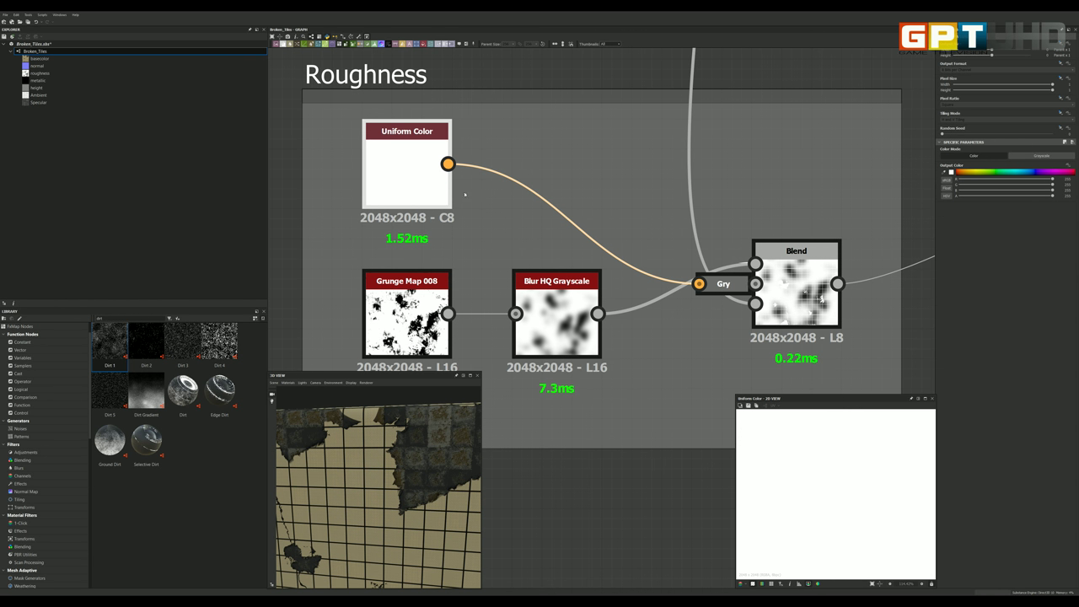
{"action": "left_click", "coordinate": [724, 285]}
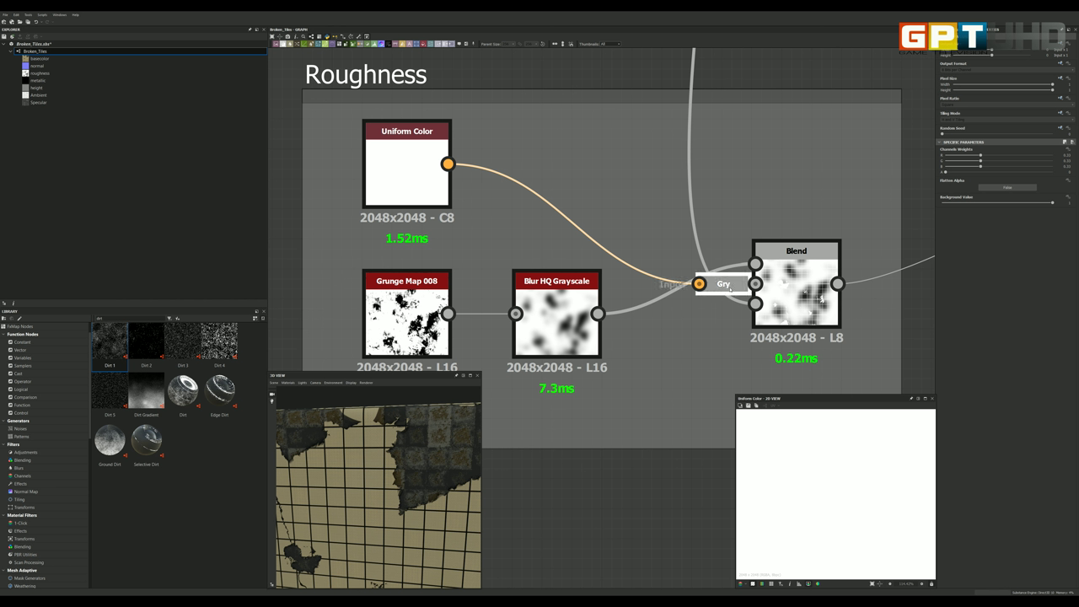
Step: Tuck the Grayscale Conversion node neatly between Blur HQ Grayscale and Blend
{"action": "left_click_drag", "start_coordinate": [727, 287], "coordinate": [594, 226]}
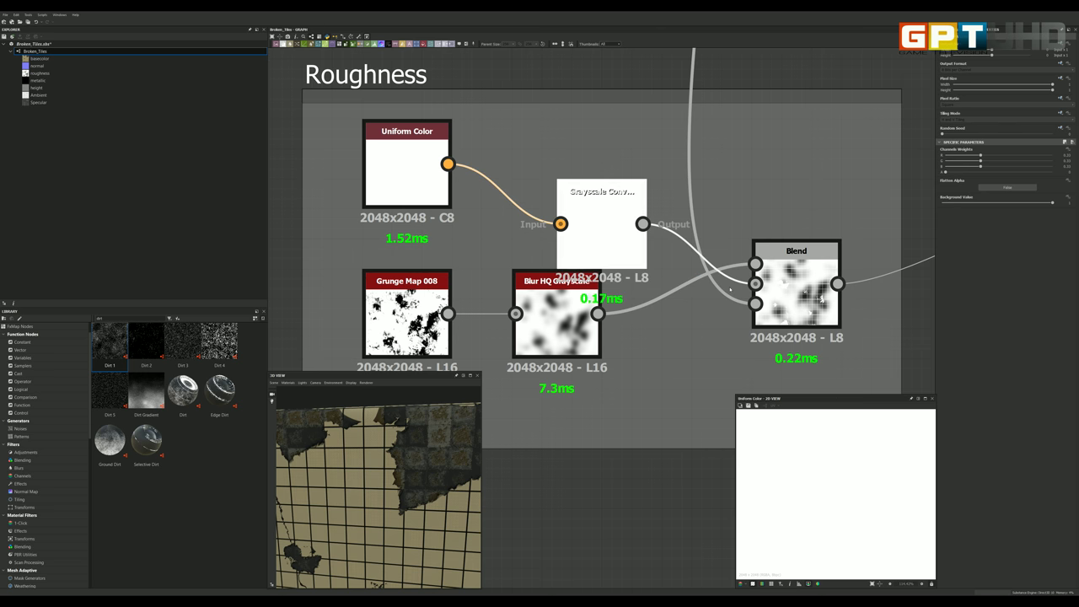
{"action": "double_click", "coordinate": [595, 226]}
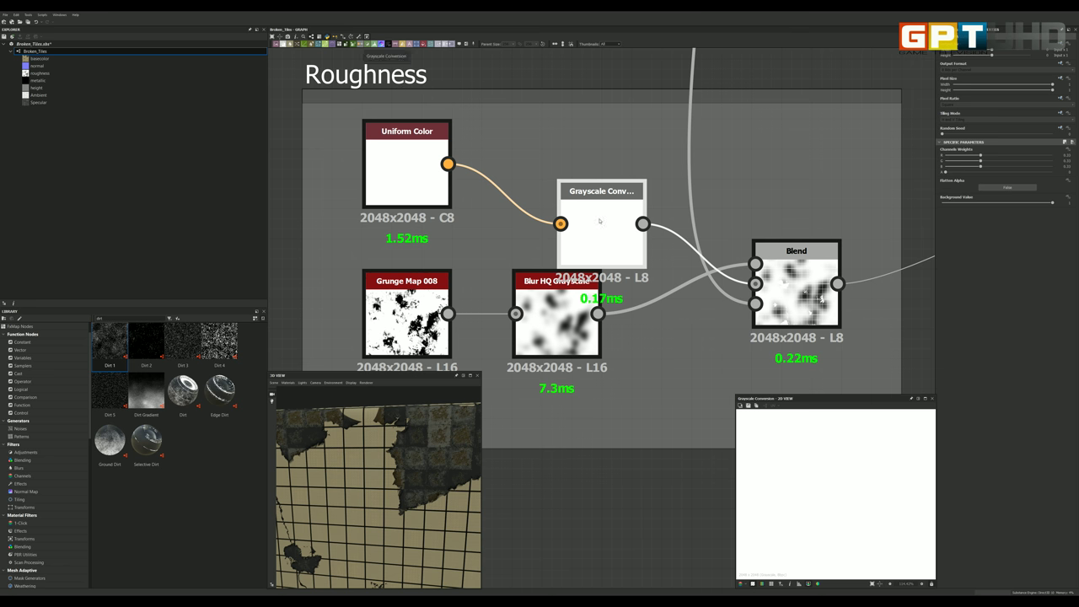
{"action": "left_click_drag", "start_coordinate": [605, 228], "coordinate": [716, 283]}
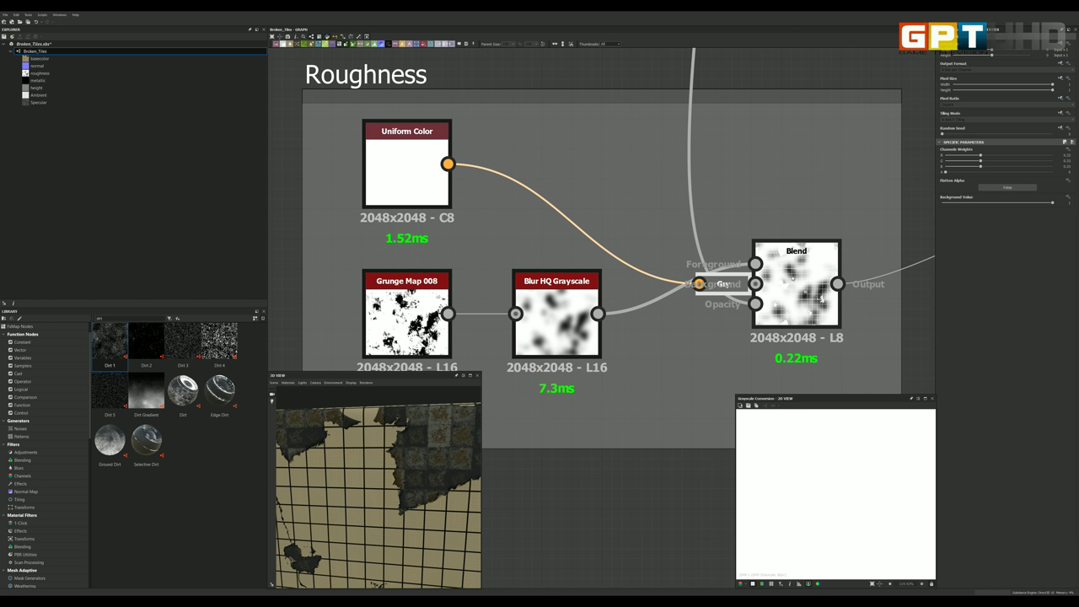
{"action": "scroll", "coordinate": [791, 296], "scroll_direction": "down", "scroll_amount": 3}
{"action": "scroll", "coordinate": [791, 296], "scroll_direction": "up", "scroll_amount": 3}
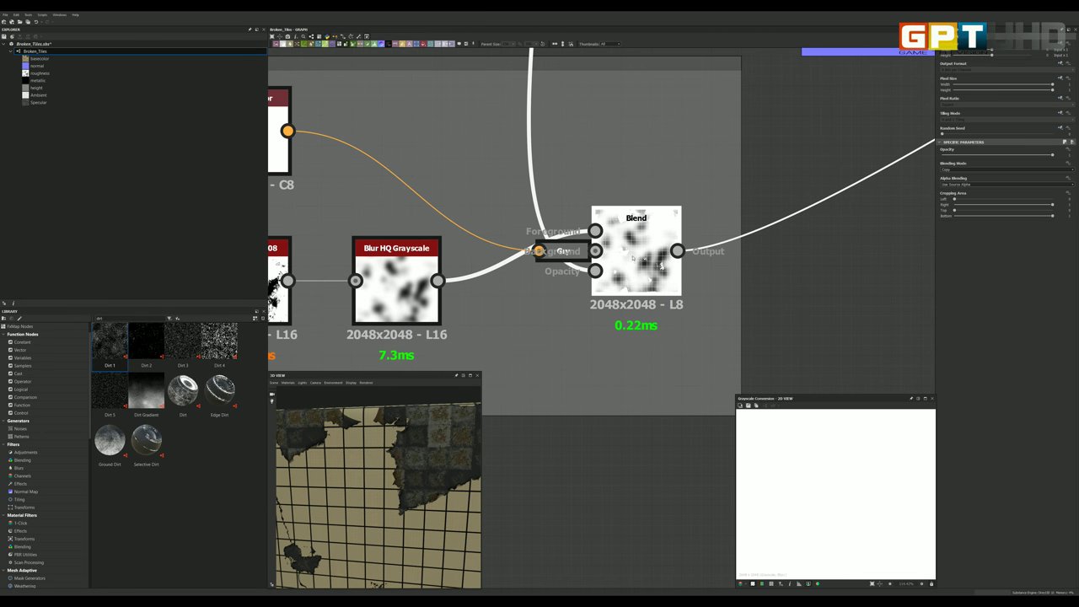
Step: Preview the Roughness frame's Blend and Blur HQ Grayscale results
{"action": "double_click", "coordinate": [633, 257]}
{"action": "scroll", "coordinate": [631, 257], "scroll_direction": "down", "scroll_amount": 1}
{"action": "scroll", "coordinate": [630, 258], "scroll_direction": "down", "scroll_amount": 2}
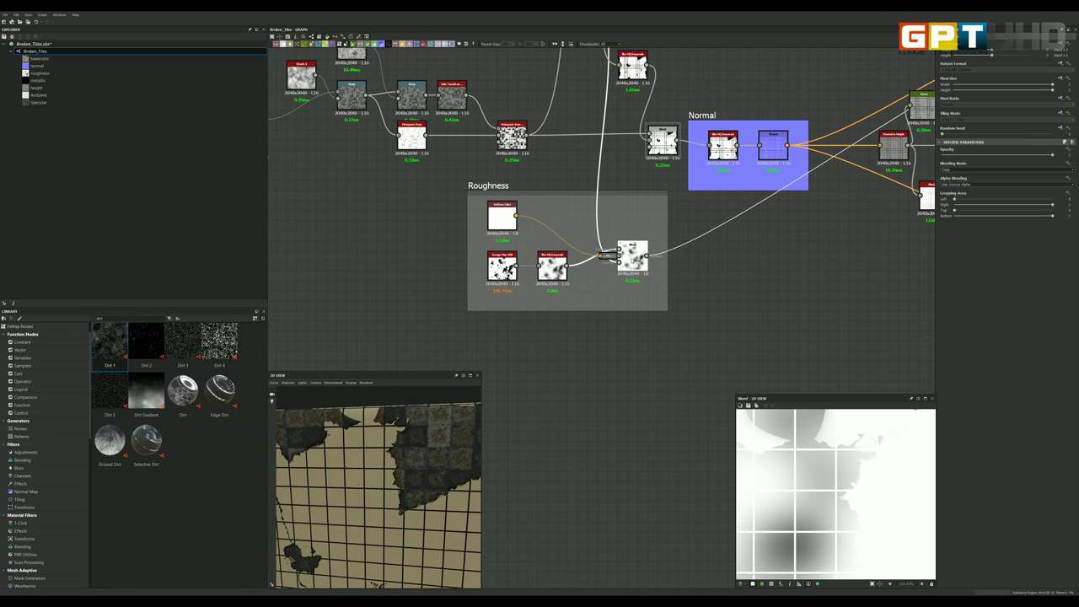
{"action": "scroll", "coordinate": [630, 257], "scroll_direction": "down", "scroll_amount": 1}
{"action": "scroll", "coordinate": [631, 257], "scroll_direction": "up", "scroll_amount": 2}
{"action": "scroll", "coordinate": [625, 277], "scroll_direction": "down", "scroll_amount": 2}
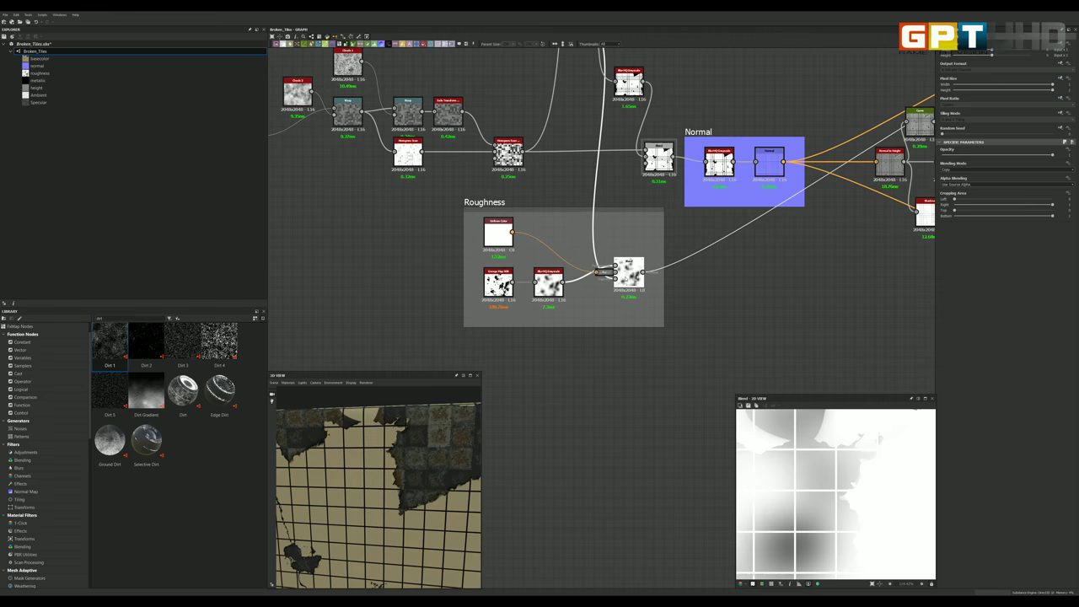
{"action": "scroll", "coordinate": [625, 277], "scroll_direction": "down", "scroll_amount": 1}
{"action": "scroll", "coordinate": [628, 281], "scroll_direction": "up", "scroll_amount": 2}
{"action": "scroll", "coordinate": [621, 291], "scroll_direction": "up", "scroll_amount": 1}
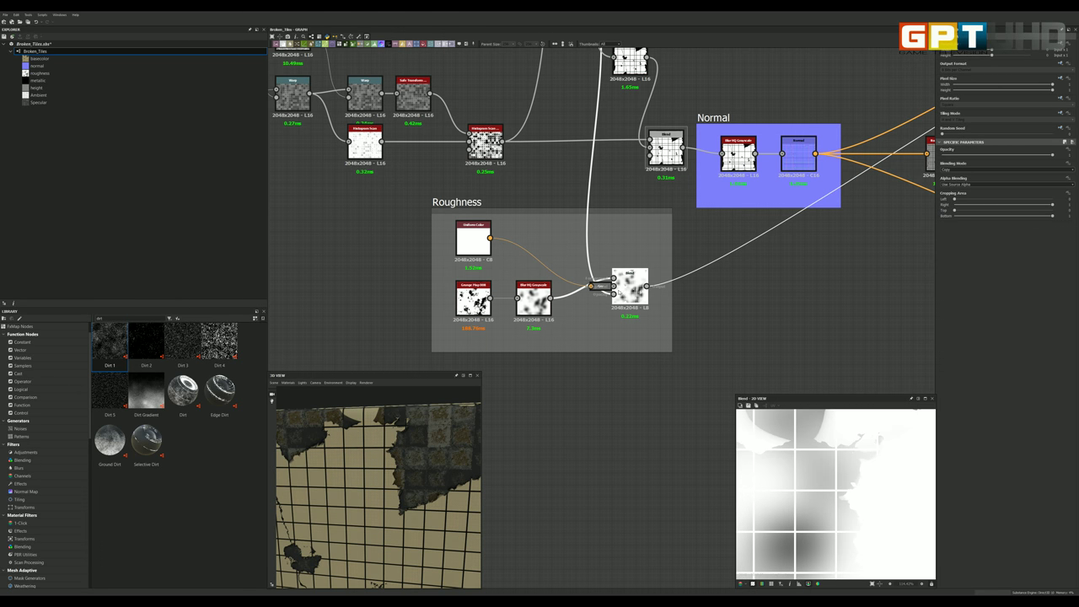
{"action": "scroll", "coordinate": [621, 291], "scroll_direction": "up", "scroll_amount": 2}
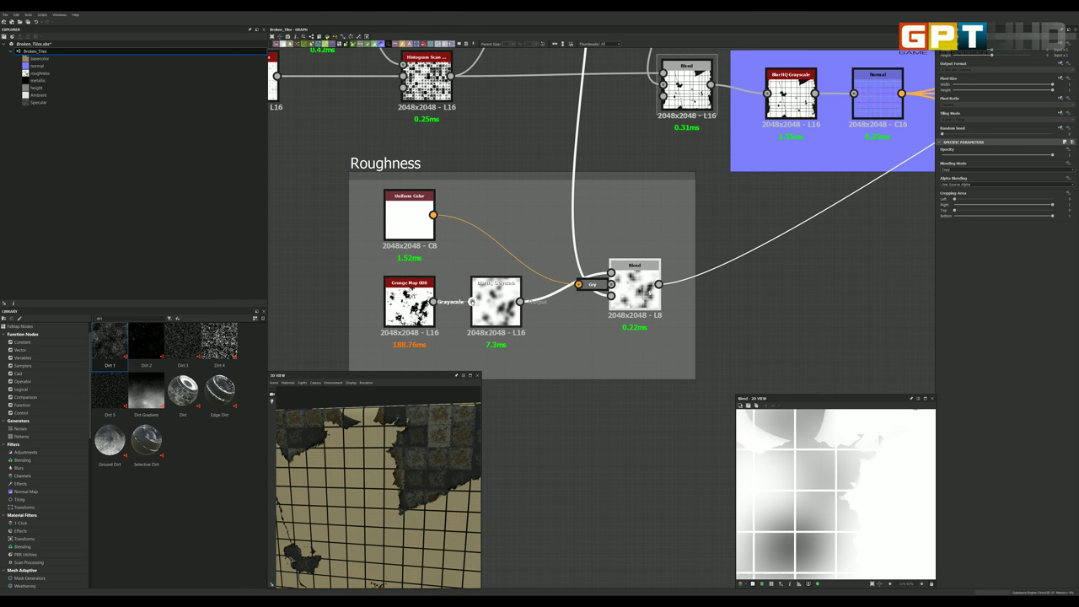
{"action": "double_click", "coordinate": [496, 301]}
{"action": "scroll", "coordinate": [616, 282], "scroll_direction": "up", "scroll_amount": 1}
{"action": "scroll", "coordinate": [616, 282], "scroll_direction": "up", "scroll_amount": 2}
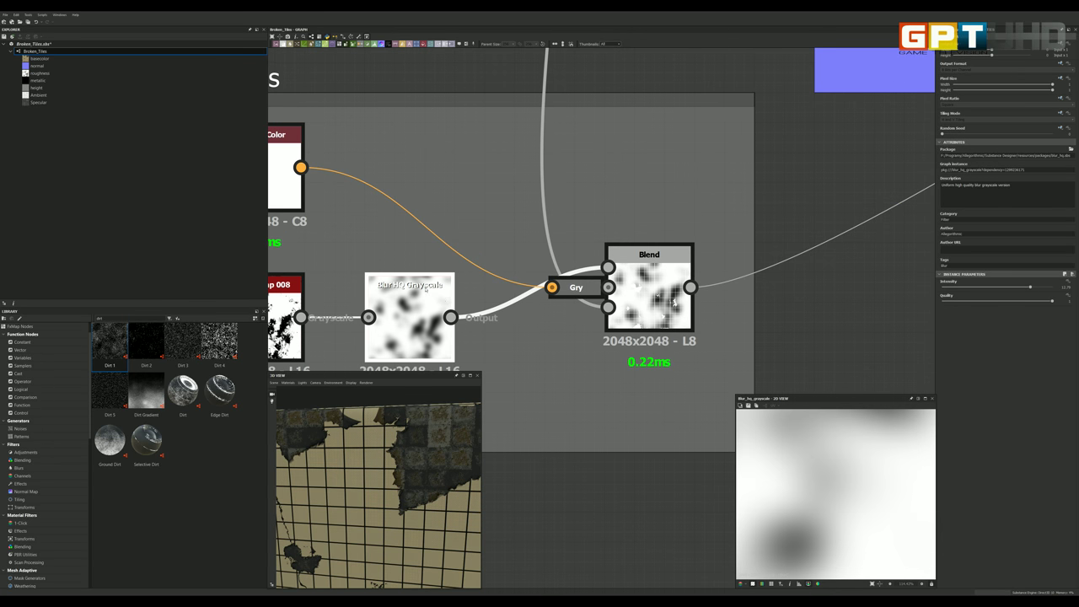
{"action": "scroll", "coordinate": [455, 295], "scroll_direction": "down", "scroll_amount": 2}
{"action": "scroll", "coordinate": [438, 293], "scroll_direction": "up", "scroll_amount": 1}
{"action": "scroll", "coordinate": [426, 291], "scroll_direction": "up", "scroll_amount": 1}
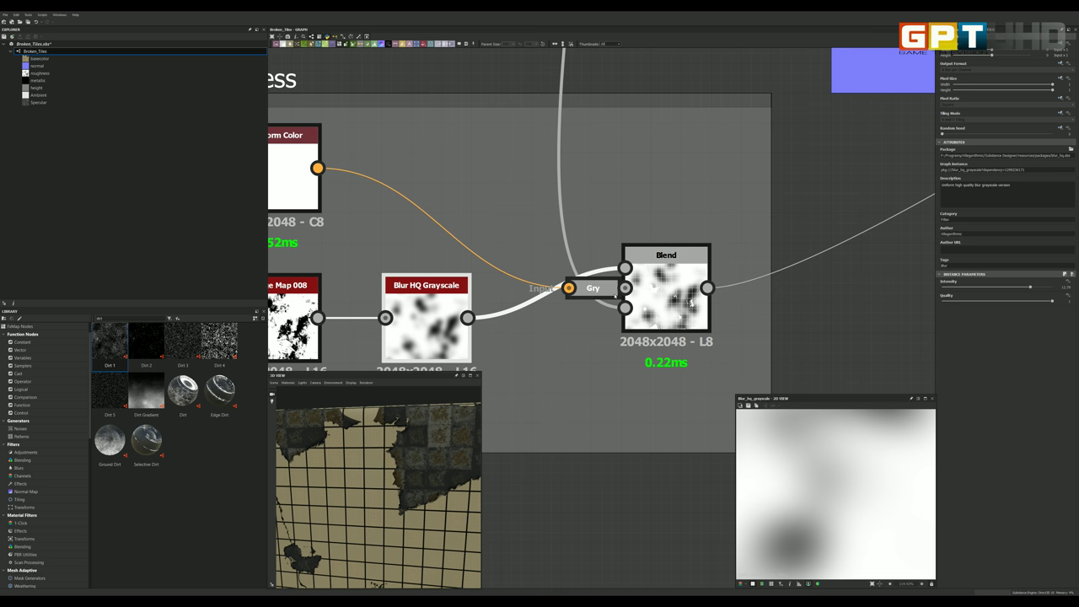
{"action": "scroll", "coordinate": [601, 293], "scroll_direction": "down", "scroll_amount": 3}
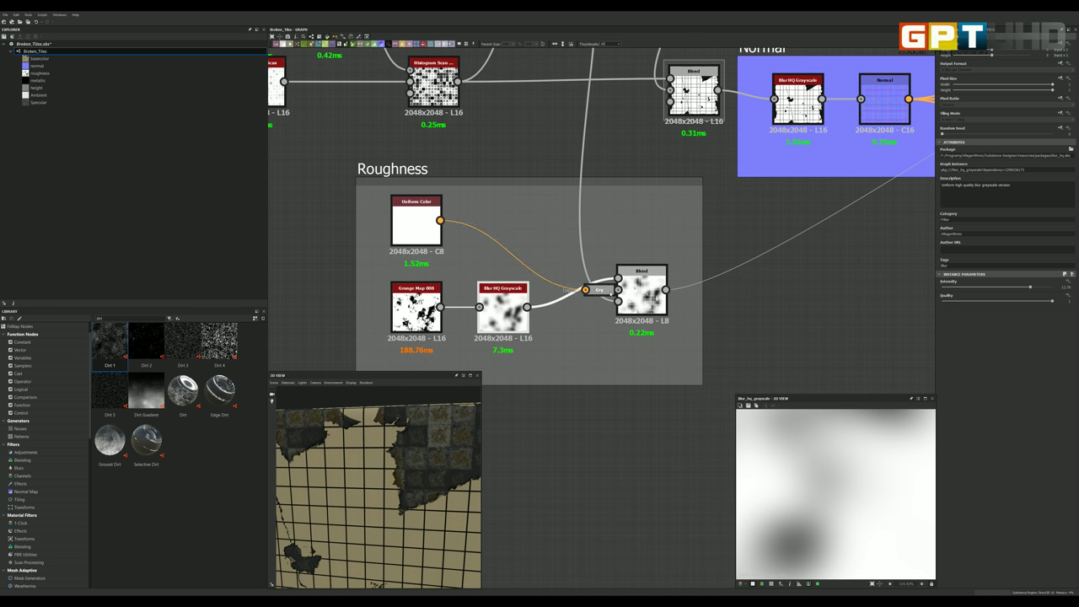
{"action": "scroll", "coordinate": [618, 302], "scroll_direction": "down", "scroll_amount": 3}
{"action": "scroll", "coordinate": [624, 296], "scroll_direction": "down", "scroll_amount": 1}
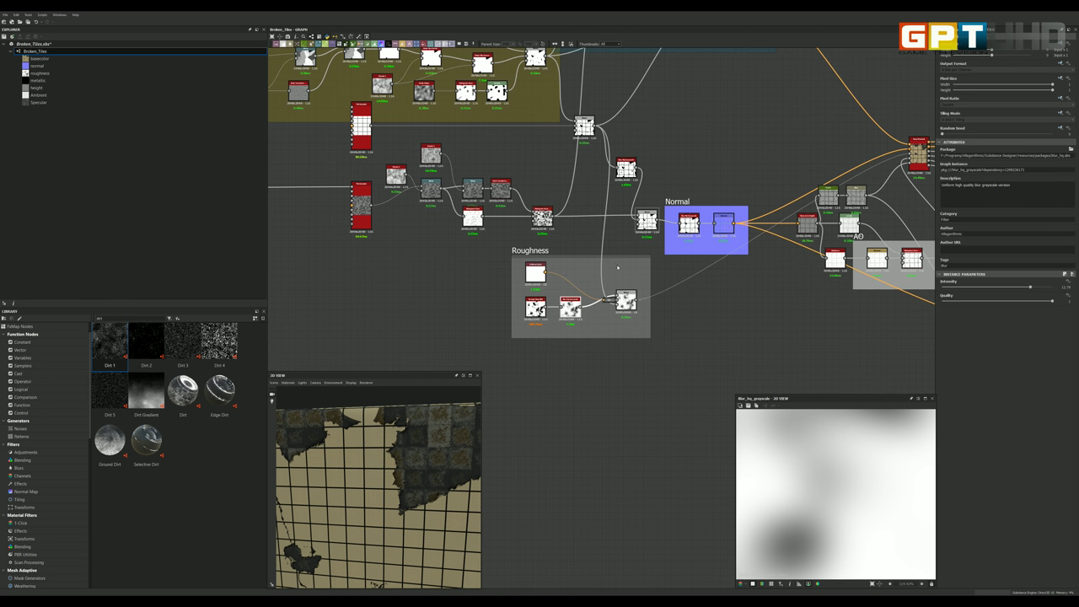
{"action": "scroll", "coordinate": [590, 126], "scroll_direction": "up", "scroll_amount": 4}
{"action": "scroll", "coordinate": [565, 143], "scroll_direction": "up", "scroll_amount": 1}
Step: Inspect the Blend and Tile Sampler nodes' settings and outputs
{"action": "left_click", "coordinate": [564, 152]}
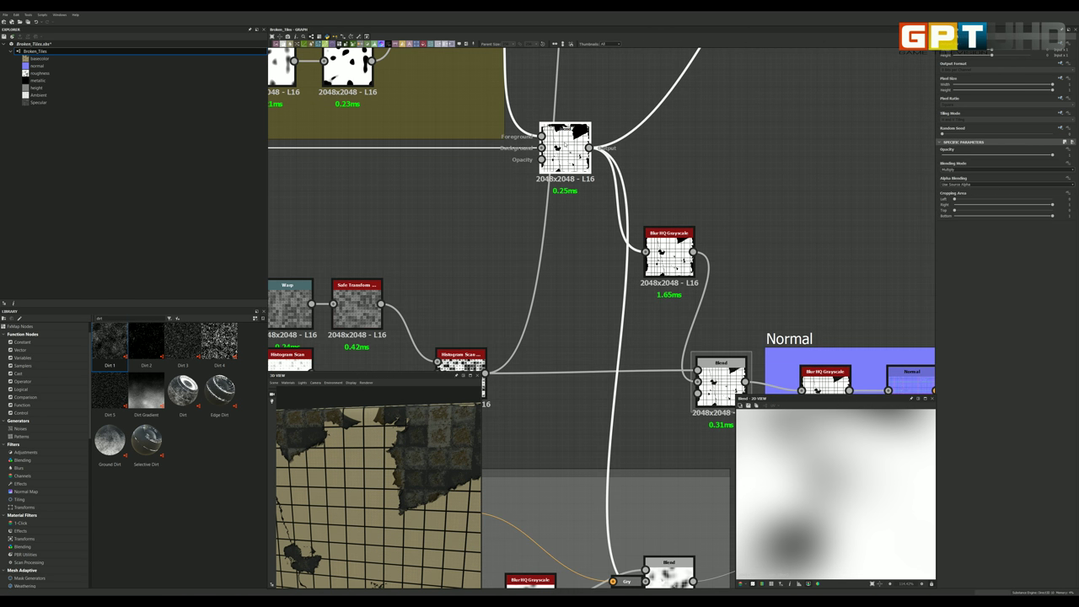
{"action": "scroll", "coordinate": [565, 168], "scroll_direction": "down", "scroll_amount": 2}
{"action": "scroll", "coordinate": [564, 180], "scroll_direction": "down", "scroll_amount": 3}
{"action": "scroll", "coordinate": [565, 179], "scroll_direction": "up", "scroll_amount": 1}
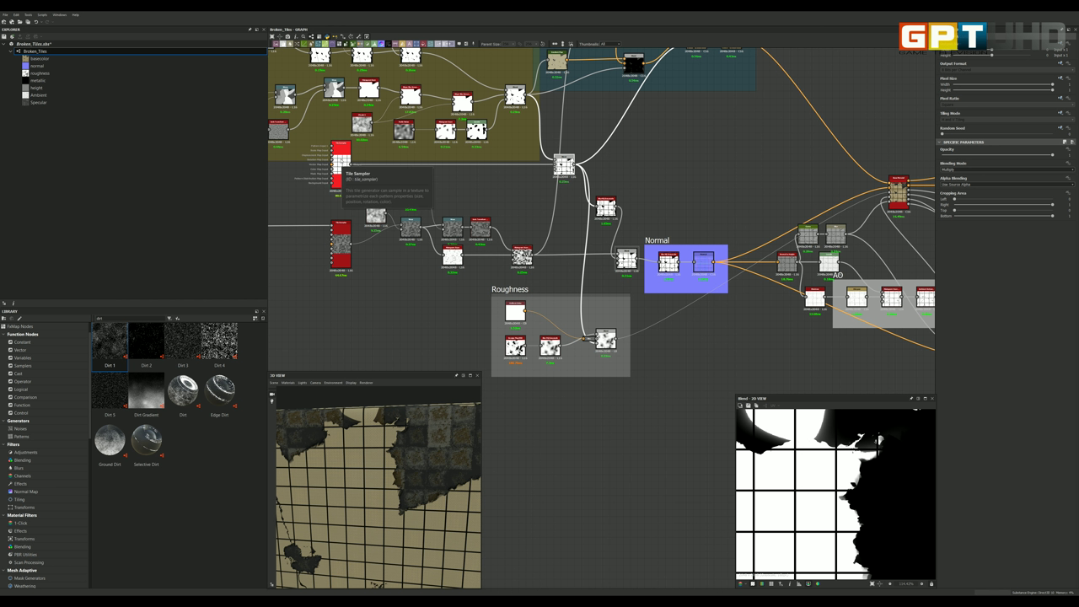
{"action": "left_click", "coordinate": [339, 160]}
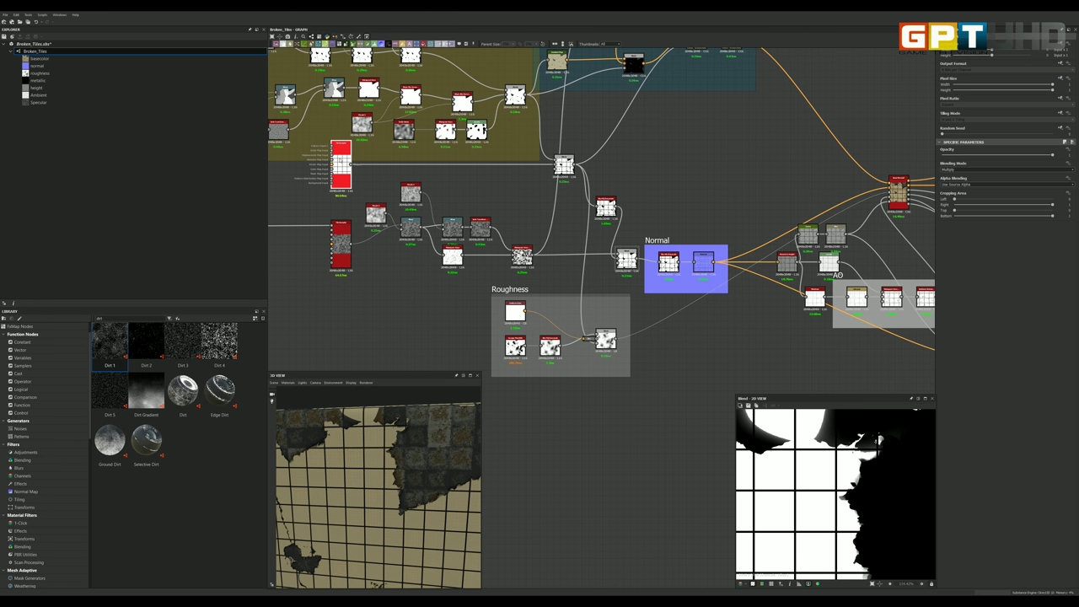
{"action": "scroll", "coordinate": [591, 333], "scroll_direction": "up", "scroll_amount": 2}
{"action": "scroll", "coordinate": [590, 333], "scroll_direction": "up", "scroll_amount": 3}
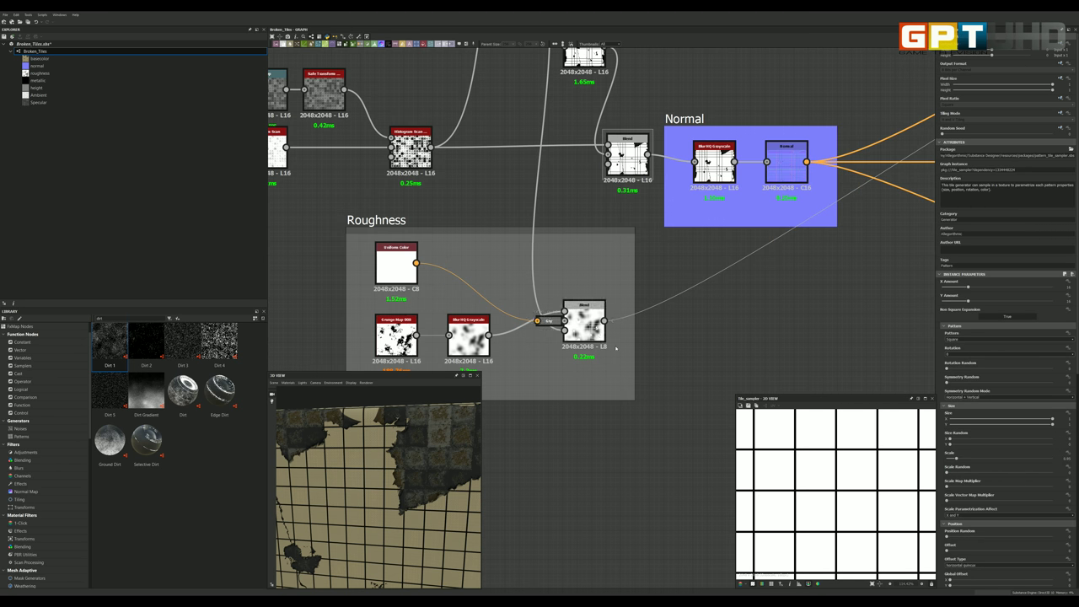
{"action": "left_click", "coordinate": [590, 324]}
{"action": "scroll", "coordinate": [607, 333], "scroll_direction": "down", "scroll_amount": 2}
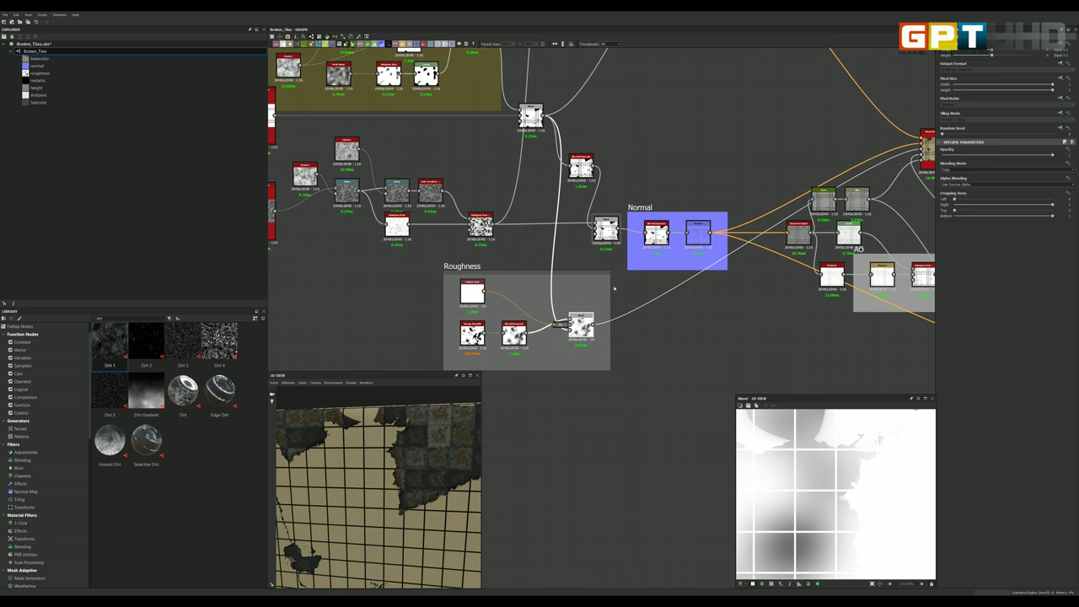
{"action": "scroll", "coordinate": [582, 307], "scroll_direction": "up", "scroll_amount": 3}
{"action": "scroll", "coordinate": [593, 339], "scroll_direction": "down", "scroll_amount": 3}
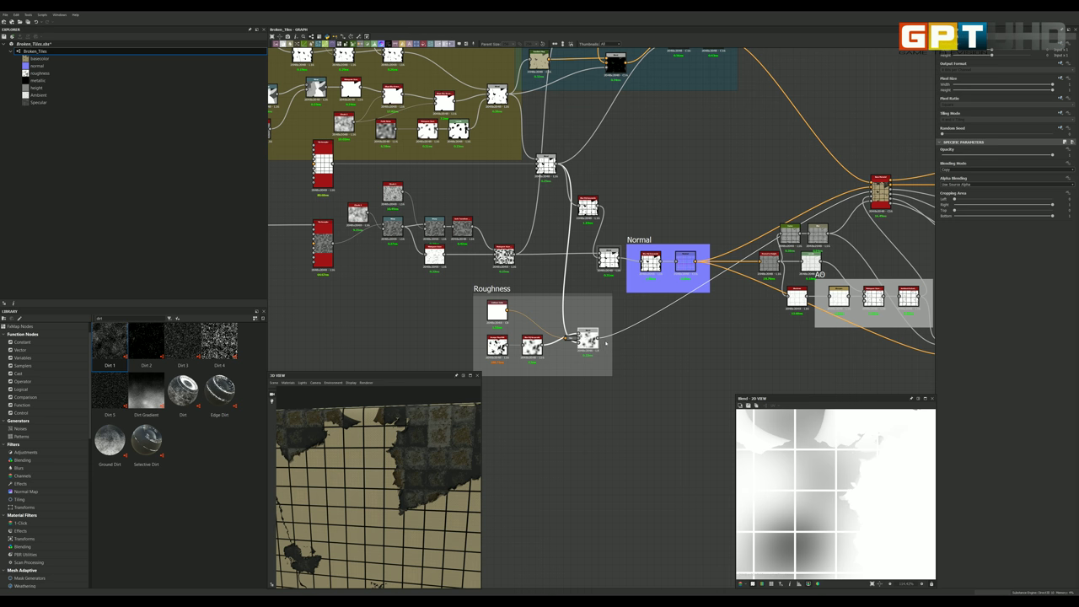
Step: Preview the Base Material's combined result, then the final Roughness output
{"action": "middle_click_drag", "start_coordinate": [638, 337], "coordinate": [493, 385]}
{"action": "scroll", "coordinate": [716, 241], "scroll_direction": "up", "scroll_amount": 5}
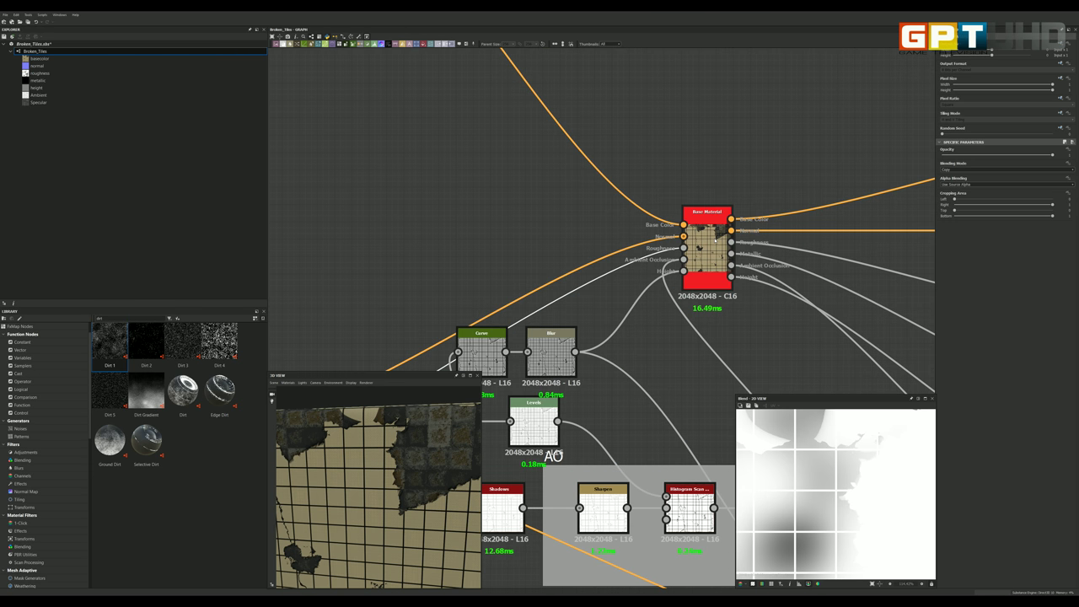
{"action": "double_click", "coordinate": [716, 240]}
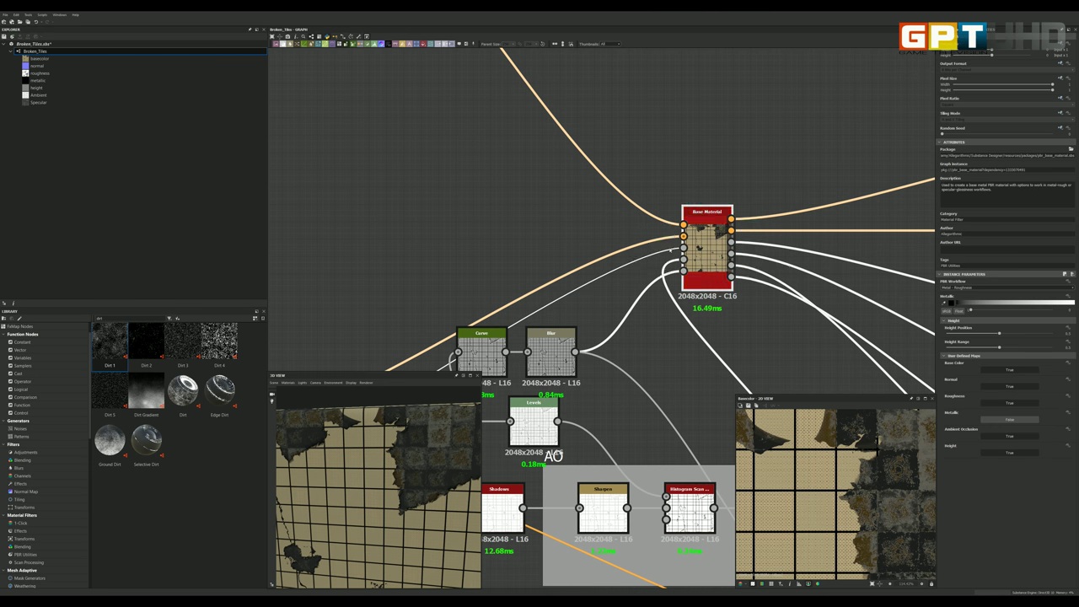
{"action": "scroll", "coordinate": [702, 247], "scroll_direction": "down", "scroll_amount": 5}
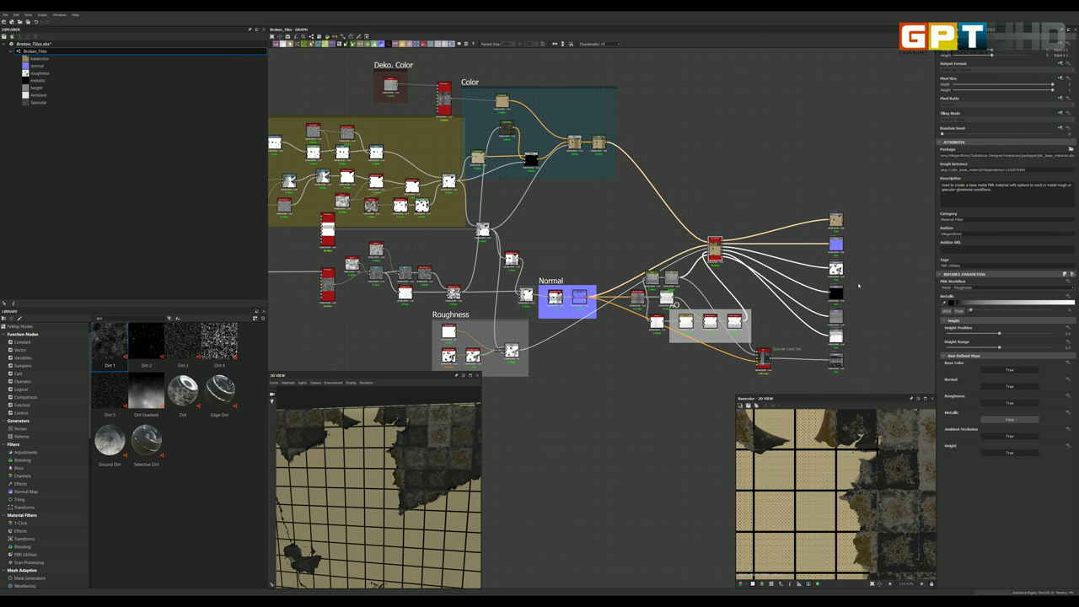
{"action": "scroll", "coordinate": [824, 269], "scroll_direction": "up", "scroll_amount": 3}
{"action": "scroll", "coordinate": [824, 270], "scroll_direction": "up", "scroll_amount": 2}
{"action": "double_click", "coordinate": [810, 239]}
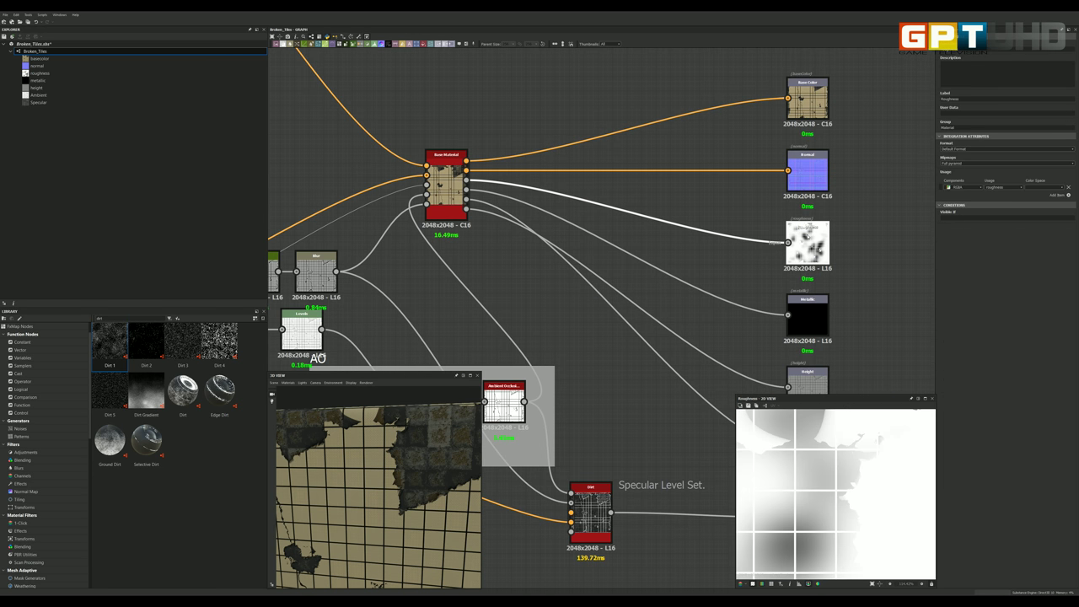
{"action": "scroll", "coordinate": [716, 251], "scroll_direction": "down", "scroll_amount": 3}
{"action": "scroll", "coordinate": [716, 250], "scroll_direction": "down", "scroll_amount": 3}
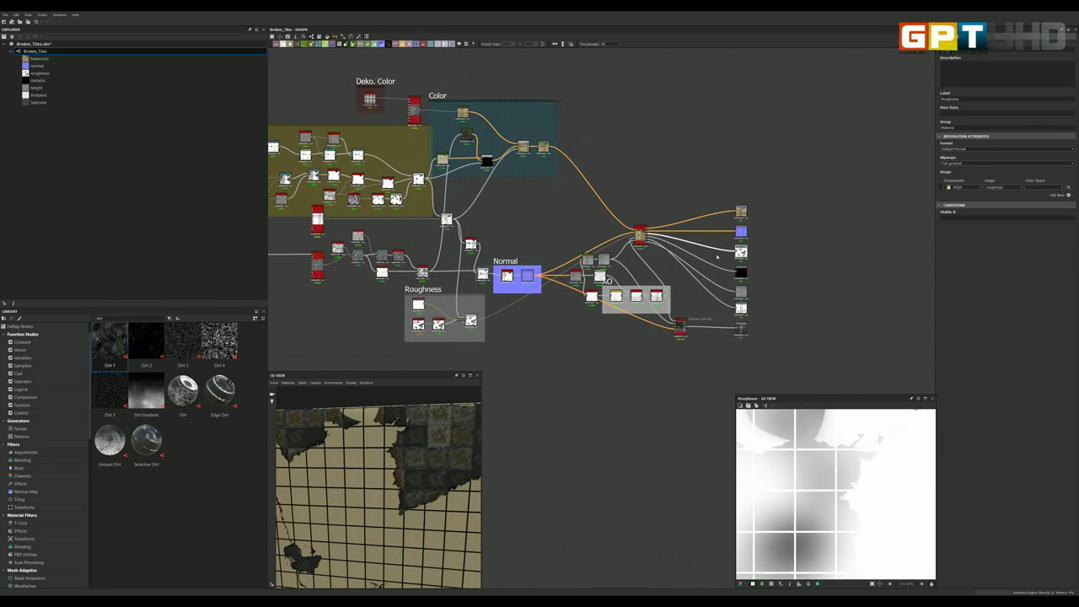
{"action": "scroll", "coordinate": [716, 250], "scroll_direction": "down", "scroll_amount": 2}
{"action": "scroll", "coordinate": [597, 229], "scroll_direction": "up", "scroll_amount": 1}
{"action": "scroll", "coordinate": [594, 226], "scroll_direction": "down", "scroll_amount": 2}
{"action": "scroll", "coordinate": [590, 220], "scroll_direction": "up", "scroll_amount": 2}
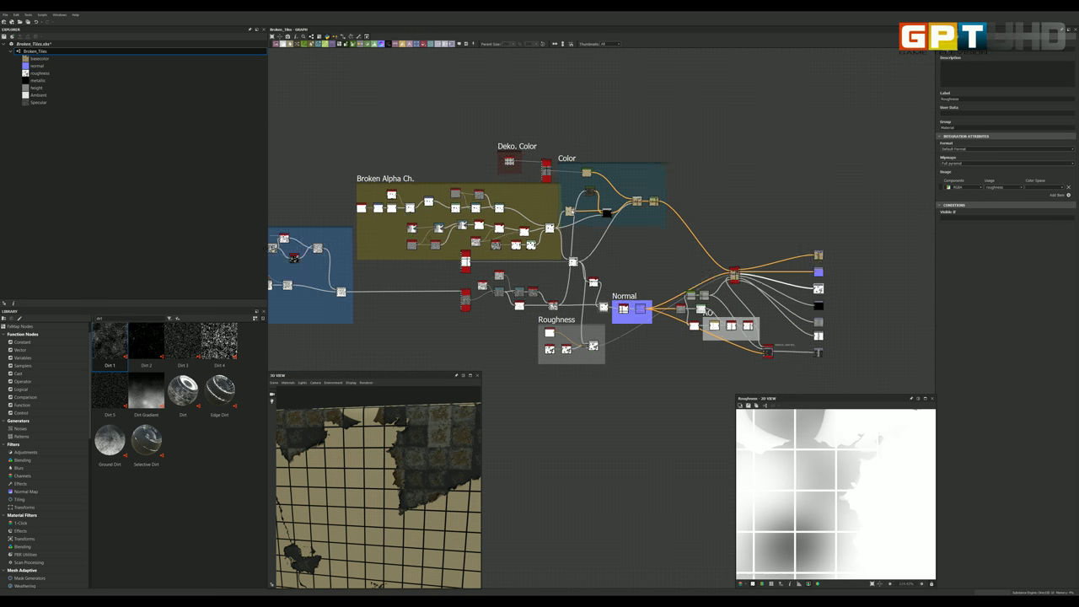
{"action": "scroll", "coordinate": [588, 218], "scroll_direction": "up", "scroll_amount": 1}
{"action": "scroll", "coordinate": [588, 218], "scroll_direction": "up", "scroll_amount": 1}
{"action": "scroll", "coordinate": [587, 217], "scroll_direction": "up", "scroll_amount": 1}
{"action": "scroll", "coordinate": [588, 218], "scroll_direction": "up", "scroll_amount": 1}
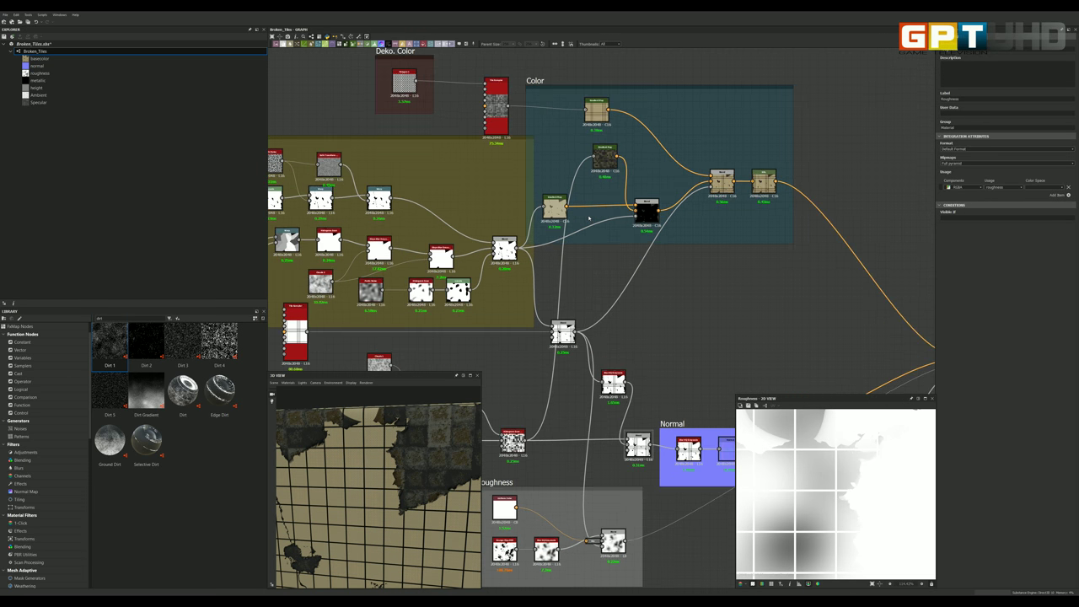
{"action": "scroll", "coordinate": [588, 217], "scroll_direction": "up", "scroll_amount": 2}
{"action": "scroll", "coordinate": [604, 232], "scroll_direction": "down", "scroll_amount": 2}
{"action": "scroll", "coordinate": [582, 228], "scroll_direction": "up", "scroll_amount": 3}
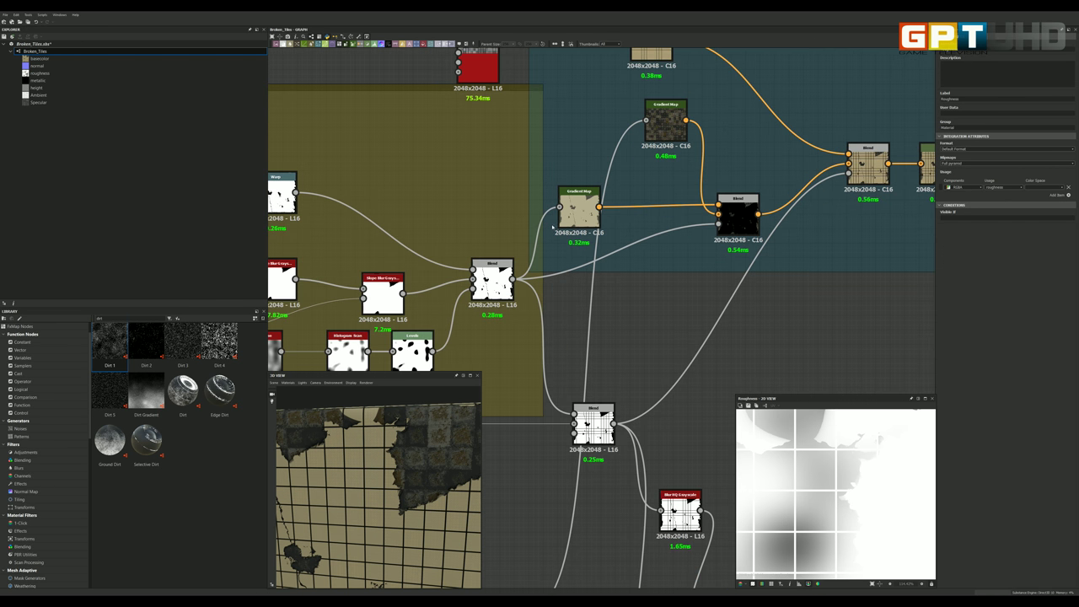
{"action": "scroll", "coordinate": [581, 221], "scroll_direction": "down", "scroll_amount": 2}
{"action": "scroll", "coordinate": [591, 228], "scroll_direction": "down", "scroll_amount": 1}
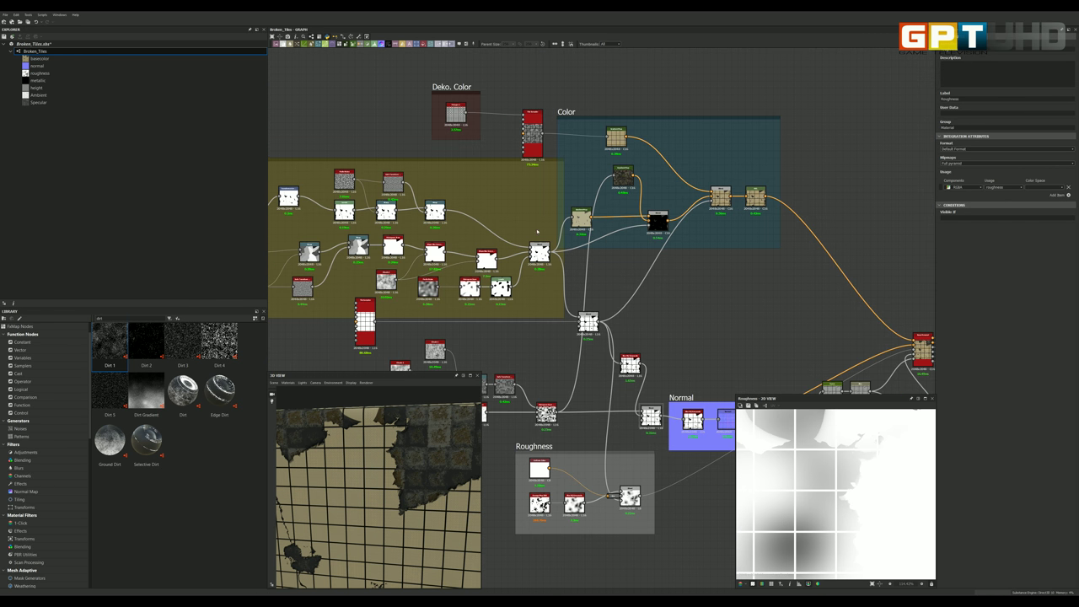
{"action": "scroll", "coordinate": [717, 253], "scroll_direction": "down", "scroll_amount": 2}
{"action": "scroll", "coordinate": [790, 269], "scroll_direction": "down", "scroll_amount": 1}
{"action": "scroll", "coordinate": [552, 220], "scroll_direction": "up", "scroll_amount": 1}
{"action": "scroll", "coordinate": [561, 237], "scroll_direction": "up", "scroll_amount": 1}
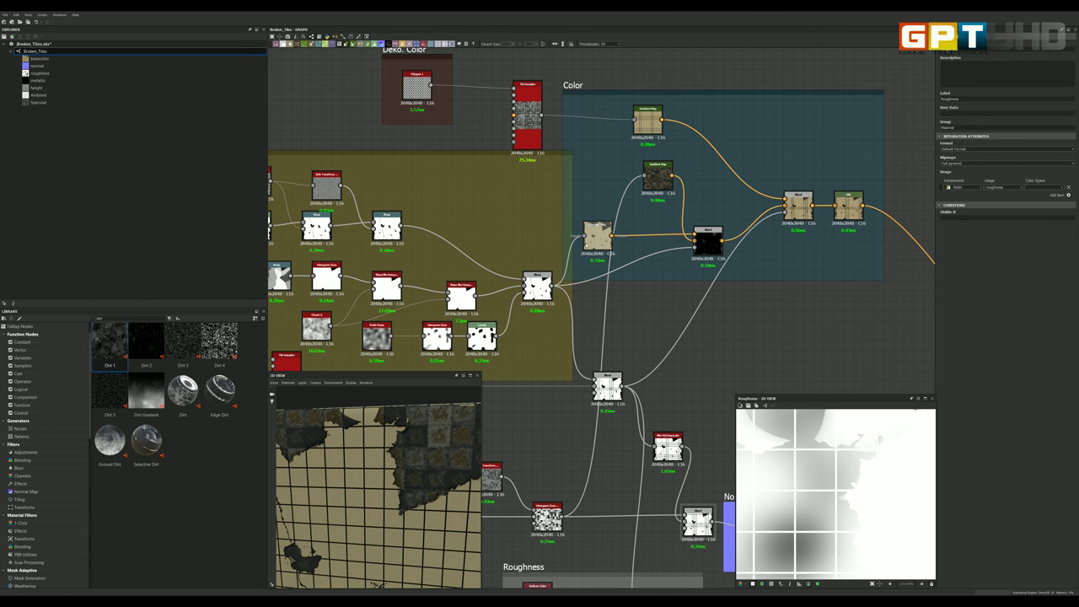
{"action": "scroll", "coordinate": [572, 253], "scroll_direction": "up", "scroll_amount": 1}
{"action": "scroll", "coordinate": [577, 278], "scroll_direction": "down", "scroll_amount": 3}
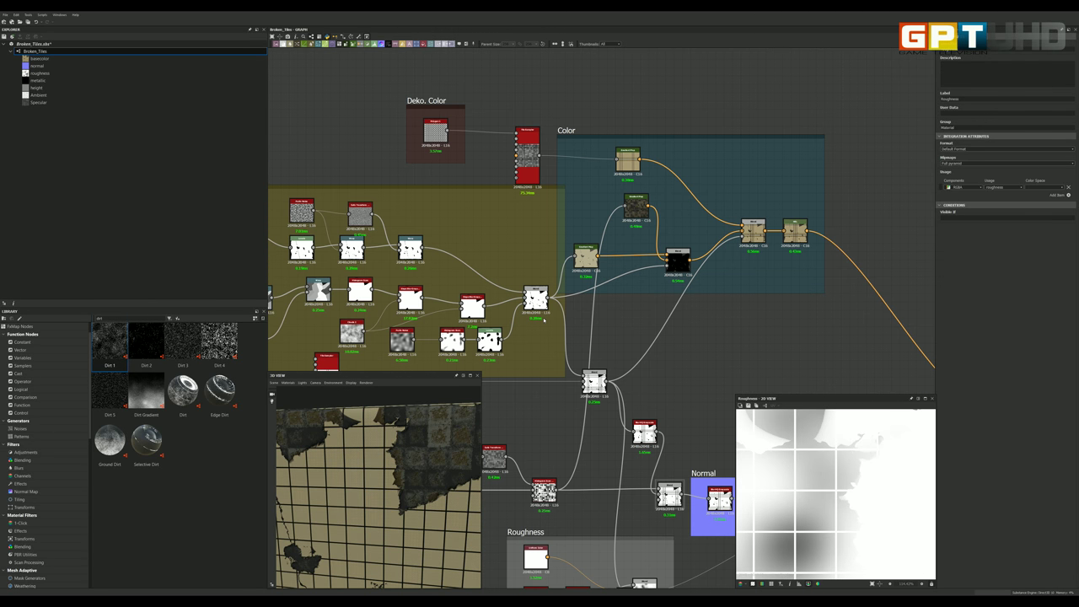
{"action": "scroll", "coordinate": [582, 303], "scroll_direction": "up", "scroll_amount": 1}
{"action": "scroll", "coordinate": [587, 323], "scroll_direction": "down", "scroll_amount": 2}
{"action": "scroll", "coordinate": [588, 324], "scroll_direction": "down", "scroll_amount": 1}
{"action": "scroll", "coordinate": [472, 371], "scroll_direction": "up", "scroll_amount": 1}
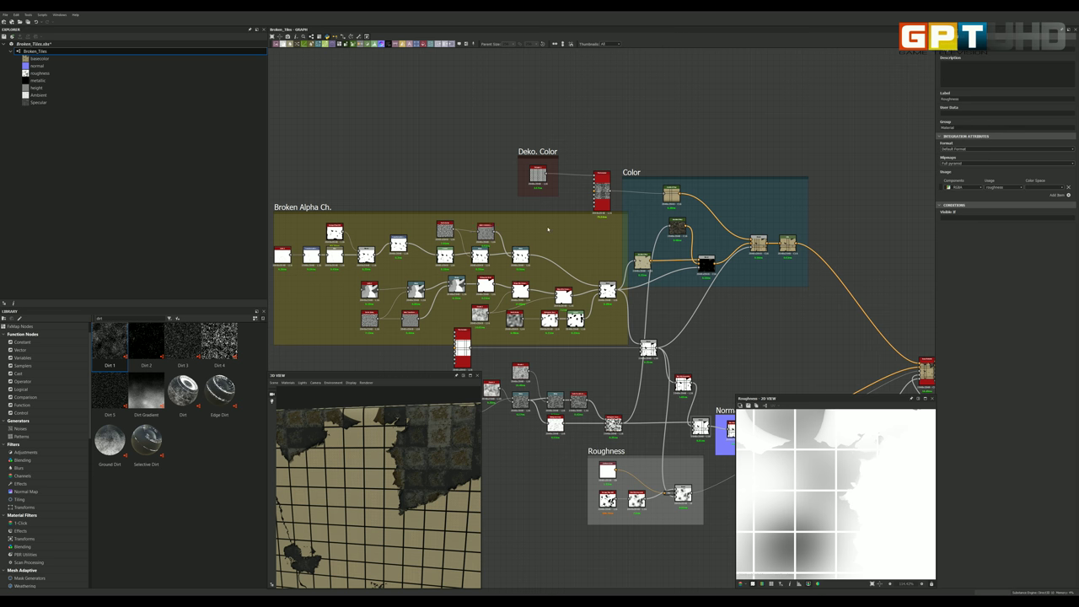
{"action": "scroll", "coordinate": [617, 302], "scroll_direction": "up", "scroll_amount": 2}
{"action": "scroll", "coordinate": [600, 283], "scroll_direction": "up", "scroll_amount": 2}
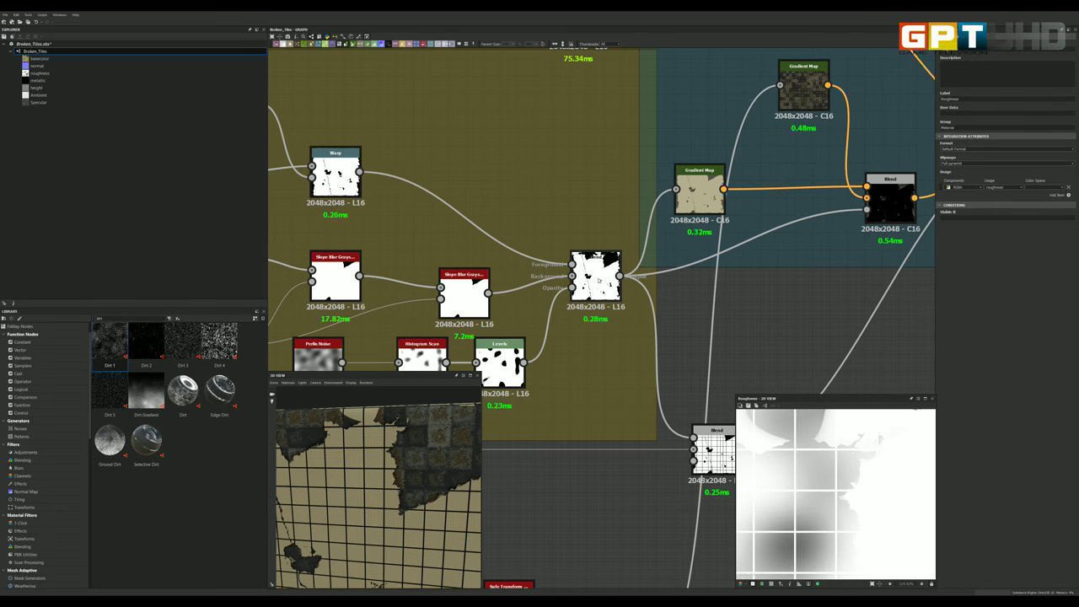
{"action": "double_click", "coordinate": [599, 280]}
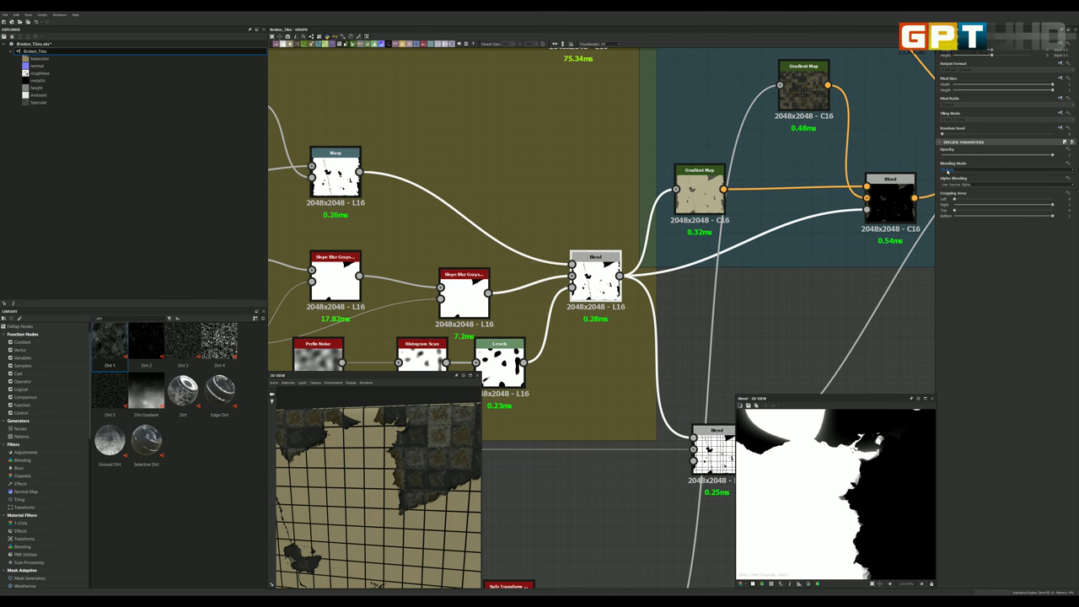
{"action": "scroll", "coordinate": [590, 287], "scroll_direction": "down", "scroll_amount": 2}
{"action": "scroll", "coordinate": [580, 288], "scroll_direction": "up", "scroll_amount": 2}
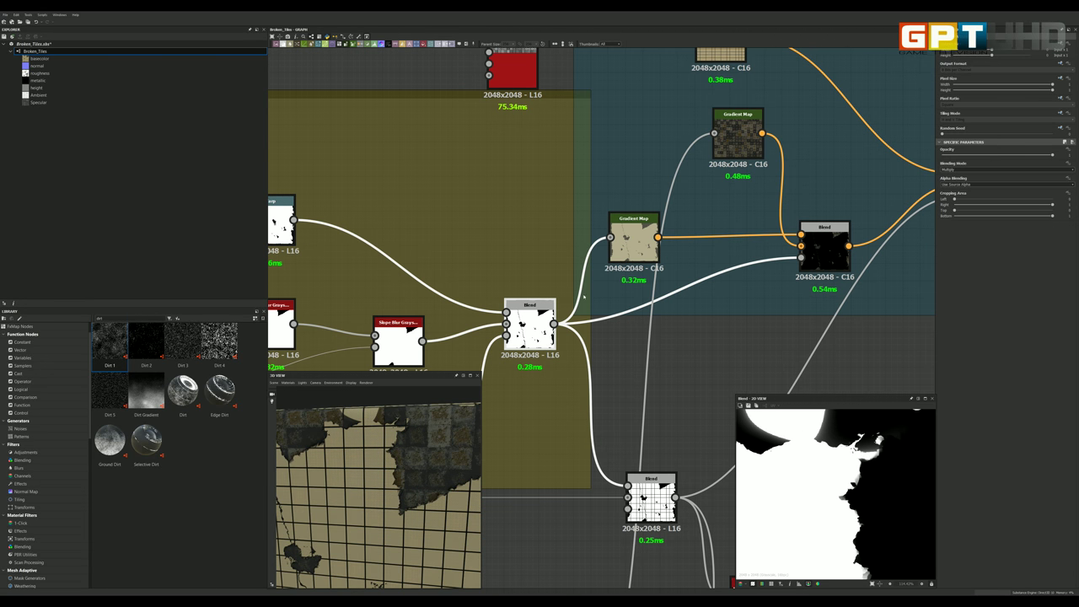
{"action": "scroll", "coordinate": [584, 296], "scroll_direction": "down", "scroll_amount": 2}
{"action": "scroll", "coordinate": [616, 296], "scroll_direction": "down", "scroll_amount": 1}
{"action": "scroll", "coordinate": [590, 309], "scroll_direction": "up", "scroll_amount": 1}
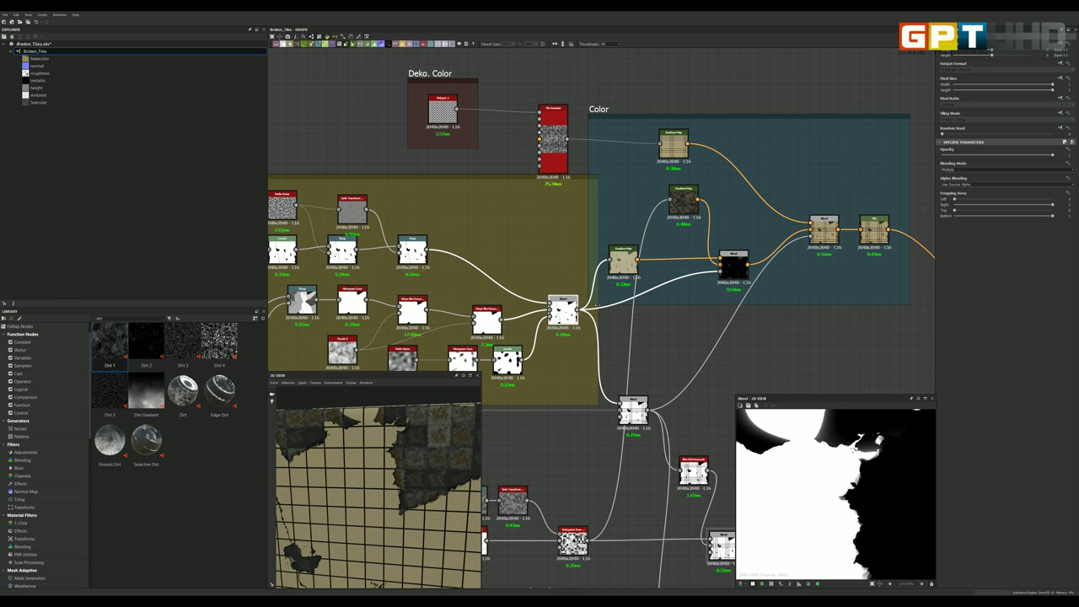
{"action": "scroll", "coordinate": [565, 306], "scroll_direction": "up", "scroll_amount": 2}
{"action": "scroll", "coordinate": [591, 309], "scroll_direction": "down", "scroll_amount": 2}
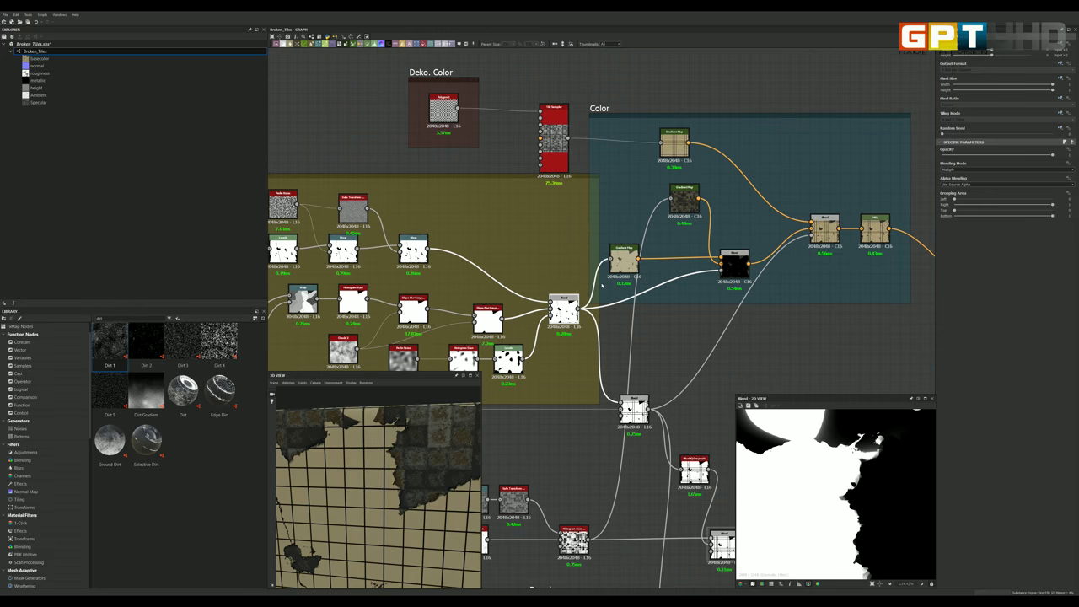
{"action": "scroll", "coordinate": [591, 309], "scroll_direction": "up", "scroll_amount": 1}
{"action": "scroll", "coordinate": [590, 308], "scroll_direction": "up", "scroll_amount": 2}
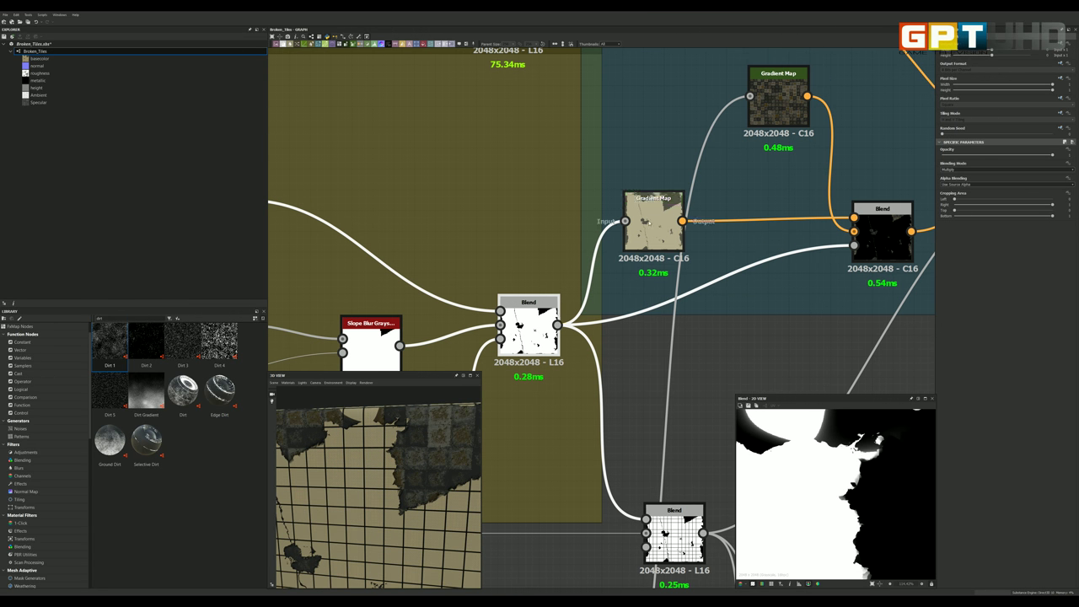
Step: Inspect each of the beige Gradient Map's four colour keys in an enlarged gradient editor
{"action": "left_click", "coordinate": [649, 222]}
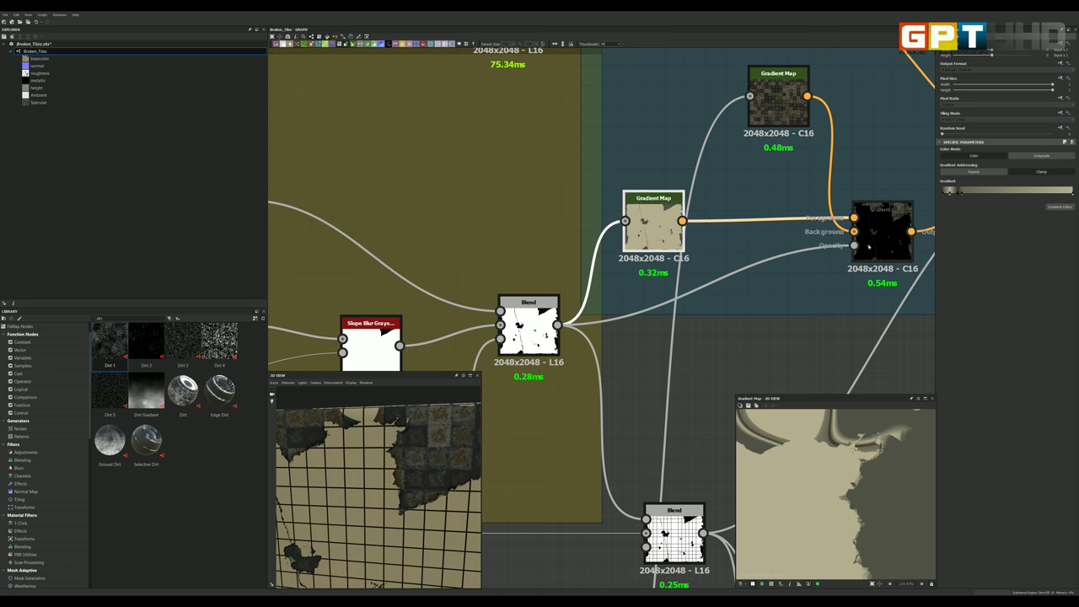
{"action": "left_click", "coordinate": [1060, 206]}
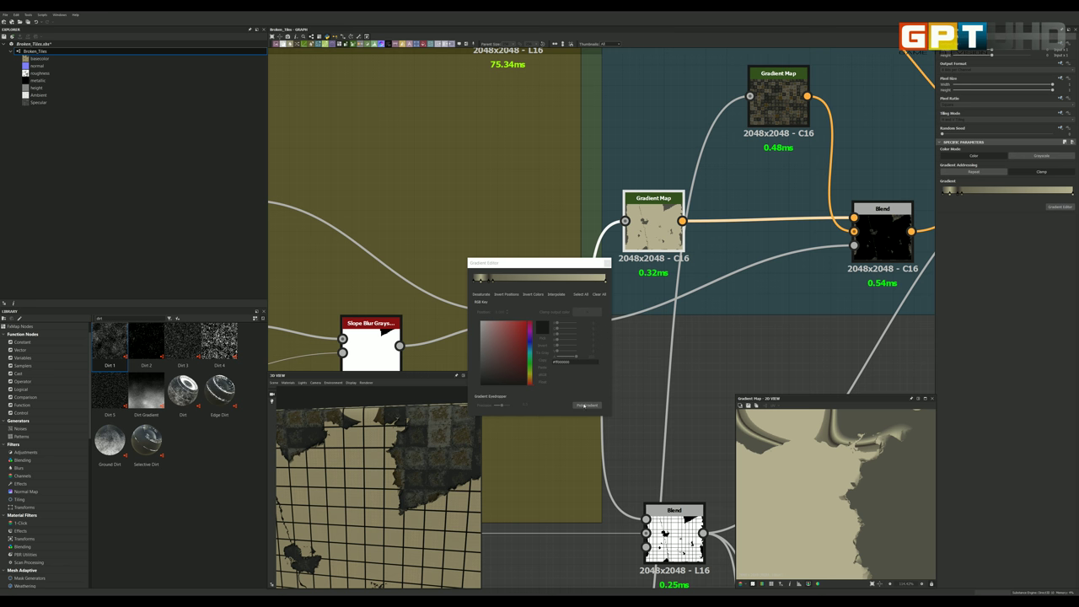
{"action": "left_click_drag", "start_coordinate": [610, 415], "coordinate": [852, 537]}
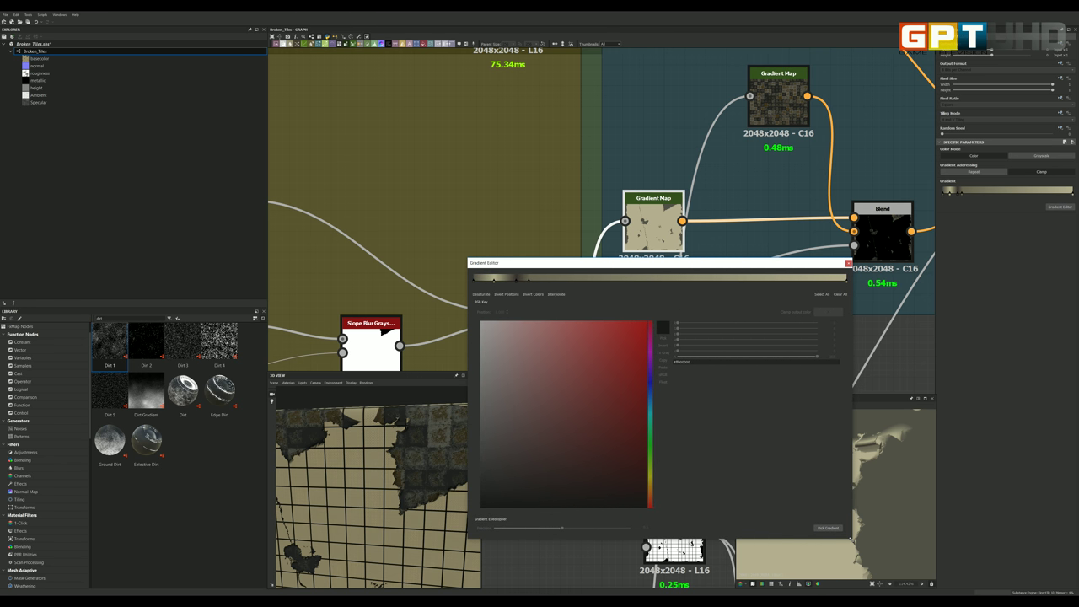
{"action": "left_click", "coordinate": [474, 282]}
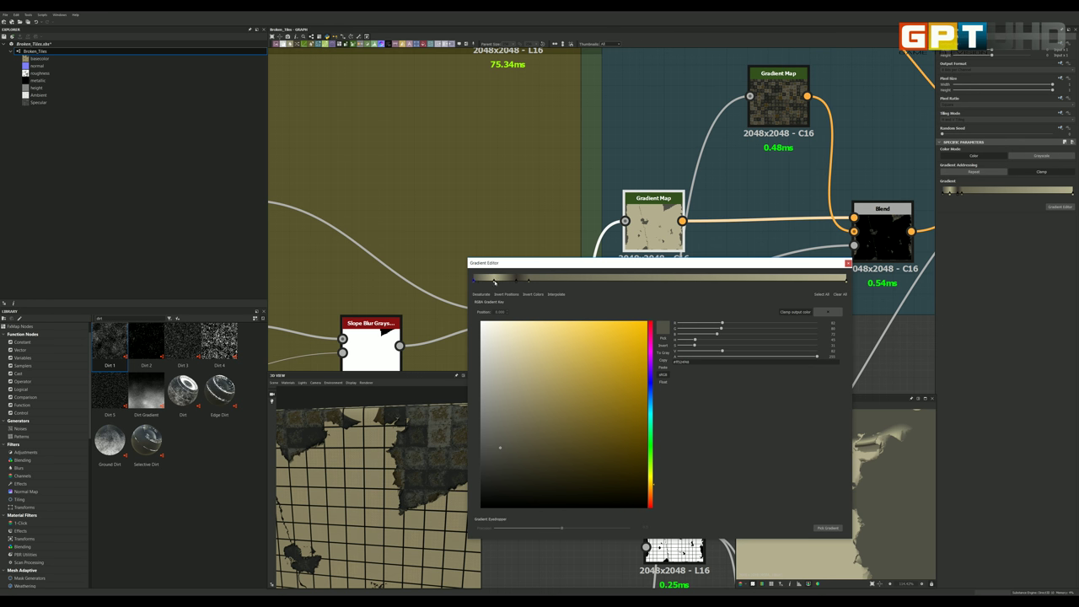
{"action": "left_click", "coordinate": [520, 282]}
{"action": "left_click", "coordinate": [517, 280]}
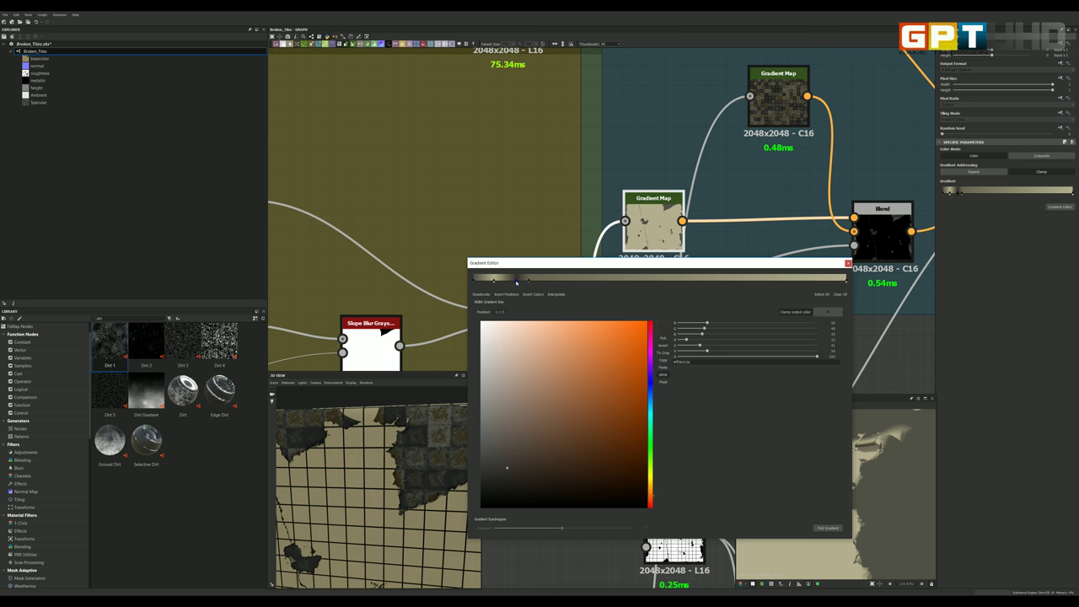
{"action": "left_click", "coordinate": [528, 281]}
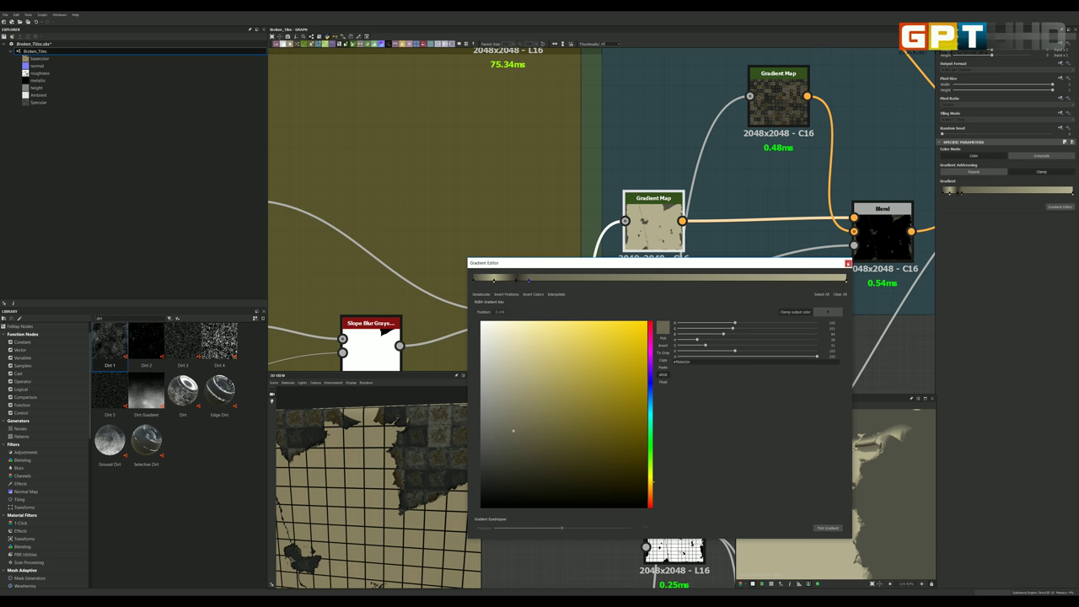
{"action": "left_click", "coordinate": [848, 264]}
Step: Preview the dark tiled Gradient Map and look over its gradient in an enlarged Gradient Editor
{"action": "scroll", "coordinate": [687, 264], "scroll_direction": "down", "scroll_amount": 2}
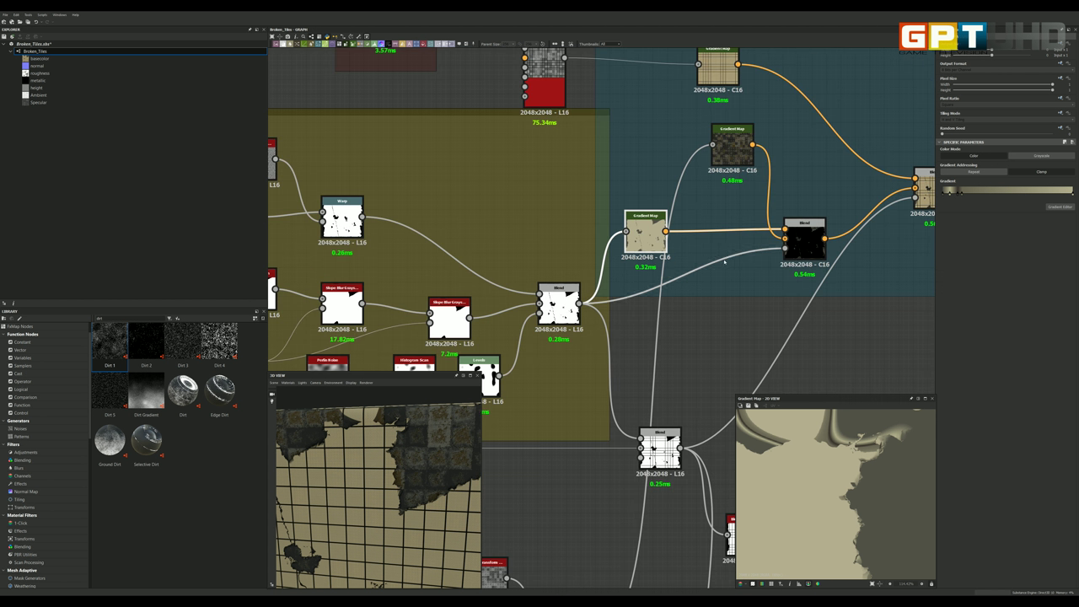
{"action": "scroll", "coordinate": [687, 264], "scroll_direction": "down", "scroll_amount": 1}
{"action": "scroll", "coordinate": [709, 263], "scroll_direction": "up", "scroll_amount": 1}
{"action": "scroll", "coordinate": [737, 270], "scroll_direction": "down", "scroll_amount": 1}
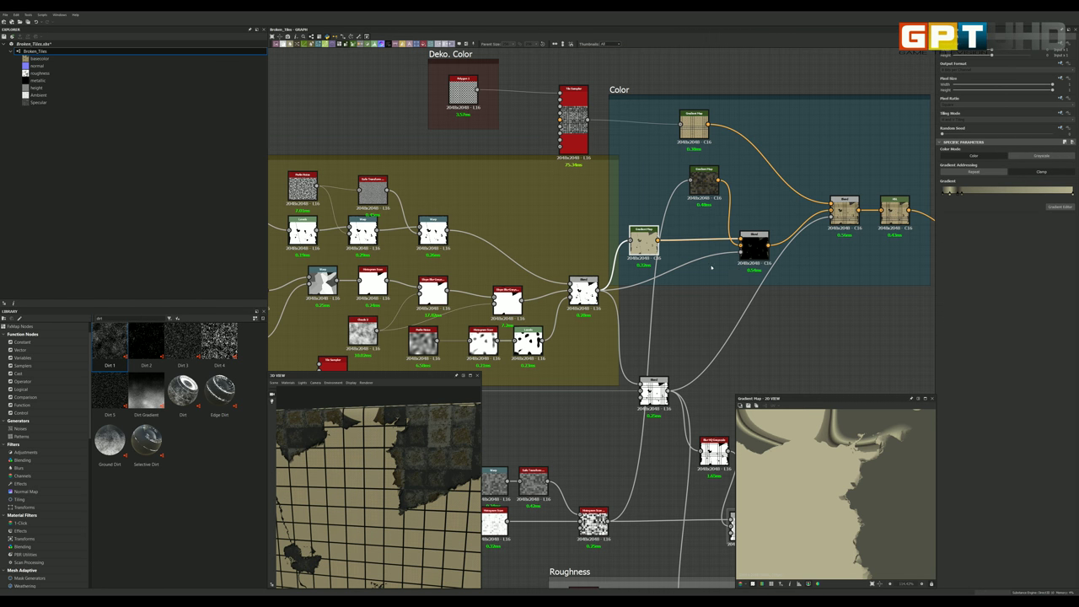
{"action": "scroll", "coordinate": [703, 196], "scroll_direction": "up", "scroll_amount": 2}
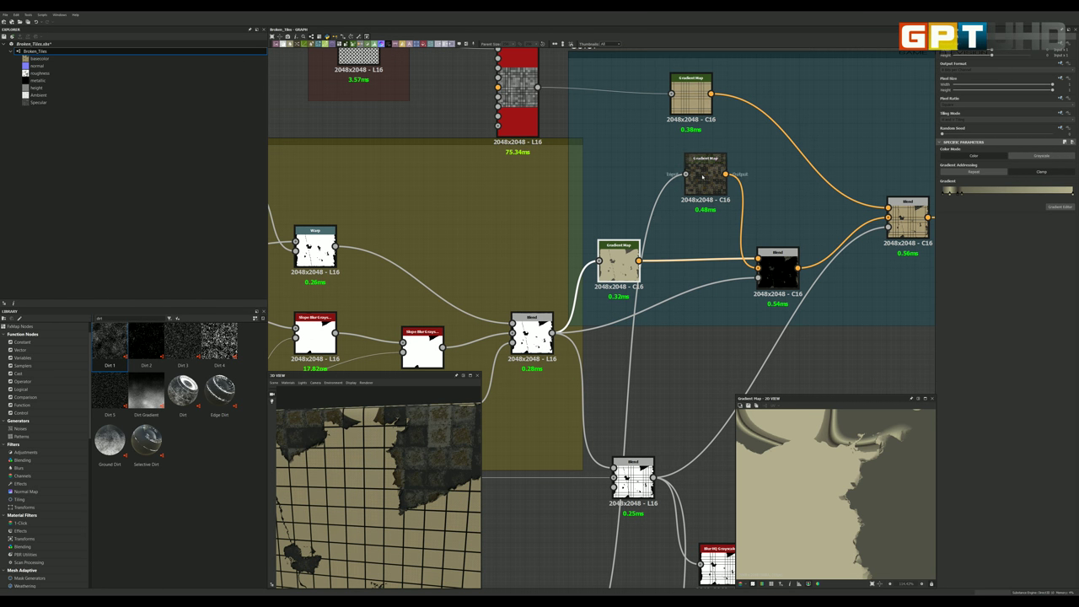
{"action": "double_click", "coordinate": [703, 176]}
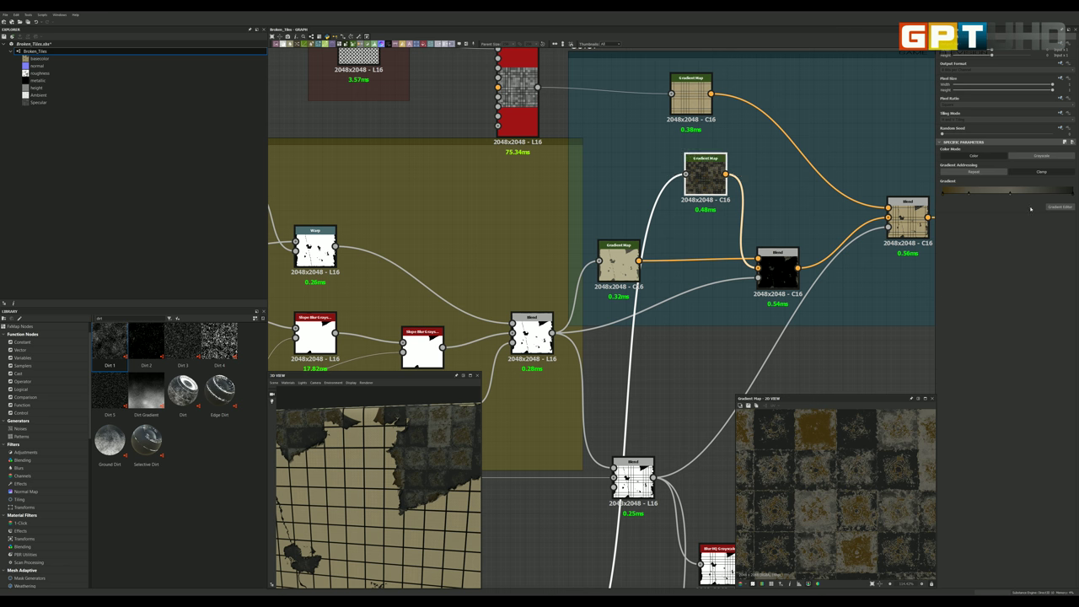
{"action": "left_click", "coordinate": [1060, 206]}
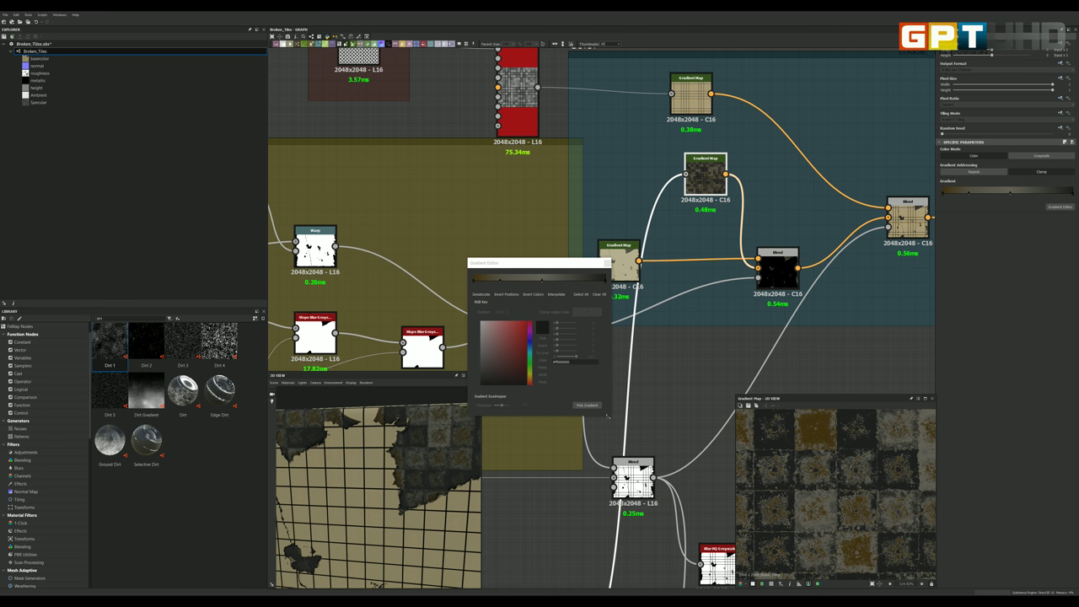
{"action": "left_click_drag", "start_coordinate": [607, 416], "coordinate": [846, 554]}
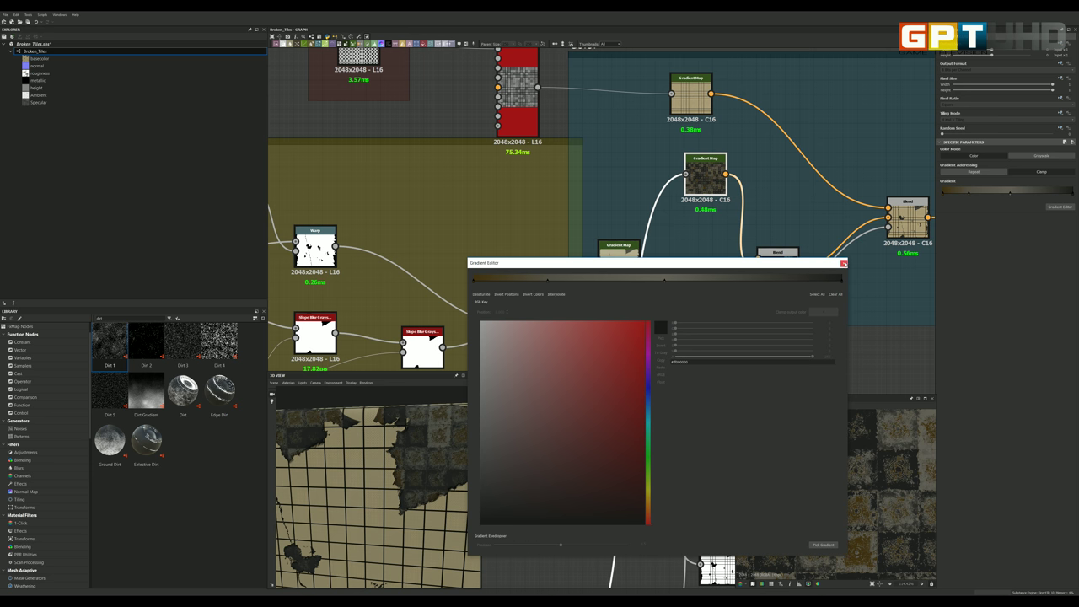
{"action": "left_click", "coordinate": [843, 264]}
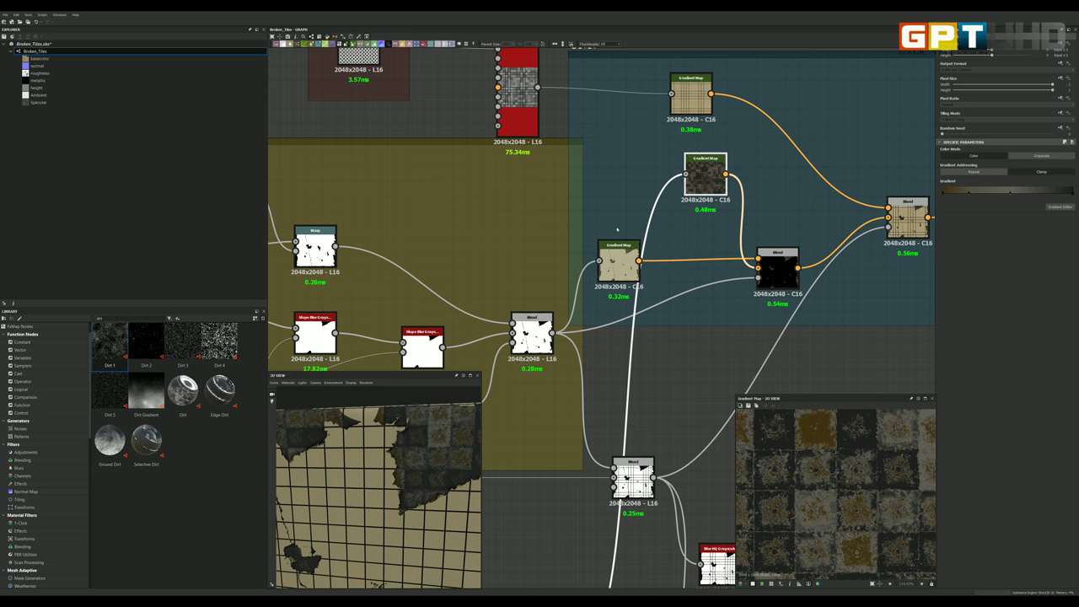
Step: Preview the Histogram Scan node's output and check its parameters
{"action": "scroll", "coordinate": [697, 169], "scroll_direction": "down", "scroll_amount": 5}
{"action": "scroll", "coordinate": [555, 437], "scroll_direction": "up", "scroll_amount": 2}
{"action": "scroll", "coordinate": [555, 437], "scroll_direction": "up", "scroll_amount": 2}
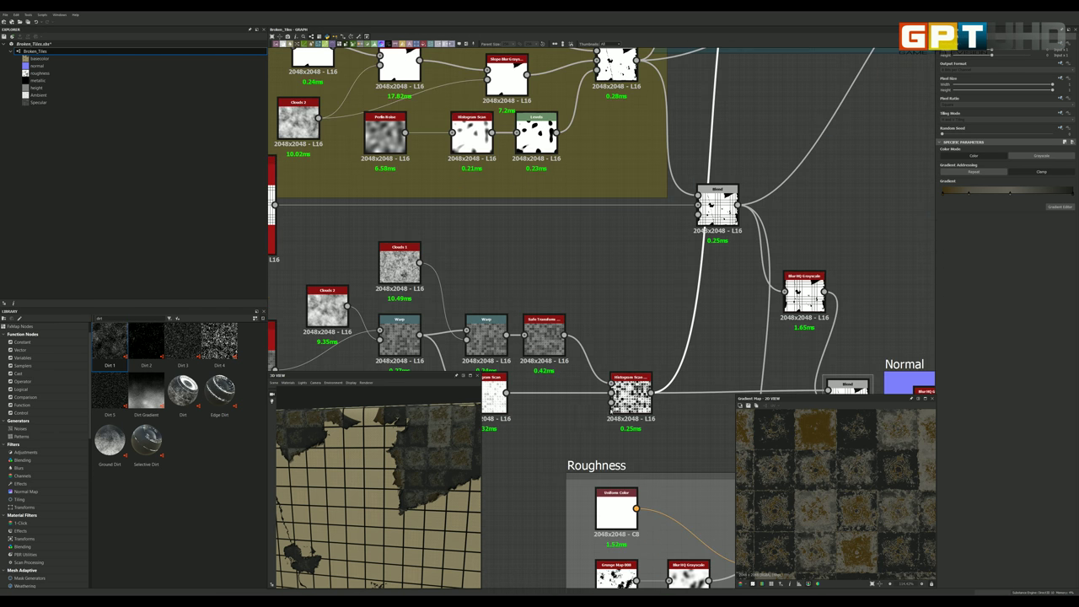
{"action": "scroll", "coordinate": [624, 323], "scroll_direction": "down", "scroll_amount": 2}
{"action": "scroll", "coordinate": [624, 323], "scroll_direction": "up", "scroll_amount": 2}
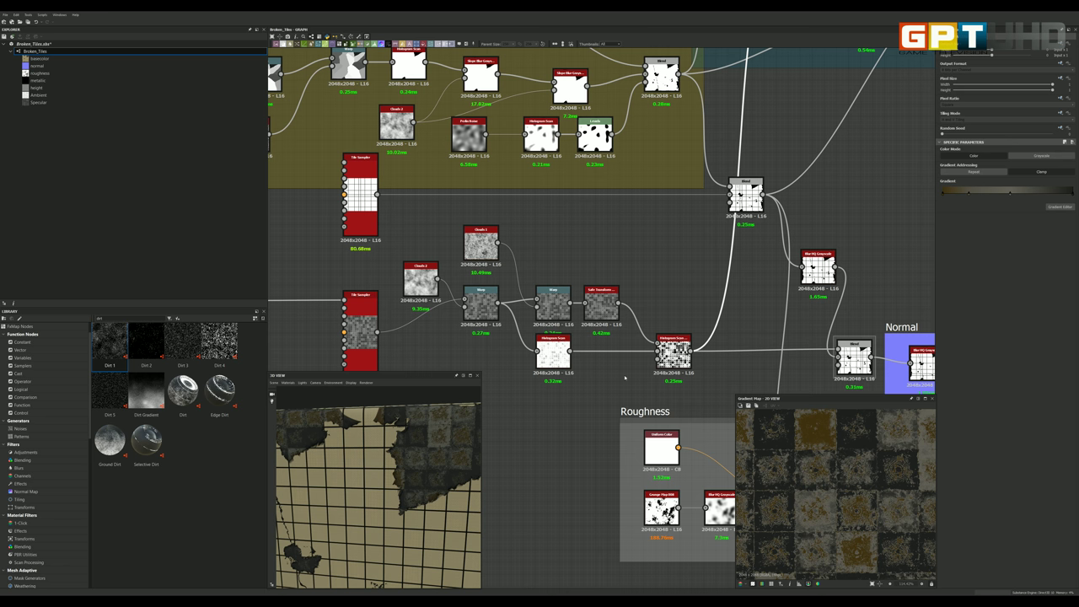
{"action": "double_click", "coordinate": [673, 348]}
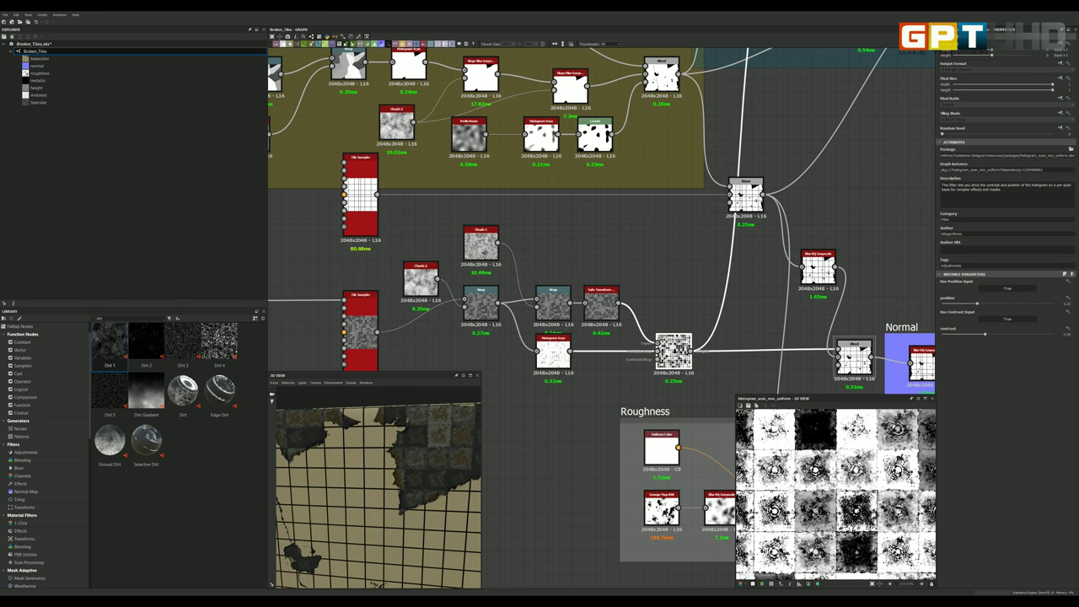
{"action": "scroll", "coordinate": [688, 353], "scroll_direction": "down", "scroll_amount": 2}
{"action": "scroll", "coordinate": [688, 356], "scroll_direction": "down", "scroll_amount": 2}
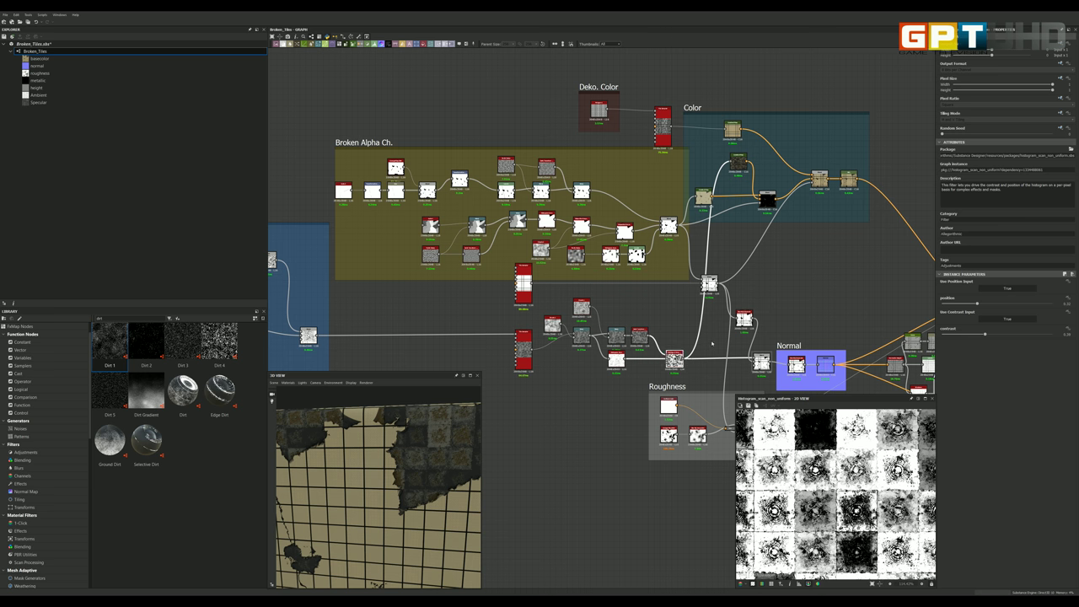
{"action": "scroll", "coordinate": [761, 215], "scroll_direction": "up", "scroll_amount": 2}
{"action": "scroll", "coordinate": [761, 216], "scroll_direction": "up", "scroll_amount": 2}
Step: Preview the lower Blend and switch its Blending Mode to Subtract
{"action": "double_click", "coordinate": [658, 187]}
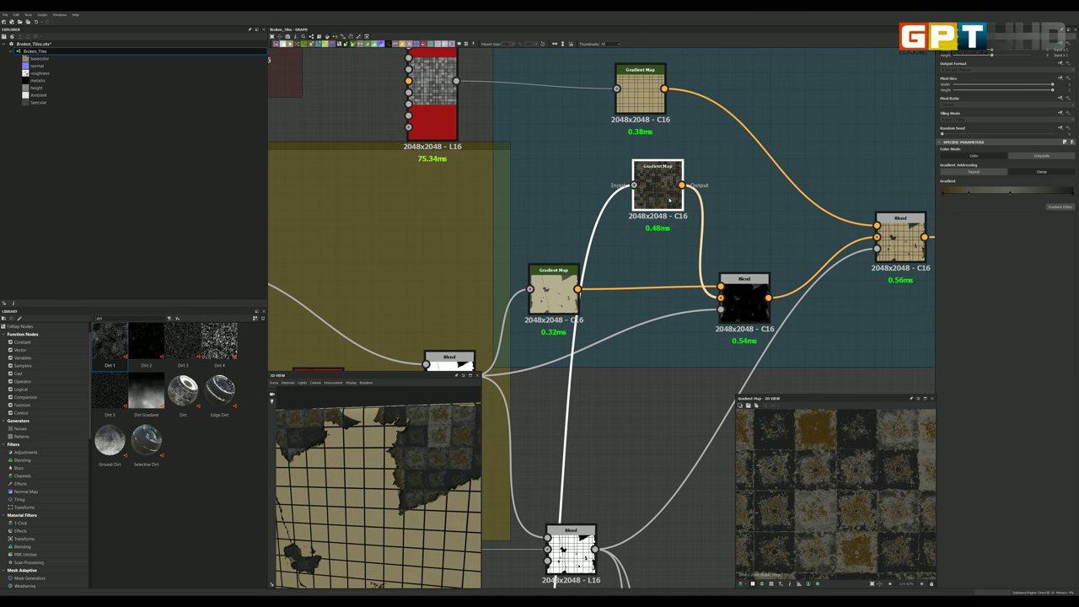
{"action": "double_click", "coordinate": [743, 305]}
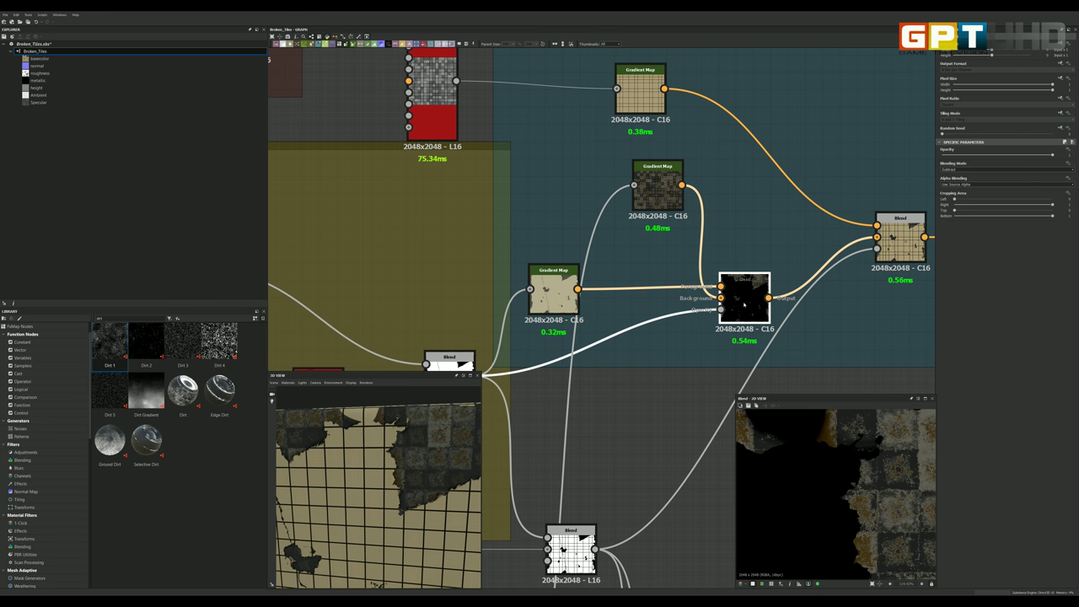
{"action": "scroll", "coordinate": [744, 306], "scroll_direction": "up", "scroll_amount": 3}
{"action": "scroll", "coordinate": [743, 304], "scroll_direction": "down", "scroll_amount": 3}
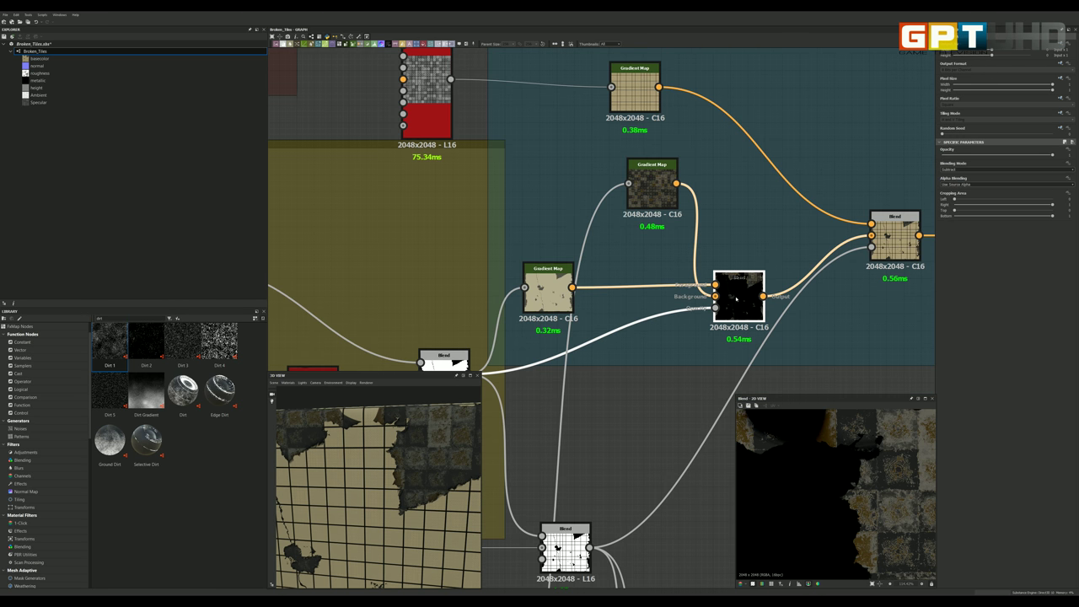
{"action": "scroll", "coordinate": [744, 302], "scroll_direction": "up", "scroll_amount": 2}
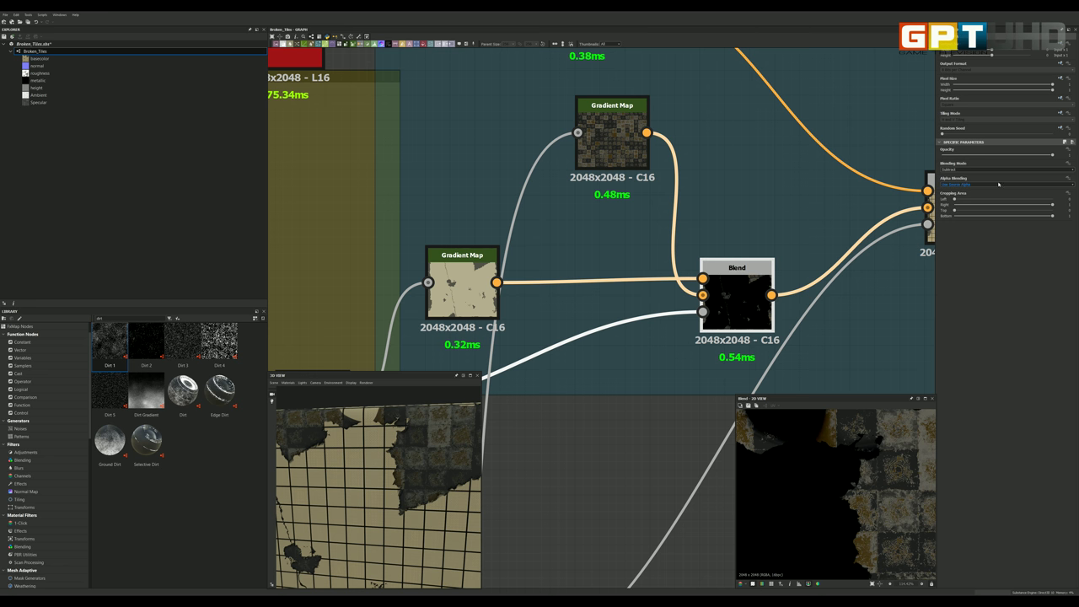
{"action": "left_click", "coordinate": [970, 170]}
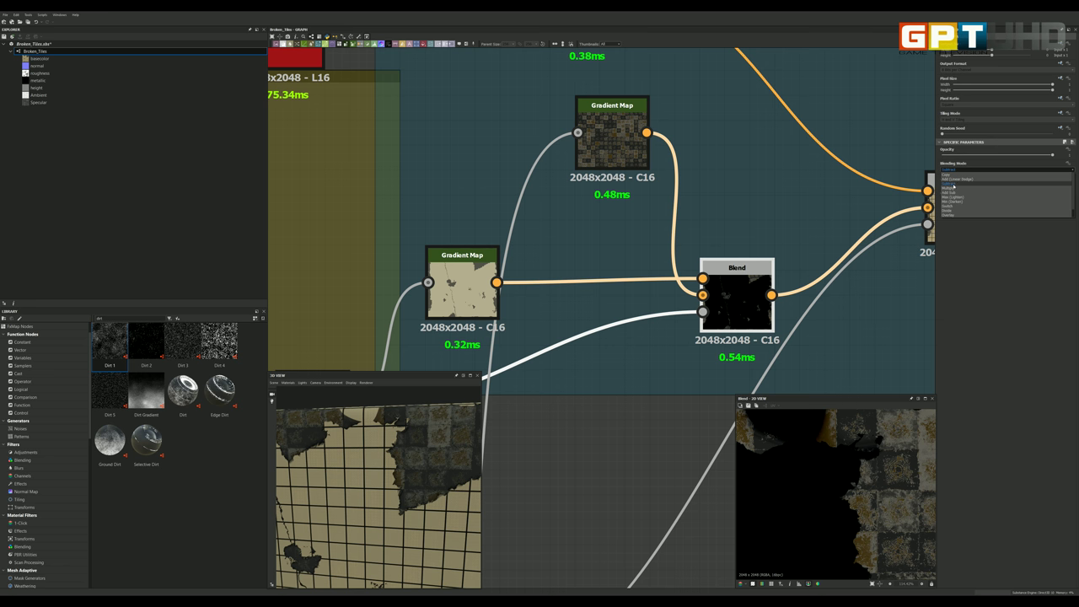
{"action": "left_click", "coordinate": [955, 186]}
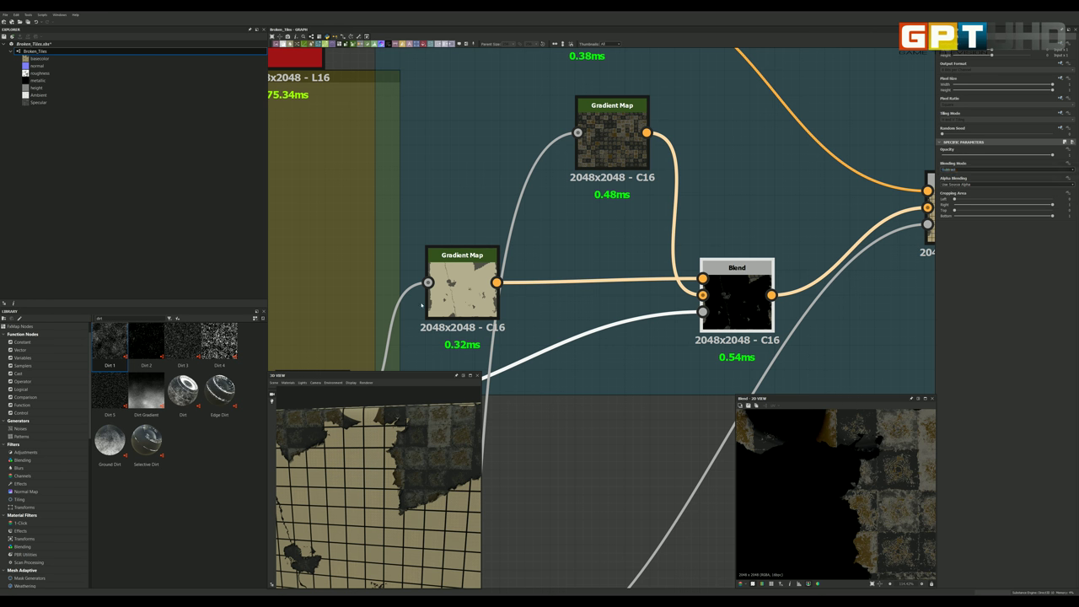
Step: Connect the beige Gradient Map to the Blend's Foreground input
{"action": "left_click", "coordinate": [459, 255]}
{"action": "left_click_drag", "start_coordinate": [397, 472], "coordinate": [405, 459]}
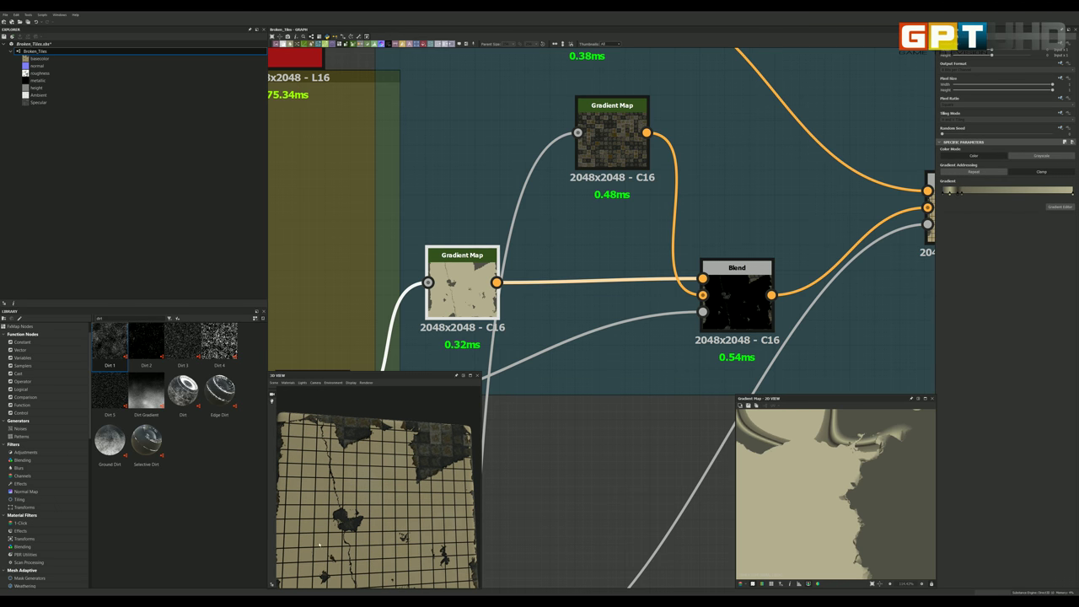
{"action": "scroll", "coordinate": [371, 475], "scroll_direction": "up", "scroll_amount": 5}
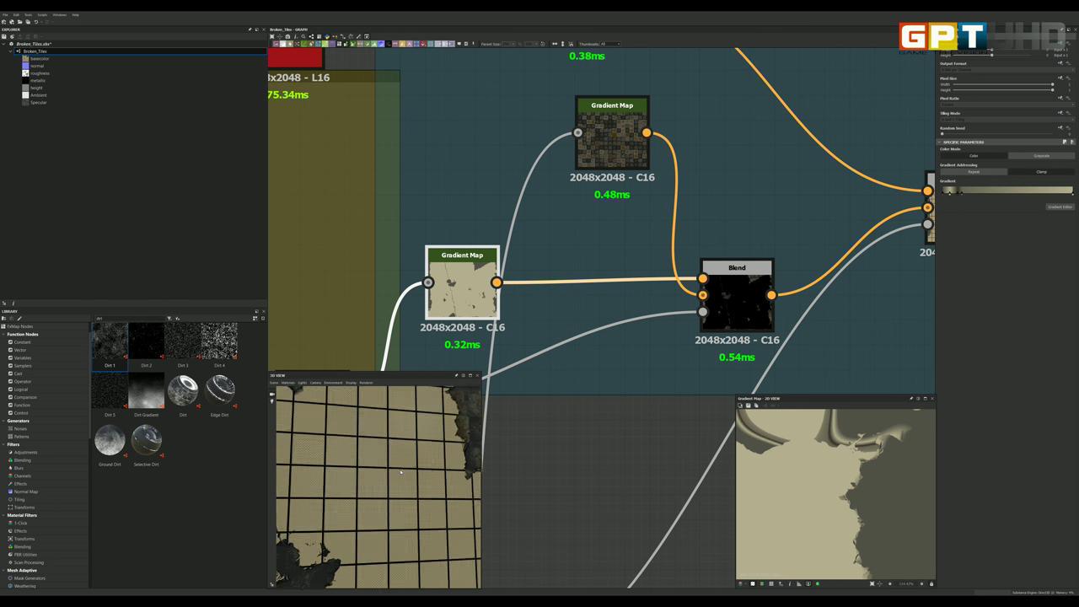
{"action": "scroll", "coordinate": [371, 475], "scroll_direction": "down", "scroll_amount": 2}
{"action": "left_click_drag", "start_coordinate": [497, 283], "coordinate": [703, 278]}
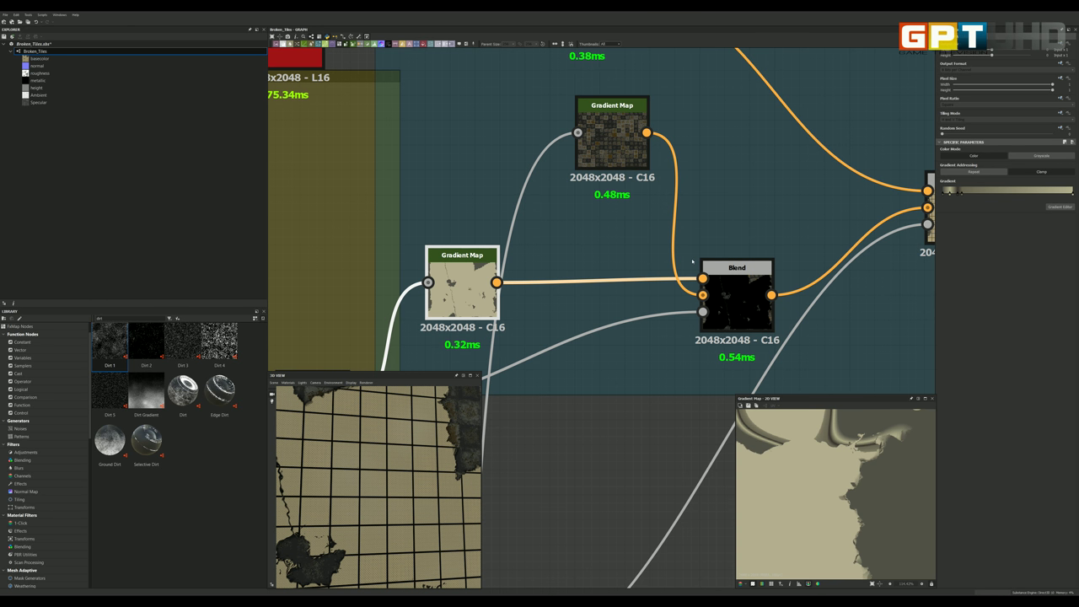
Step: Preview the dark Gradient Map, the broken-tile mask Blend, then the Color group's Blend result
{"action": "double_click", "coordinate": [612, 131]}
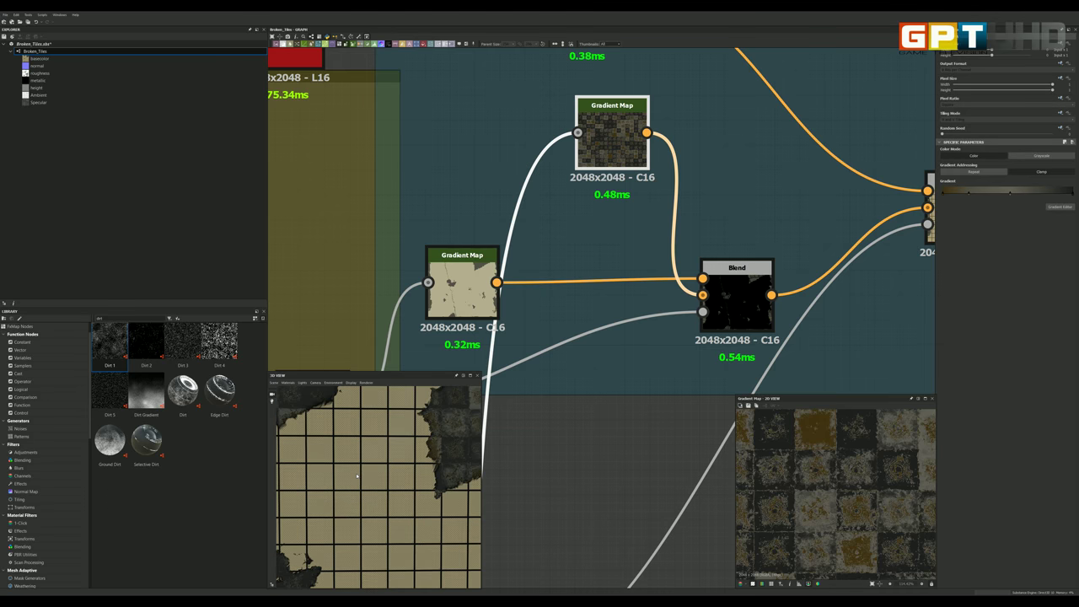
{"action": "scroll", "coordinate": [726, 300], "scroll_direction": "down", "scroll_amount": 1}
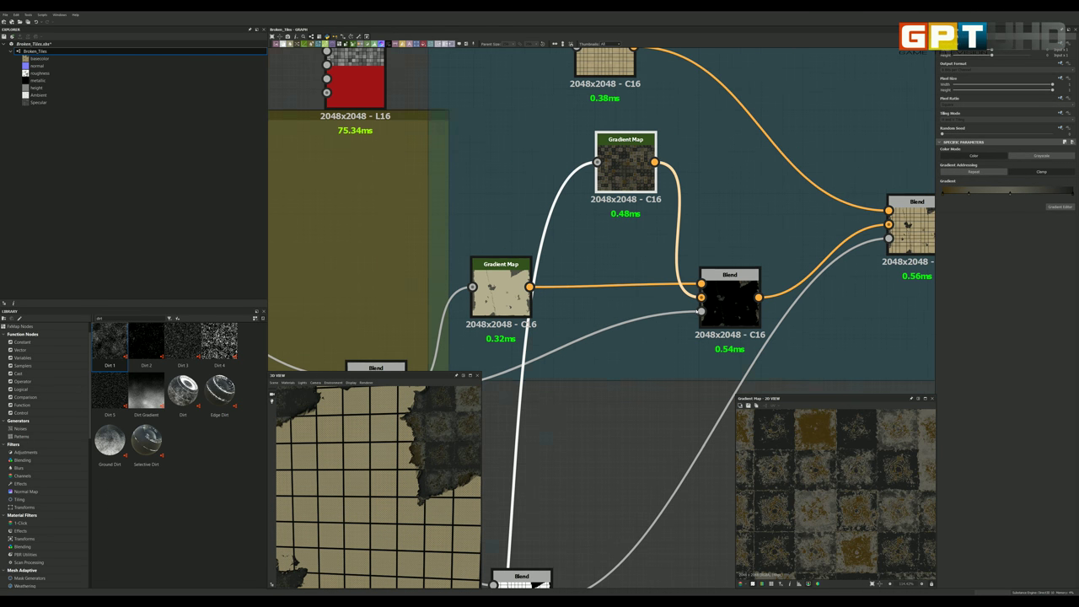
{"action": "scroll", "coordinate": [725, 300], "scroll_direction": "down", "scroll_amount": 3}
{"action": "scroll", "coordinate": [592, 350], "scroll_direction": "up", "scroll_amount": 1}
{"action": "scroll", "coordinate": [592, 350], "scroll_direction": "up", "scroll_amount": 2}
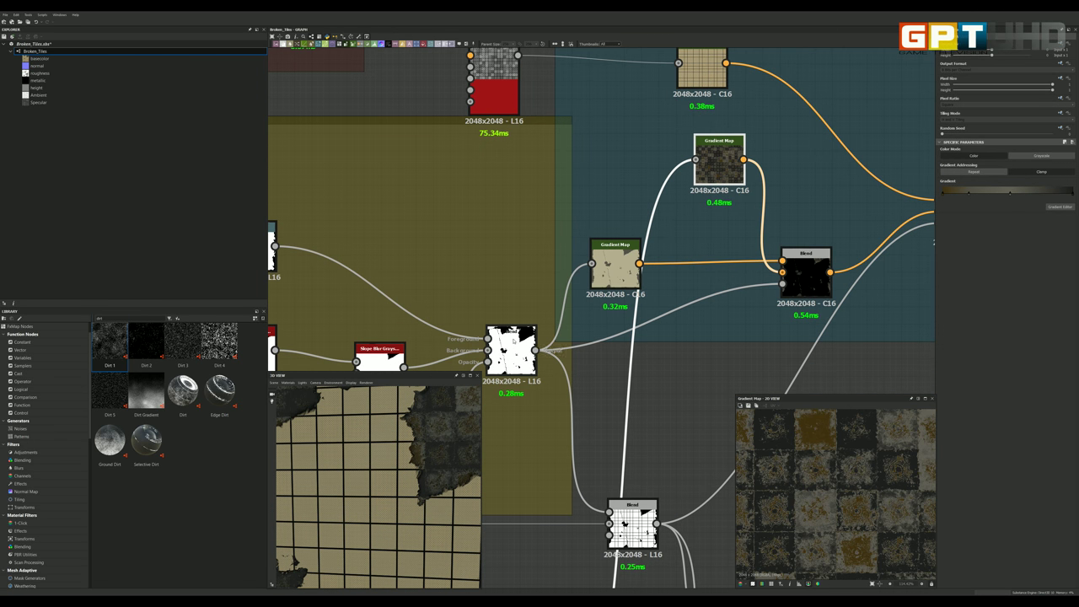
{"action": "double_click", "coordinate": [513, 340]}
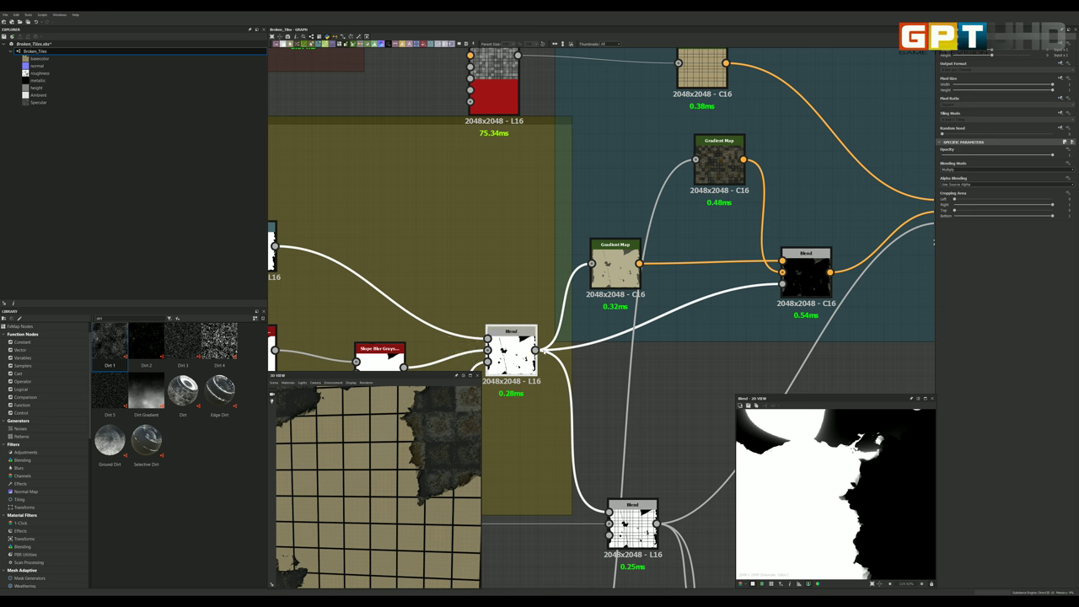
{"action": "double_click", "coordinate": [808, 281]}
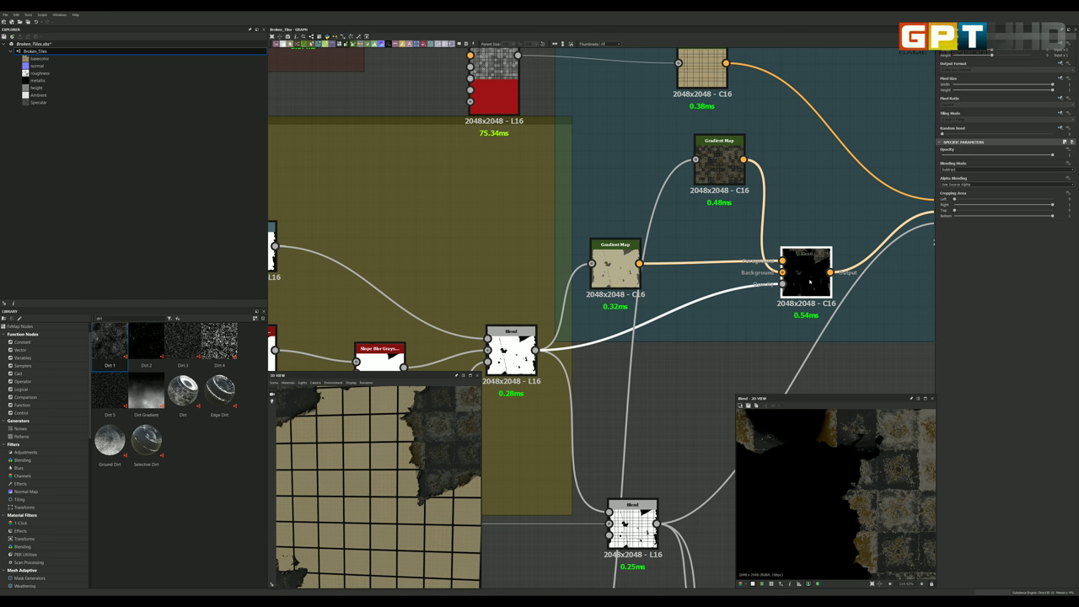
Step: Move to the Deko. Color frame and preview Polygon 1's lattice pattern in the 2D view
{"action": "scroll", "coordinate": [736, 333], "scroll_direction": "down", "scroll_amount": 2}
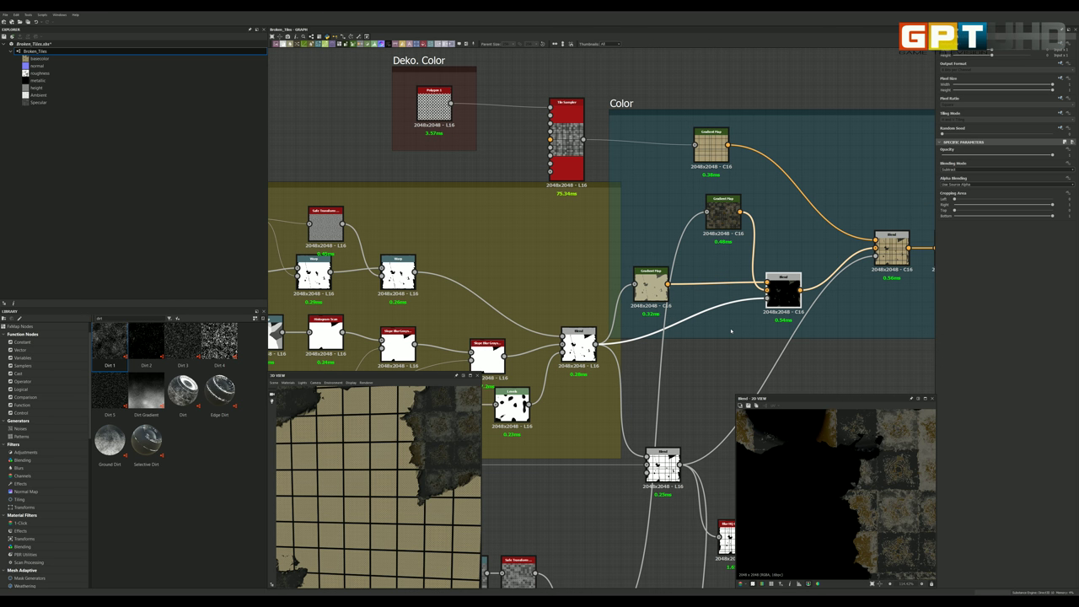
{"action": "scroll", "coordinate": [734, 329], "scroll_direction": "down", "scroll_amount": 1}
{"action": "scroll", "coordinate": [738, 320], "scroll_direction": "down", "scroll_amount": 1}
{"action": "scroll", "coordinate": [746, 305], "scroll_direction": "up", "scroll_amount": 1}
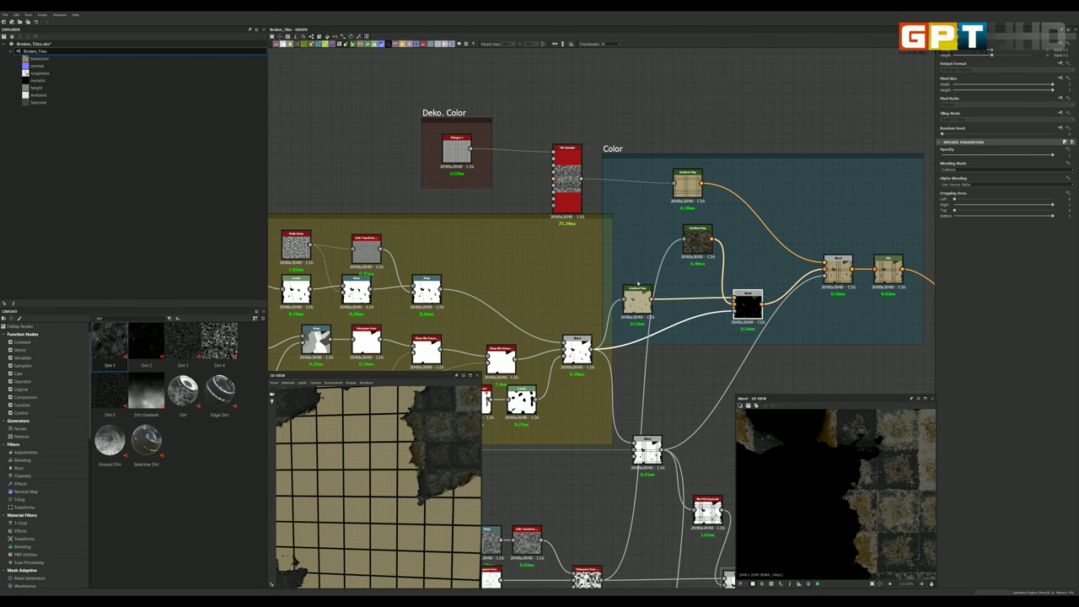
{"action": "scroll", "coordinate": [439, 119], "scroll_direction": "up", "scroll_amount": 1}
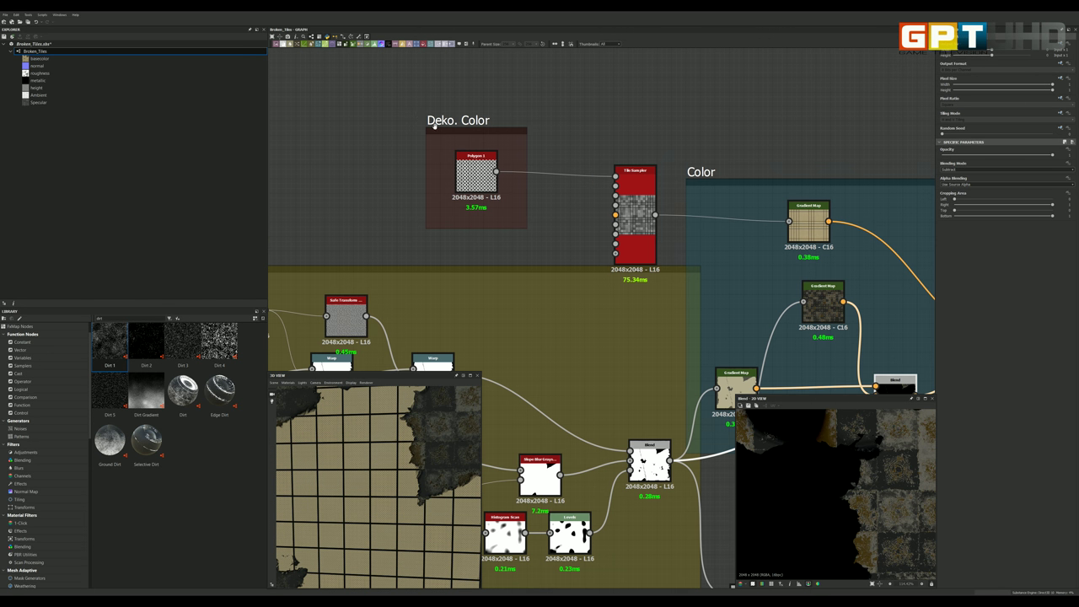
{"action": "scroll", "coordinate": [451, 131], "scroll_direction": "up", "scroll_amount": 1}
{"action": "scroll", "coordinate": [453, 132], "scroll_direction": "up", "scroll_amount": 1}
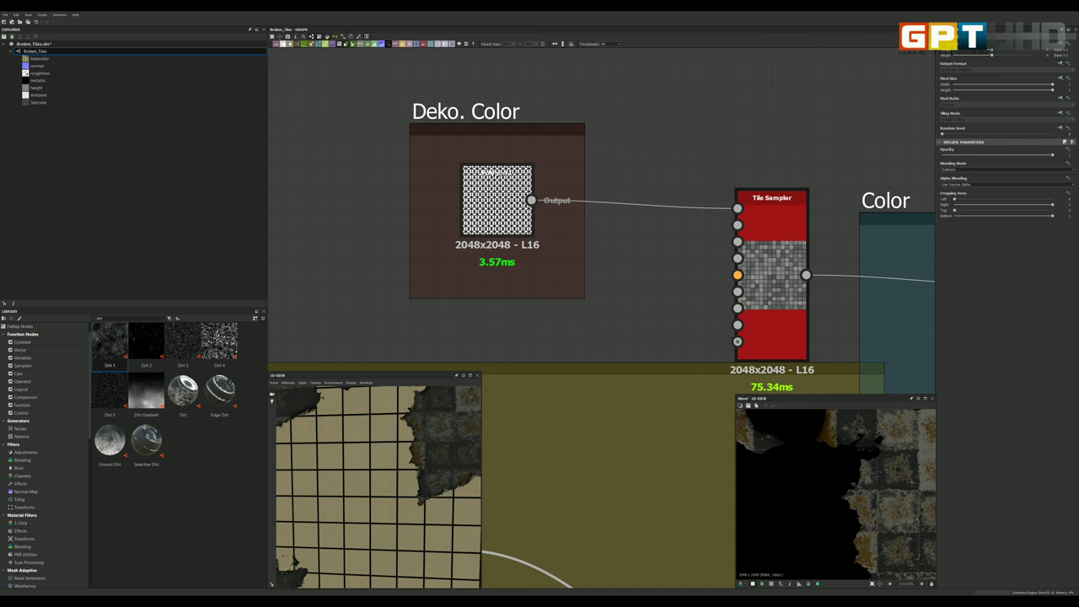
{"action": "double_click", "coordinate": [498, 179]}
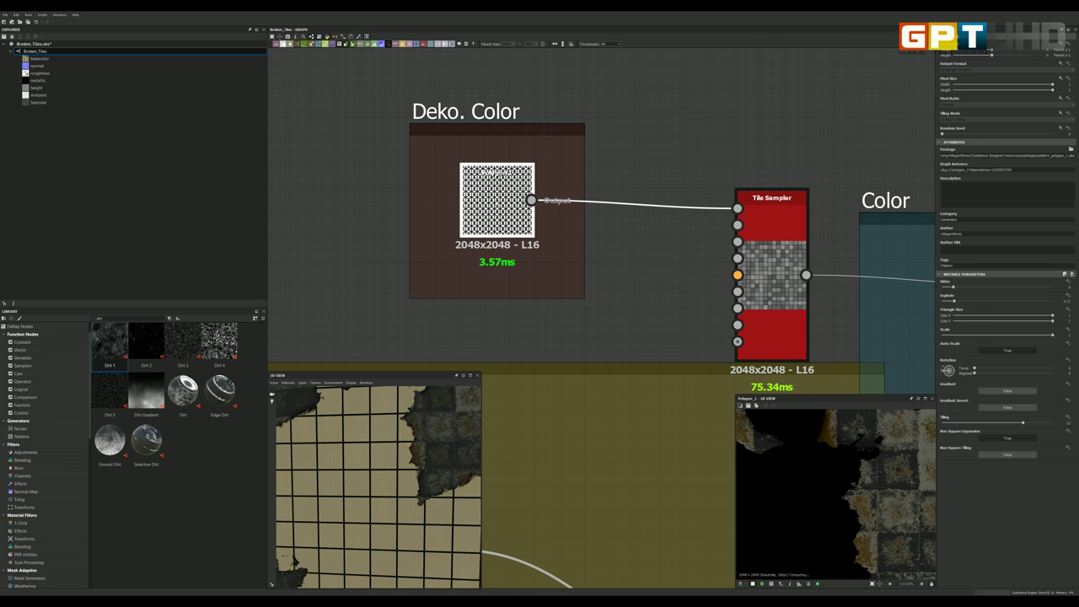
Step: Zoom the 3D view close onto the dotted print on the tiles, widening then shrinking its panel
{"action": "scroll", "coordinate": [809, 496], "scroll_direction": "down", "scroll_amount": 3}
{"action": "scroll", "coordinate": [810, 494], "scroll_direction": "down", "scroll_amount": 3}
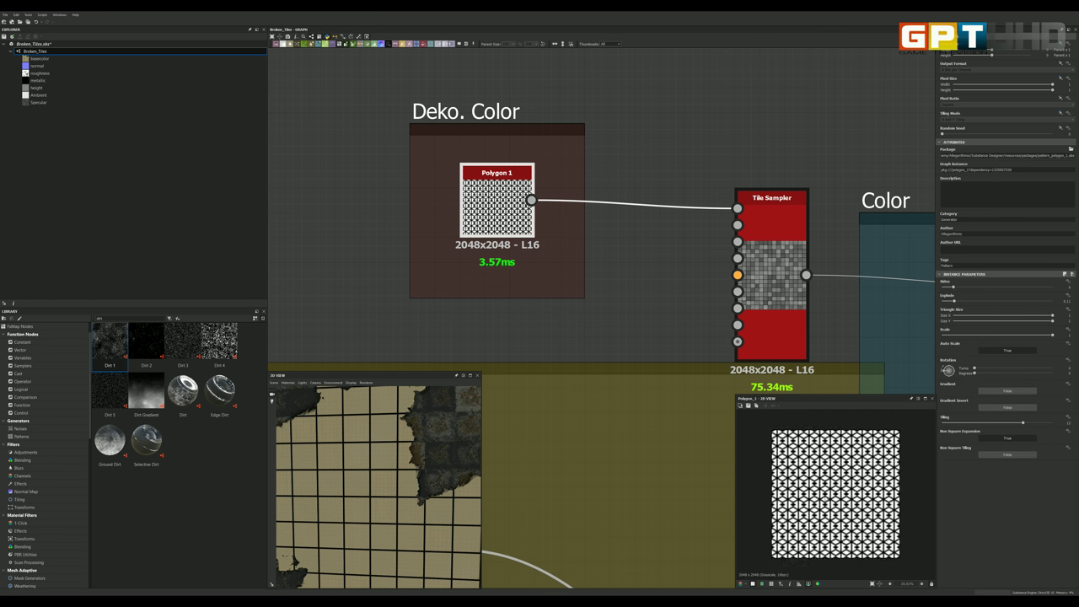
{"action": "scroll", "coordinate": [814, 489], "scroll_direction": "down", "scroll_amount": 2}
{"action": "scroll", "coordinate": [818, 481], "scroll_direction": "up", "scroll_amount": 5}
{"action": "scroll", "coordinate": [820, 480], "scroll_direction": "down", "scroll_amount": 2}
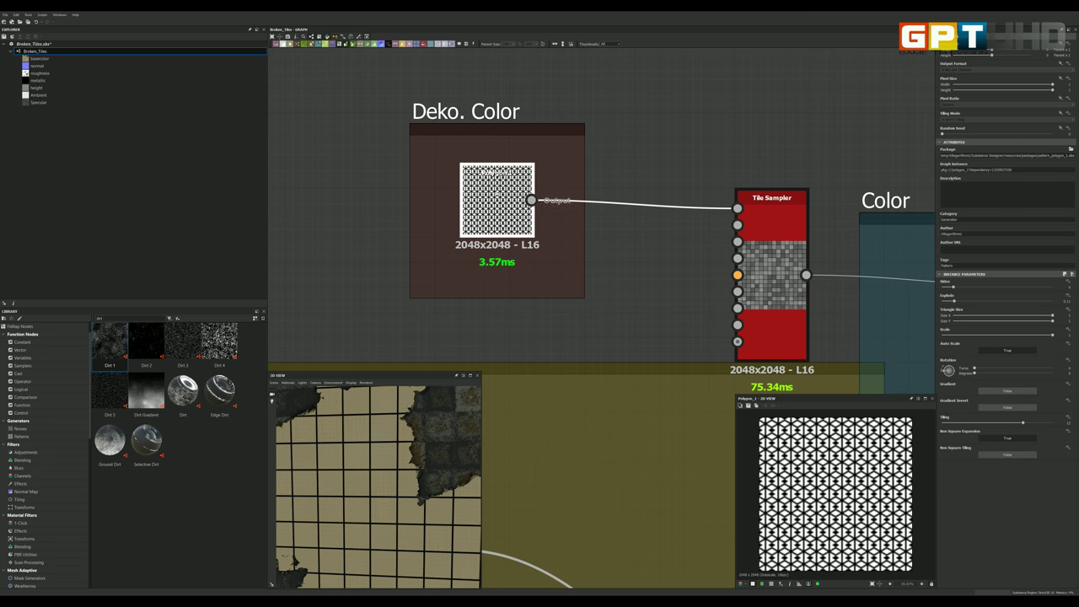
{"action": "scroll", "coordinate": [835, 494], "scroll_direction": "up", "scroll_amount": 1}
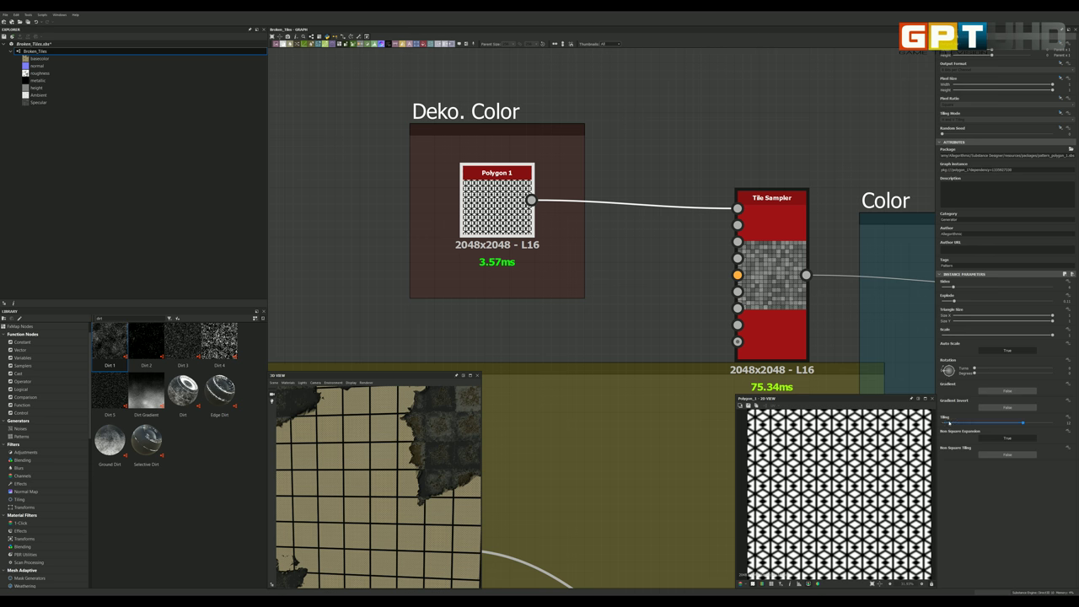
{"action": "scroll", "coordinate": [830, 449], "scroll_direction": "down", "scroll_amount": 1}
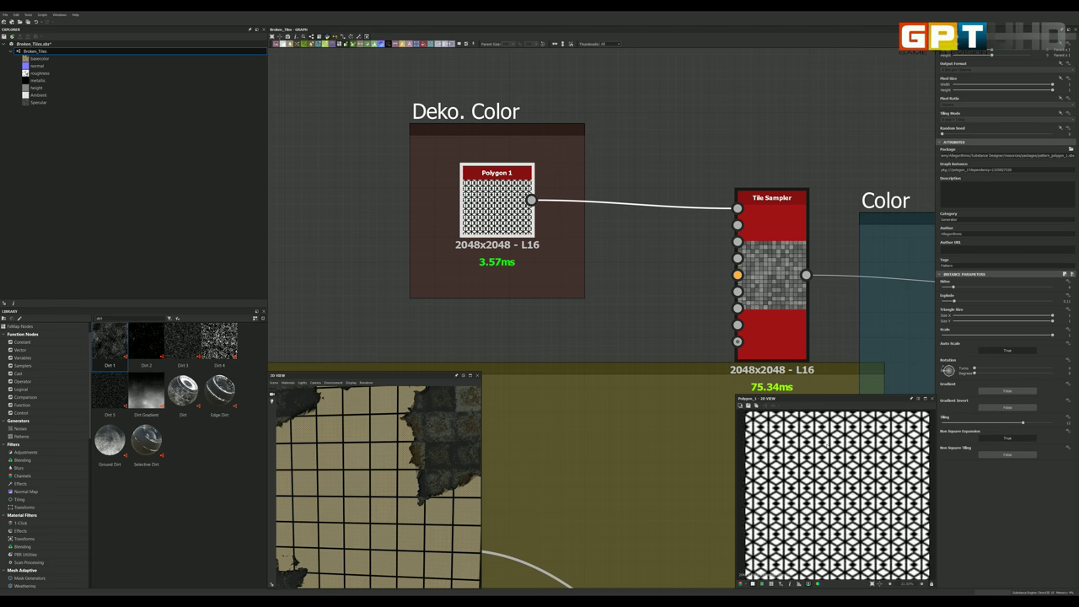
{"action": "scroll", "coordinate": [829, 489], "scroll_direction": "down", "scroll_amount": 2}
{"action": "scroll", "coordinate": [389, 477], "scroll_direction": "up", "scroll_amount": 2}
{"action": "scroll", "coordinate": [389, 476], "scroll_direction": "up", "scroll_amount": 2}
{"action": "left_click_drag", "start_coordinate": [389, 476], "coordinate": [400, 466]}
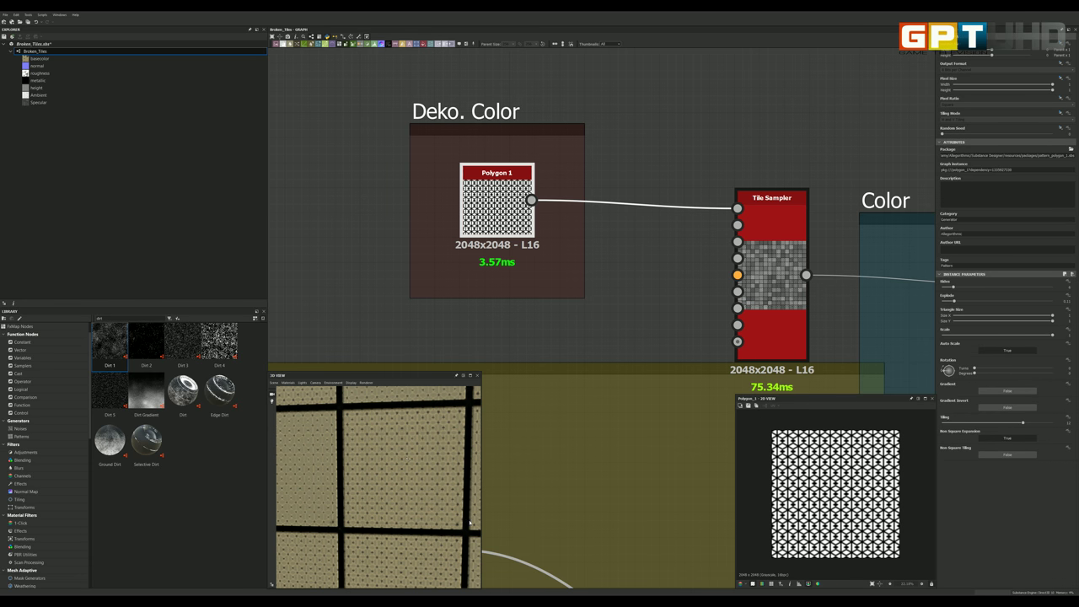
{"action": "left_click_drag", "start_coordinate": [481, 520], "coordinate": [679, 534]}
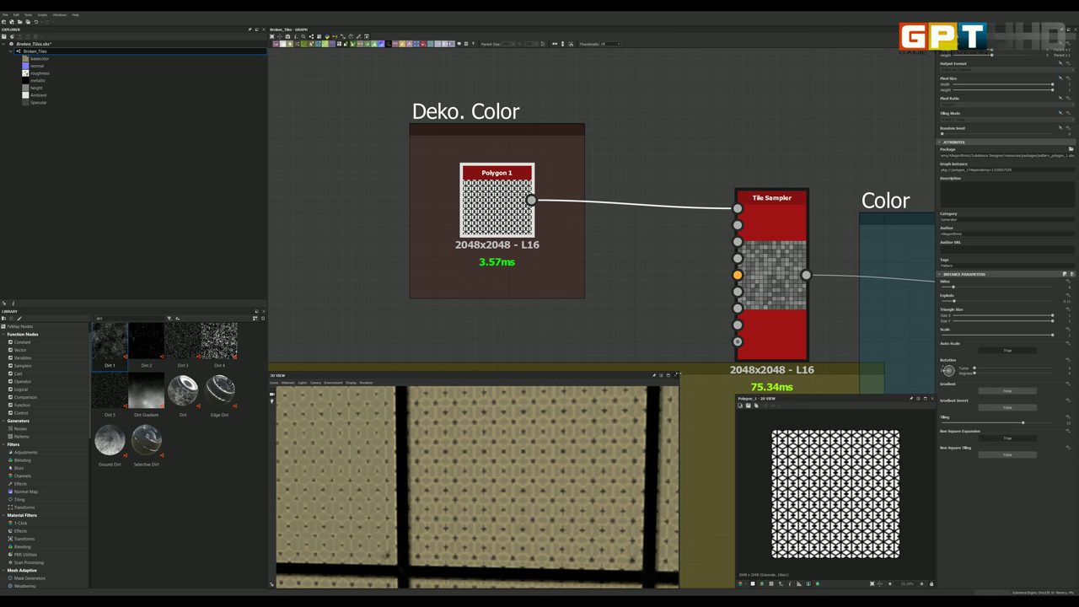
{"action": "left_click_drag", "start_coordinate": [676, 371], "coordinate": [482, 392]}
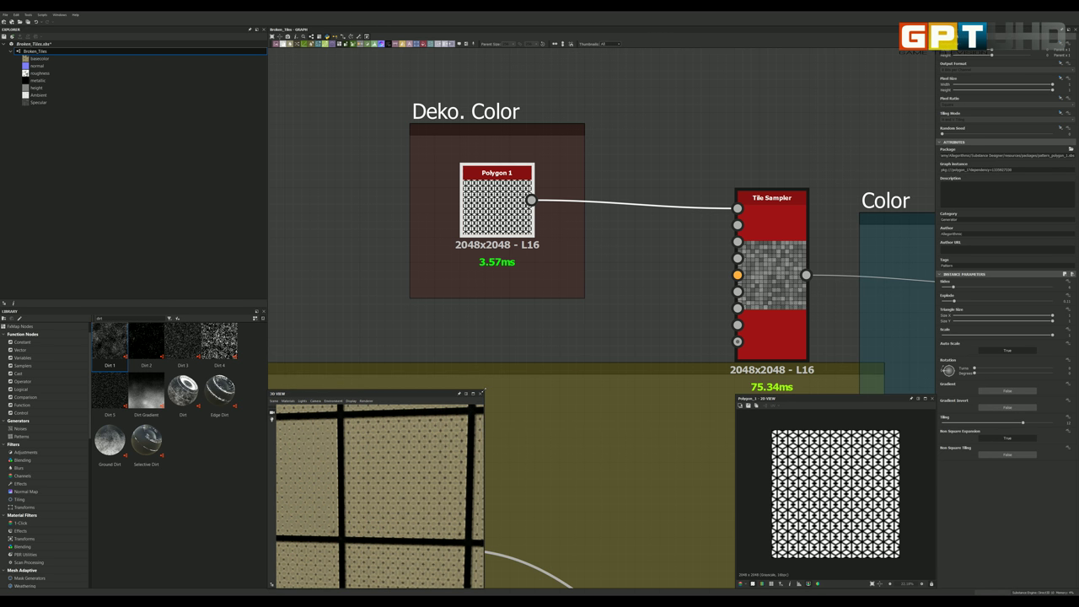
{"action": "scroll", "coordinate": [546, 260], "scroll_direction": "down", "scroll_amount": 2}
{"action": "scroll", "coordinate": [726, 255], "scroll_direction": "up", "scroll_amount": 2}
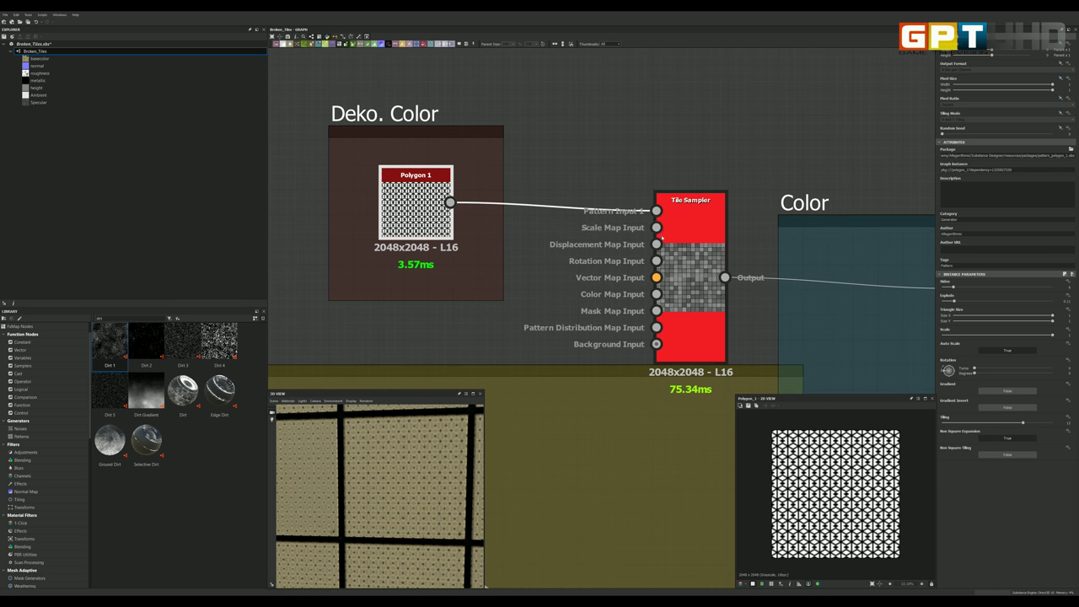
{"action": "left_click", "coordinate": [683, 229]}
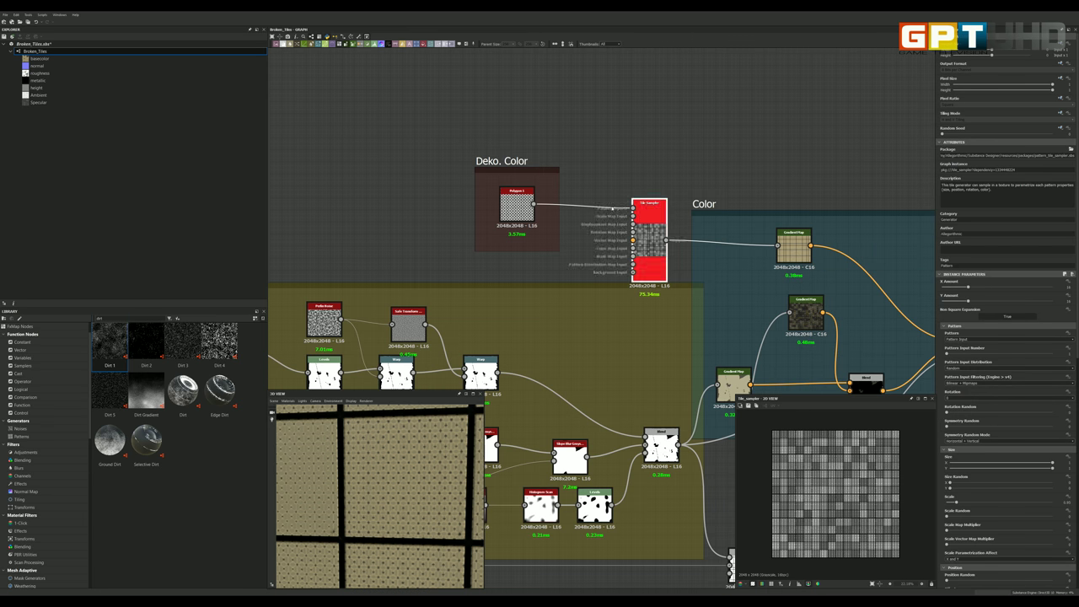
{"action": "scroll", "coordinate": [613, 208], "scroll_direction": "down", "scroll_amount": 3}
{"action": "scroll", "coordinate": [641, 310], "scroll_direction": "down", "scroll_amount": 2}
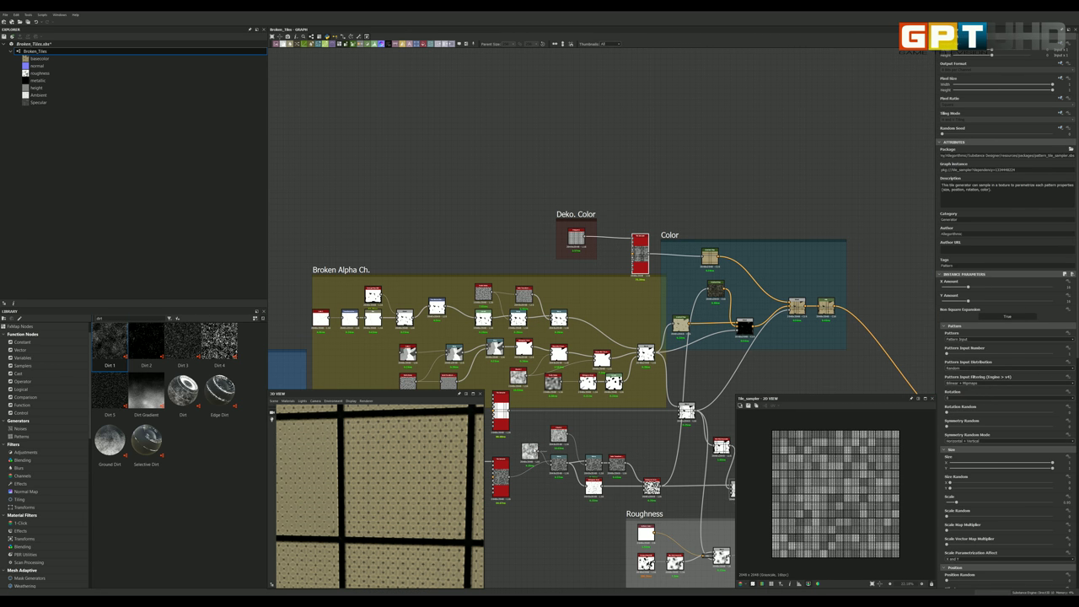
{"action": "scroll", "coordinate": [504, 435], "scroll_direction": "up", "scroll_amount": 2}
{"action": "scroll", "coordinate": [503, 435], "scroll_direction": "up", "scroll_amount": 2}
{"action": "left_click", "coordinate": [504, 435]}
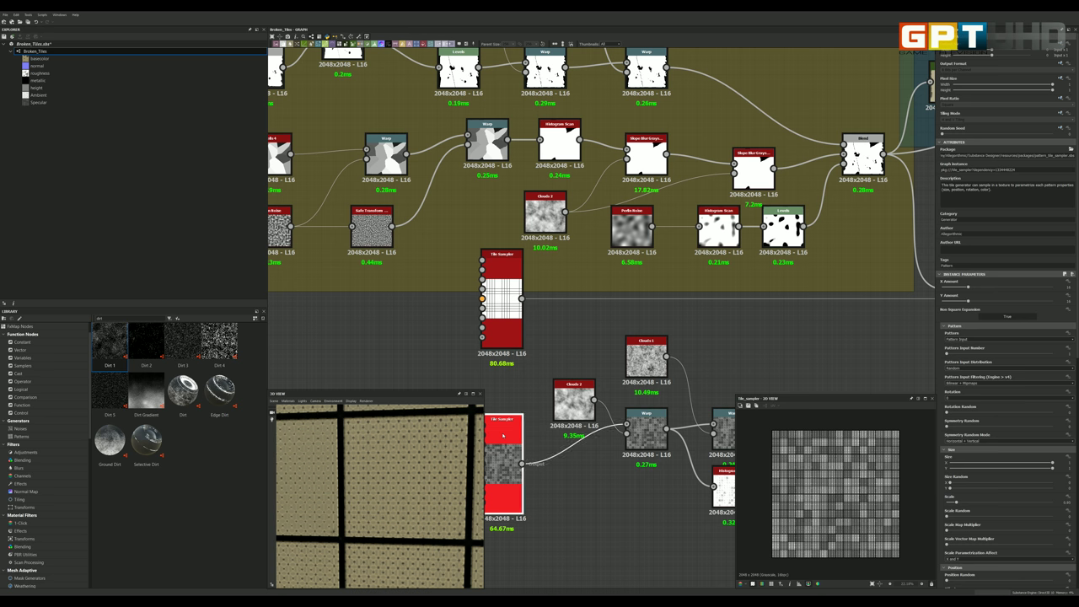
{"action": "double_click", "coordinate": [504, 436]}
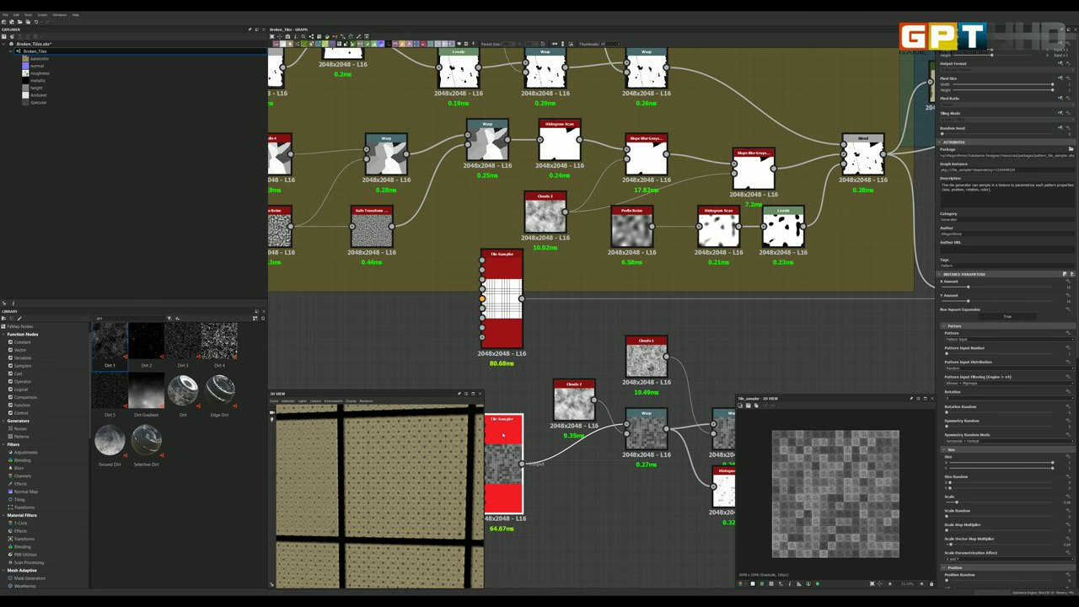
{"action": "scroll", "coordinate": [503, 436], "scroll_direction": "down", "scroll_amount": 2}
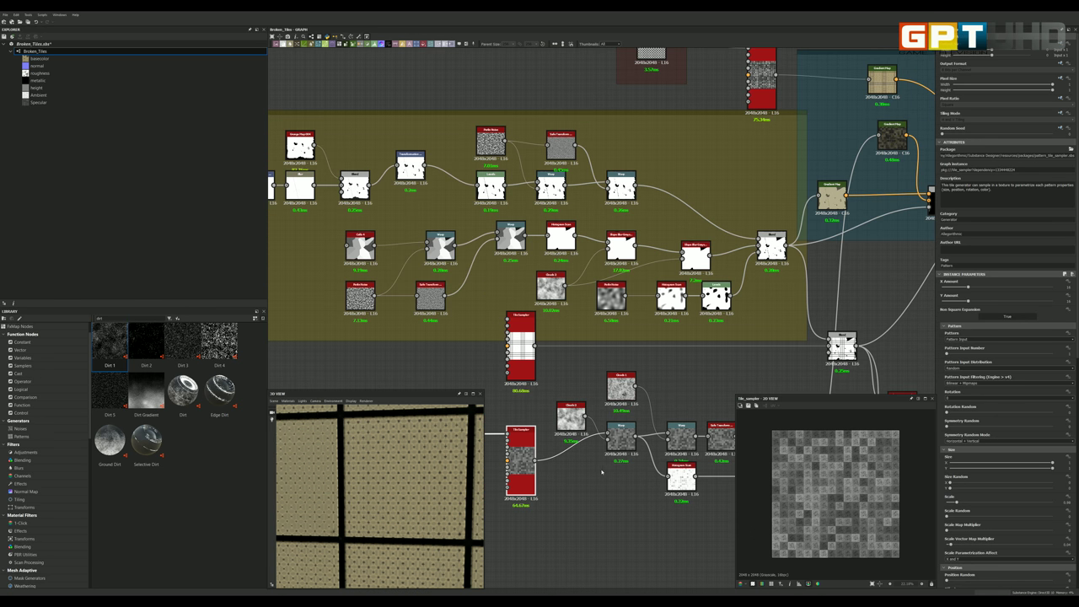
{"action": "scroll", "coordinate": [506, 443], "scroll_direction": "up", "scroll_amount": 2}
{"action": "scroll", "coordinate": [521, 452], "scroll_direction": "up", "scroll_amount": 2}
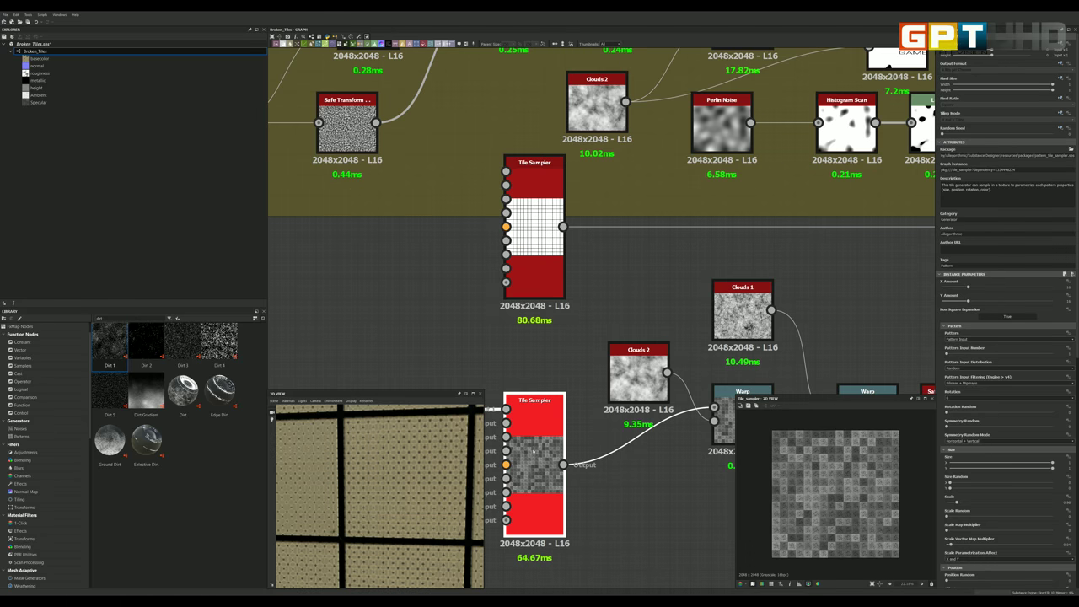
{"action": "scroll", "coordinate": [534, 453], "scroll_direction": "down", "scroll_amount": 3}
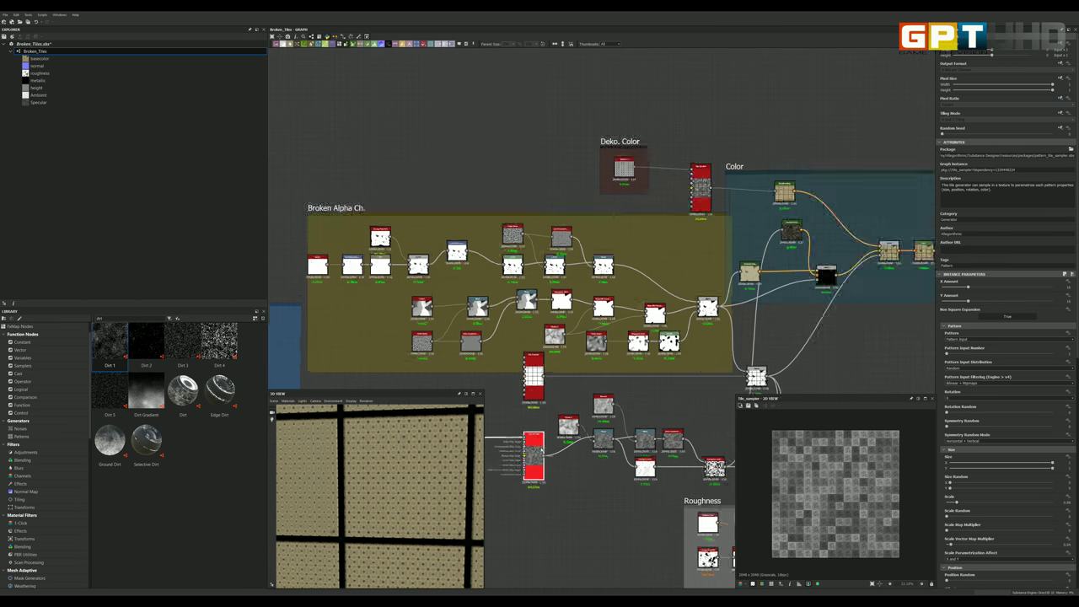
{"action": "scroll", "coordinate": [573, 404], "scroll_direction": "up", "scroll_amount": 1}
{"action": "scroll", "coordinate": [616, 354], "scroll_direction": "up", "scroll_amount": 1}
{"action": "scroll", "coordinate": [658, 302], "scroll_direction": "up", "scroll_amount": 2}
{"action": "scroll", "coordinate": [656, 301], "scroll_direction": "up", "scroll_amount": 1}
{"action": "left_click", "coordinate": [656, 301]}
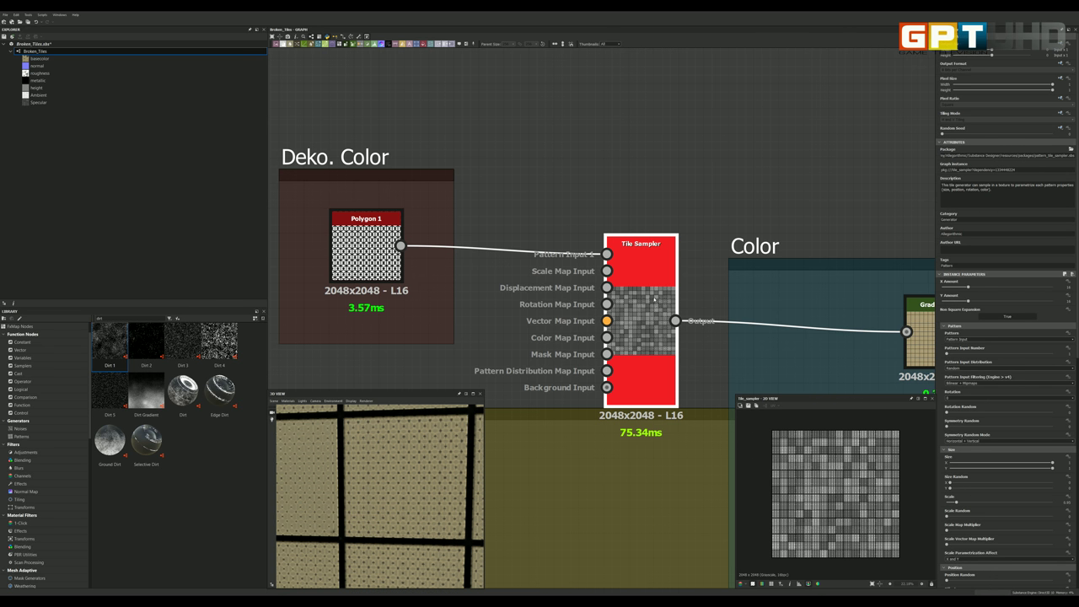
{"action": "scroll", "coordinate": [965, 479], "scroll_direction": "down", "scroll_amount": 3}
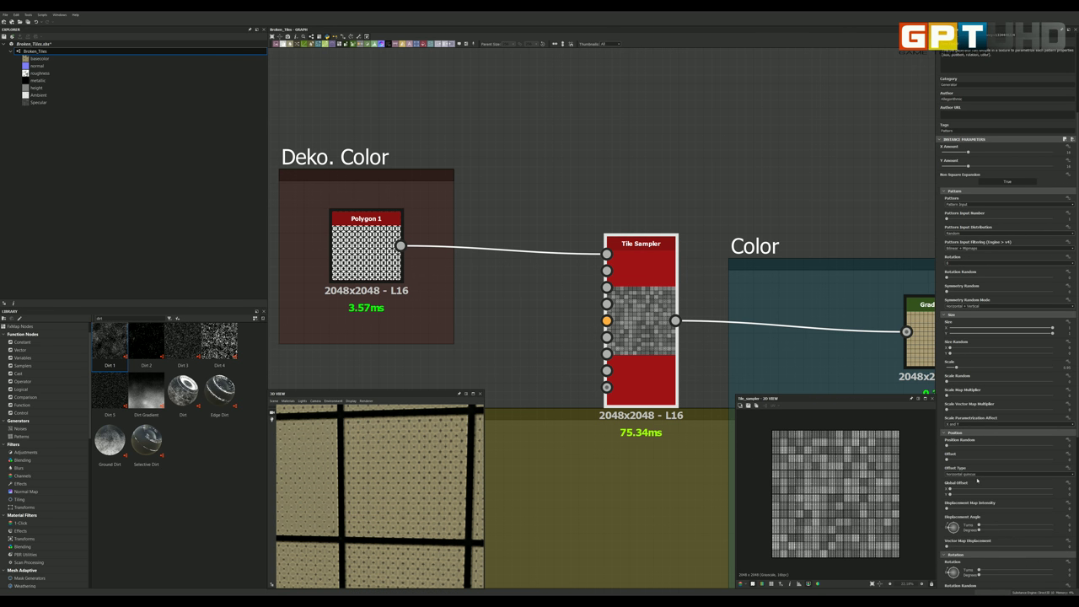
{"action": "scroll", "coordinate": [970, 482], "scroll_direction": "down", "scroll_amount": 2}
{"action": "scroll", "coordinate": [974, 484], "scroll_direction": "down", "scroll_amount": 2}
{"action": "scroll", "coordinate": [972, 485], "scroll_direction": "down", "scroll_amount": 1}
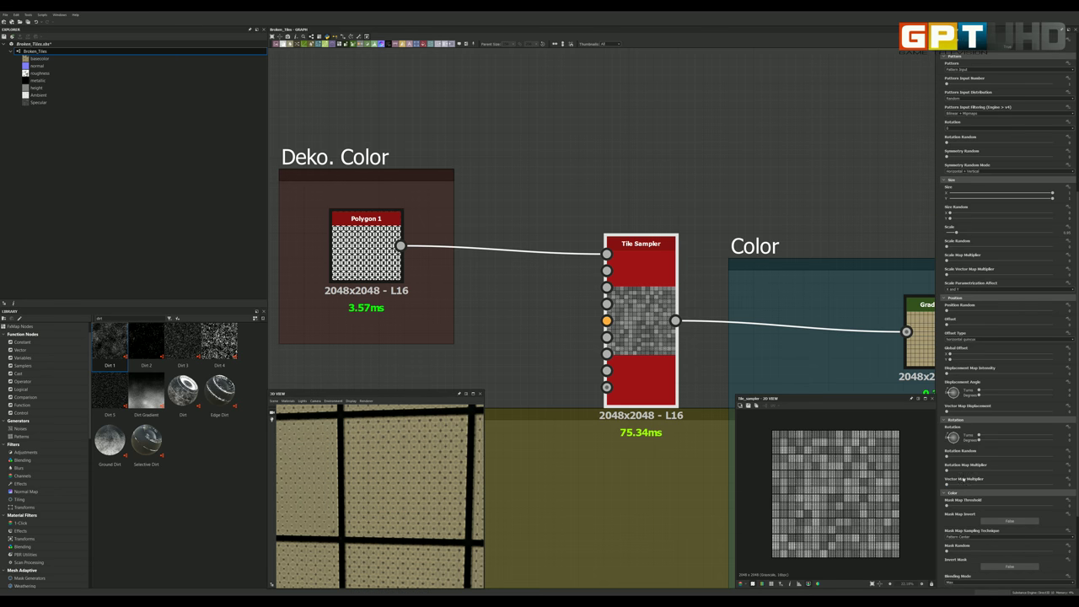
{"action": "scroll", "coordinate": [969, 488], "scroll_direction": "down", "scroll_amount": 1}
{"action": "scroll", "coordinate": [973, 346], "scroll_direction": "up", "scroll_amount": 1}
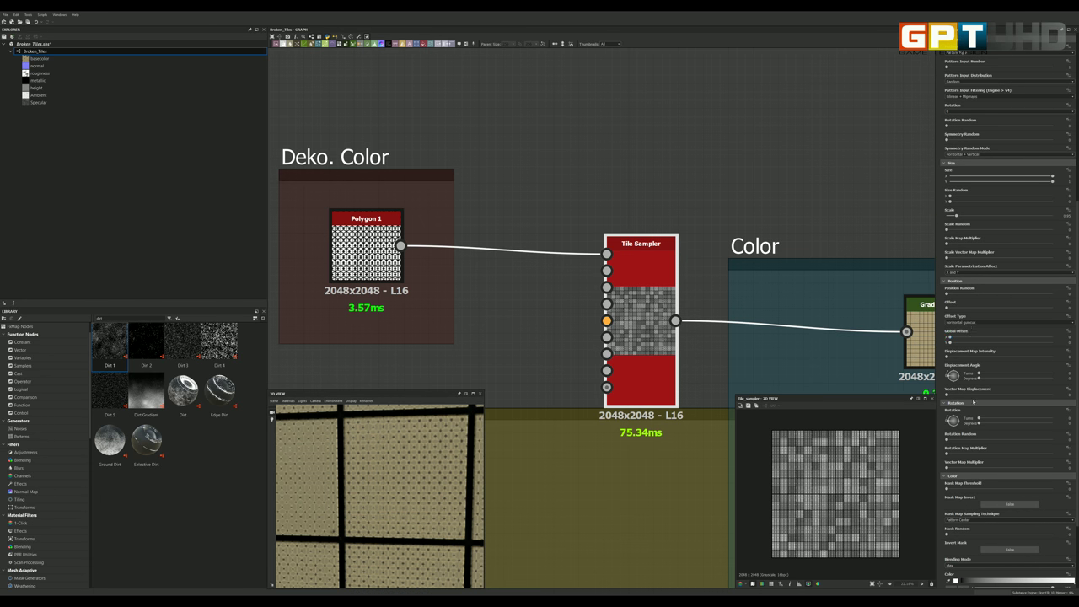
{"action": "scroll", "coordinate": [974, 402], "scroll_direction": "down", "scroll_amount": 1}
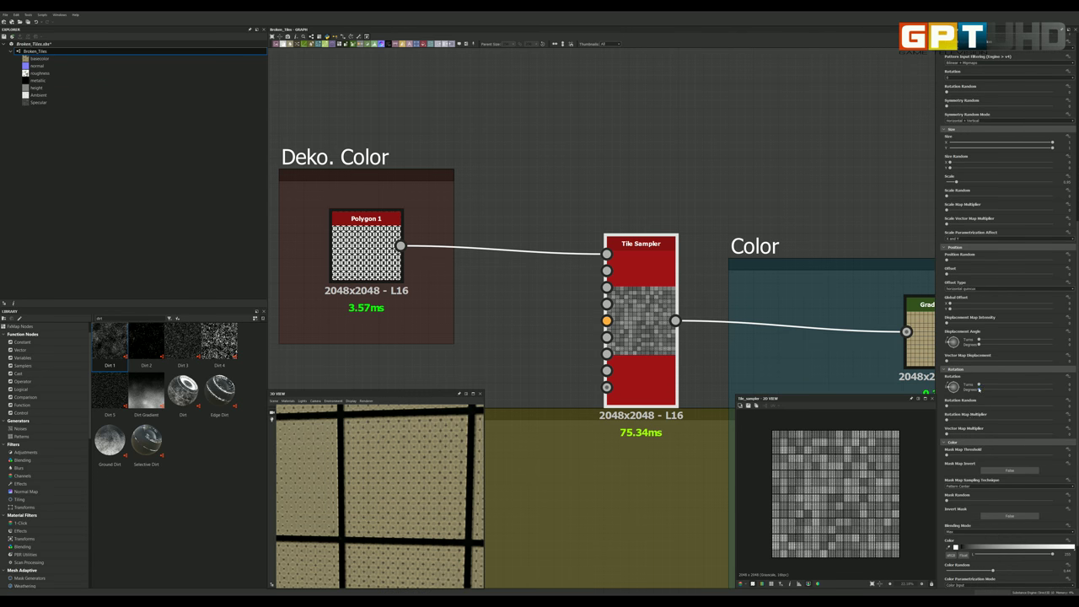
{"action": "scroll", "coordinate": [956, 460], "scroll_direction": "down", "scroll_amount": 2}
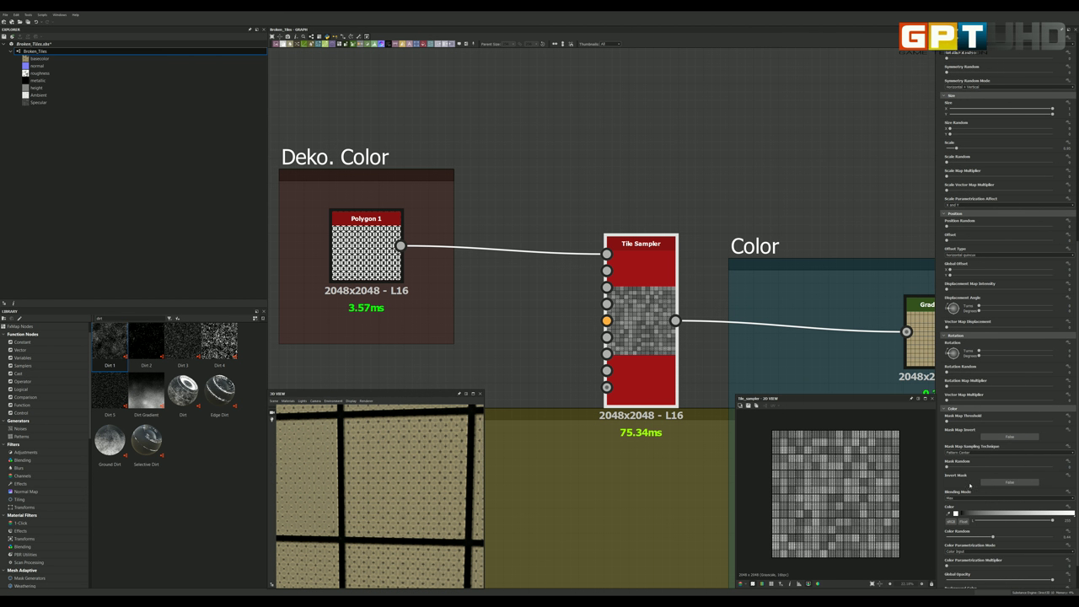
{"action": "scroll", "coordinate": [966, 436], "scroll_direction": "down", "scroll_amount": 1}
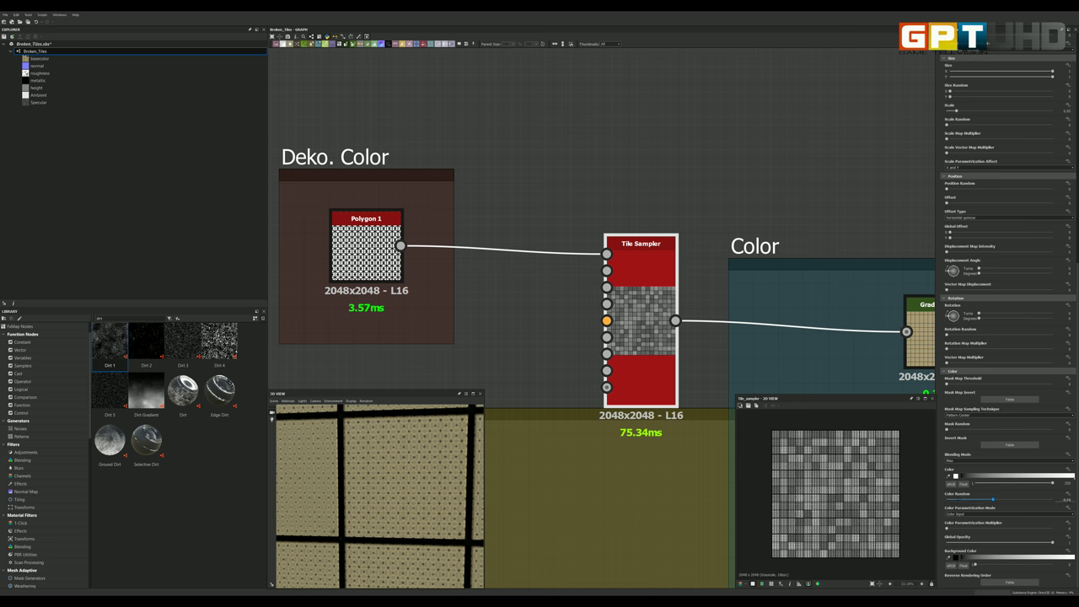
{"action": "scroll", "coordinate": [995, 354], "scroll_direction": "up", "scroll_amount": 3}
{"action": "scroll", "coordinate": [978, 341], "scroll_direction": "up", "scroll_amount": 4}
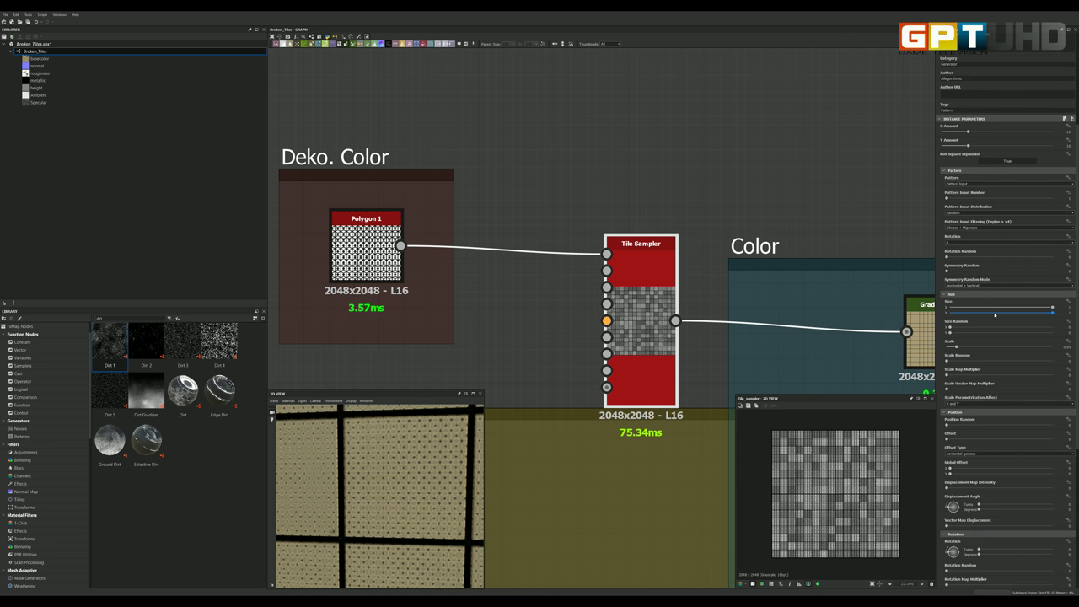
{"action": "scroll", "coordinate": [987, 329], "scroll_direction": "up", "scroll_amount": 2}
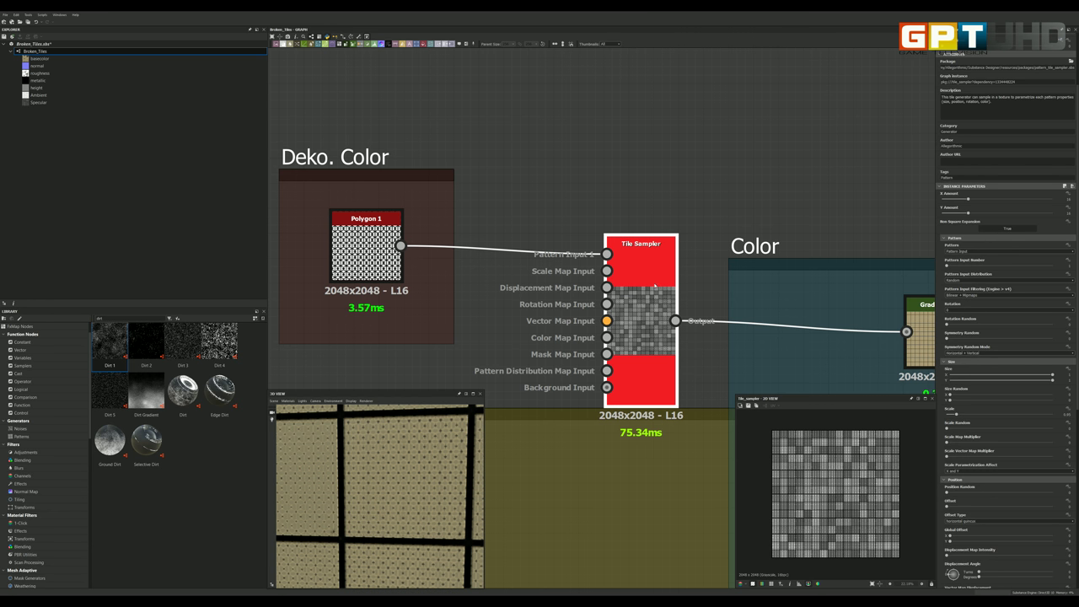
{"action": "scroll", "coordinate": [544, 298], "scroll_direction": "down", "scroll_amount": 3}
{"action": "scroll", "coordinate": [705, 327], "scroll_direction": "up", "scroll_amount": 4}
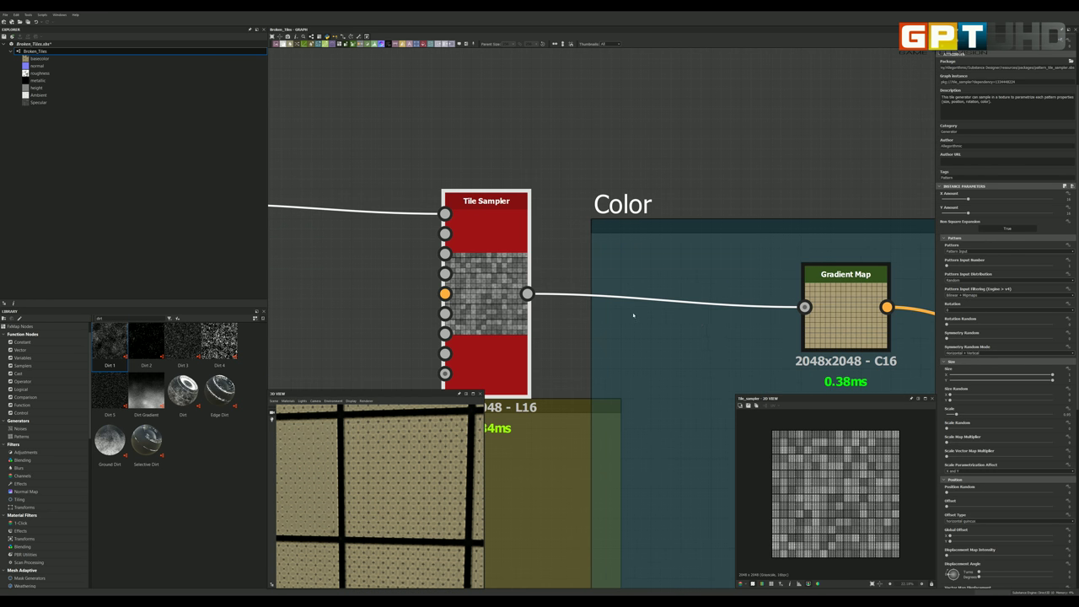
{"action": "scroll", "coordinate": [634, 315], "scroll_direction": "down", "scroll_amount": 1}
{"action": "scroll", "coordinate": [578, 319], "scroll_direction": "down", "scroll_amount": 2}
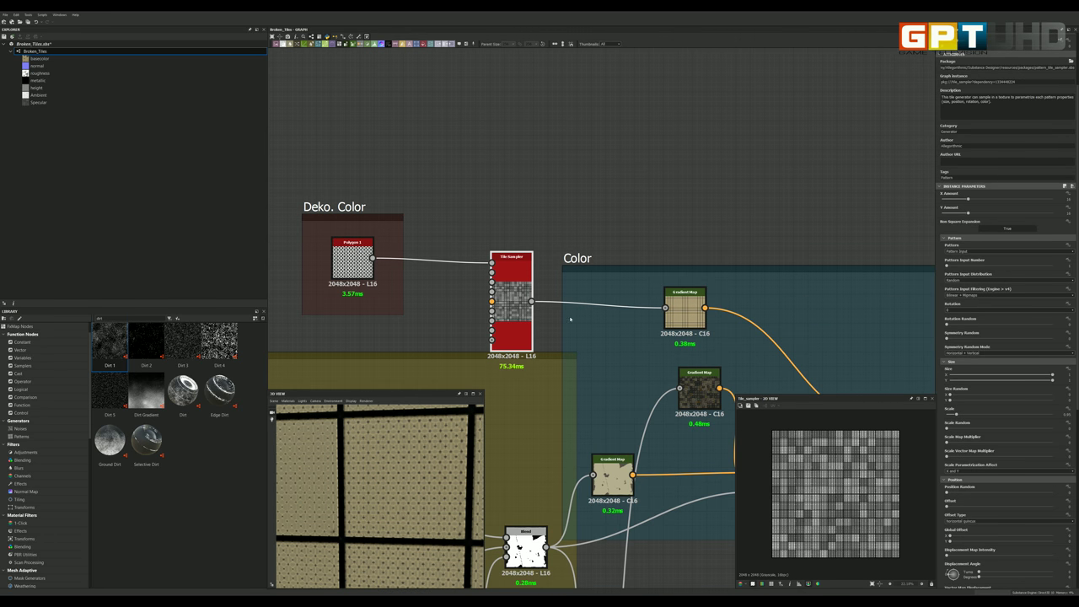
{"action": "scroll", "coordinate": [682, 306], "scroll_direction": "up", "scroll_amount": 1}
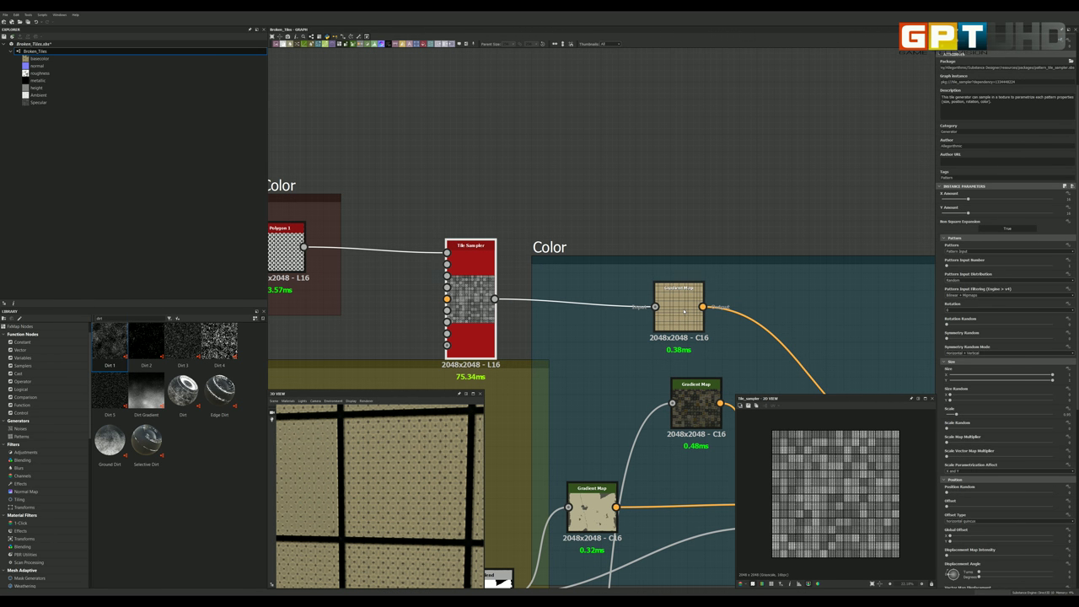
{"action": "scroll", "coordinate": [682, 306], "scroll_direction": "up", "scroll_amount": 1}
Step: Preview the top Gradient Map and review its cream-to-tan gradient in an enlarged editor without changes
{"action": "left_click", "coordinate": [683, 306]}
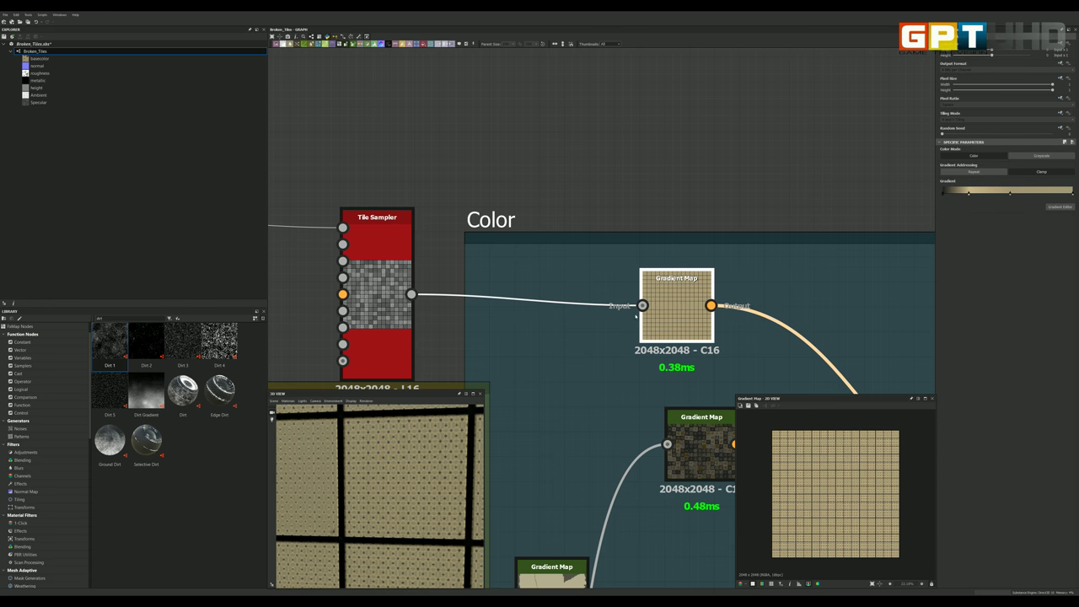
{"action": "scroll", "coordinate": [700, 319], "scroll_direction": "up", "scroll_amount": 1}
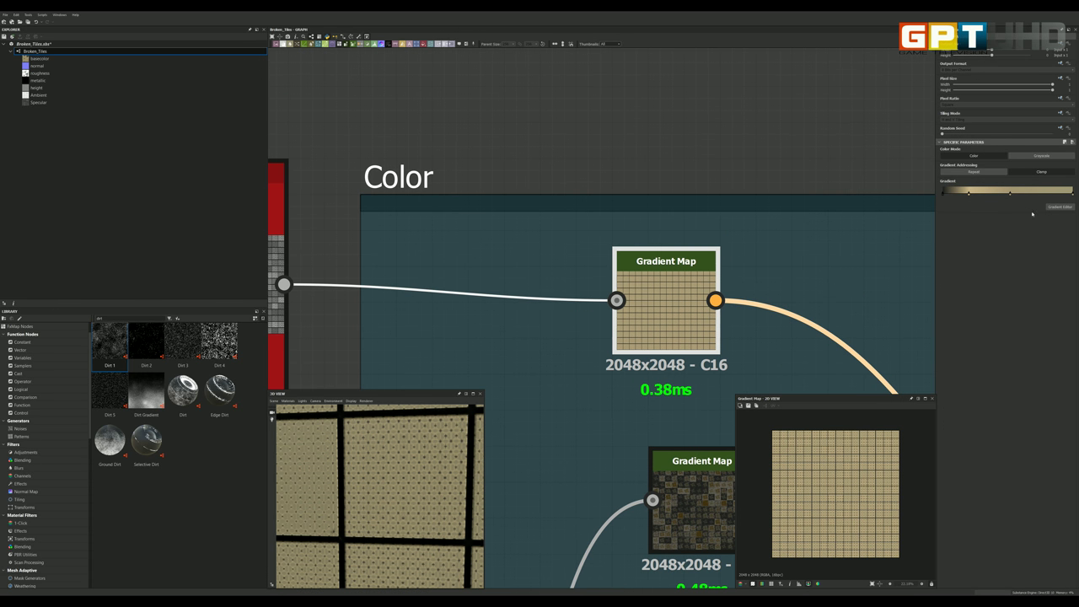
{"action": "left_click", "coordinate": [1065, 206]}
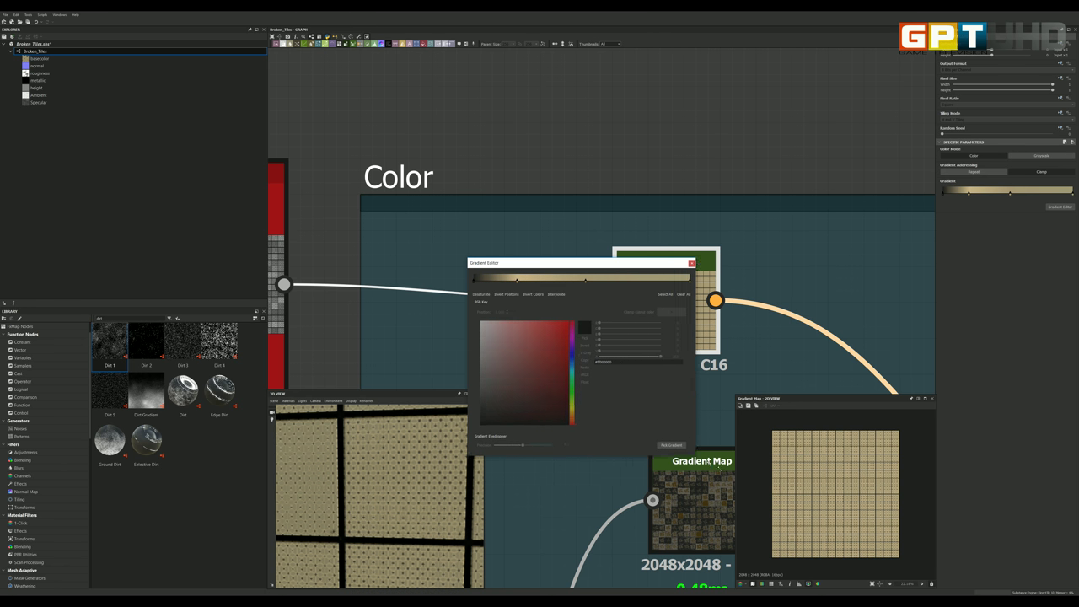
{"action": "left_click_drag", "start_coordinate": [611, 417], "coordinate": [904, 559]}
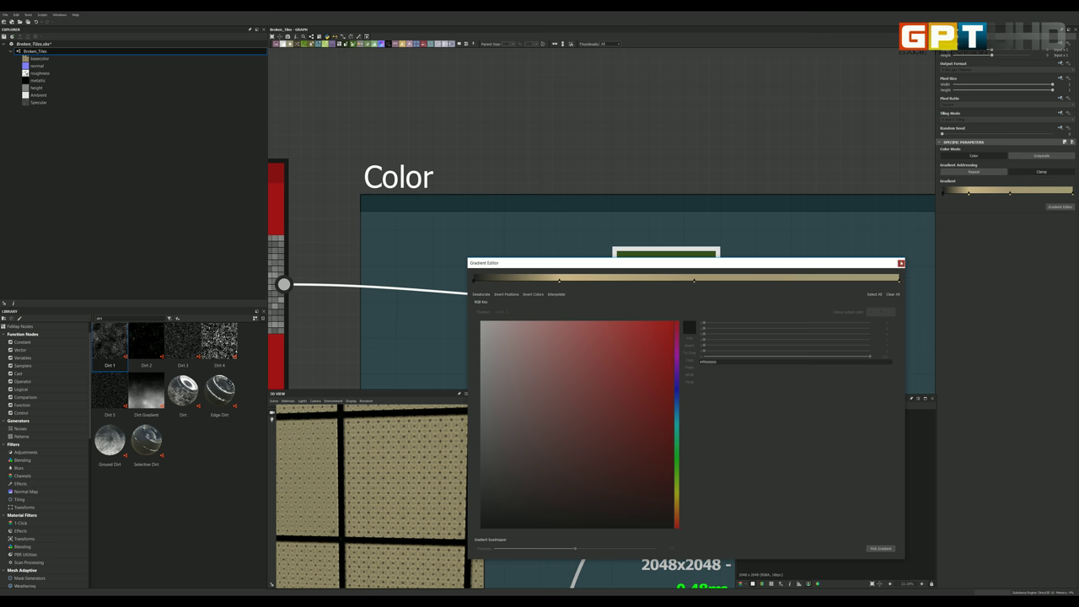
{"action": "key", "text": "Escape"}
{"action": "scroll", "coordinate": [650, 312], "scroll_direction": "down", "scroll_amount": 3}
{"action": "scroll", "coordinate": [650, 312], "scroll_direction": "up", "scroll_amount": 3}
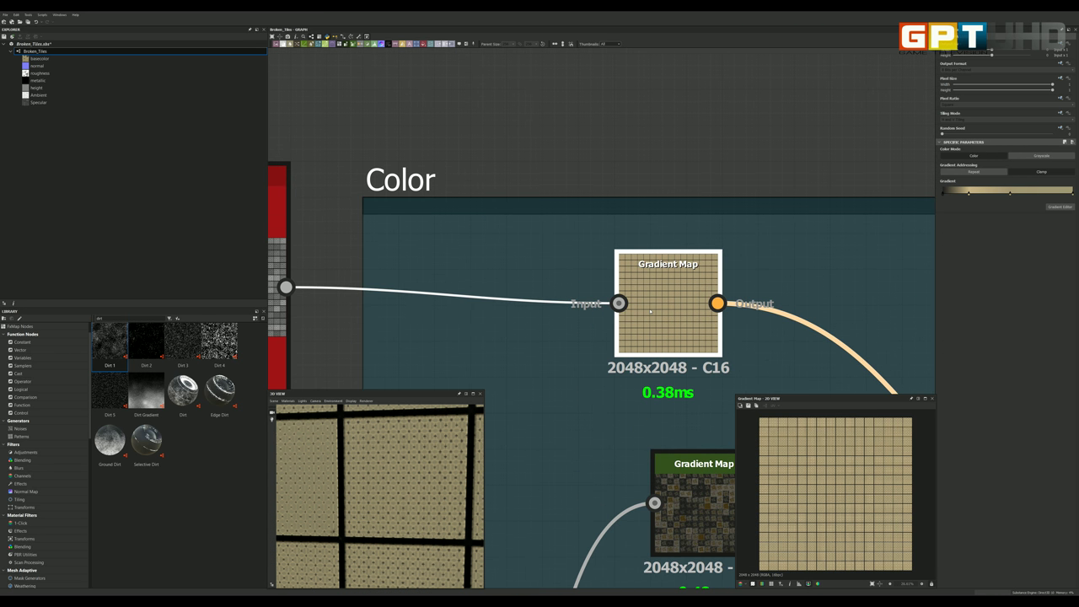
Step: Select the Blend node that combines the color layers
{"action": "scroll", "coordinate": [809, 498], "scroll_direction": "up", "scroll_amount": 5}
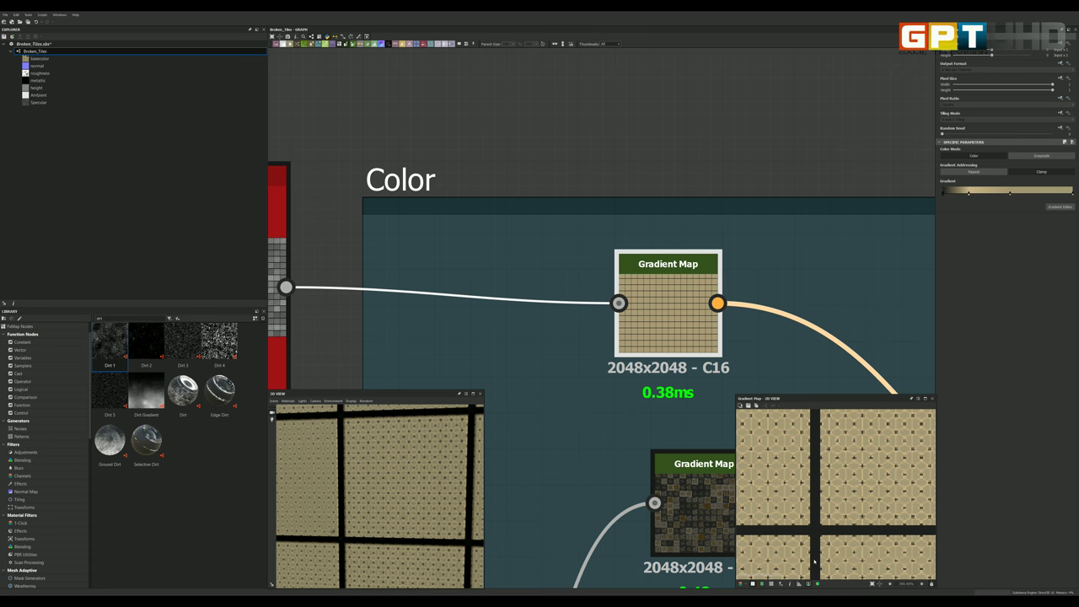
{"action": "scroll", "coordinate": [562, 227], "scroll_direction": "down", "scroll_amount": 3}
{"action": "scroll", "coordinate": [562, 253], "scroll_direction": "down", "scroll_amount": 2}
{"action": "scroll", "coordinate": [665, 320], "scroll_direction": "up", "scroll_amount": 2}
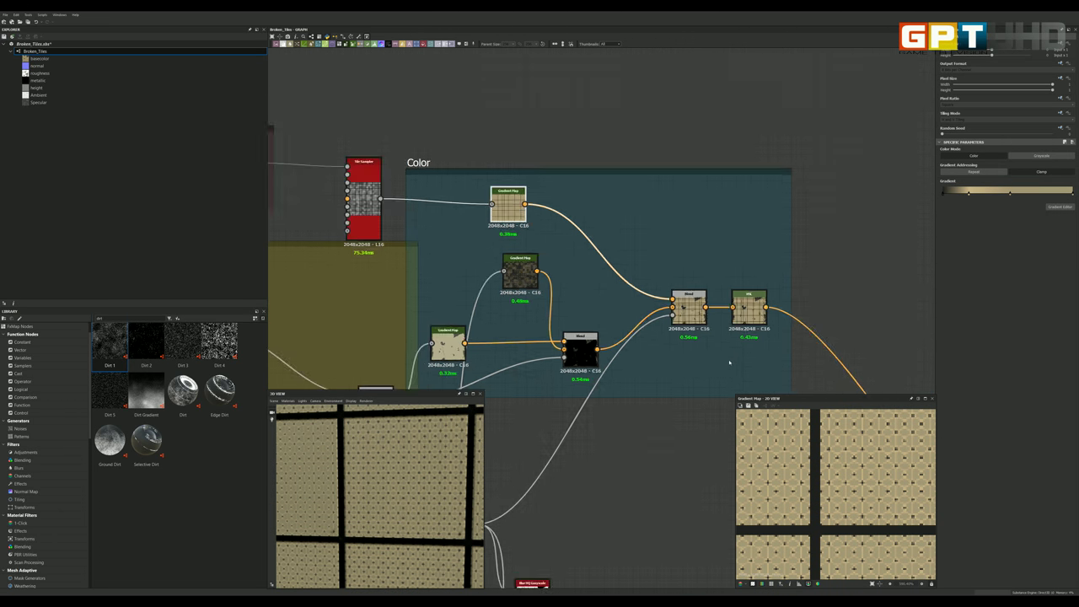
{"action": "scroll", "coordinate": [665, 320], "scroll_direction": "up", "scroll_amount": 3}
{"action": "left_click", "coordinate": [681, 274]}
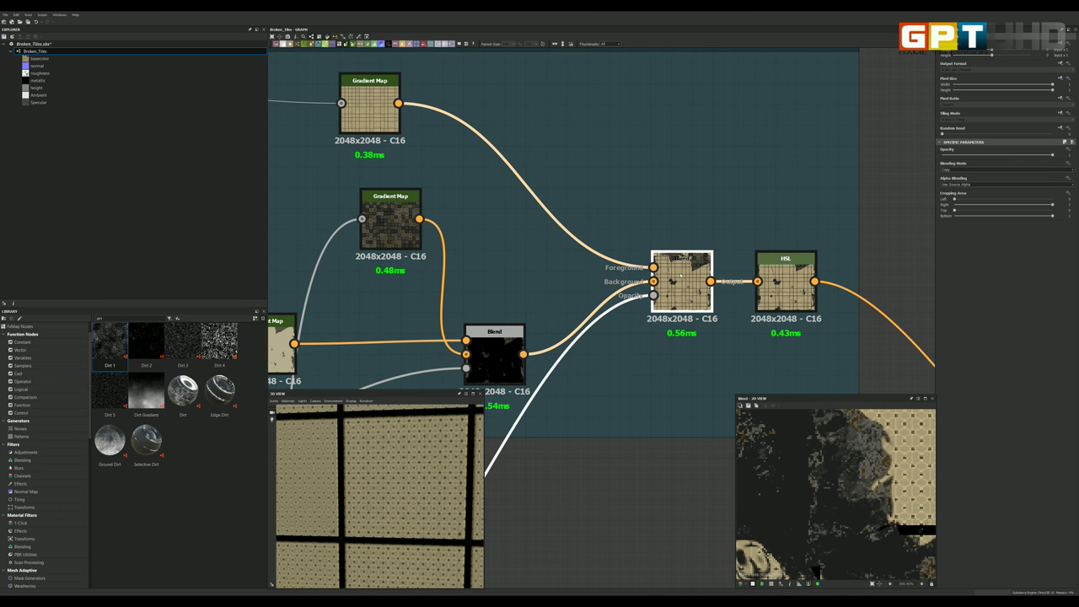
{"action": "scroll", "coordinate": [681, 275], "scroll_direction": "down", "scroll_amount": 1}
{"action": "scroll", "coordinate": [791, 475], "scroll_direction": "down", "scroll_amount": 2}
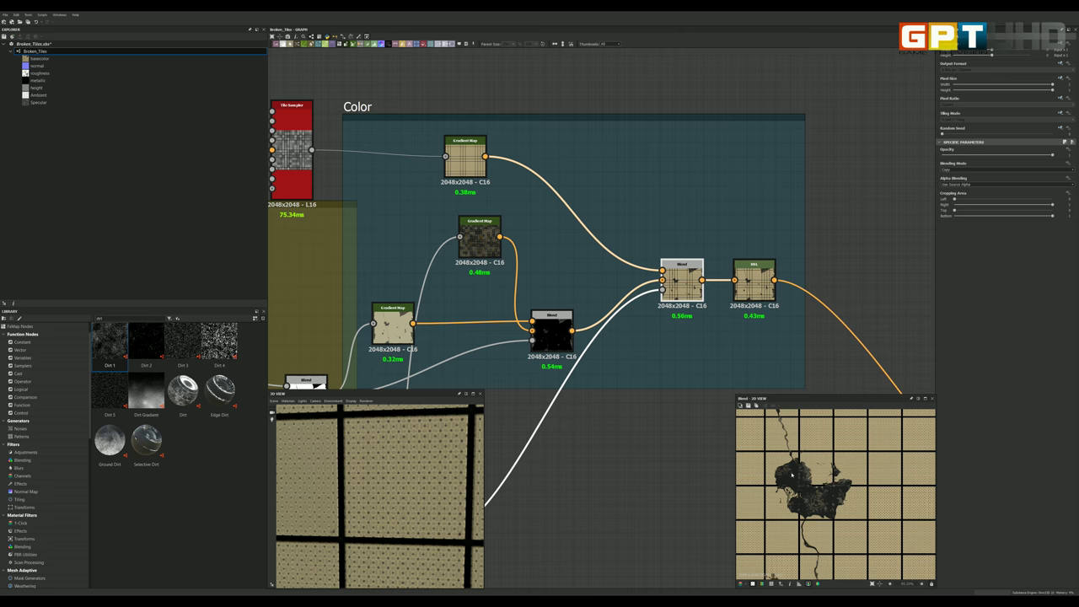
{"action": "scroll", "coordinate": [791, 475], "scroll_direction": "up", "scroll_amount": 2}
{"action": "scroll", "coordinate": [791, 475], "scroll_direction": "down", "scroll_amount": 2}
{"action": "scroll", "coordinate": [650, 388], "scroll_direction": "down", "scroll_amount": 2}
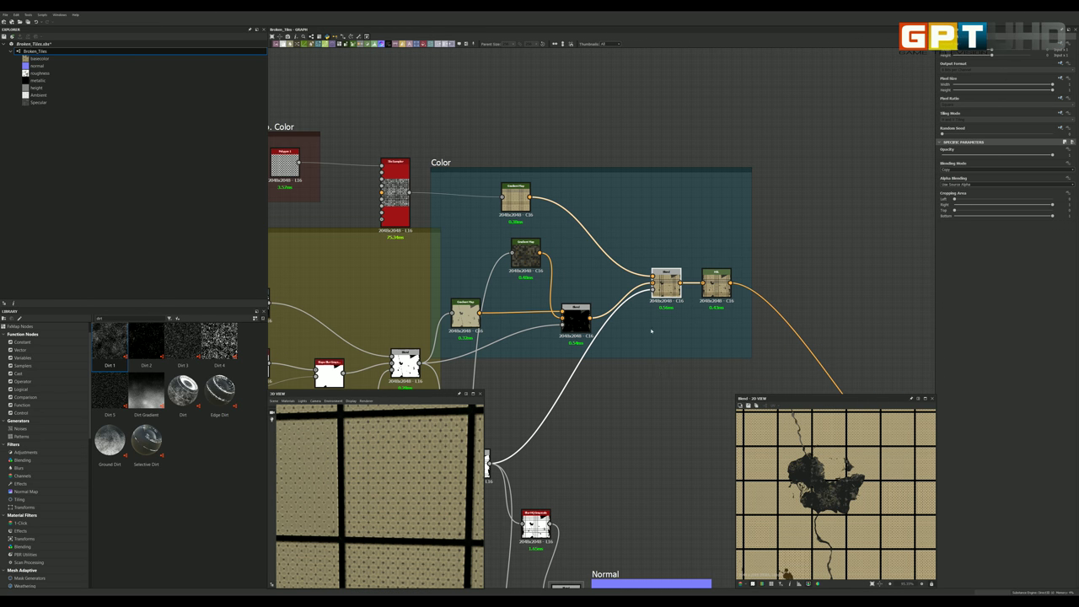
{"action": "scroll", "coordinate": [650, 389], "scroll_direction": "down", "scroll_amount": 1}
{"action": "scroll", "coordinate": [625, 284], "scroll_direction": "up", "scroll_amount": 2}
{"action": "scroll", "coordinate": [673, 333], "scroll_direction": "up", "scroll_amount": 1}
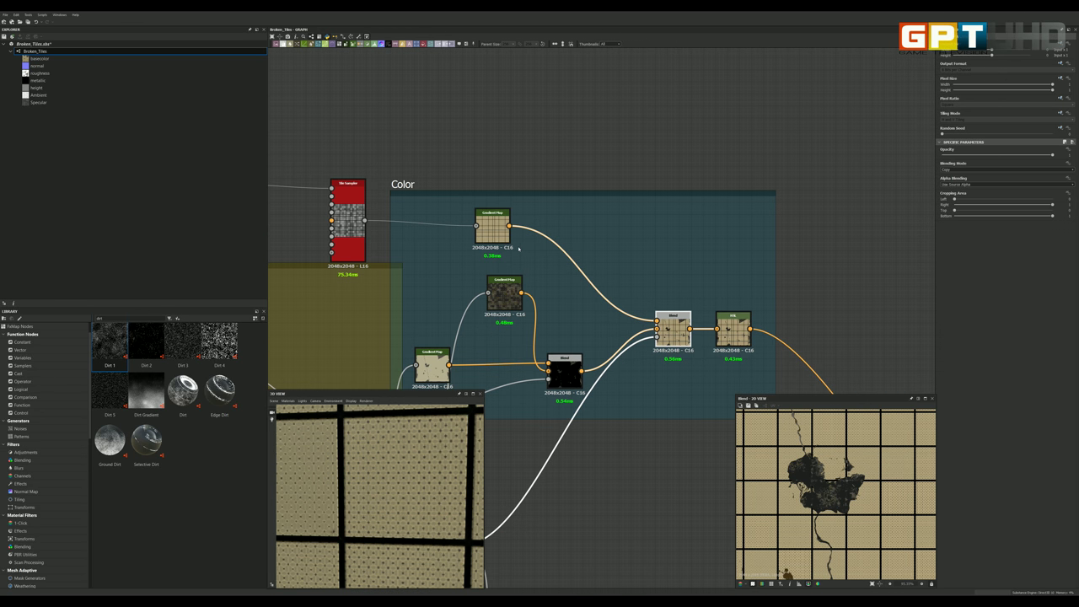
Step: Preview the top Gradient Map's tan tile output
{"action": "left_click", "coordinate": [495, 226]}
{"action": "double_click", "coordinate": [495, 226]}
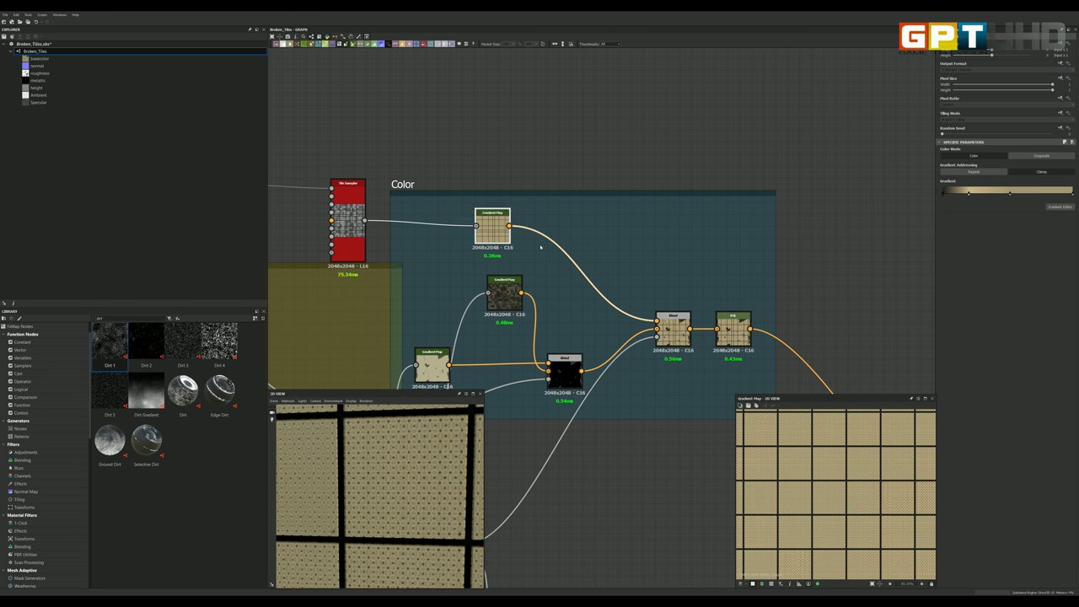
{"action": "scroll", "coordinate": [660, 331], "scroll_direction": "up", "scroll_amount": 1}
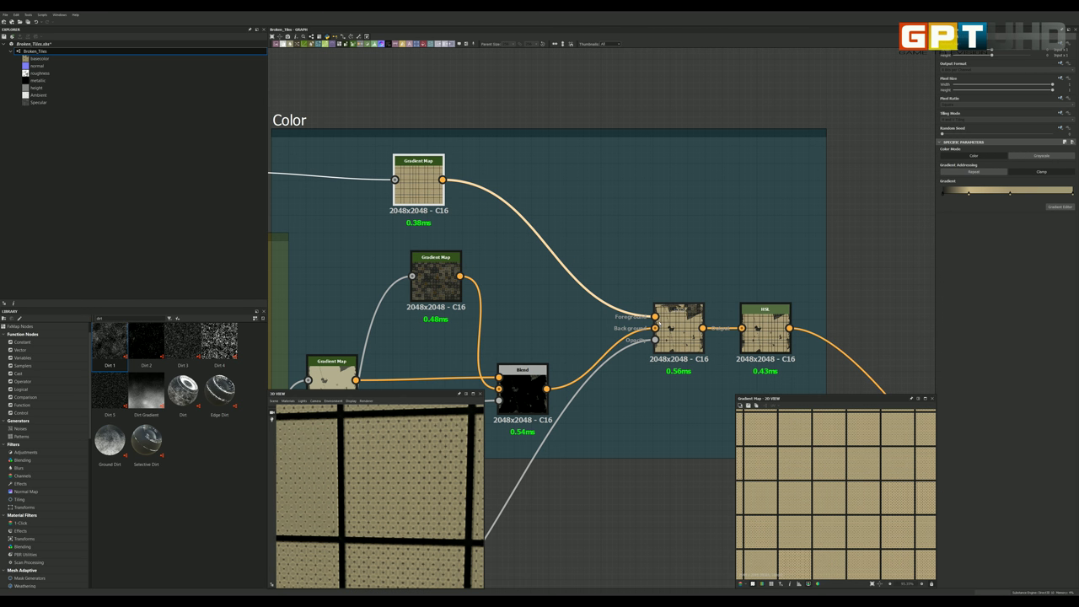
{"action": "scroll", "coordinate": [643, 323], "scroll_direction": "down", "scroll_amount": 1}
{"action": "scroll", "coordinate": [639, 320], "scroll_direction": "up", "scroll_amount": 1}
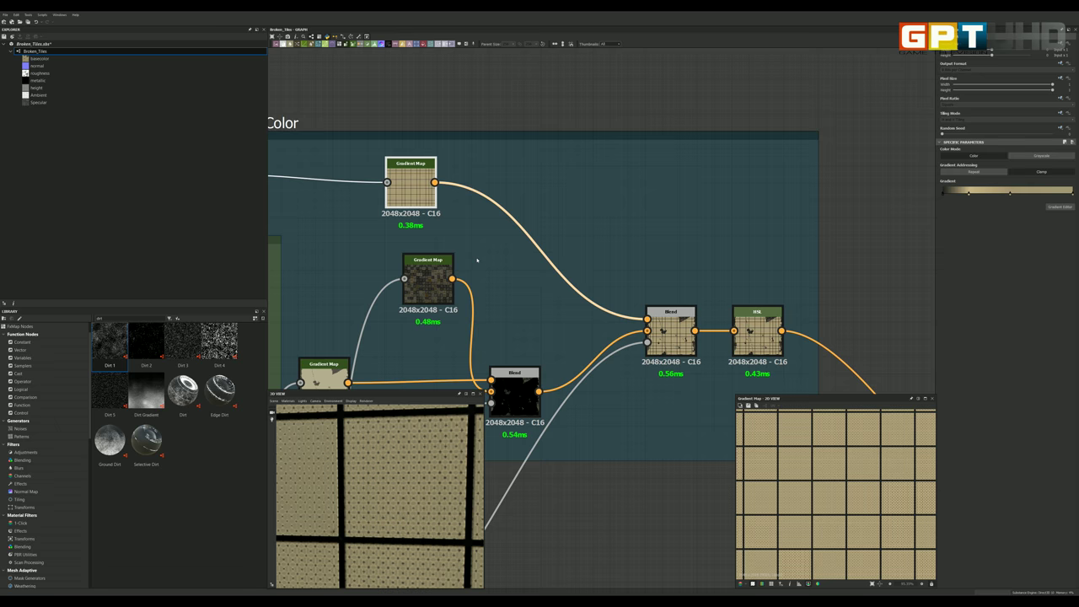
{"action": "scroll", "coordinate": [455, 257], "scroll_direction": "down", "scroll_amount": 1}
{"action": "scroll", "coordinate": [431, 211], "scroll_direction": "up", "scroll_amount": 1}
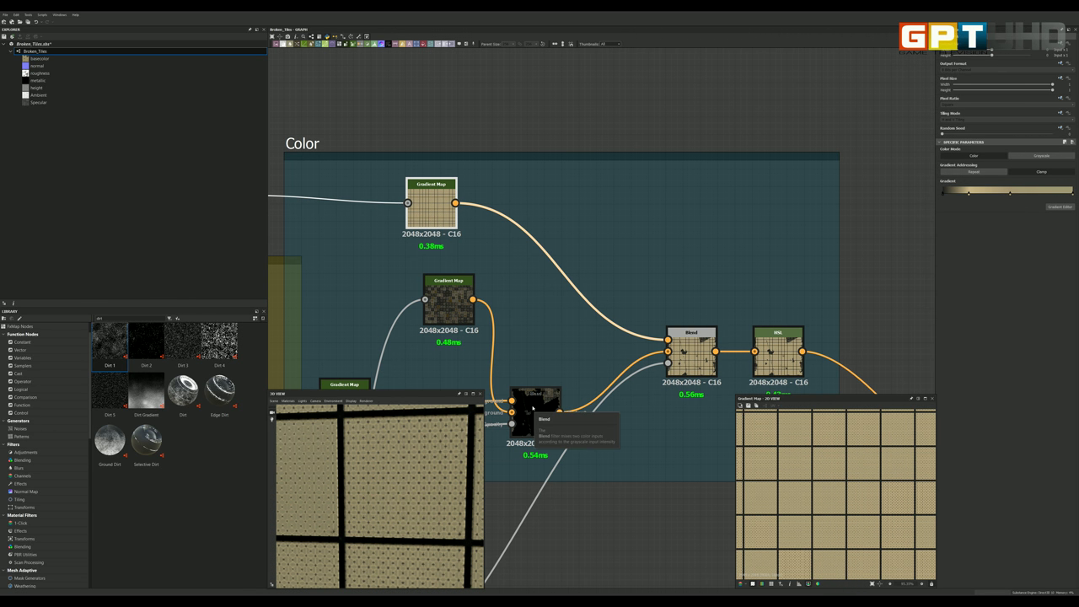
Step: Preview the dark Blend node's output
{"action": "left_click", "coordinate": [532, 407]}
{"action": "double_click", "coordinate": [532, 407]}
{"action": "scroll", "coordinate": [532, 407], "scroll_direction": "down", "scroll_amount": 1}
{"action": "scroll", "coordinate": [527, 397], "scroll_direction": "down", "scroll_amount": 1}
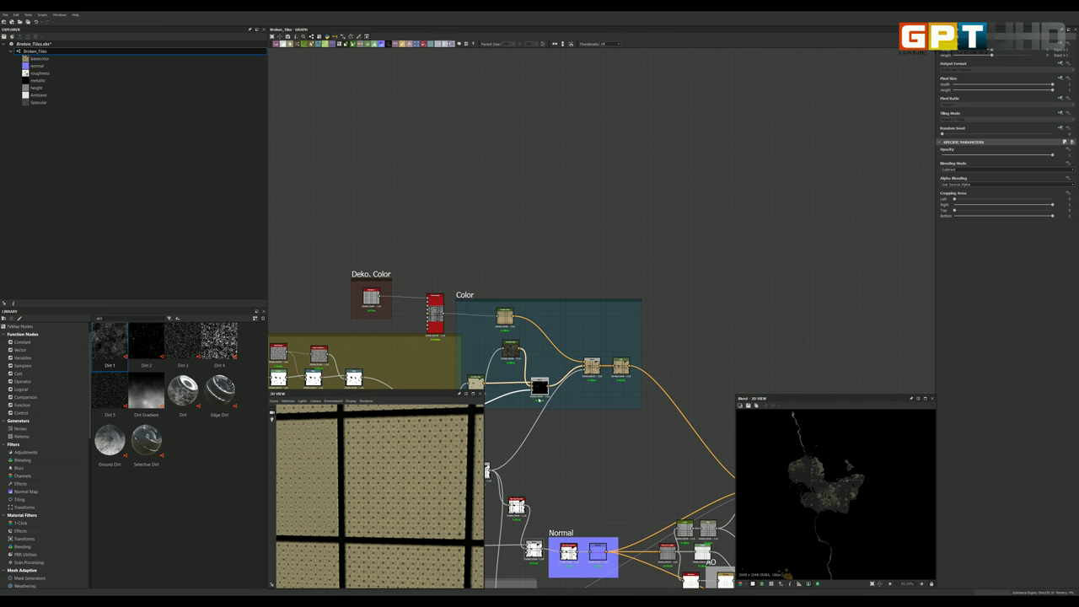
{"action": "scroll", "coordinate": [524, 388], "scroll_direction": "up", "scroll_amount": 1}
{"action": "scroll", "coordinate": [525, 389], "scroll_direction": "up", "scroll_amount": 1}
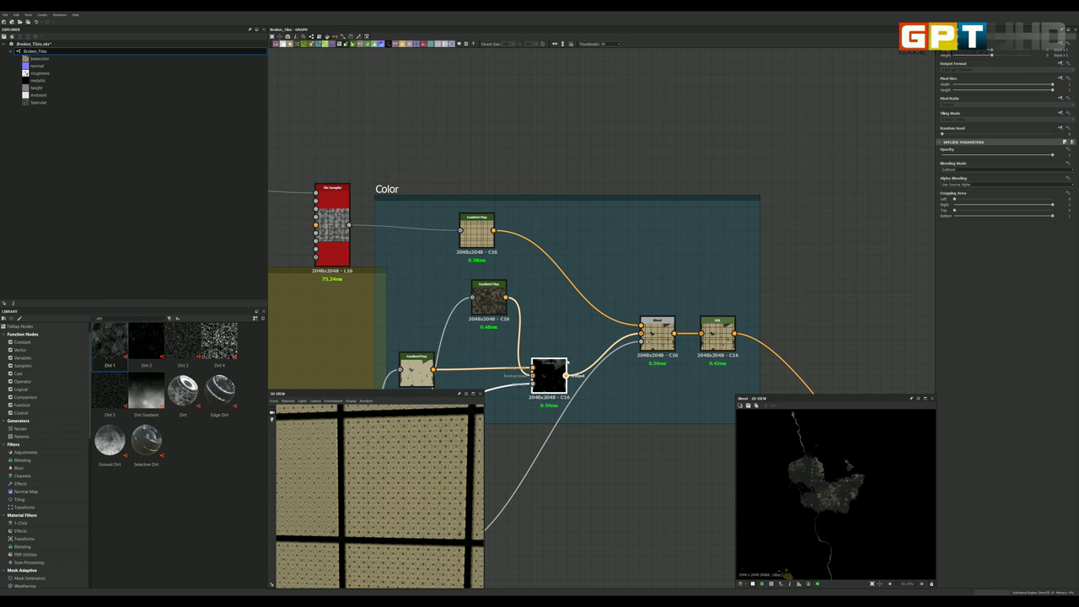
{"action": "scroll", "coordinate": [616, 371], "scroll_direction": "up", "scroll_amount": 2}
{"action": "scroll", "coordinate": [624, 364], "scroll_direction": "down", "scroll_amount": 1}
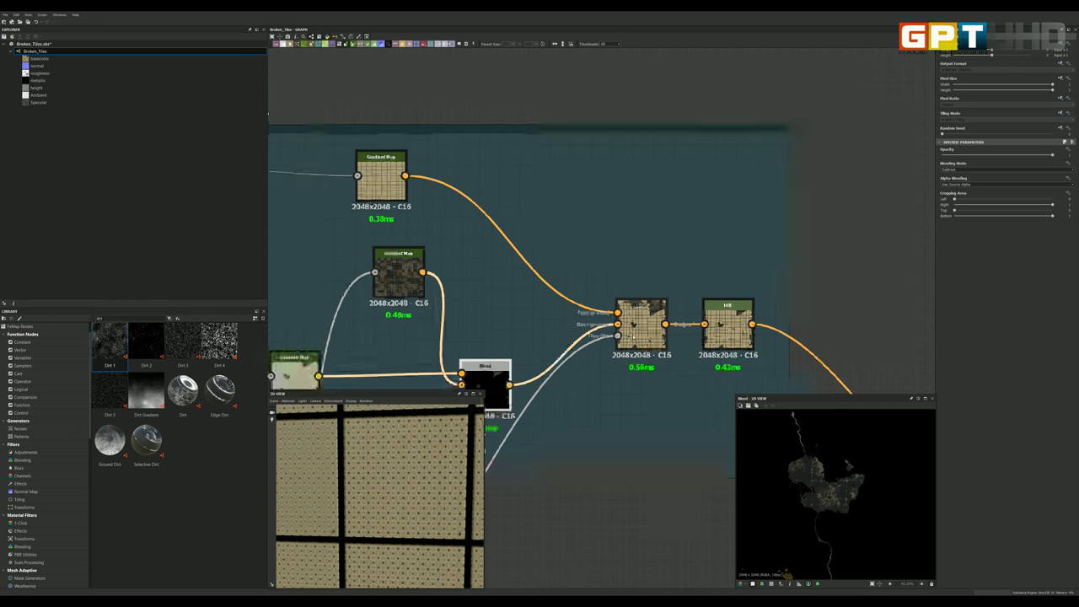
{"action": "scroll", "coordinate": [632, 359], "scroll_direction": "down", "scroll_amount": 3}
{"action": "scroll", "coordinate": [638, 355], "scroll_direction": "down", "scroll_amount": 3}
{"action": "scroll", "coordinate": [590, 396], "scroll_direction": "up", "scroll_amount": 2}
{"action": "scroll", "coordinate": [548, 430], "scroll_direction": "up", "scroll_amount": 1}
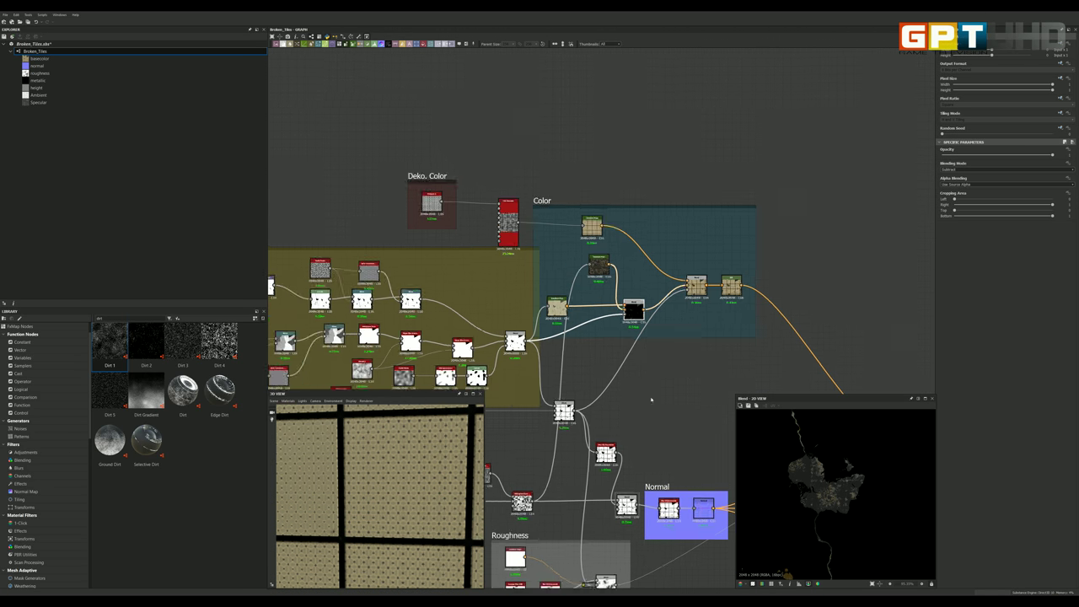
{"action": "scroll", "coordinate": [531, 447], "scroll_direction": "up", "scroll_amount": 2}
{"action": "scroll", "coordinate": [527, 456], "scroll_direction": "up", "scroll_amount": 2}
Step: Preview the black-and-white mask Blend, then the Color frame's main Blend
{"action": "double_click", "coordinate": [586, 368]}
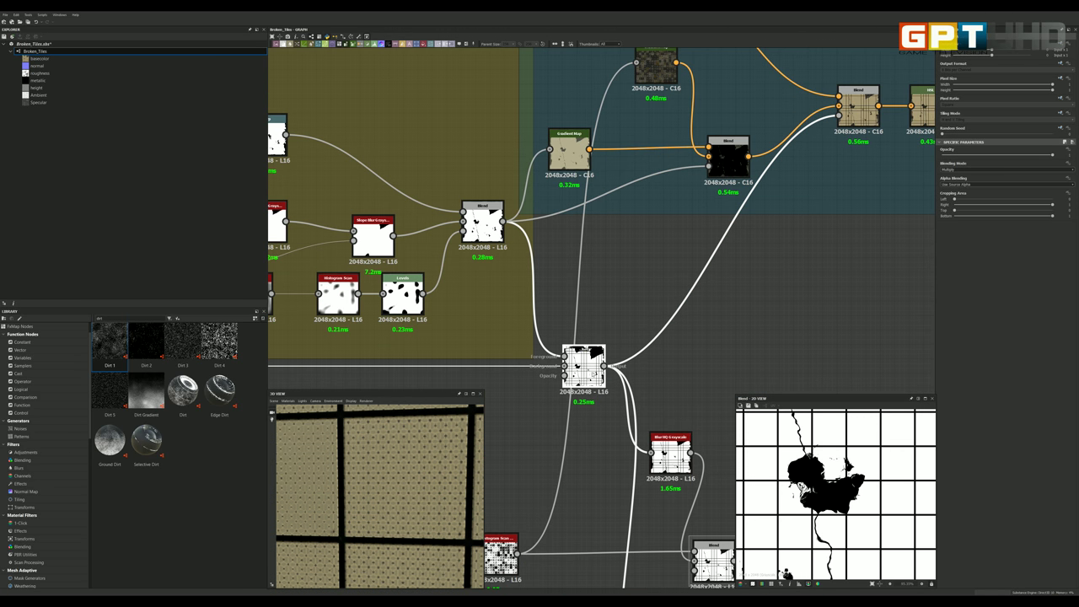
{"action": "scroll", "coordinate": [596, 380], "scroll_direction": "down", "scroll_amount": 2}
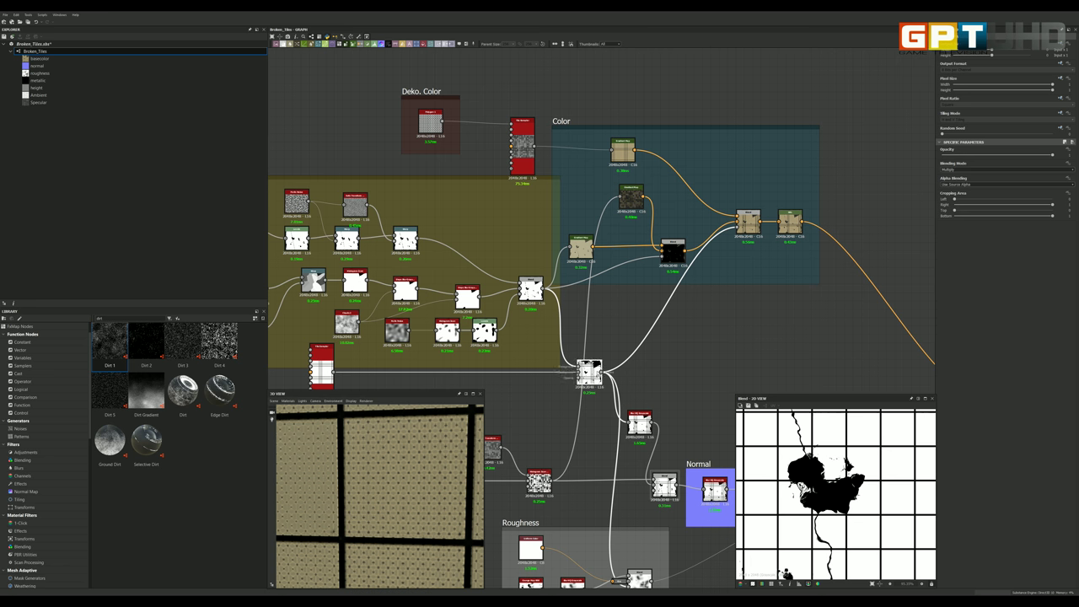
{"action": "double_click", "coordinate": [748, 221]}
{"action": "scroll", "coordinate": [748, 221], "scroll_direction": "up", "scroll_amount": 2}
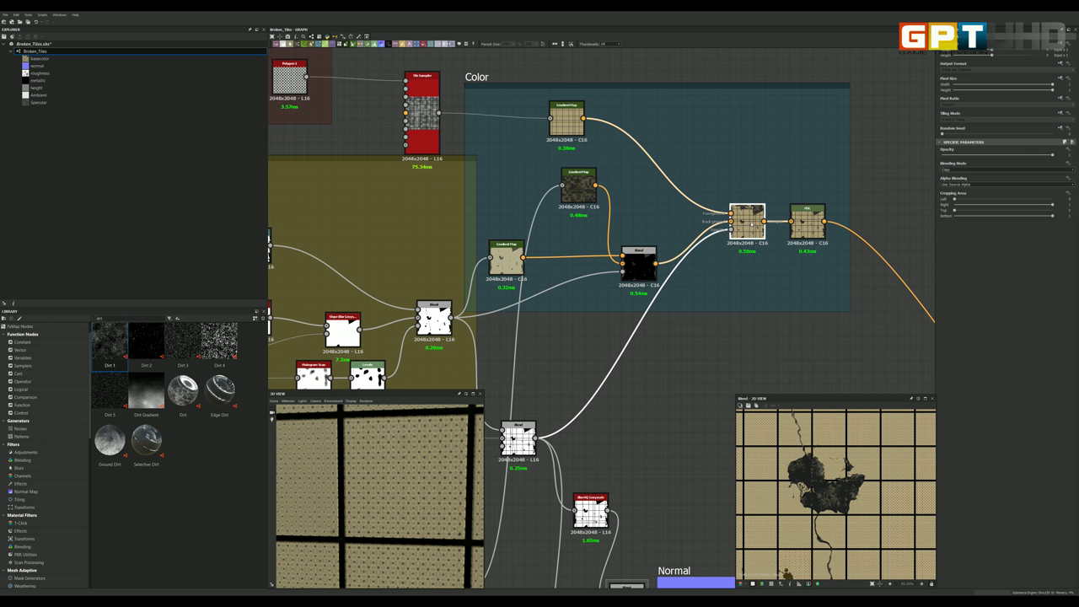
{"action": "scroll", "coordinate": [748, 221], "scroll_direction": "up", "scroll_amount": 2}
{"action": "scroll", "coordinate": [748, 220], "scroll_direction": "up", "scroll_amount": 2}
{"action": "left_click", "coordinate": [978, 170]}
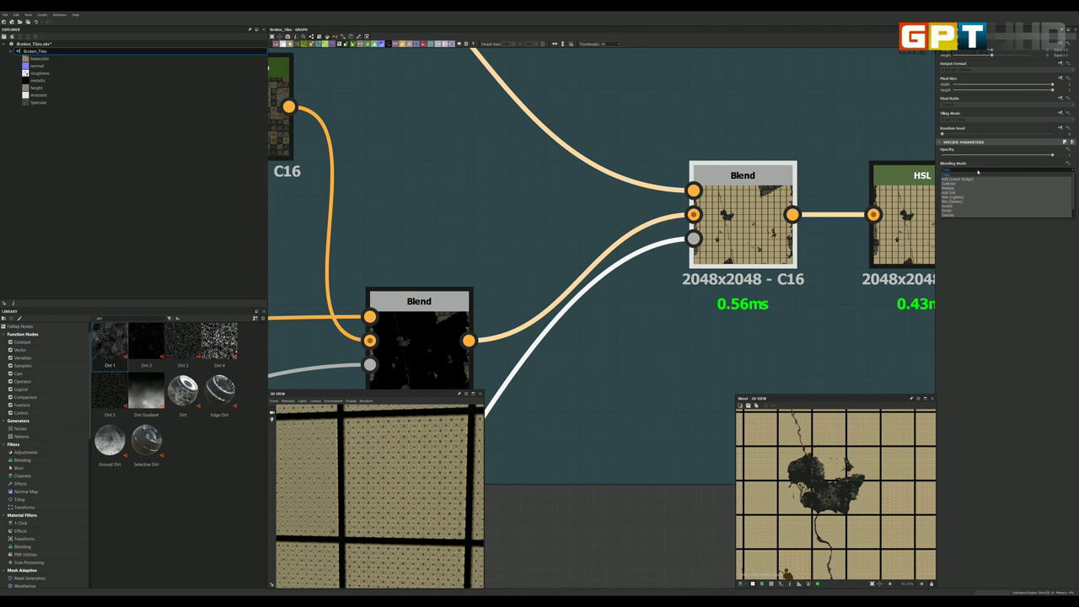
{"action": "left_click", "coordinate": [959, 176]}
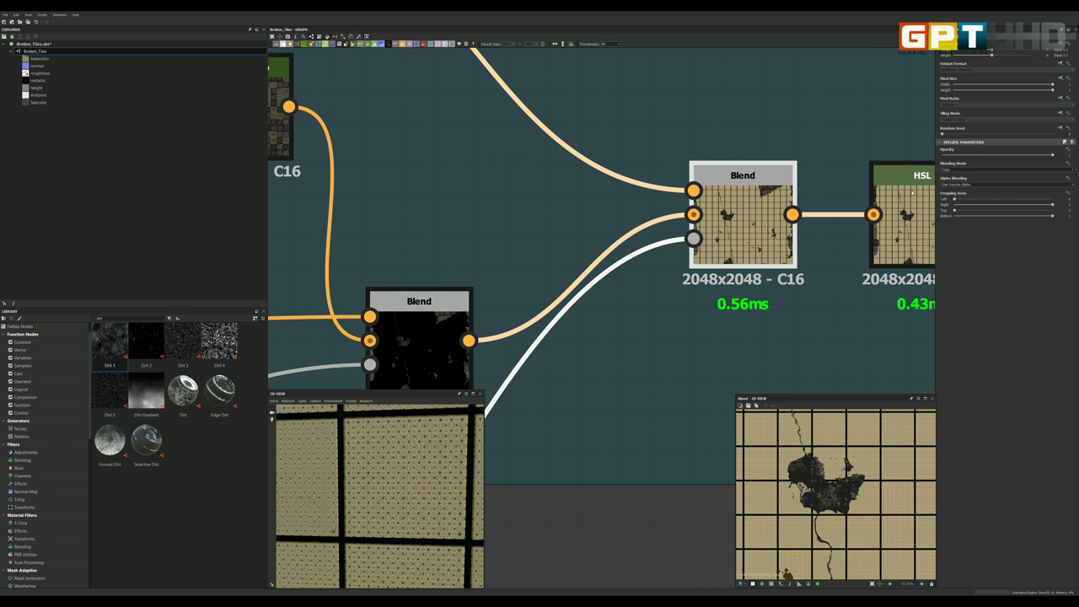
{"action": "scroll", "coordinate": [675, 227], "scroll_direction": "down", "scroll_amount": 3}
{"action": "scroll", "coordinate": [675, 228], "scroll_direction": "down", "scroll_amount": 2}
{"action": "scroll", "coordinate": [748, 227], "scroll_direction": "up", "scroll_amount": 2}
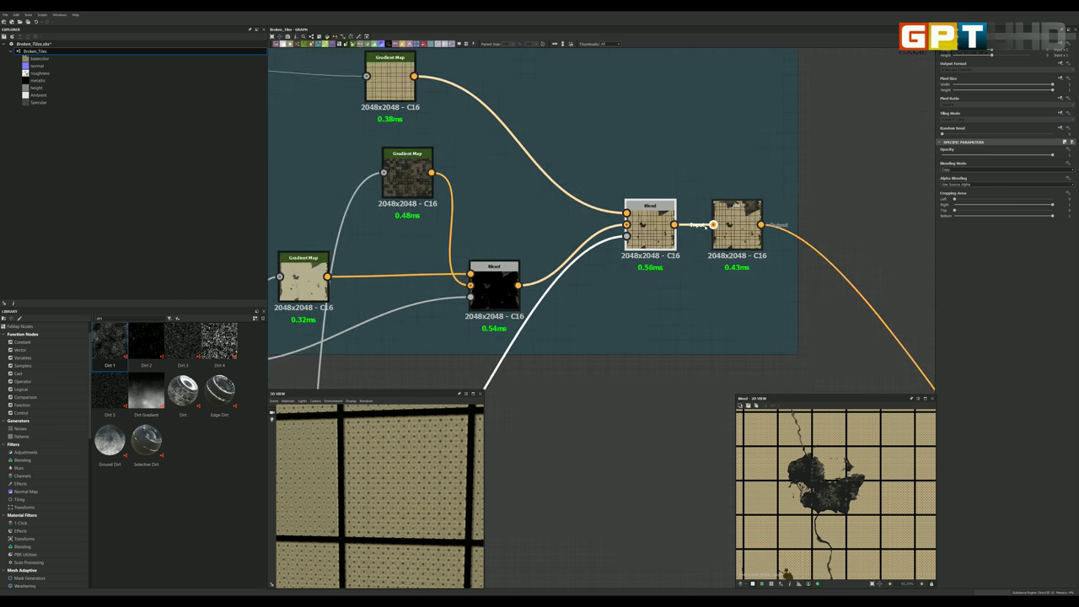
{"action": "scroll", "coordinate": [746, 229], "scroll_direction": "up", "scroll_amount": 3}
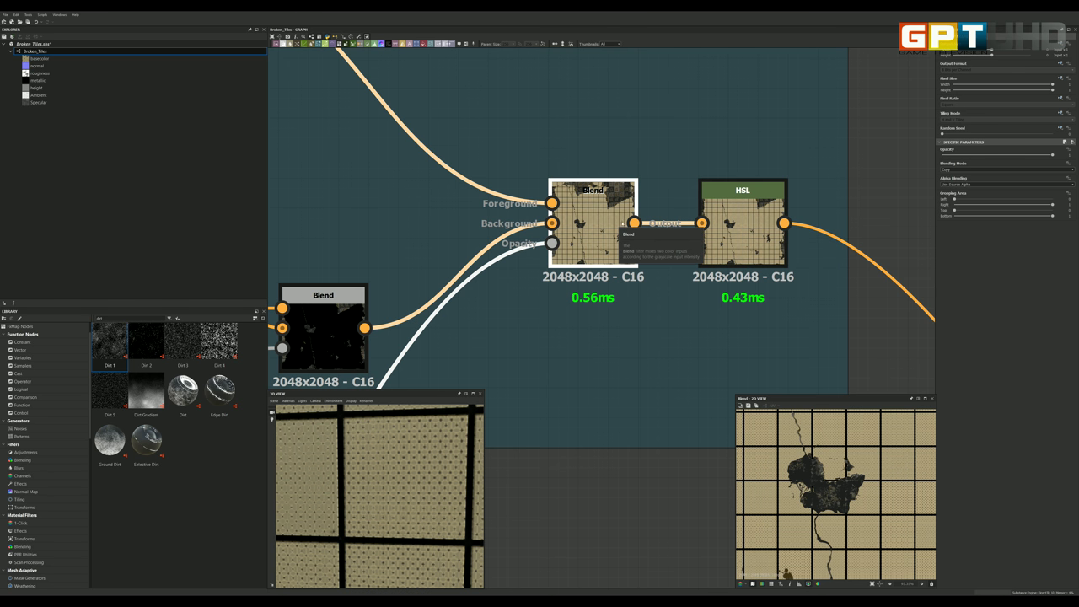
{"action": "left_click", "coordinate": [747, 215]}
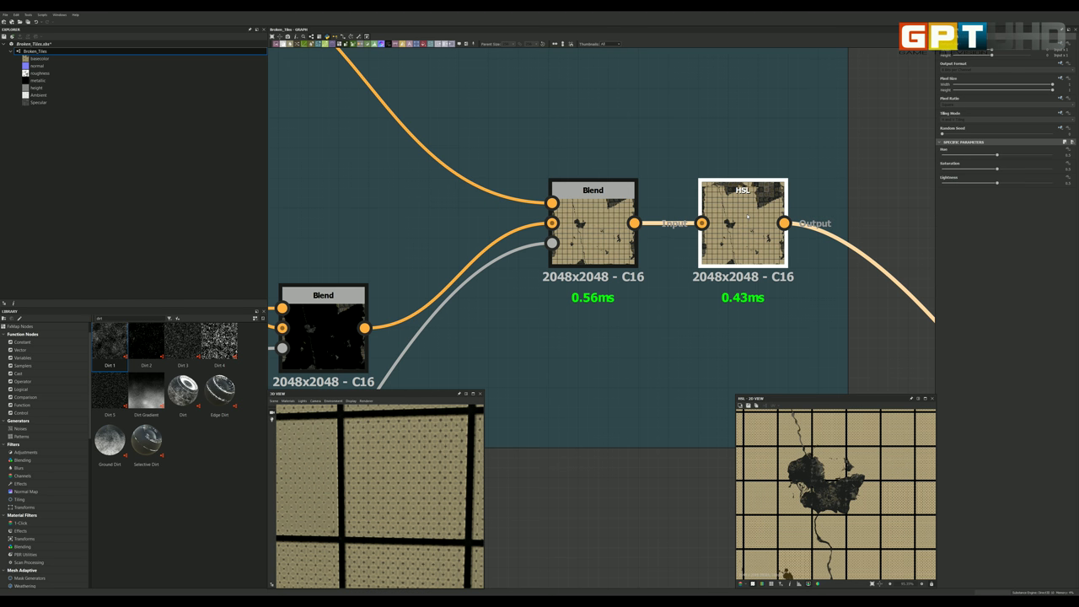
{"action": "left_click_drag", "start_coordinate": [997, 155], "coordinate": [974, 155]}
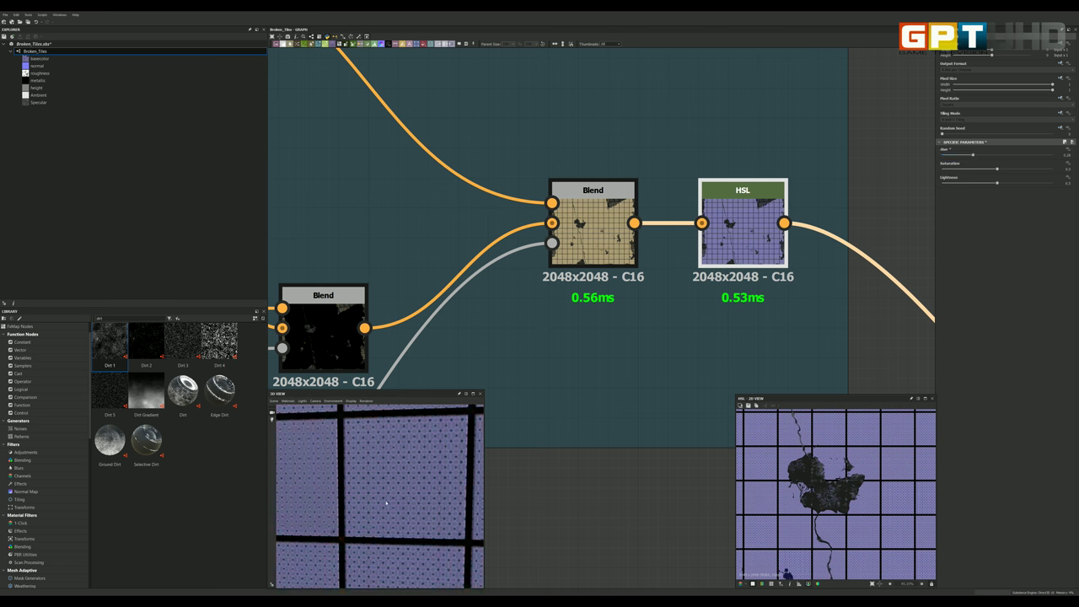
{"action": "scroll", "coordinate": [357, 494], "scroll_direction": "down", "scroll_amount": 5}
{"action": "scroll", "coordinate": [357, 494], "scroll_direction": "down", "scroll_amount": 3}
{"action": "scroll", "coordinate": [358, 492], "scroll_direction": "down", "scroll_amount": 1}
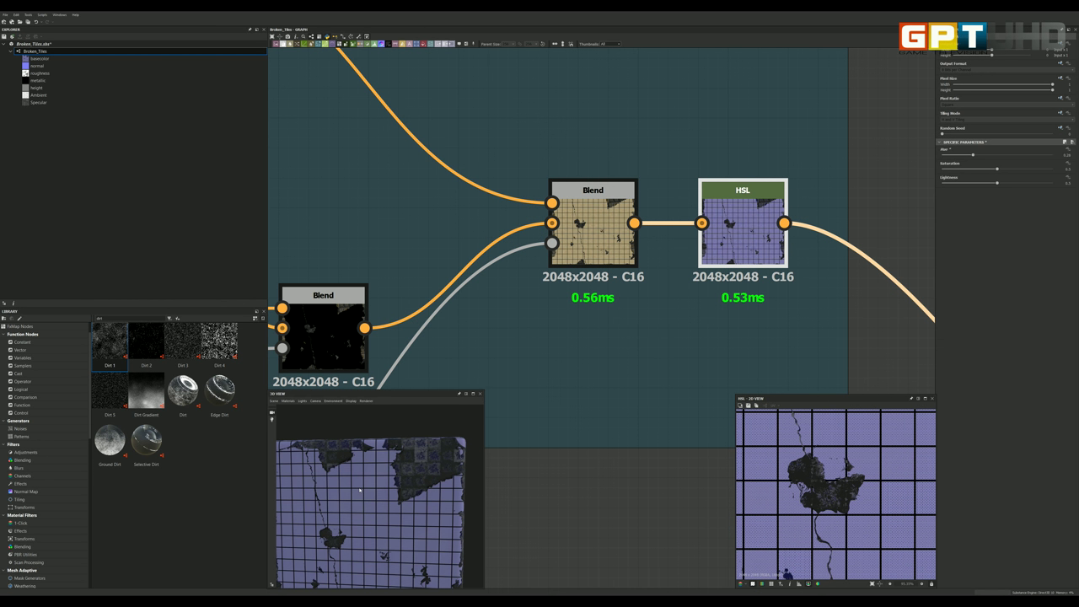
{"action": "left_click_drag", "start_coordinate": [998, 169], "coordinate": [974, 170]}
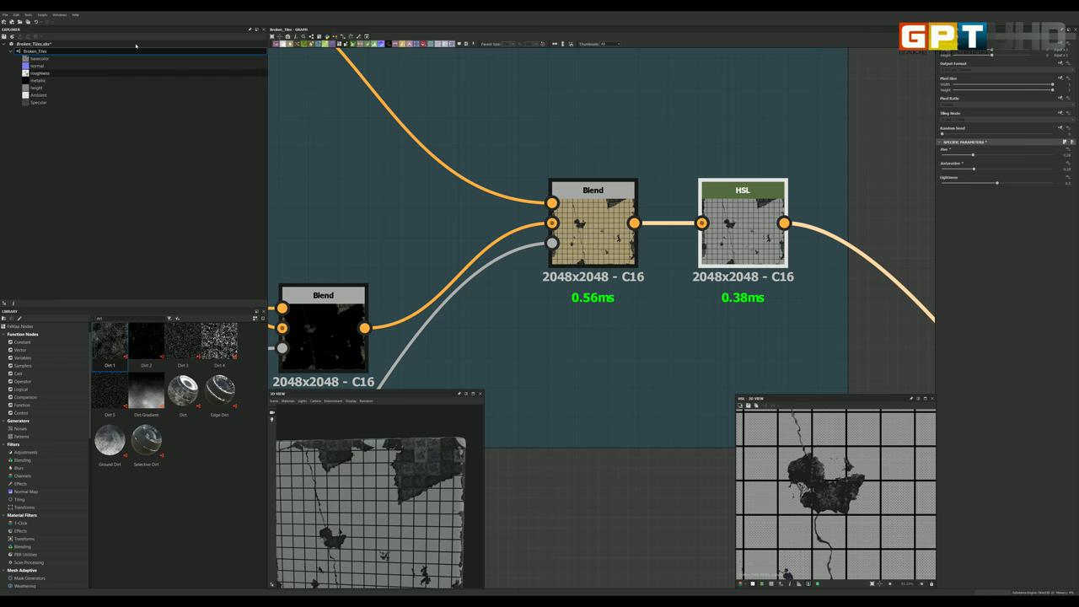
{"action": "left_click", "coordinate": [37, 22]}
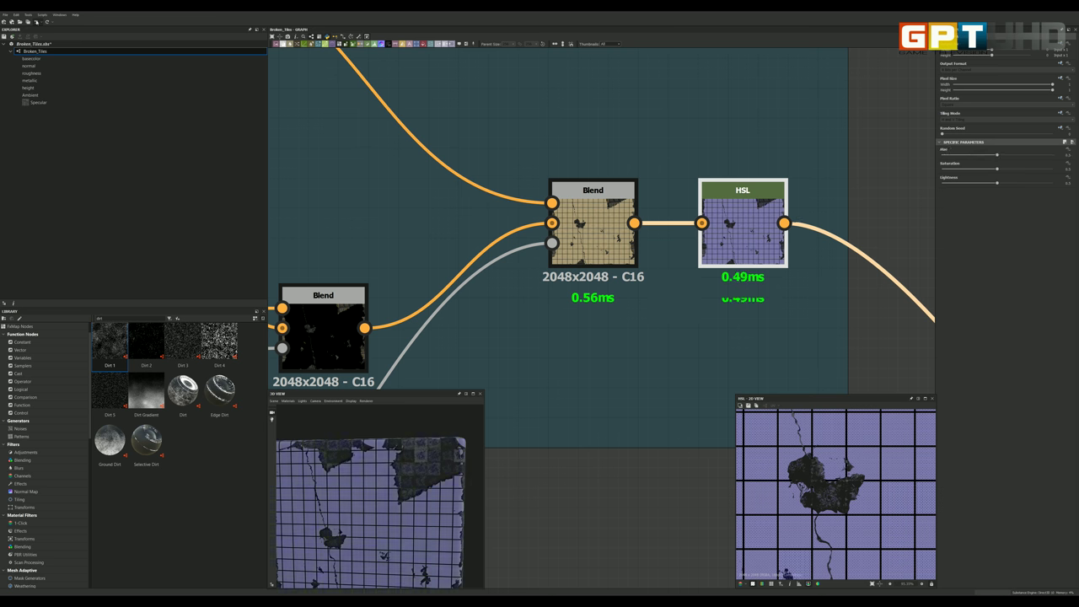
{"action": "left_click", "coordinate": [36, 22]}
{"action": "scroll", "coordinate": [543, 293], "scroll_direction": "down", "scroll_amount": 2}
{"action": "scroll", "coordinate": [573, 292], "scroll_direction": "down", "scroll_amount": 2}
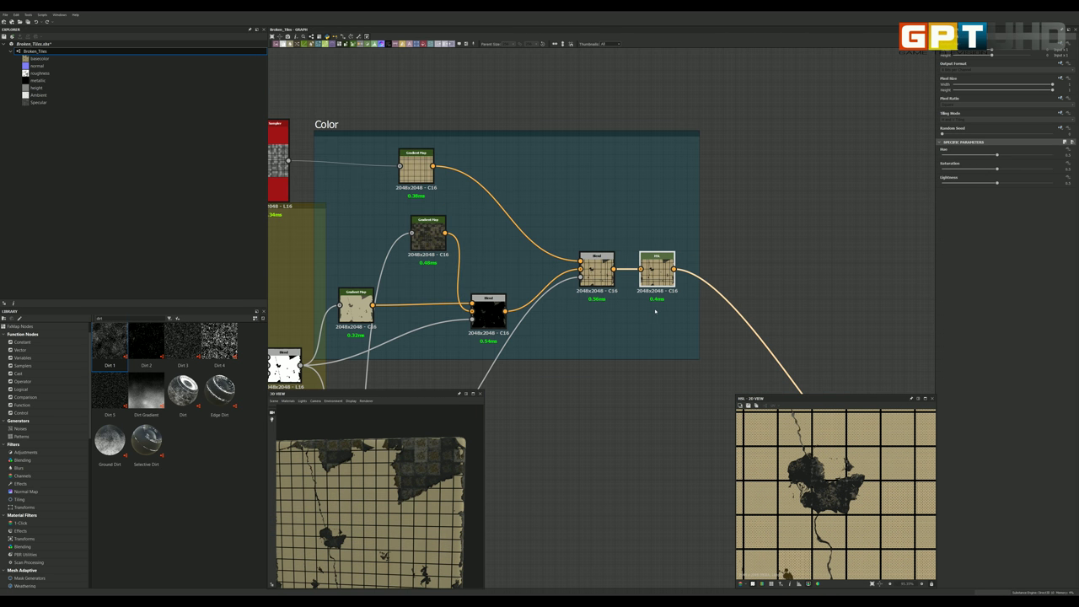
{"action": "scroll", "coordinate": [616, 292], "scroll_direction": "down", "scroll_amount": 2}
{"action": "scroll", "coordinate": [661, 292], "scroll_direction": "down", "scroll_amount": 2}
{"action": "scroll", "coordinate": [632, 293], "scroll_direction": "down", "scroll_amount": 3}
{"action": "scroll", "coordinate": [715, 380], "scroll_direction": "up", "scroll_amount": 2}
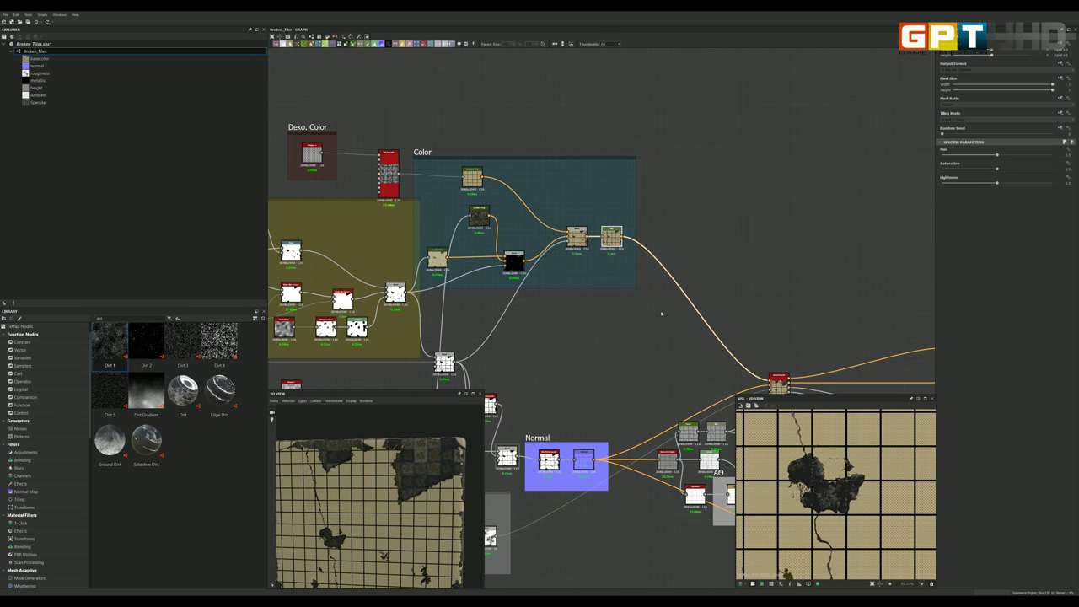
{"action": "scroll", "coordinate": [546, 236], "scroll_direction": "down", "scroll_amount": 3}
{"action": "scroll", "coordinate": [757, 346], "scroll_direction": "up", "scroll_amount": 5}
{"action": "scroll", "coordinate": [633, 329], "scroll_direction": "up", "scroll_amount": 2}
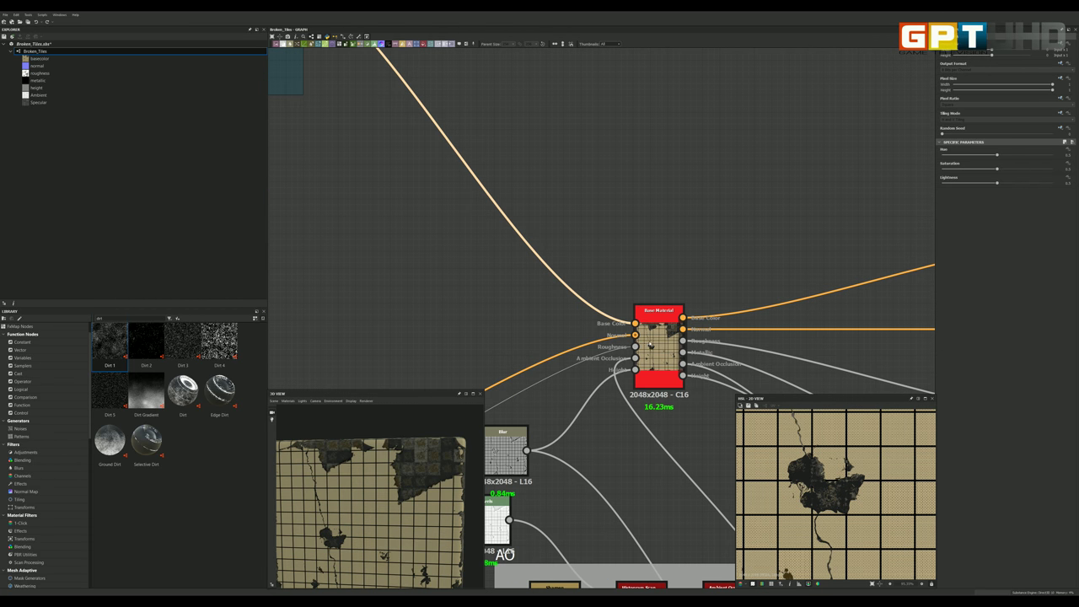
{"action": "scroll", "coordinate": [582, 299], "scroll_direction": "down", "scroll_amount": 2}
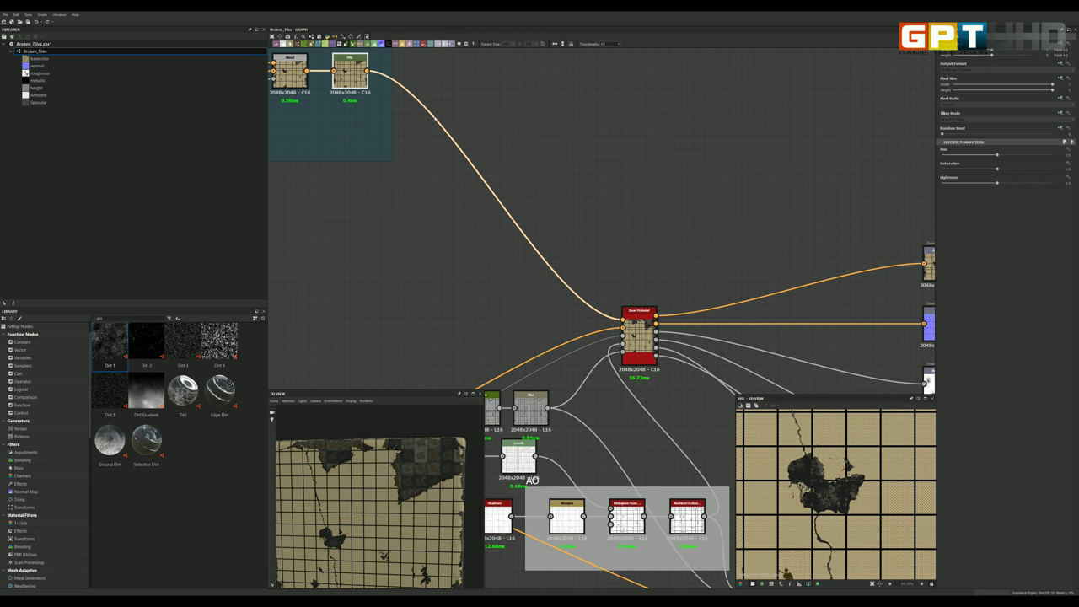
{"action": "left_click", "coordinate": [640, 330]}
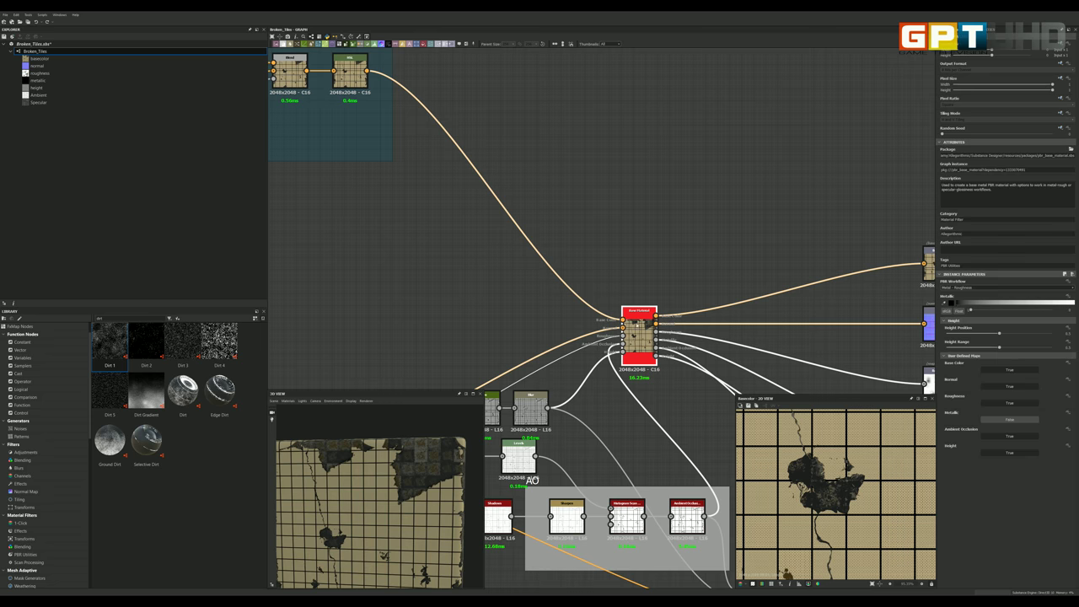
{"action": "scroll", "coordinate": [639, 335], "scroll_direction": "down", "scroll_amount": 1}
{"action": "scroll", "coordinate": [631, 331], "scroll_direction": "up", "scroll_amount": 1}
{"action": "scroll", "coordinate": [631, 330], "scroll_direction": "down", "scroll_amount": 1}
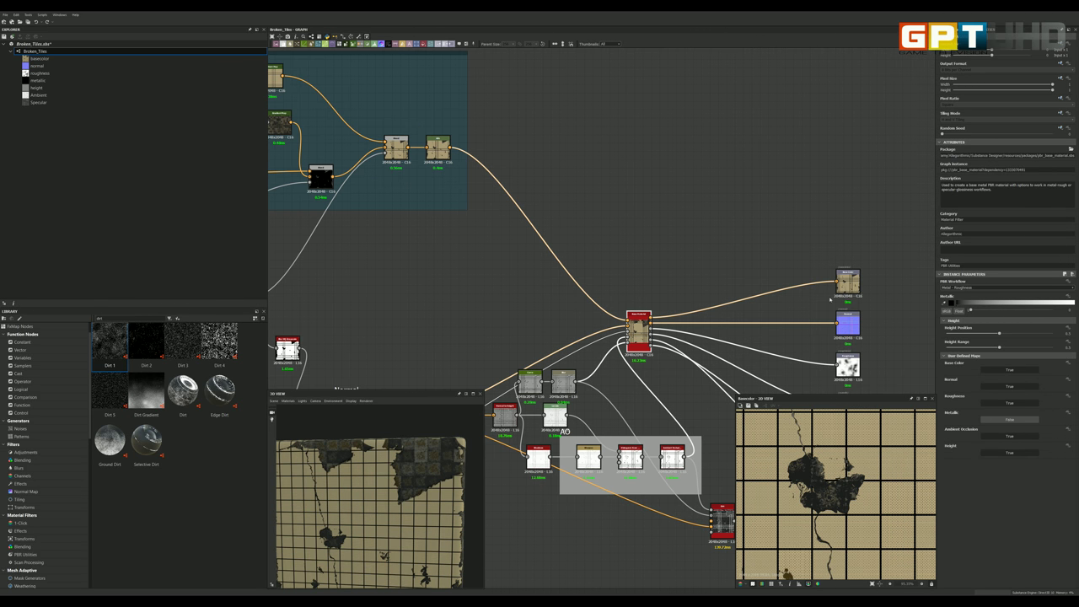
{"action": "scroll", "coordinate": [865, 291], "scroll_direction": "up", "scroll_amount": 1}
{"action": "scroll", "coordinate": [835, 270], "scroll_direction": "up", "scroll_amount": 2}
{"action": "left_click", "coordinate": [839, 271]}
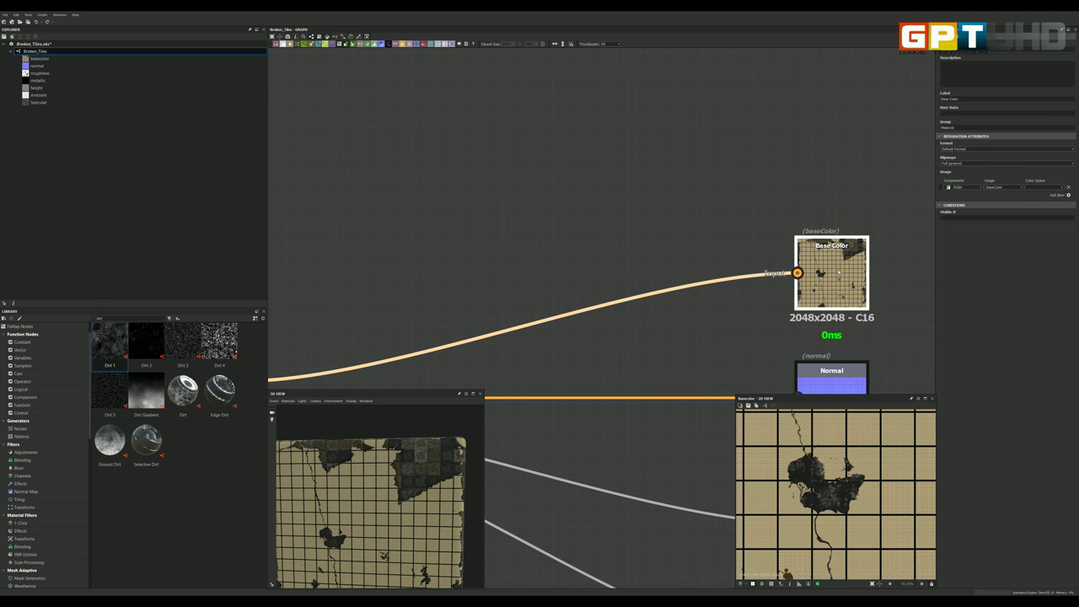
{"action": "scroll", "coordinate": [655, 253], "scroll_direction": "down", "scroll_amount": 3}
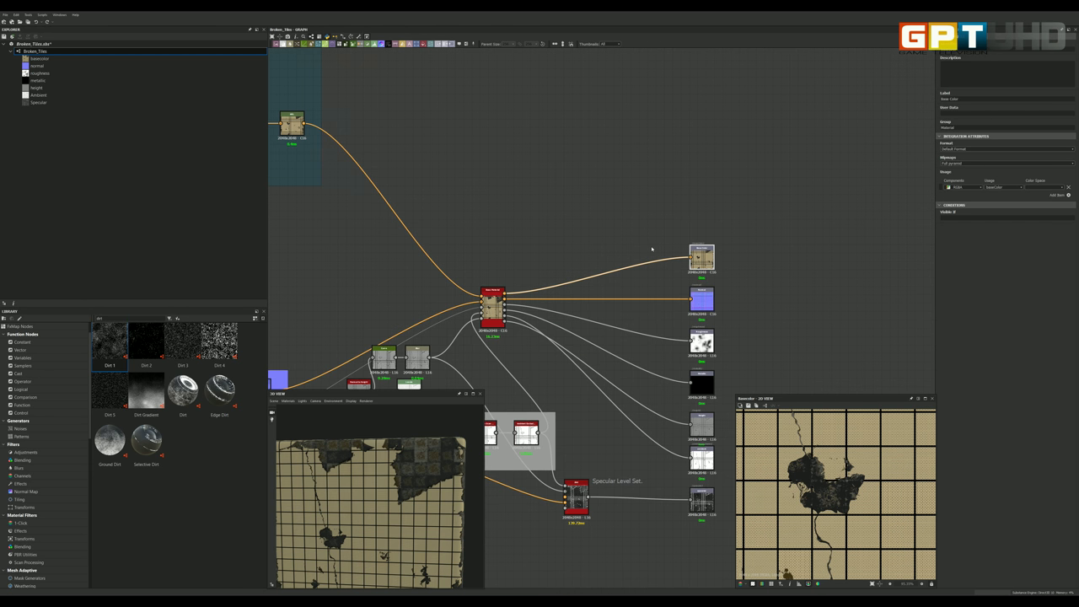
{"action": "scroll", "coordinate": [675, 253], "scroll_direction": "down", "scroll_amount": 1}
{"action": "scroll", "coordinate": [698, 258], "scroll_direction": "down", "scroll_amount": 1}
{"action": "scroll", "coordinate": [682, 284], "scroll_direction": "down", "scroll_amount": 2}
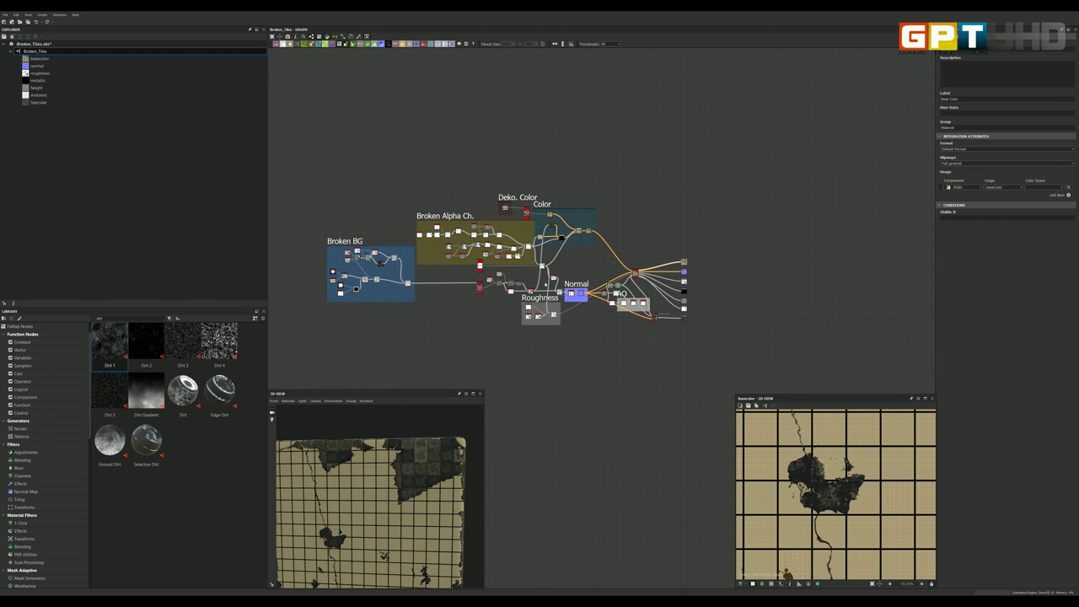
{"action": "scroll", "coordinate": [548, 321], "scroll_direction": "up", "scroll_amount": 1}
{"action": "scroll", "coordinate": [693, 290], "scroll_direction": "up", "scroll_amount": 1}
{"action": "scroll", "coordinate": [624, 287], "scroll_direction": "up", "scroll_amount": 1}
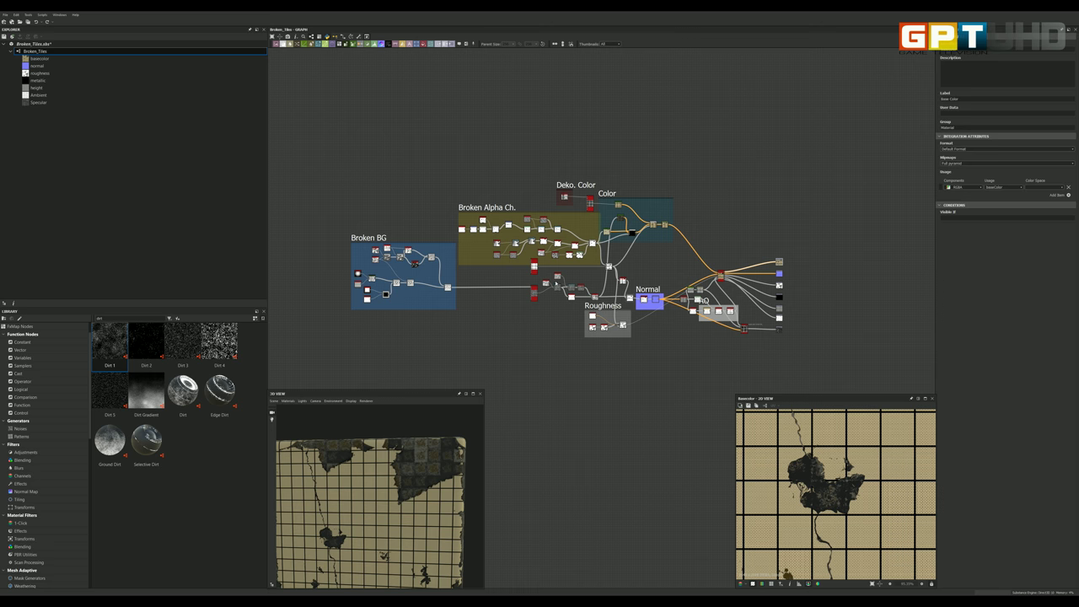
{"action": "scroll", "coordinate": [557, 283], "scroll_direction": "up", "scroll_amount": 1}
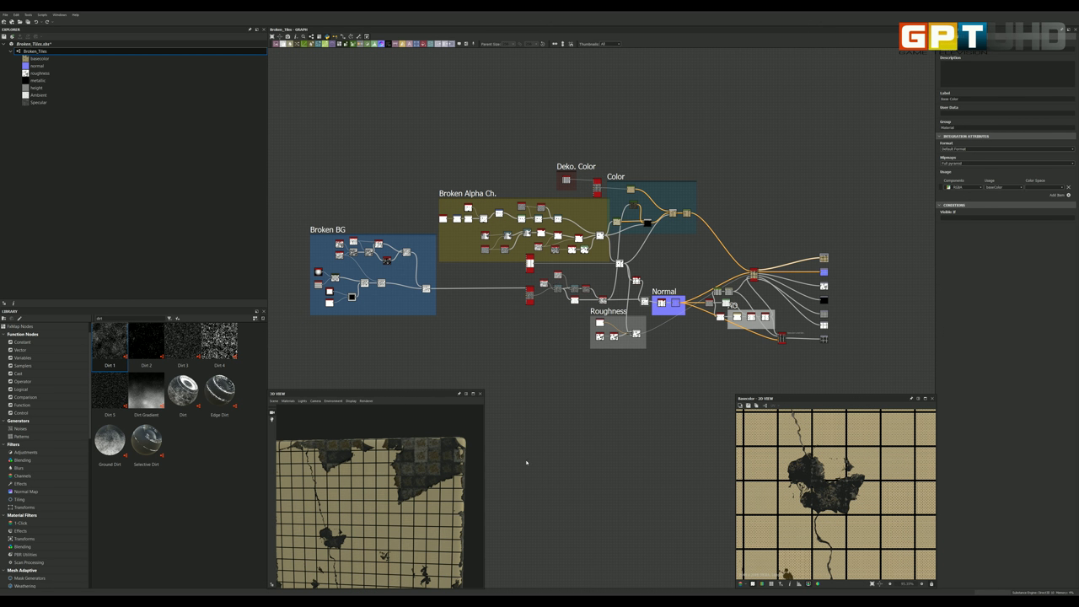
Step: Enlarge the 3D view and orbit and zoom around the cube, inspecting its front, left and right faces
{"action": "left_click_drag", "start_coordinate": [388, 481], "coordinate": [749, 194]}
{"action": "mouse_move", "coordinate": [407, 447]}
{"action": "left_mouse_down"}
{"action": "mouse_move", "coordinate": [399, 460]}
{"action": "mouse_move", "coordinate": [448, 433]}
{"action": "mouse_move", "coordinate": [511, 438]}
{"action": "mouse_move", "coordinate": [511, 418]}
{"action": "mouse_move", "coordinate": [475, 441]}
{"action": "left_mouse_up"}
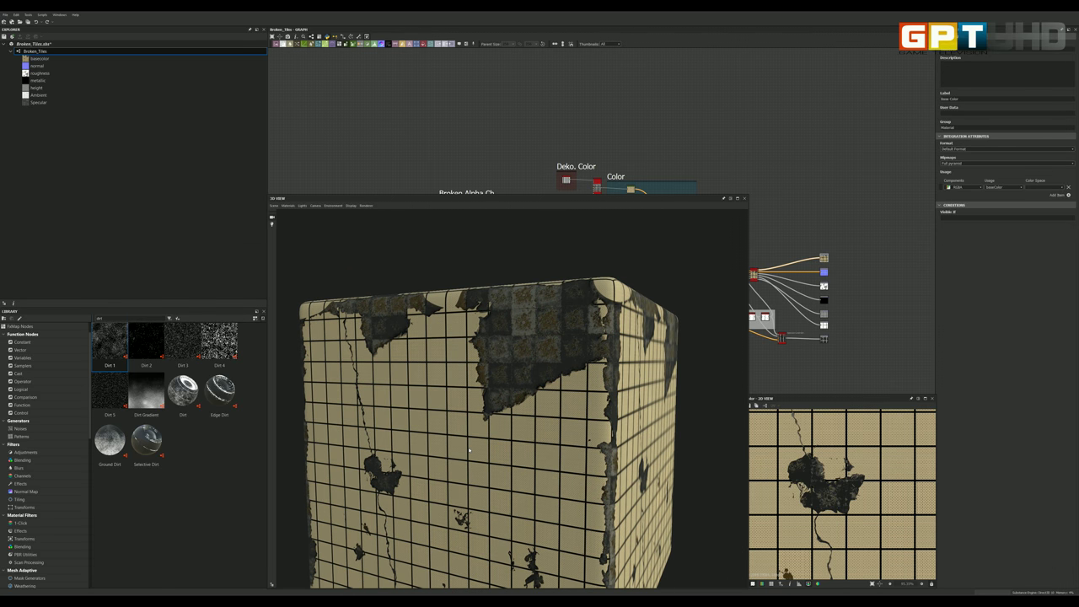
{"action": "mouse_move", "coordinate": [461, 441]}
{"action": "left_mouse_down"}
{"action": "mouse_move", "coordinate": [533, 399]}
{"action": "mouse_move", "coordinate": [463, 379]}
{"action": "mouse_move", "coordinate": [497, 386]}
{"action": "mouse_move", "coordinate": [497, 376]}
{"action": "mouse_move", "coordinate": [460, 394]}
{"action": "left_mouse_up"}
{"action": "left_click_drag", "start_coordinate": [449, 397], "coordinate": [620, 282]}
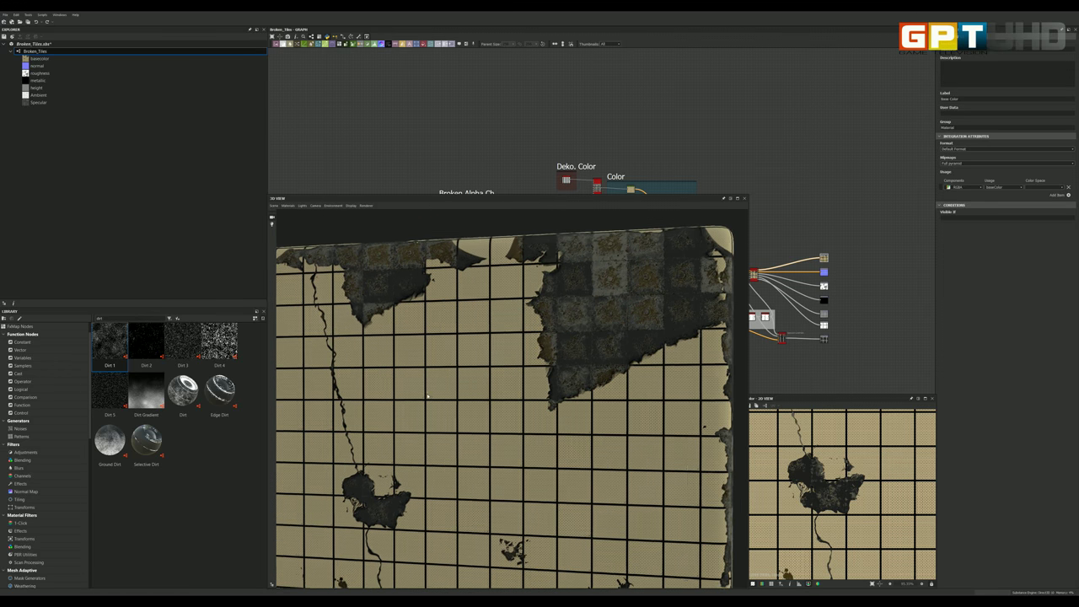
{"action": "scroll", "coordinate": [619, 282], "scroll_direction": "up", "scroll_amount": 2}
{"action": "scroll", "coordinate": [620, 282], "scroll_direction": "up", "scroll_amount": 2}
{"action": "scroll", "coordinate": [611, 291], "scroll_direction": "down", "scroll_amount": 5}
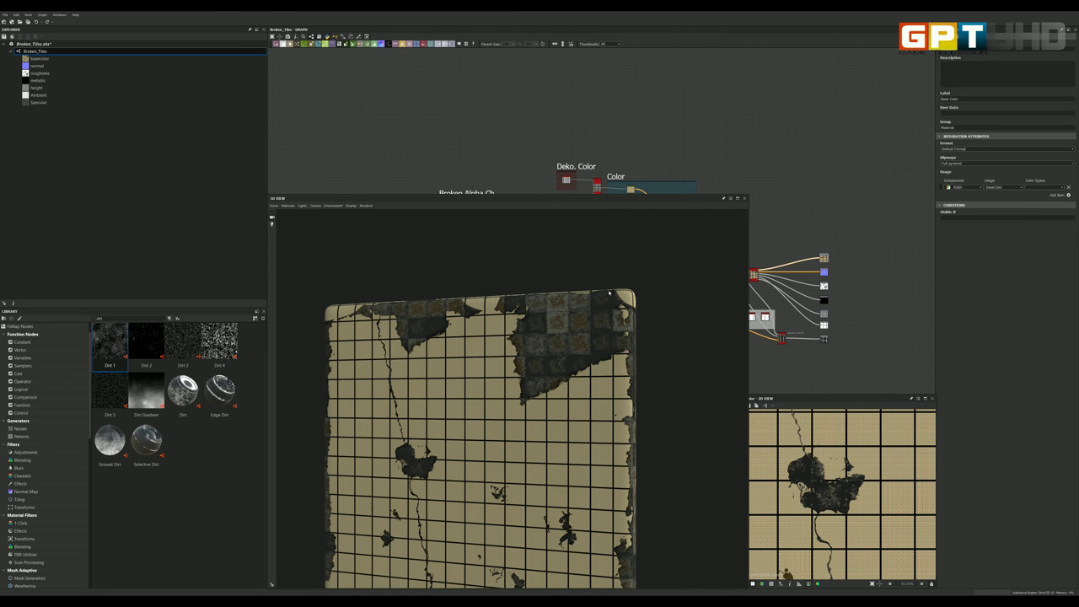
{"action": "scroll", "coordinate": [577, 320], "scroll_direction": "down", "scroll_amount": 2}
{"action": "left_click_drag", "start_coordinate": [529, 367], "coordinate": [541, 361]}
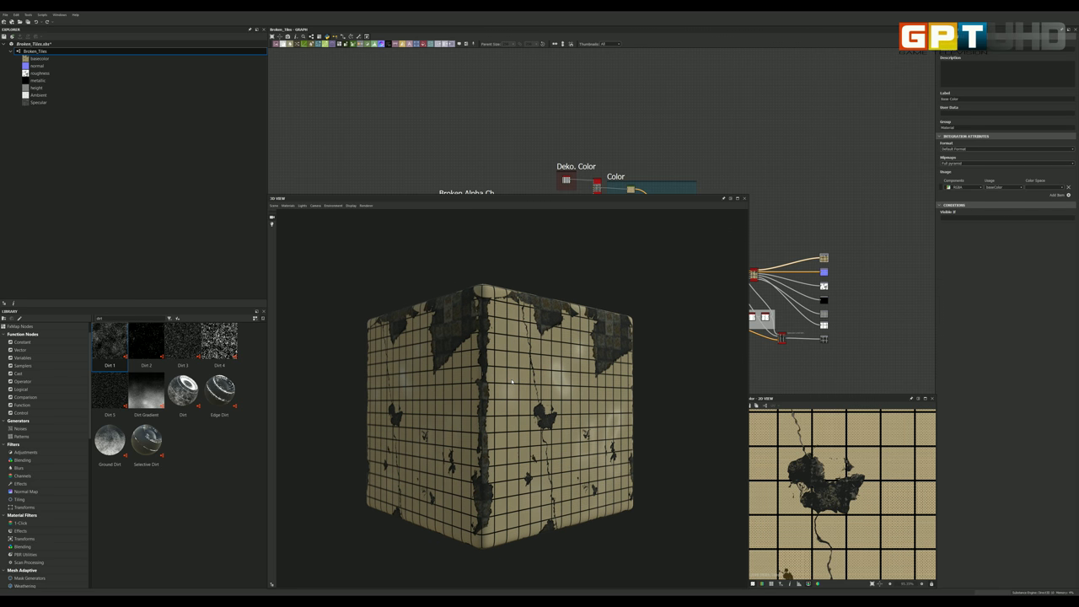
{"action": "scroll", "coordinate": [512, 382], "scroll_direction": "up", "scroll_amount": 2}
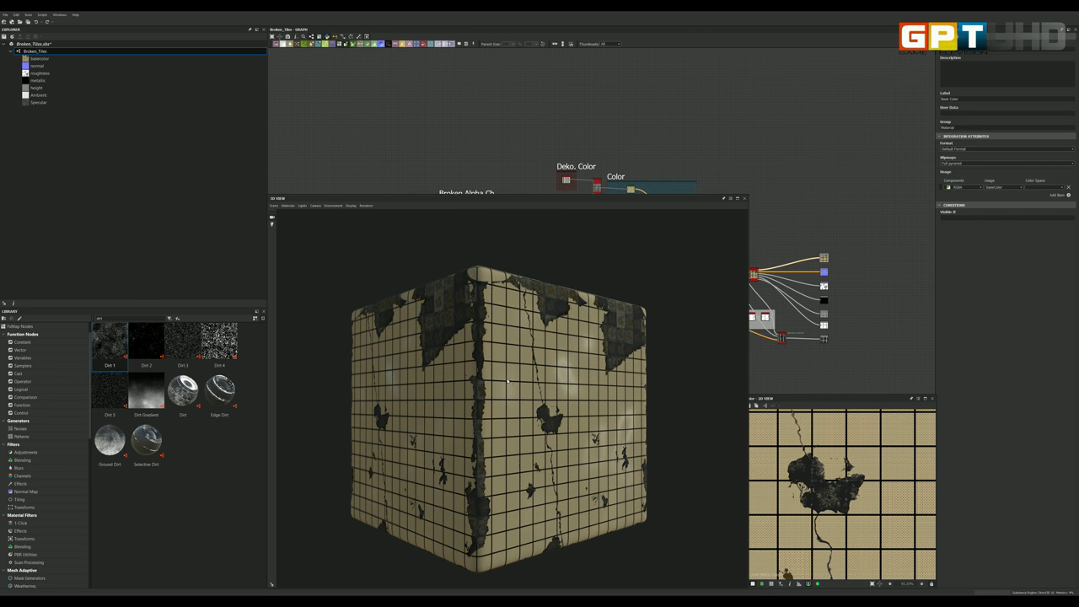
{"action": "mouse_move", "coordinate": [508, 382]}
{"action": "left_mouse_down"}
{"action": "mouse_move", "coordinate": [460, 381]}
{"action": "mouse_move", "coordinate": [604, 358]}
{"action": "left_mouse_up"}
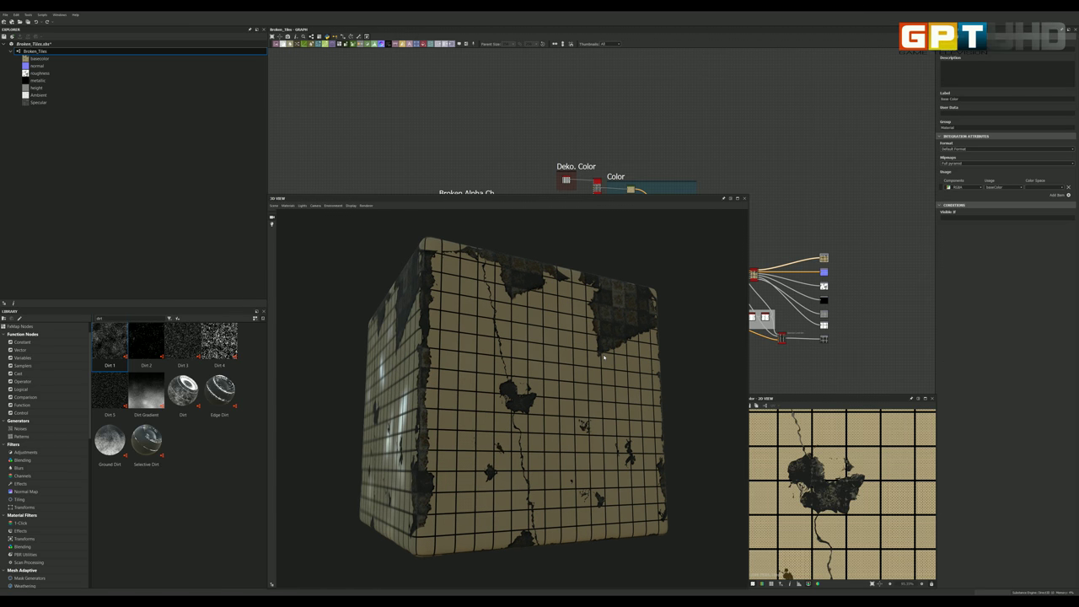